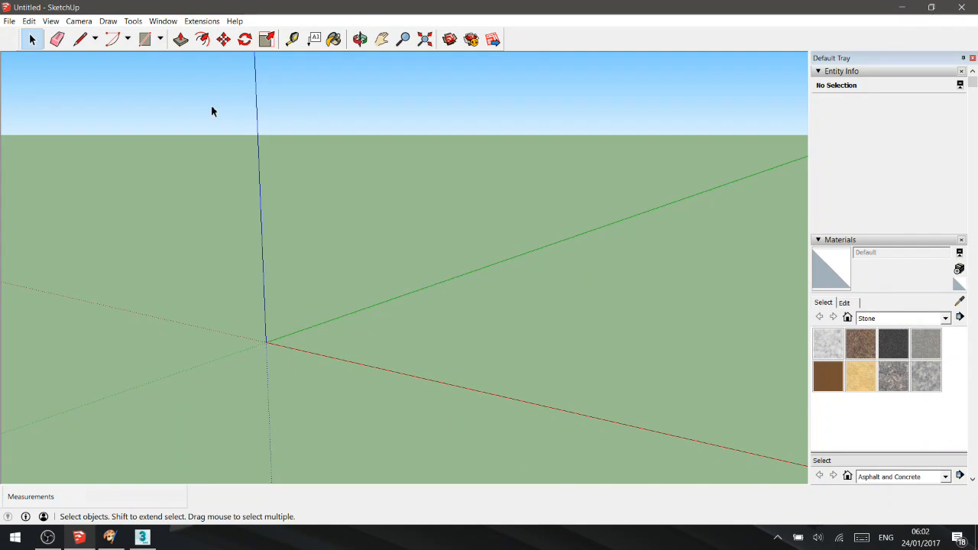
Draw the building's base rectangle, about 4.73 m by 14.15 m, on the ground beside the origin.
{"action": "left_click", "coordinate": [144, 40]}
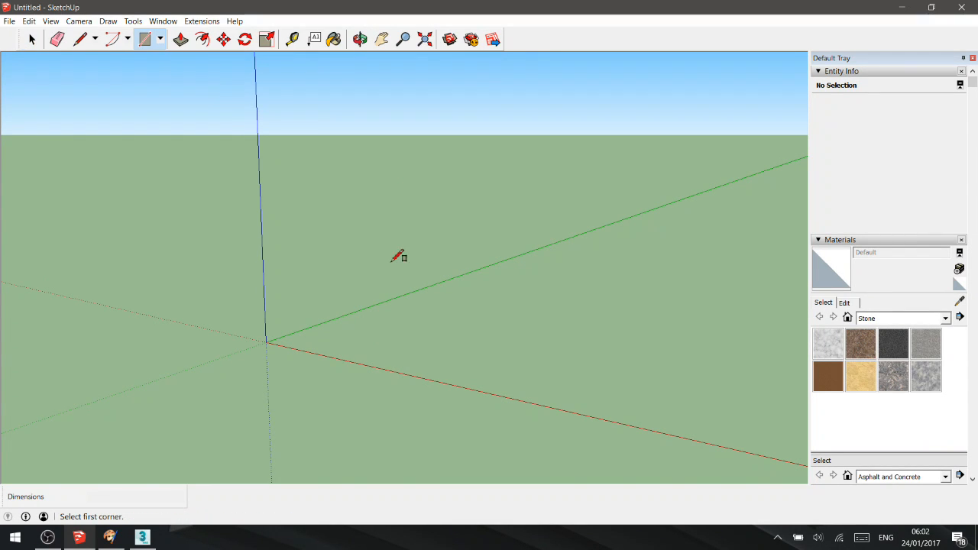
{"action": "left_click", "coordinate": [655, 226]}
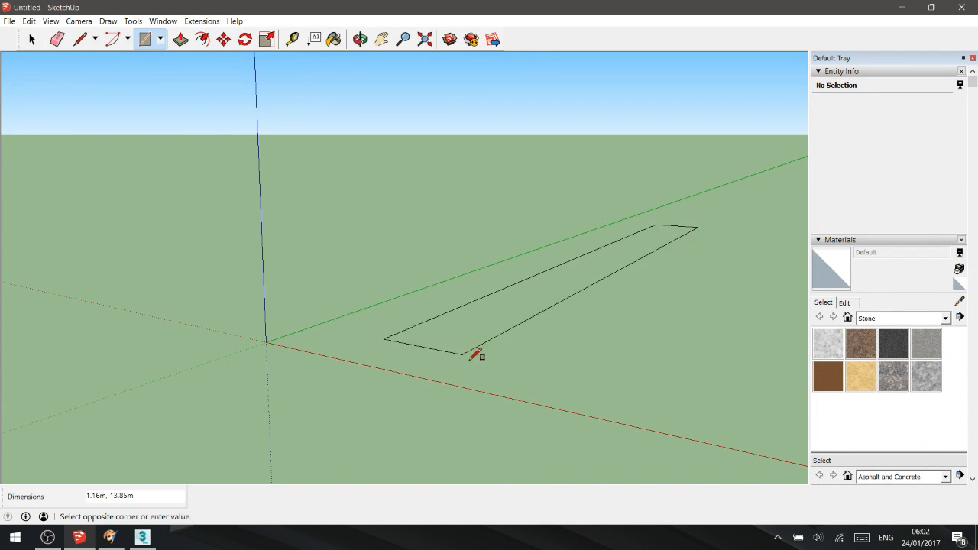
{"action": "left_click", "coordinate": [808, 438]}
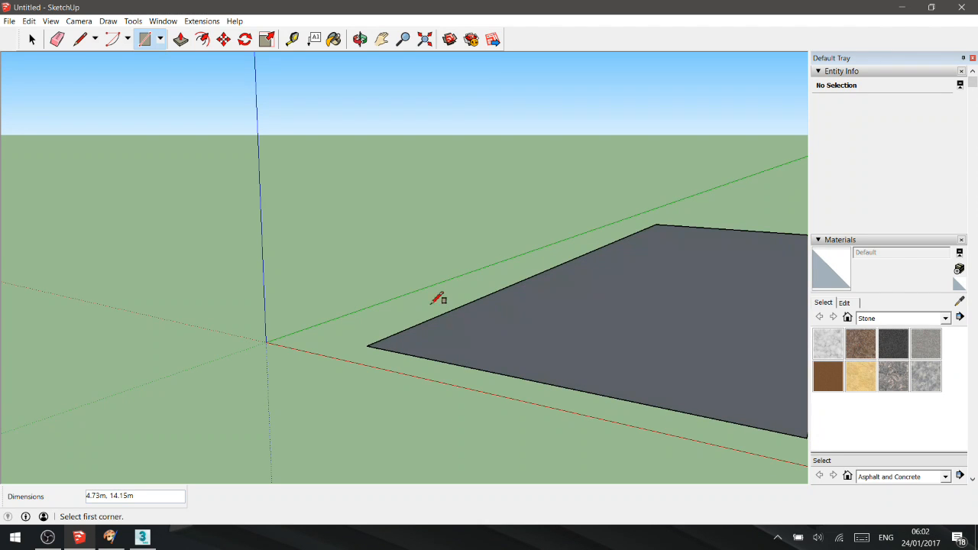
Push/Pull the base rectangle upward into a tall box for the building.
{"action": "left_click", "coordinate": [181, 39]}
{"action": "left_click_drag", "start_coordinate": [640, 275], "coordinate": [613, 109]}
{"action": "left_click", "coordinate": [614, 109]}
{"action": "scroll", "coordinate": [605, 140], "scroll_direction": "down", "scroll_amount": 3}
{"action": "middle_click_drag", "start_coordinate": [612, 155], "coordinate": [653, 279]}
{"action": "left_click_drag", "start_coordinate": [660, 169], "coordinate": [661, 39]}
{"action": "middle_click_drag", "start_coordinate": [657, 149], "coordinate": [573, 129]}
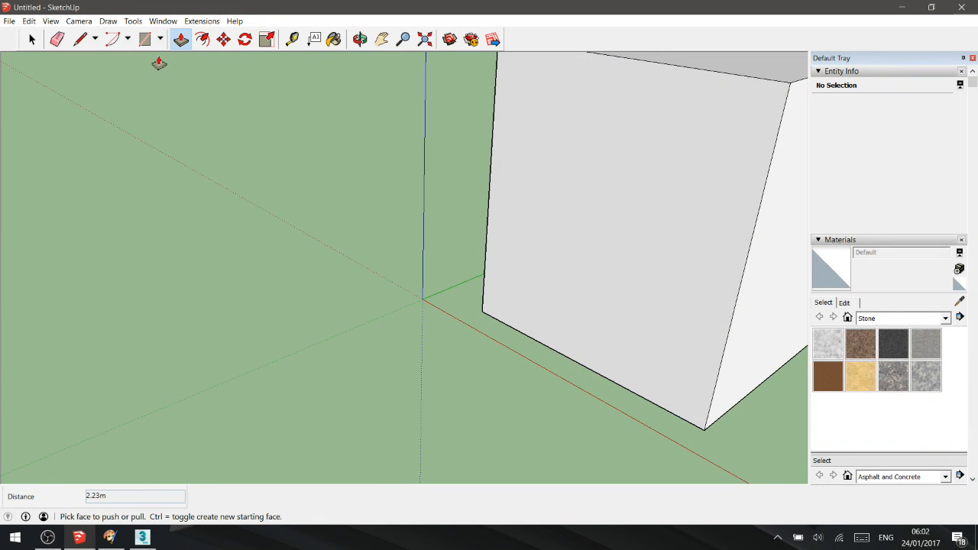
Draw a door rectangle about 1.30 m by 2.27 m and a row of three windows above it on the end wall.
{"action": "left_click", "coordinate": [145, 40]}
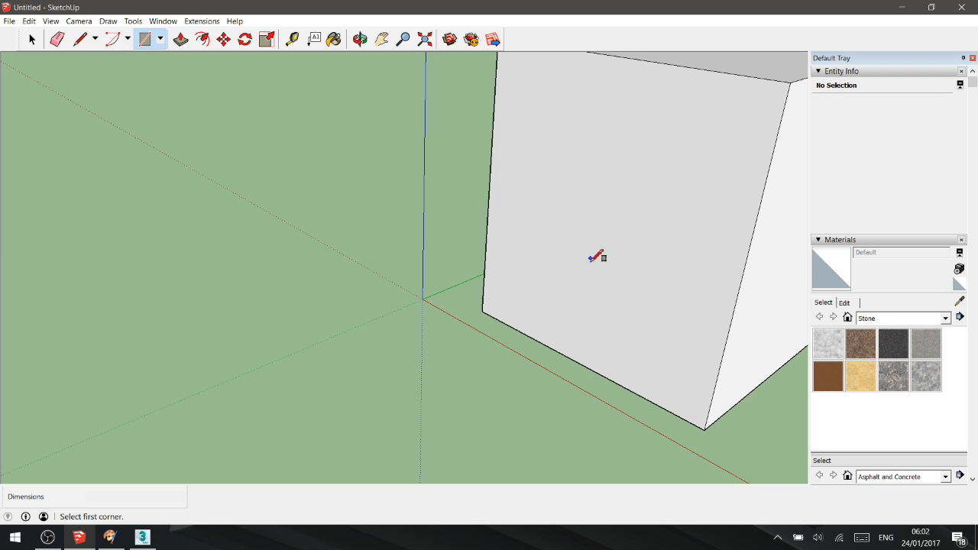
{"action": "left_click", "coordinate": [554, 349]}
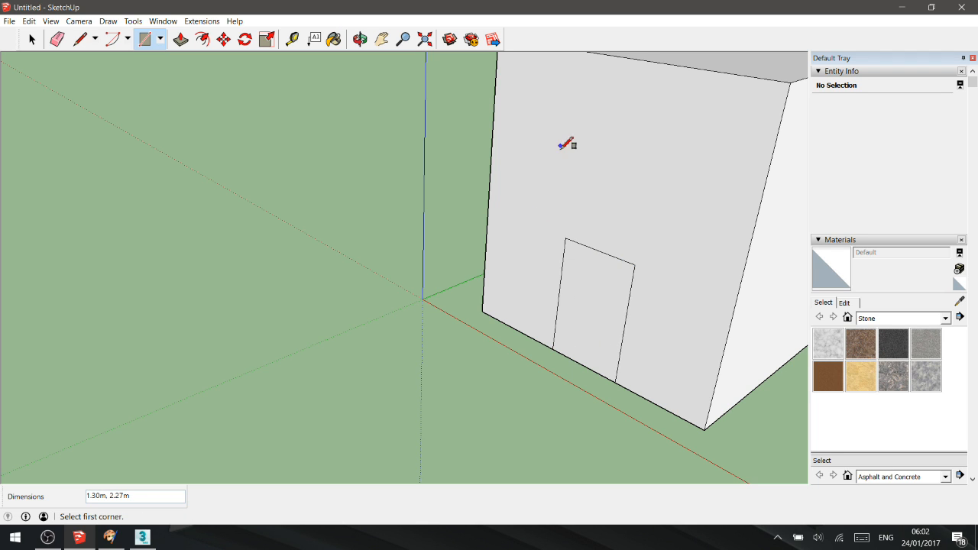
{"action": "left_click", "coordinate": [575, 173]}
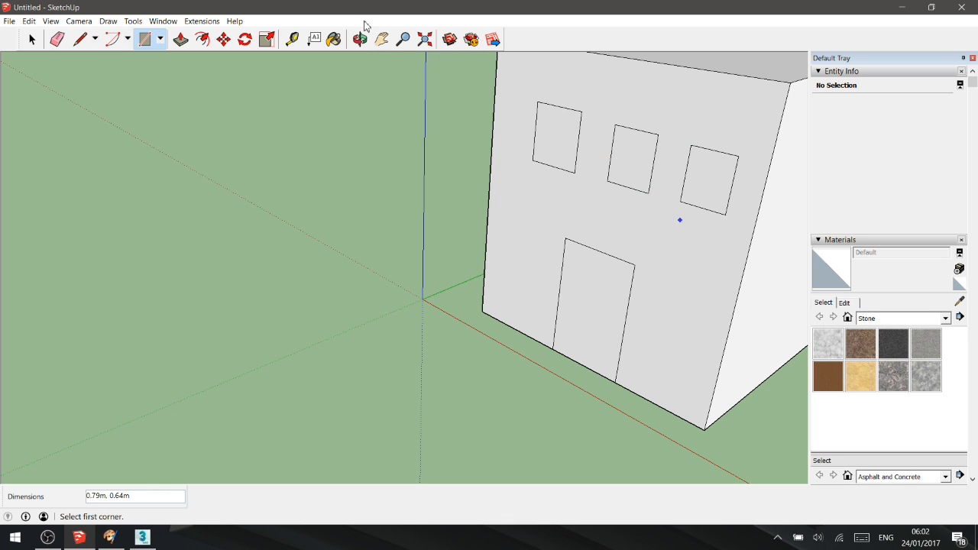
Draw three window rectangles along the adjacent long wall, making the middle one the widest.
{"action": "middle_click_drag", "start_coordinate": [654, 164], "coordinate": [390, 195], "text": "shift"}
{"action": "scroll", "coordinate": [390, 196], "scroll_direction": "down", "scroll_amount": 1}
{"action": "scroll", "coordinate": [390, 196], "scroll_direction": "down", "scroll_amount": 1}
{"action": "left_click_drag", "start_coordinate": [463, 193], "coordinate": [353, 197]}
{"action": "left_click", "coordinate": [144, 39]}
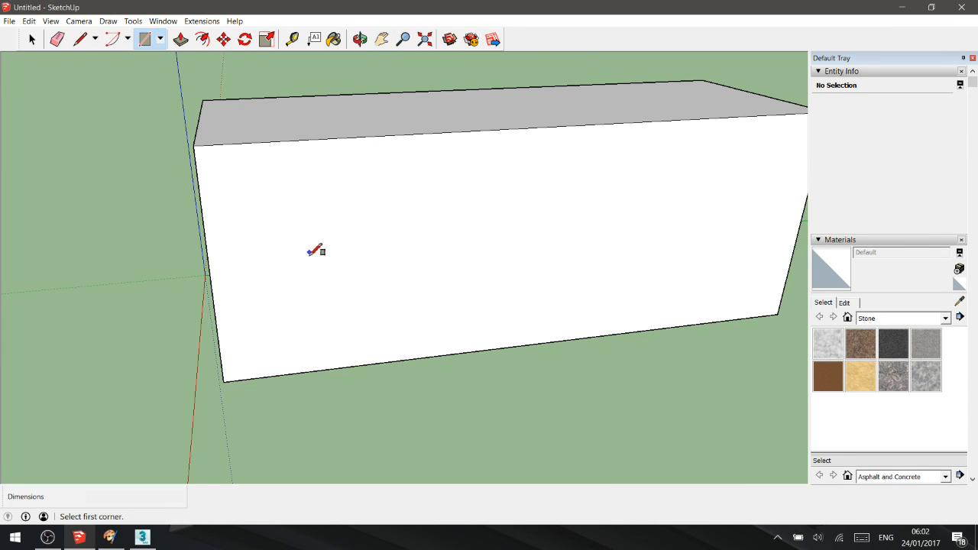
{"action": "left_click", "coordinate": [273, 192]}
{"action": "left_click", "coordinate": [344, 276]}
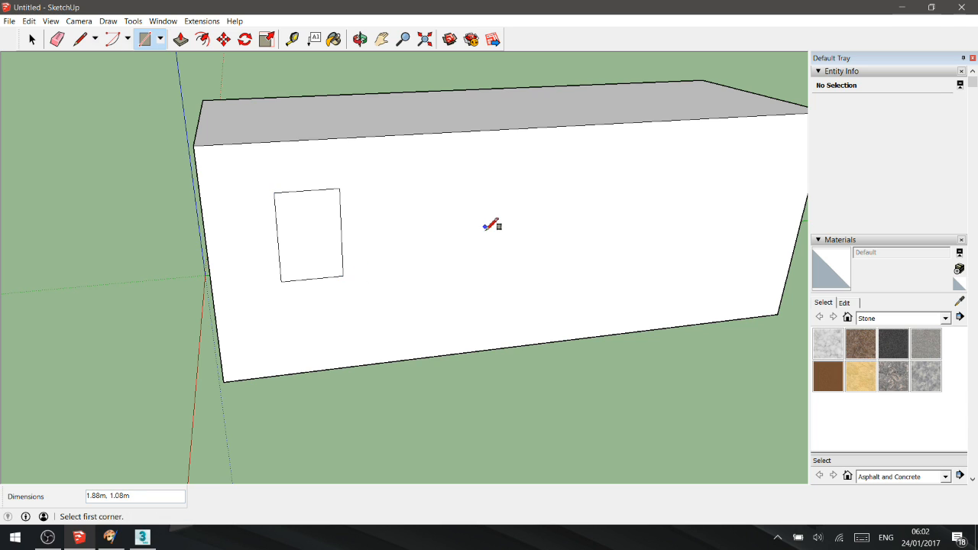
{"action": "left_click", "coordinate": [550, 260]}
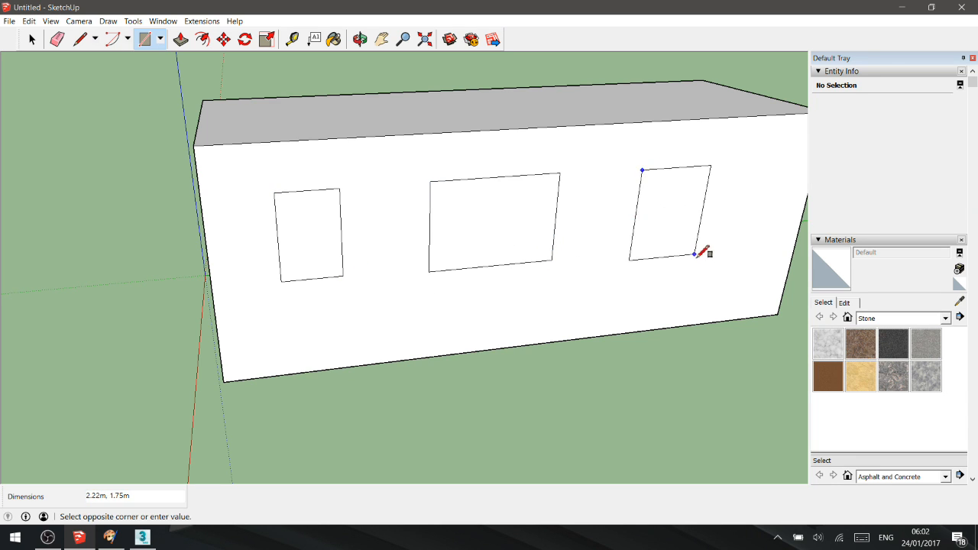
Draw a window on the opposite end wall and two openings, a window and a door, on the other long wall.
{"action": "middle_click_drag", "start_coordinate": [604, 281], "coordinate": [279, 207]}
{"action": "middle_click_drag", "start_coordinate": [515, 284], "coordinate": [240, 293]}
{"action": "left_click", "coordinate": [198, 283]}
{"action": "left_click", "coordinate": [308, 399]}
{"action": "middle_click_drag", "start_coordinate": [311, 399], "coordinate": [398, 275]}
{"action": "left_click", "coordinate": [385, 269]}
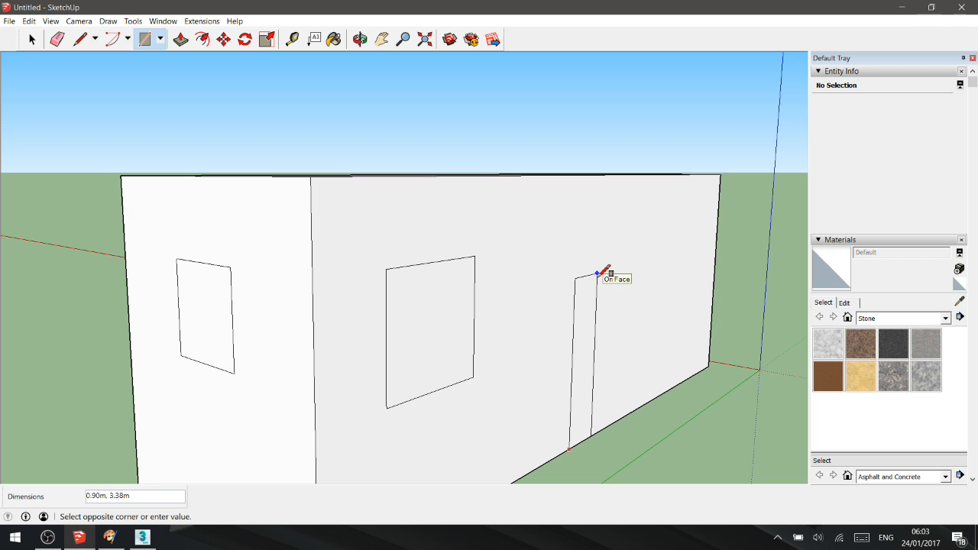
Offset the roof edges inward and push the inner roof face down about 0.26 m to form a parapet.
{"action": "middle_click_drag", "start_coordinate": [581, 217], "coordinate": [390, 395]}
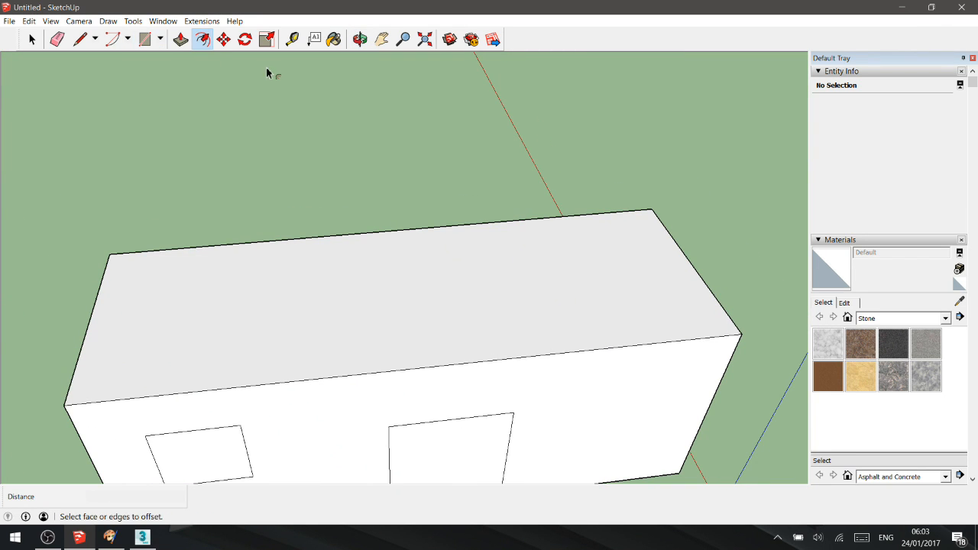
{"action": "left_click", "coordinate": [389, 277]}
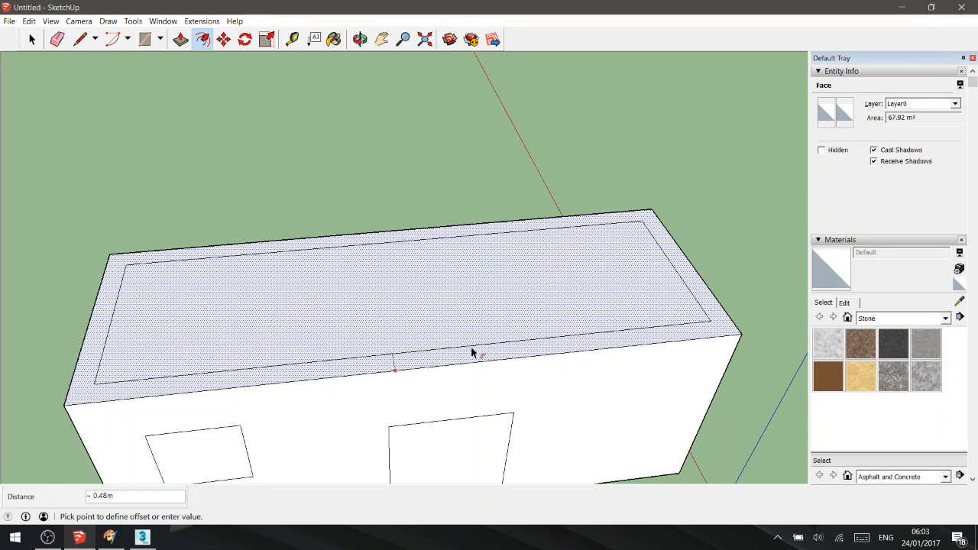
{"action": "left_click", "coordinate": [473, 360]}
{"action": "left_click", "coordinate": [180, 39]}
{"action": "left_click", "coordinate": [464, 260]}
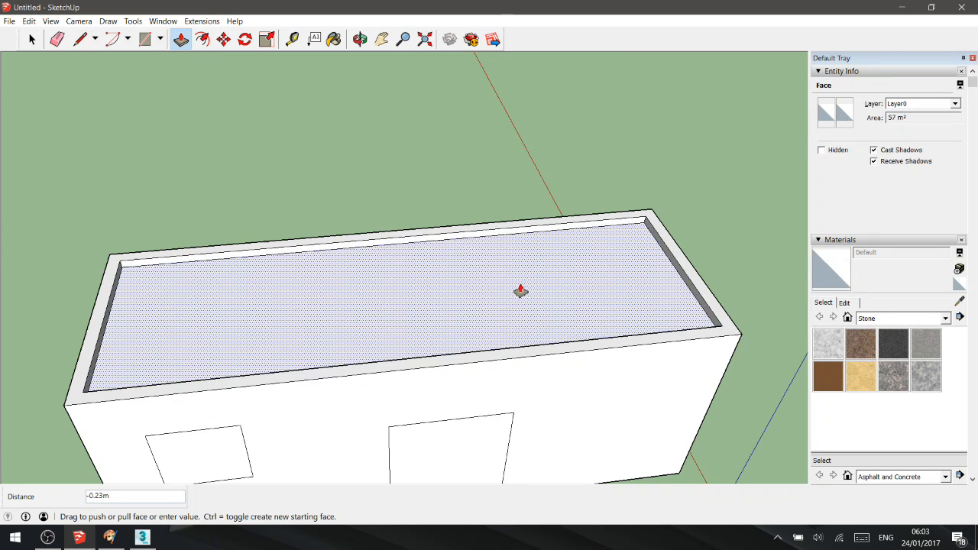
{"action": "mouse_move", "coordinate": [521, 292]}
{"action": "middle_mouse_down"}
{"action": "mouse_move", "coordinate": [305, 253]}
{"action": "mouse_move", "coordinate": [175, 268]}
{"action": "mouse_move", "coordinate": [112, 191]}
{"action": "middle_mouse_up"}
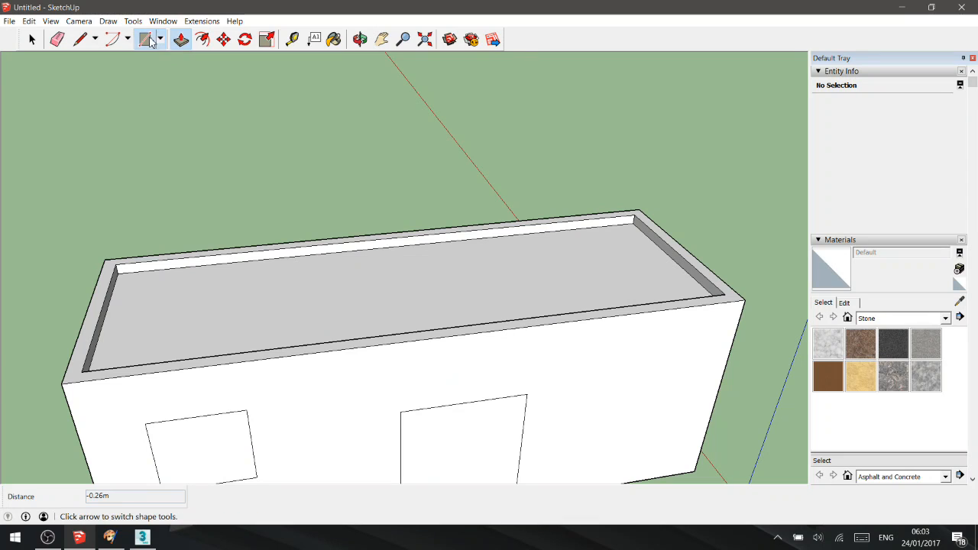
Draw a small rectangle near one end of the sunken roof and extrude it upward as a chimney.
{"action": "left_click", "coordinate": [242, 281]}
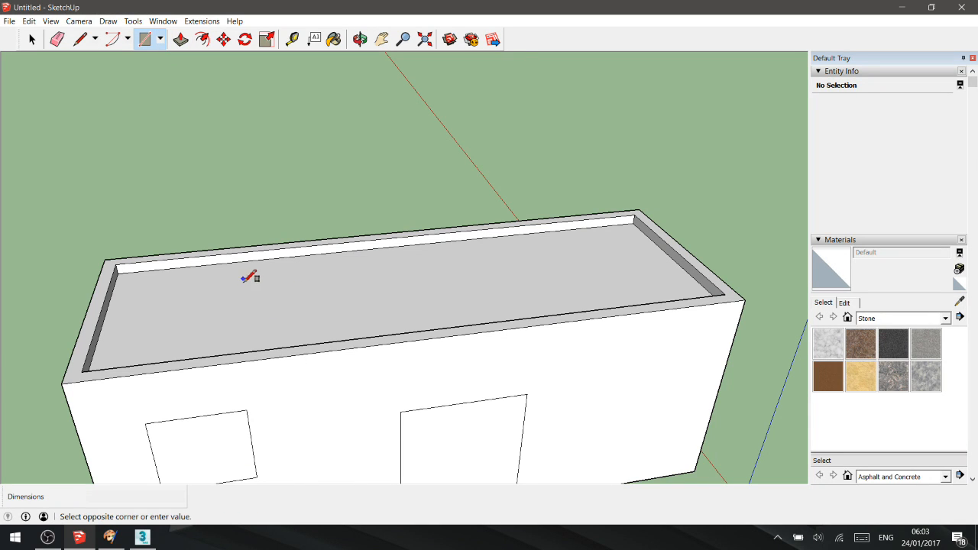
{"action": "left_click", "coordinate": [297, 295]}
{"action": "middle_click_drag", "start_coordinate": [297, 295], "coordinate": [207, 204]}
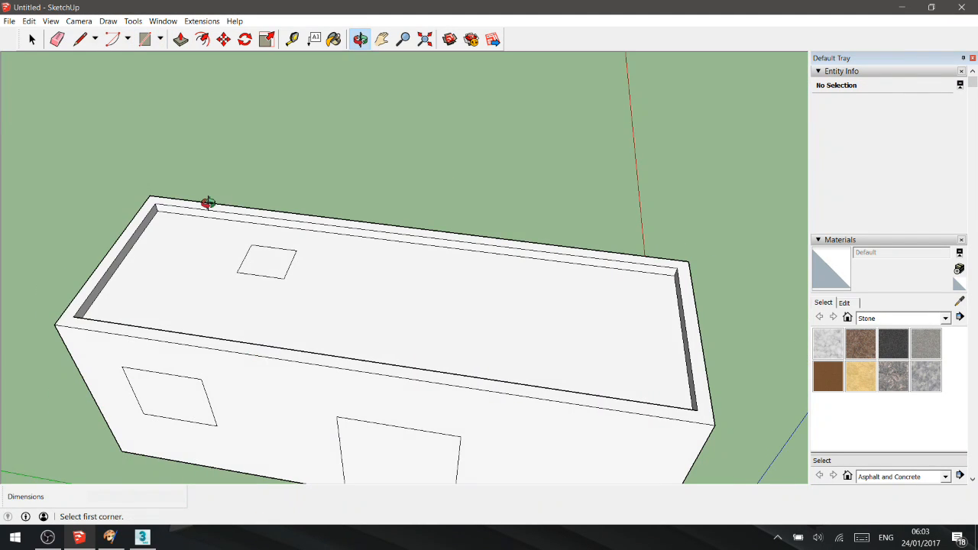
{"action": "left_click", "coordinate": [180, 39]}
{"action": "left_click_drag", "start_coordinate": [295, 265], "coordinate": [267, 216]}
Push the opposite end wall's window and the three windows of the adjoining long wall inward as recesses.
{"action": "middle_click_drag", "start_coordinate": [142, 297], "coordinate": [453, 366]}
{"action": "left_click_drag", "start_coordinate": [452, 366], "coordinate": [454, 360]}
{"action": "middle_click_drag", "start_coordinate": [454, 360], "coordinate": [451, 385]}
{"action": "left_click_drag", "start_coordinate": [376, 376], "coordinate": [378, 368]}
{"action": "left_click_drag", "start_coordinate": [225, 344], "coordinate": [225, 332]}
{"action": "left_click_drag", "start_coordinate": [116, 311], "coordinate": [117, 305]}
Recess the three windows about 0.18 m and push in the door on the end wall with the door.
{"action": "middle_click_drag", "start_coordinate": [117, 305], "coordinate": [308, 341]}
{"action": "left_click_drag", "start_coordinate": [163, 354], "coordinate": [168, 357]}
{"action": "left_click", "coordinate": [207, 368]}
{"action": "left_click", "coordinate": [219, 357]}
{"action": "left_click", "coordinate": [259, 369]}
{"action": "left_click", "coordinate": [263, 365]}
{"action": "middle_click_drag", "start_coordinate": [262, 365], "coordinate": [203, 392]}
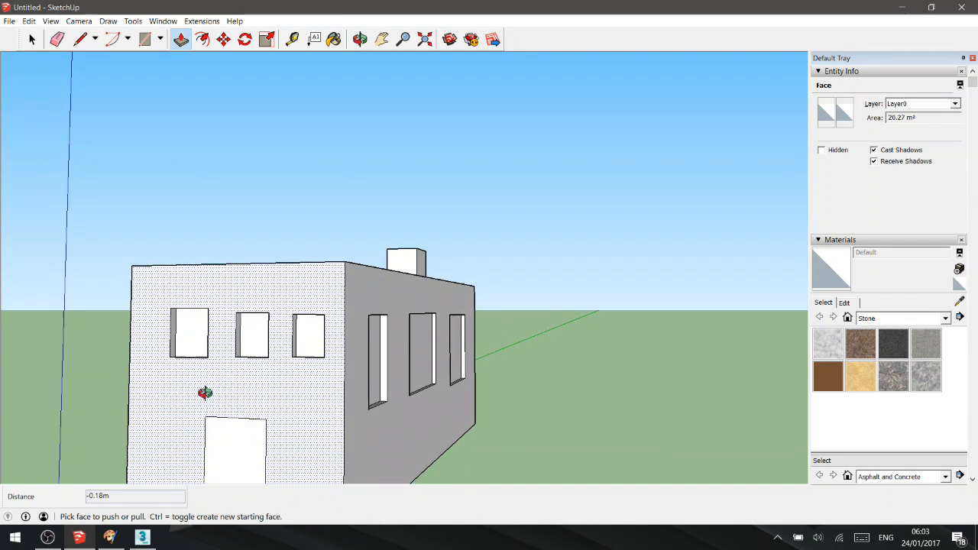
{"action": "left_click", "coordinate": [228, 447]}
{"action": "left_click", "coordinate": [233, 441]}
Recess the door about 0.17 m and the window about 0.18 m on the other long wall.
{"action": "middle_click_drag", "start_coordinate": [232, 441], "coordinate": [469, 389]}
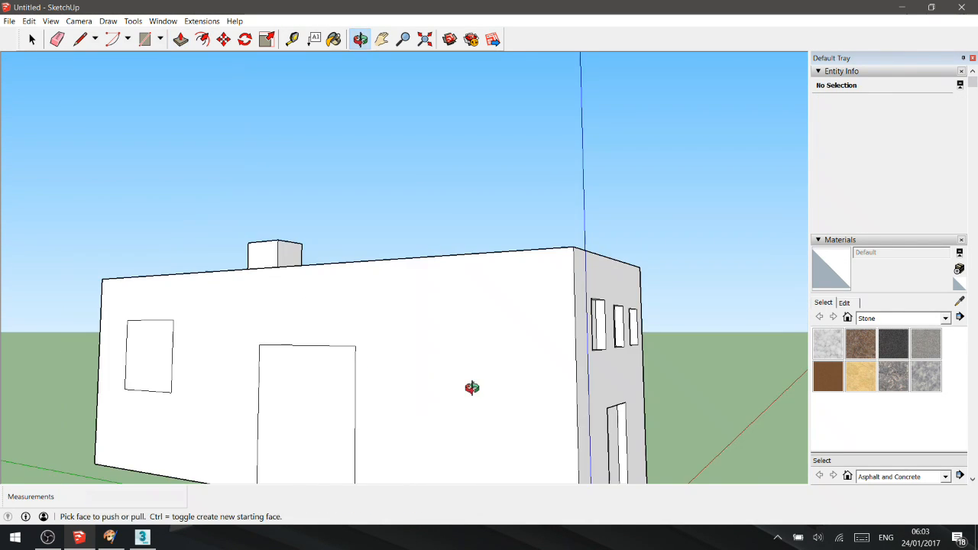
{"action": "left_click", "coordinate": [305, 415]}
{"action": "left_click", "coordinate": [306, 413]}
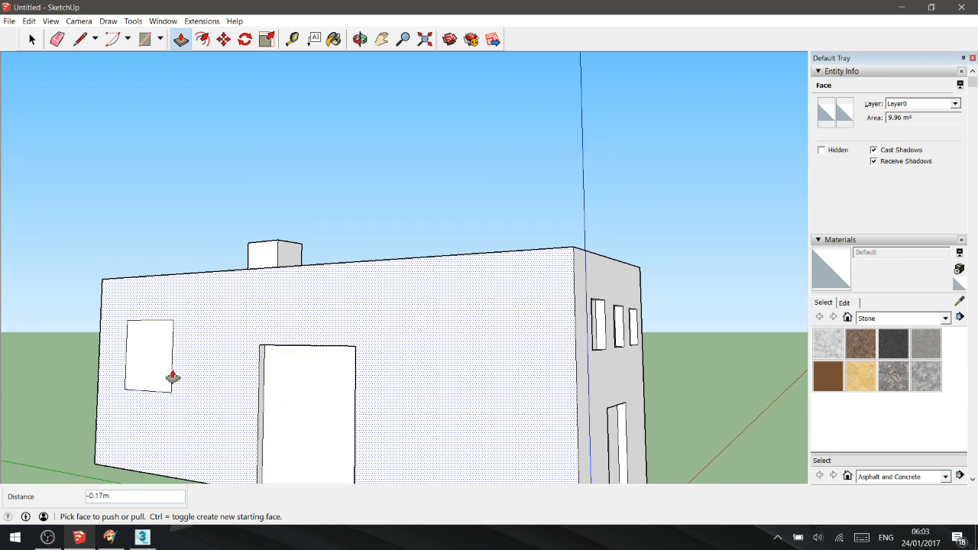
{"action": "left_click", "coordinate": [162, 367]}
{"action": "left_click", "coordinate": [162, 357]}
Try to pull the sunken roof face up about 4.96 m, and undo the Push/Pull.
{"action": "middle_click_drag", "start_coordinate": [161, 357], "coordinate": [324, 380]}
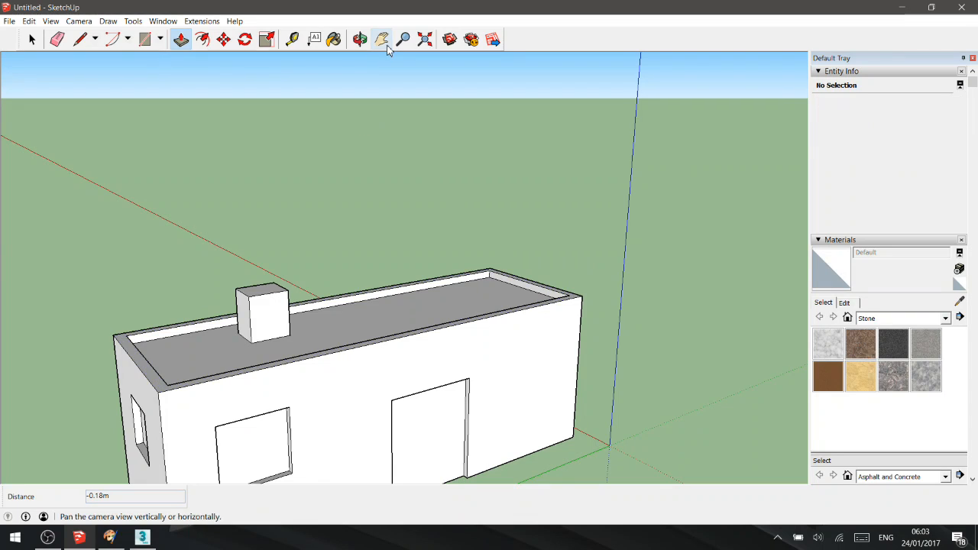
{"action": "left_click", "coordinate": [392, 322]}
{"action": "left_click", "coordinate": [403, 172]}
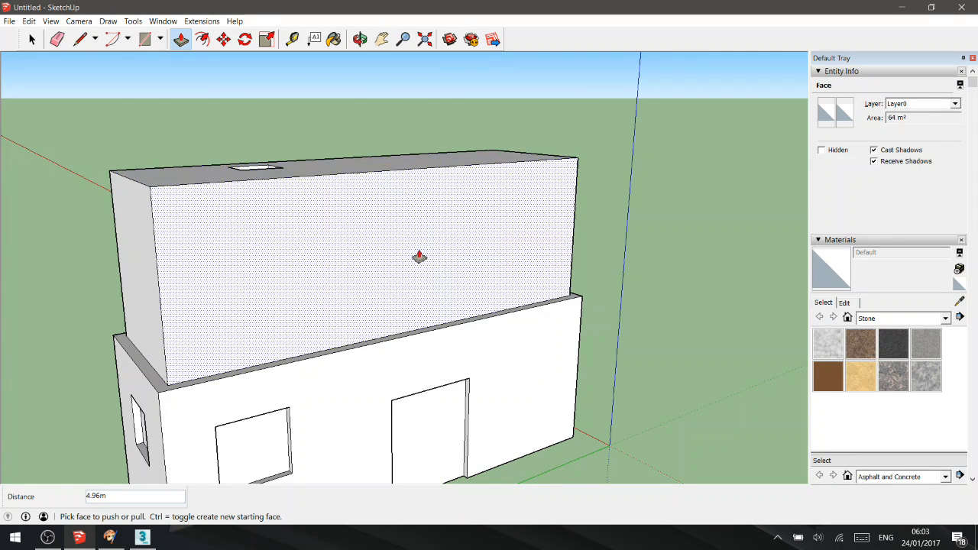
{"action": "left_click", "coordinate": [30, 21]}
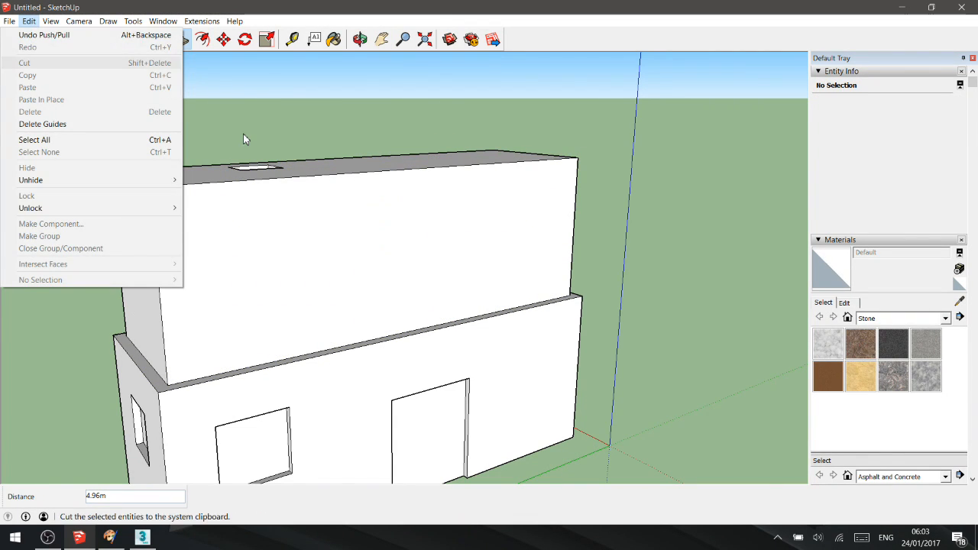
{"action": "left_click", "coordinate": [38, 34]}
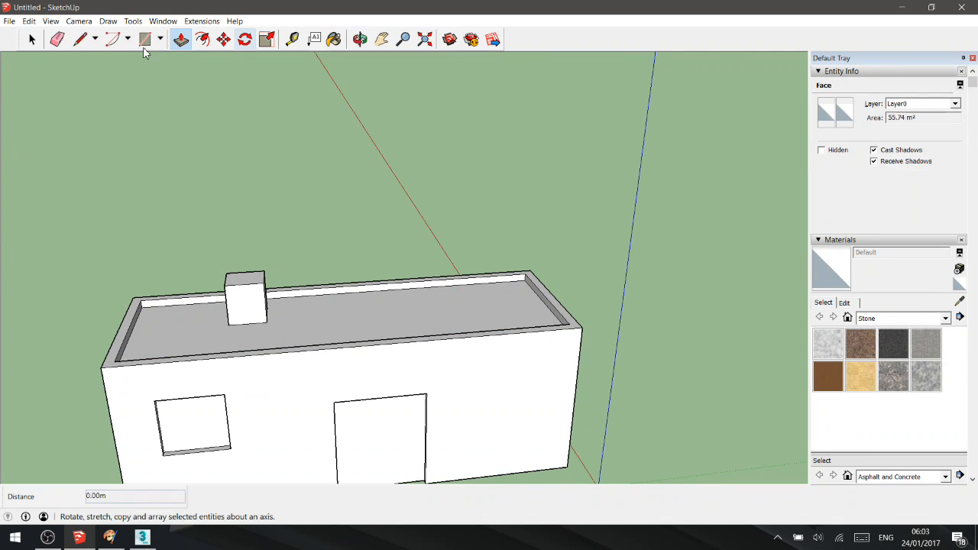
Choose Modern Siding from the Brick, Cladding and Siding materials and paint the long wall containing the door.
{"action": "left_click", "coordinate": [381, 39]}
{"action": "left_click_drag", "start_coordinate": [390, 299], "coordinate": [438, 164]}
{"action": "middle_click_drag", "start_coordinate": [437, 165], "coordinate": [346, 245]}
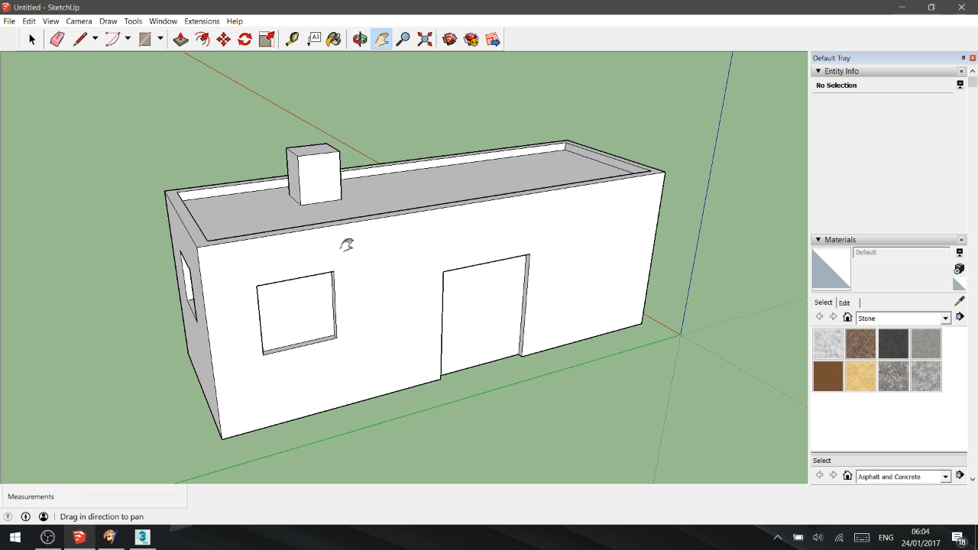
{"action": "middle_click_drag", "start_coordinate": [535, 201], "coordinate": [470, 205]}
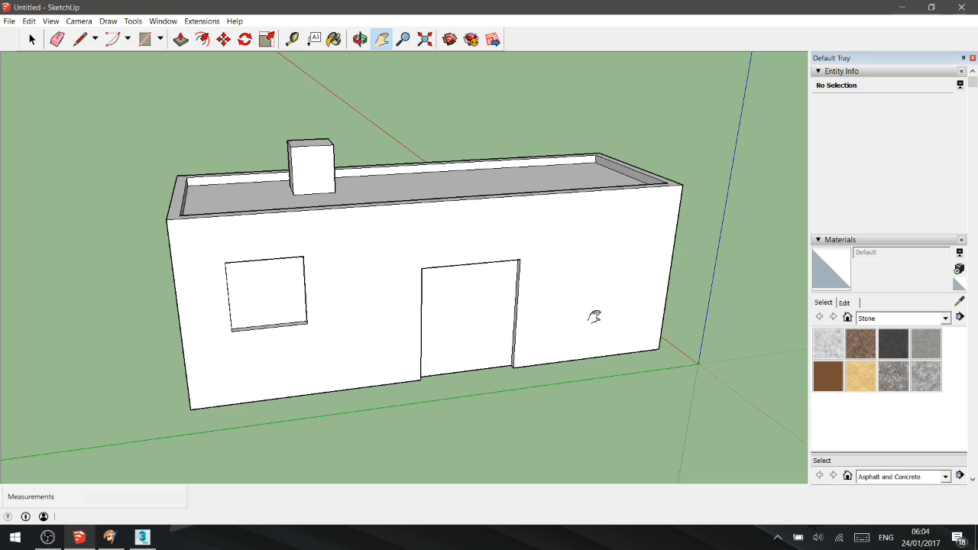
{"action": "left_click", "coordinate": [946, 319]}
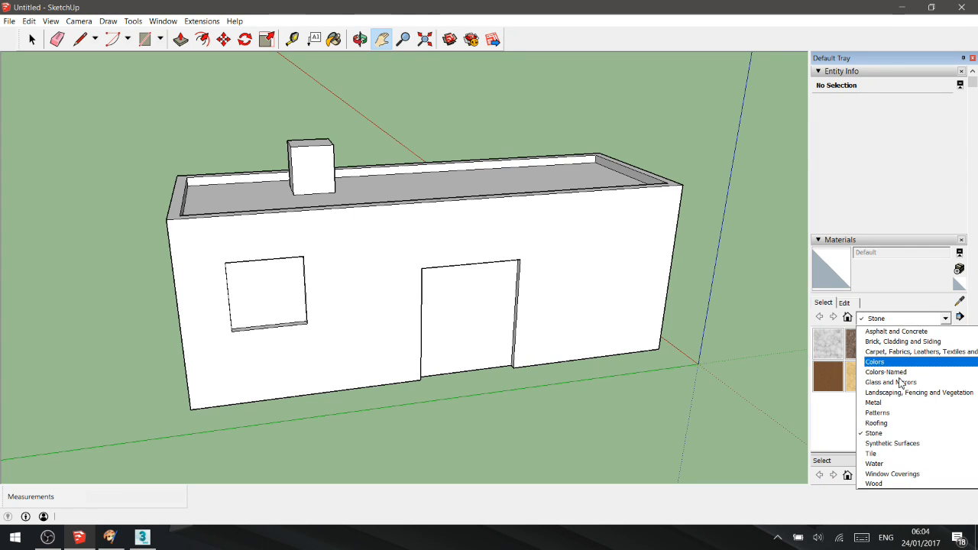
{"action": "left_click", "coordinate": [909, 342]}
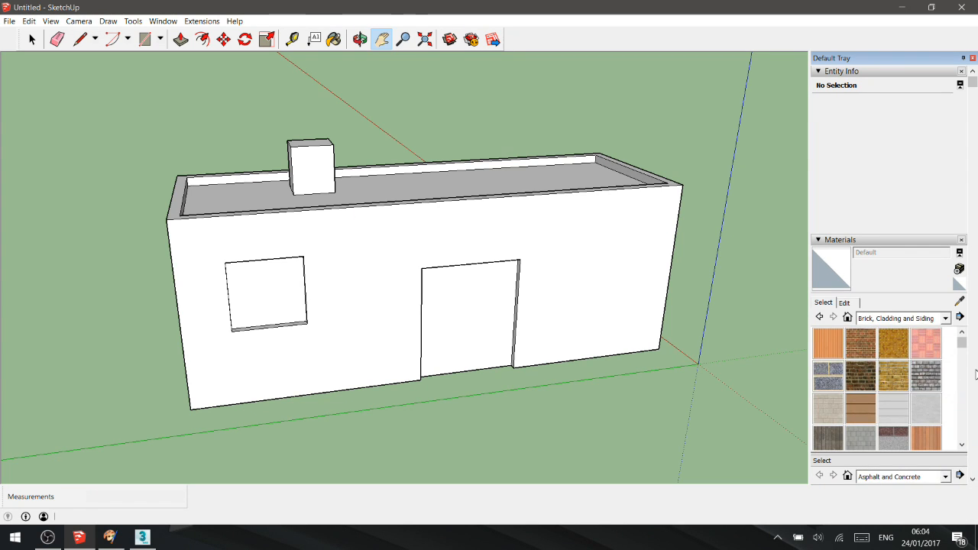
{"action": "mouse_move", "coordinate": [963, 344]}
{"action": "left_mouse_down"}
{"action": "mouse_move", "coordinate": [967, 391]}
{"action": "mouse_move", "coordinate": [965, 382]}
{"action": "left_mouse_up"}
{"action": "left_click", "coordinate": [927, 370]}
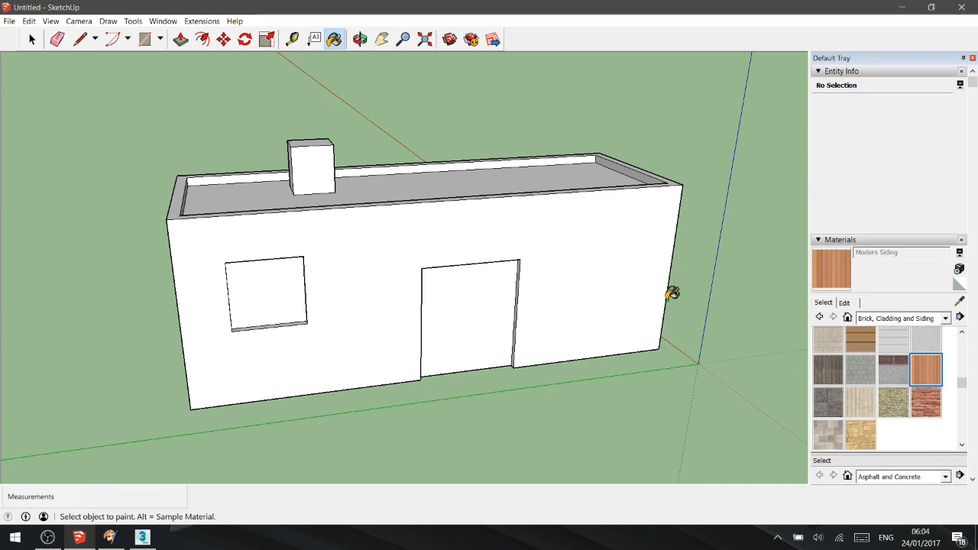
{"action": "left_click", "coordinate": [601, 258]}
Paint the remaining three outer walls of the building with Modern Siding.
{"action": "middle_click_drag", "start_coordinate": [602, 257], "coordinate": [489, 316]}
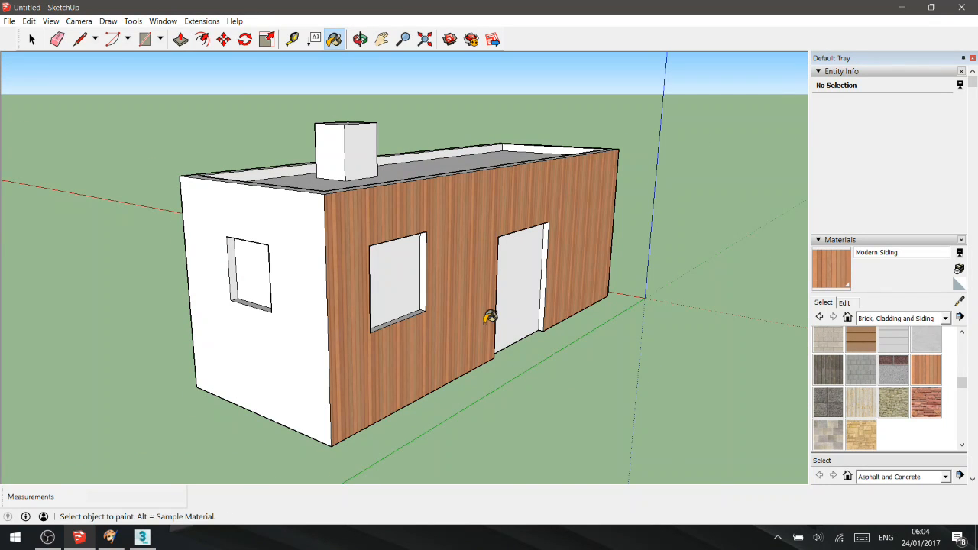
{"action": "left_click", "coordinate": [305, 337]}
{"action": "middle_click_drag", "start_coordinate": [167, 375], "coordinate": [579, 341]}
{"action": "left_click", "coordinate": [579, 288]}
{"action": "middle_click_drag", "start_coordinate": [119, 297], "coordinate": [514, 330]}
{"action": "left_click", "coordinate": [278, 260]}
{"action": "mouse_move", "coordinate": [327, 317]}
{"action": "middle_mouse_down"}
{"action": "mouse_move", "coordinate": [356, 329]}
{"action": "mouse_move", "coordinate": [345, 345]}
{"action": "middle_mouse_up"}
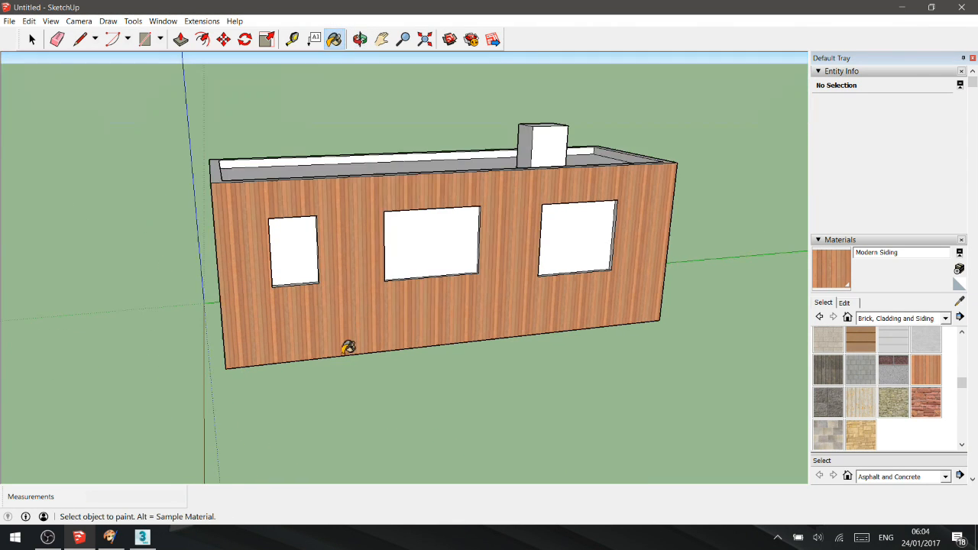
Paint the side reveal of the middle window on the three-window long wall with Modern Siding.
{"action": "middle_click_drag", "start_coordinate": [476, 320], "coordinate": [506, 197]}
{"action": "scroll", "coordinate": [469, 210], "scroll_direction": "up", "scroll_amount": 5}
{"action": "middle_click_drag", "start_coordinate": [490, 229], "coordinate": [526, 190]}
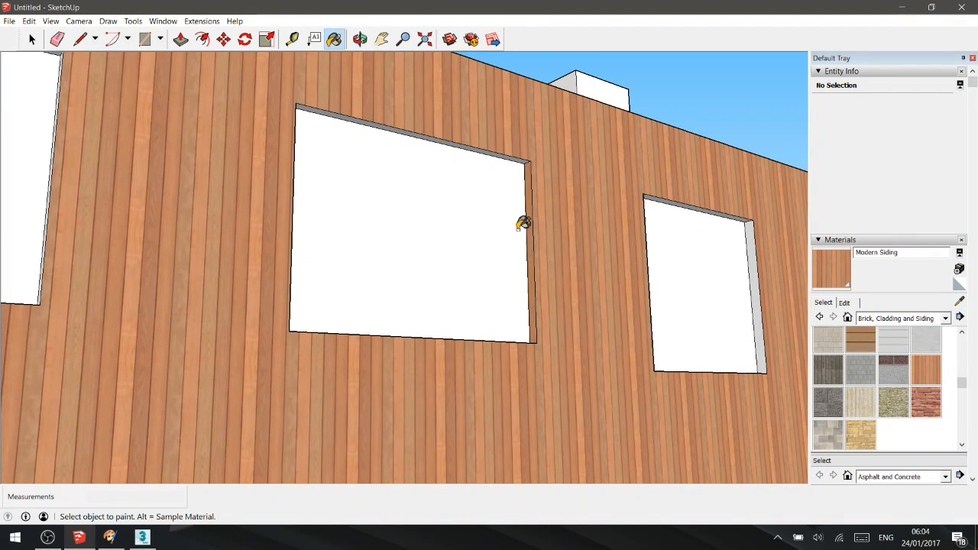
Try to paint the middle window's upper reveal with Modern Siding, and undo the fill.
{"action": "left_click", "coordinate": [507, 163]}
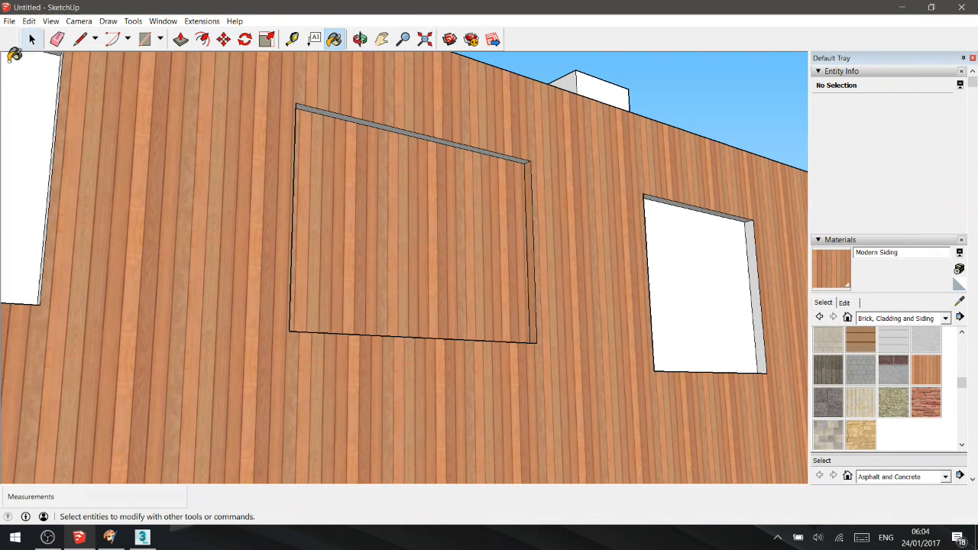
{"action": "left_click", "coordinate": [29, 21]}
{"action": "left_click", "coordinate": [30, 33]}
Paint the remaining unpainted reveals of the middle window on the three-window long wall with Modern Siding.
{"action": "mouse_move", "coordinate": [548, 192]}
{"action": "middle_mouse_down"}
{"action": "mouse_move", "coordinate": [555, 209]}
{"action": "mouse_move", "coordinate": [573, 174]}
{"action": "mouse_move", "coordinate": [482, 138]}
{"action": "mouse_move", "coordinate": [509, 152]}
{"action": "mouse_move", "coordinate": [186, 212]}
{"action": "mouse_move", "coordinate": [90, 285]}
{"action": "middle_mouse_up"}
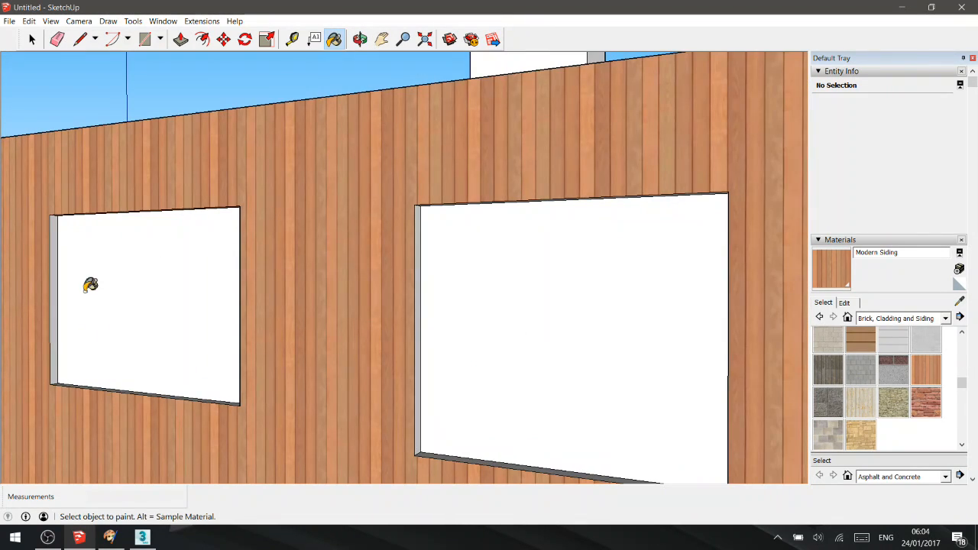
{"action": "left_click", "coordinate": [56, 296]}
{"action": "middle_click_drag", "start_coordinate": [48, 308], "coordinate": [120, 410]}
{"action": "left_click", "coordinate": [99, 448]}
Paint the side and upper reveals of the large window nearest the chimney on the three-window long wall with Modern Siding.
{"action": "mouse_move", "coordinate": [104, 443]}
{"action": "middle_mouse_down"}
{"action": "mouse_move", "coordinate": [244, 338]}
{"action": "mouse_move", "coordinate": [395, 354]}
{"action": "mouse_move", "coordinate": [456, 339]}
{"action": "mouse_move", "coordinate": [556, 243]}
{"action": "mouse_move", "coordinate": [562, 131]}
{"action": "middle_mouse_up"}
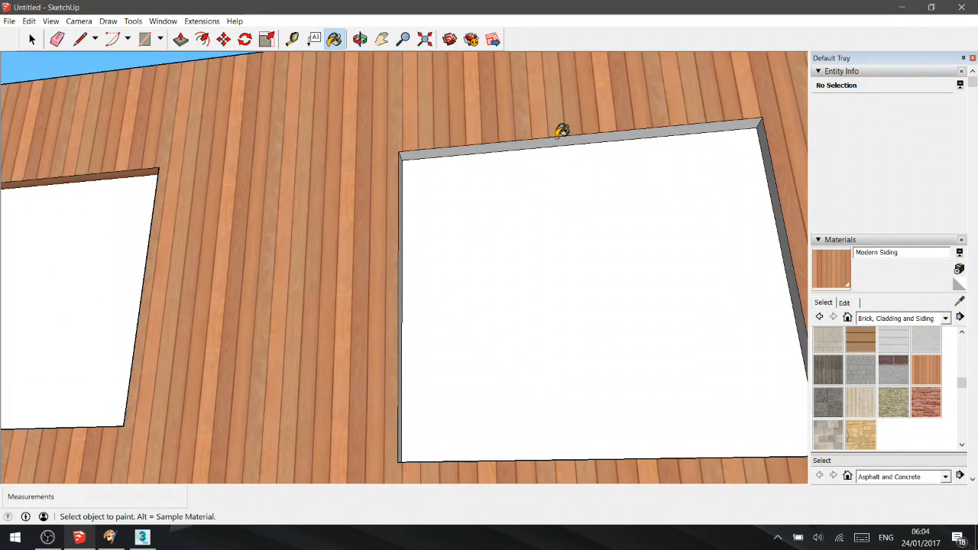
{"action": "left_click", "coordinate": [766, 150]}
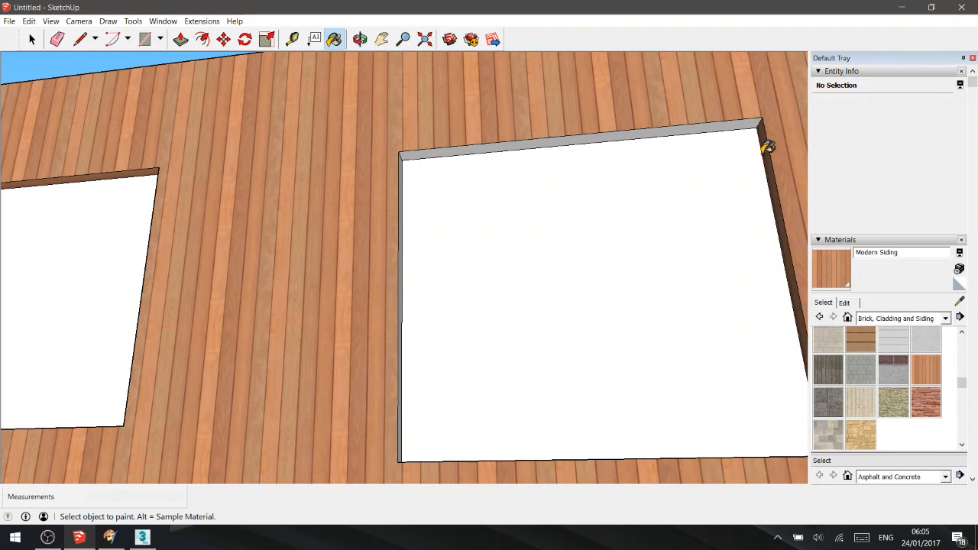
{"action": "left_click", "coordinate": [725, 124]}
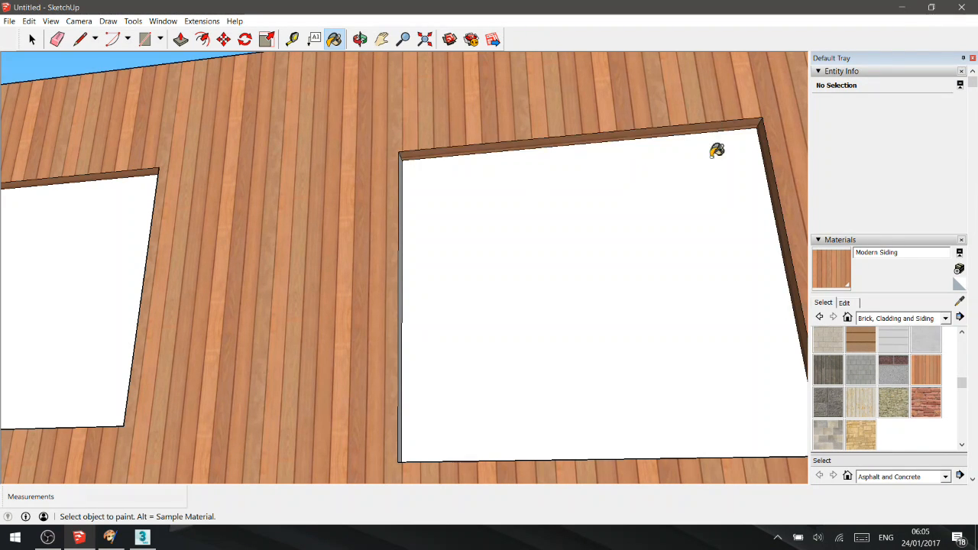
{"action": "middle_click_drag", "start_coordinate": [716, 151], "coordinate": [444, 212]}
{"action": "left_click", "coordinate": [229, 287]}
Paint the side reveals, sill and upper reveal of the smallest window on the three-window long wall with Modern Siding.
{"action": "mouse_move", "coordinate": [228, 287]}
{"action": "middle_mouse_down"}
{"action": "mouse_move", "coordinate": [211, 227]}
{"action": "mouse_move", "coordinate": [520, 299]}
{"action": "mouse_move", "coordinate": [673, 295]}
{"action": "mouse_move", "coordinate": [733, 420]}
{"action": "mouse_move", "coordinate": [765, 367]}
{"action": "mouse_move", "coordinate": [755, 362]}
{"action": "middle_mouse_up"}
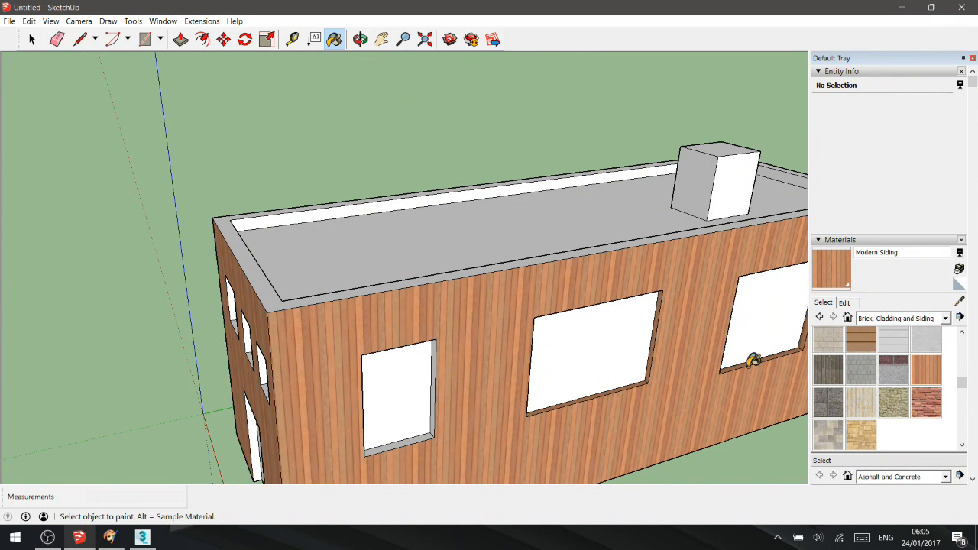
{"action": "scroll", "coordinate": [448, 367], "scroll_direction": "up", "scroll_amount": 4}
{"action": "scroll", "coordinate": [448, 336], "scroll_direction": "up", "scroll_amount": 2}
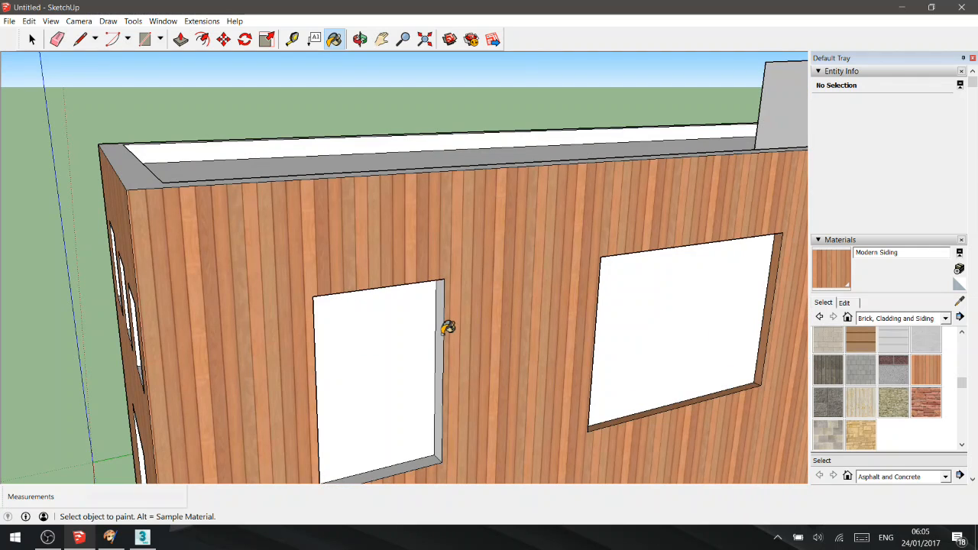
{"action": "middle_click_drag", "start_coordinate": [447, 326], "coordinate": [253, 316]}
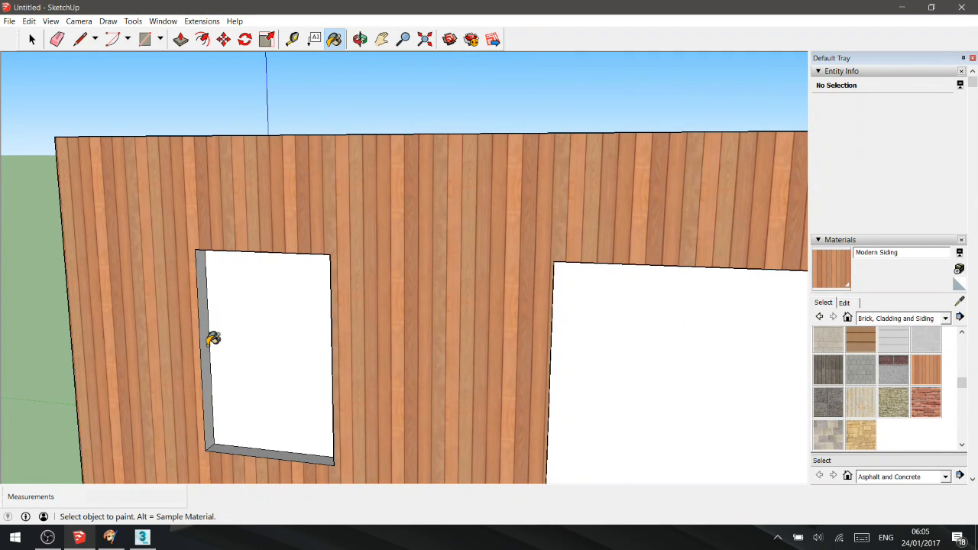
{"action": "left_click", "coordinate": [211, 338]}
{"action": "left_click", "coordinate": [235, 447]}
{"action": "middle_click_drag", "start_coordinate": [233, 448], "coordinate": [316, 190]}
{"action": "left_click", "coordinate": [320, 170]}
{"action": "mouse_move", "coordinate": [216, 211]}
{"action": "middle_mouse_down"}
{"action": "mouse_move", "coordinate": [301, 217]}
{"action": "mouse_move", "coordinate": [559, 284]}
{"action": "middle_mouse_up"}
{"action": "left_click", "coordinate": [115, 252]}
Paint reveals of the small windows above the door on the short wall with Modern Siding, starting with their upper faces.
{"action": "mouse_move", "coordinate": [115, 252]}
{"action": "middle_mouse_down"}
{"action": "mouse_move", "coordinate": [144, 321]}
{"action": "mouse_move", "coordinate": [287, 294]}
{"action": "middle_mouse_up"}
{"action": "mouse_move", "coordinate": [292, 221]}
{"action": "middle_mouse_down"}
{"action": "mouse_move", "coordinate": [338, 212]}
{"action": "mouse_move", "coordinate": [292, 131]}
{"action": "middle_mouse_up"}
{"action": "left_click", "coordinate": [294, 113]}
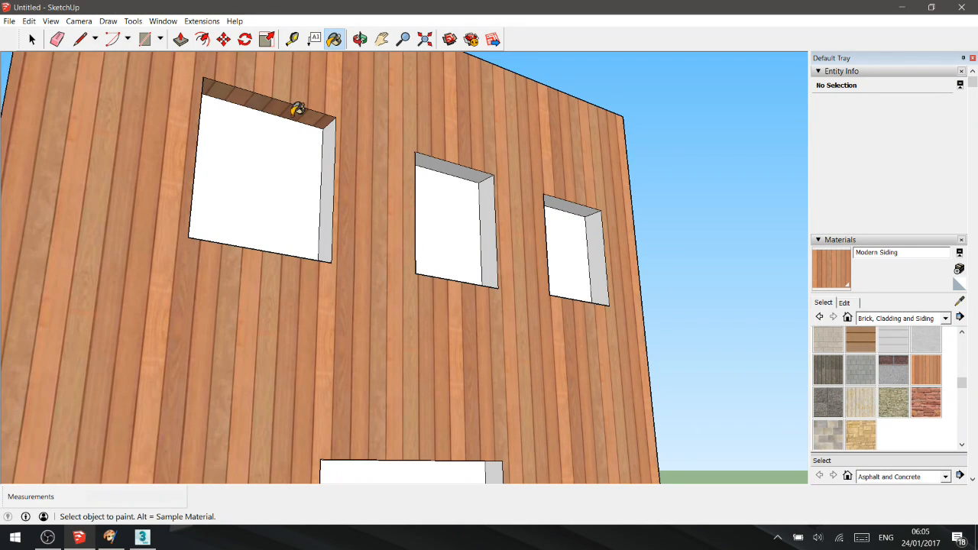
{"action": "left_click", "coordinate": [334, 161]}
{"action": "mouse_move", "coordinate": [334, 161]}
{"action": "middle_mouse_down"}
{"action": "mouse_move", "coordinate": [344, 277]}
{"action": "mouse_move", "coordinate": [335, 342]}
{"action": "mouse_move", "coordinate": [301, 367]}
{"action": "mouse_move", "coordinate": [452, 207]}
{"action": "mouse_move", "coordinate": [404, 196]}
{"action": "middle_mouse_up"}
{"action": "left_click", "coordinate": [301, 367]}
{"action": "left_click", "coordinate": [474, 199]}
{"action": "left_click", "coordinate": [419, 159]}
Paint the remaining reveals of the three small short-wall windows and the side reveal of the door below with Modern Siding.
{"action": "mouse_move", "coordinate": [420, 160]}
{"action": "middle_mouse_down"}
{"action": "mouse_move", "coordinate": [345, 226]}
{"action": "mouse_move", "coordinate": [214, 257]}
{"action": "middle_mouse_up"}
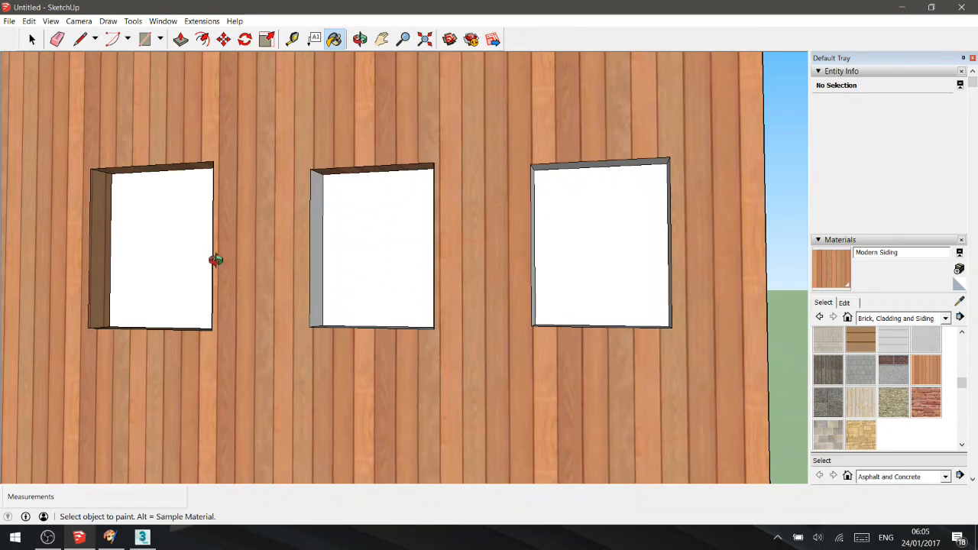
{"action": "middle_click_drag", "start_coordinate": [324, 236], "coordinate": [418, 399]}
{"action": "left_click", "coordinate": [457, 361]}
{"action": "mouse_move", "coordinate": [457, 361]}
{"action": "middle_mouse_down"}
{"action": "mouse_move", "coordinate": [586, 356]}
{"action": "mouse_move", "coordinate": [708, 273]}
{"action": "middle_mouse_up"}
{"action": "left_click", "coordinate": [699, 275]}
{"action": "mouse_move", "coordinate": [705, 343]}
{"action": "middle_mouse_down"}
{"action": "mouse_move", "coordinate": [499, 411]}
{"action": "mouse_move", "coordinate": [448, 334]}
{"action": "middle_mouse_up"}
{"action": "left_click", "coordinate": [469, 331]}
{"action": "mouse_move", "coordinate": [505, 417]}
{"action": "middle_mouse_down"}
{"action": "mouse_move", "coordinate": [458, 408]}
{"action": "mouse_move", "coordinate": [517, 236]}
{"action": "mouse_move", "coordinate": [559, 211]}
{"action": "mouse_move", "coordinate": [560, 162]}
{"action": "mouse_move", "coordinate": [444, 207]}
{"action": "mouse_move", "coordinate": [362, 310]}
{"action": "mouse_move", "coordinate": [337, 321]}
{"action": "mouse_move", "coordinate": [337, 411]}
{"action": "mouse_move", "coordinate": [460, 370]}
{"action": "middle_mouse_up"}
{"action": "left_click", "coordinate": [559, 162]}
Paint the short-wall door's upper reveal and the reveals of the door on the adjoining long wall with Modern Siding.
{"action": "middle_click_drag", "start_coordinate": [561, 376], "coordinate": [538, 333]}
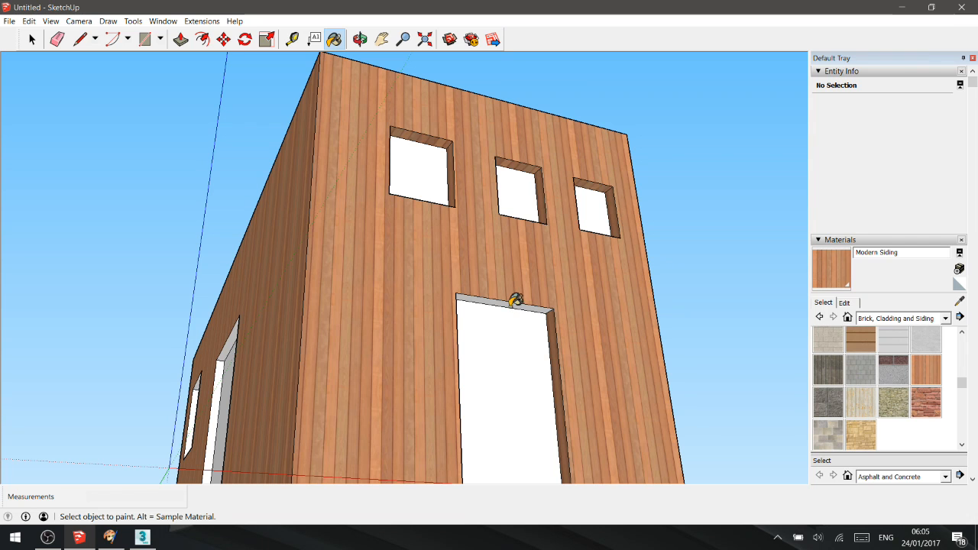
{"action": "mouse_move", "coordinate": [506, 289]}
{"action": "middle_mouse_down"}
{"action": "mouse_move", "coordinate": [522, 232]}
{"action": "mouse_move", "coordinate": [738, 316]}
{"action": "middle_mouse_up"}
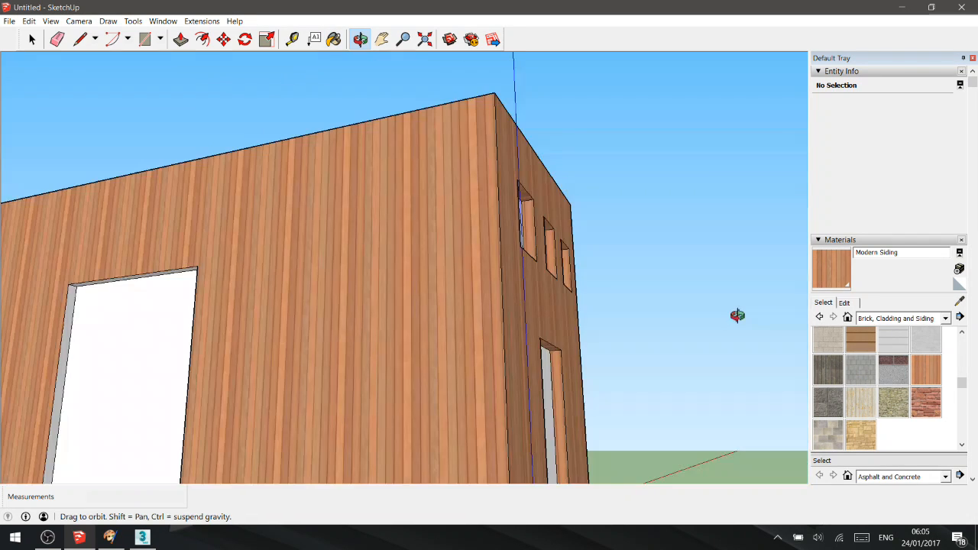
{"action": "mouse_move", "coordinate": [618, 354]}
{"action": "middle_mouse_down"}
{"action": "mouse_move", "coordinate": [271, 440]}
{"action": "mouse_move", "coordinate": [194, 436]}
{"action": "mouse_move", "coordinate": [134, 368]}
{"action": "mouse_move", "coordinate": [266, 326]}
{"action": "mouse_move", "coordinate": [421, 198]}
{"action": "middle_mouse_up"}
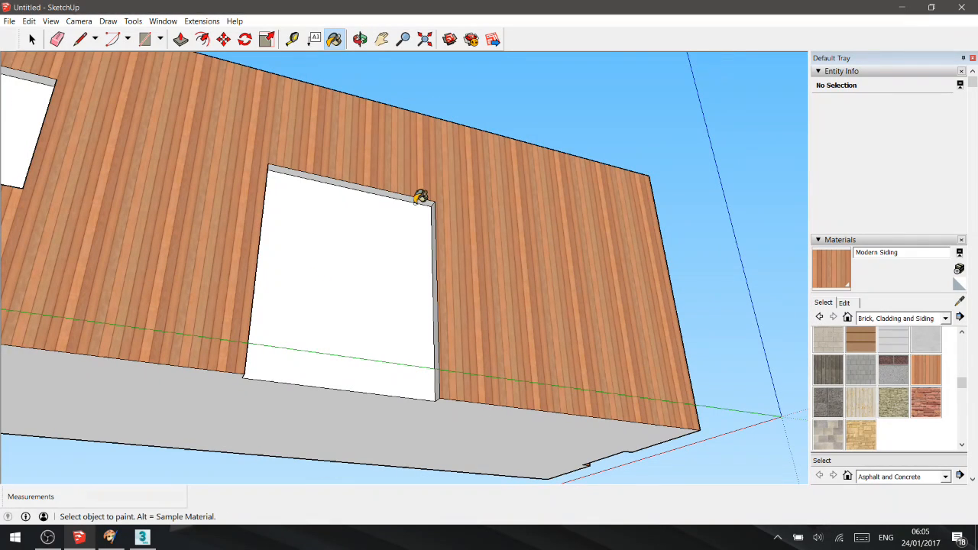
{"action": "mouse_move", "coordinate": [443, 240]}
{"action": "middle_mouse_down"}
{"action": "mouse_move", "coordinate": [153, 240]}
{"action": "mouse_move", "coordinate": [161, 283]}
{"action": "mouse_move", "coordinate": [134, 171]}
{"action": "middle_mouse_up"}
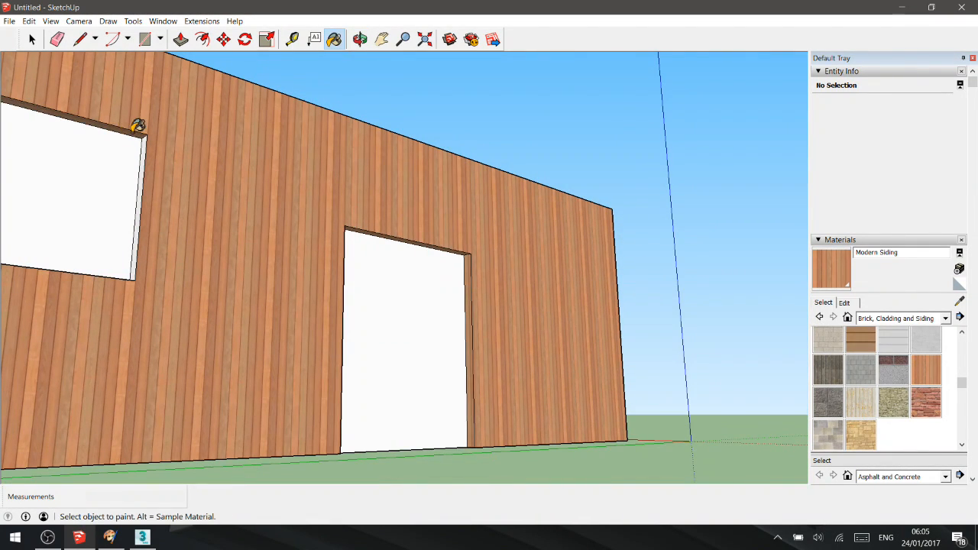
Paint the reveals of the remaining windows on the door's long wall and the far short wall with Modern Siding.
{"action": "middle_click_drag", "start_coordinate": [298, 215], "coordinate": [59, 294]}
{"action": "scroll", "coordinate": [58, 293], "scroll_direction": "up", "scroll_amount": 10}
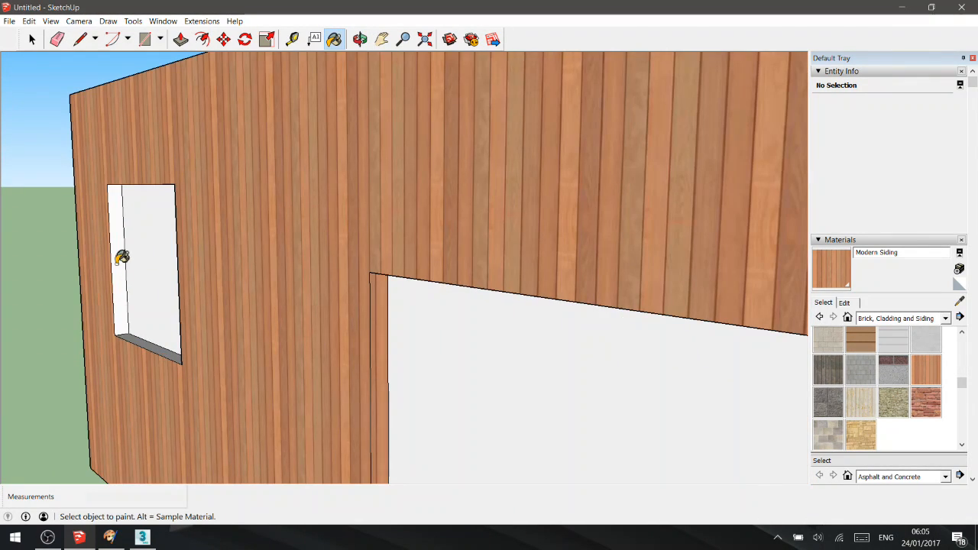
{"action": "mouse_move", "coordinate": [120, 258]}
{"action": "middle_mouse_down"}
{"action": "mouse_move", "coordinate": [114, 350]}
{"action": "mouse_move", "coordinate": [251, 209]}
{"action": "mouse_move", "coordinate": [329, 360]}
{"action": "middle_mouse_up"}
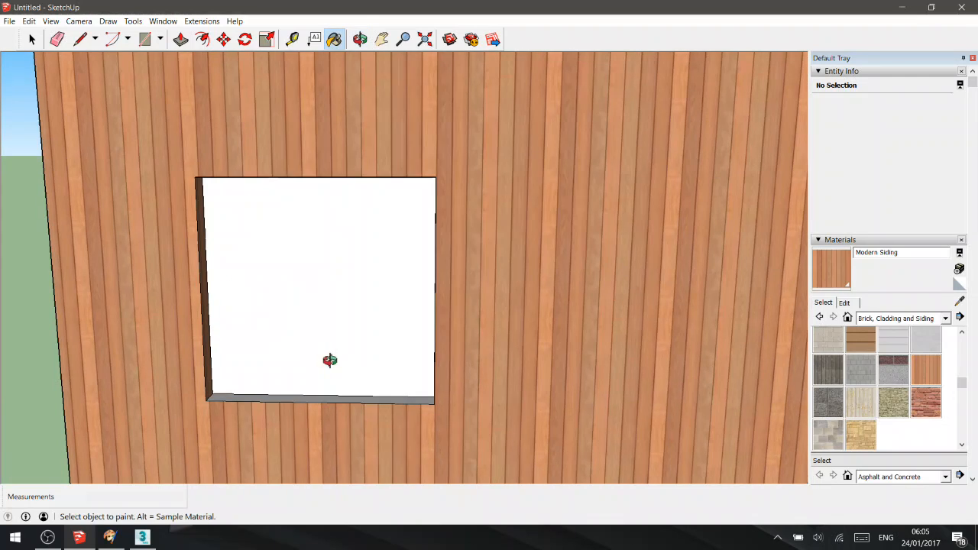
{"action": "middle_click_drag", "start_coordinate": [401, 397], "coordinate": [565, 317]}
{"action": "middle_click_drag", "start_coordinate": [263, 260], "coordinate": [303, 111]}
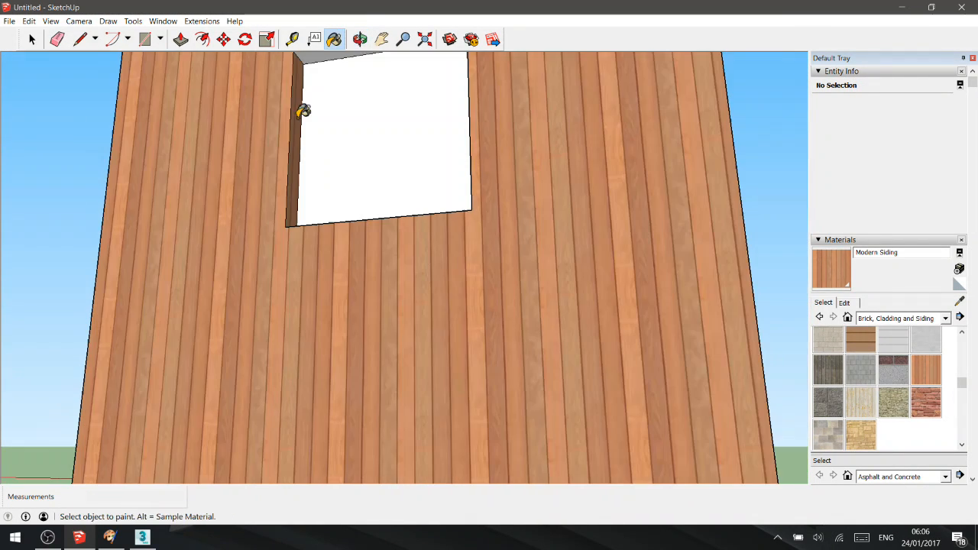
{"action": "mouse_move", "coordinate": [314, 56]}
{"action": "middle_mouse_down"}
{"action": "mouse_move", "coordinate": [413, 240]}
{"action": "mouse_move", "coordinate": [703, 235]}
{"action": "mouse_move", "coordinate": [645, 324]}
{"action": "mouse_move", "coordinate": [271, 311]}
{"action": "mouse_move", "coordinate": [222, 331]}
{"action": "mouse_move", "coordinate": [247, 181]}
{"action": "mouse_move", "coordinate": [224, 205]}
{"action": "mouse_move", "coordinate": [224, 181]}
{"action": "mouse_move", "coordinate": [198, 142]}
{"action": "middle_mouse_up"}
Delete the large bottom face of the building.
{"action": "key", "text": "b"}
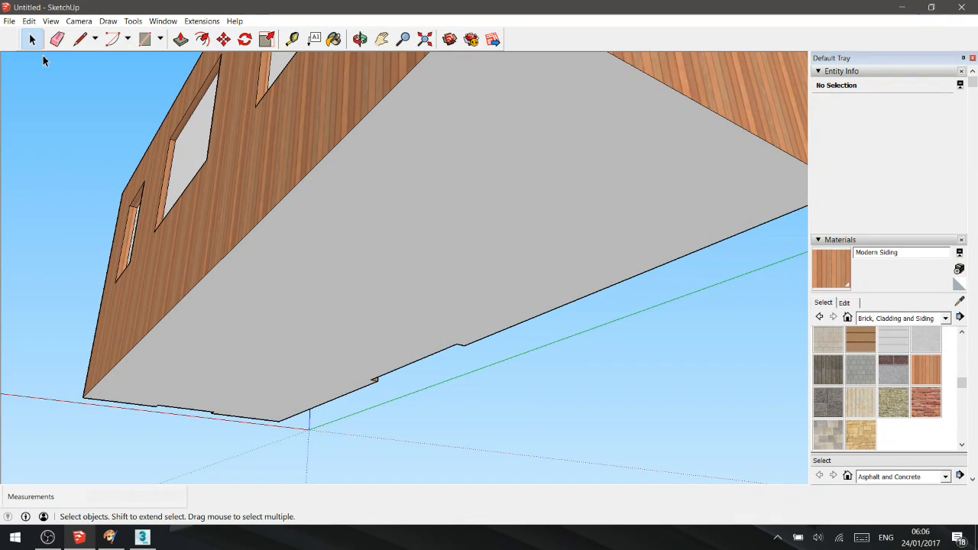
{"action": "left_click", "coordinate": [461, 158]}
{"action": "key", "text": "Delete"}
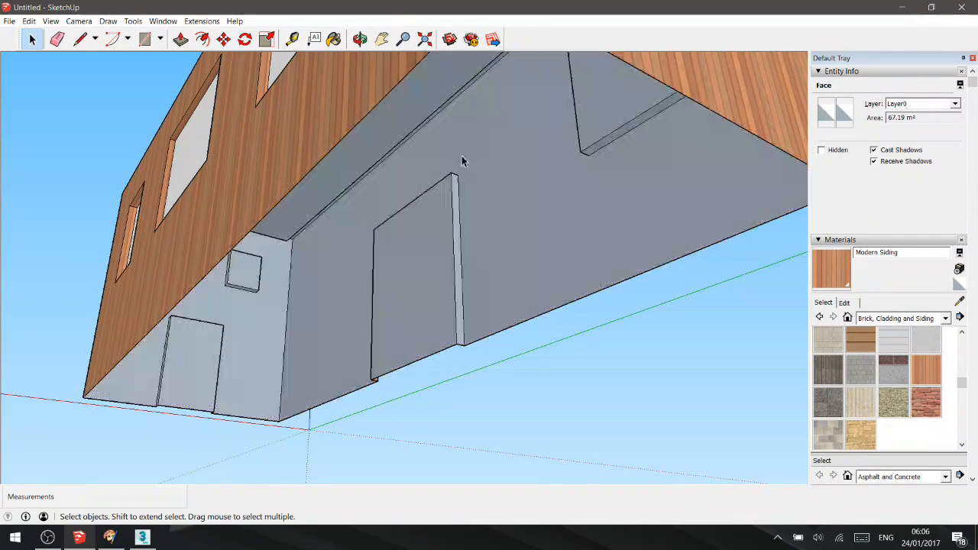
Choose Blacktop Old 01 from the Asphalt and Concrete materials and paint the flat roof surface inside the parapet.
{"action": "middle_click_drag", "start_coordinate": [461, 160], "coordinate": [530, 347]}
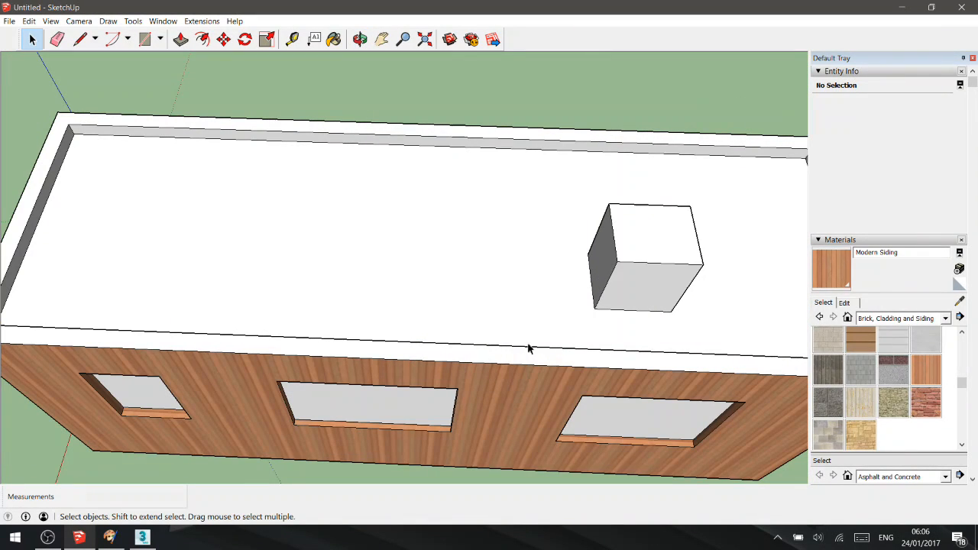
{"action": "left_click", "coordinate": [947, 319]}
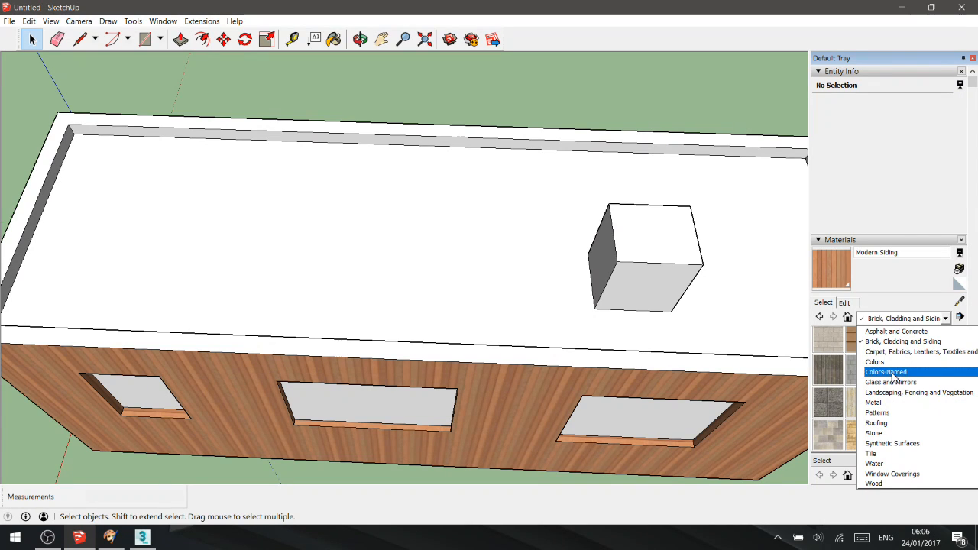
{"action": "left_click", "coordinate": [916, 332]}
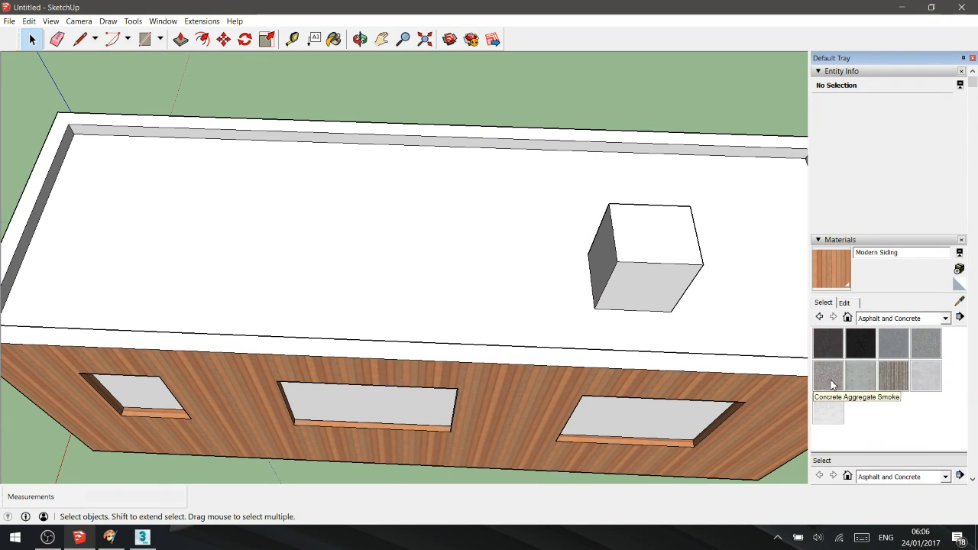
{"action": "left_click", "coordinate": [893, 344]}
{"action": "left_click", "coordinate": [460, 239]}
Reposition the Blacktop Old 01 texture on the roof by rotating and scaling it with the green pin.
{"action": "right_click", "coordinate": [361, 224]}
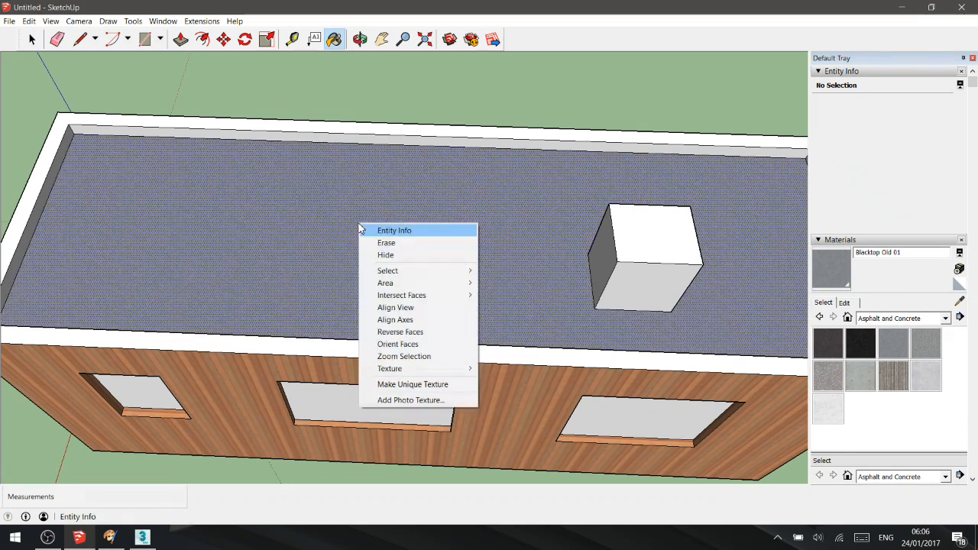
{"action": "mouse_move", "coordinate": [401, 371]}
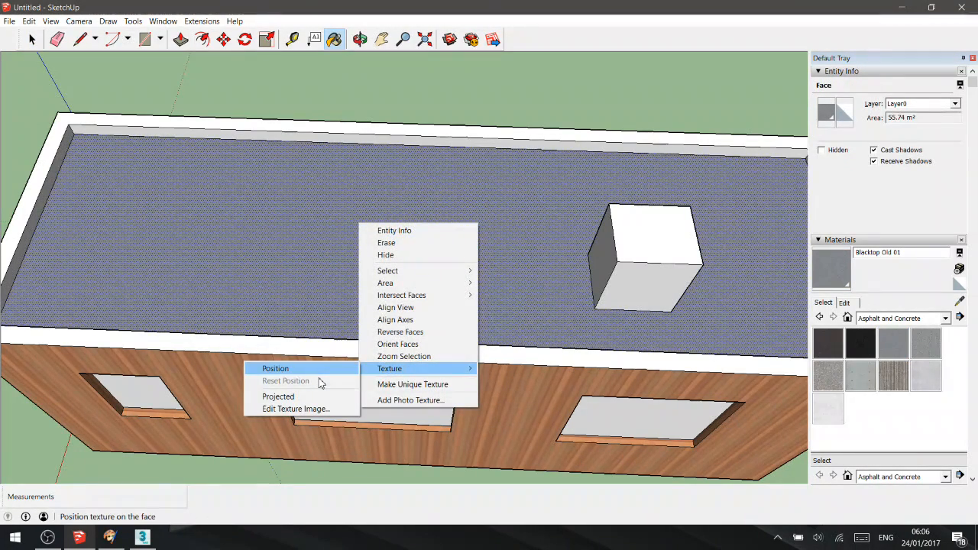
{"action": "left_click", "coordinate": [277, 369]}
{"action": "left_click_drag", "start_coordinate": [337, 237], "coordinate": [195, 481]}
{"action": "left_click_drag", "start_coordinate": [56, 490], "coordinate": [233, 267]}
{"action": "right_click", "coordinate": [233, 267]}
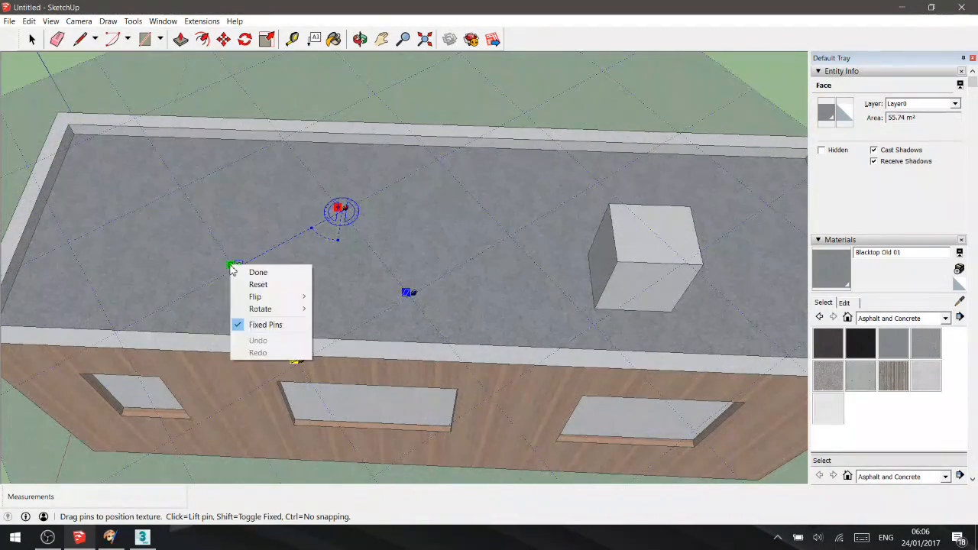
{"action": "left_click", "coordinate": [246, 272]}
Enlarge the roof's Blacktop Old 01 texture by moving its green pin beyond the building's near corner, and deselect the roof.
{"action": "mouse_move", "coordinate": [203, 290]}
{"action": "middle_mouse_down"}
{"action": "mouse_move", "coordinate": [341, 250]}
{"action": "mouse_move", "coordinate": [262, 240]}
{"action": "middle_mouse_up"}
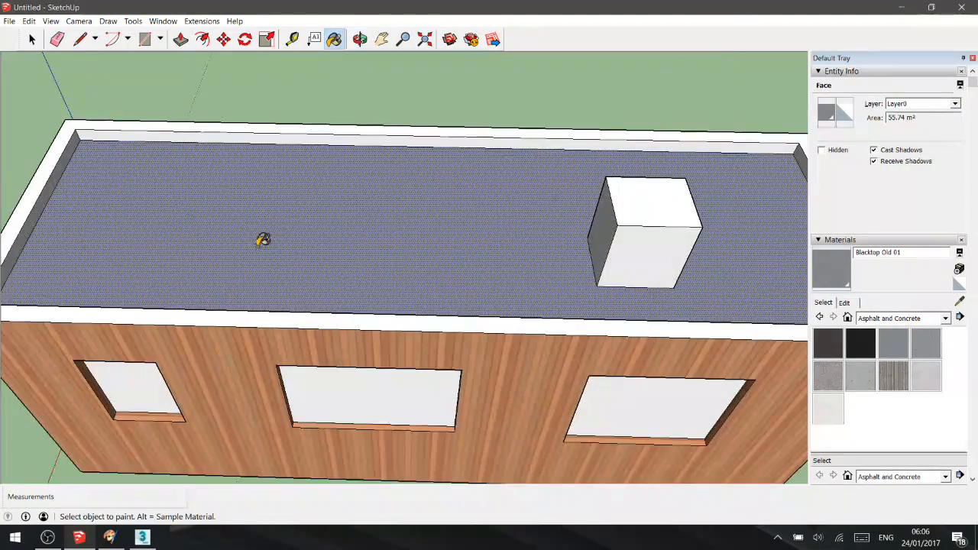
{"action": "scroll", "coordinate": [263, 240], "scroll_direction": "down", "scroll_amount": 3}
{"action": "right_click", "coordinate": [252, 216]}
{"action": "mouse_move", "coordinate": [273, 358]}
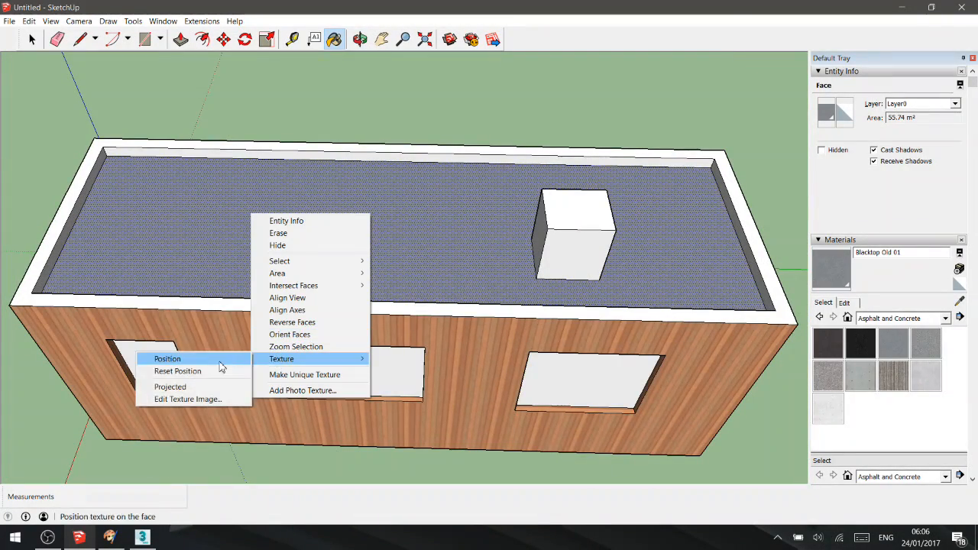
{"action": "left_click", "coordinate": [168, 360]}
{"action": "left_click_drag", "start_coordinate": [236, 227], "coordinate": [69, 474]}
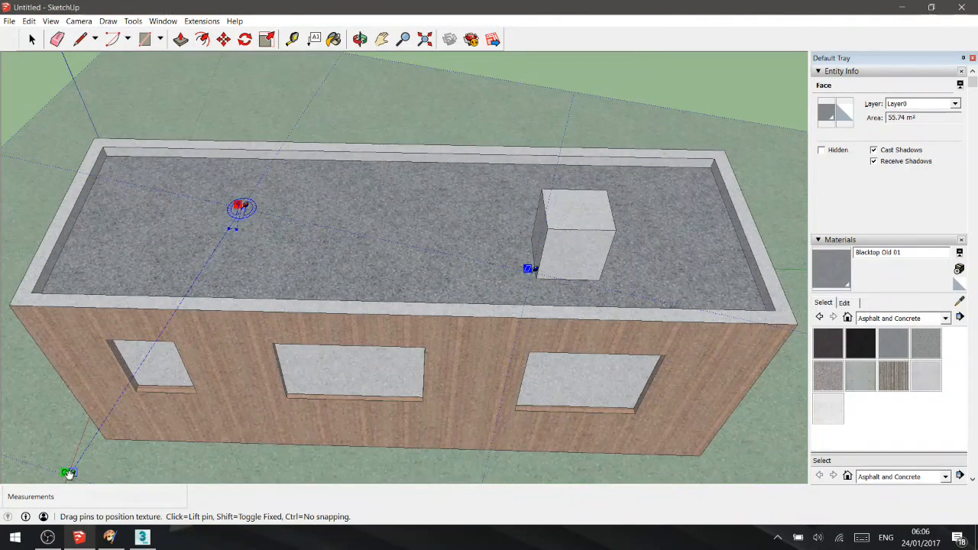
{"action": "right_click", "coordinate": [256, 228]}
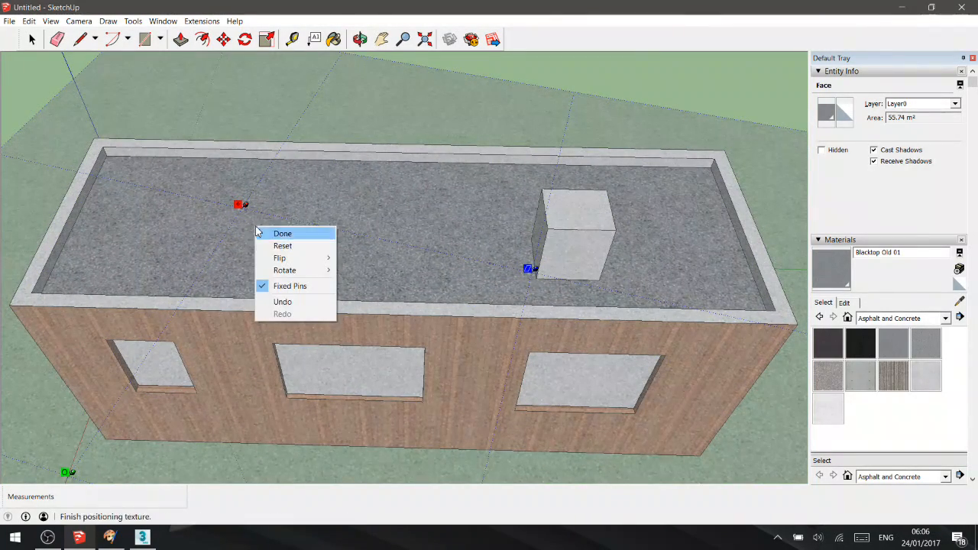
{"action": "left_click", "coordinate": [303, 234]}
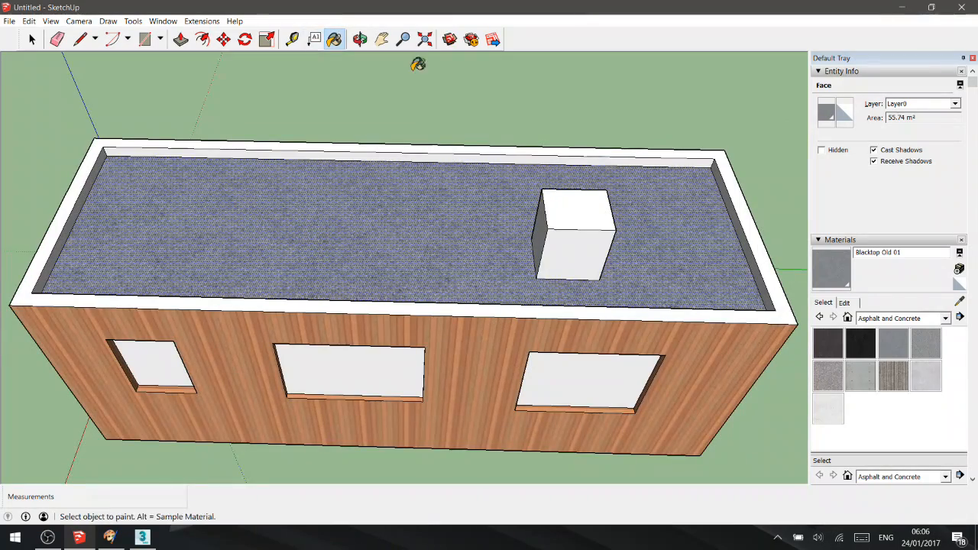
{"action": "left_click", "coordinate": [33, 40]}
{"action": "left_click", "coordinate": [197, 77]}
Open the roof's Blacktop Old 01 texture image for editing in Jasc Paint Shop Pro.
{"action": "middle_click_drag", "start_coordinate": [197, 77], "coordinate": [306, 211]}
{"action": "scroll", "coordinate": [305, 212], "scroll_direction": "down", "scroll_amount": 1}
{"action": "scroll", "coordinate": [305, 211], "scroll_direction": "up", "scroll_amount": 3}
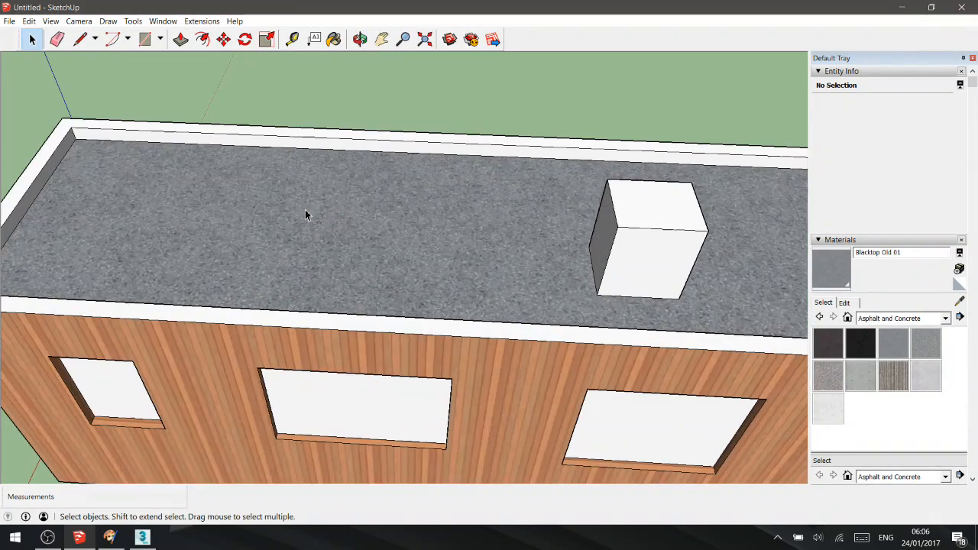
{"action": "right_click", "coordinate": [307, 212]}
{"action": "mouse_move", "coordinate": [408, 358]}
{"action": "left_click", "coordinate": [256, 388]}
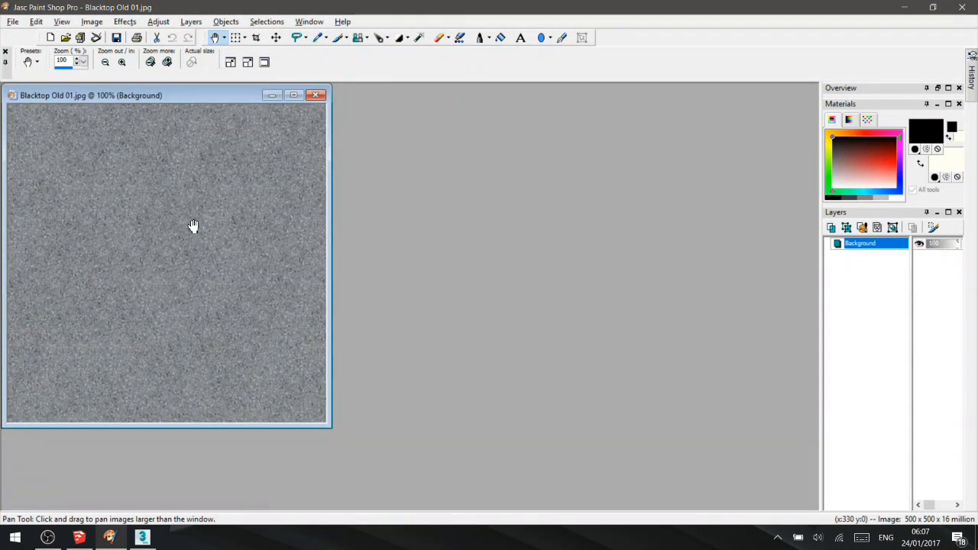
Examine the Blacktop Old 01.jpg texture image at different magnifications in its own window.
{"action": "left_click_drag", "start_coordinate": [225, 94], "coordinate": [390, 99]}
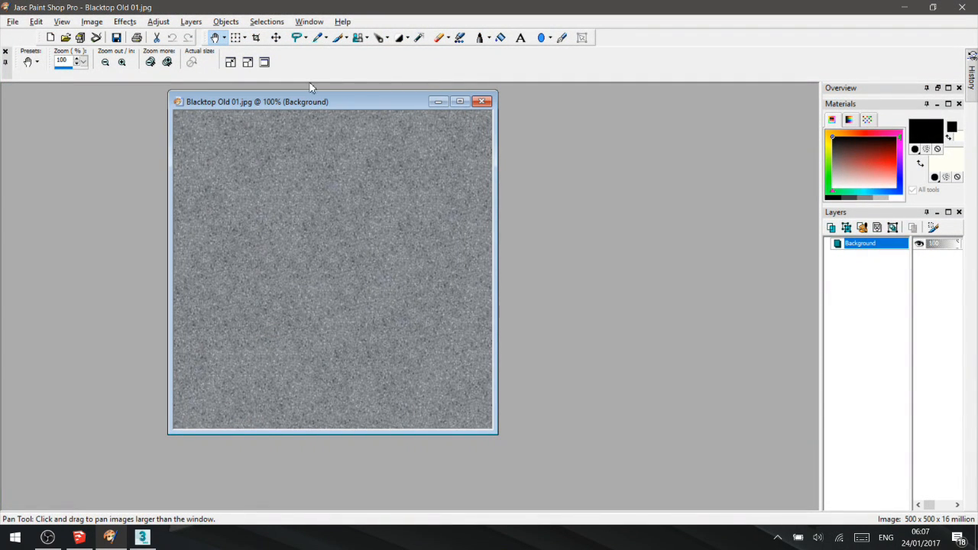
{"action": "left_click_drag", "start_coordinate": [337, 106], "coordinate": [321, 109]}
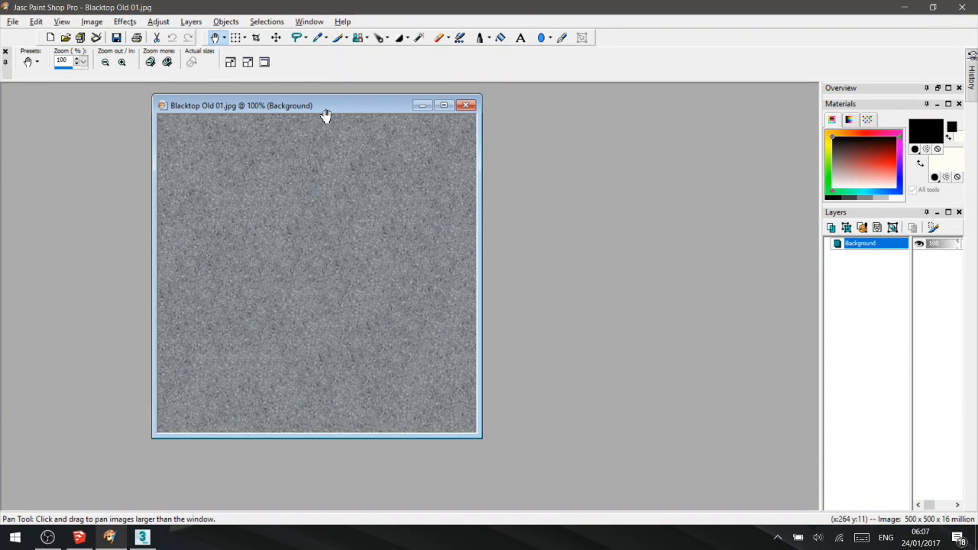
{"action": "scroll", "coordinate": [330, 127], "scroll_direction": "up", "scroll_amount": 3}
{"action": "scroll", "coordinate": [375, 195], "scroll_direction": "down", "scroll_amount": 3}
{"action": "left_click_drag", "start_coordinate": [371, 97], "coordinate": [362, 102]}
{"action": "scroll", "coordinate": [371, 148], "scroll_direction": "up", "scroll_amount": 2}
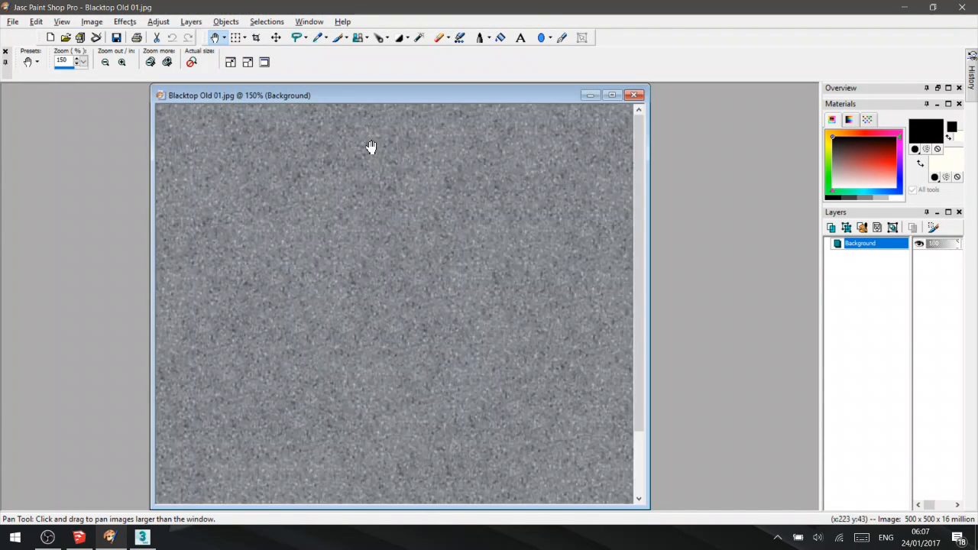
{"action": "scroll", "coordinate": [370, 147], "scroll_direction": "down", "scroll_amount": 1}
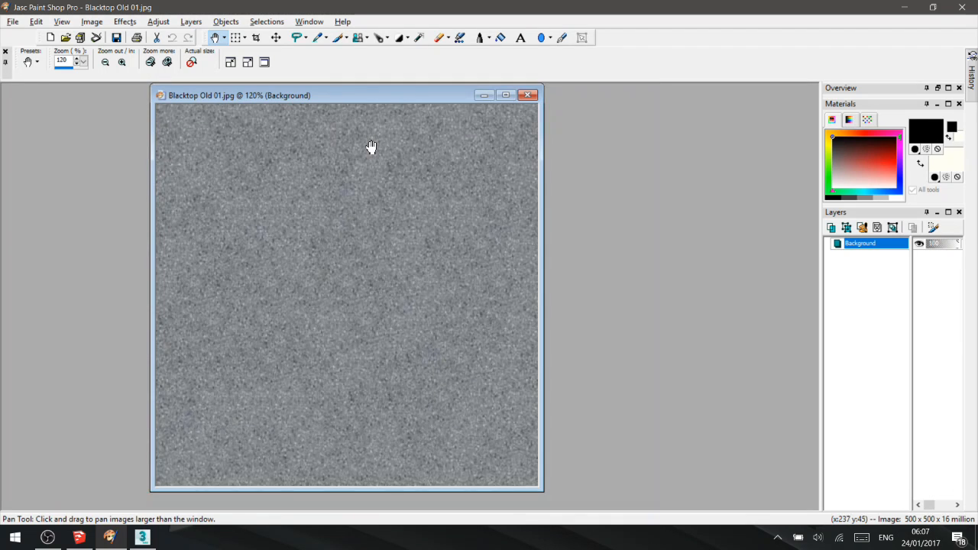
Set the Blacktop Old 01.jpg image's brightness to 25 and contrast to 25.
{"action": "left_click", "coordinate": [160, 21]}
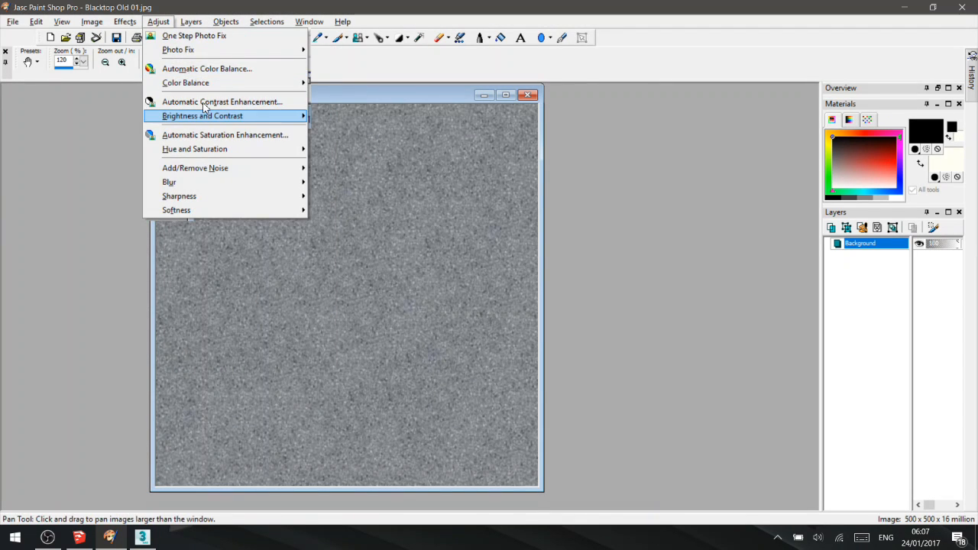
{"action": "mouse_move", "coordinate": [203, 113]}
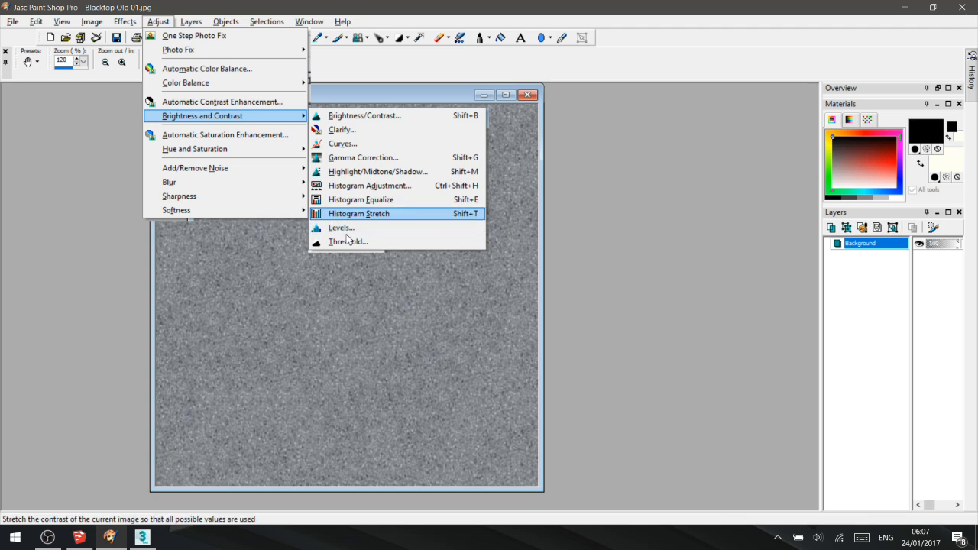
{"action": "left_click", "coordinate": [359, 117]}
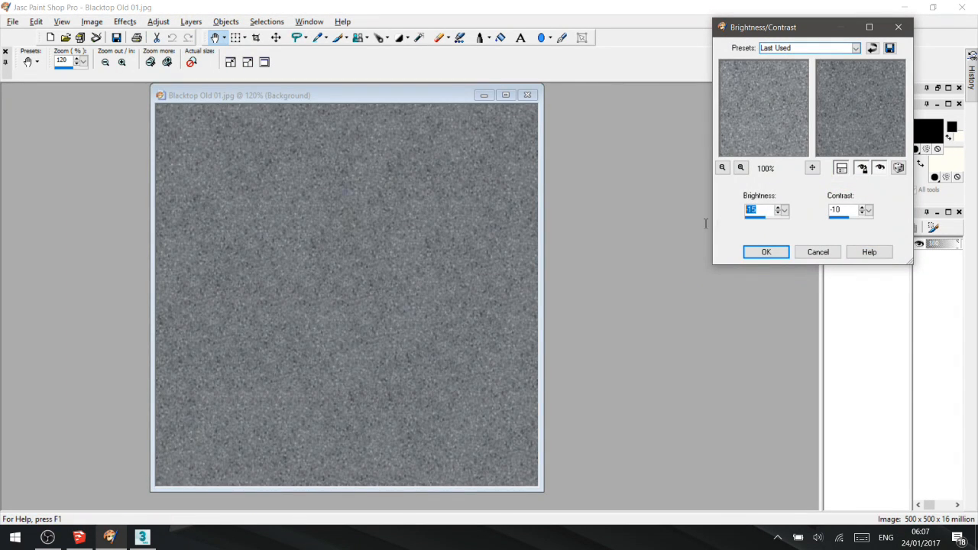
{"action": "type", "text": "25"}
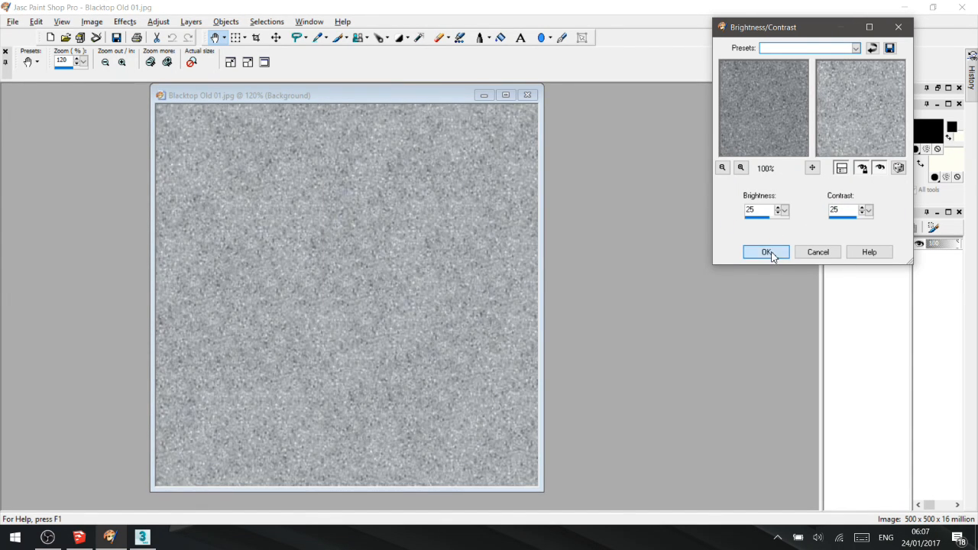
{"action": "left_click", "coordinate": [770, 252]}
{"action": "left_click_drag", "start_coordinate": [383, 95], "coordinate": [366, 94]}
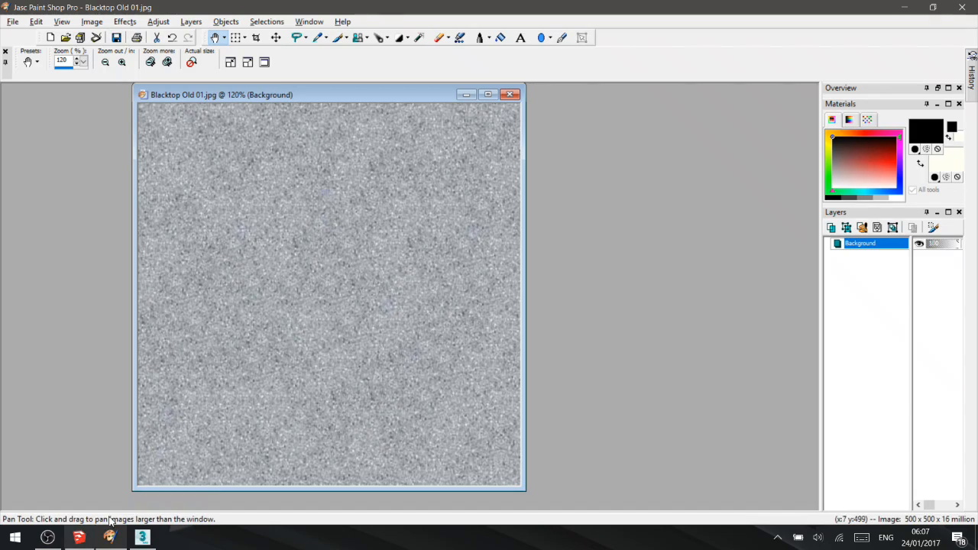
Switch to SketchUp and paint the chimney's sides with Stone Flagstone Ashlar from the Brick, Cladding and Siding materials.
{"action": "left_click", "coordinate": [79, 537]}
{"action": "middle_click_drag", "start_coordinate": [455, 84], "coordinate": [688, 237]}
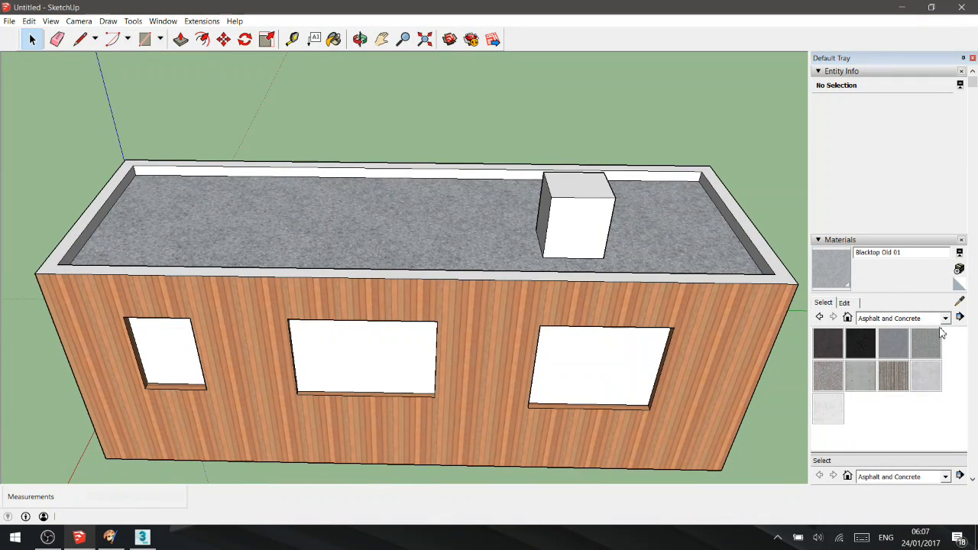
{"action": "left_click", "coordinate": [946, 318]}
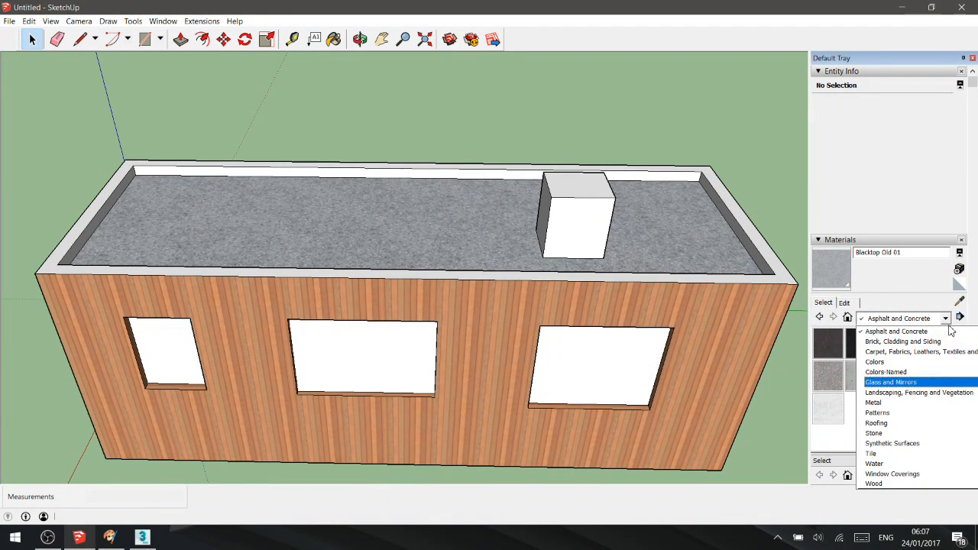
{"action": "left_click", "coordinate": [902, 342]}
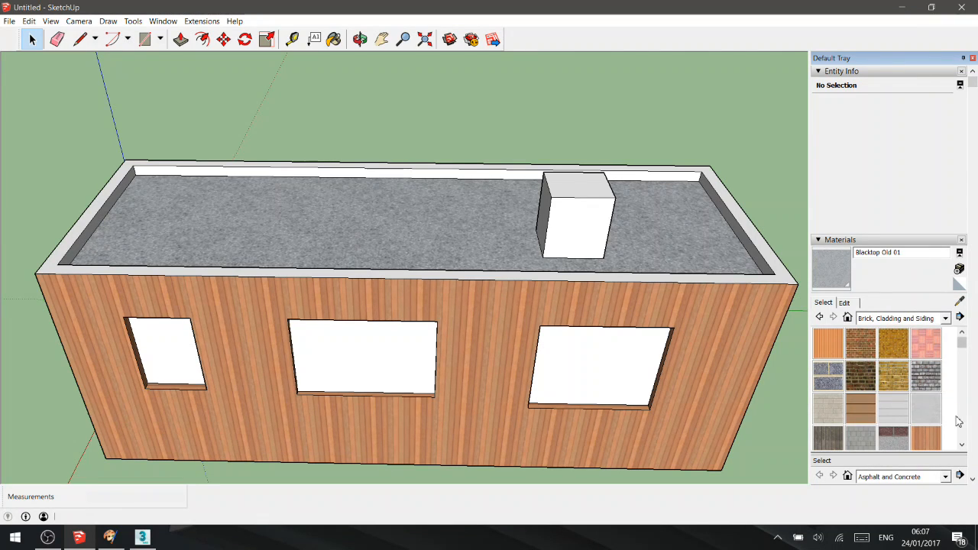
{"action": "scroll", "coordinate": [964, 359], "scroll_direction": "down", "scroll_amount": 2}
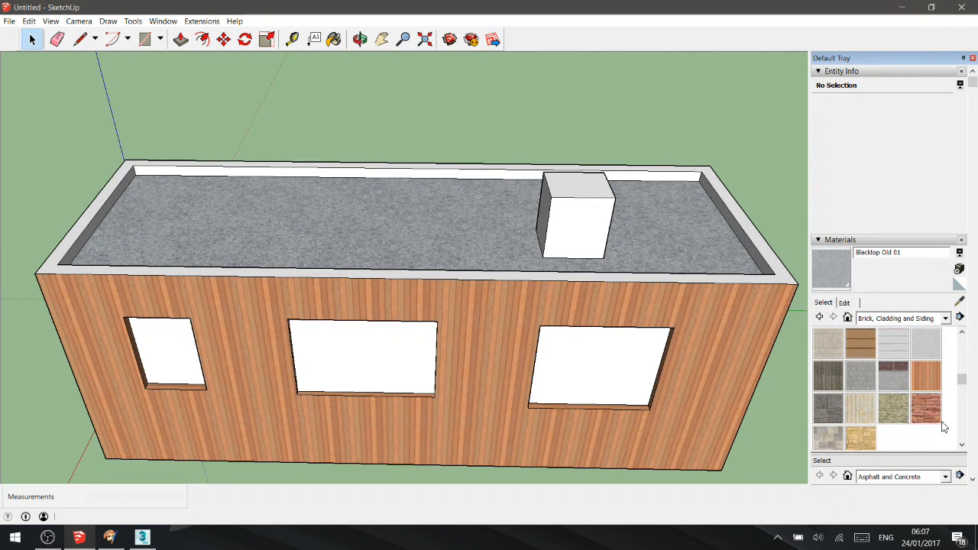
{"action": "left_click", "coordinate": [926, 409]}
{"action": "left_click", "coordinate": [588, 229]}
{"action": "mouse_move", "coordinate": [588, 229]}
{"action": "middle_mouse_down"}
{"action": "mouse_move", "coordinate": [494, 234]}
{"action": "mouse_move", "coordinate": [515, 306]}
{"action": "mouse_move", "coordinate": [95, 319]}
{"action": "middle_mouse_up"}
{"action": "left_click", "coordinate": [493, 290]}
{"action": "left_click", "coordinate": [252, 246]}
{"action": "mouse_move", "coordinate": [252, 246]}
{"action": "middle_mouse_down"}
{"action": "mouse_move", "coordinate": [283, 110]}
{"action": "mouse_move", "coordinate": [193, 169]}
{"action": "middle_mouse_up"}
Try painting the chimney's top face with Stone Flagstone Ashlar, and undo that paint.
{"action": "left_click", "coordinate": [220, 138]}
{"action": "middle_click_drag", "start_coordinate": [219, 138], "coordinate": [111, 27]}
{"action": "left_click", "coordinate": [29, 21]}
{"action": "left_click", "coordinate": [31, 35]}
Offset the chimney's top outline inward by about 0.27 m.
{"action": "mouse_move", "coordinate": [46, 61]}
{"action": "middle_mouse_down"}
{"action": "mouse_move", "coordinate": [127, 94]}
{"action": "mouse_move", "coordinate": [30, 109]}
{"action": "mouse_move", "coordinate": [122, 182]}
{"action": "middle_mouse_up"}
{"action": "scroll", "coordinate": [125, 147], "scroll_direction": "up", "scroll_amount": 2}
{"action": "left_click", "coordinate": [202, 40]}
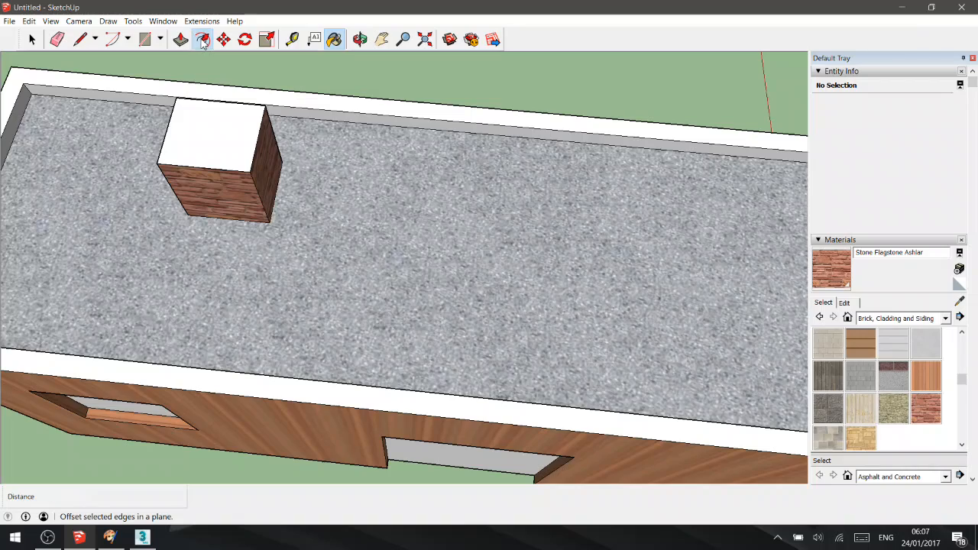
{"action": "left_click", "coordinate": [213, 132]}
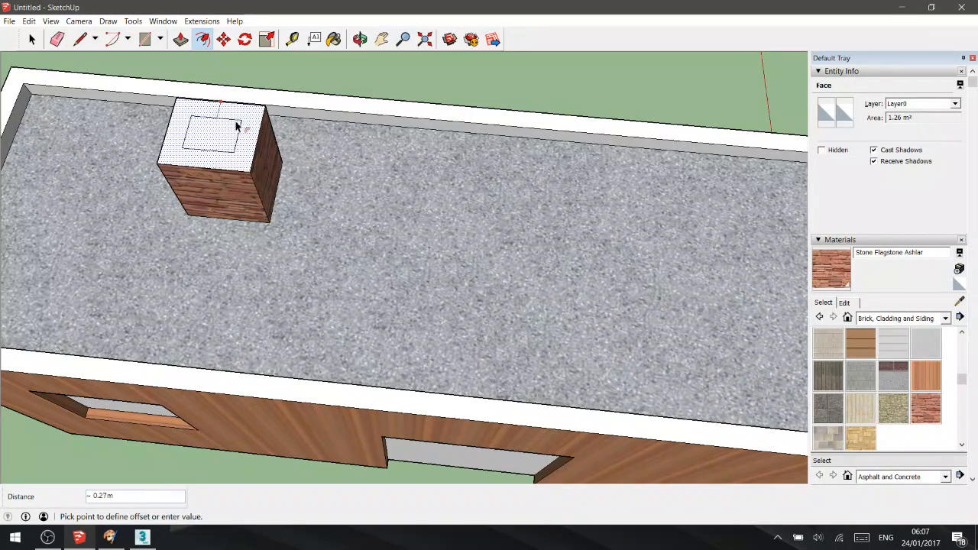
{"action": "left_click", "coordinate": [237, 127]}
Push the chimney's inner top face down with Push/Pull to hollow out the flue opening.
{"action": "left_click", "coordinate": [181, 39]}
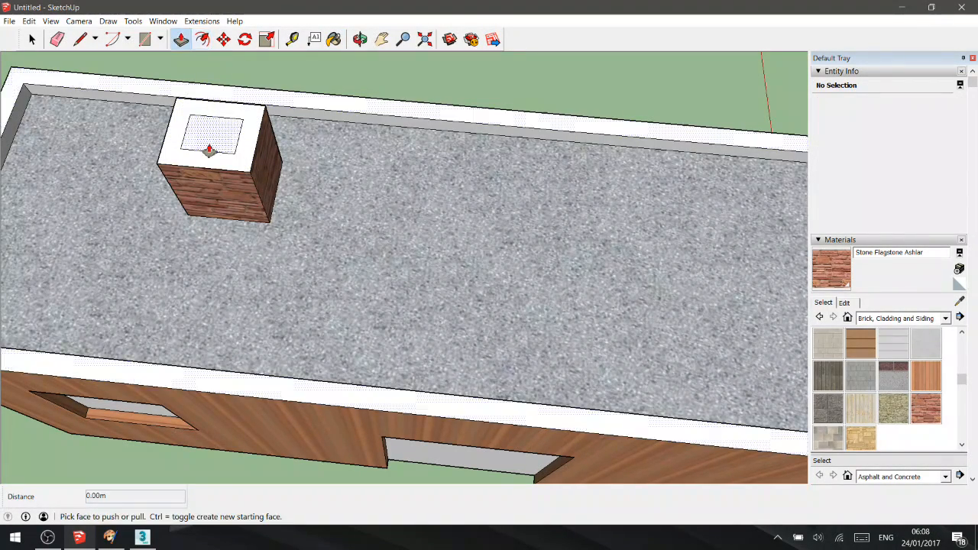
{"action": "left_click", "coordinate": [213, 139]}
{"action": "left_click", "coordinate": [234, 156]}
{"action": "left_click", "coordinate": [57, 39]}
{"action": "left_click", "coordinate": [31, 39]}
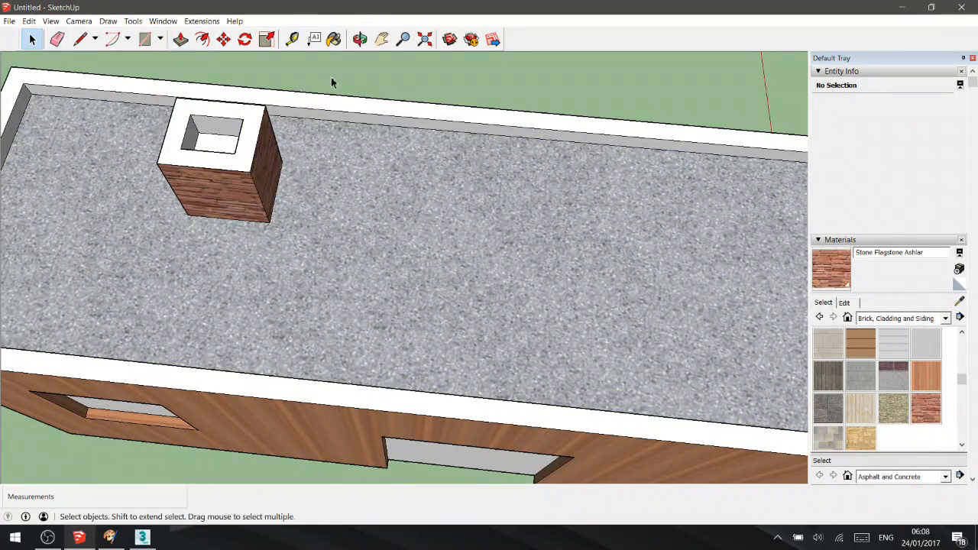
Paint the chimney's top rim and the flue's inner walls and bottom with Stone Flagstone Ashlar.
{"action": "middle_click_drag", "start_coordinate": [332, 83], "coordinate": [346, 216]}
{"action": "left_click", "coordinate": [837, 266]}
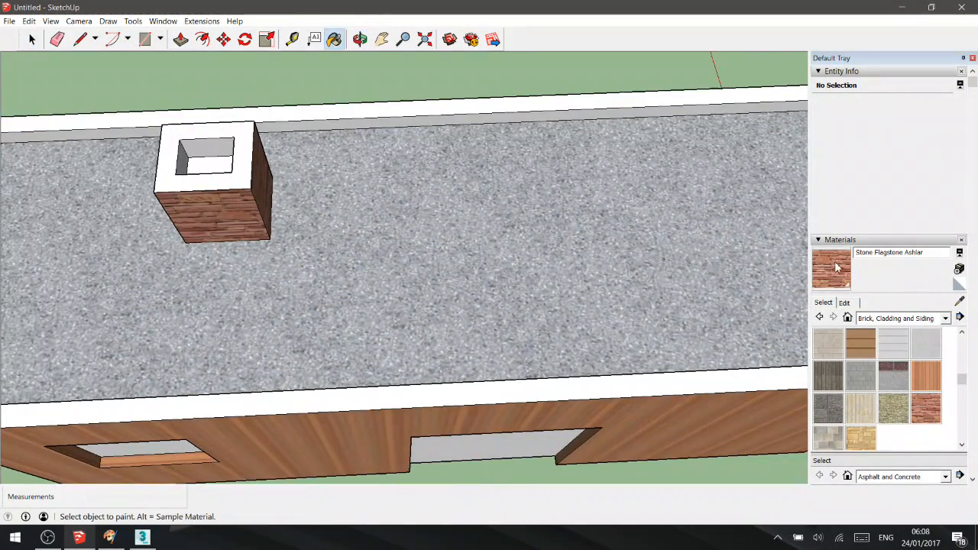
{"action": "left_click", "coordinate": [259, 141]}
{"action": "mouse_move", "coordinate": [297, 206]}
{"action": "middle_mouse_down"}
{"action": "mouse_move", "coordinate": [376, 260]}
{"action": "mouse_move", "coordinate": [287, 208]}
{"action": "mouse_move", "coordinate": [348, 217]}
{"action": "middle_mouse_up"}
{"action": "middle_click_drag", "start_coordinate": [224, 120], "coordinate": [468, 203]}
{"action": "middle_click_drag", "start_coordinate": [296, 231], "coordinate": [576, 307]}
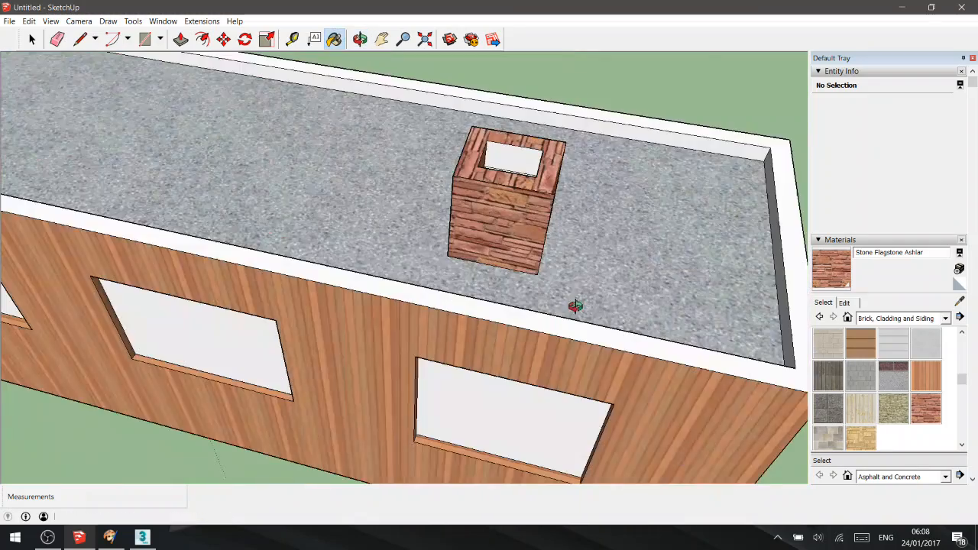
{"action": "left_click", "coordinate": [519, 164]}
{"action": "middle_click_drag", "start_coordinate": [518, 164], "coordinate": [535, 200]}
{"action": "middle_click_drag", "start_coordinate": [556, 146], "coordinate": [612, 180]}
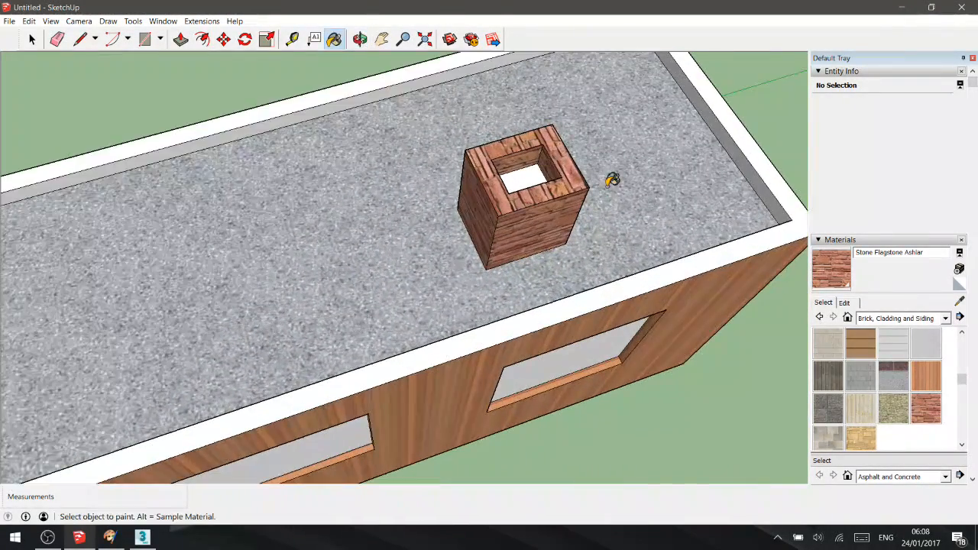
{"action": "left_click", "coordinate": [547, 177]}
Paint the parapet's top and inner faces with Concrete Aggregate Smoke from the Asphalt and Concrete materials.
{"action": "mouse_move", "coordinate": [547, 177]}
{"action": "middle_mouse_down"}
{"action": "mouse_move", "coordinate": [508, 259]}
{"action": "mouse_move", "coordinate": [435, 201]}
{"action": "mouse_move", "coordinate": [428, 182]}
{"action": "mouse_move", "coordinate": [366, 156]}
{"action": "mouse_move", "coordinate": [400, 239]}
{"action": "middle_mouse_up"}
{"action": "scroll", "coordinate": [366, 157], "scroll_direction": "down", "scroll_amount": 2}
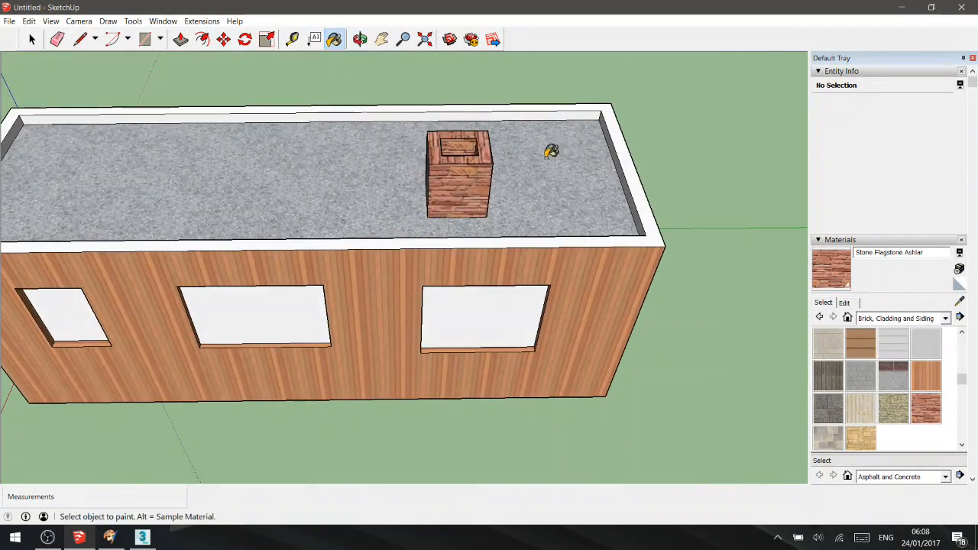
{"action": "middle_click_drag", "start_coordinate": [628, 177], "coordinate": [605, 166]}
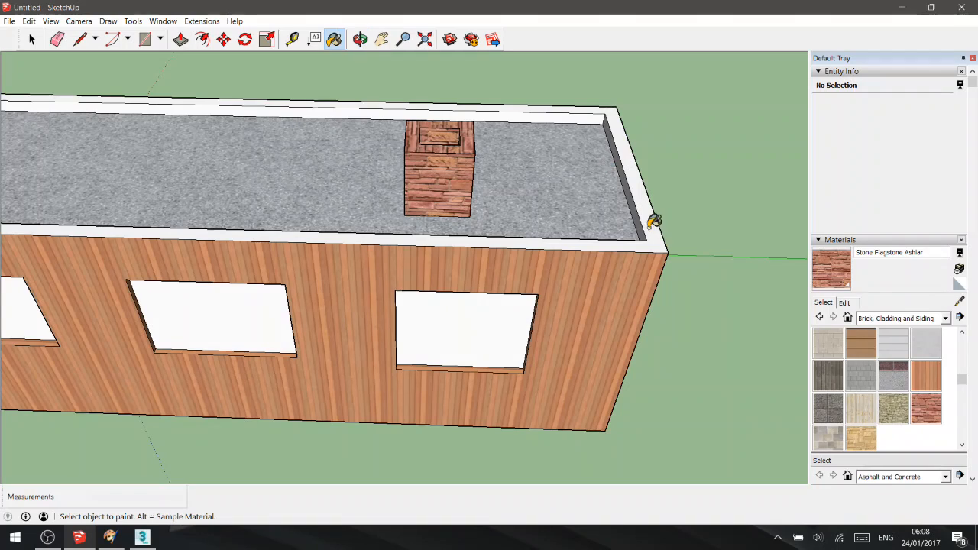
{"action": "mouse_move", "coordinate": [695, 221]}
{"action": "middle_mouse_down"}
{"action": "mouse_move", "coordinate": [738, 212]}
{"action": "mouse_move", "coordinate": [769, 109]}
{"action": "mouse_move", "coordinate": [672, 267]}
{"action": "mouse_move", "coordinate": [731, 235]}
{"action": "middle_mouse_up"}
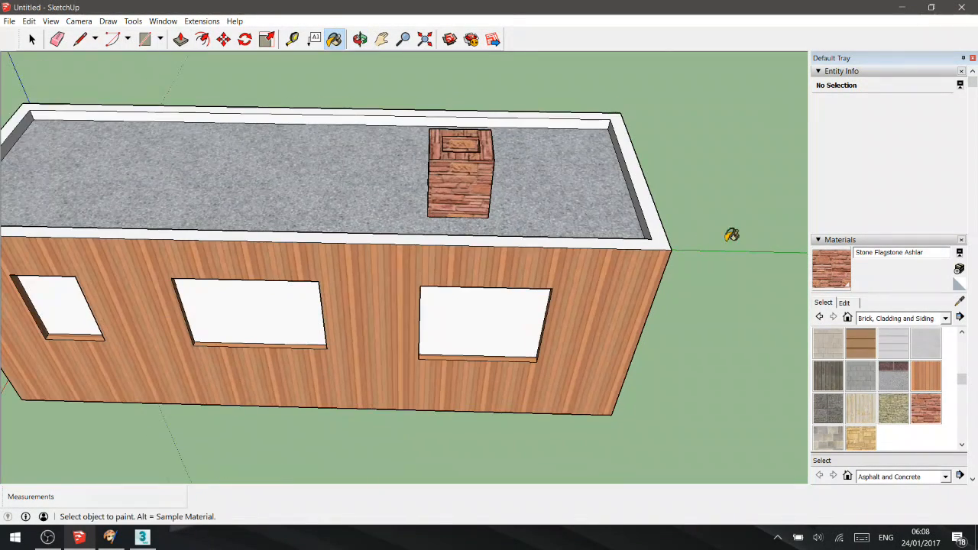
{"action": "left_click", "coordinate": [946, 319]}
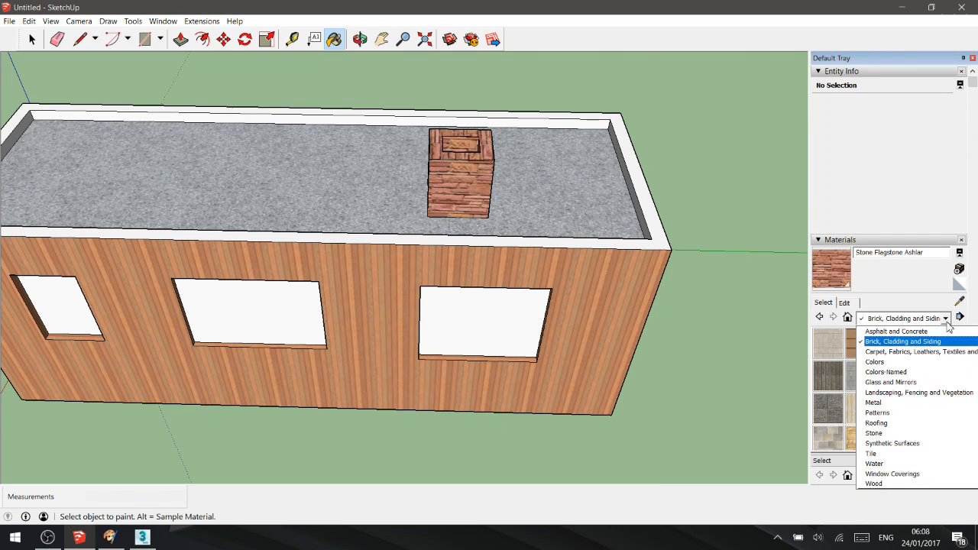
{"action": "left_click", "coordinate": [904, 331]}
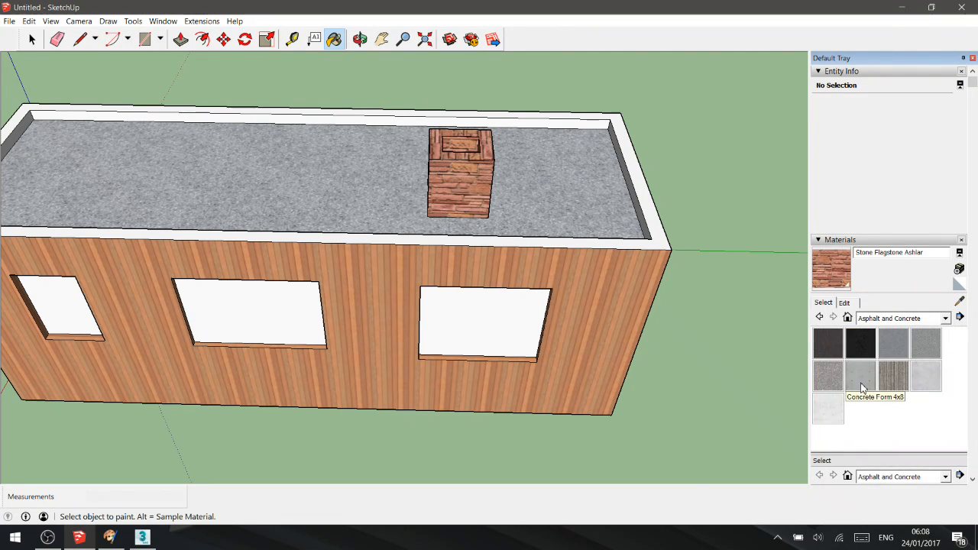
{"action": "left_click", "coordinate": [825, 377]}
{"action": "middle_click_drag", "start_coordinate": [665, 216], "coordinate": [688, 273]}
{"action": "middle_click_drag", "start_coordinate": [661, 191], "coordinate": [586, 148]}
{"action": "scroll", "coordinate": [586, 147], "scroll_direction": "up", "scroll_amount": 2}
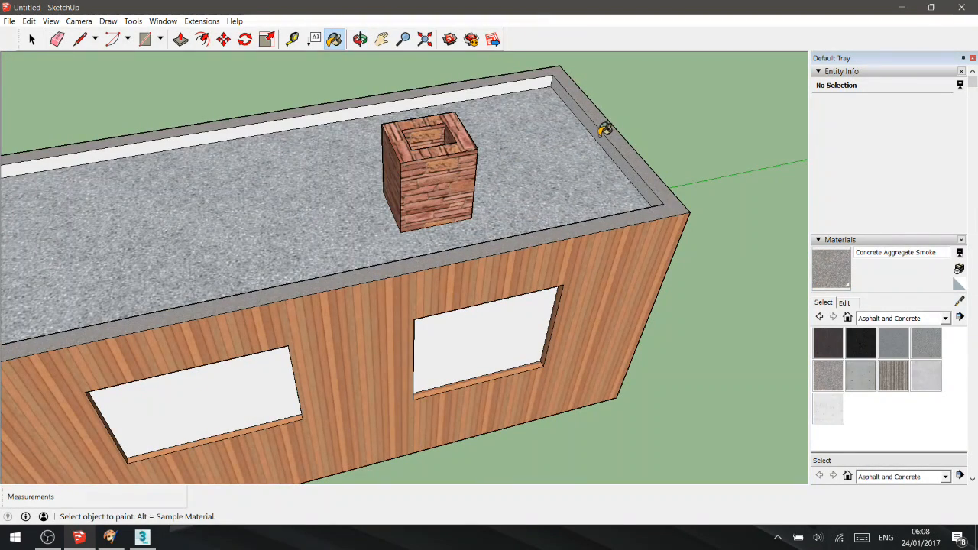
{"action": "mouse_move", "coordinate": [488, 89]}
{"action": "middle_mouse_down"}
{"action": "mouse_move", "coordinate": [196, 299]}
{"action": "mouse_move", "coordinate": [550, 222]}
{"action": "mouse_move", "coordinate": [577, 192]}
{"action": "mouse_move", "coordinate": [762, 190]}
{"action": "mouse_move", "coordinate": [790, 268]}
{"action": "mouse_move", "coordinate": [549, 227]}
{"action": "mouse_move", "coordinate": [696, 210]}
{"action": "middle_mouse_up"}
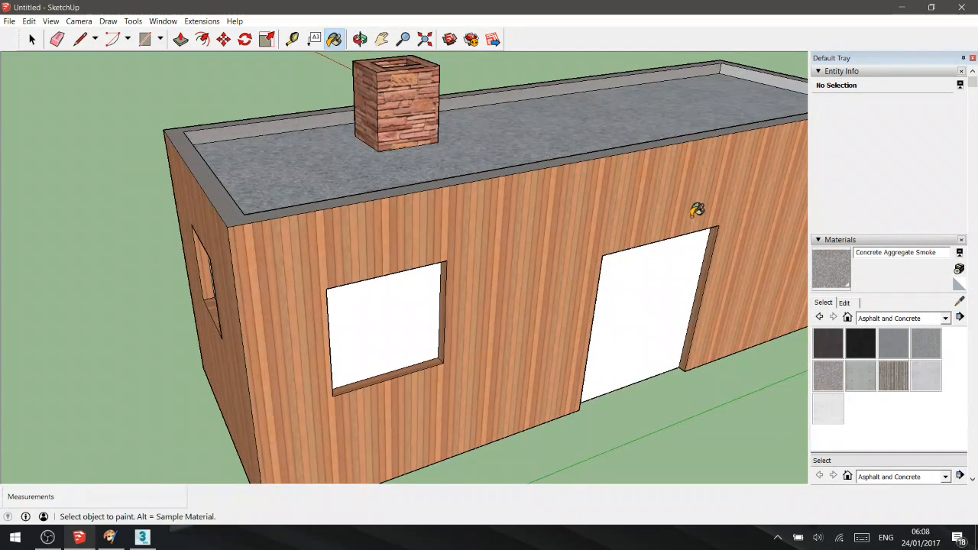
{"action": "mouse_move", "coordinate": [775, 76]}
{"action": "middle_mouse_down"}
{"action": "mouse_move", "coordinate": [421, 175]}
{"action": "mouse_move", "coordinate": [83, 192]}
{"action": "mouse_move", "coordinate": [141, 252]}
{"action": "mouse_move", "coordinate": [321, 196]}
{"action": "mouse_move", "coordinate": [428, 201]}
{"action": "mouse_move", "coordinate": [517, 252]}
{"action": "middle_mouse_up"}
Reverse the face inside the long wall's large door opening, and undo the reversal.
{"action": "scroll", "coordinate": [388, 207], "scroll_direction": "down", "scroll_amount": 4}
{"action": "mouse_move", "coordinate": [382, 205]}
{"action": "middle_mouse_down"}
{"action": "mouse_move", "coordinate": [404, 284]}
{"action": "mouse_move", "coordinate": [437, 218]}
{"action": "middle_mouse_up"}
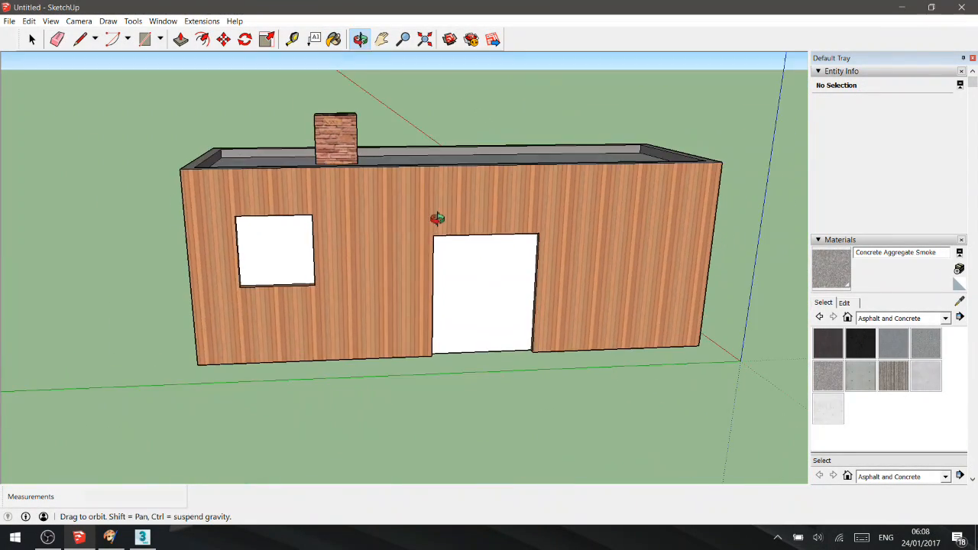
{"action": "scroll", "coordinate": [437, 219], "scroll_direction": "down", "scroll_amount": 1}
{"action": "middle_click_drag", "start_coordinate": [409, 253], "coordinate": [198, 90]}
{"action": "left_click", "coordinate": [32, 38]}
{"action": "scroll", "coordinate": [384, 295], "scroll_direction": "up", "scroll_amount": 2}
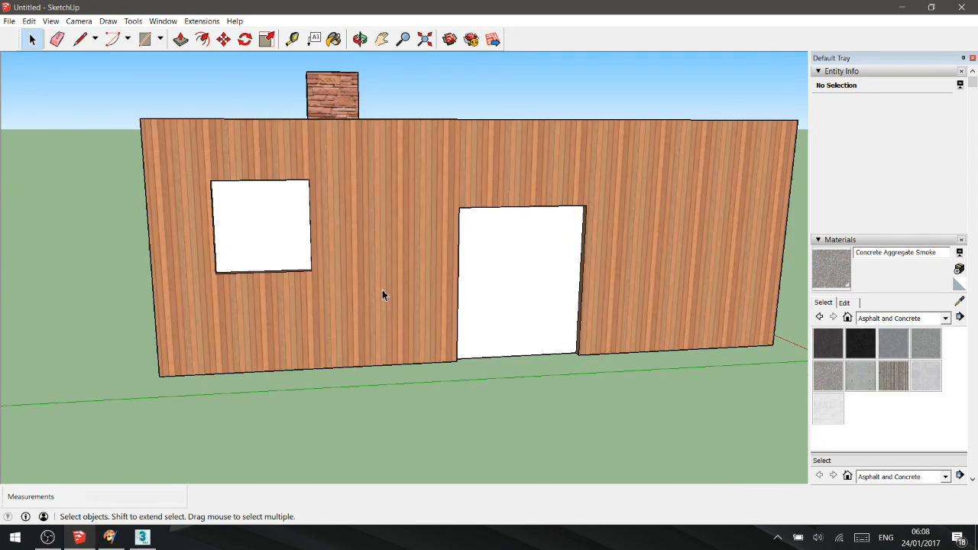
{"action": "right_click", "coordinate": [513, 265]}
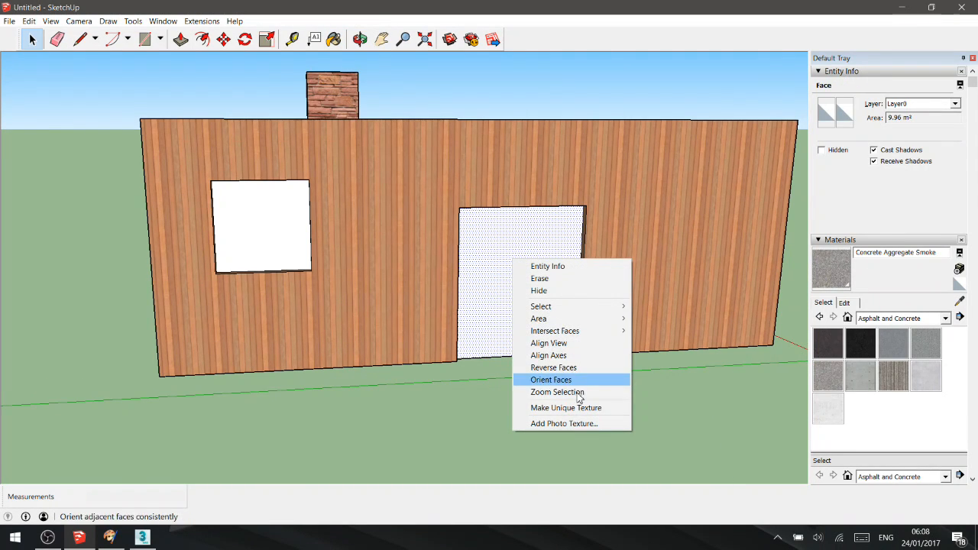
{"action": "middle_click_drag", "start_coordinate": [567, 363], "coordinate": [533, 274]}
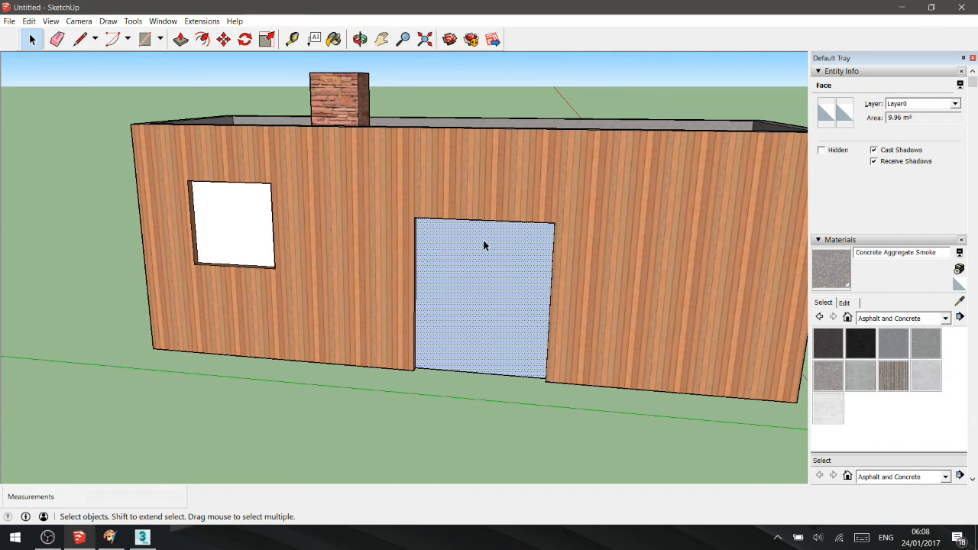
{"action": "middle_click_drag", "start_coordinate": [435, 269], "coordinate": [464, 285]}
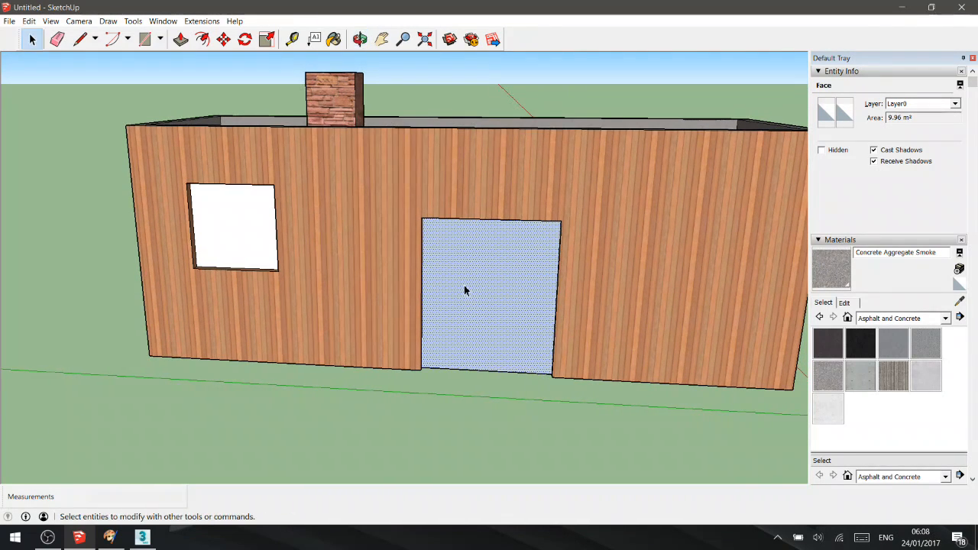
{"action": "left_click", "coordinate": [29, 22]}
{"action": "left_click", "coordinate": [43, 37]}
Paint the window beside the large door and the adjoining end wall's window with Blinds Wood White from Window Coverings.
{"action": "middle_click_drag", "start_coordinate": [520, 230], "coordinate": [469, 240]}
{"action": "key", "text": "space"}
{"action": "middle_click_drag", "start_coordinate": [360, 218], "coordinate": [519, 202]}
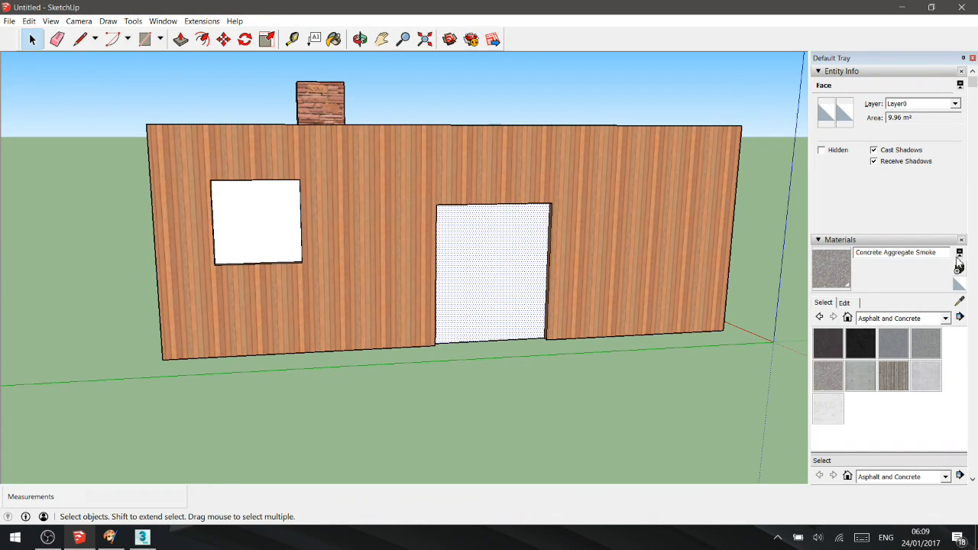
{"action": "left_click", "coordinate": [945, 319]}
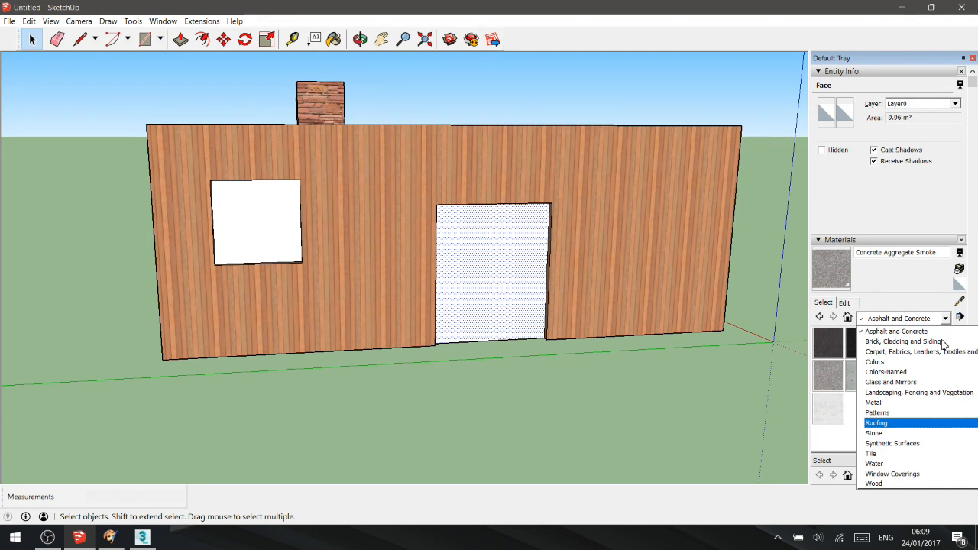
{"action": "left_click", "coordinate": [923, 474]}
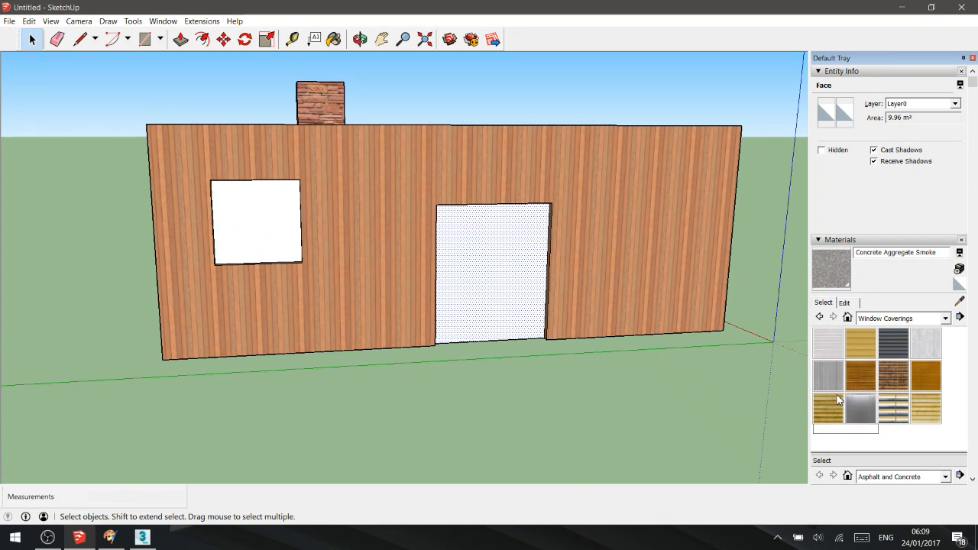
{"action": "left_click", "coordinate": [864, 415]}
{"action": "left_click", "coordinate": [256, 233]}
{"action": "middle_click_drag", "start_coordinate": [232, 262], "coordinate": [350, 291]}
{"action": "scroll", "coordinate": [285, 222], "scroll_direction": "up", "scroll_amount": 3}
{"action": "scroll", "coordinate": [284, 223], "scroll_direction": "down", "scroll_amount": 5}
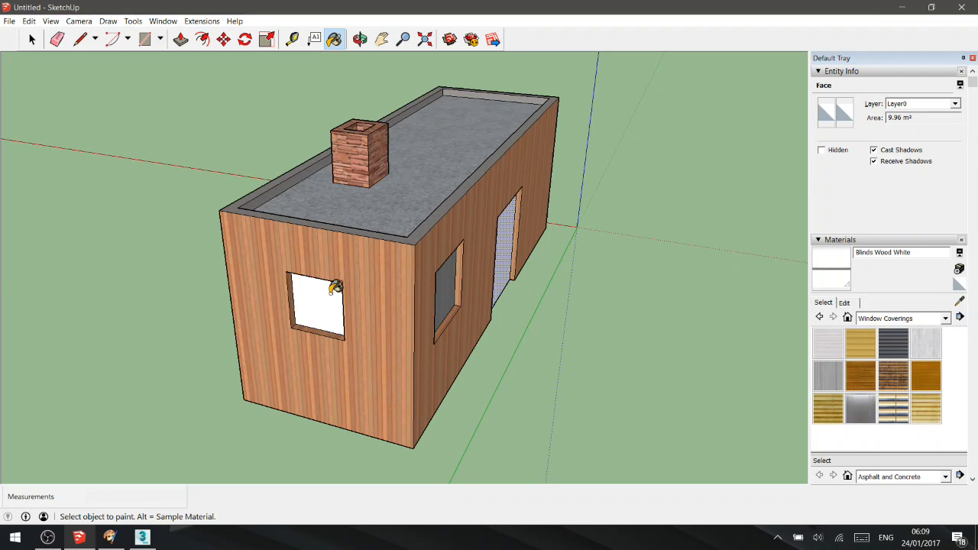
{"action": "left_click", "coordinate": [334, 286]}
Paint the three windows on the other long wall with Blinds Wood White.
{"action": "scroll", "coordinate": [140, 245], "scroll_direction": "down", "scroll_amount": 3}
{"action": "middle_click_drag", "start_coordinate": [140, 245], "coordinate": [432, 235]}
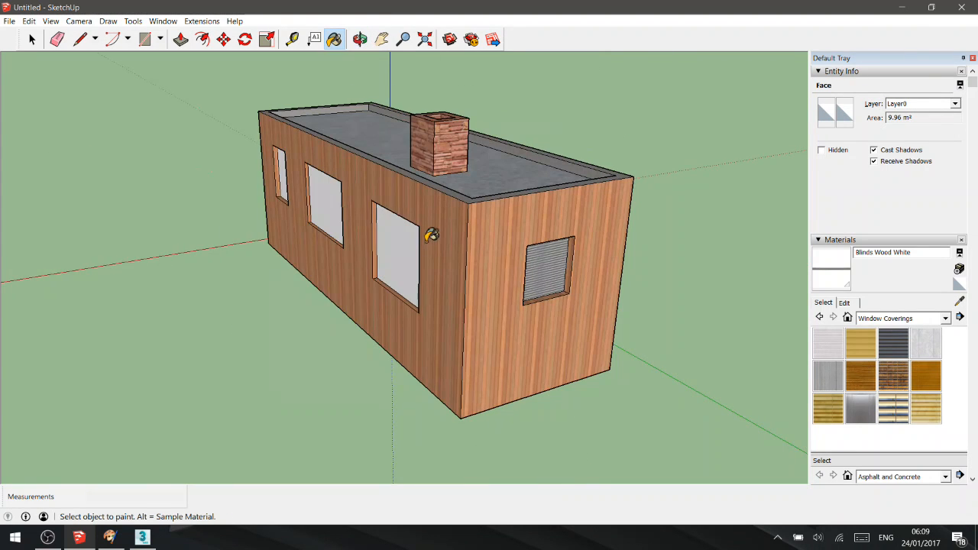
{"action": "left_click", "coordinate": [402, 245]}
{"action": "left_click", "coordinate": [337, 206]}
{"action": "left_click", "coordinate": [284, 179]}
Paint the three windows above the door on the end wall with Blinds Wood White.
{"action": "mouse_move", "coordinate": [229, 257]}
{"action": "middle_mouse_down"}
{"action": "mouse_move", "coordinate": [324, 260]}
{"action": "mouse_move", "coordinate": [574, 181]}
{"action": "mouse_move", "coordinate": [557, 234]}
{"action": "mouse_move", "coordinate": [468, 226]}
{"action": "middle_mouse_up"}
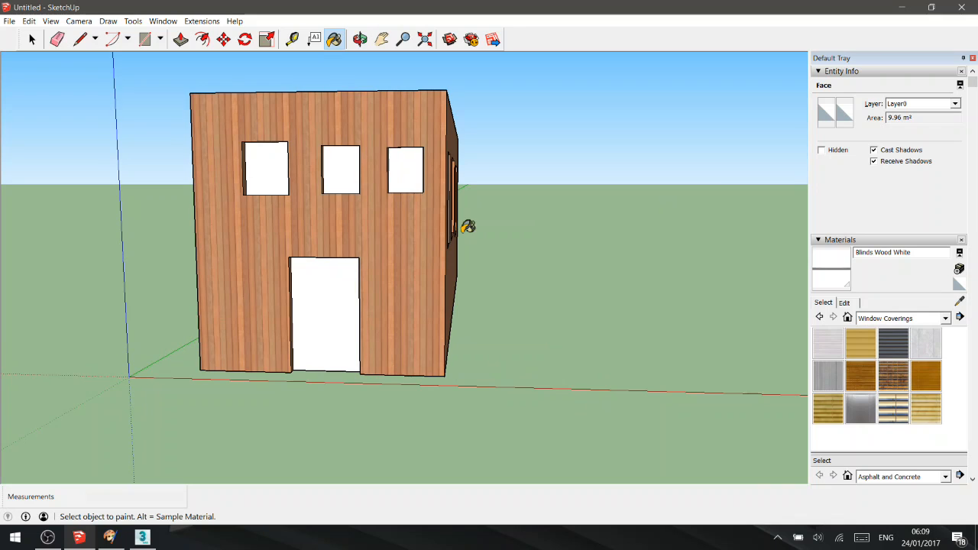
{"action": "left_click", "coordinate": [401, 168]}
{"action": "left_click", "coordinate": [340, 166]}
{"action": "left_click", "coordinate": [261, 168]}
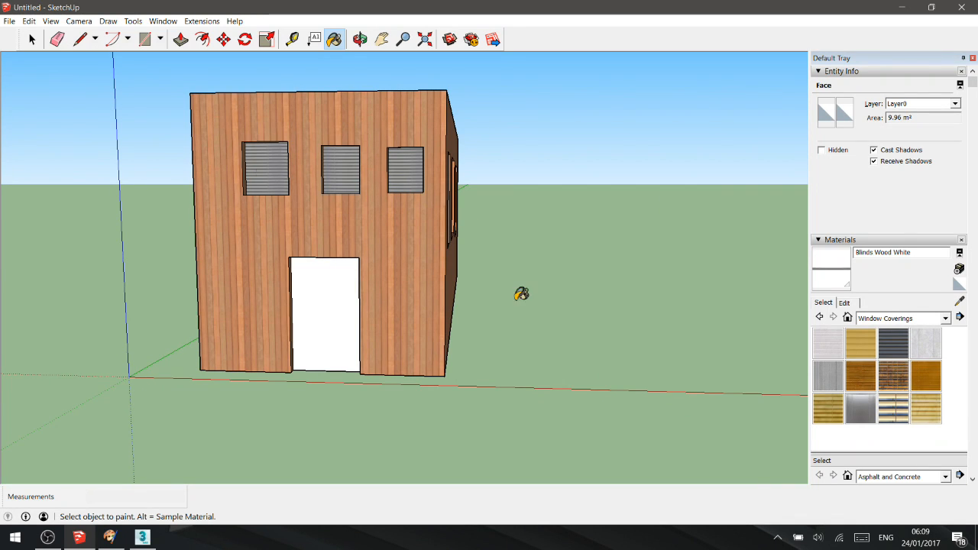
Paint the end wall's door and the long wall's large door with Metal Corrugated Shiny from the Metal materials.
{"action": "left_click", "coordinate": [945, 320]}
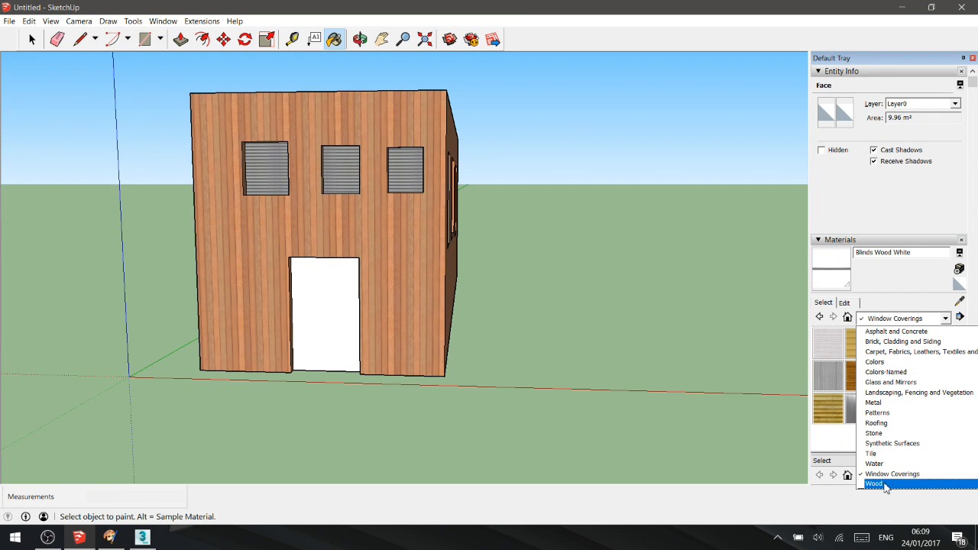
{"action": "scroll", "coordinate": [900, 399], "scroll_direction": "up", "scroll_amount": 1}
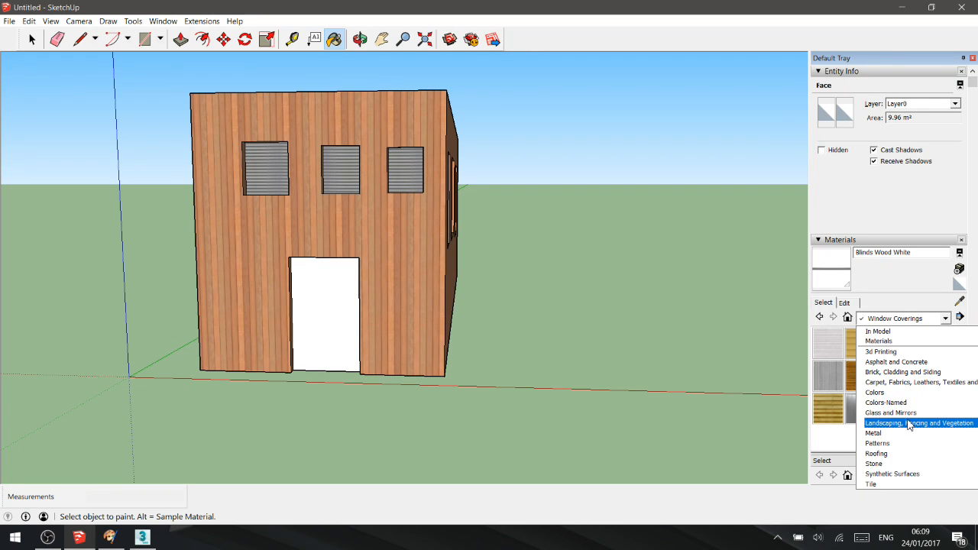
{"action": "scroll", "coordinate": [909, 425], "scroll_direction": "up", "scroll_amount": 1}
{"action": "scroll", "coordinate": [910, 425], "scroll_direction": "down", "scroll_amount": 2}
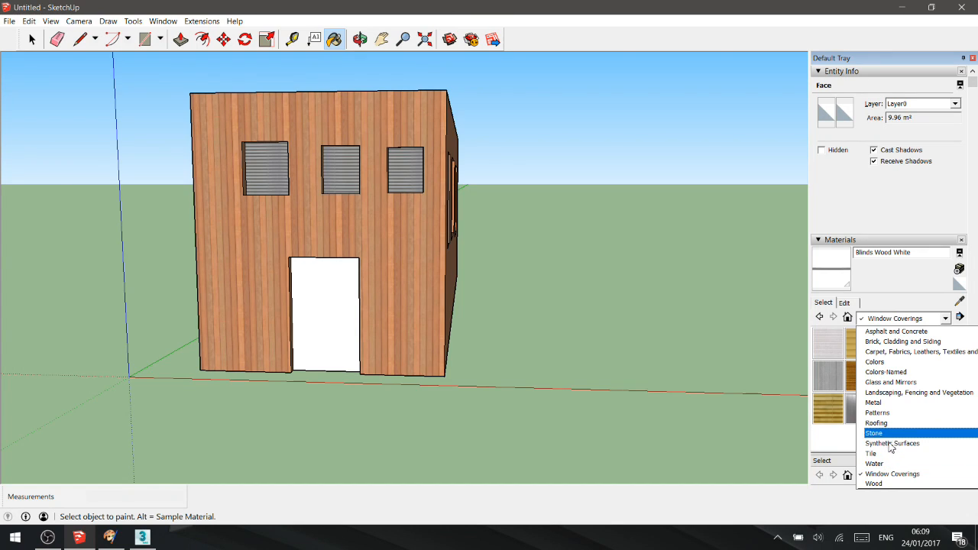
{"action": "left_click", "coordinate": [882, 403]}
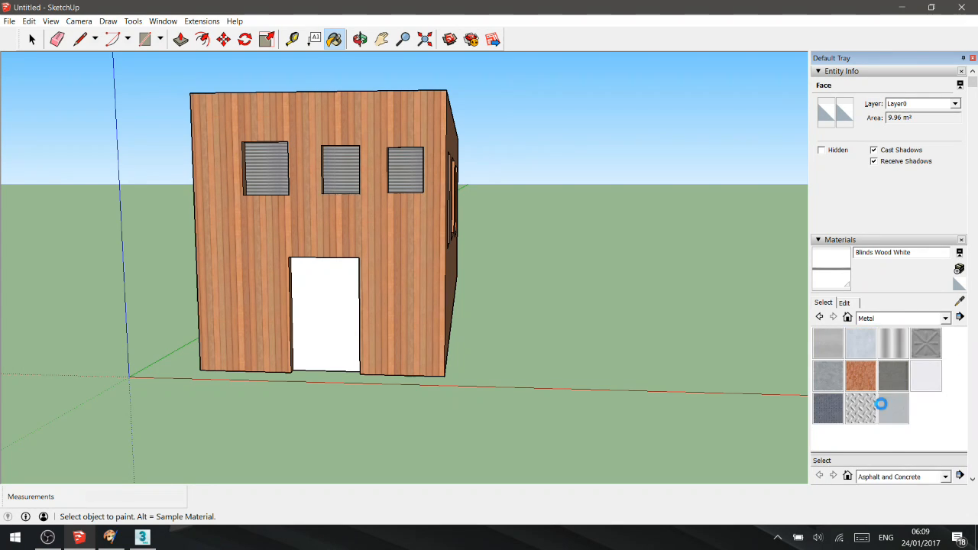
{"action": "left_click", "coordinate": [894, 343]}
{"action": "left_click", "coordinate": [335, 286]}
{"action": "middle_click_drag", "start_coordinate": [335, 287], "coordinate": [561, 303]}
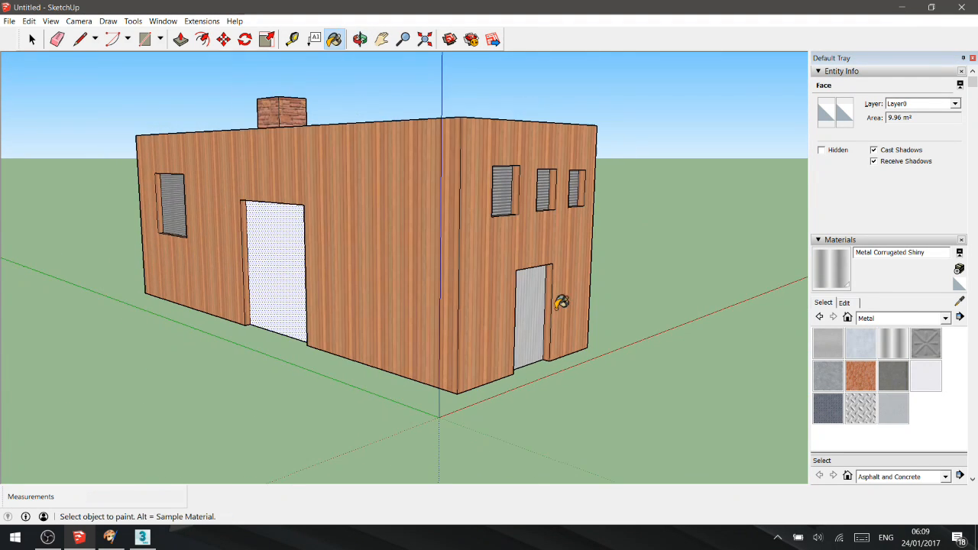
{"action": "left_click", "coordinate": [278, 283]}
{"action": "middle_click_drag", "start_coordinate": [297, 279], "coordinate": [522, 268]}
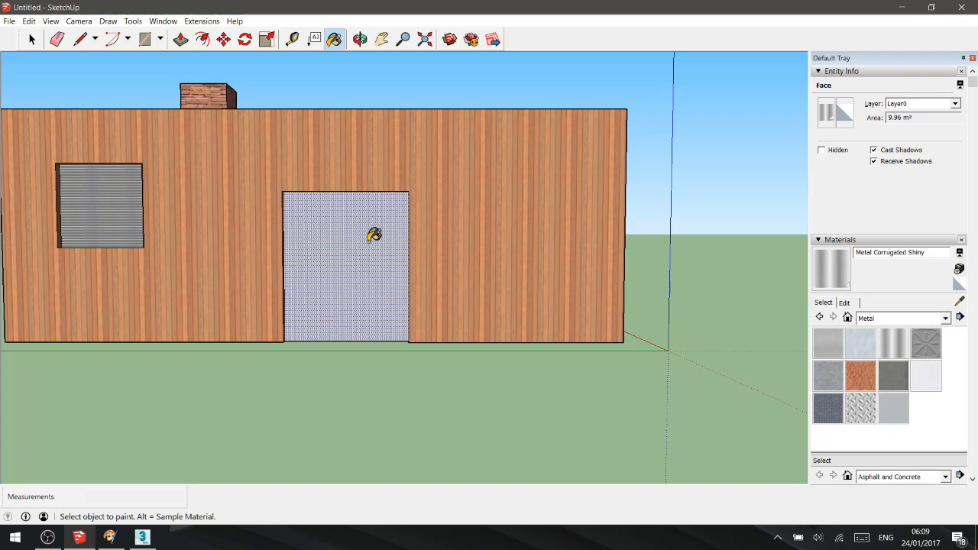
Enlarge the corrugated metal texture on the large door by repositioning its scale/rotate pin, and accept the new texture position.
{"action": "right_click", "coordinate": [367, 242]}
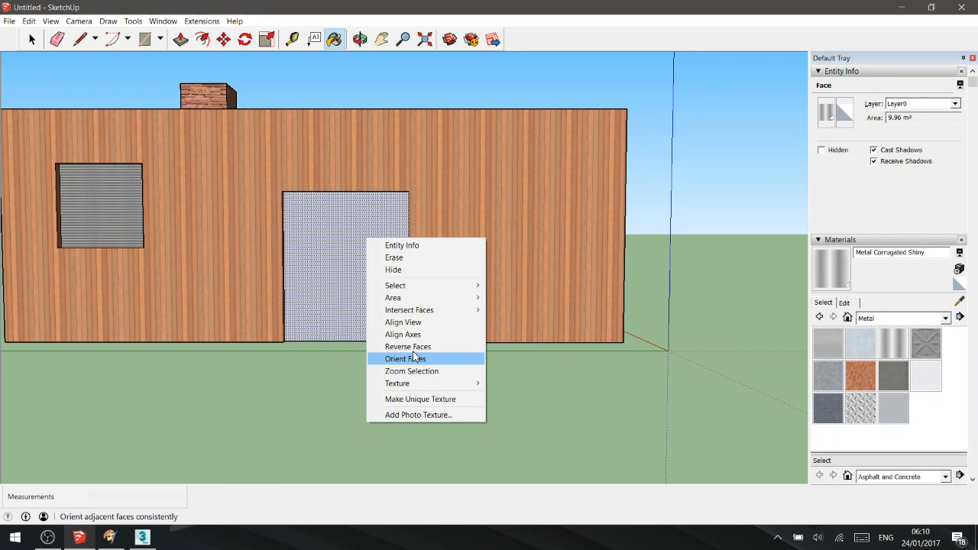
{"action": "mouse_move", "coordinate": [413, 384]}
{"action": "left_click", "coordinate": [282, 390]}
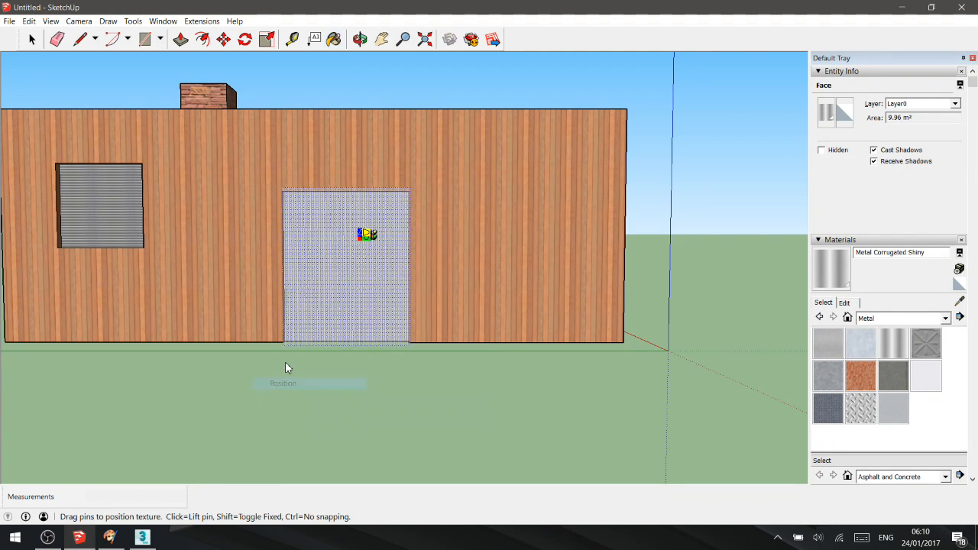
{"action": "scroll", "coordinate": [363, 243], "scroll_direction": "up", "scroll_amount": 2}
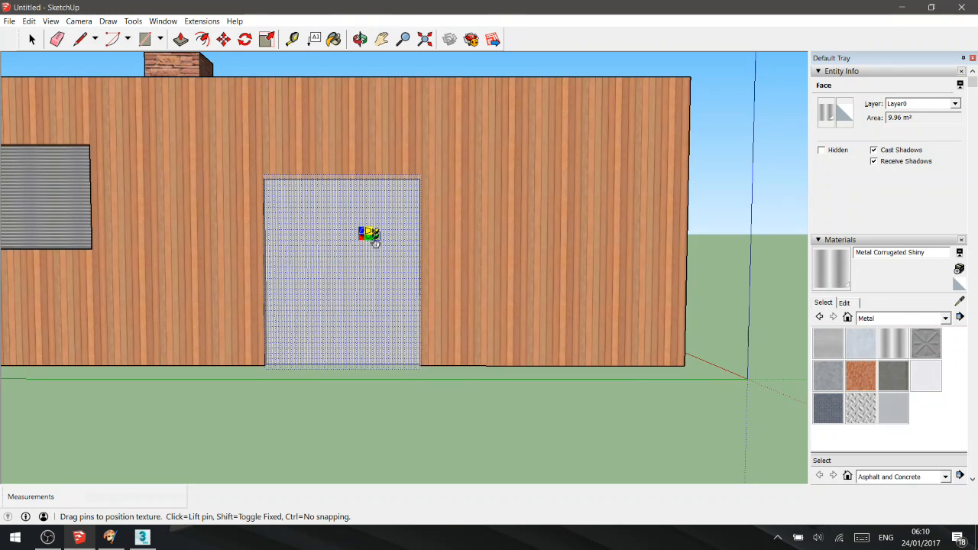
{"action": "left_click_drag", "start_coordinate": [369, 239], "coordinate": [414, 241]}
{"action": "right_click", "coordinate": [278, 245]}
{"action": "left_click", "coordinate": [294, 247]}
Repaint the end wall's door with Wood Fence from the Landscaping, Fencing and Vegetation materials.
{"action": "mouse_move", "coordinate": [436, 284]}
{"action": "middle_mouse_down"}
{"action": "mouse_move", "coordinate": [445, 289]}
{"action": "mouse_move", "coordinate": [437, 302]}
{"action": "mouse_move", "coordinate": [168, 306]}
{"action": "middle_mouse_up"}
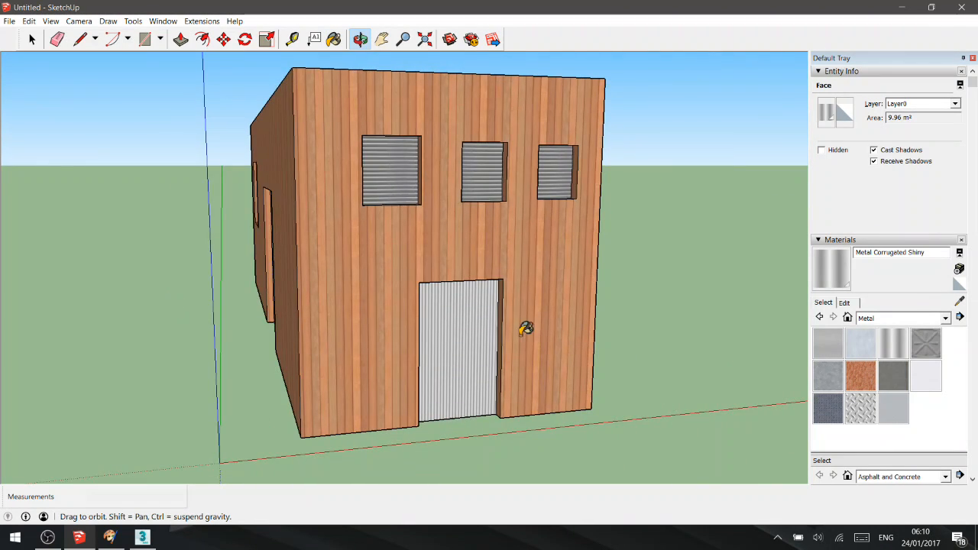
{"action": "middle_click_drag", "start_coordinate": [524, 327], "coordinate": [497, 316]}
{"action": "left_click", "coordinate": [946, 319]}
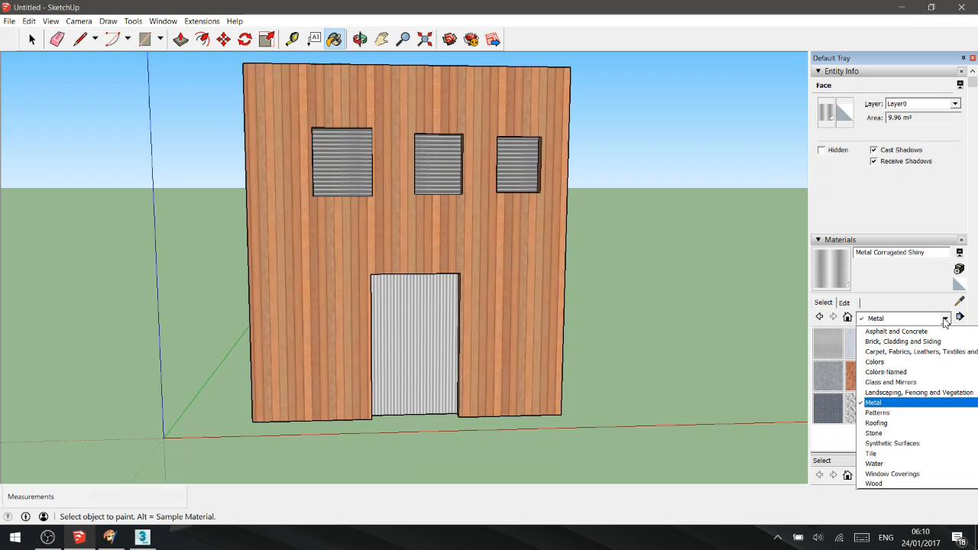
{"action": "left_click", "coordinate": [913, 393]}
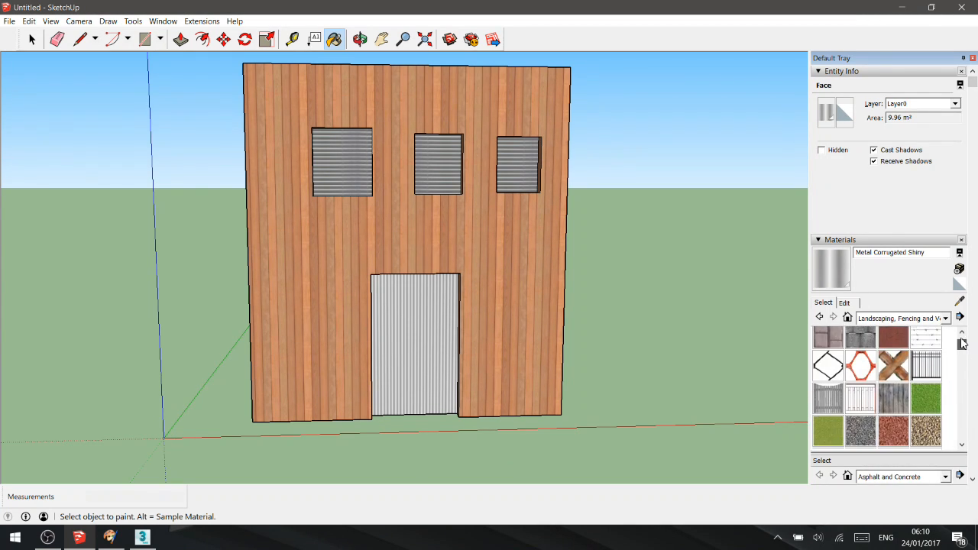
{"action": "scroll", "coordinate": [963, 346], "scroll_direction": "down", "scroll_amount": 2}
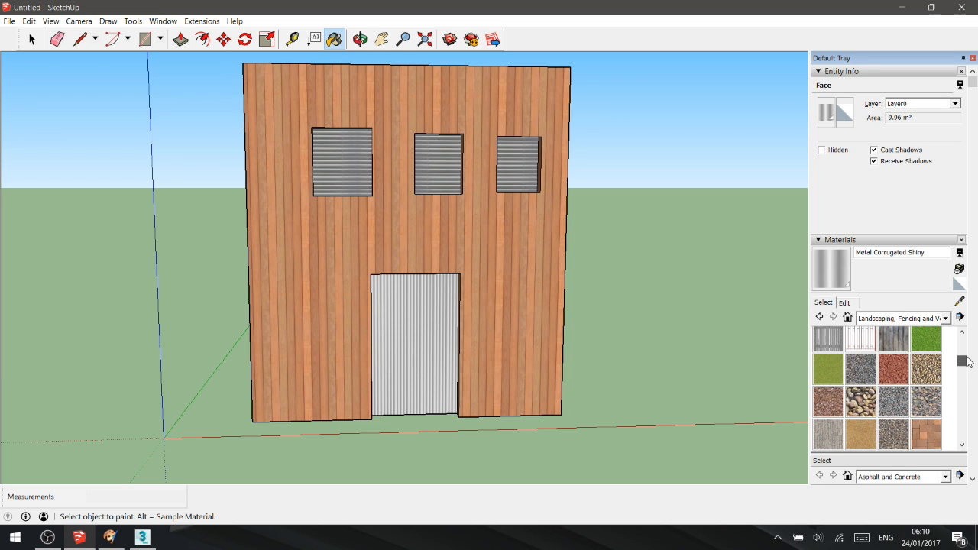
{"action": "left_click_drag", "start_coordinate": [965, 361], "coordinate": [956, 404]}
{"action": "left_click", "coordinate": [922, 411]}
{"action": "left_click", "coordinate": [425, 329]}
Draw a chain of stray lines from the short parapet's outer edge, out past the building and across the roof to the long parapet.
{"action": "mouse_move", "coordinate": [453, 319]}
{"action": "middle_mouse_down"}
{"action": "mouse_move", "coordinate": [533, 297]}
{"action": "mouse_move", "coordinate": [572, 336]}
{"action": "mouse_move", "coordinate": [269, 334]}
{"action": "mouse_move", "coordinate": [211, 474]}
{"action": "mouse_move", "coordinate": [437, 261]}
{"action": "mouse_move", "coordinate": [270, 232]}
{"action": "mouse_move", "coordinate": [493, 301]}
{"action": "mouse_move", "coordinate": [426, 338]}
{"action": "mouse_move", "coordinate": [424, 267]}
{"action": "mouse_move", "coordinate": [367, 221]}
{"action": "mouse_move", "coordinate": [384, 279]}
{"action": "mouse_move", "coordinate": [240, 349]}
{"action": "mouse_move", "coordinate": [253, 461]}
{"action": "mouse_move", "coordinate": [325, 395]}
{"action": "mouse_move", "coordinate": [520, 306]}
{"action": "middle_mouse_up"}
{"action": "scroll", "coordinate": [424, 267], "scroll_direction": "down", "scroll_amount": 5}
{"action": "scroll", "coordinate": [369, 219], "scroll_direction": "down", "scroll_amount": 3}
{"action": "middle_click_drag", "start_coordinate": [321, 304], "coordinate": [657, 295]}
{"action": "mouse_move", "coordinate": [421, 300]}
{"action": "middle_mouse_down"}
{"action": "mouse_move", "coordinate": [535, 330]}
{"action": "mouse_move", "coordinate": [572, 308]}
{"action": "middle_mouse_up"}
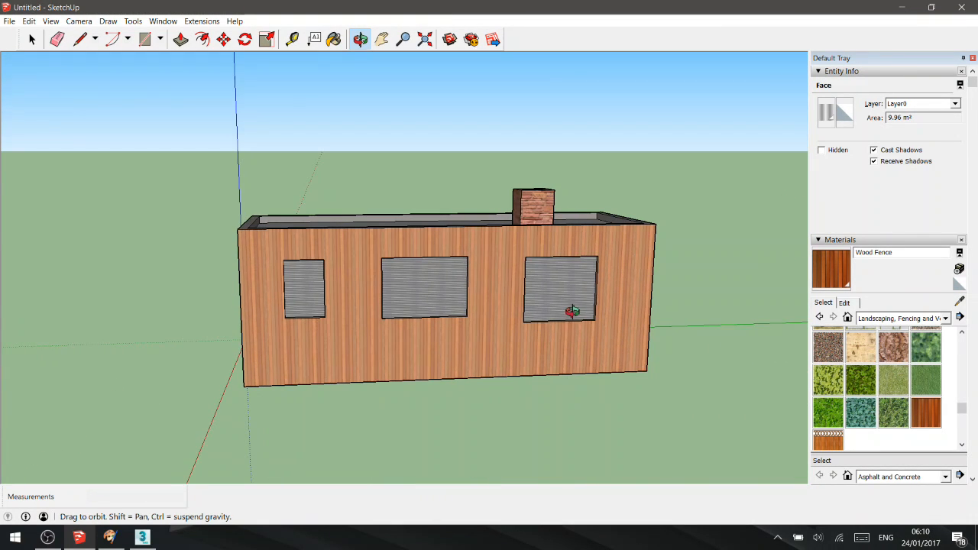
{"action": "left_click", "coordinate": [79, 39]}
{"action": "scroll", "coordinate": [190, 195], "scroll_direction": "up", "scroll_amount": 5}
{"action": "middle_click_drag", "start_coordinate": [238, 246], "coordinate": [343, 282]}
{"action": "middle_click_drag", "start_coordinate": [336, 246], "coordinate": [283, 219]}
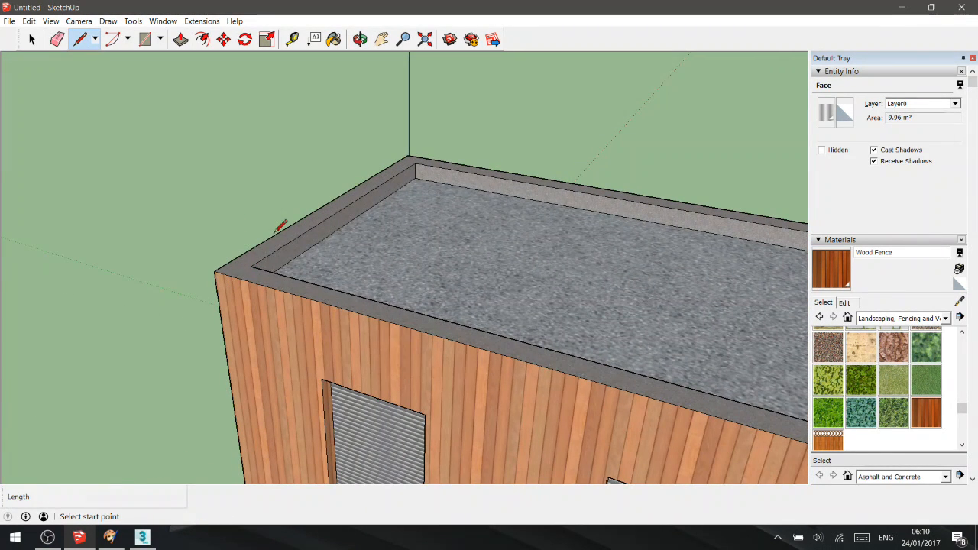
{"action": "left_click", "coordinate": [269, 239]}
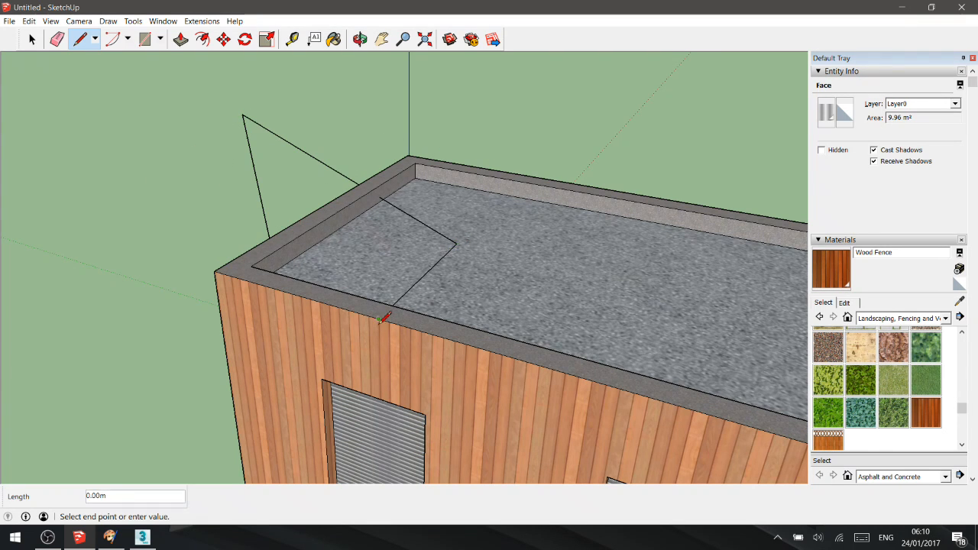
{"action": "left_click", "coordinate": [31, 41]}
Run the CleanUp extension with the Selected scope and Erase Stray Edges enabled, and dismiss the result messages.
{"action": "middle_click_drag", "start_coordinate": [301, 267], "coordinate": [632, 367]}
{"action": "middle_click_drag", "start_coordinate": [351, 192], "coordinate": [313, 96]}
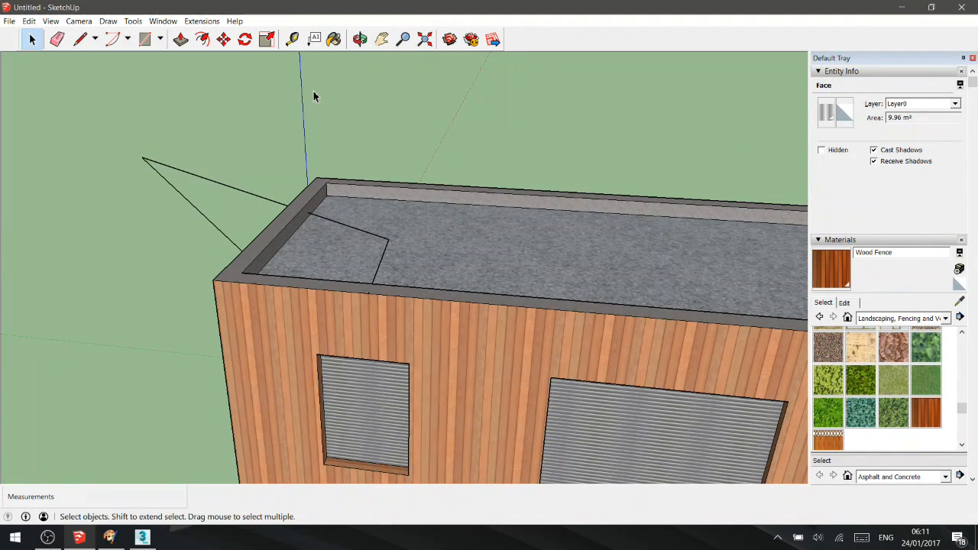
{"action": "left_click", "coordinate": [199, 21]}
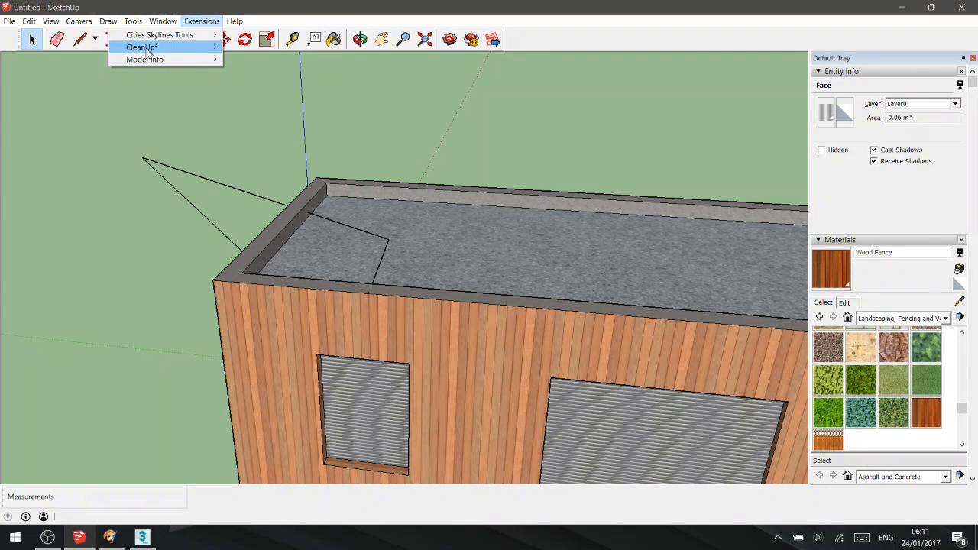
{"action": "mouse_move", "coordinate": [149, 52]}
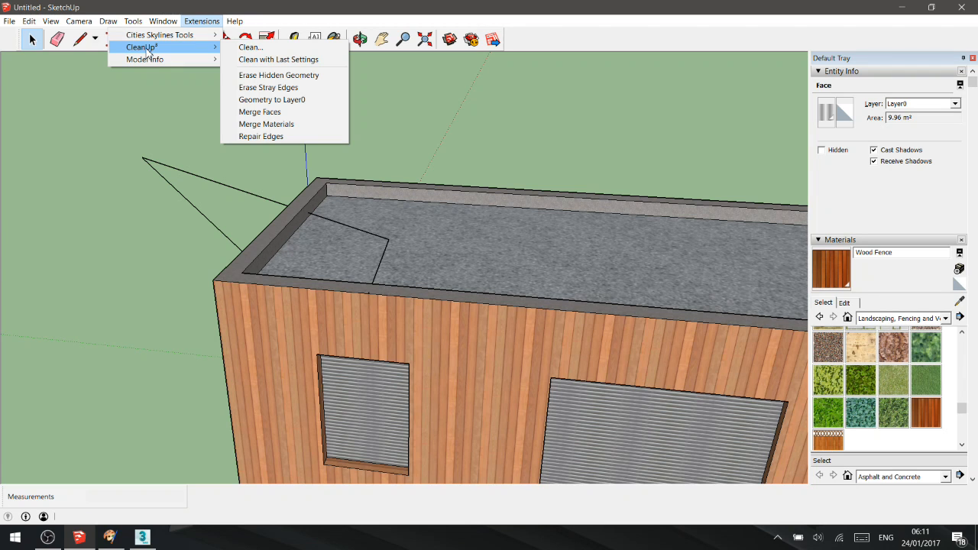
{"action": "left_click", "coordinate": [250, 52]}
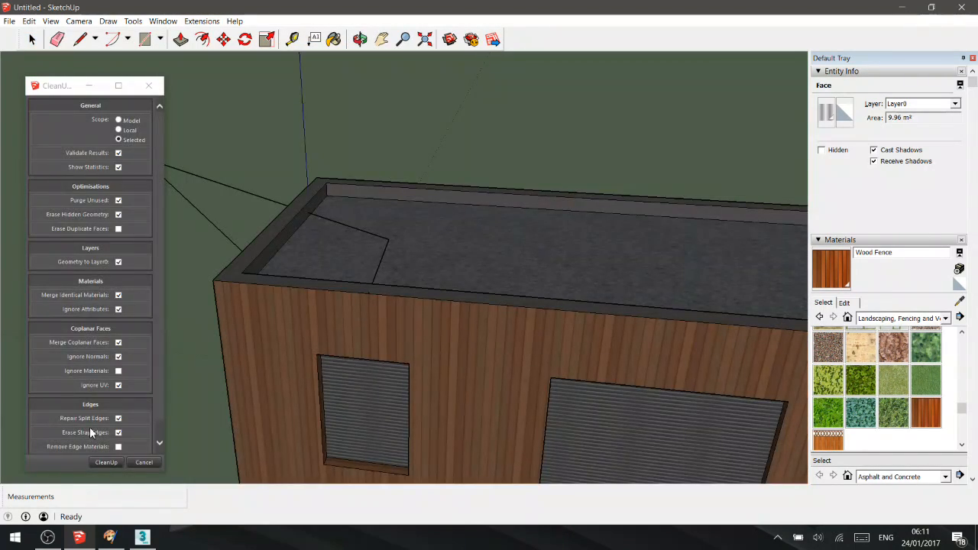
{"action": "left_click", "coordinate": [105, 462]}
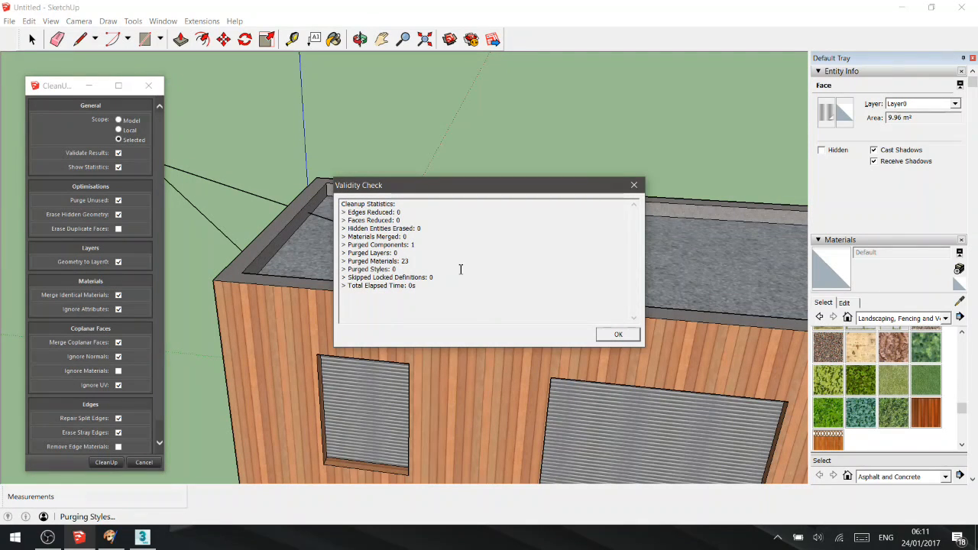
{"action": "left_click", "coordinate": [616, 338]}
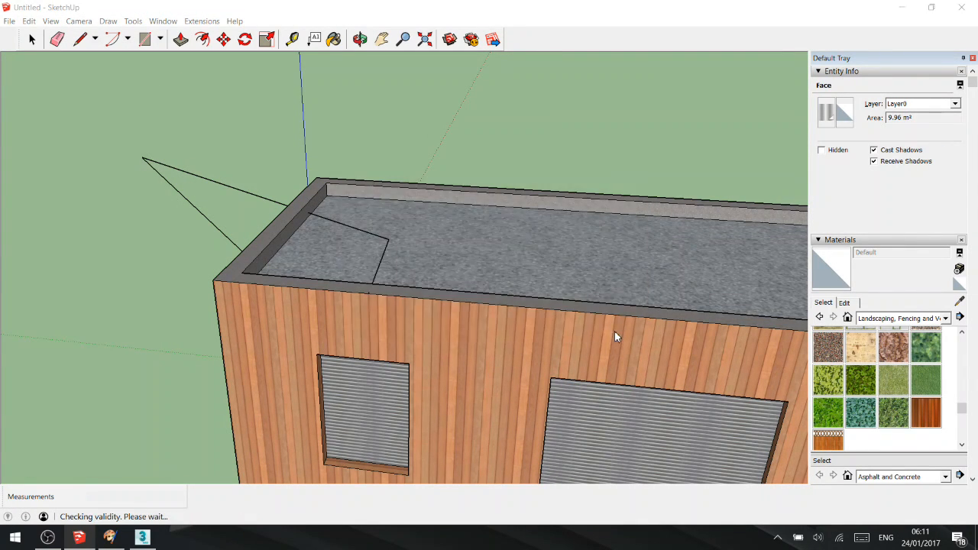
{"action": "left_click", "coordinate": [617, 335]}
Erase the stray lines around the roof corner.
{"action": "middle_click_drag", "start_coordinate": [498, 319], "coordinate": [345, 286]}
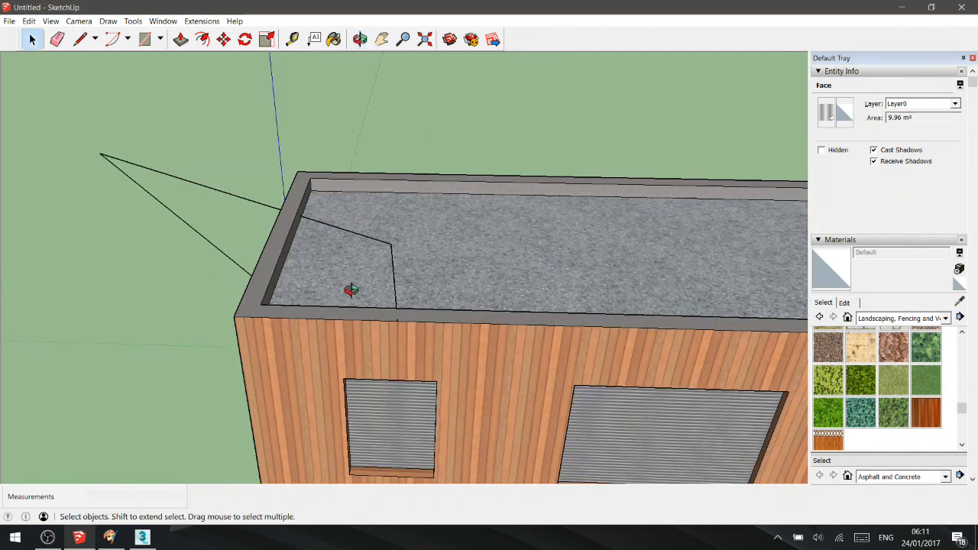
{"action": "left_click", "coordinate": [57, 41]}
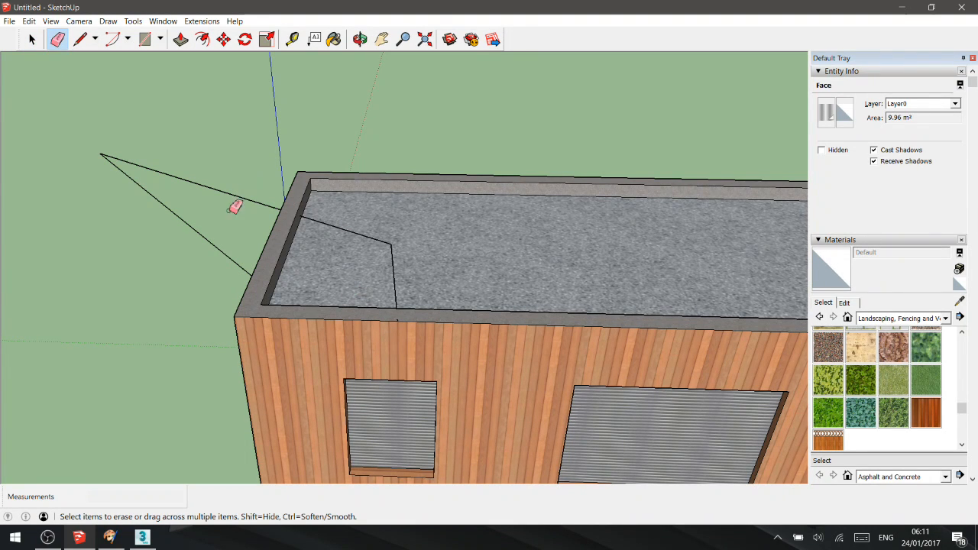
{"action": "left_click", "coordinate": [211, 256]}
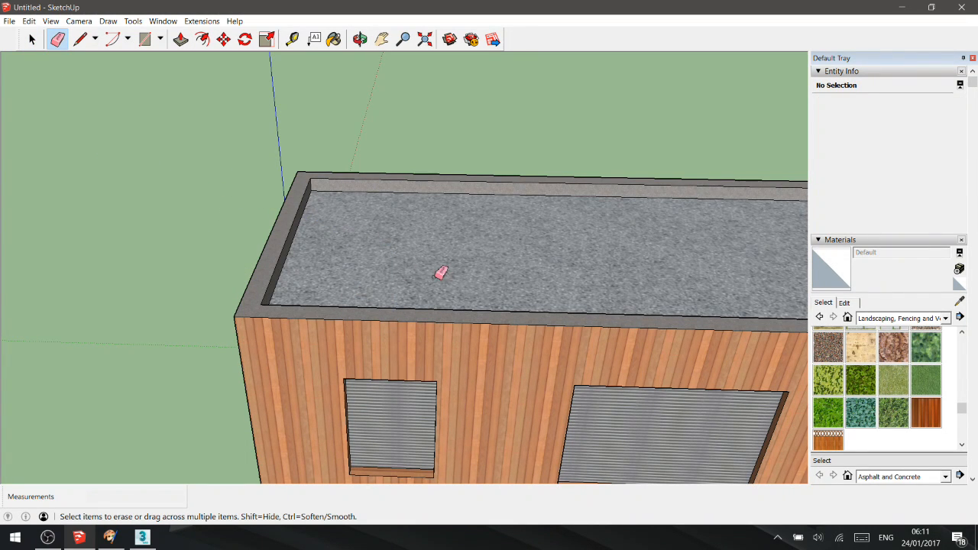
Draw two connected stray lines outward from the far long parapet's outer edge, the first about 4.67 m long.
{"action": "left_click", "coordinate": [80, 39]}
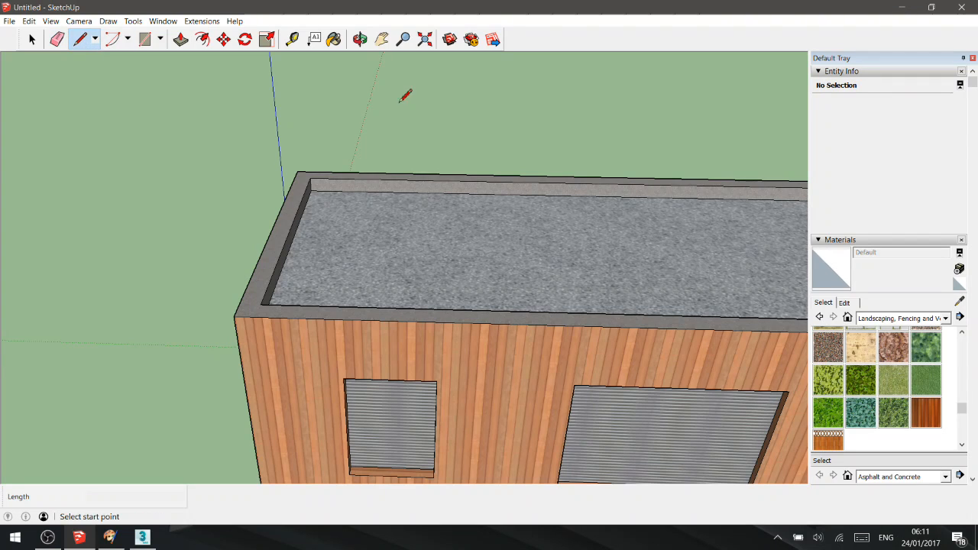
{"action": "left_click", "coordinate": [407, 173]}
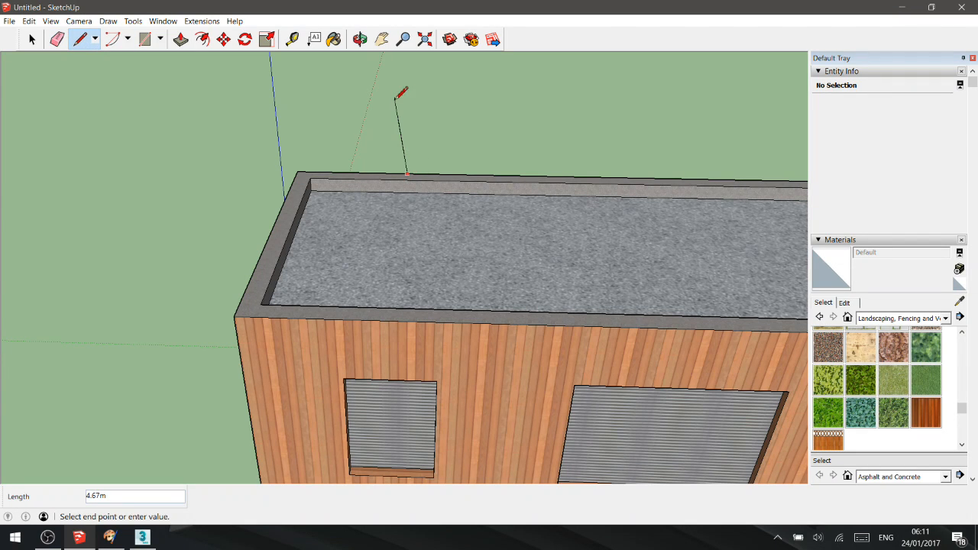
{"action": "left_click", "coordinate": [236, 73]}
{"action": "key", "text": "space"}
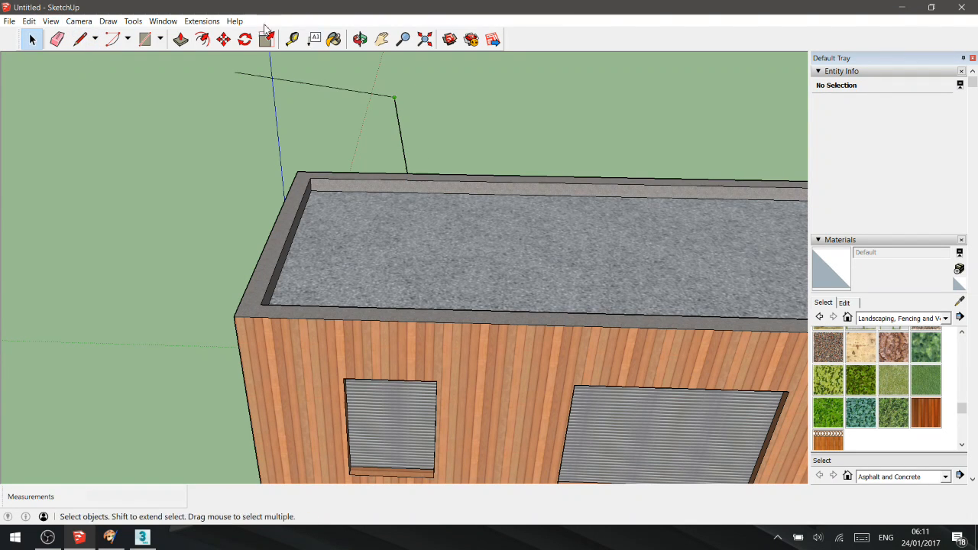
Run CleanUp on the whole model with Erase Stray Edges enabled, and dismiss the result messages.
{"action": "left_click", "coordinate": [202, 20]}
{"action": "mouse_move", "coordinate": [157, 46]}
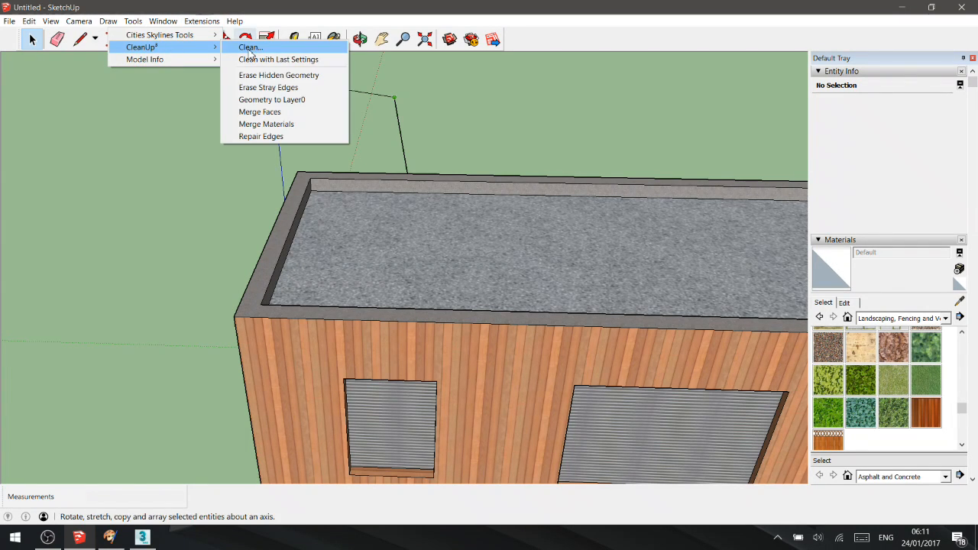
{"action": "left_click", "coordinate": [260, 46]}
{"action": "left_click", "coordinate": [112, 464]}
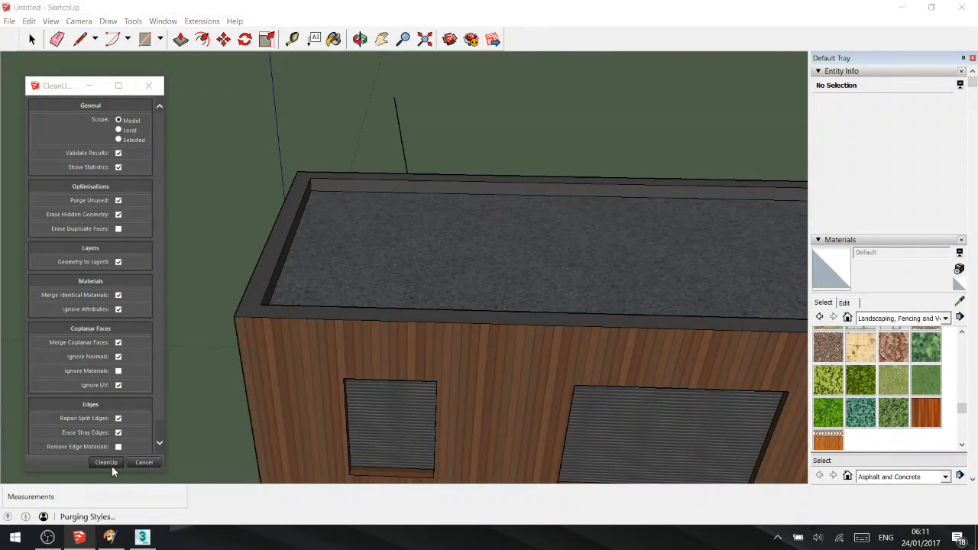
{"action": "left_click", "coordinate": [619, 337]}
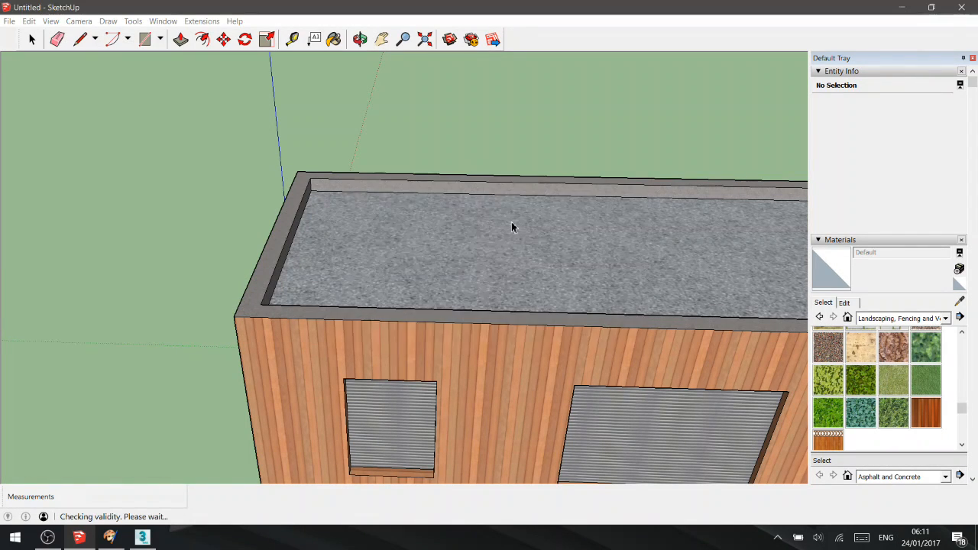
{"action": "left_click", "coordinate": [619, 334]}
Output the model statistics to the console and examine the edge, face and triangle counts.
{"action": "middle_click_drag", "start_coordinate": [364, 234], "coordinate": [413, 237]}
{"action": "left_click", "coordinate": [200, 22]}
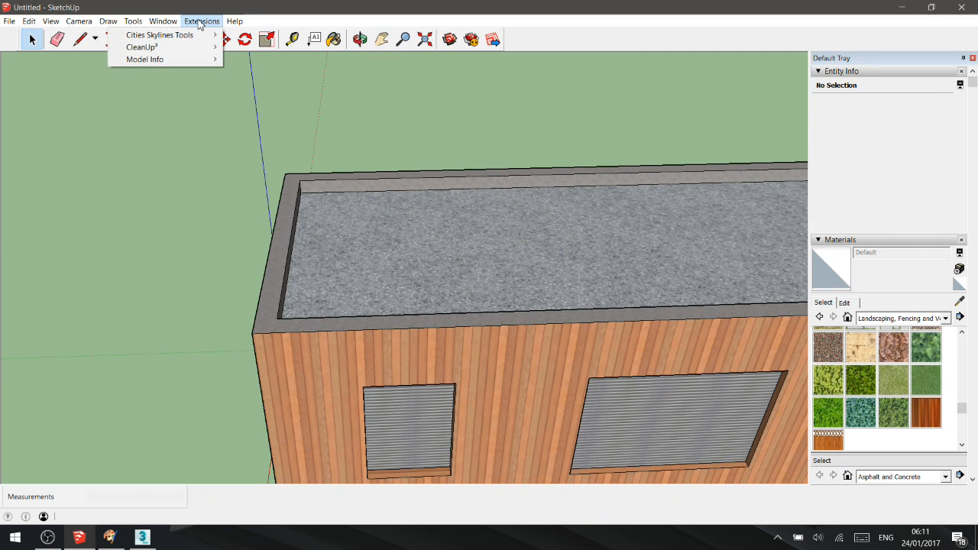
{"action": "mouse_move", "coordinate": [173, 61]}
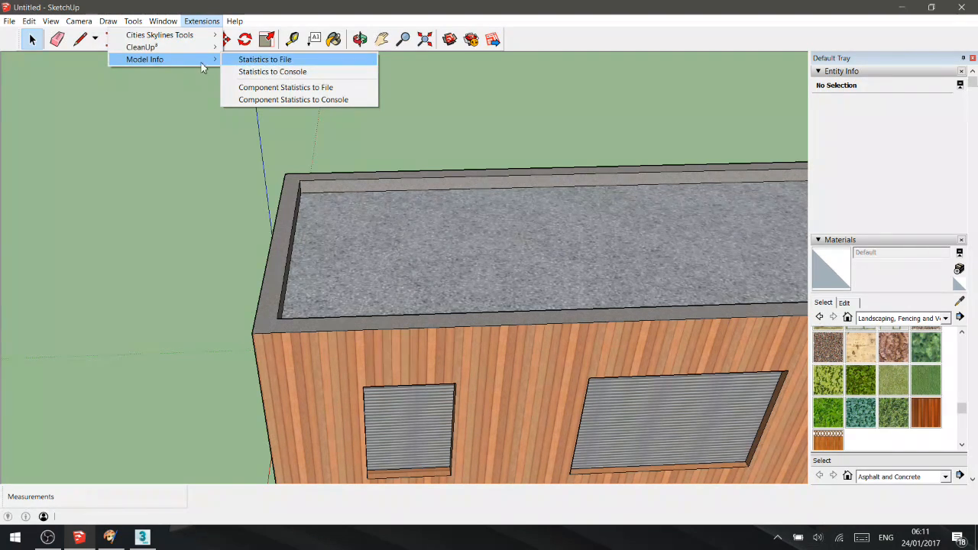
{"action": "left_click", "coordinate": [277, 72]}
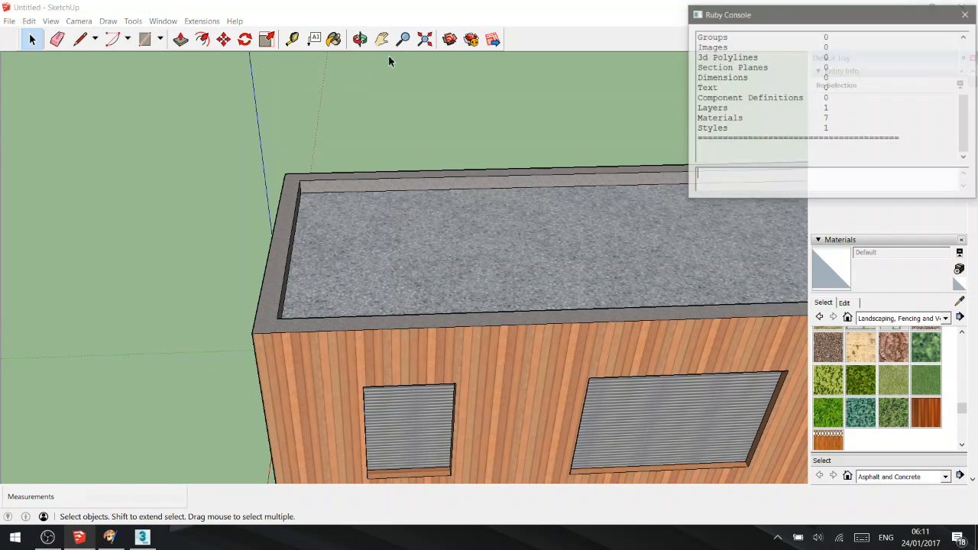
{"action": "left_click_drag", "start_coordinate": [963, 124], "coordinate": [971, 96]}
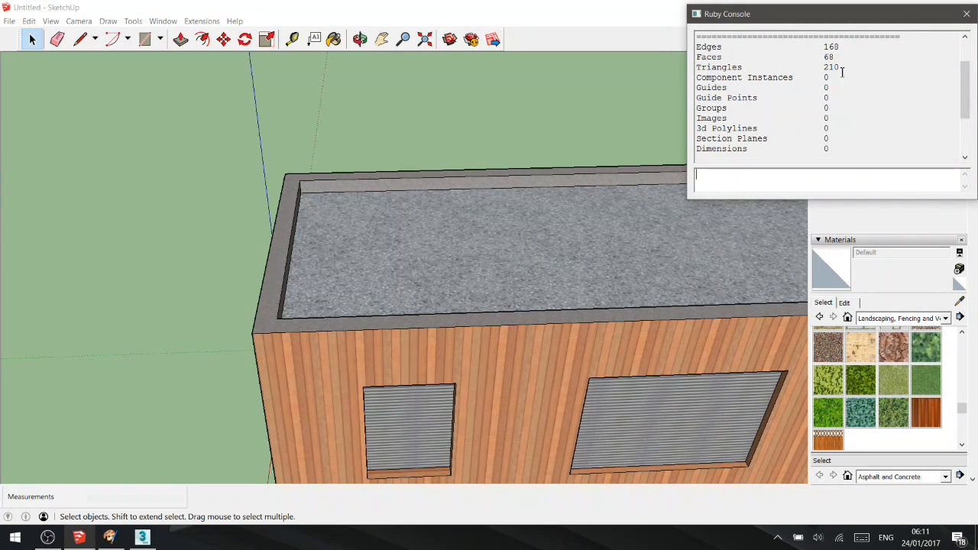
Read the full statistics report from the edge and triangle counts down to layers, materials and styles, and close the console.
{"action": "left_click_drag", "start_coordinate": [846, 68], "coordinate": [716, 67]}
{"action": "left_click", "coordinate": [738, 76]}
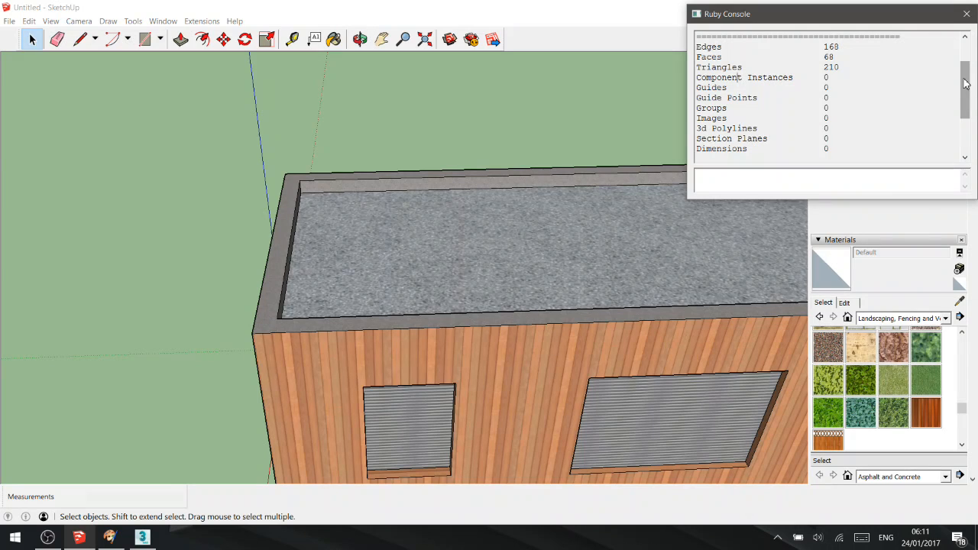
{"action": "scroll", "coordinate": [965, 84], "scroll_direction": "up", "scroll_amount": 1}
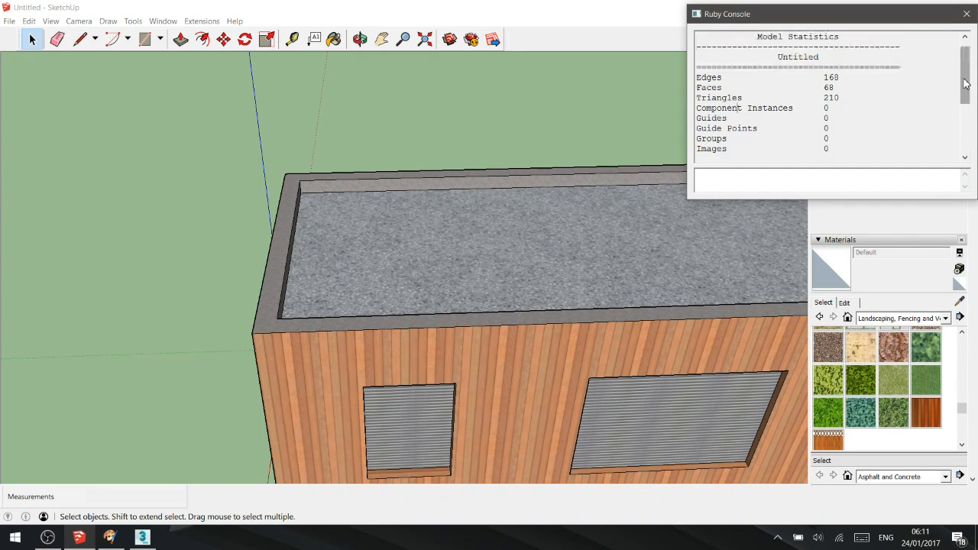
{"action": "scroll", "coordinate": [965, 84], "scroll_direction": "down", "scroll_amount": 2}
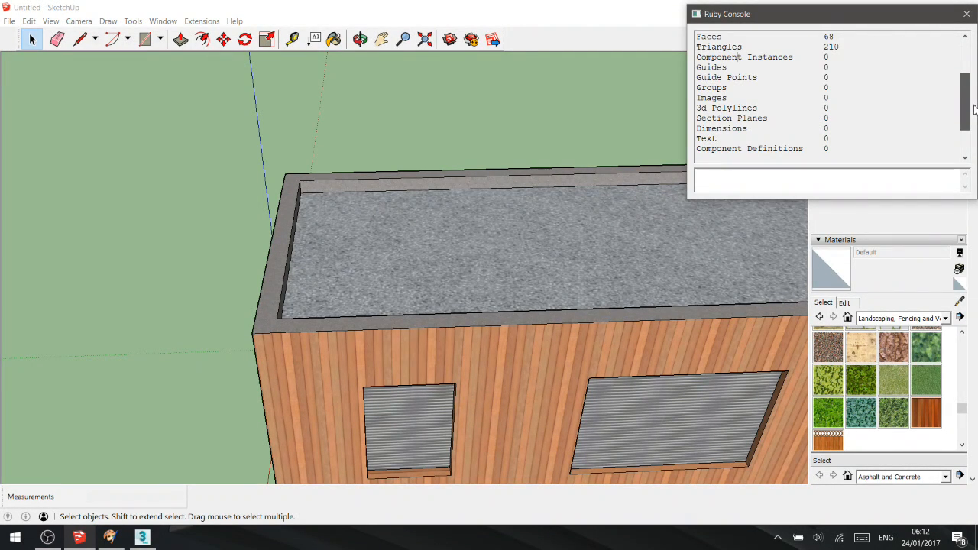
{"action": "scroll", "coordinate": [974, 109], "scroll_direction": "up", "scroll_amount": 2}
{"action": "scroll", "coordinate": [969, 138], "scroll_direction": "down", "scroll_amount": 4}
{"action": "scroll", "coordinate": [969, 137], "scroll_direction": "up", "scroll_amount": 4}
{"action": "scroll", "coordinate": [969, 137], "scroll_direction": "down", "scroll_amount": 4}
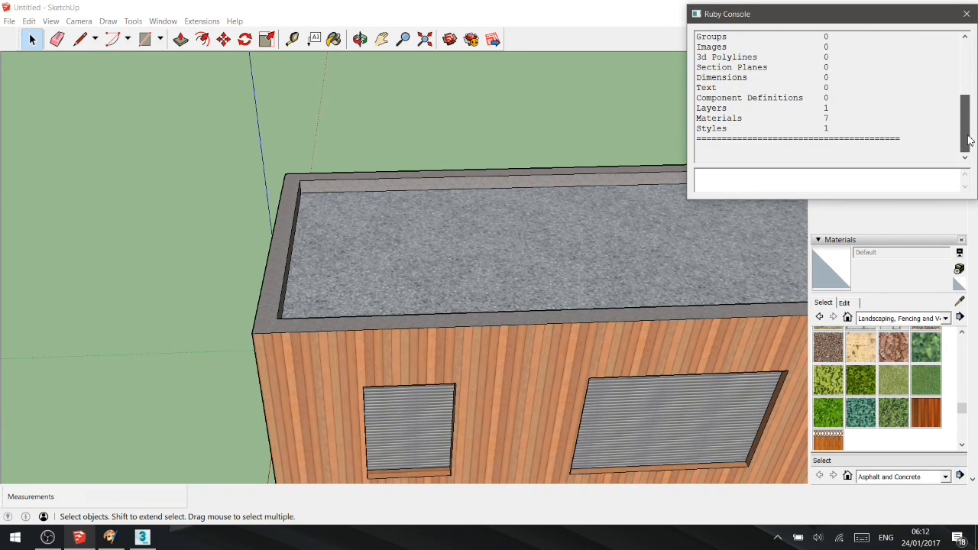
{"action": "scroll", "coordinate": [969, 140], "scroll_direction": "up", "scroll_amount": 4}
{"action": "left_click", "coordinate": [965, 14]}
Examine the whole textured building from several sides and distances, including the roof, chimney, door and windows.
{"action": "left_click", "coordinate": [381, 39]}
{"action": "left_click_drag", "start_coordinate": [589, 205], "coordinate": [295, 168]}
{"action": "scroll", "coordinate": [295, 168], "scroll_direction": "down", "scroll_amount": 8}
{"action": "middle_click_drag", "start_coordinate": [280, 198], "coordinate": [362, 205]}
{"action": "scroll", "coordinate": [362, 205], "scroll_direction": "down", "scroll_amount": 1}
{"action": "middle_click_drag", "start_coordinate": [485, 150], "coordinate": [407, 248]}
{"action": "middle_click_drag", "start_coordinate": [459, 257], "coordinate": [356, 226]}
{"action": "left_click_drag", "start_coordinate": [356, 227], "coordinate": [451, 181]}
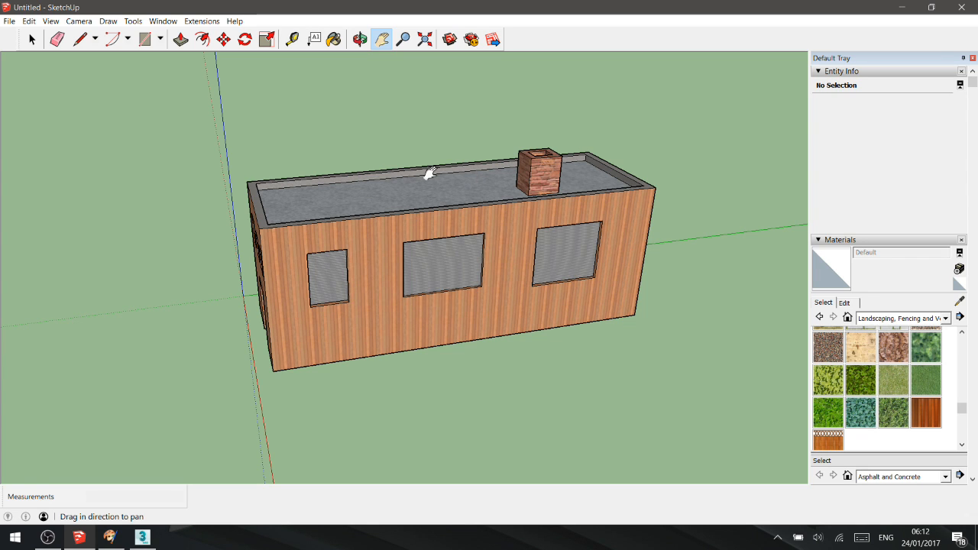
{"action": "middle_click_drag", "start_coordinate": [429, 173], "coordinate": [509, 230]}
{"action": "scroll", "coordinate": [450, 171], "scroll_direction": "down", "scroll_amount": 1}
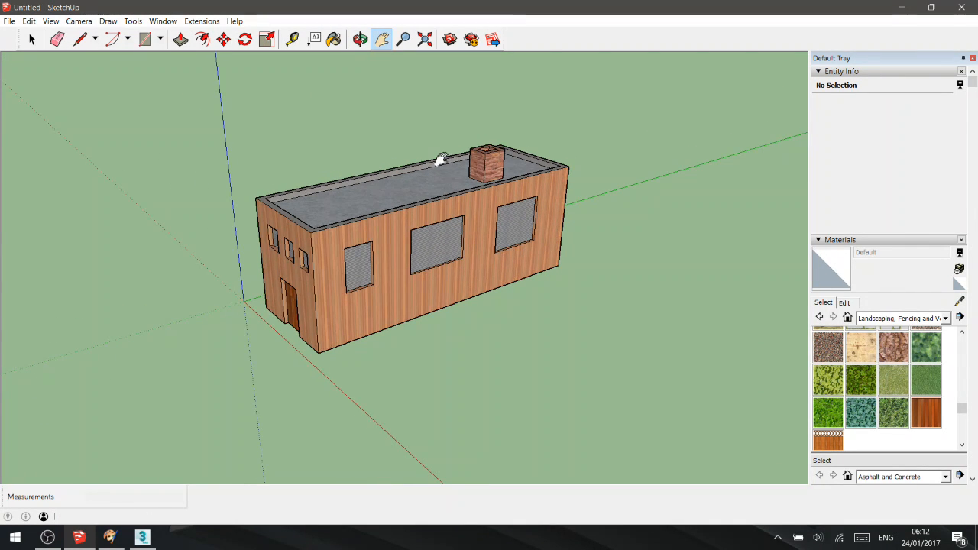
{"action": "scroll", "coordinate": [441, 159], "scroll_direction": "down", "scroll_amount": 8}
{"action": "scroll", "coordinate": [437, 155], "scroll_direction": "up", "scroll_amount": 8}
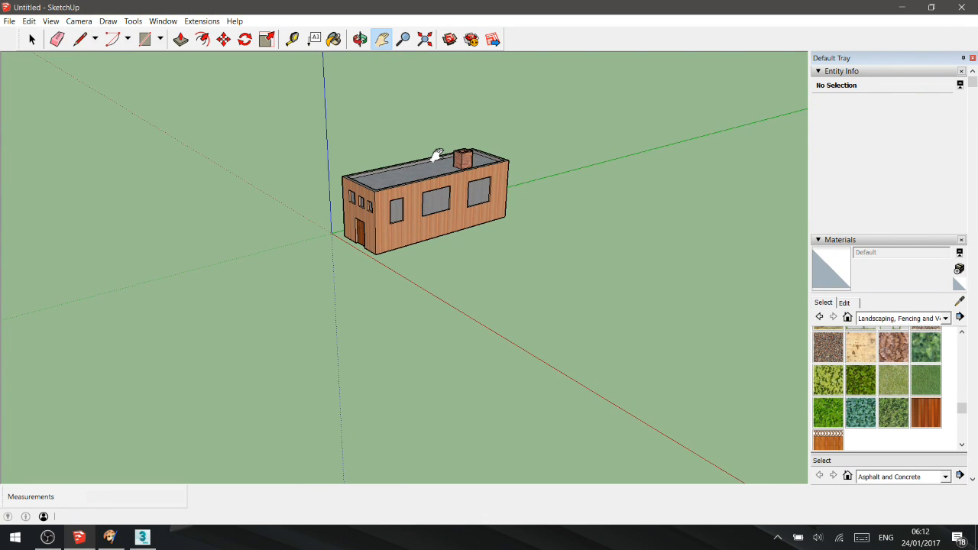
{"action": "scroll", "coordinate": [437, 156], "scroll_direction": "up", "scroll_amount": 7}
{"action": "middle_click_drag", "start_coordinate": [437, 155], "coordinate": [280, 168]}
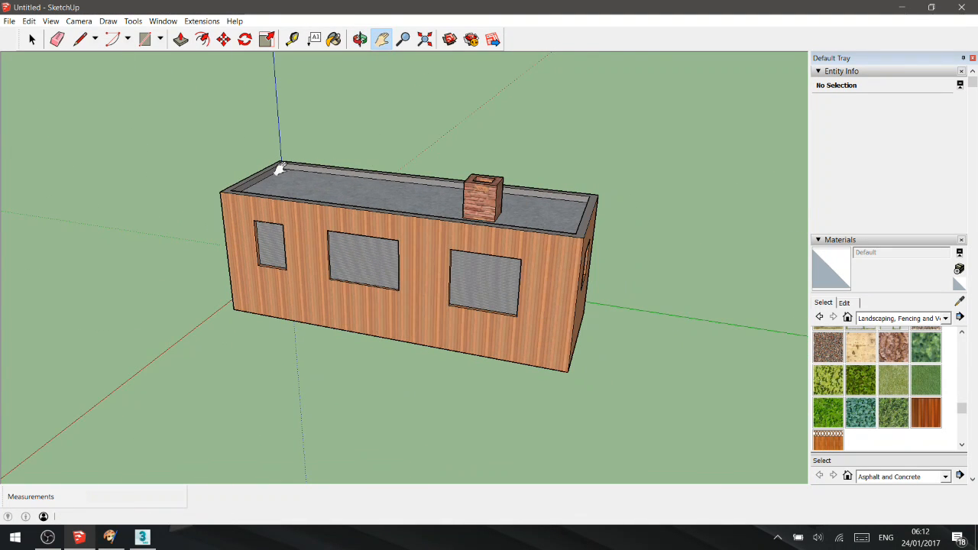
{"action": "middle_click_drag", "start_coordinate": [328, 175], "coordinate": [411, 255]}
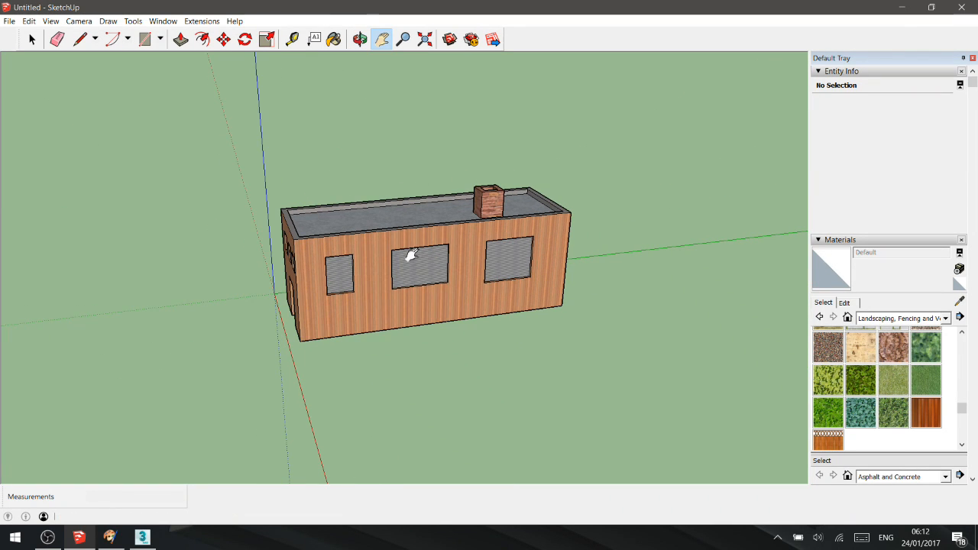
Save the model to the Desktop as house in SketchUp Version 8 format.
{"action": "left_click", "coordinate": [10, 22]}
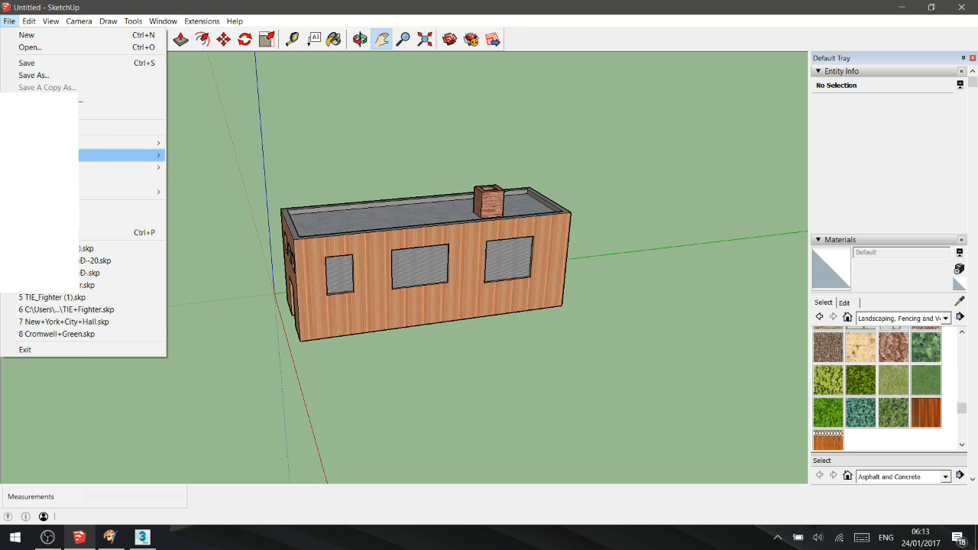
{"action": "left_click", "coordinate": [53, 76]}
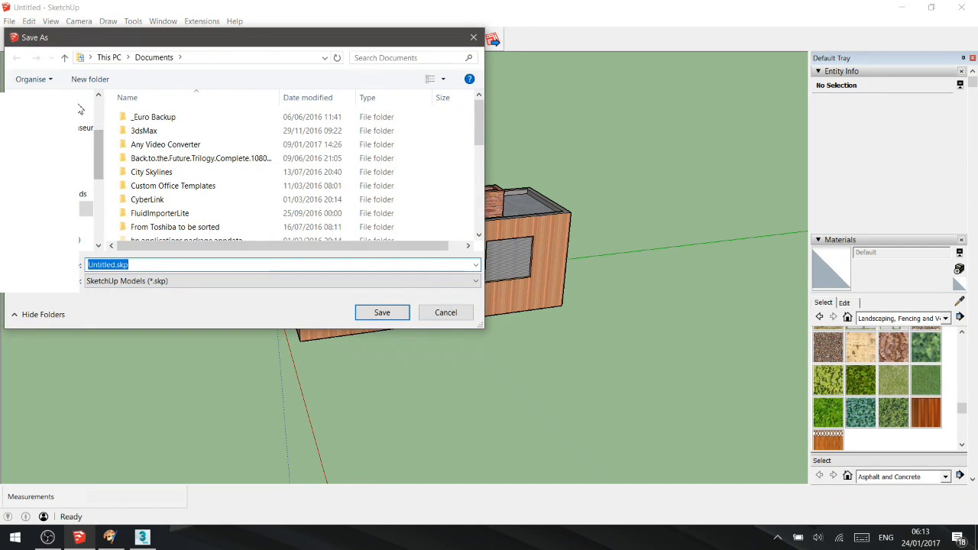
{"action": "left_click", "coordinate": [86, 133]}
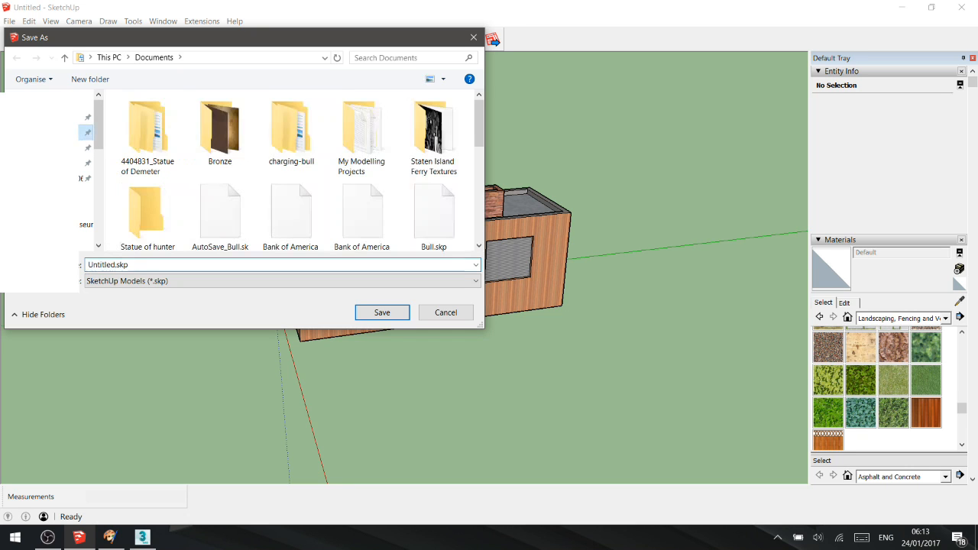
{"action": "left_click", "coordinate": [144, 264]}
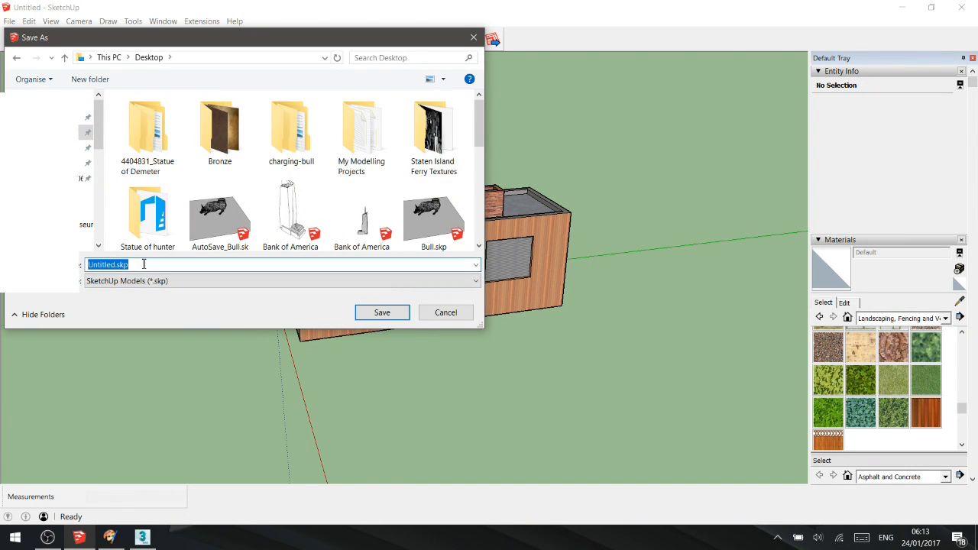
{"action": "type", "text": "house"}
{"action": "left_click", "coordinate": [180, 283]}
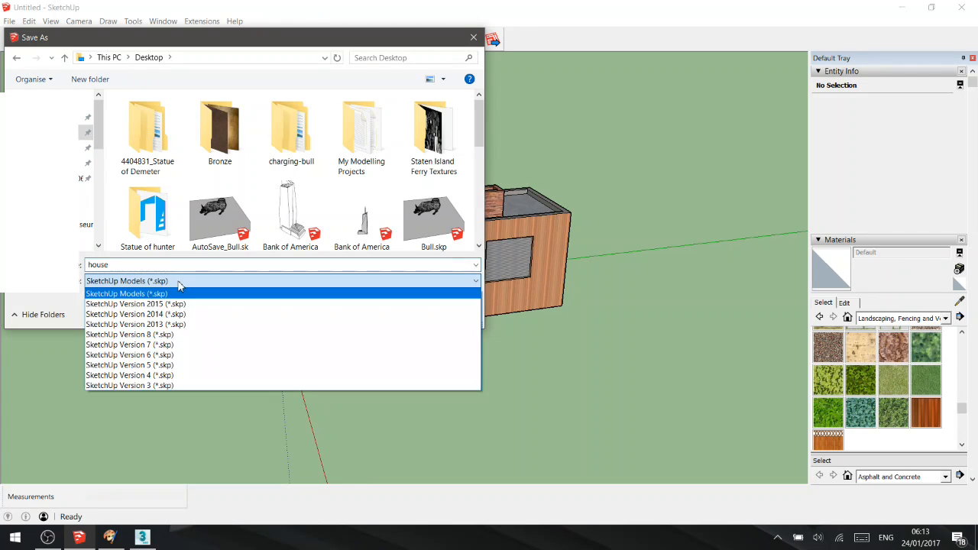
{"action": "left_click", "coordinate": [184, 336]}
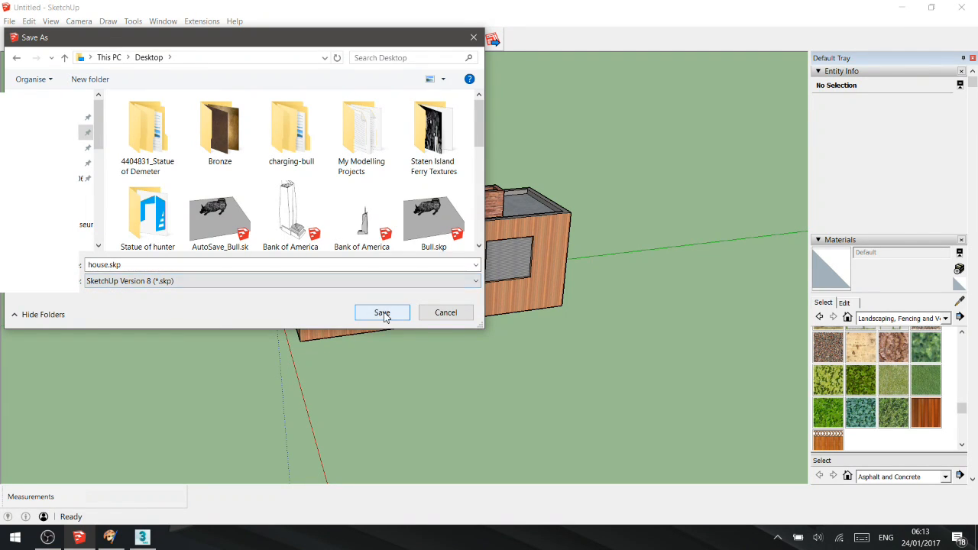
{"action": "left_click", "coordinate": [382, 313]}
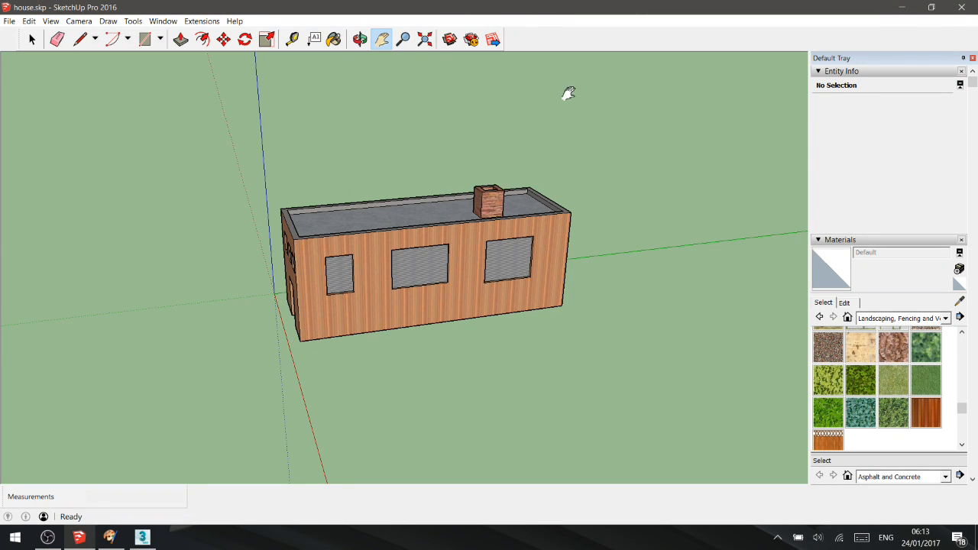
Close SketchUp, minimise Paint Shop Pro and switch to 3ds Max.
{"action": "left_click", "coordinate": [964, 7]}
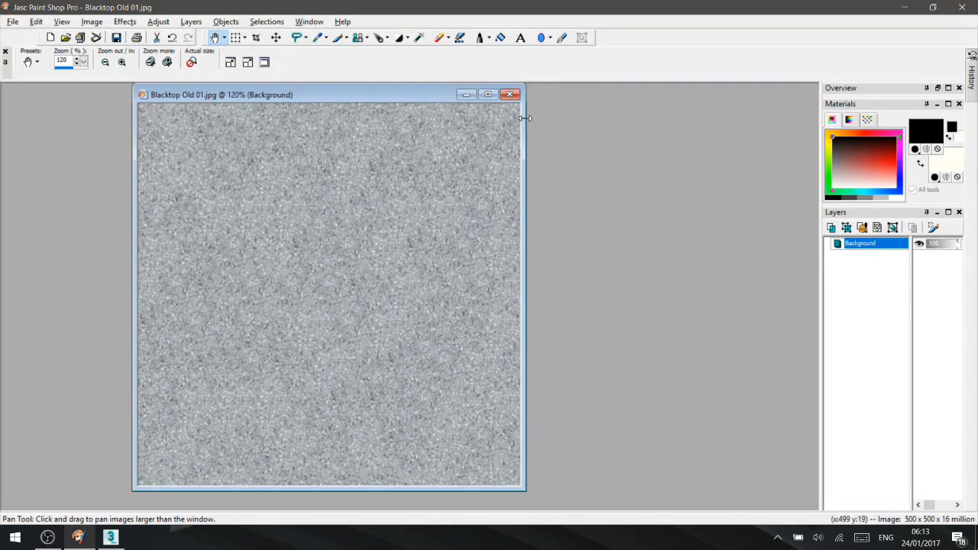
{"action": "left_click", "coordinate": [516, 96]}
{"action": "left_click", "coordinate": [903, 7]}
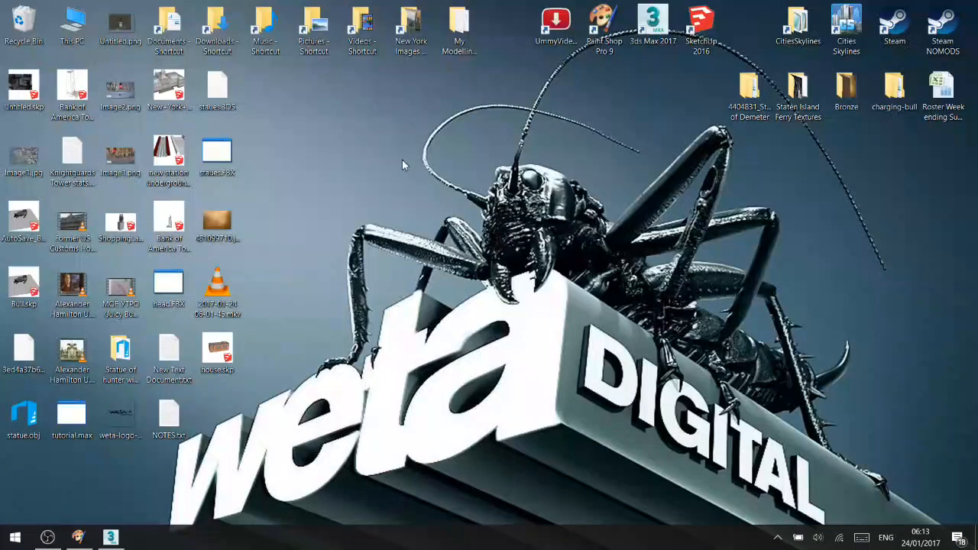
{"action": "left_click", "coordinate": [110, 537]}
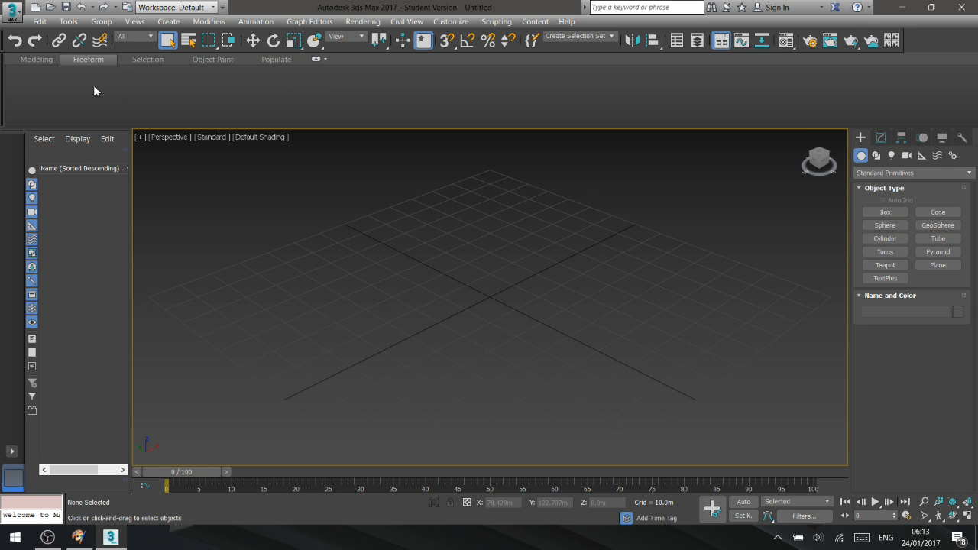
Start opening a file from the Desktop with all file types listed.
{"action": "left_click", "coordinate": [13, 11]}
{"action": "left_click", "coordinate": [390, 96]}
{"action": "left_click", "coordinate": [13, 10]}
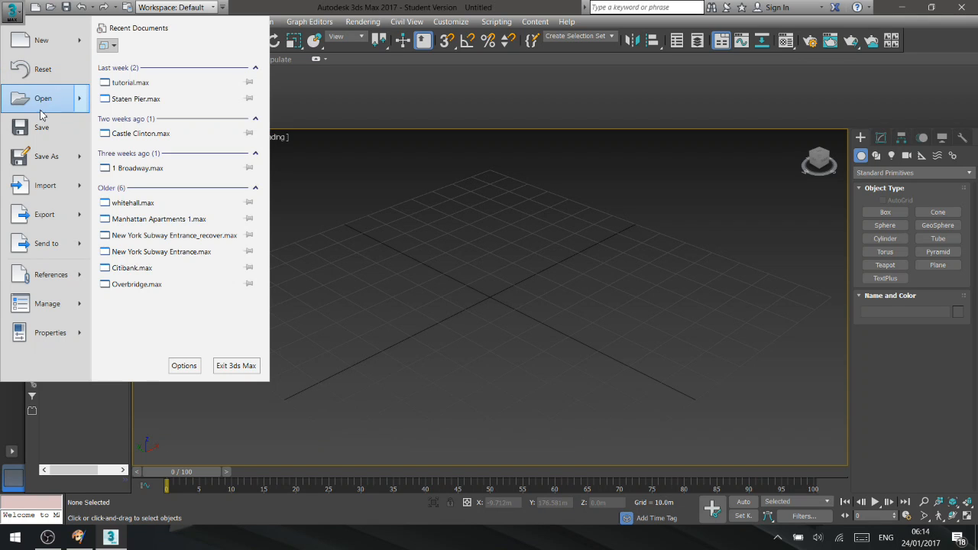
{"action": "left_click", "coordinate": [47, 104]}
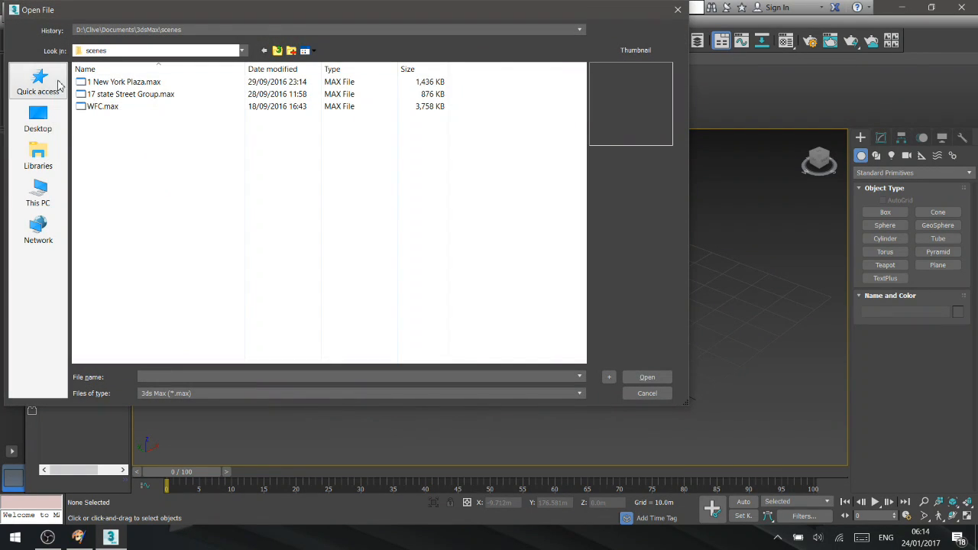
{"action": "left_click", "coordinate": [40, 120]}
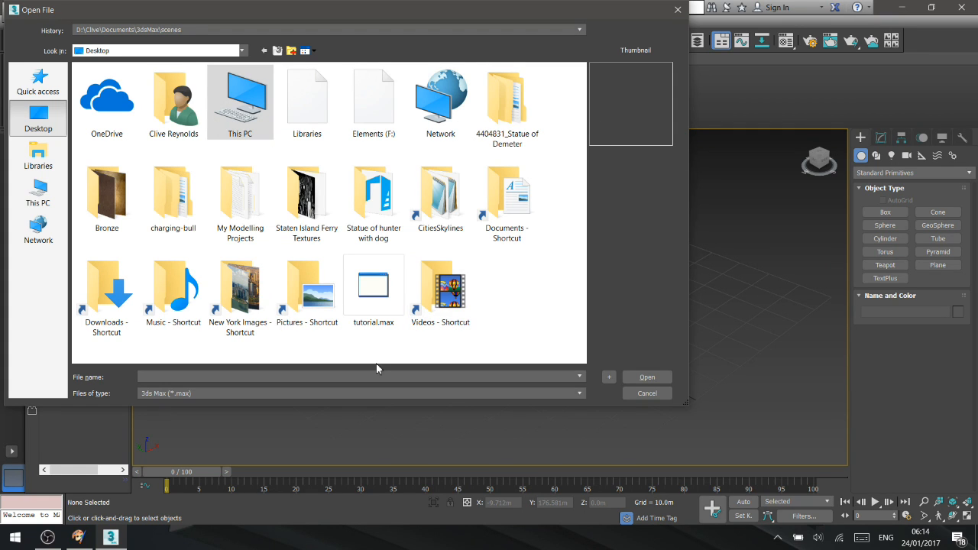
{"action": "left_click", "coordinate": [300, 391]}
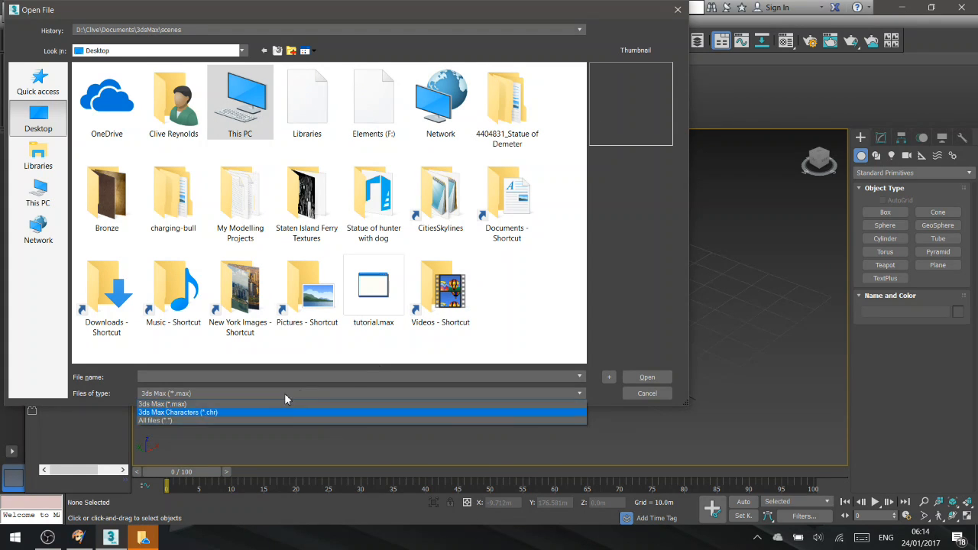
{"action": "left_click", "coordinate": [162, 422]}
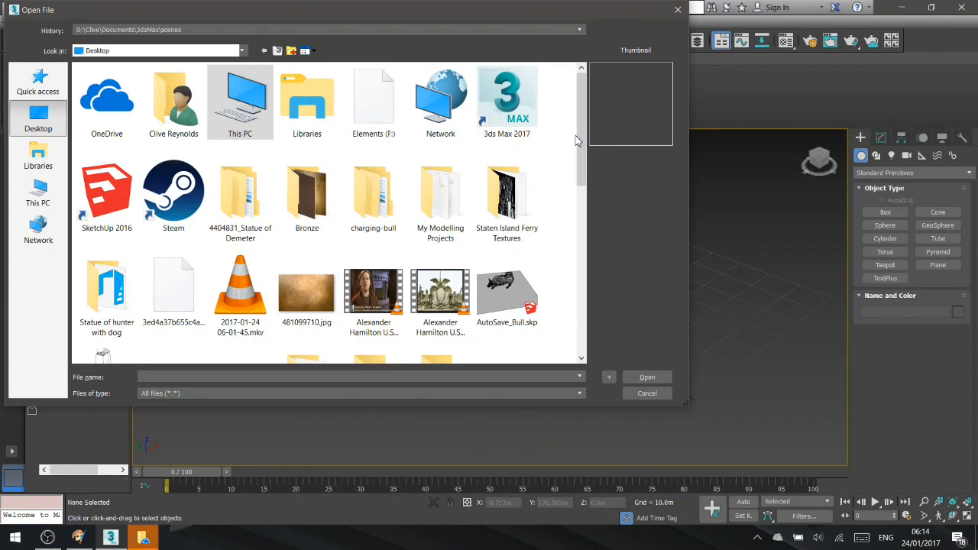
Open house.skp and accept the SketchUp import settings with Split Objects by Layer enabled.
{"action": "left_click_drag", "start_coordinate": [584, 136], "coordinate": [586, 223]}
{"action": "left_click", "coordinate": [161, 241]}
{"action": "double_click", "coordinate": [160, 240]}
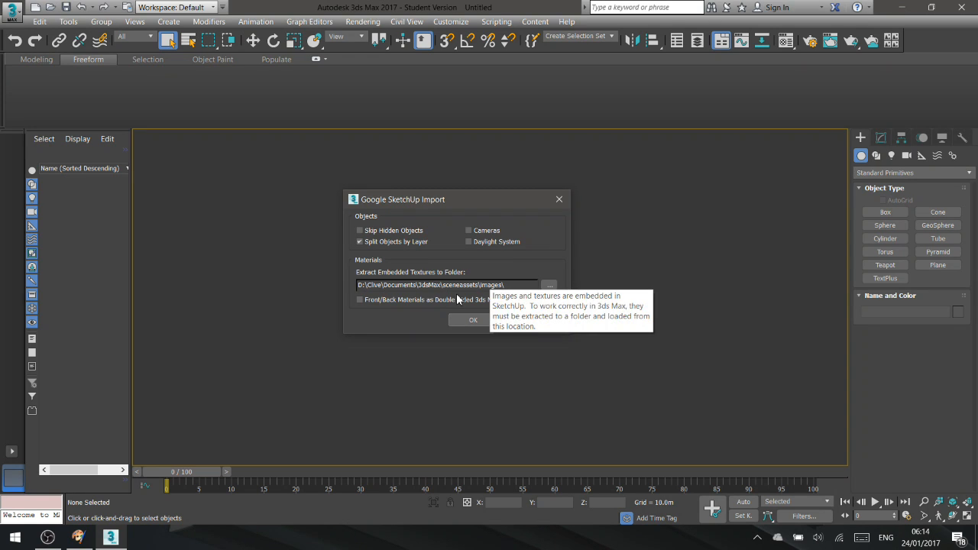
{"action": "left_click", "coordinate": [471, 324]}
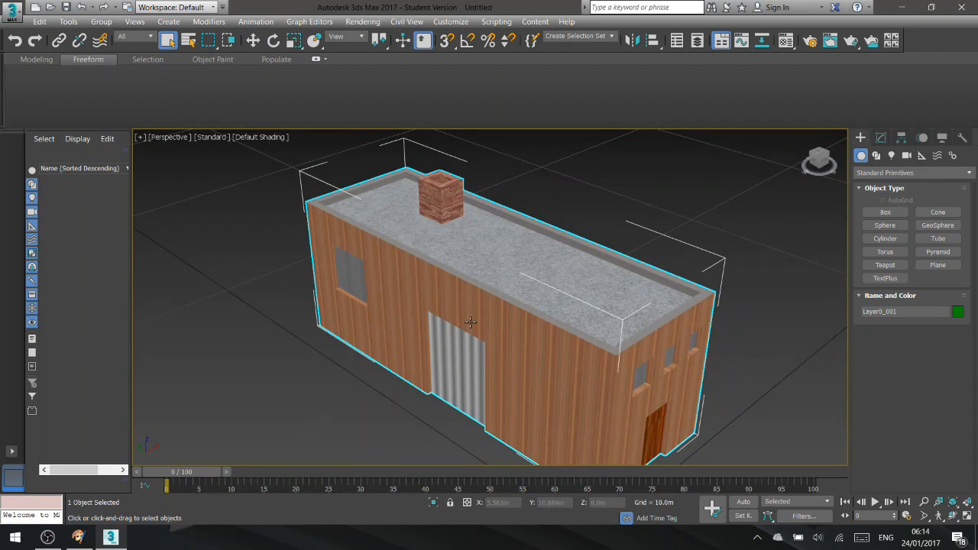
Inspect the imported building's textures and its size against the 10 m grid from the front and from above.
{"action": "middle_click_drag", "start_coordinate": [524, 275], "coordinate": [592, 261]}
{"action": "scroll", "coordinate": [489, 275], "scroll_direction": "down", "scroll_amount": 3}
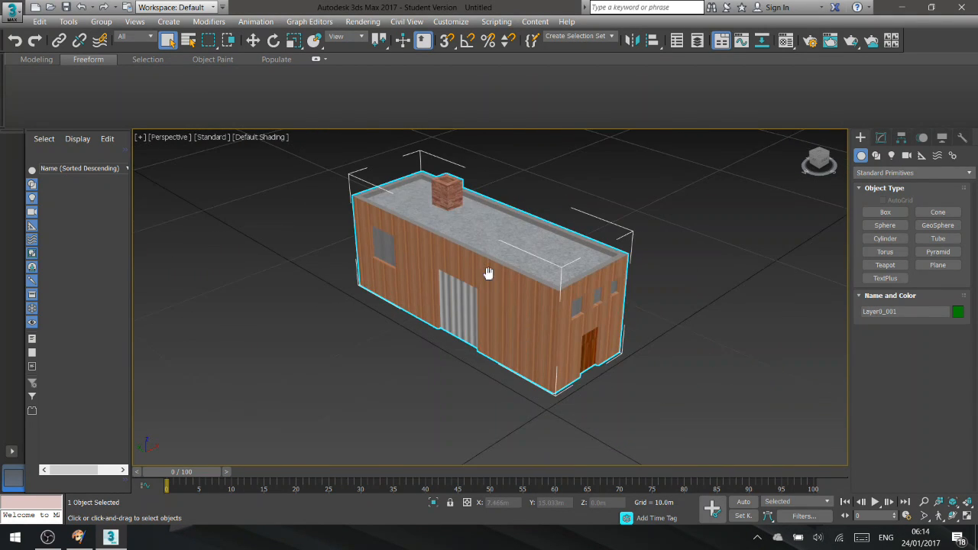
{"action": "left_click", "coordinate": [825, 166]}
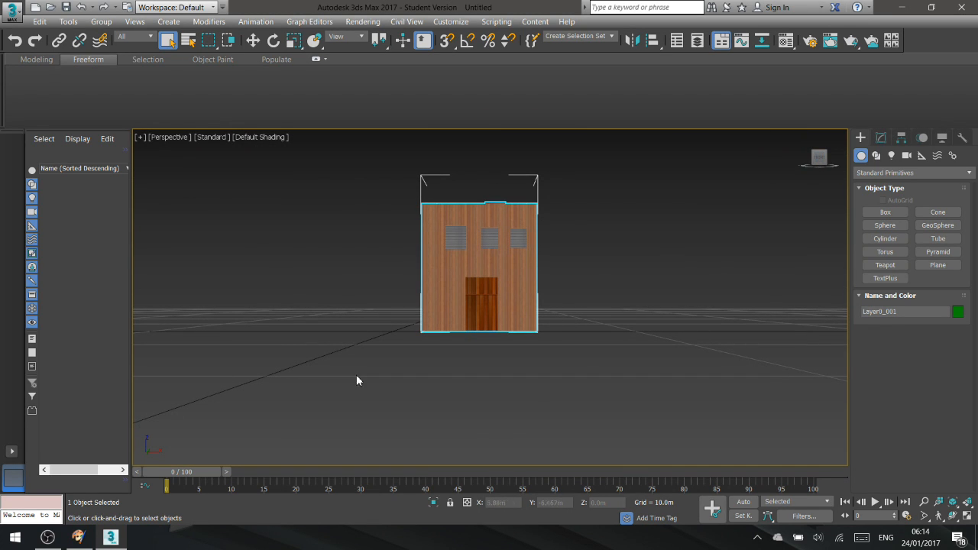
{"action": "middle_click_drag", "start_coordinate": [607, 302], "coordinate": [581, 306], "text": "alt"}
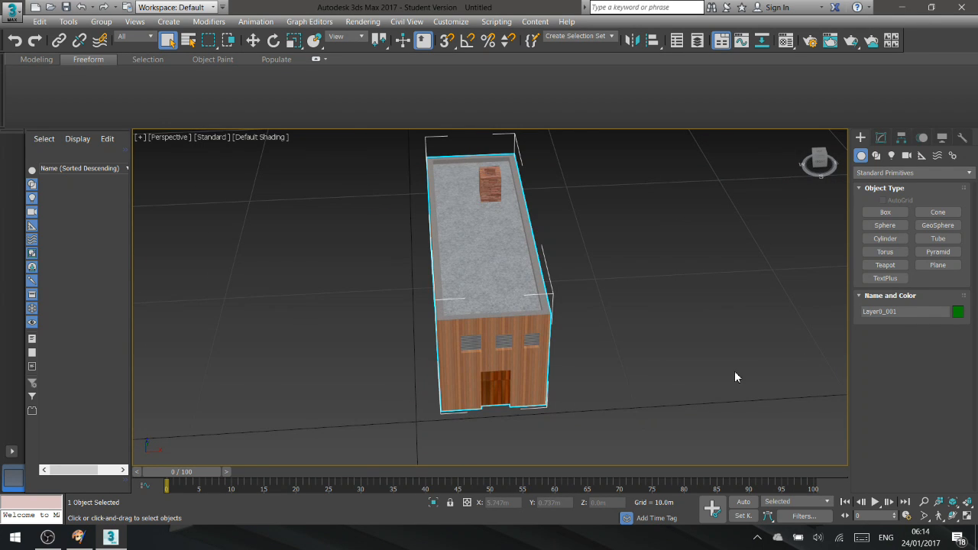
{"action": "scroll", "coordinate": [517, 366], "scroll_direction": "down", "scroll_amount": 10}
{"action": "scroll", "coordinate": [491, 329], "scroll_direction": "up", "scroll_amount": 8}
{"action": "scroll", "coordinate": [491, 325], "scroll_direction": "down", "scroll_amount": 8}
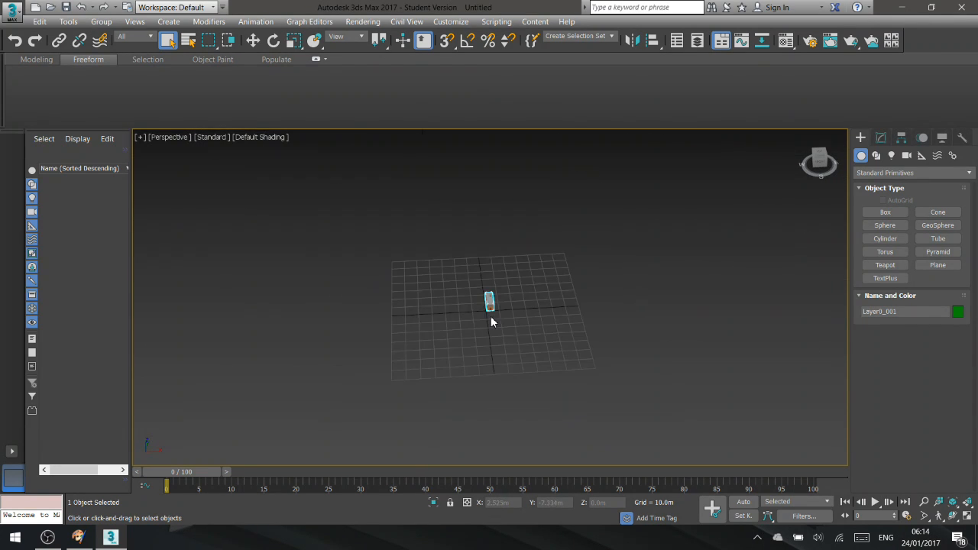
{"action": "scroll", "coordinate": [511, 302], "scroll_direction": "up", "scroll_amount": 8}
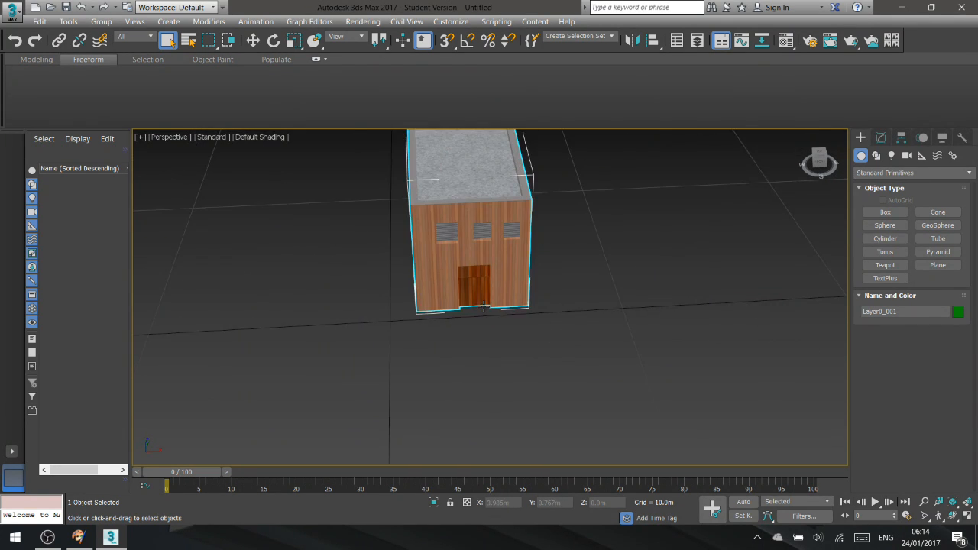
{"action": "scroll", "coordinate": [511, 302], "scroll_direction": "down", "scroll_amount": 4}
{"action": "scroll", "coordinate": [471, 283], "scroll_direction": "down", "scroll_amount": 2}
{"action": "scroll", "coordinate": [472, 283], "scroll_direction": "down", "scroll_amount": 4}
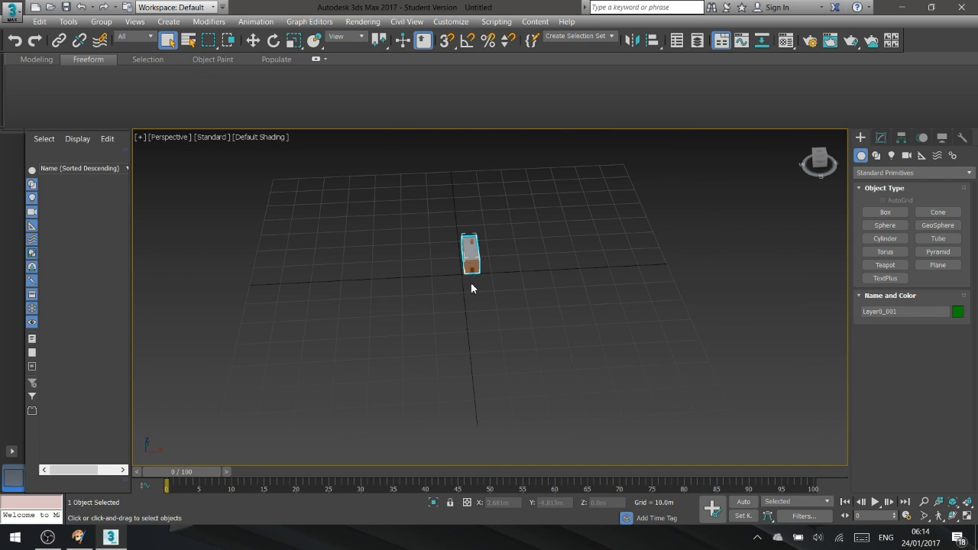
{"action": "scroll", "coordinate": [473, 256], "scroll_direction": "up", "scroll_amount": 3}
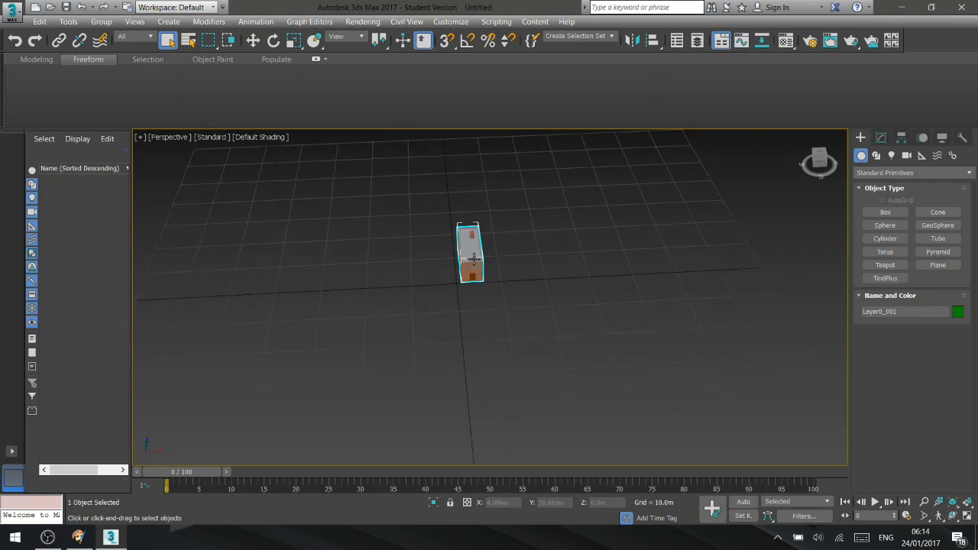
Set the home grid spacing to 8 m and enlarge the perspective view grid extent in the grid and snap settings.
{"action": "left_click", "coordinate": [101, 23]}
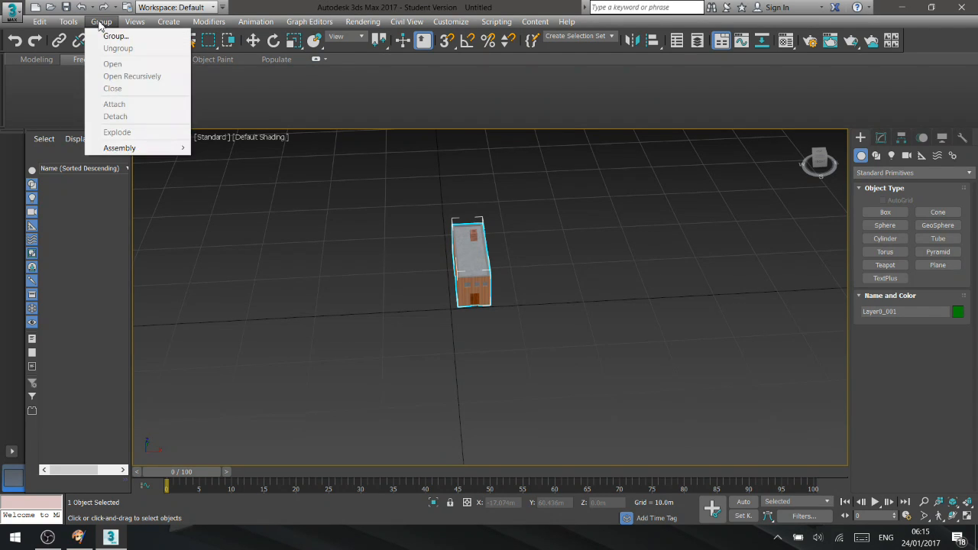
{"action": "mouse_move", "coordinate": [68, 23]}
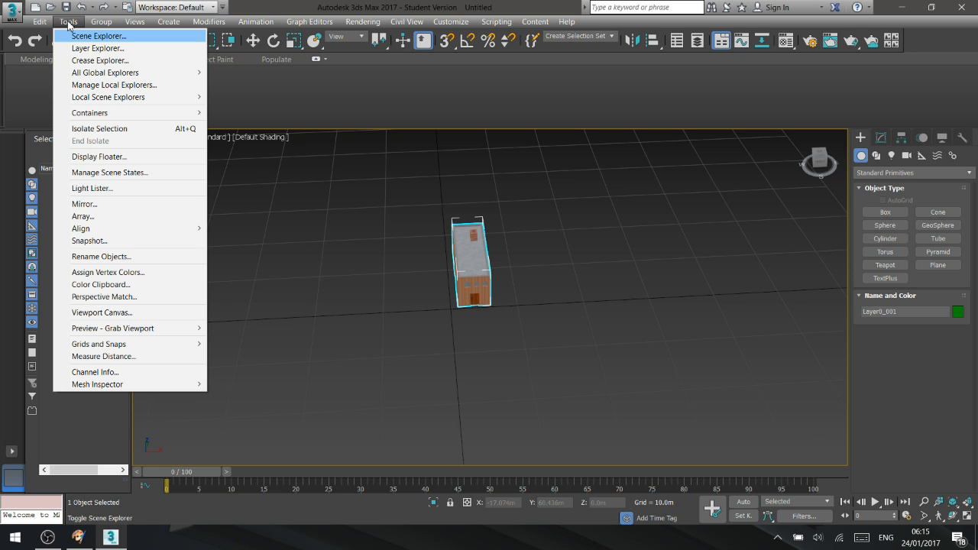
{"action": "mouse_move", "coordinate": [105, 345]}
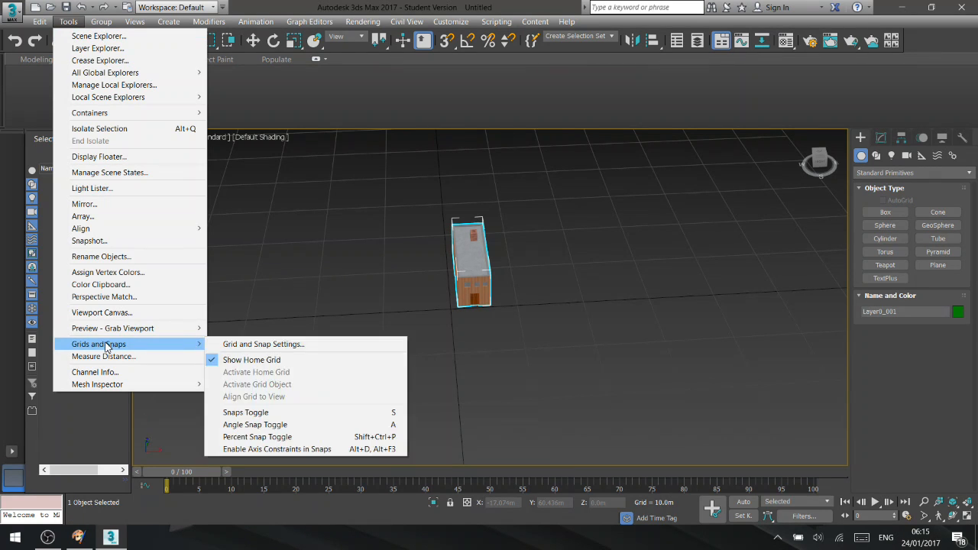
{"action": "left_click", "coordinate": [263, 344]}
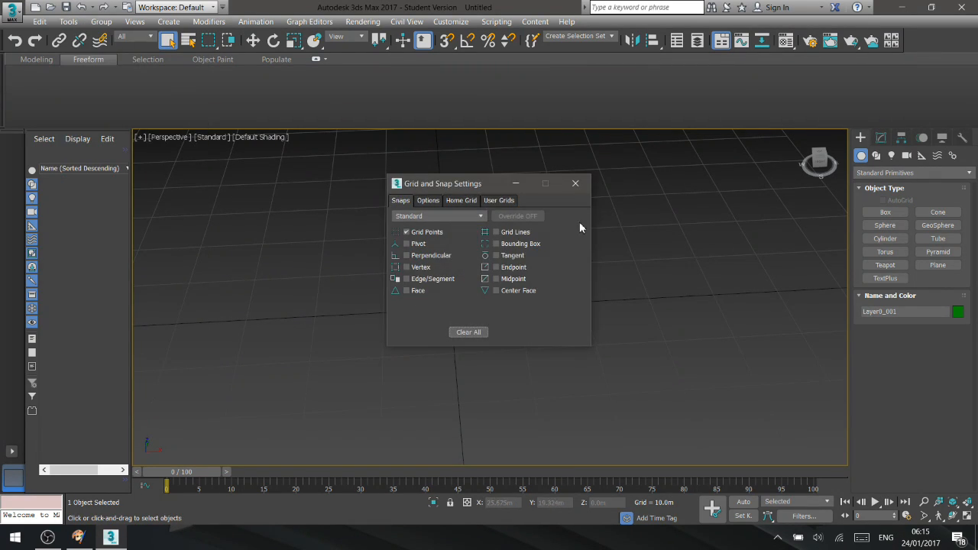
{"action": "left_click", "coordinate": [467, 202]}
{"action": "left_click_drag", "start_coordinate": [490, 188], "coordinate": [635, 191]}
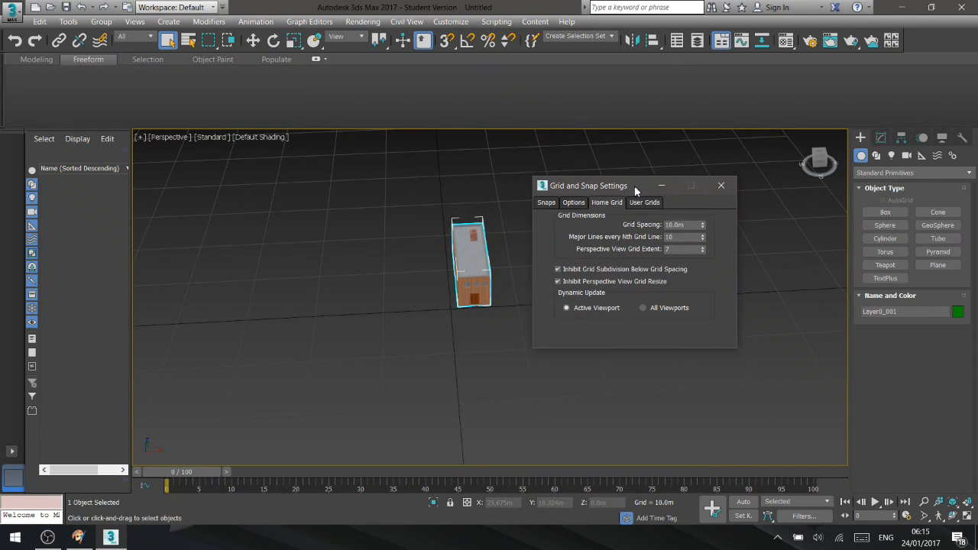
{"action": "left_click", "coordinate": [691, 226]}
{"action": "left_click", "coordinate": [683, 250]}
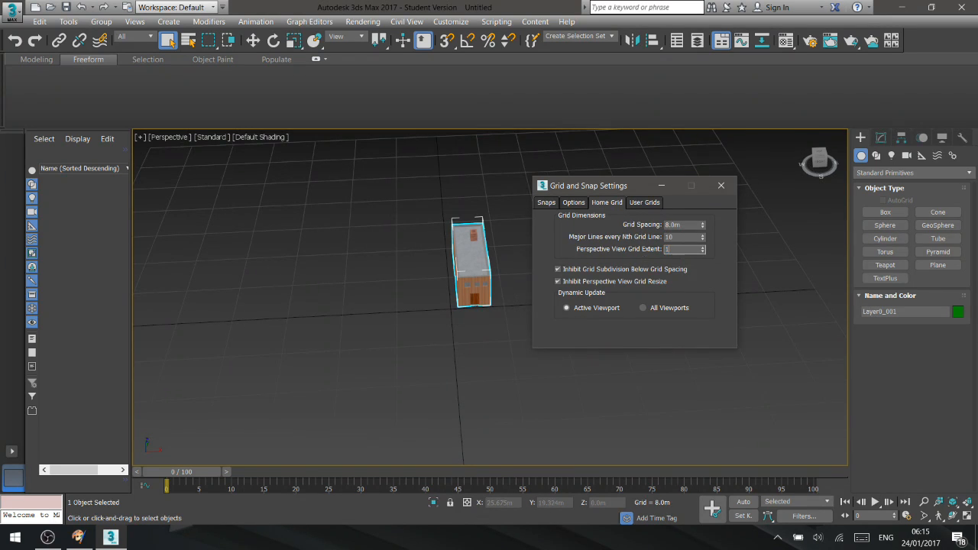
{"action": "left_click", "coordinate": [723, 183]}
Examine the building's size and orientation against the 8 m grid, in perspective and straight on from its long and short sides.
{"action": "middle_click_drag", "start_coordinate": [624, 237], "coordinate": [573, 309]}
{"action": "scroll", "coordinate": [591, 279], "scroll_direction": "down", "scroll_amount": 5}
{"action": "middle_click_drag", "start_coordinate": [567, 320], "coordinate": [575, 280], "text": "alt"}
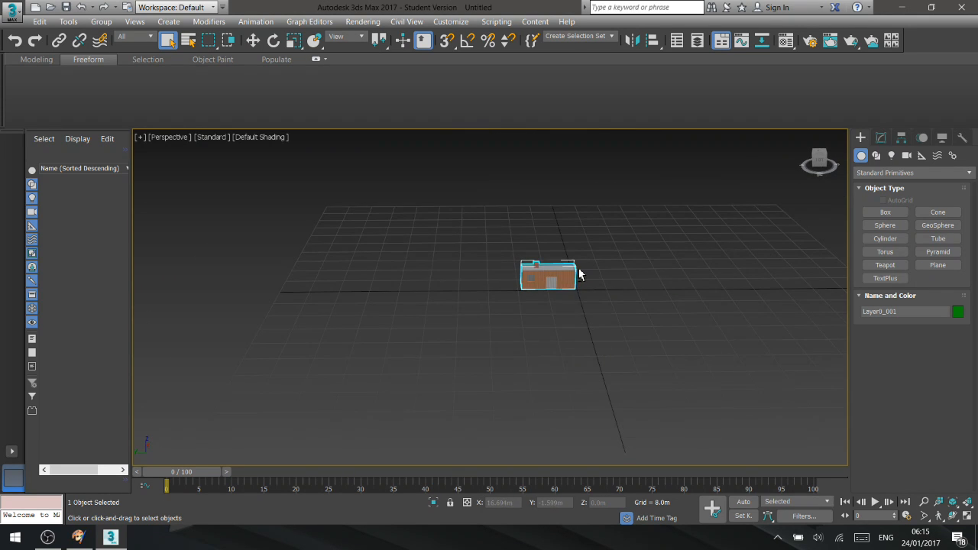
{"action": "scroll", "coordinate": [578, 270], "scroll_direction": "up", "scroll_amount": 8}
{"action": "scroll", "coordinate": [632, 328], "scroll_direction": "down", "scroll_amount": 3}
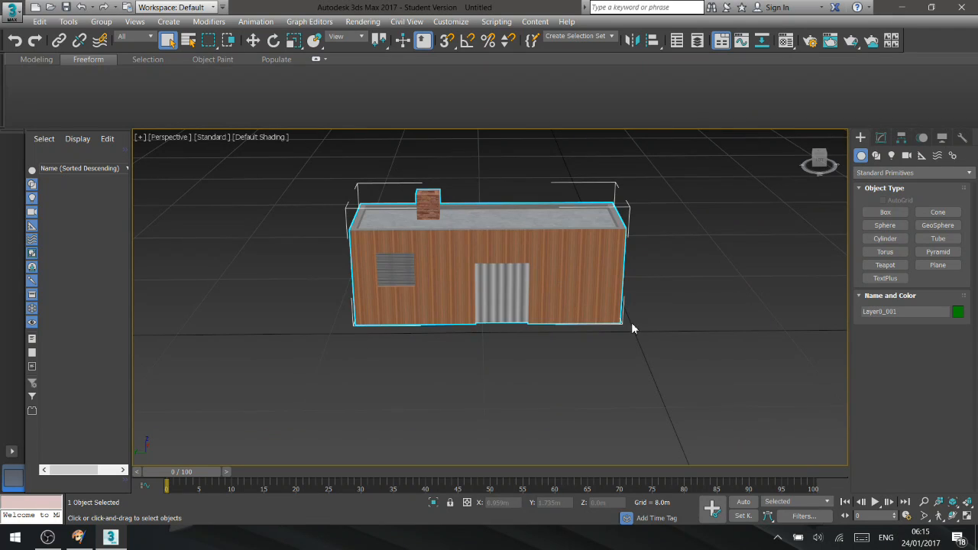
{"action": "scroll", "coordinate": [603, 285], "scroll_direction": "down", "scroll_amount": 5}
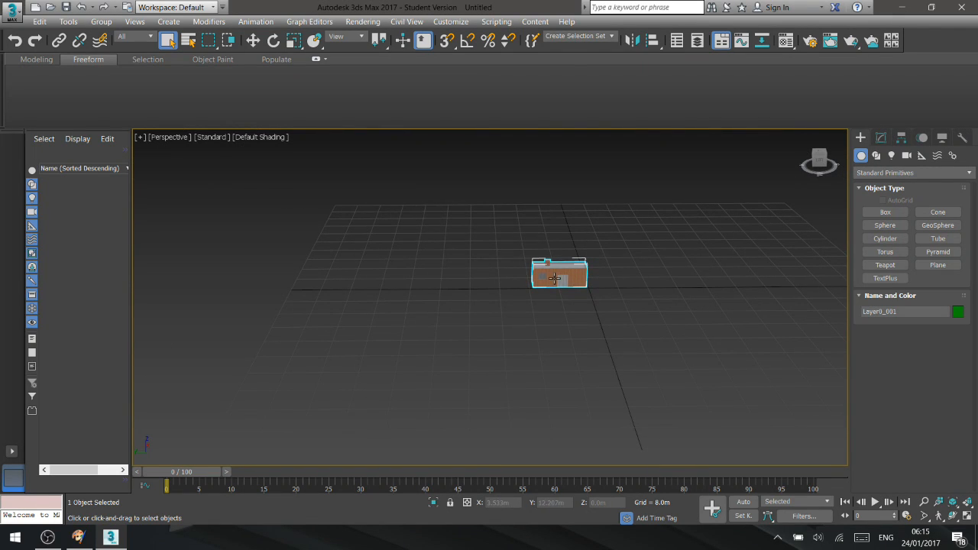
{"action": "left_click", "coordinate": [817, 159]}
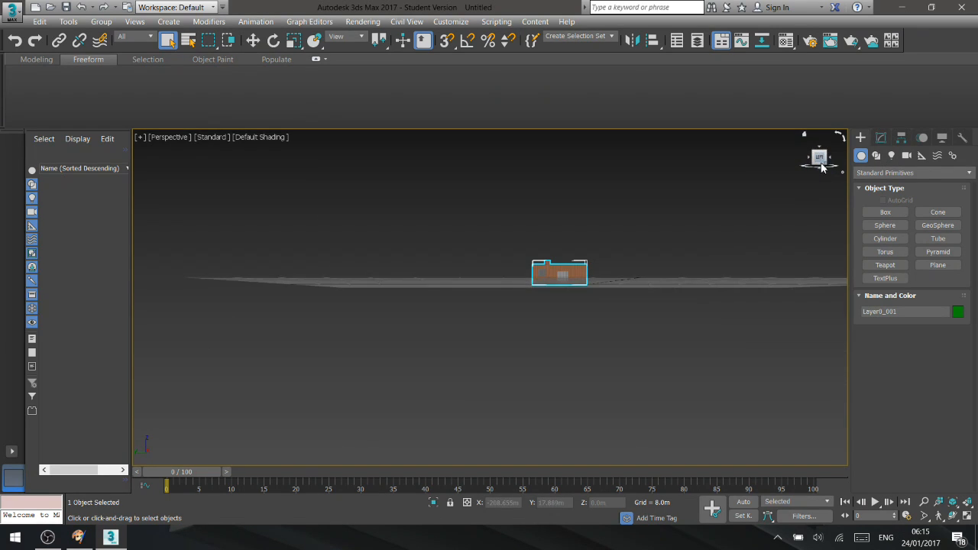
{"action": "left_click", "coordinate": [831, 159]}
{"action": "left_click", "coordinate": [833, 162]}
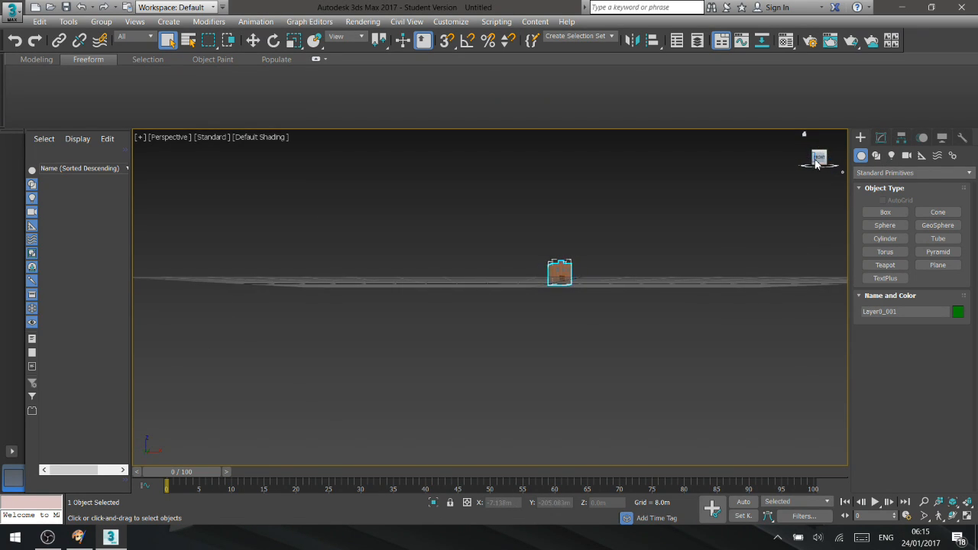
{"action": "left_click", "coordinate": [823, 160]}
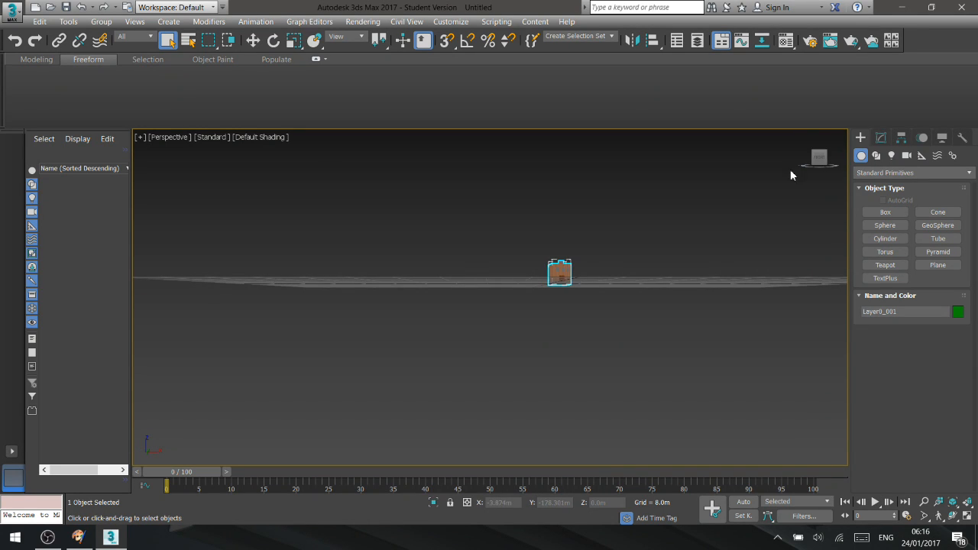
Rotate the building 90 degrees about the Z axis so its long side with the corrugated door faces the front.
{"action": "middle_click_drag", "start_coordinate": [643, 281], "coordinate": [629, 366], "text": "alt"}
{"action": "scroll", "coordinate": [574, 278], "scroll_direction": "up", "scroll_amount": 6}
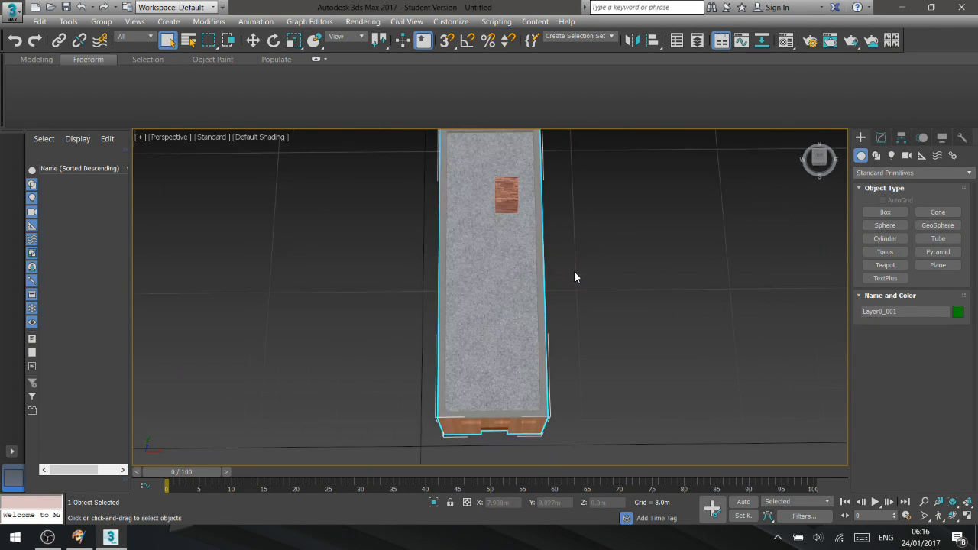
{"action": "scroll", "coordinate": [541, 280], "scroll_direction": "down", "scroll_amount": 3}
{"action": "right_click", "coordinate": [507, 270]}
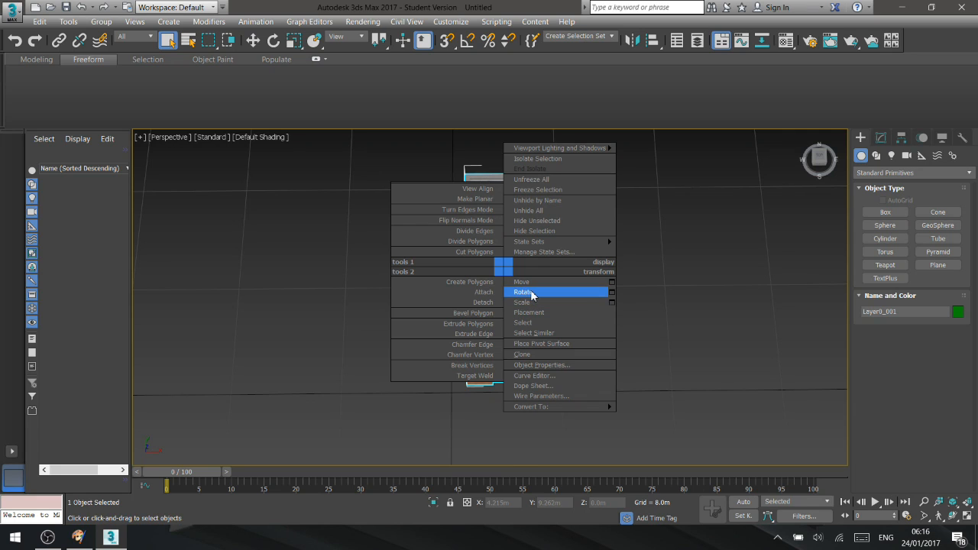
{"action": "left_click", "coordinate": [524, 292]}
{"action": "left_click_drag", "start_coordinate": [500, 299], "coordinate": [591, 248]}
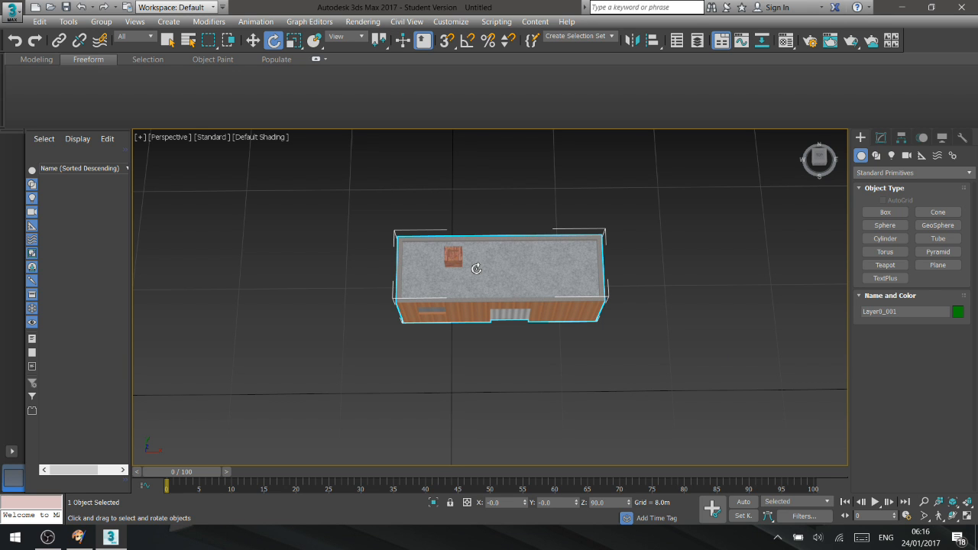
{"action": "middle_click_drag", "start_coordinate": [477, 269], "coordinate": [477, 221], "text": "alt"}
{"action": "scroll", "coordinate": [477, 221], "scroll_direction": "down", "scroll_amount": 1}
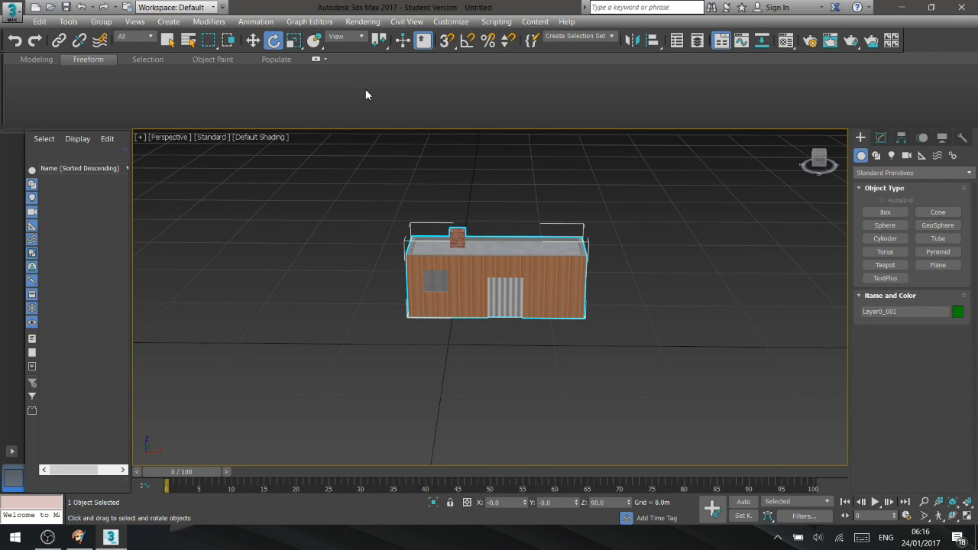
{"action": "left_click", "coordinate": [138, 21]}
{"action": "left_click", "coordinate": [164, 64]}
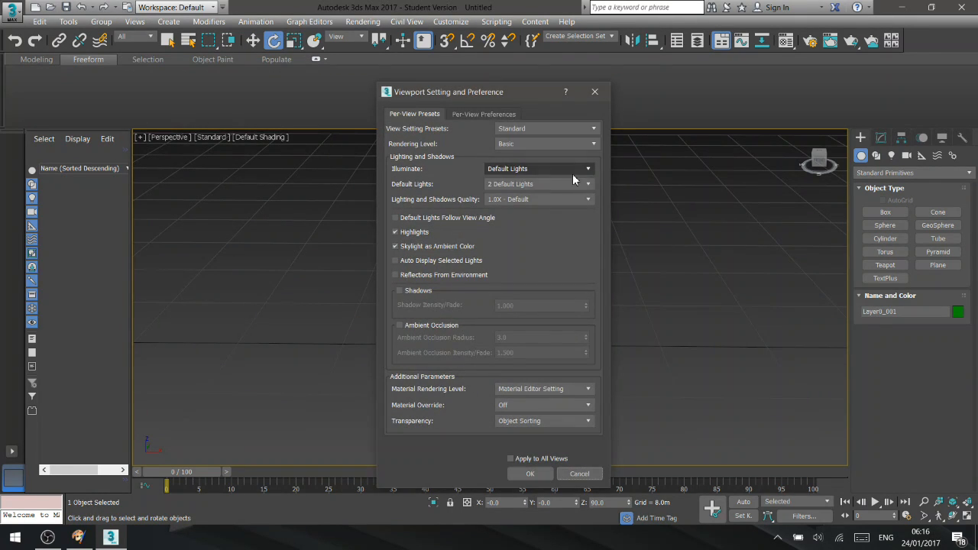
{"action": "left_click", "coordinate": [594, 91]}
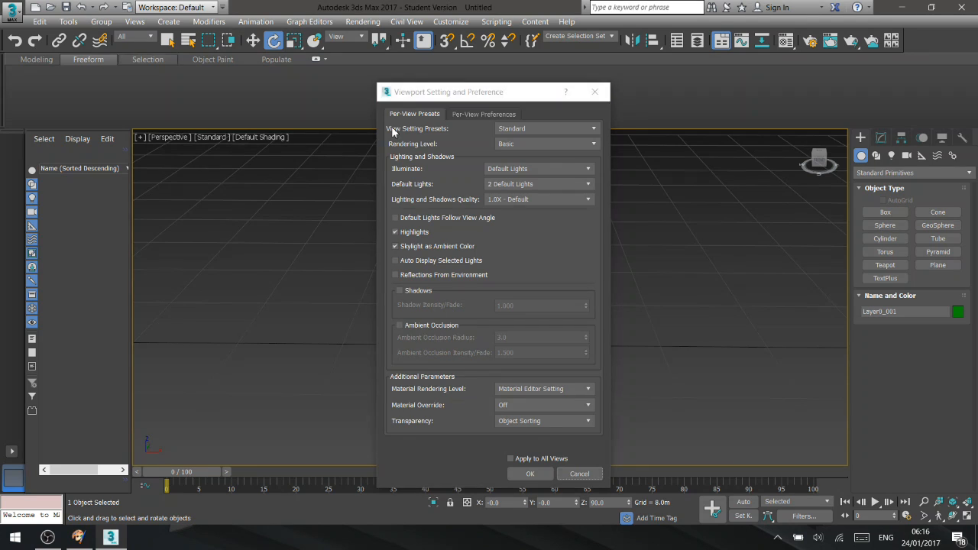
Show viewport statistics for the selection only, with polygon, triangle, edge and vertex counts enabled and frames per second disabled.
{"action": "left_click", "coordinate": [134, 21]}
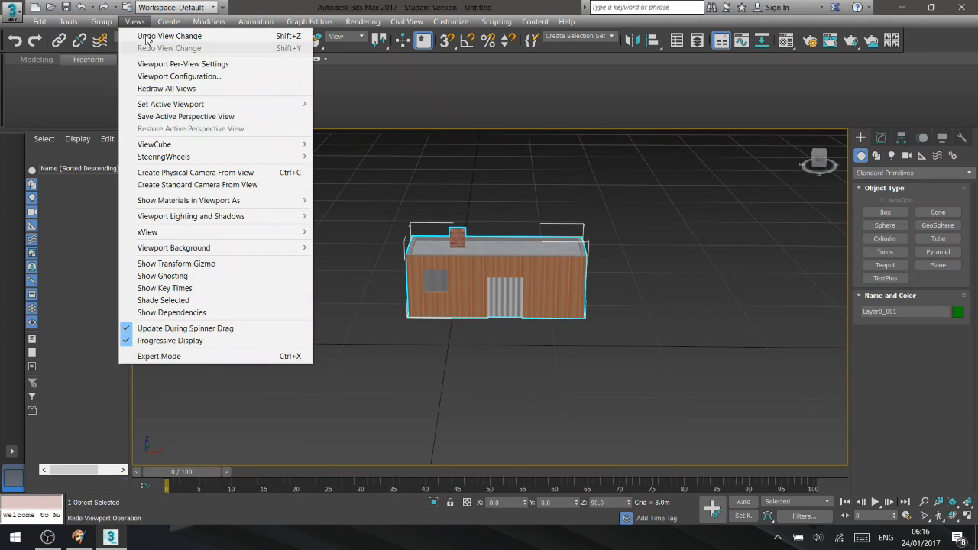
{"action": "left_click", "coordinate": [197, 77]}
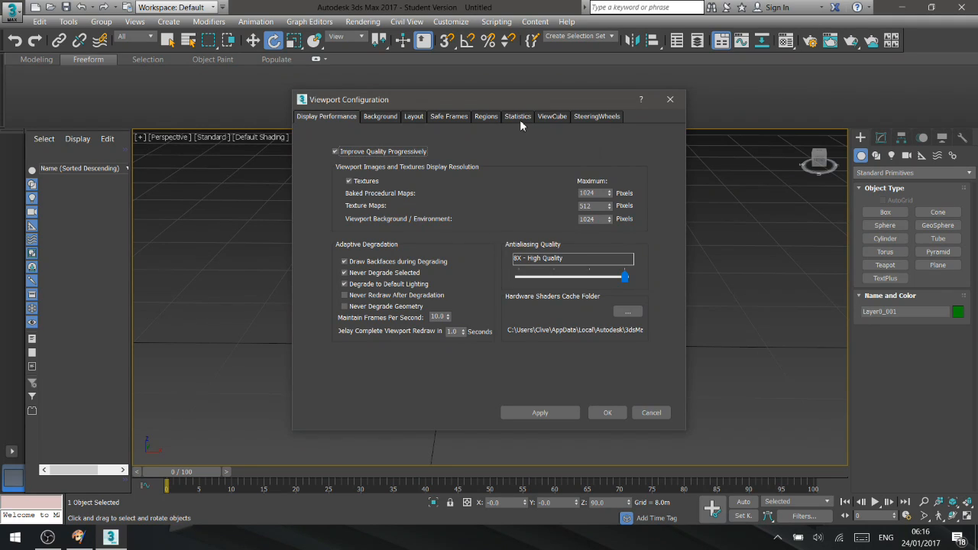
{"action": "left_click", "coordinate": [518, 117]}
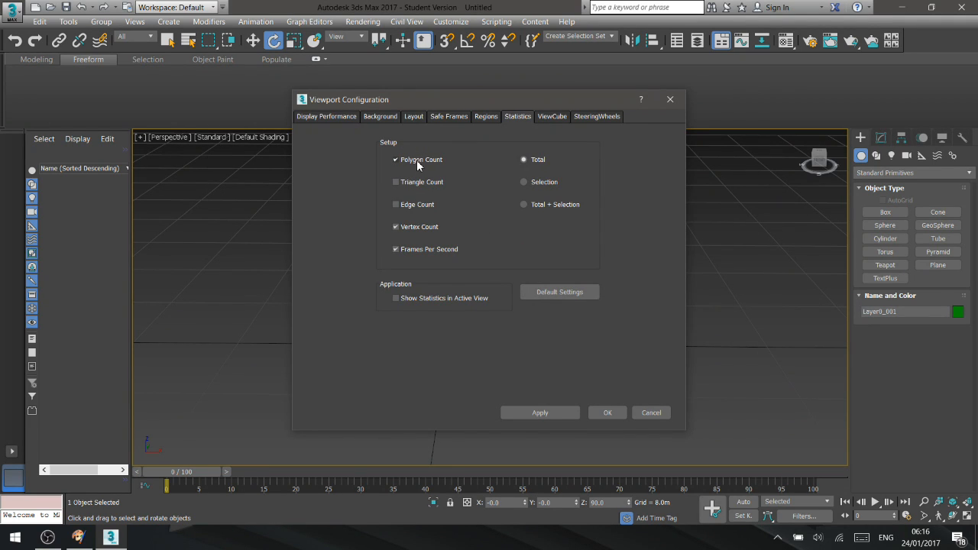
{"action": "left_click", "coordinate": [407, 203]}
{"action": "left_click", "coordinate": [418, 249]}
{"action": "left_click", "coordinate": [535, 181]}
{"action": "left_click", "coordinate": [423, 298]}
{"action": "left_click", "coordinate": [616, 414]}
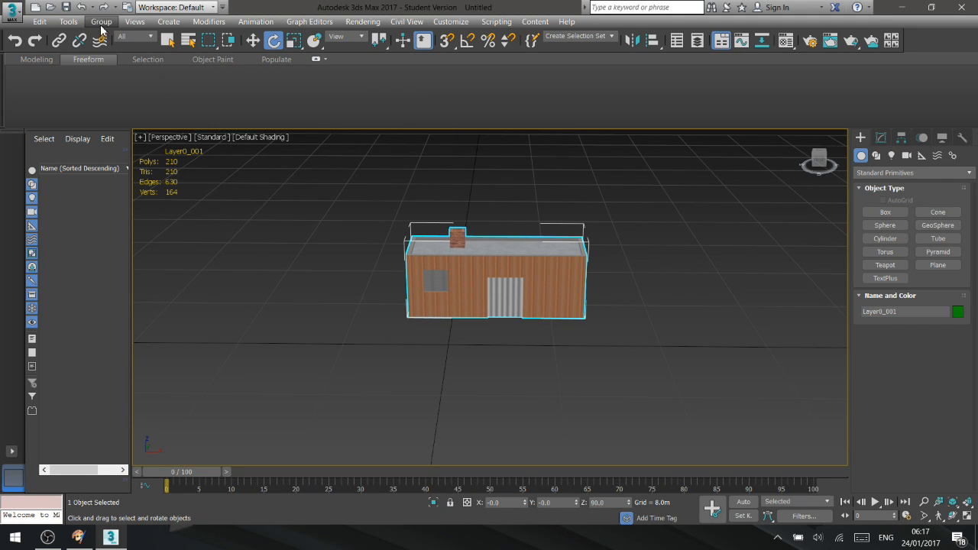
Check the scene's object list in the Scene Explorer, selecting the Layer0_001 object, and close the explorer.
{"action": "left_click", "coordinate": [70, 22]}
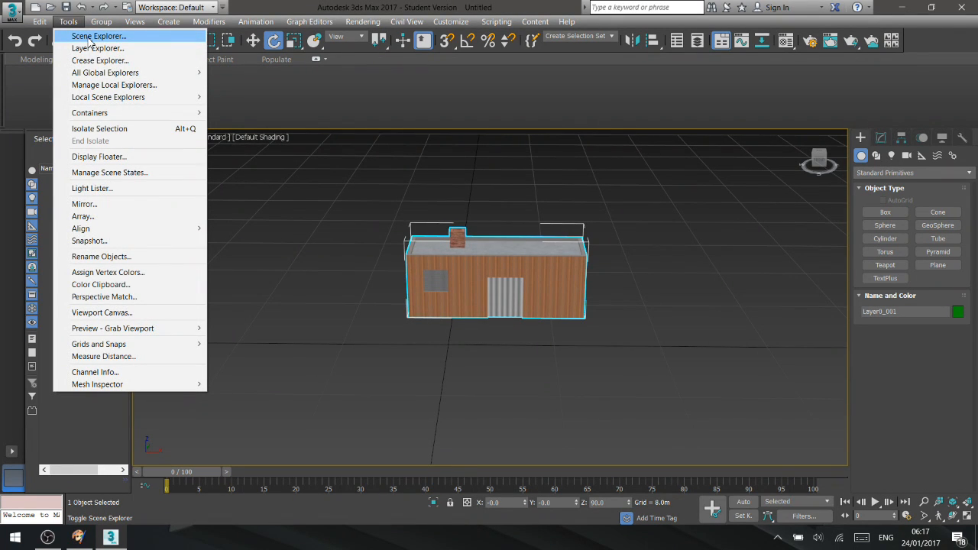
{"action": "left_click", "coordinate": [91, 37]}
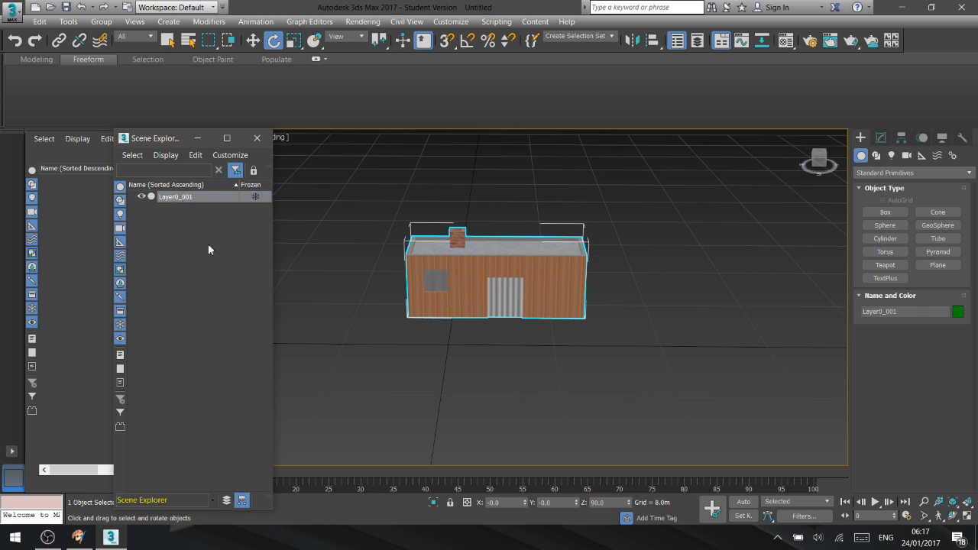
{"action": "left_click", "coordinate": [181, 198]}
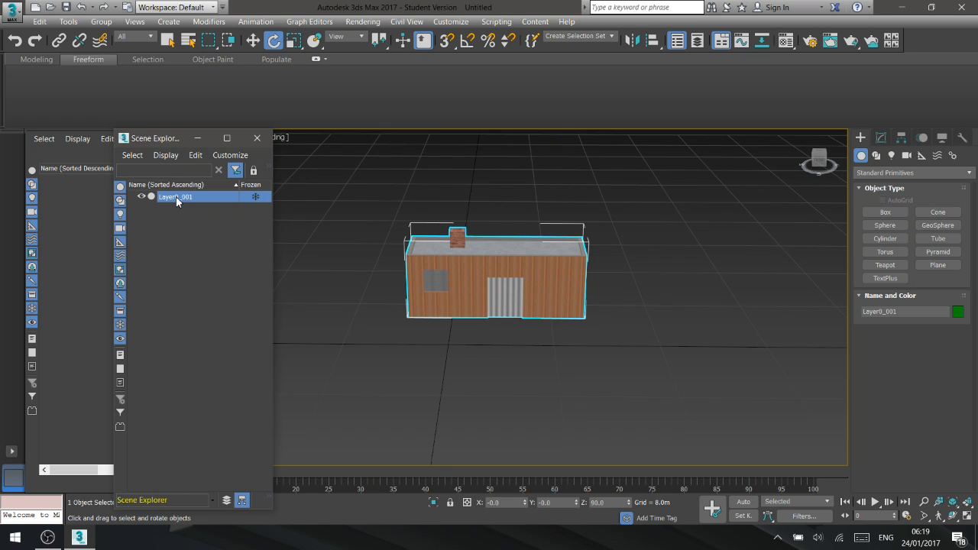
{"action": "left_click", "coordinate": [179, 222]}
{"action": "left_click", "coordinate": [185, 199]}
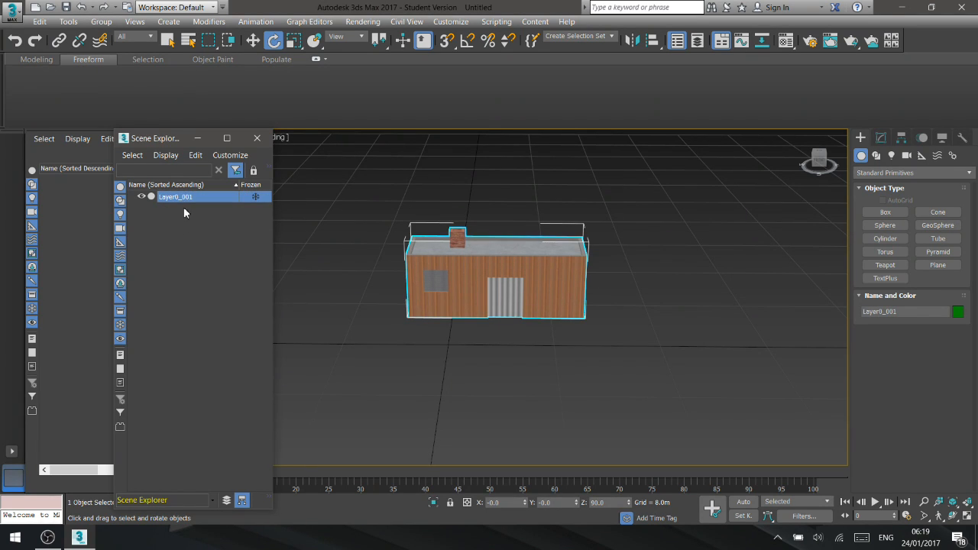
{"action": "left_click", "coordinate": [258, 139]}
Measure the building's overall X, Y and Z dimensions with the Measure utility.
{"action": "middle_click_drag", "start_coordinate": [480, 198], "coordinate": [505, 228]}
{"action": "scroll", "coordinate": [504, 225], "scroll_direction": "down", "scroll_amount": 5}
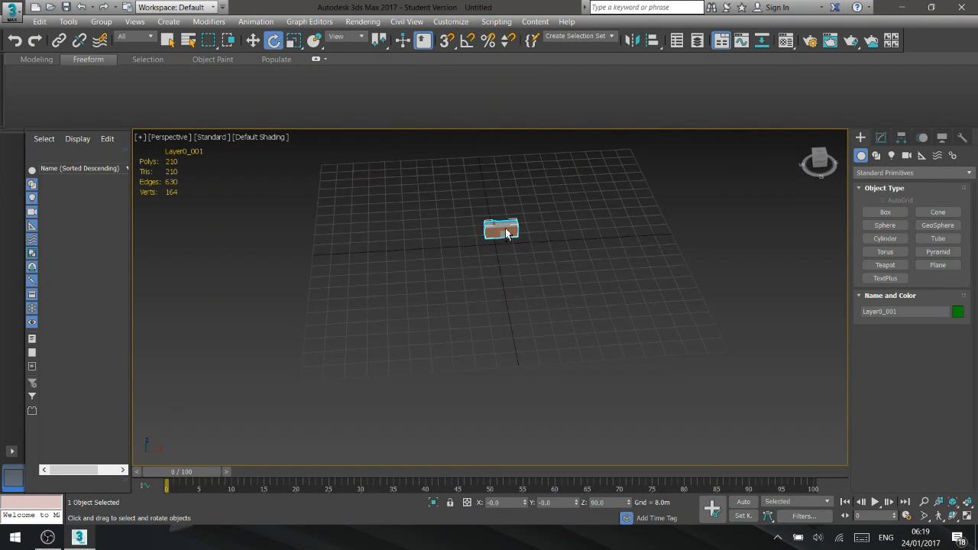
{"action": "scroll", "coordinate": [505, 228], "scroll_direction": "up", "scroll_amount": 6}
{"action": "scroll", "coordinate": [536, 256], "scroll_direction": "down", "scroll_amount": 3}
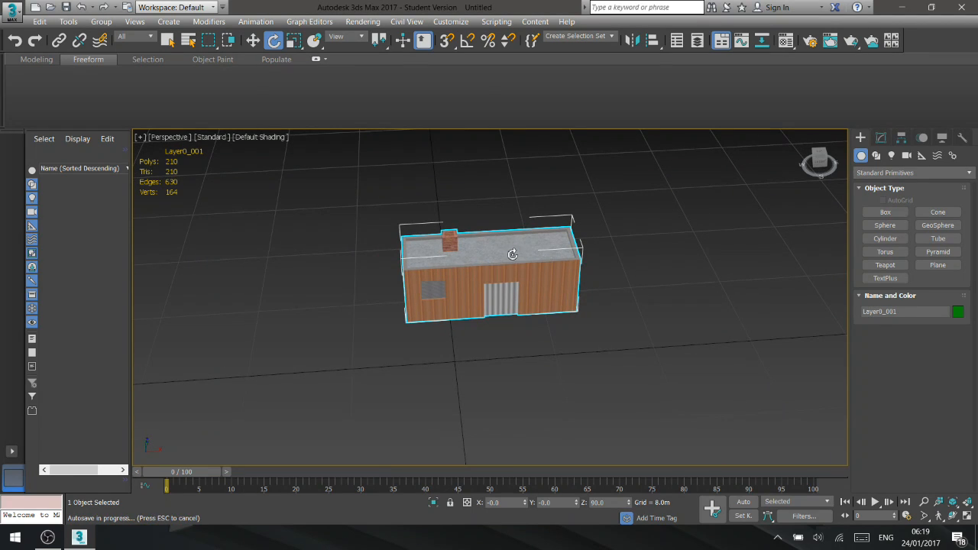
{"action": "middle_click_drag", "start_coordinate": [518, 251], "coordinate": [493, 266], "text": "alt"}
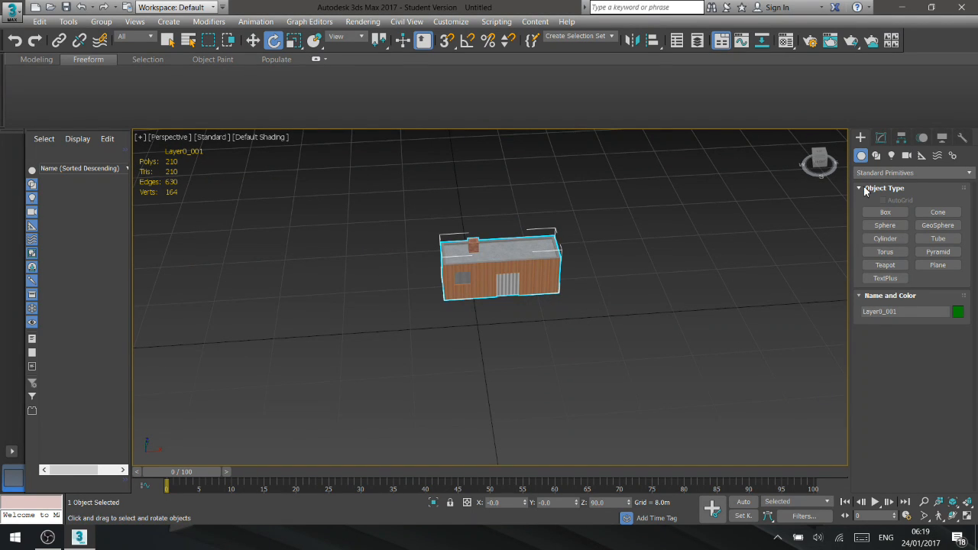
{"action": "left_click", "coordinate": [965, 145]}
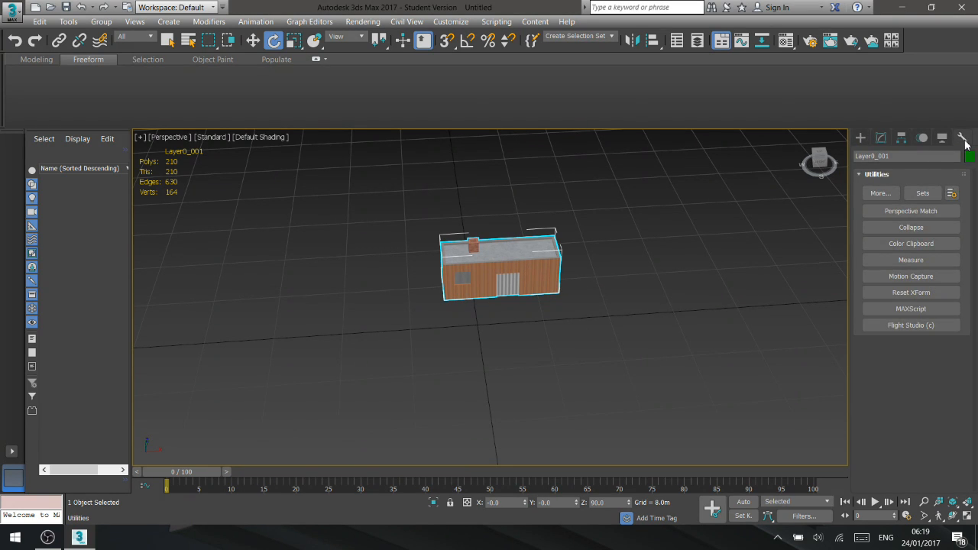
{"action": "left_click", "coordinate": [891, 257]}
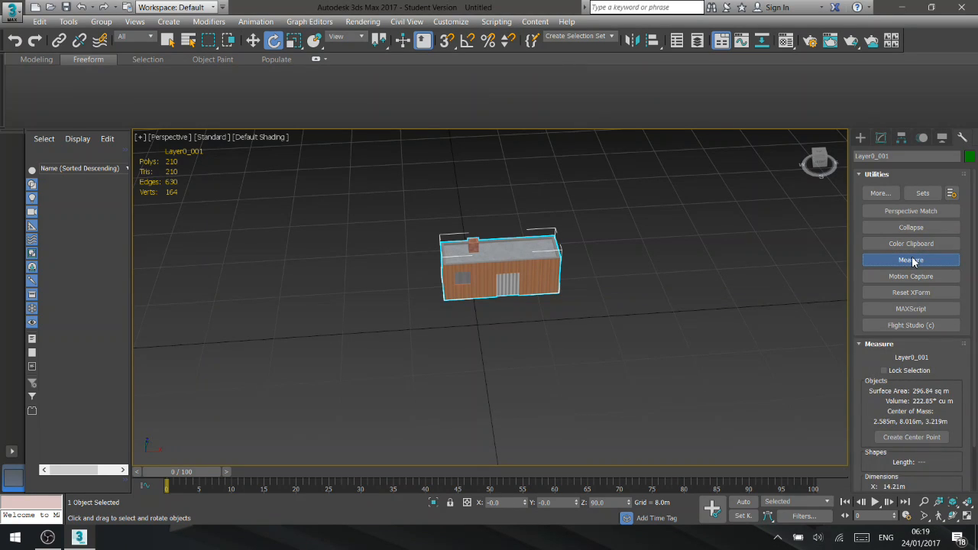
{"action": "scroll", "coordinate": [967, 412], "scroll_direction": "down", "scroll_amount": 2}
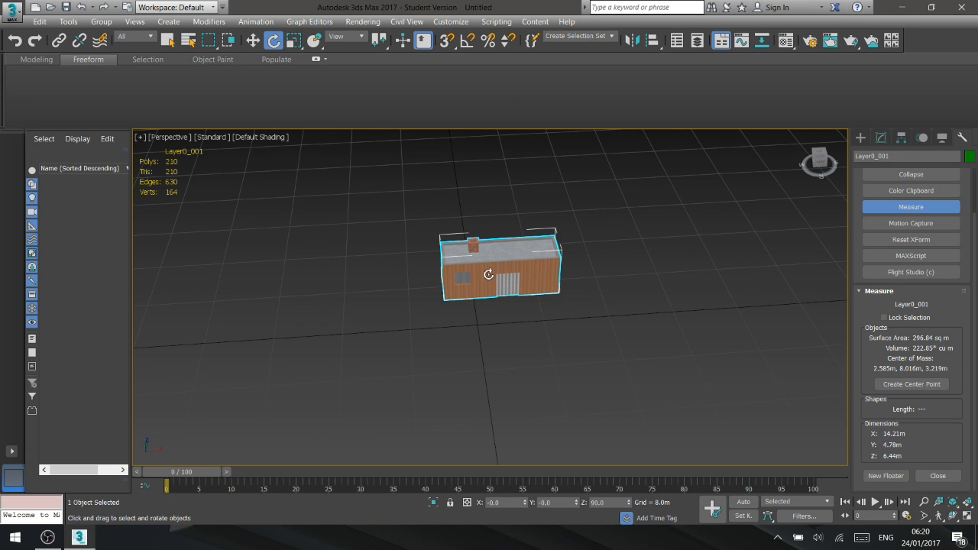
Rotate only the building's pivot, leaving its geometry in place, by setting the X rotation to 90 and the Z rotation to 0.
{"action": "middle_click_drag", "start_coordinate": [512, 284], "coordinate": [494, 309]}
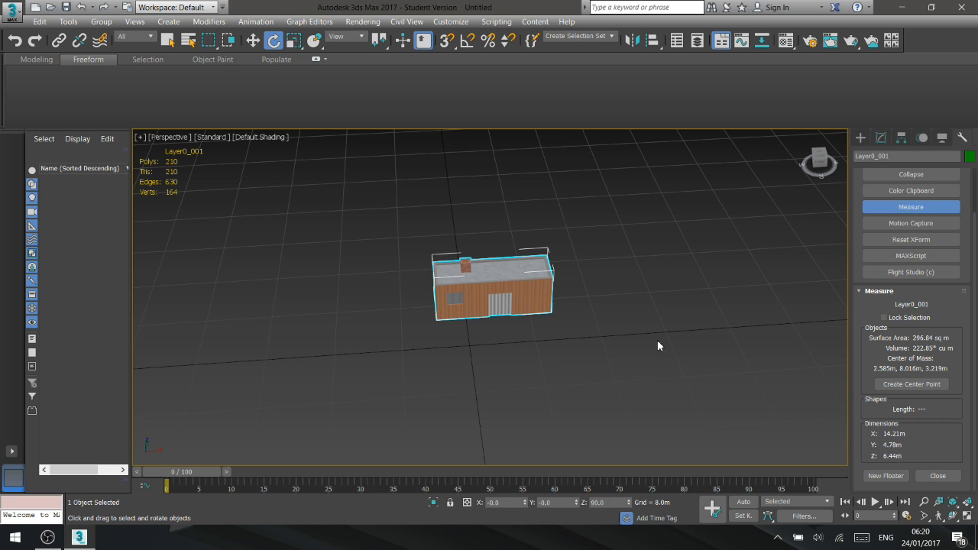
{"action": "left_click", "coordinate": [901, 138]}
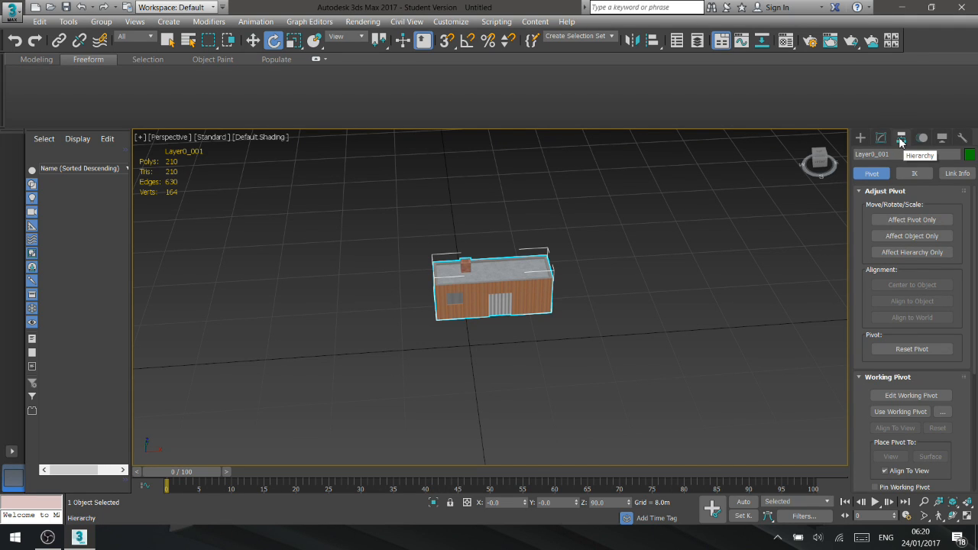
{"action": "left_click", "coordinate": [916, 220]}
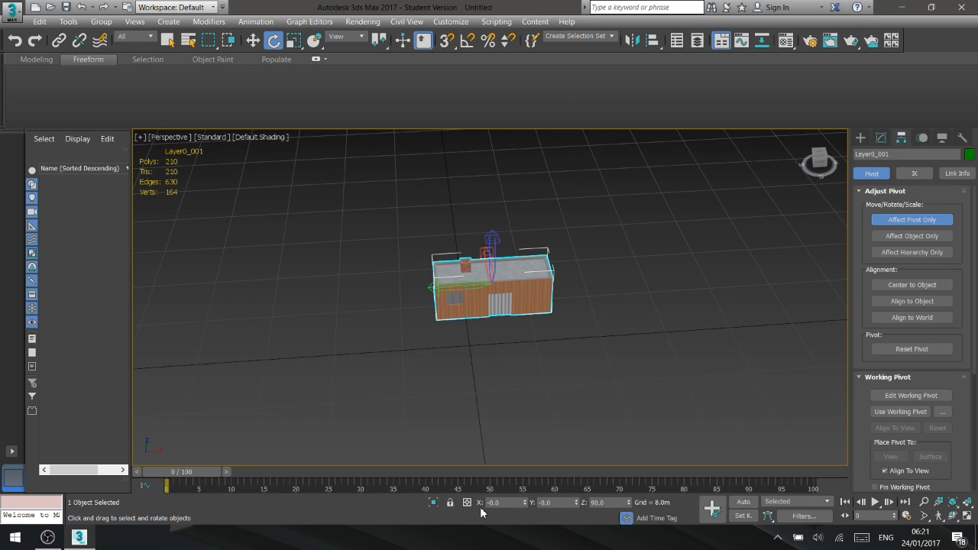
{"action": "left_click", "coordinate": [610, 502]}
{"action": "left_click_drag", "start_coordinate": [518, 503], "coordinate": [475, 505]}
{"action": "type", "text": "90"}
{"action": "key", "text": "Return"}
{"action": "left_click", "coordinate": [564, 505]}
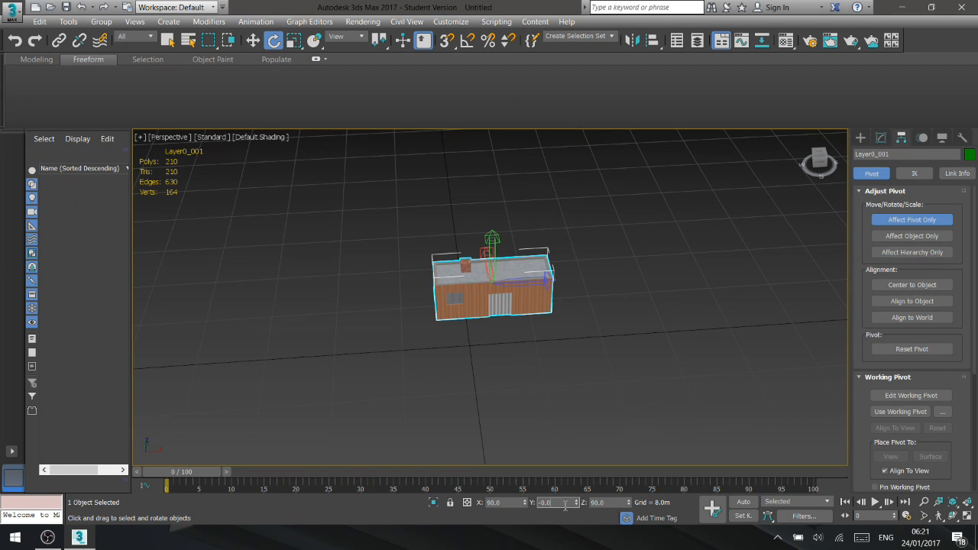
{"action": "left_click", "coordinate": [611, 502]}
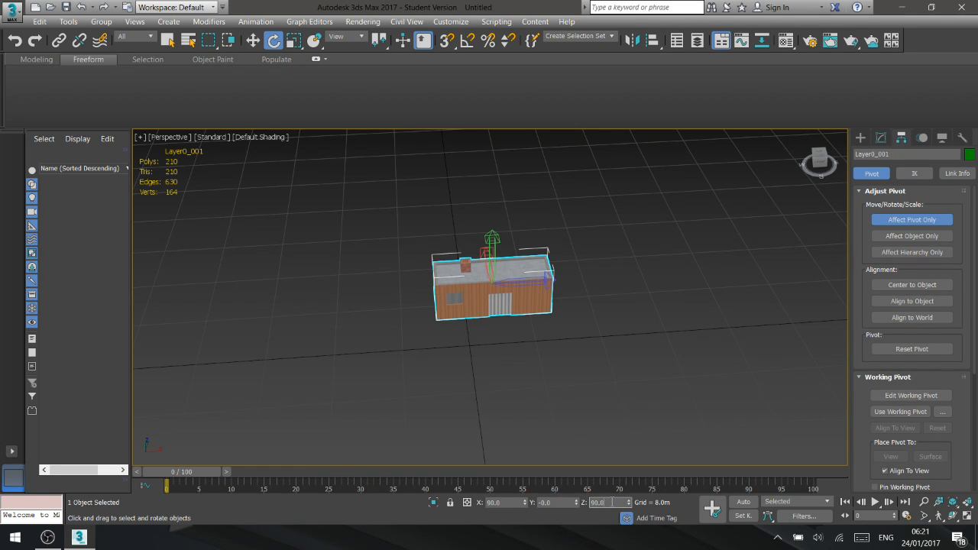
{"action": "type", "text": "0"}
{"action": "left_click", "coordinate": [562, 505]}
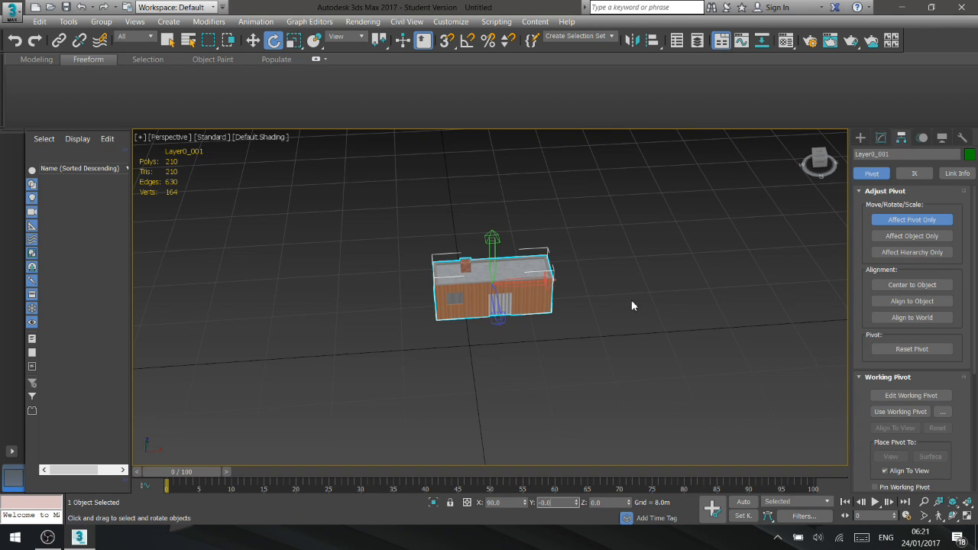
{"action": "mouse_move", "coordinate": [618, 284]}
{"action": "middle_mouse_down", "text": "alt"}
{"action": "mouse_move", "coordinate": [563, 292]}
{"action": "mouse_move", "coordinate": [523, 262]}
{"action": "mouse_move", "coordinate": [563, 277]}
{"action": "mouse_move", "coordinate": [616, 268]}
{"action": "mouse_move", "coordinate": [563, 273]}
{"action": "mouse_move", "coordinate": [603, 286]}
{"action": "middle_mouse_up", "text": "alt"}
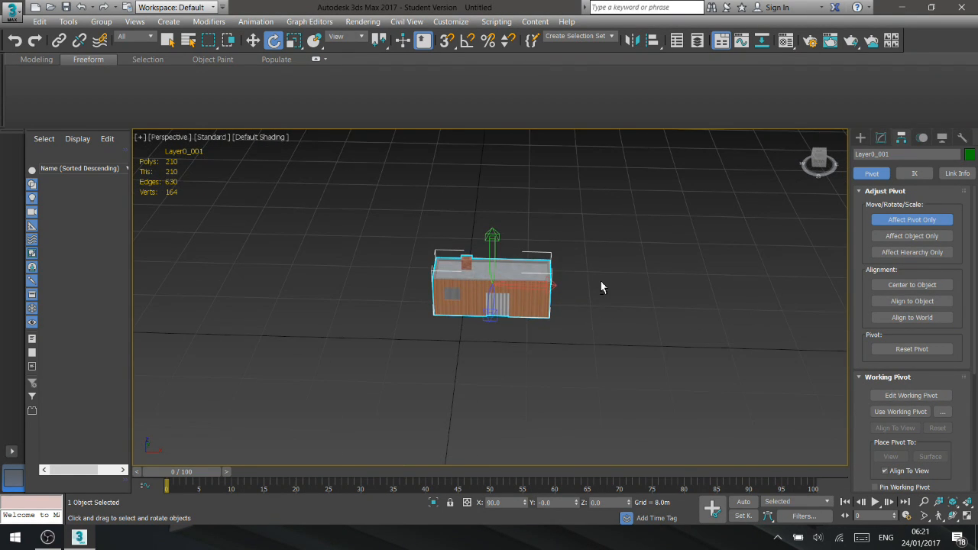
Add an Unwrap UVW modifier to the building and expand its sub-object levels.
{"action": "left_click", "coordinate": [880, 139]}
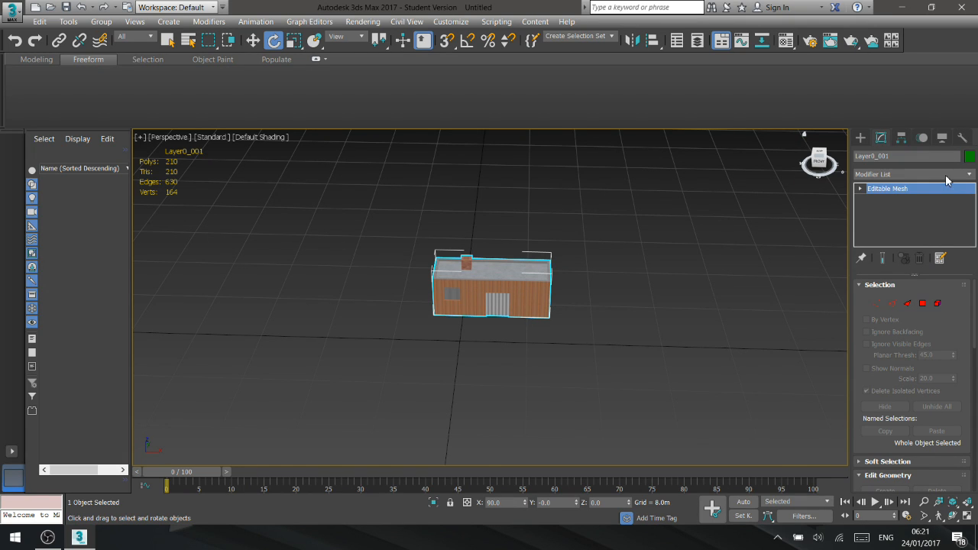
{"action": "left_click", "coordinate": [969, 175]}
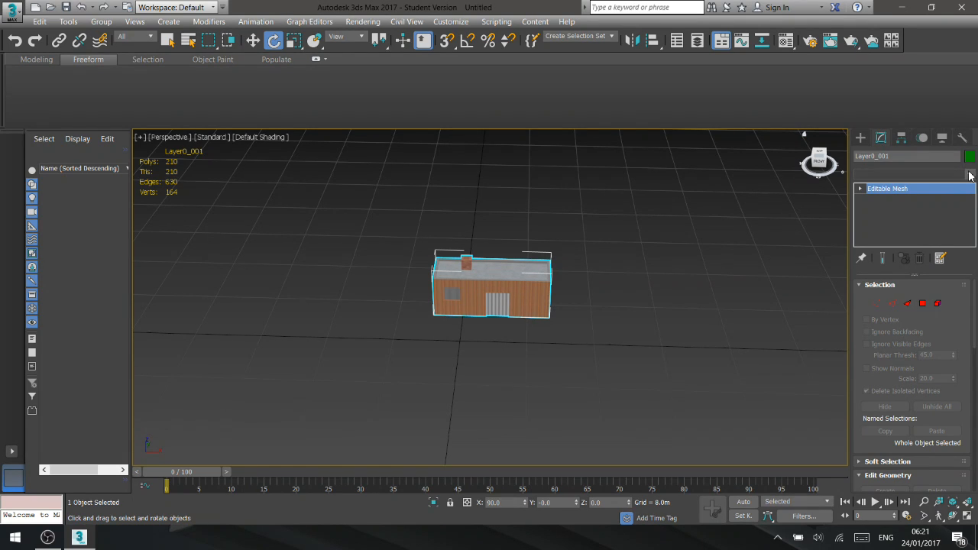
{"action": "left_click_drag", "start_coordinate": [971, 211], "coordinate": [971, 446]}
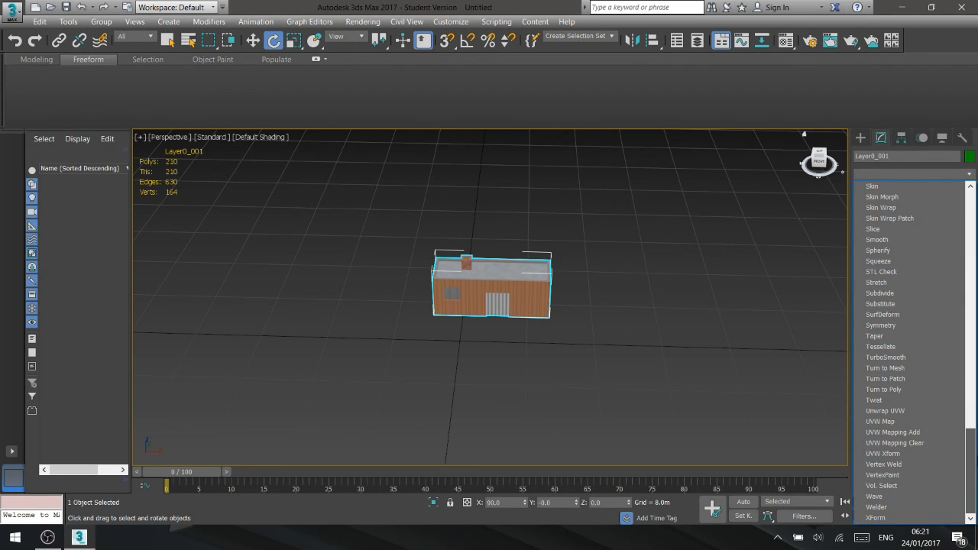
{"action": "left_click", "coordinate": [887, 411]}
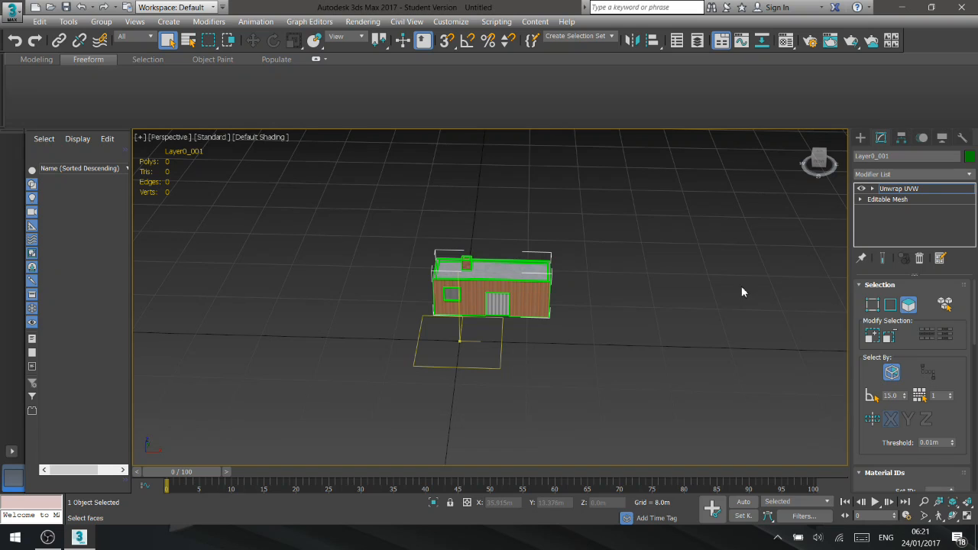
{"action": "left_click", "coordinate": [872, 189]}
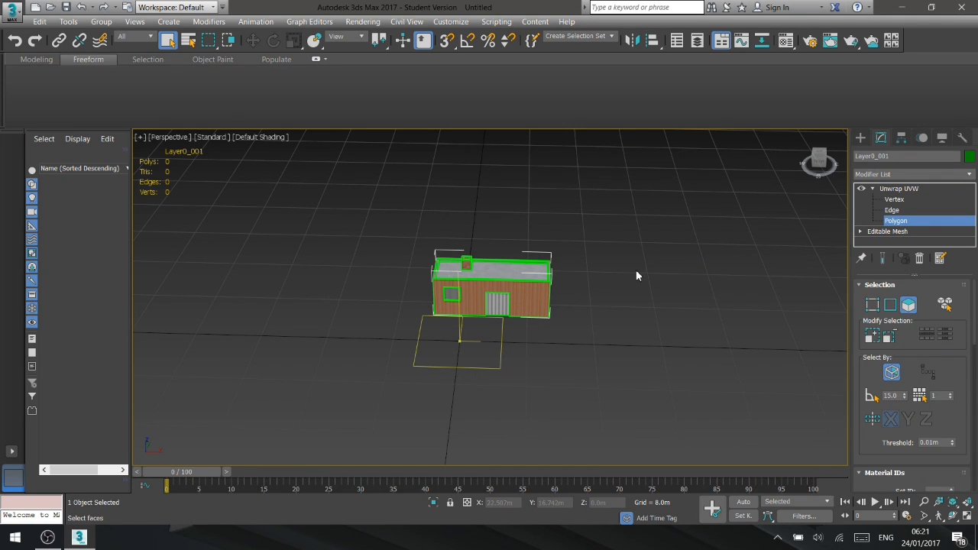
Set the Unwrap UVW map channel to 3 and move the existing UVs to that channel.
{"action": "left_click_drag", "start_coordinate": [974, 299], "coordinate": [972, 393]}
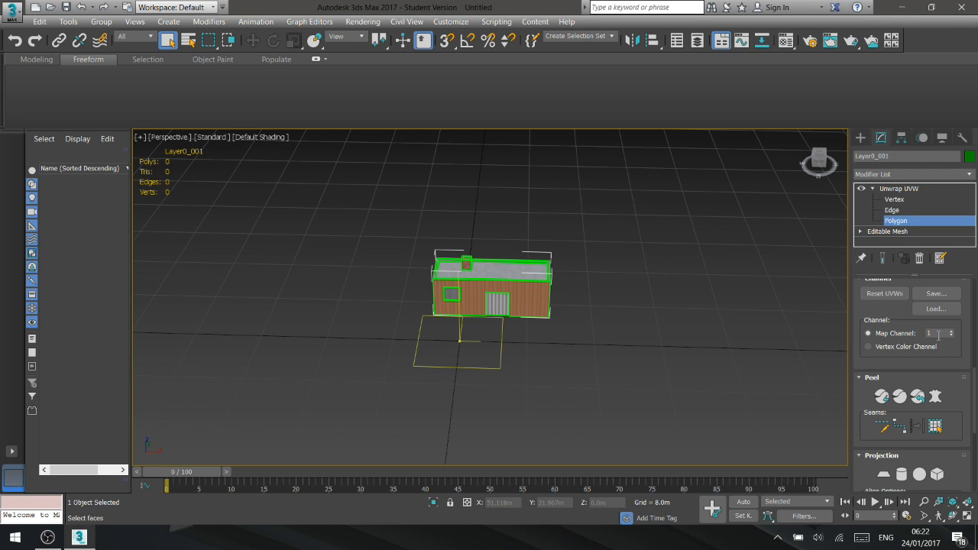
{"action": "left_click", "coordinate": [939, 334]}
{"action": "type", "text": "3"}
{"action": "key", "text": "Return"}
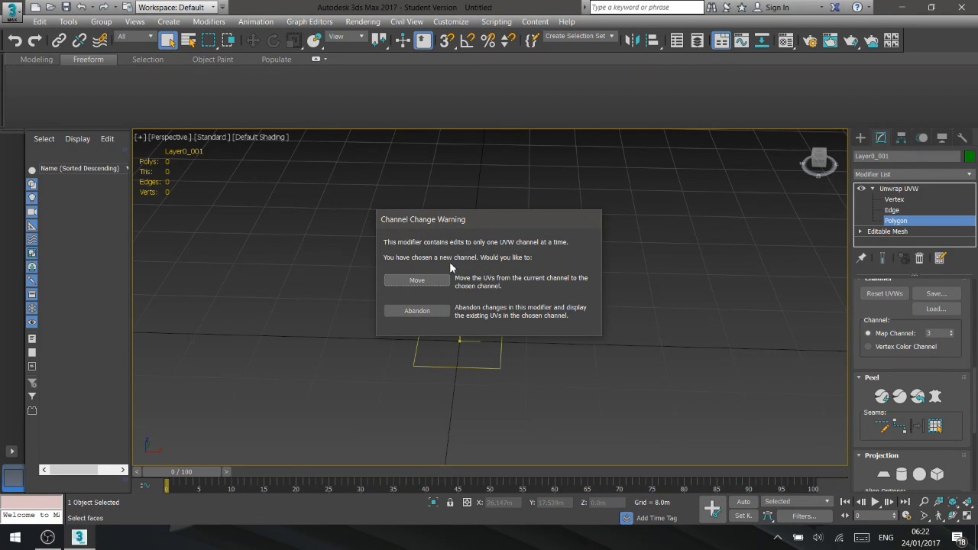
{"action": "left_click", "coordinate": [415, 280]}
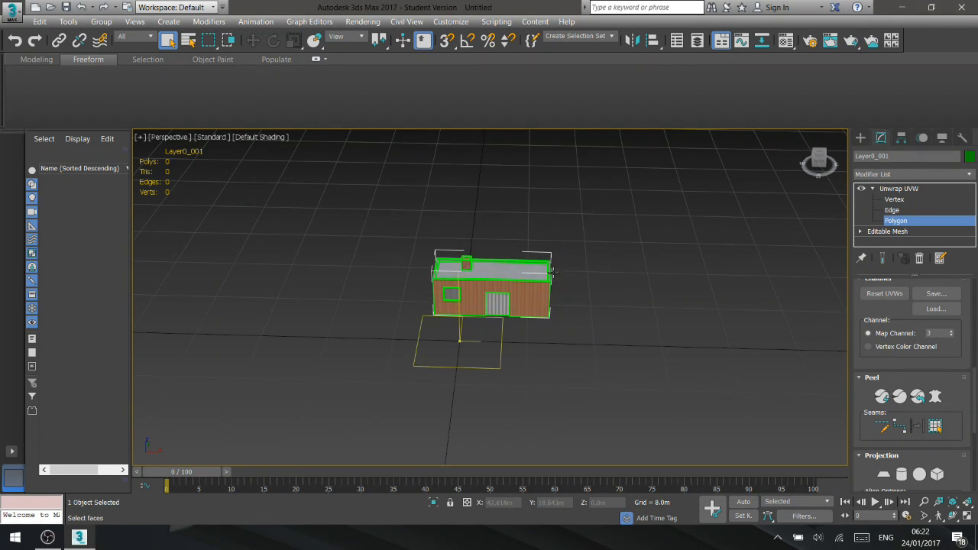
Apply Flatten Mapping to the building's UVs with an increased spacing, and close the UV editor.
{"action": "left_click_drag", "start_coordinate": [975, 409], "coordinate": [977, 355]}
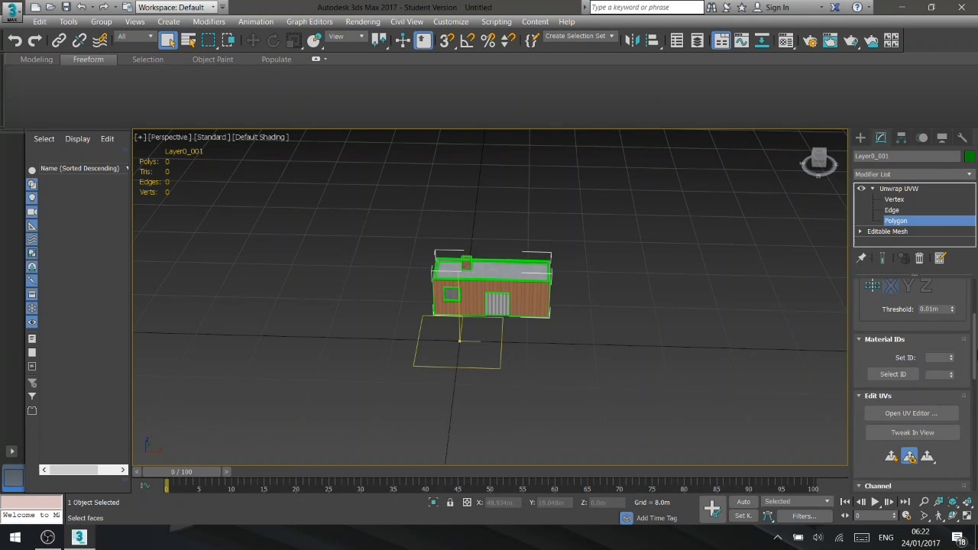
{"action": "scroll", "coordinate": [921, 314], "scroll_direction": "down", "scroll_amount": 3}
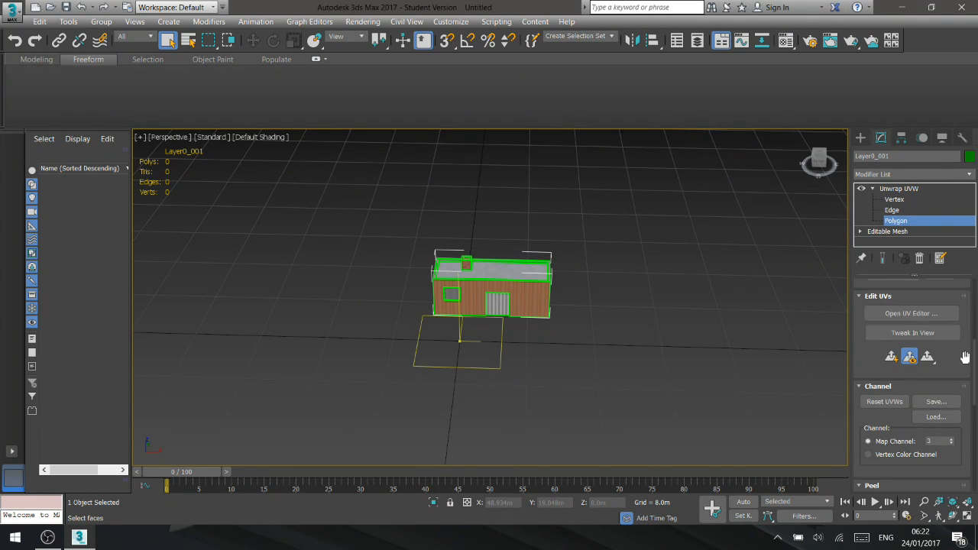
{"action": "left_click", "coordinate": [929, 314]}
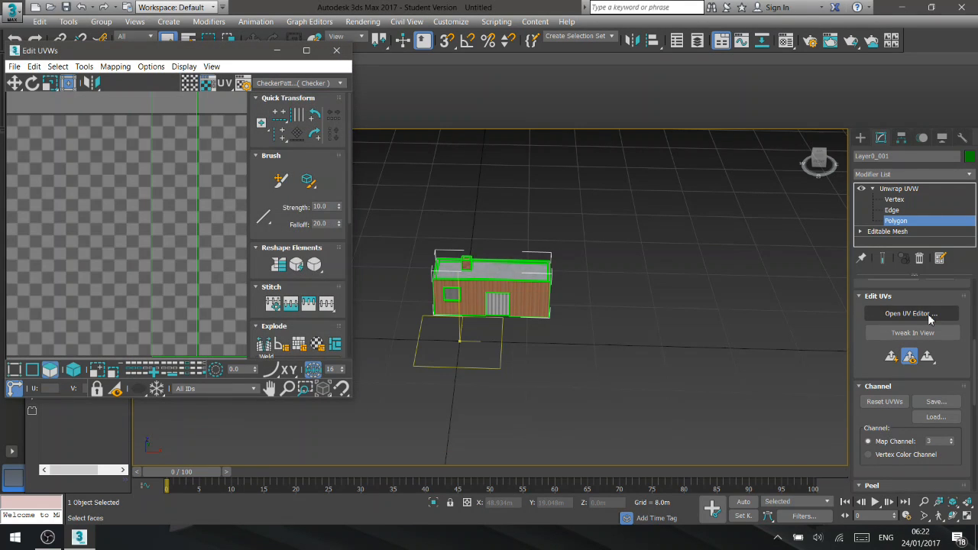
{"action": "left_click_drag", "start_coordinate": [202, 55], "coordinate": [221, 53]}
{"action": "left_click", "coordinate": [133, 65]}
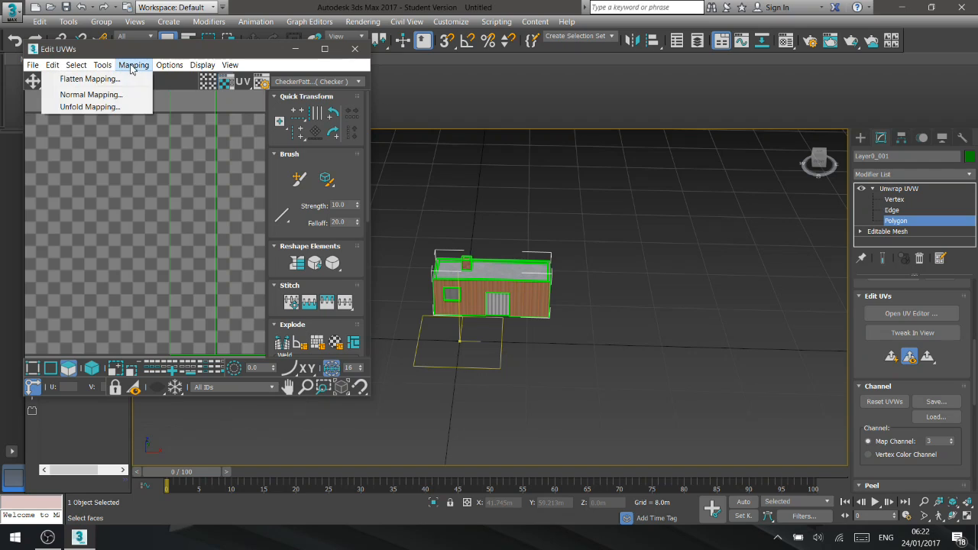
{"action": "left_click", "coordinate": [113, 79]}
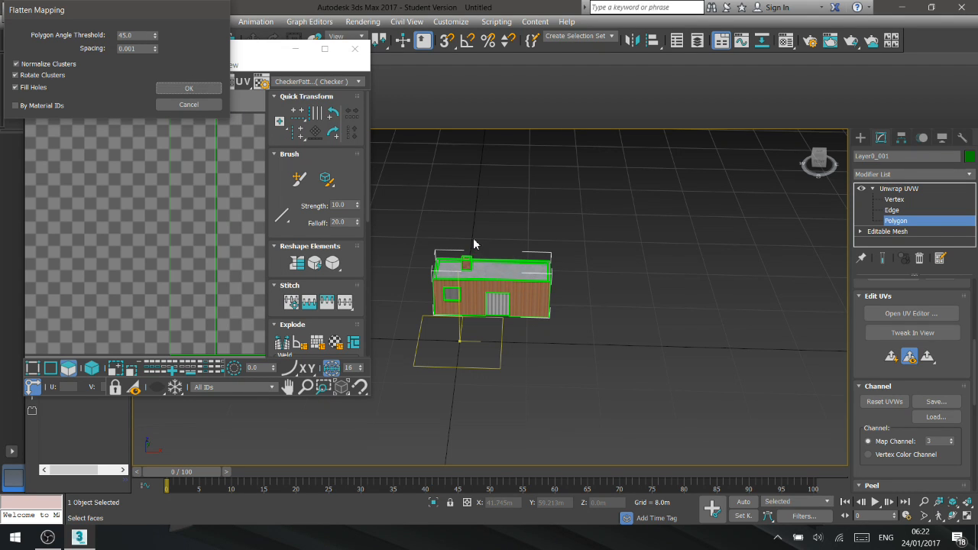
{"action": "left_click", "coordinate": [134, 49]}
{"action": "type", "text": "2"}
{"action": "left_click", "coordinate": [201, 89]}
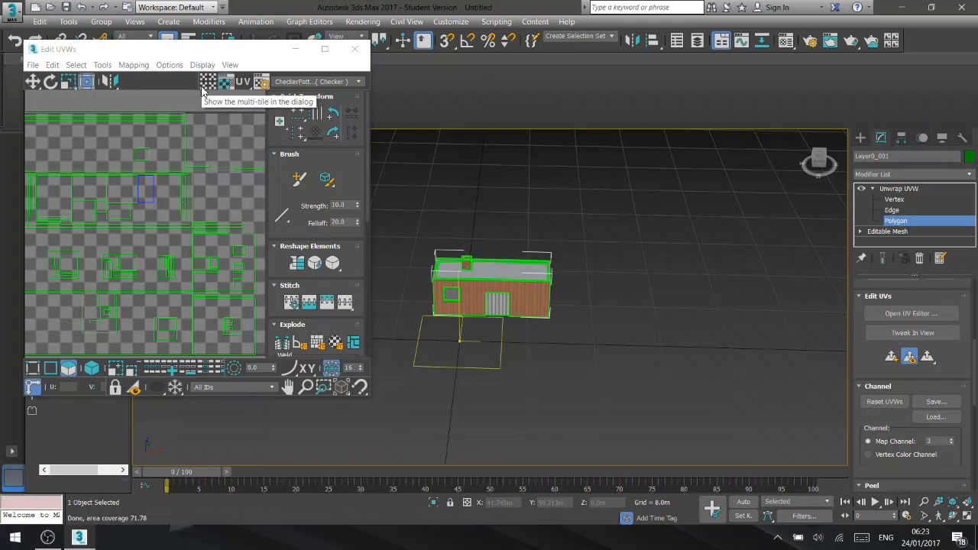
{"action": "left_click", "coordinate": [356, 51]}
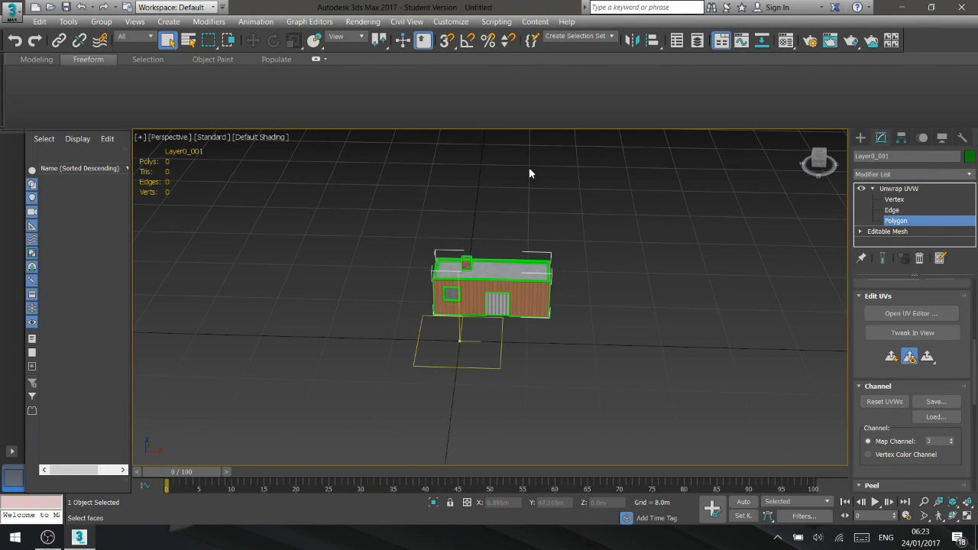
Change the production renderer to Scanline Renderer and close the render setup.
{"action": "left_click", "coordinate": [364, 23]}
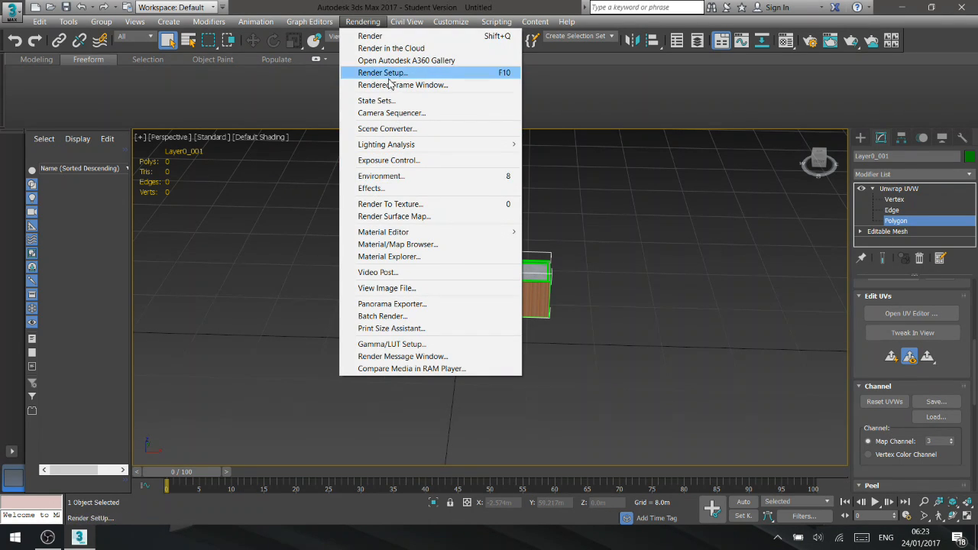
{"action": "left_click", "coordinate": [388, 74]}
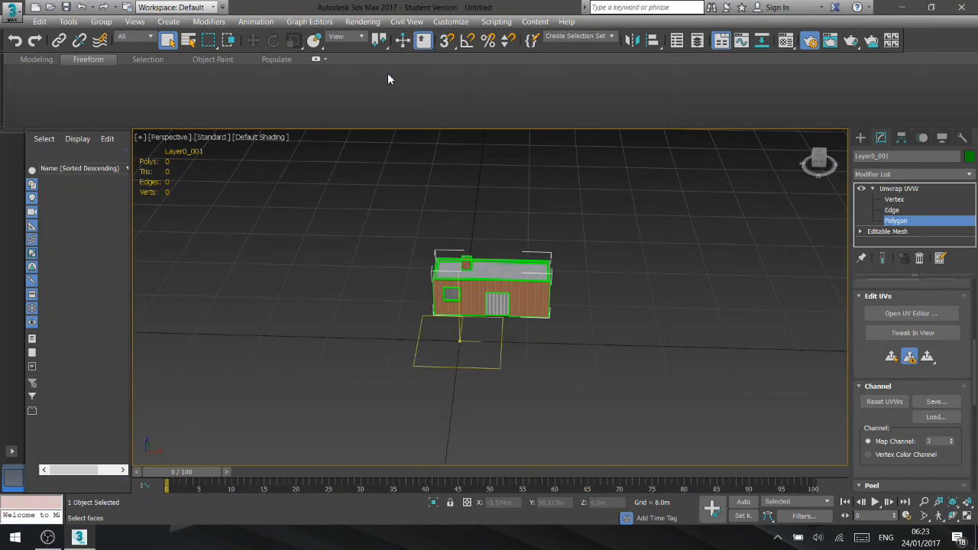
{"action": "left_click_drag", "start_coordinate": [544, 90], "coordinate": [696, 58]}
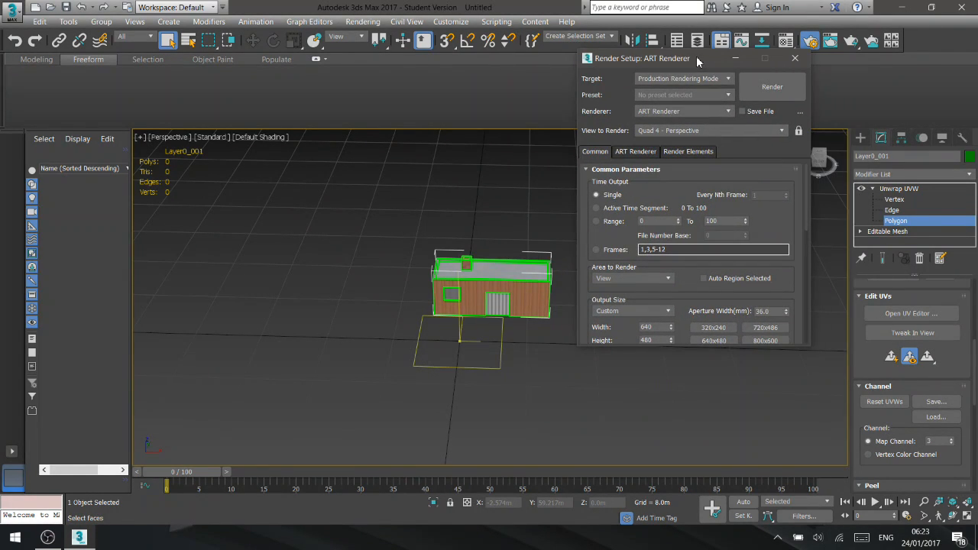
{"action": "left_click", "coordinate": [728, 113]}
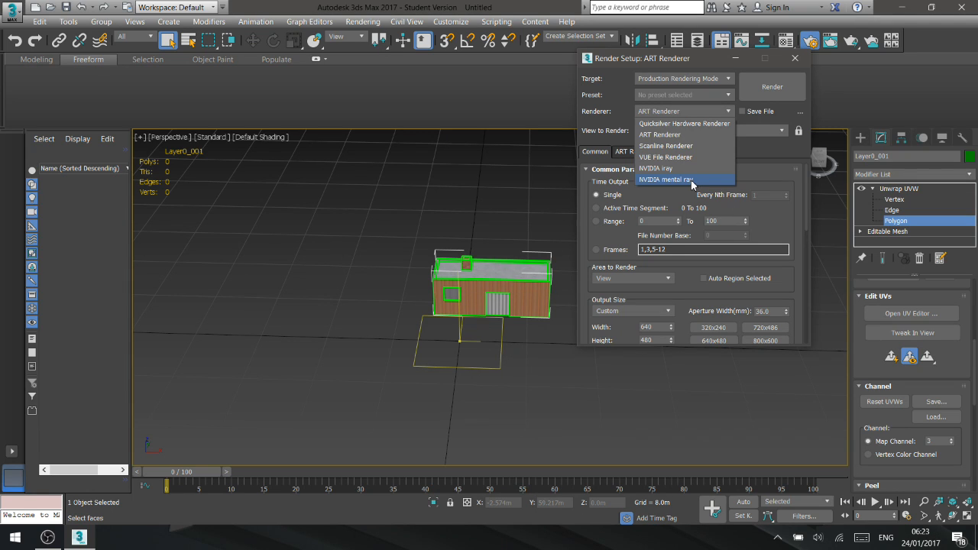
{"action": "left_click", "coordinate": [684, 147]}
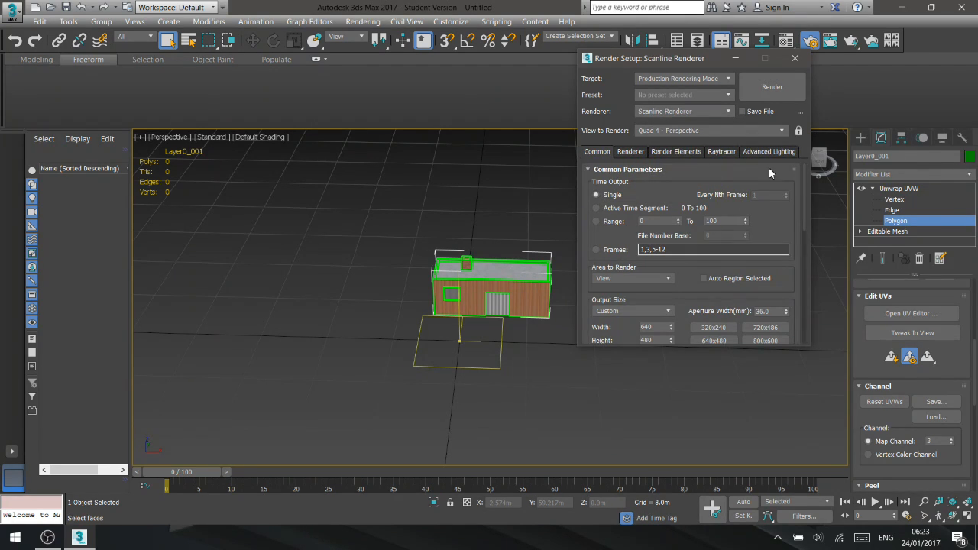
{"action": "left_click", "coordinate": [795, 61]}
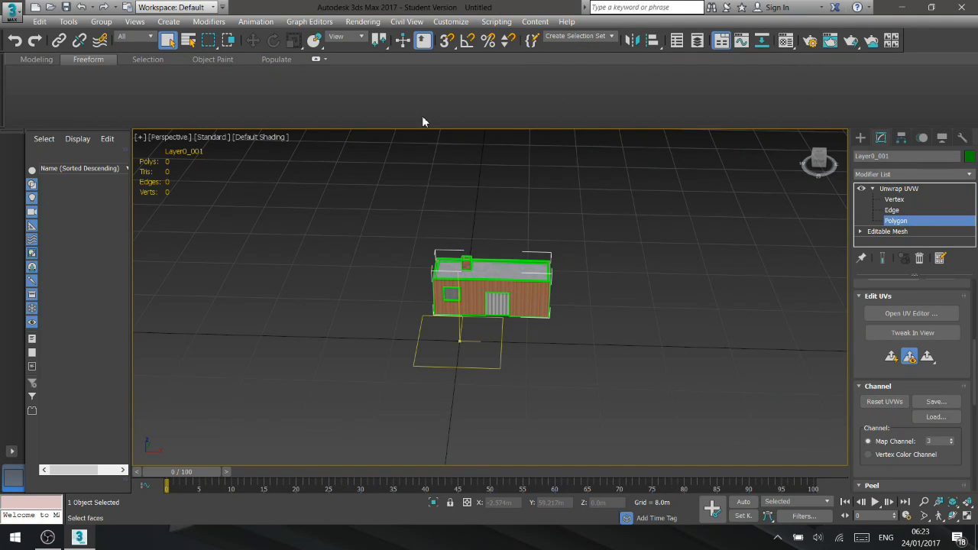
Open Render To Texture for the building and add a DiffuseMap output element sized 1024x1024.
{"action": "left_click", "coordinate": [363, 22]}
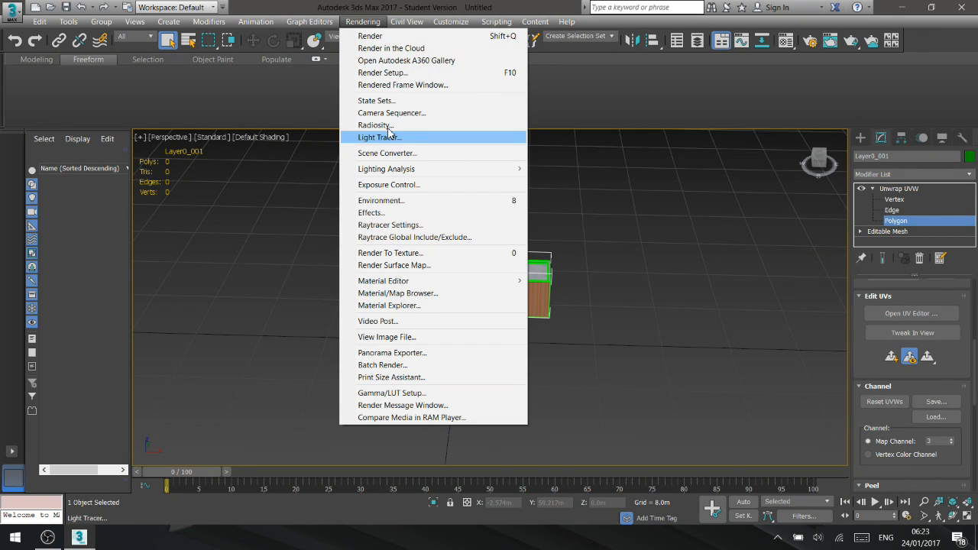
{"action": "left_click", "coordinate": [405, 253]}
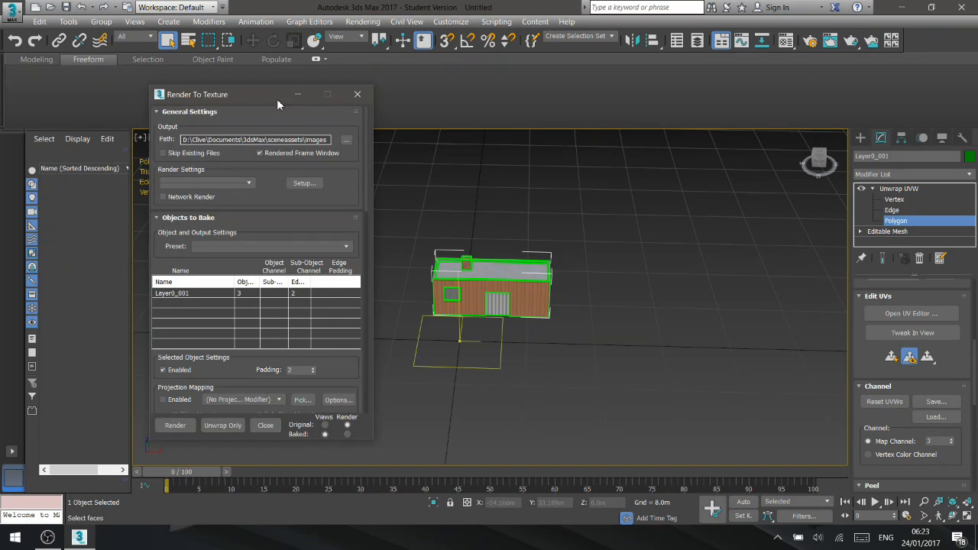
{"action": "left_click_drag", "start_coordinate": [261, 94], "coordinate": [167, 81]}
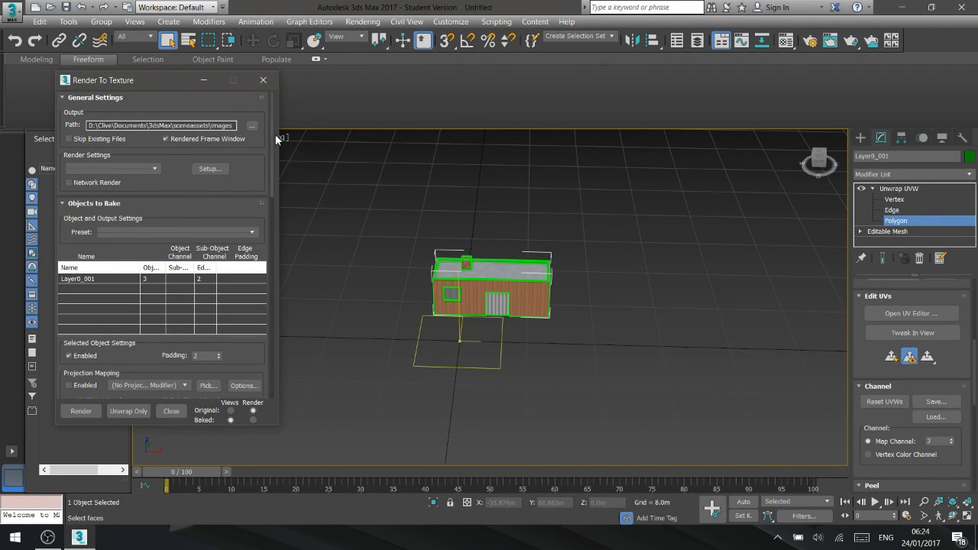
{"action": "left_click_drag", "start_coordinate": [271, 141], "coordinate": [265, 223]}
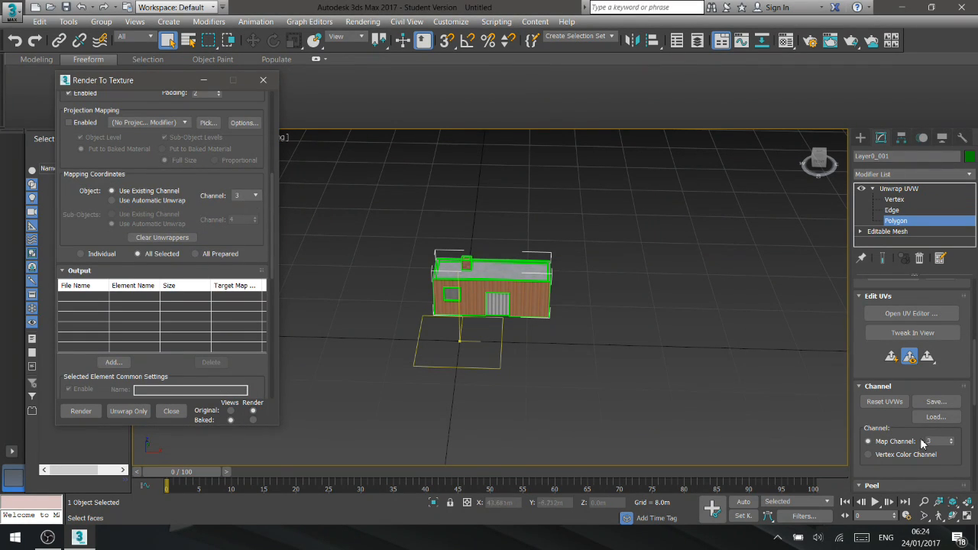
{"action": "left_click_drag", "start_coordinate": [270, 194], "coordinate": [270, 236]}
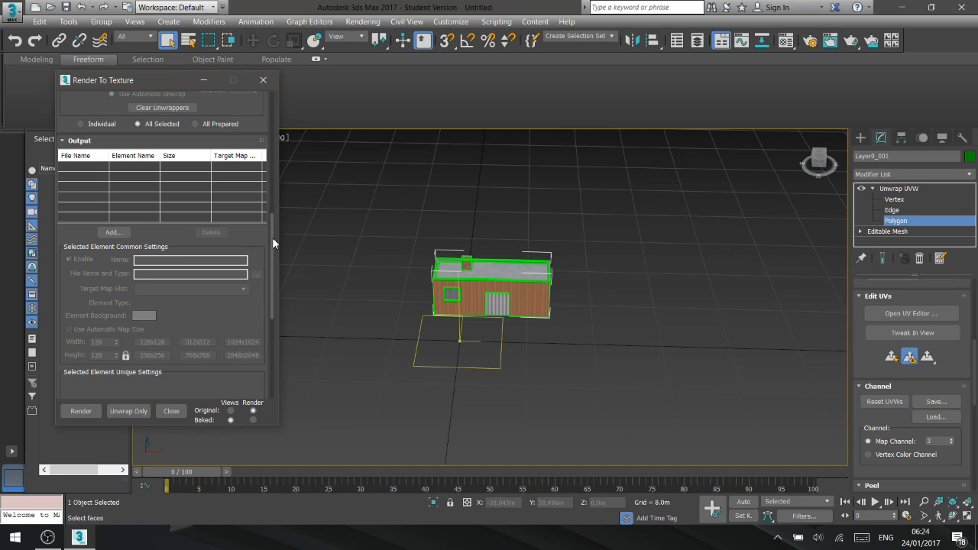
{"action": "left_click", "coordinate": [119, 234]}
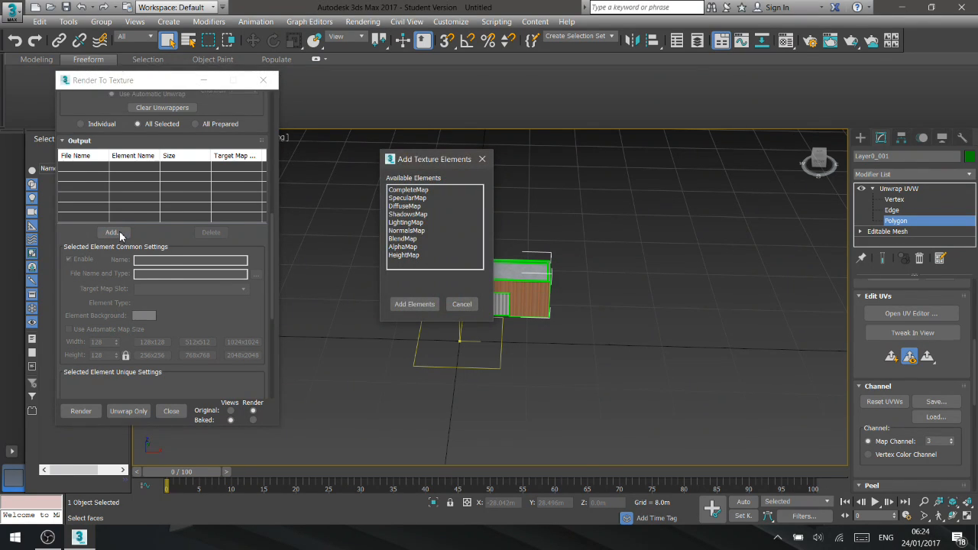
{"action": "left_click_drag", "start_coordinate": [422, 162], "coordinate": [350, 156]}
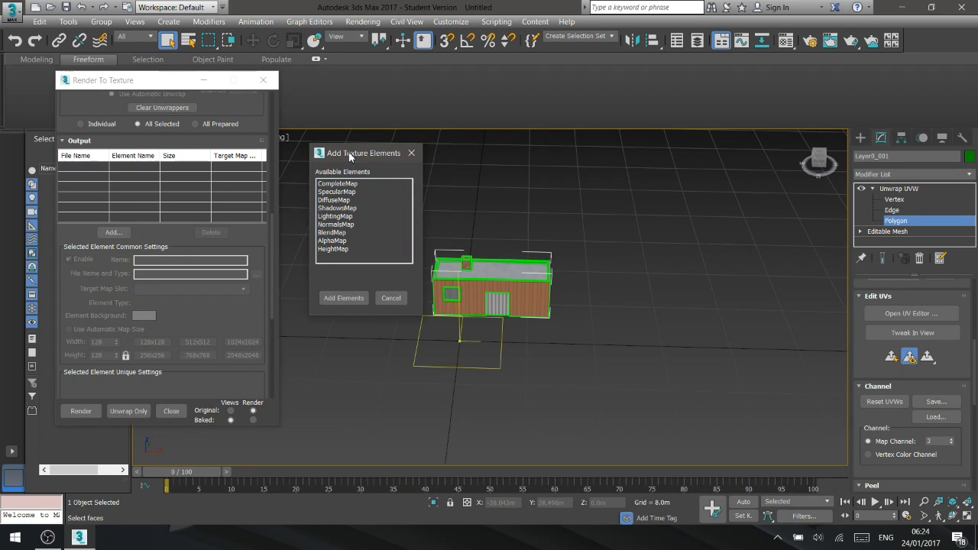
{"action": "left_click", "coordinate": [336, 200]}
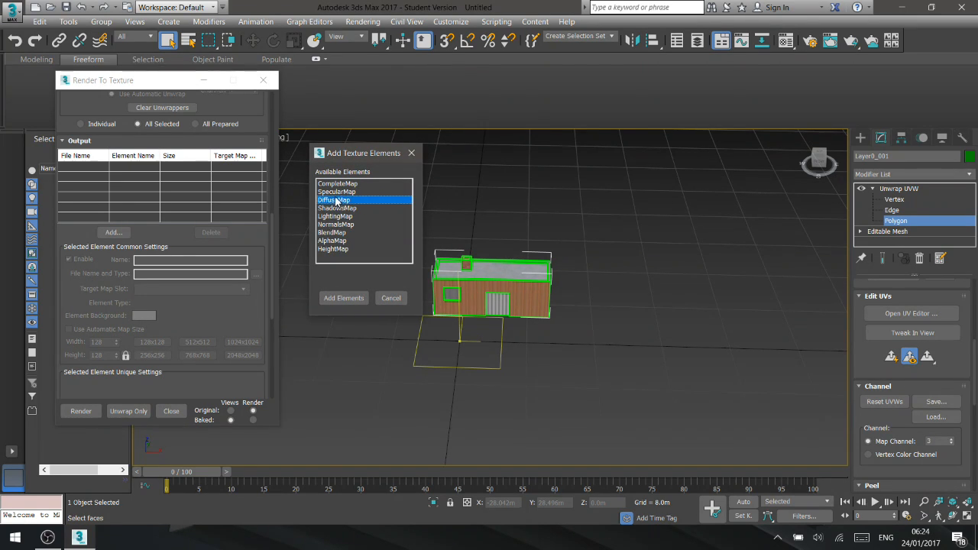
{"action": "left_click", "coordinate": [343, 298]}
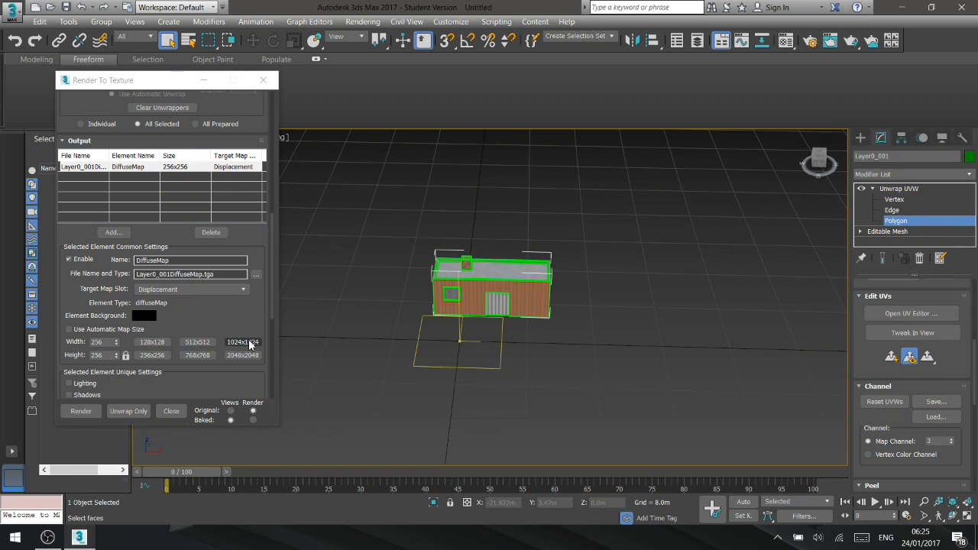
{"action": "left_click", "coordinate": [249, 341]}
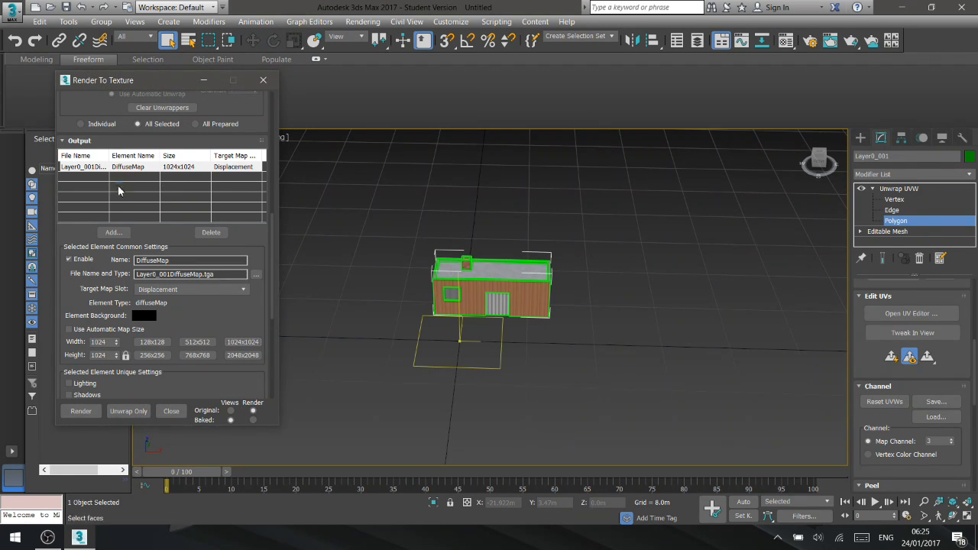
Add a LightingMap output element and set its size to 1024x1024.
{"action": "left_click", "coordinate": [158, 291]}
{"action": "left_click", "coordinate": [157, 291]}
{"action": "left_click", "coordinate": [112, 233]}
{"action": "left_click", "coordinate": [337, 218]}
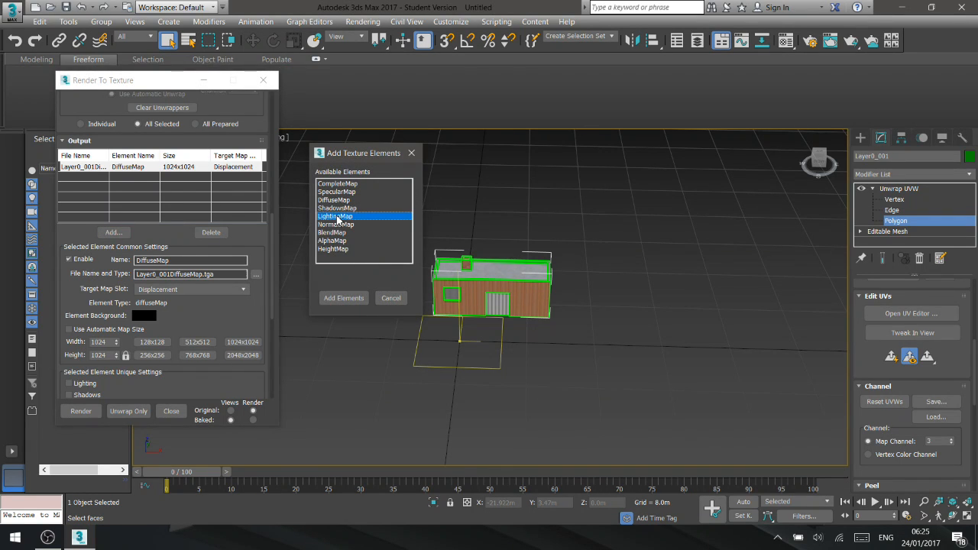
{"action": "left_click", "coordinate": [344, 299]}
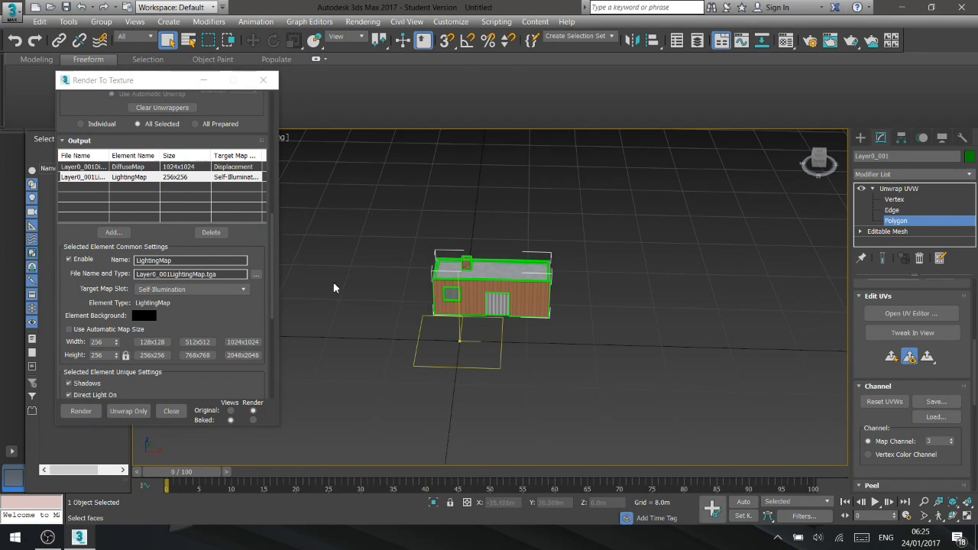
{"action": "left_click", "coordinate": [245, 343]}
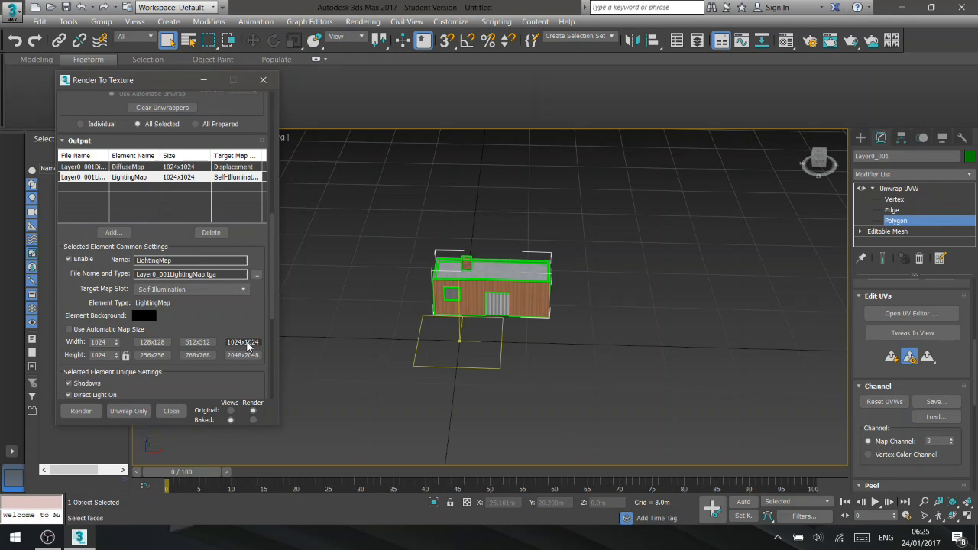
Add a SpecularMap output element and set its size to 1024x1024.
{"action": "left_click", "coordinate": [110, 232]}
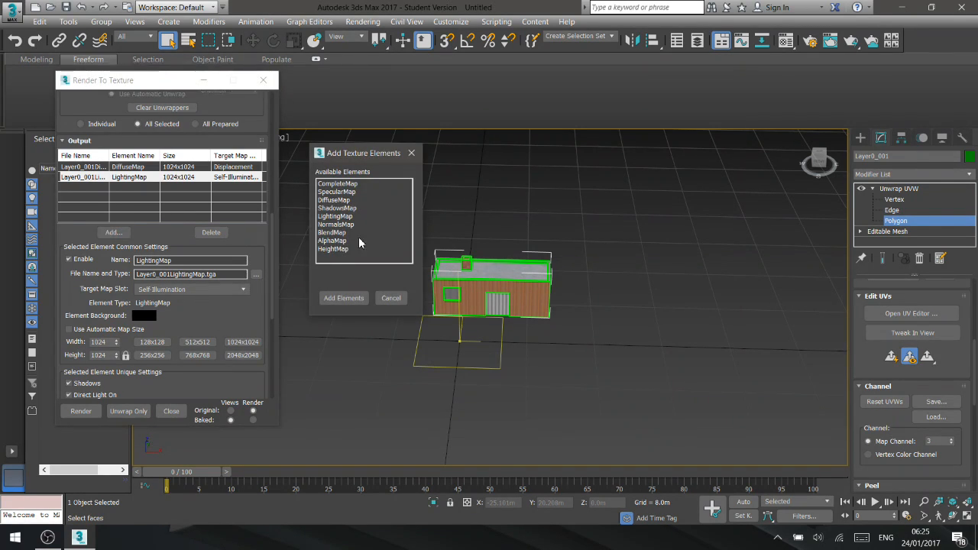
{"action": "left_click", "coordinate": [334, 193]}
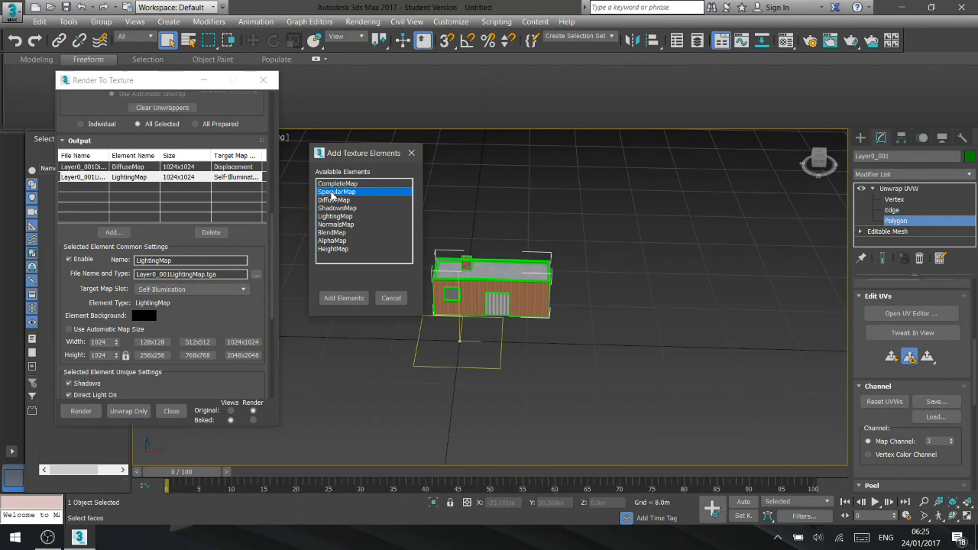
{"action": "left_click", "coordinate": [340, 298]}
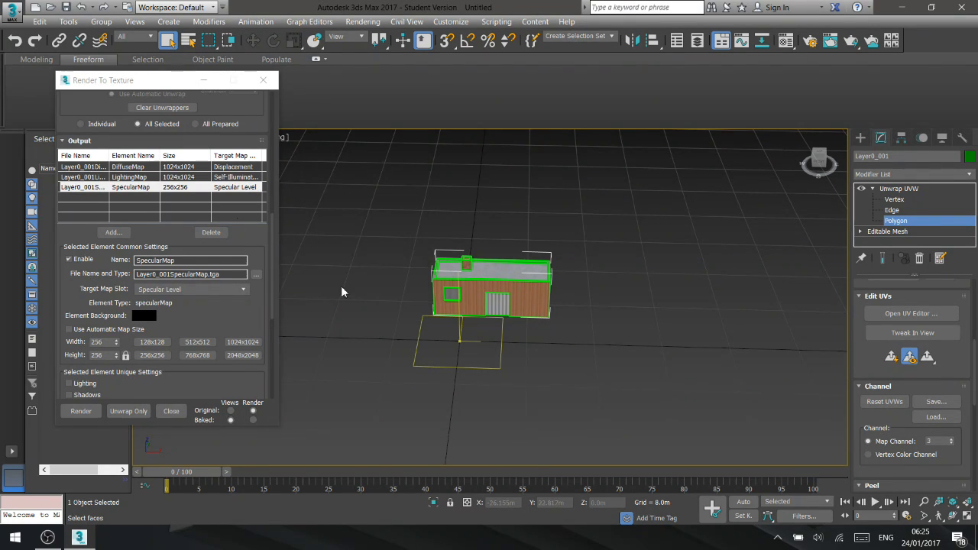
{"action": "left_click", "coordinate": [241, 342]}
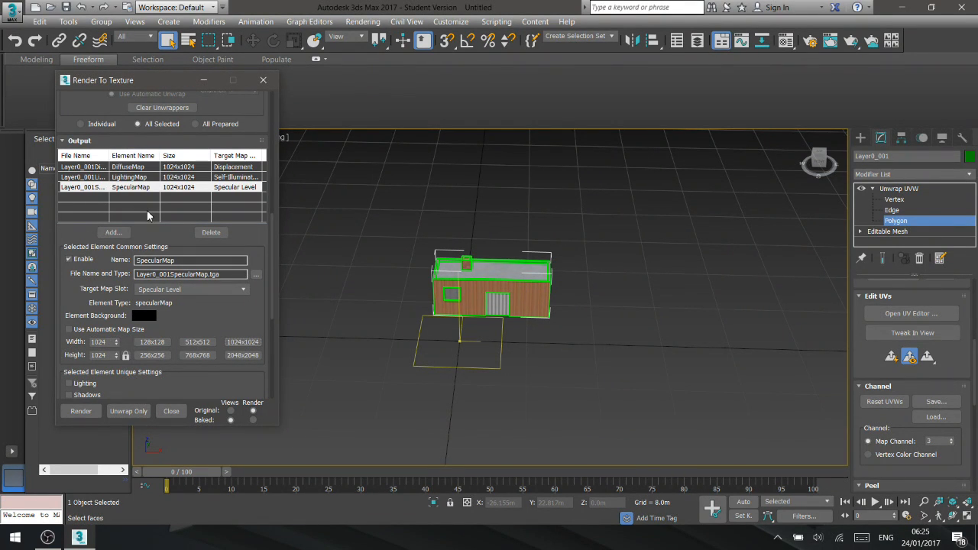
For the DiffuseMap element's output file, choose the Desktop as save location and PNG as file type.
{"action": "left_click", "coordinate": [227, 171]}
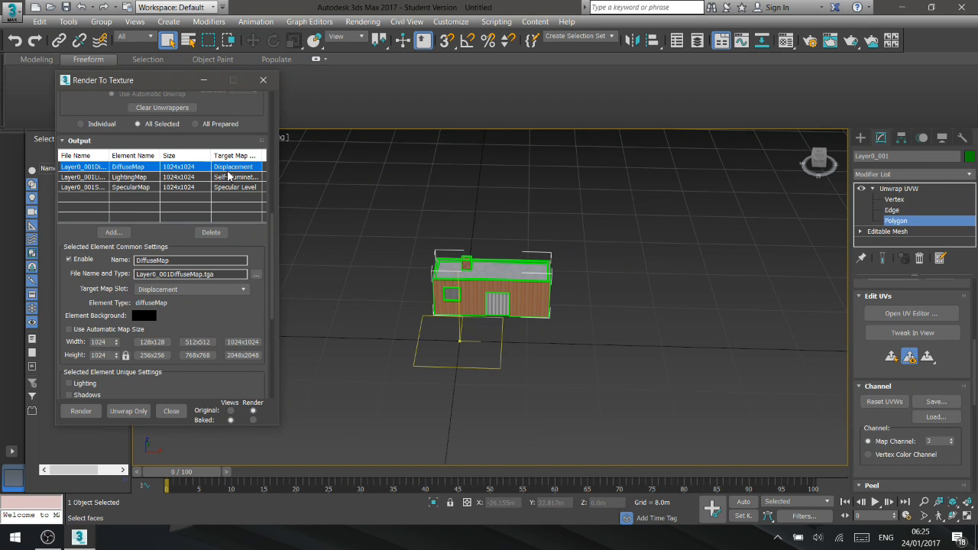
{"action": "left_click", "coordinate": [258, 274]}
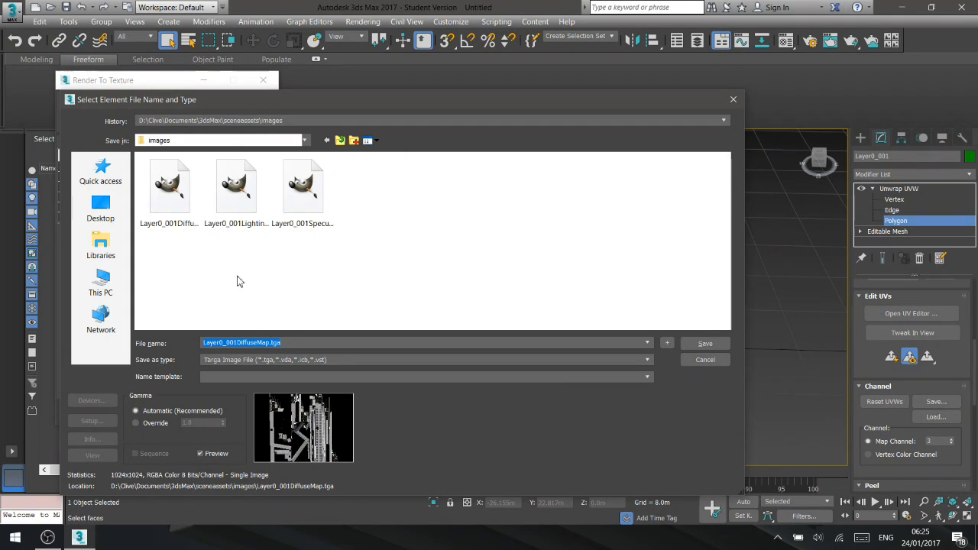
{"action": "left_click", "coordinate": [105, 208]}
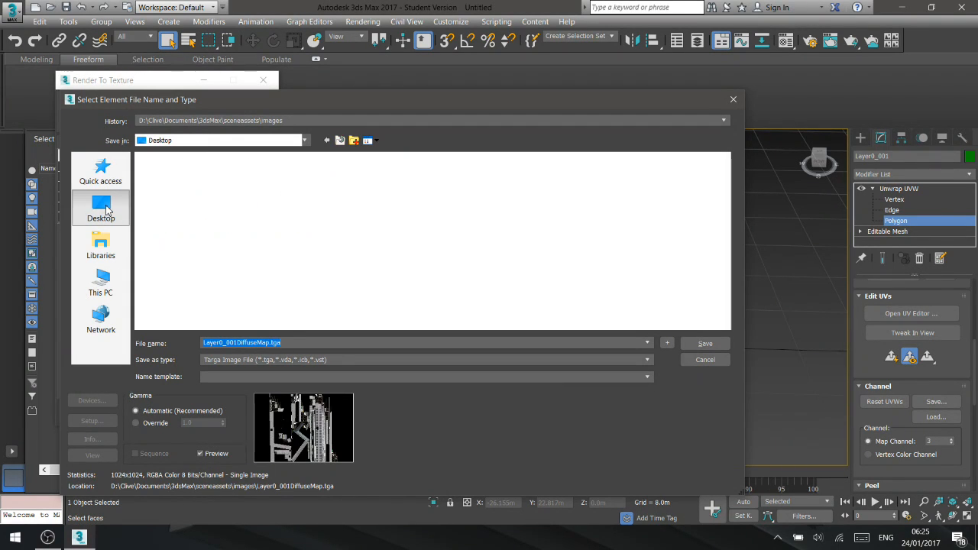
{"action": "left_click", "coordinate": [330, 362]}
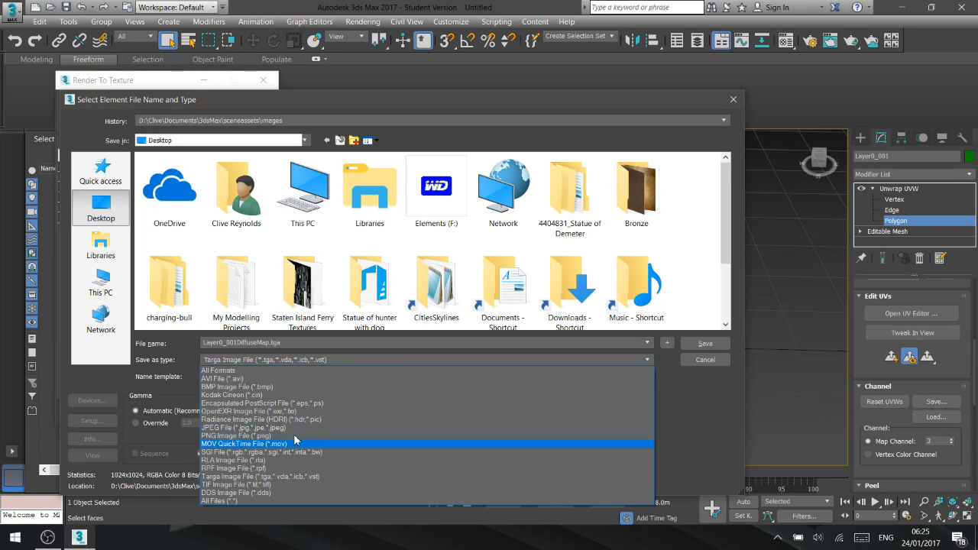
{"action": "left_click", "coordinate": [284, 435]}
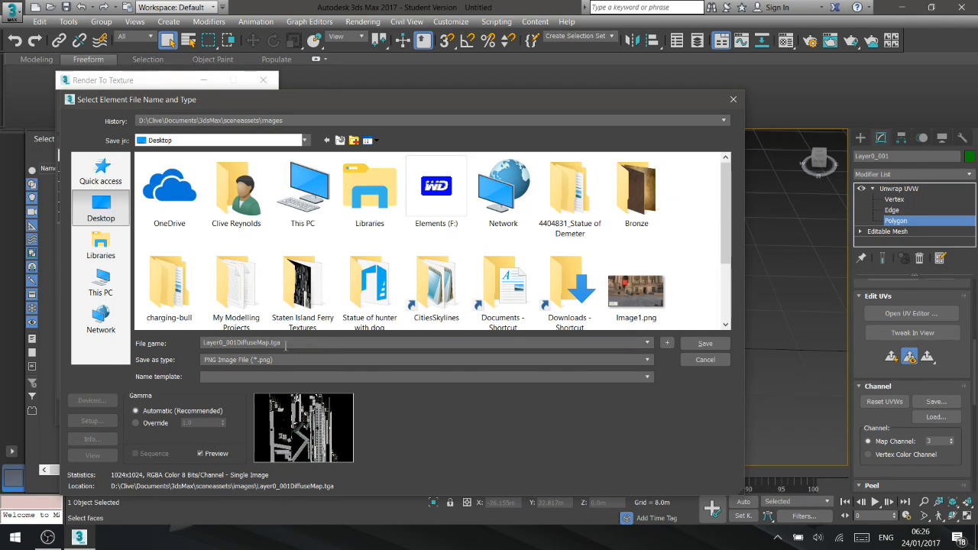
Name the DiffuseMap output file house_d and save it with the RGB 24 bit PNG configuration.
{"action": "left_click", "coordinate": [310, 345]}
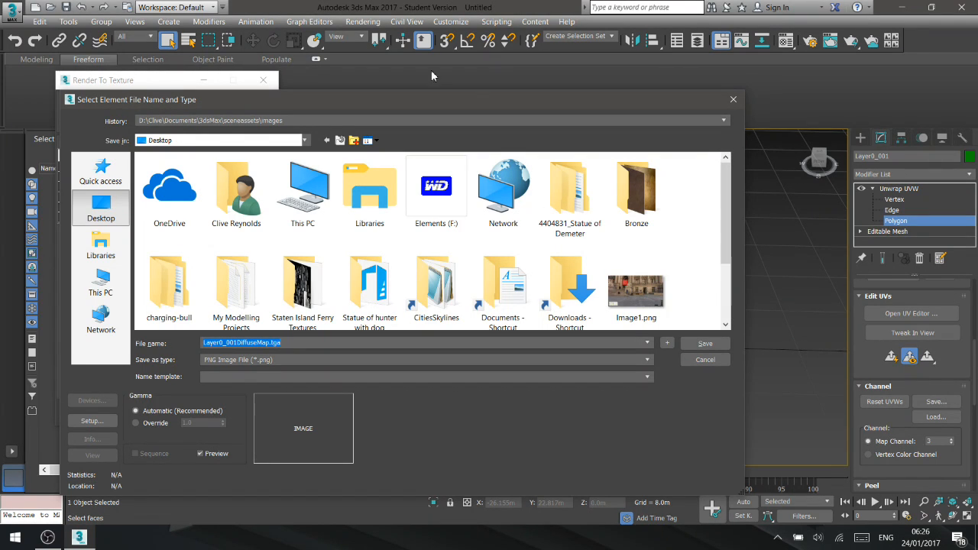
{"action": "left_click_drag", "start_coordinate": [411, 101], "coordinate": [591, 43]}
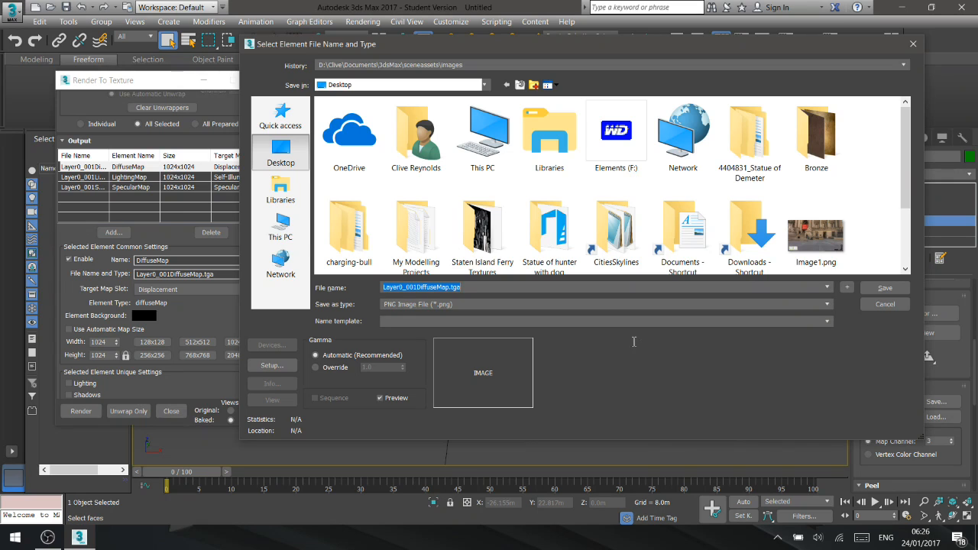
{"action": "left_click", "coordinate": [470, 287]}
{"action": "double_click", "coordinate": [474, 287]}
{"action": "type", "text": "house"}
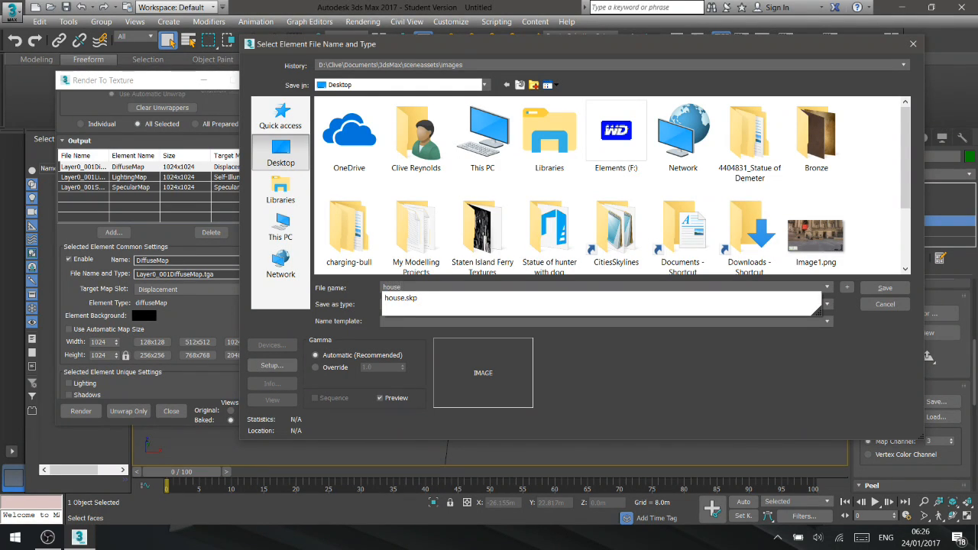
{"action": "key", "text": "Escape"}
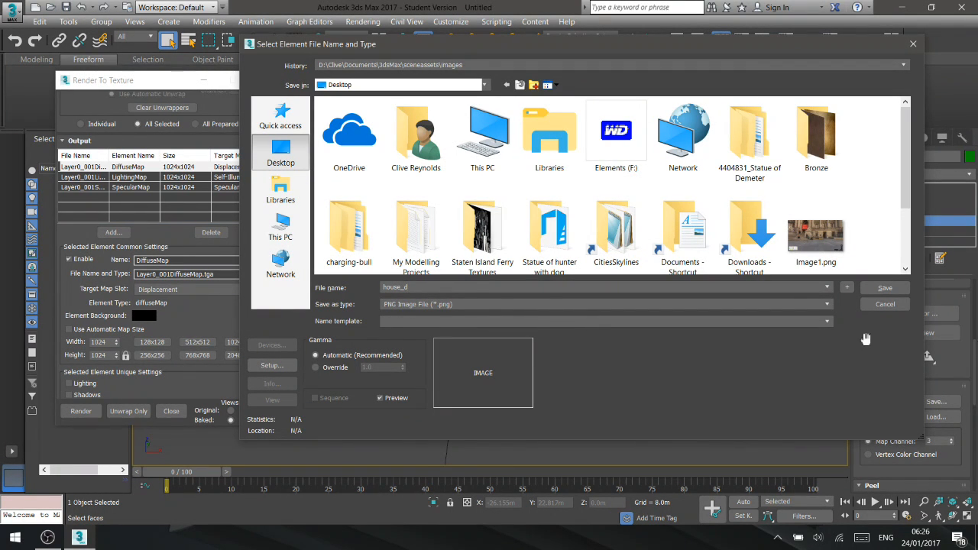
{"action": "left_click", "coordinate": [885, 288]}
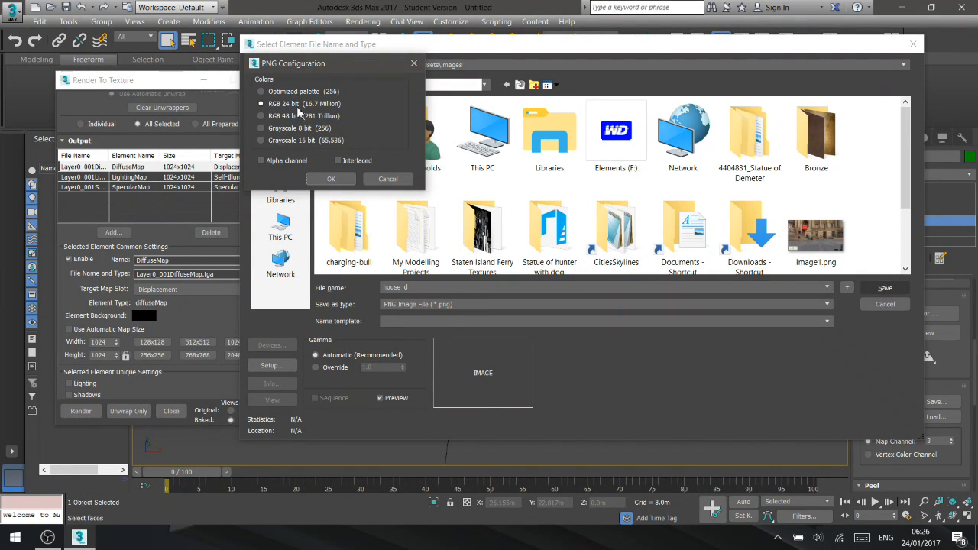
{"action": "left_click", "coordinate": [331, 179]}
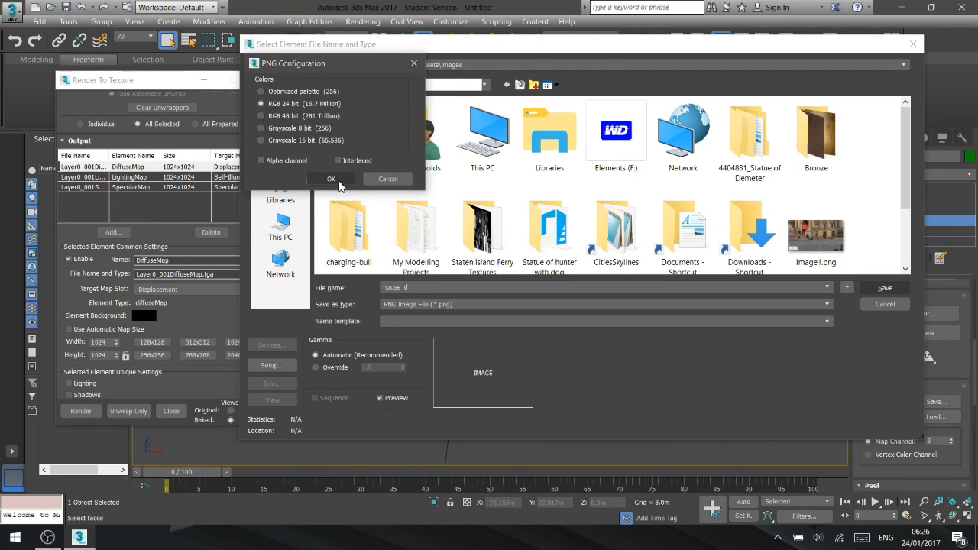
{"action": "left_click", "coordinate": [334, 180]}
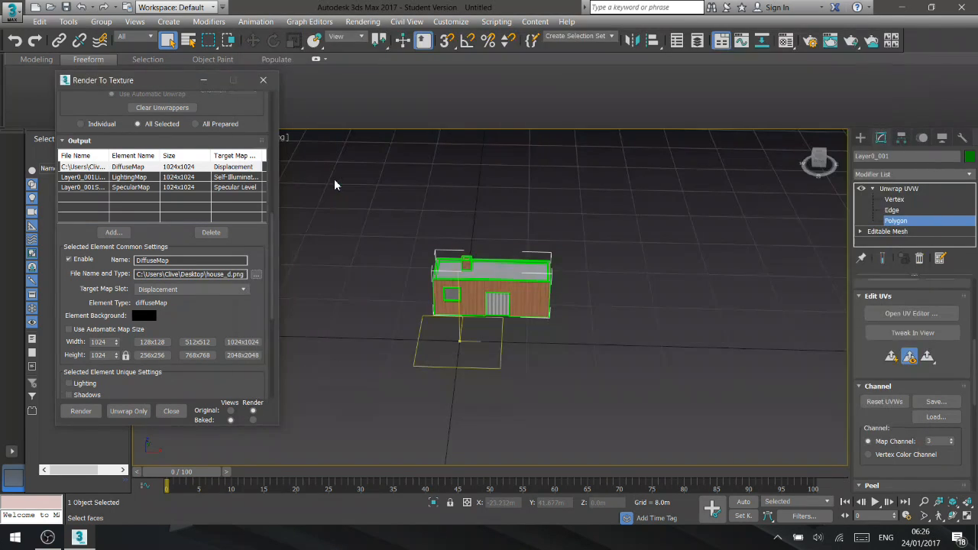
Set the LightingMap element's output to a PNG file named house_l on the Desktop.
{"action": "left_click", "coordinate": [139, 179]}
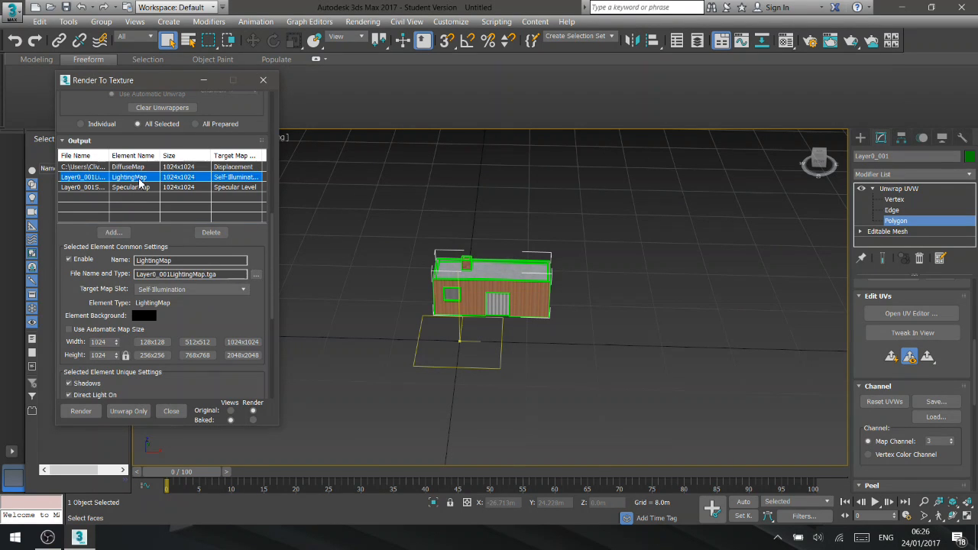
{"action": "left_click", "coordinate": [256, 274]}
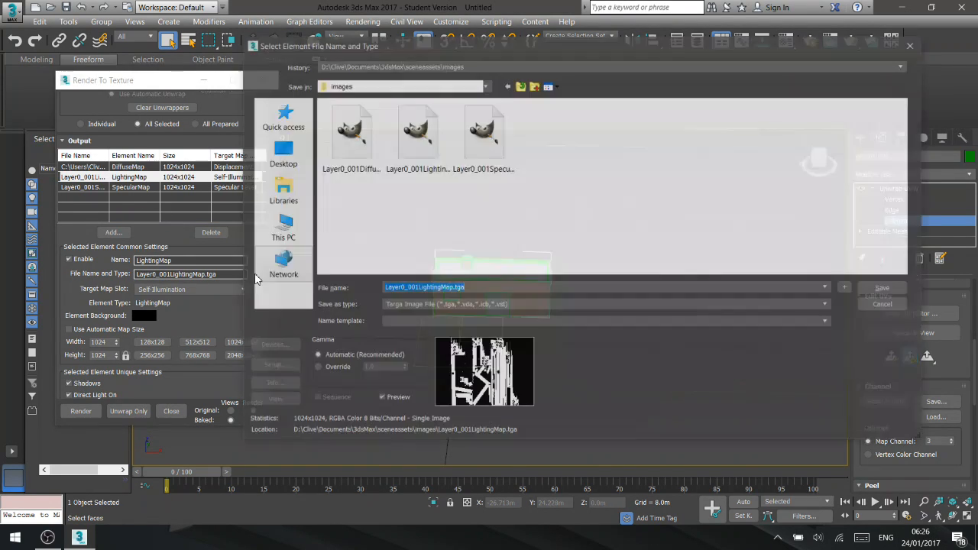
{"action": "left_click", "coordinate": [282, 150]}
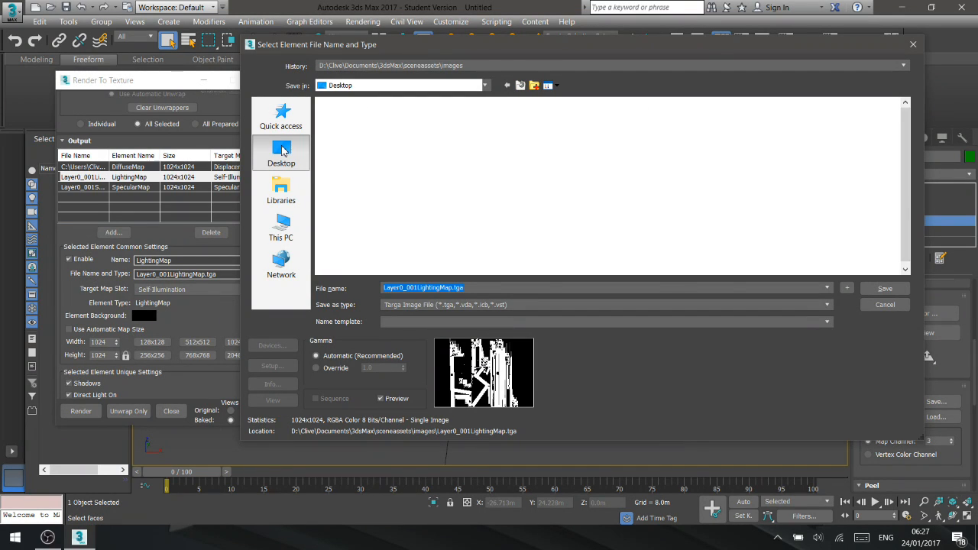
{"action": "type", "text": "house"}
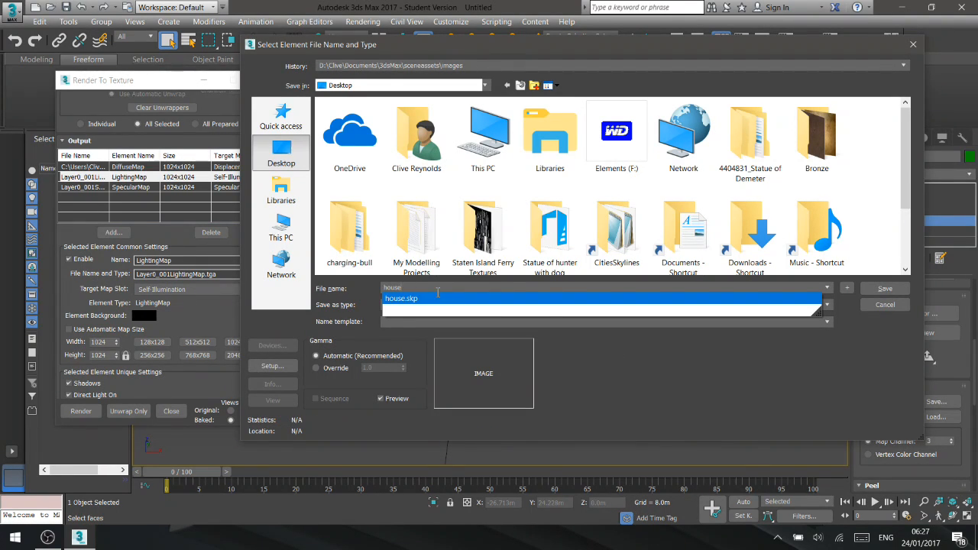
{"action": "type", "text": "_l"}
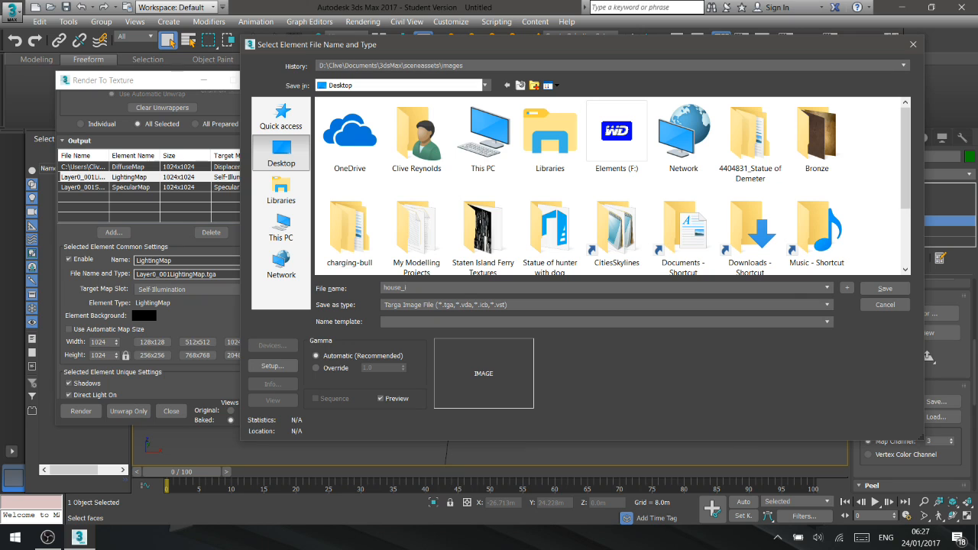
{"action": "left_click", "coordinate": [504, 305]}
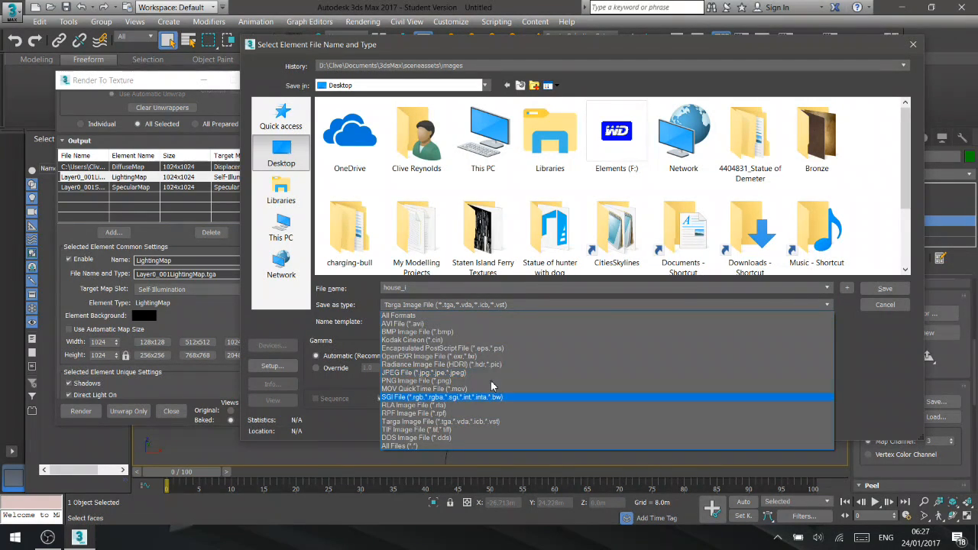
{"action": "left_click", "coordinate": [450, 382]}
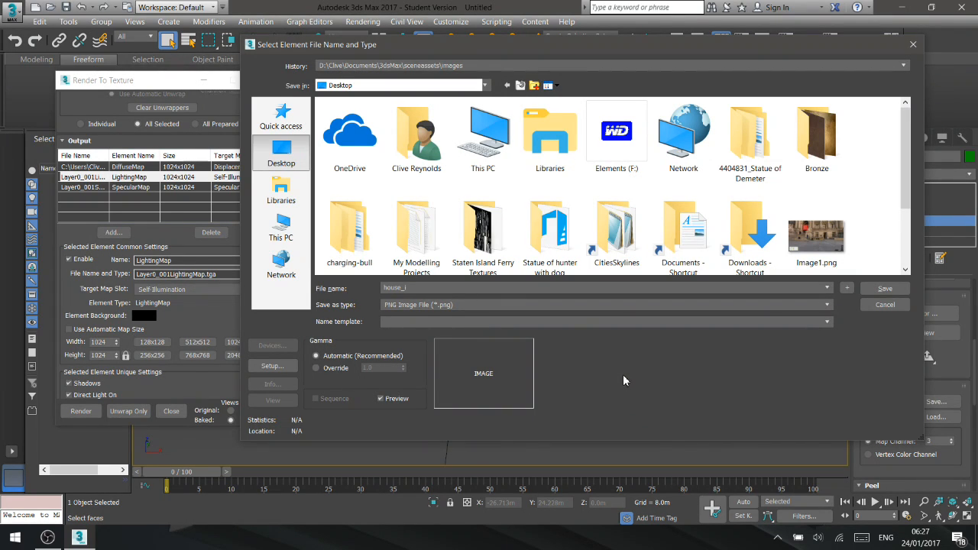
{"action": "left_click", "coordinate": [884, 288]}
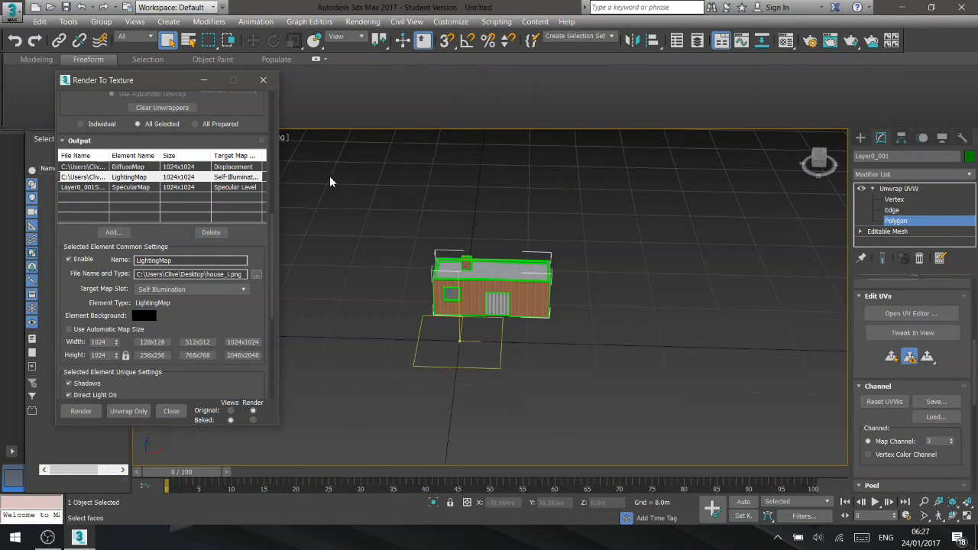
For the SpecularMap element's output file, choose the Desktop as save location and enter the name house_s.
{"action": "left_click", "coordinate": [141, 192]}
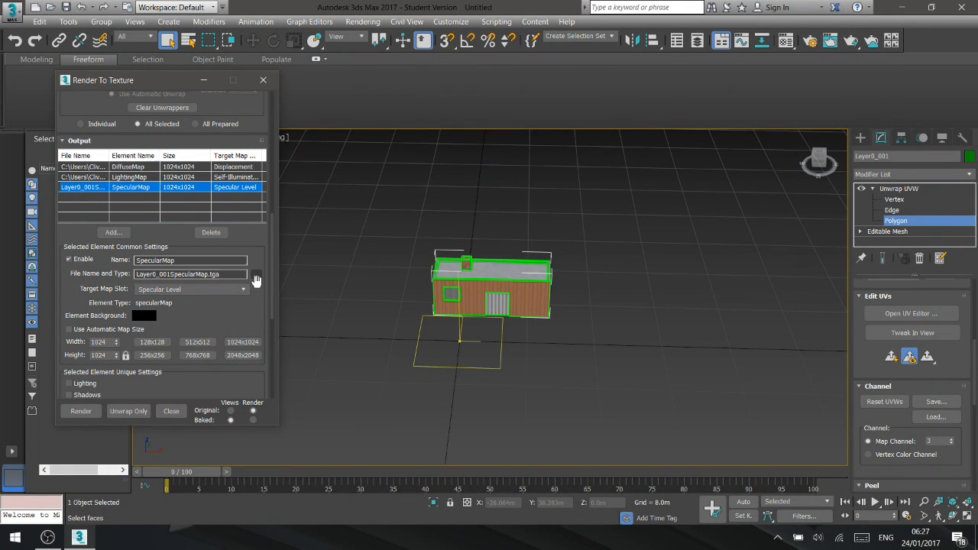
{"action": "left_click", "coordinate": [256, 274]}
{"action": "left_click", "coordinate": [281, 153]}
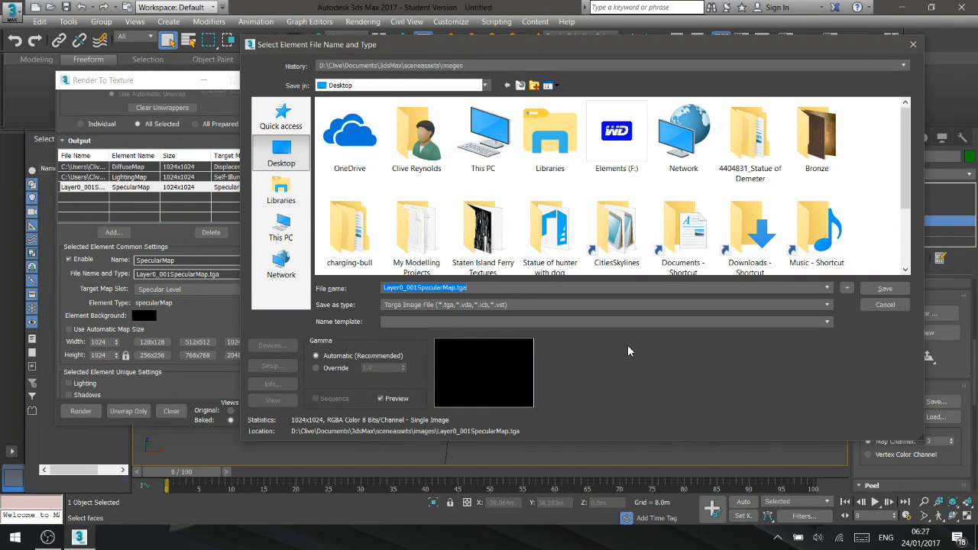
{"action": "type", "text": "h"}
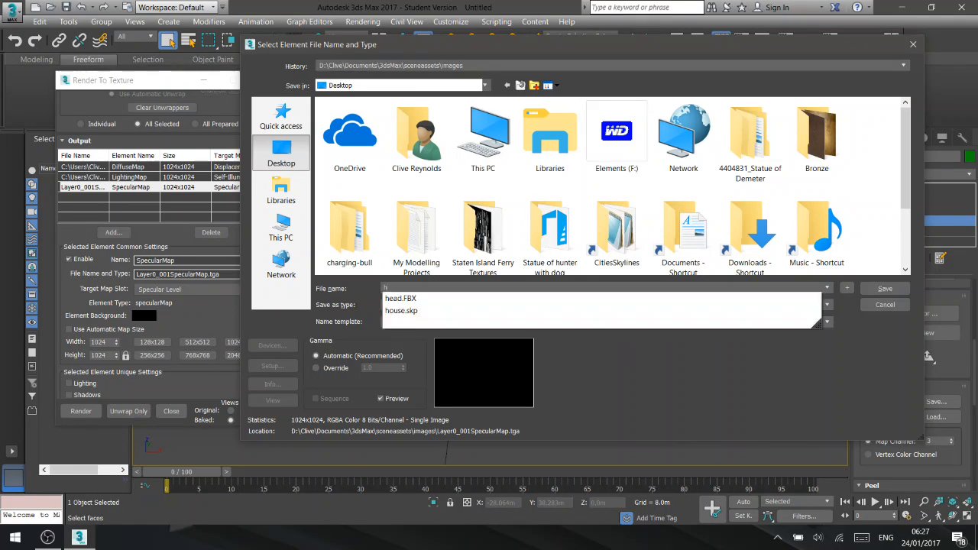
{"action": "type", "text": "ouse"}
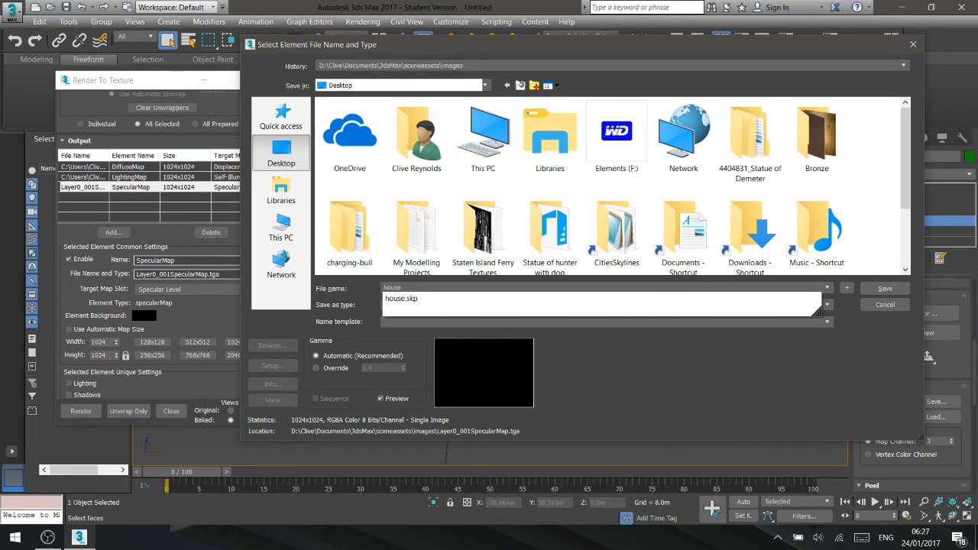
{"action": "type", "text": "_"}
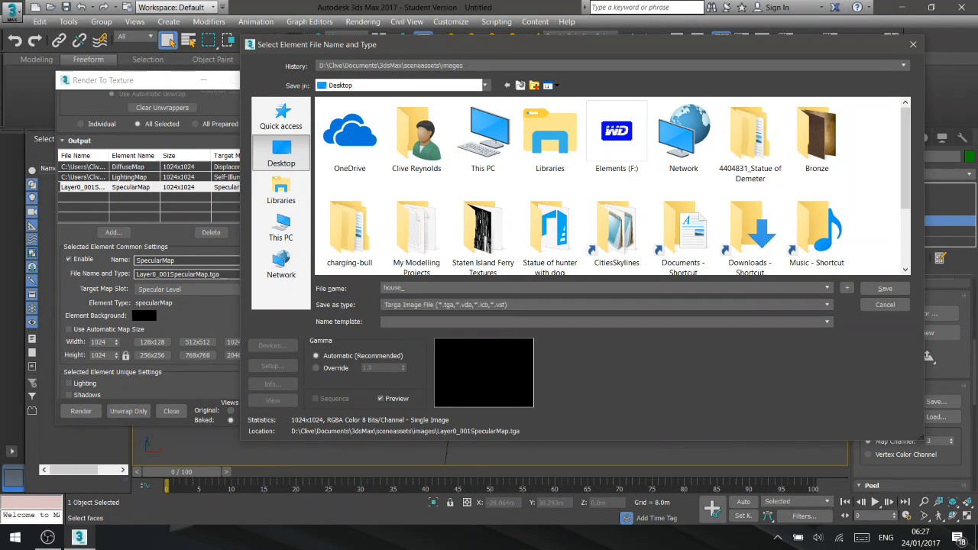
{"action": "type", "text": "s"}
Change the SpecularMap output's file type from Targa to PNG and save the file setting.
{"action": "left_click", "coordinate": [885, 288]}
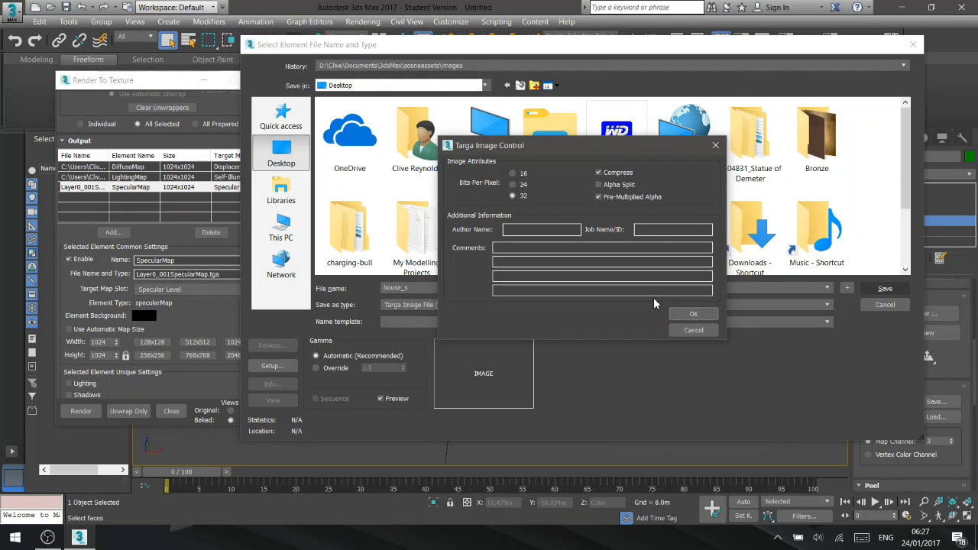
{"action": "left_click", "coordinate": [696, 331]}
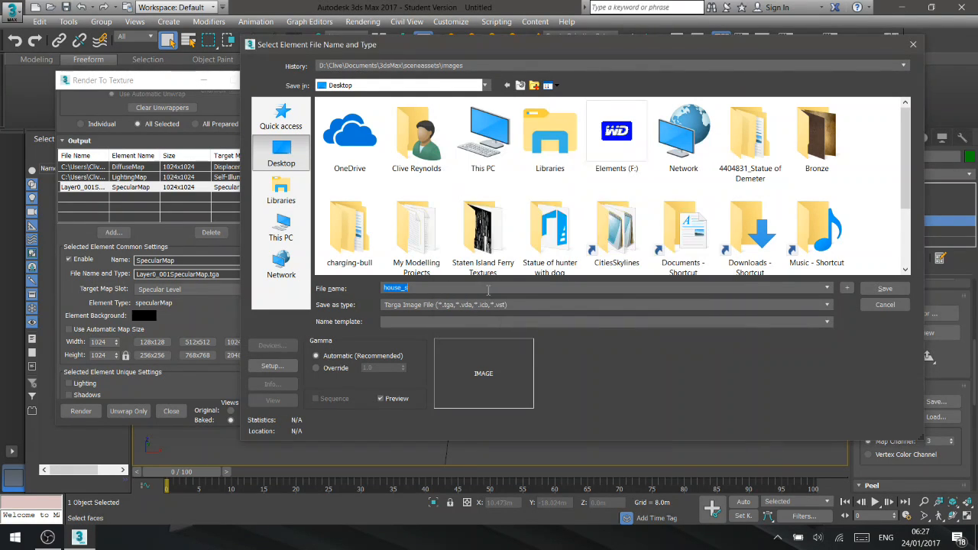
{"action": "left_click", "coordinate": [506, 303]}
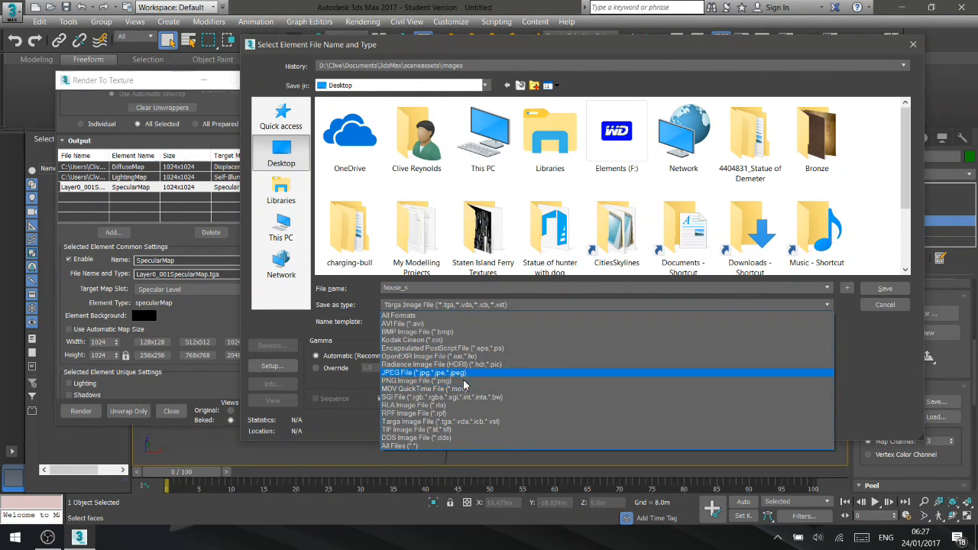
{"action": "left_click", "coordinate": [453, 381]}
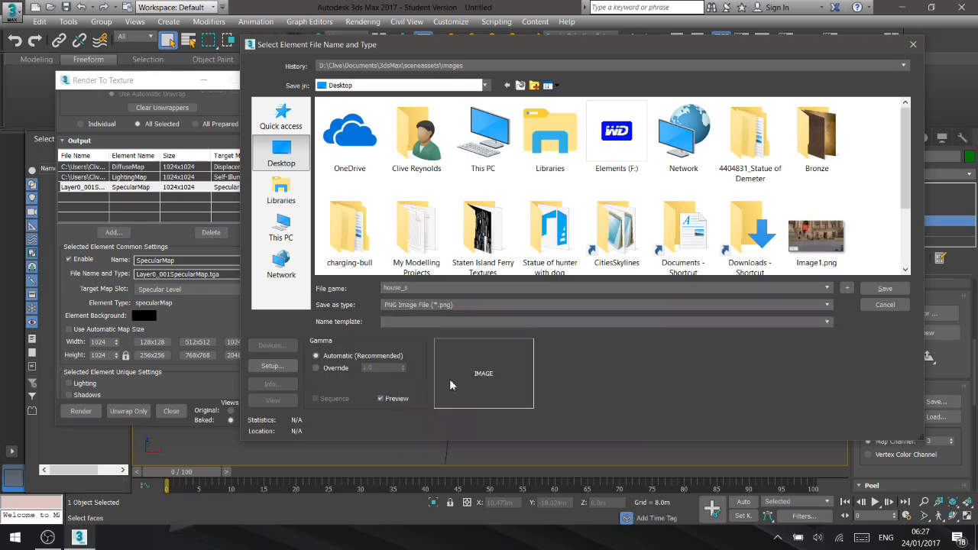
{"action": "left_click", "coordinate": [884, 289]}
{"action": "left_click", "coordinate": [331, 179]}
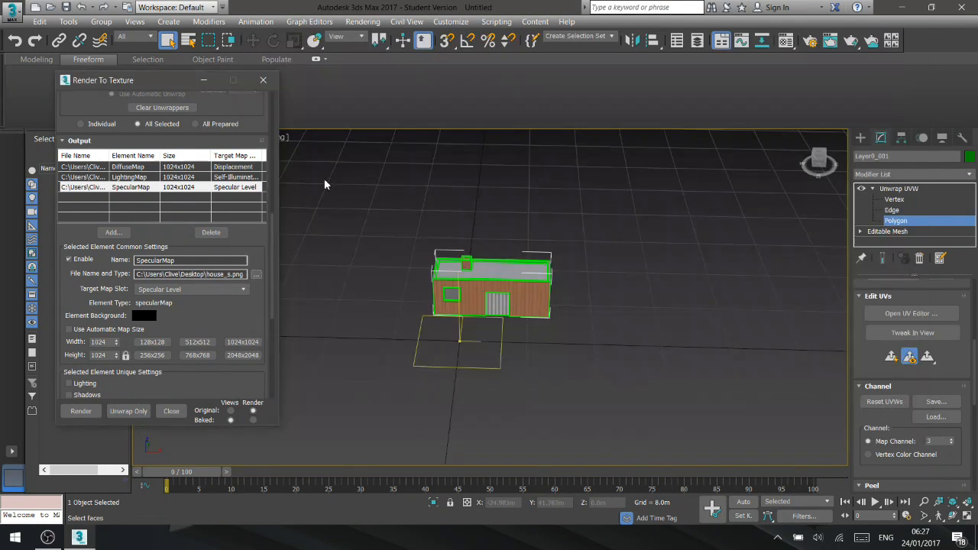
Bake the diffuse, lighting and specular maps to texture, and close the rendered image and the Render To Texture dialog.
{"action": "left_click_drag", "start_coordinate": [180, 86], "coordinate": [200, 78]}
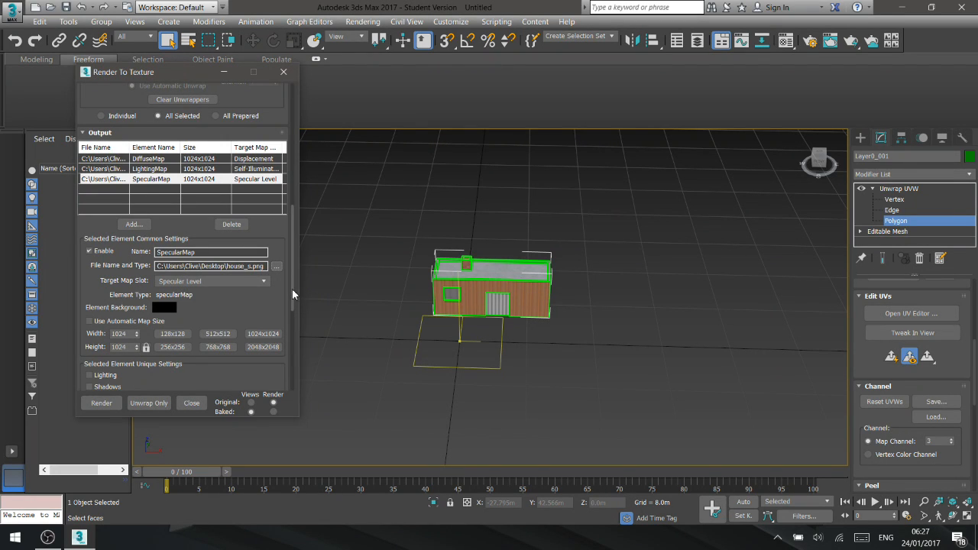
{"action": "scroll", "coordinate": [292, 288], "scroll_direction": "down", "scroll_amount": 1}
{"action": "scroll", "coordinate": [294, 294], "scroll_direction": "up", "scroll_amount": 2}
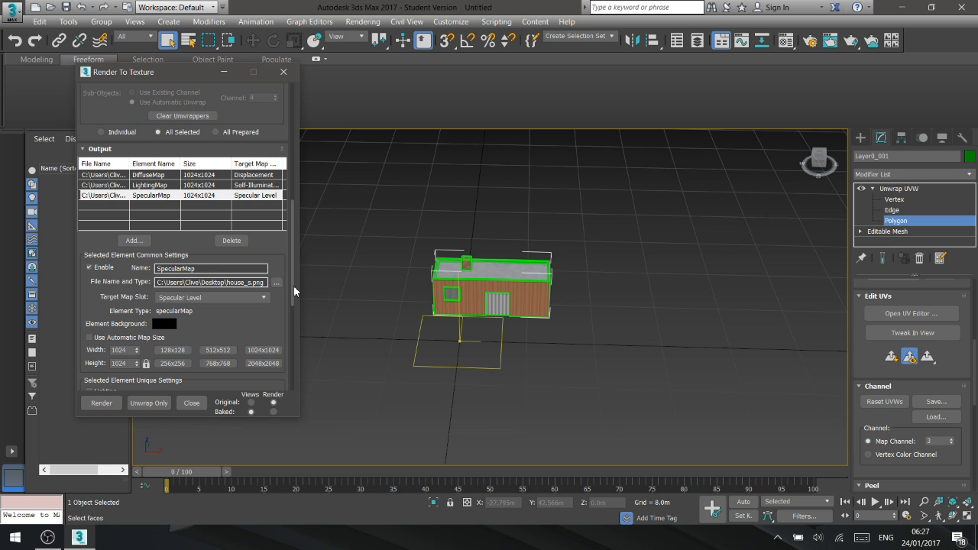
{"action": "left_click_drag", "start_coordinate": [294, 287], "coordinate": [294, 288]}
{"action": "left_click", "coordinate": [103, 401]}
{"action": "left_click", "coordinate": [103, 402]}
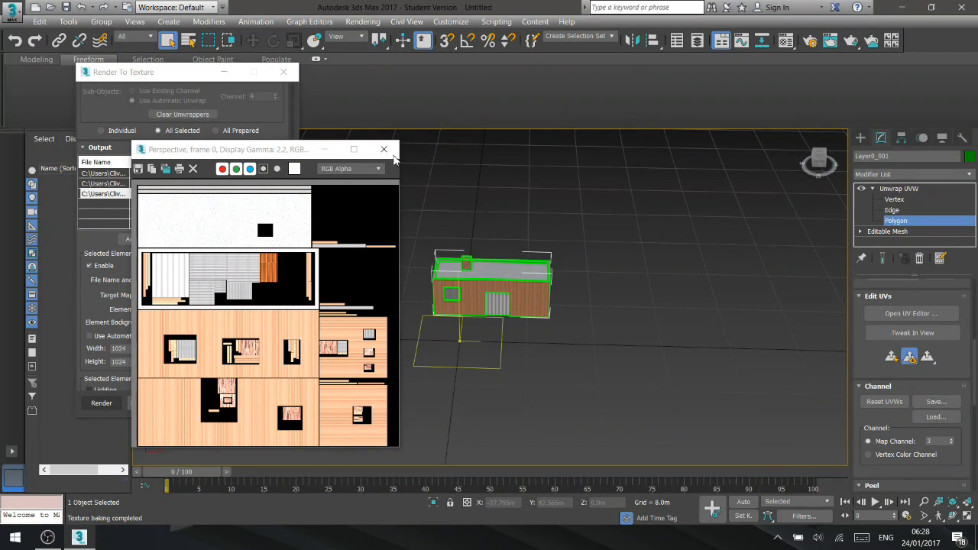
{"action": "left_click", "coordinate": [383, 149]}
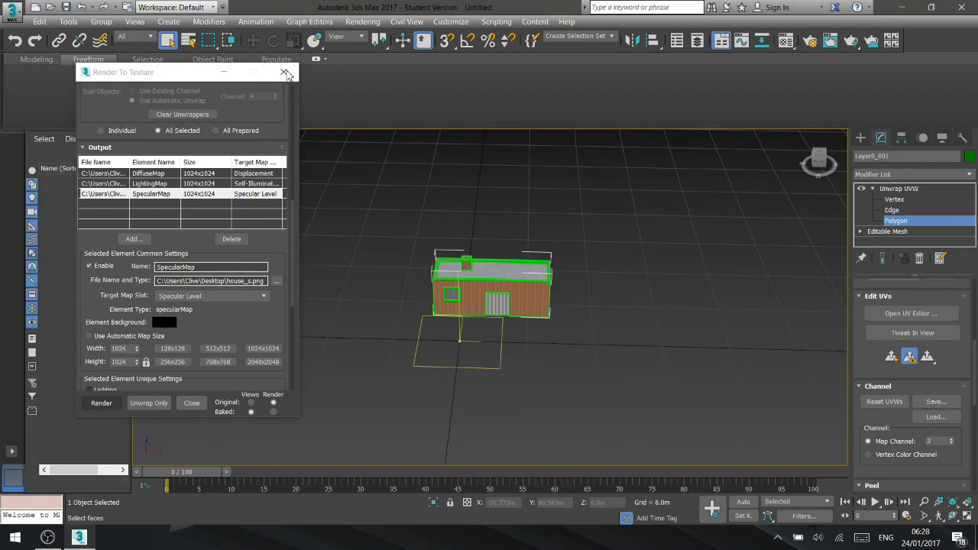
{"action": "left_click", "coordinate": [284, 71]}
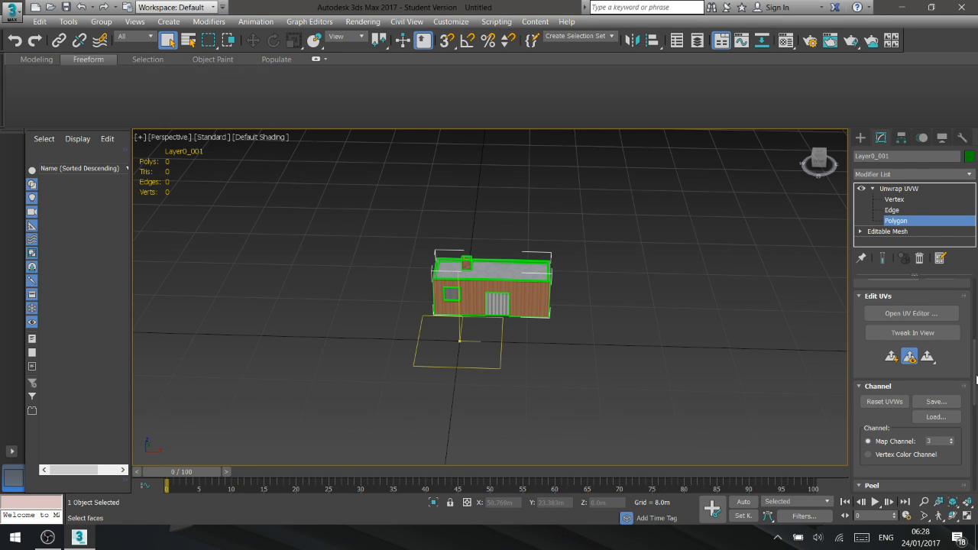
Set the Unwrap UVW modifier's map channel to 1, moving the current UVs to that channel.
{"action": "scroll", "coordinate": [939, 363], "scroll_direction": "down", "scroll_amount": 4}
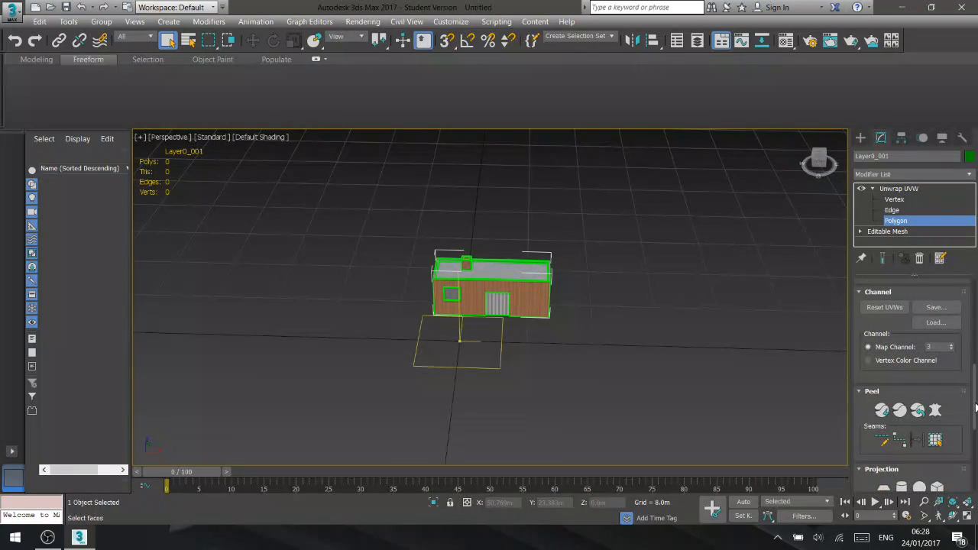
{"action": "left_click", "coordinate": [938, 349]}
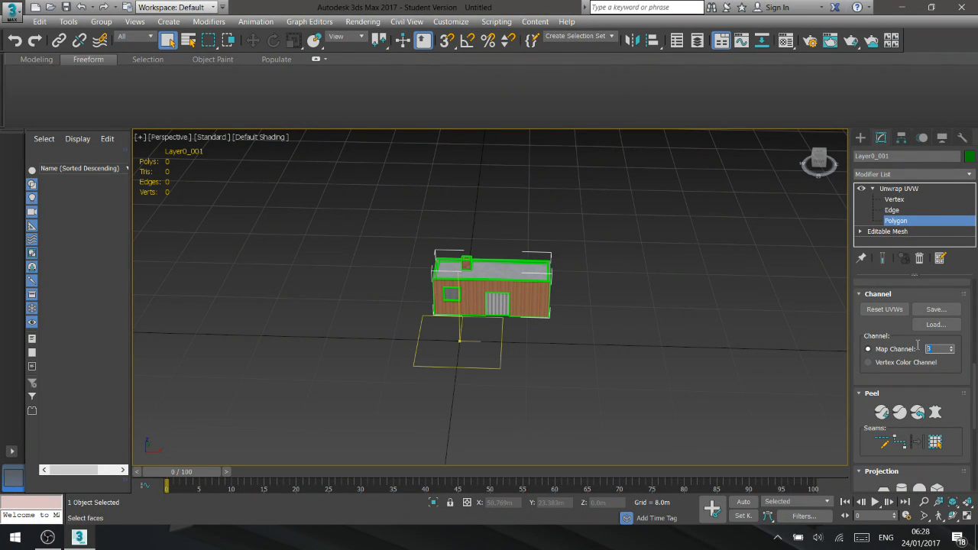
{"action": "type", "text": "1"}
{"action": "key", "text": "Return"}
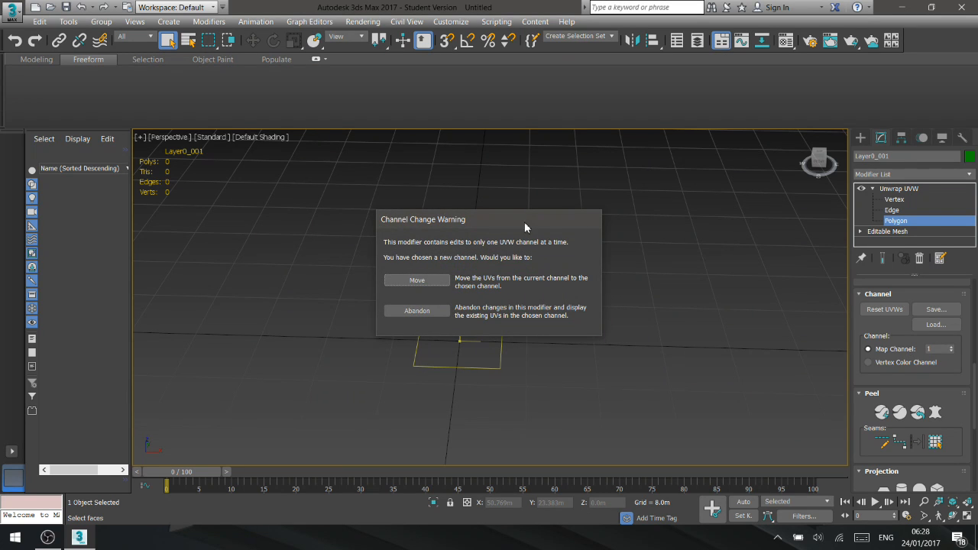
{"action": "left_click", "coordinate": [426, 279]}
{"action": "left_click_drag", "start_coordinate": [491, 226], "coordinate": [266, 198]}
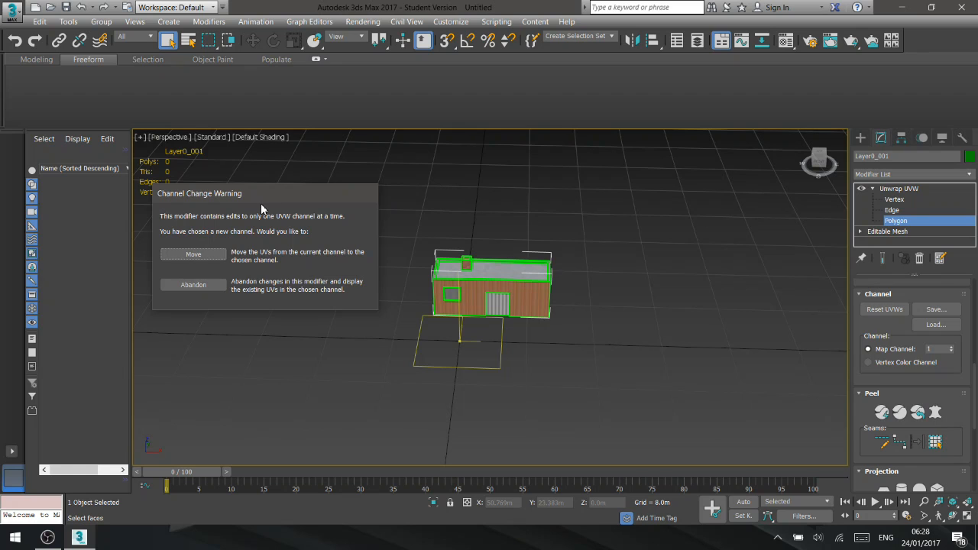
{"action": "left_click", "coordinate": [194, 255]}
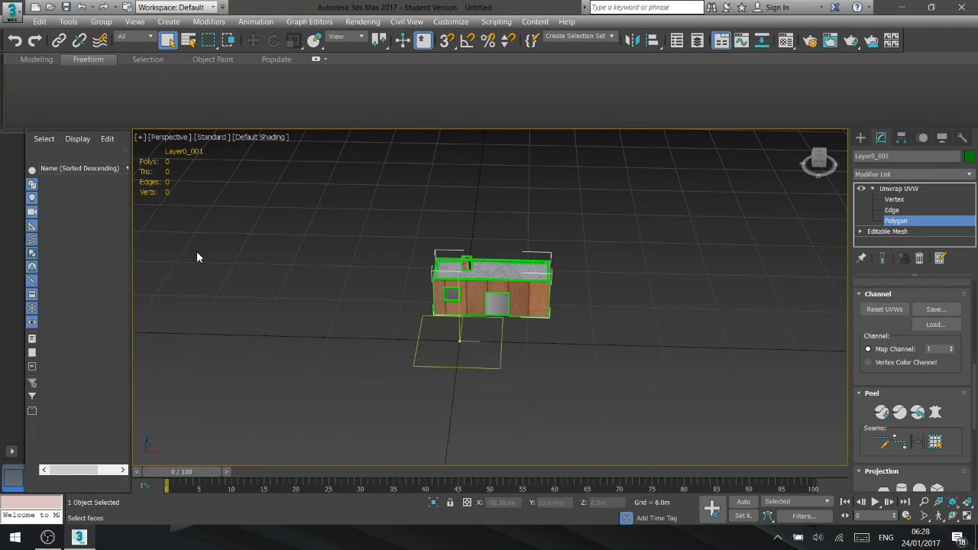
Remove all materials from the building with the UVW Remove utility.
{"action": "middle_click_drag", "start_coordinate": [591, 272], "coordinate": [467, 275]}
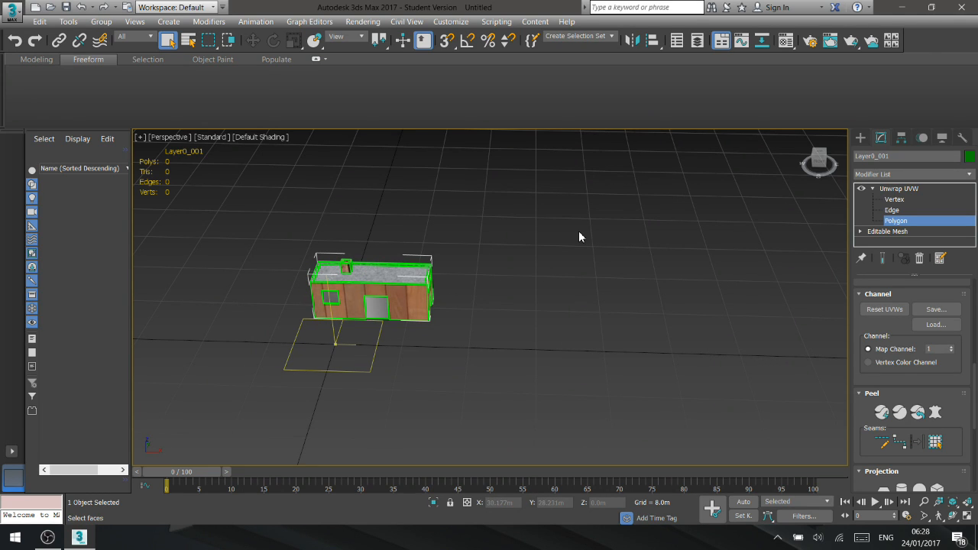
{"action": "left_click", "coordinate": [962, 138]}
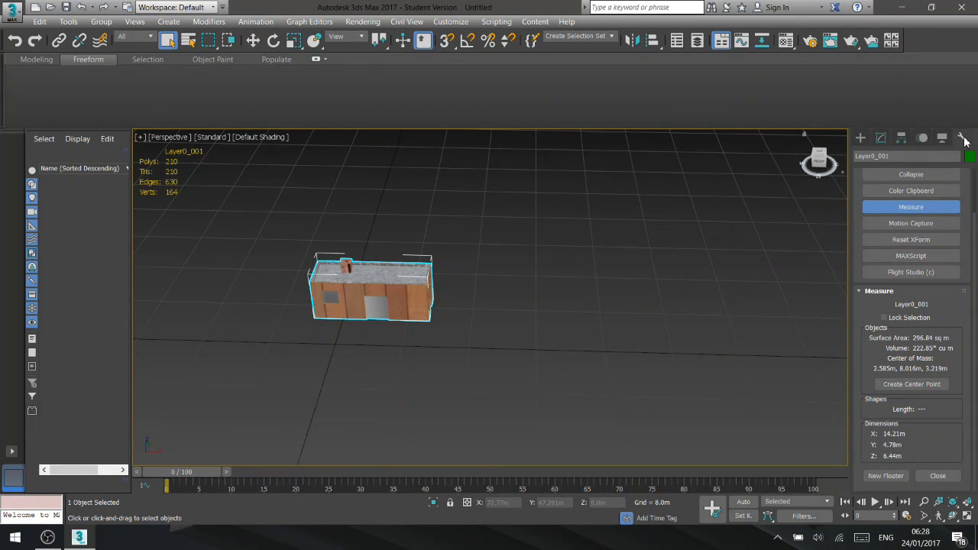
{"action": "left_click_drag", "start_coordinate": [973, 229], "coordinate": [976, 185]}
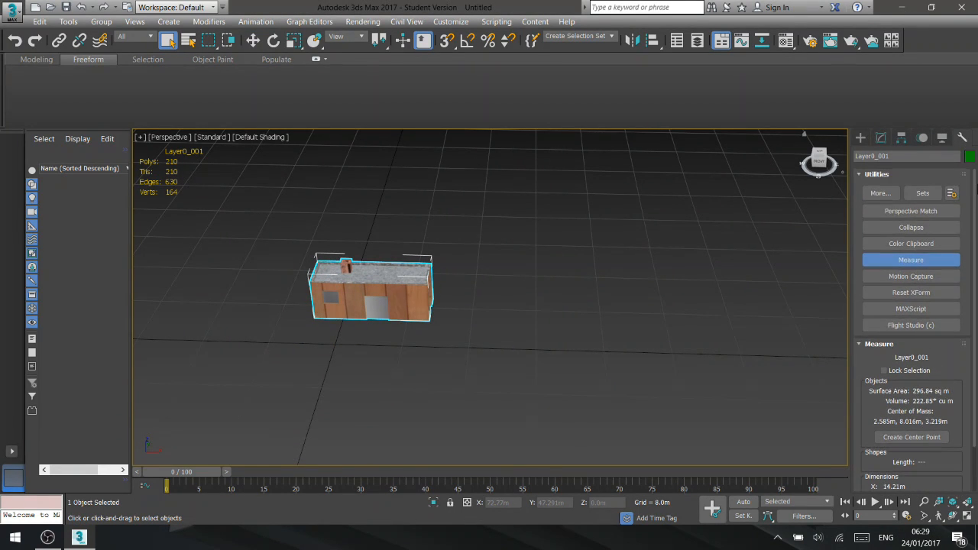
{"action": "left_click", "coordinate": [879, 192]}
{"action": "left_click_drag", "start_coordinate": [510, 130], "coordinate": [609, 110]}
{"action": "scroll", "coordinate": [668, 254], "scroll_direction": "down", "scroll_amount": 1}
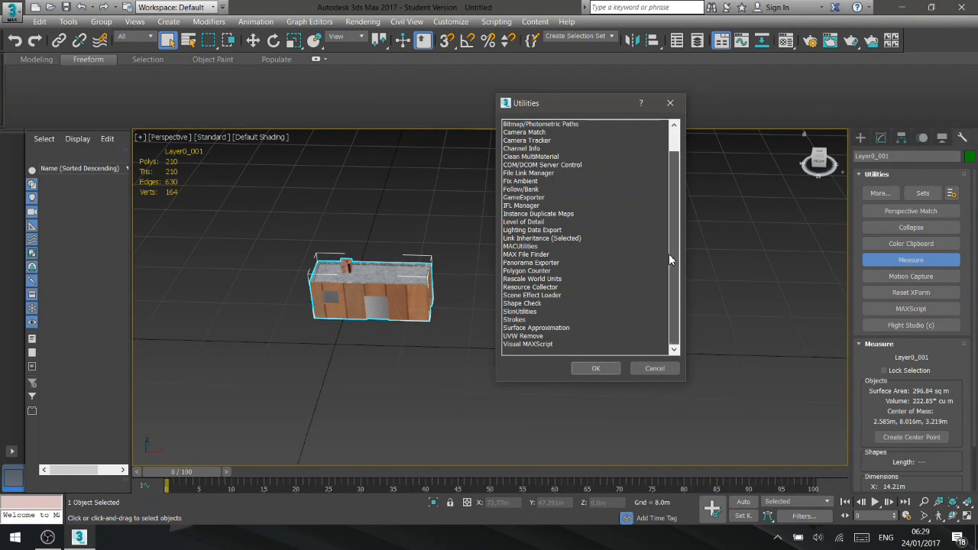
{"action": "left_click", "coordinate": [520, 337]}
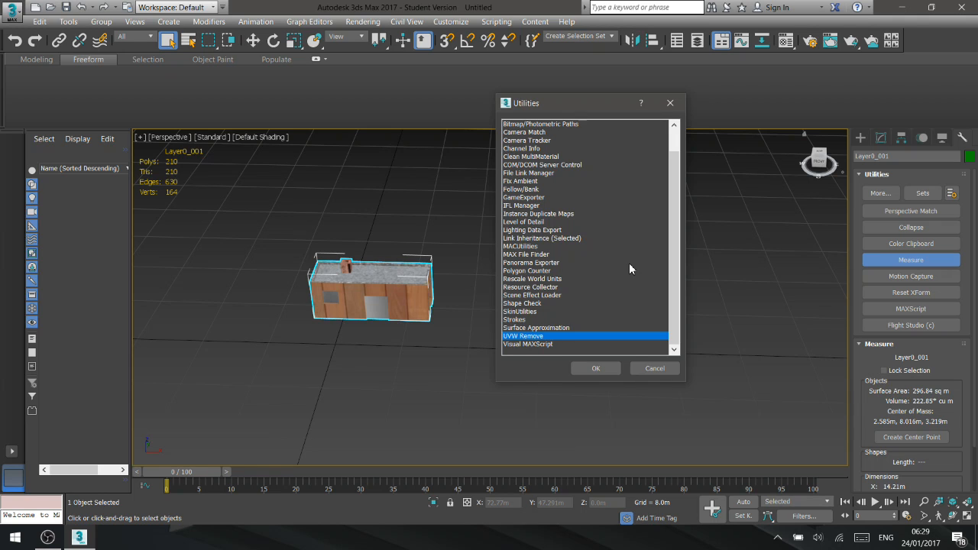
{"action": "left_click", "coordinate": [600, 370]}
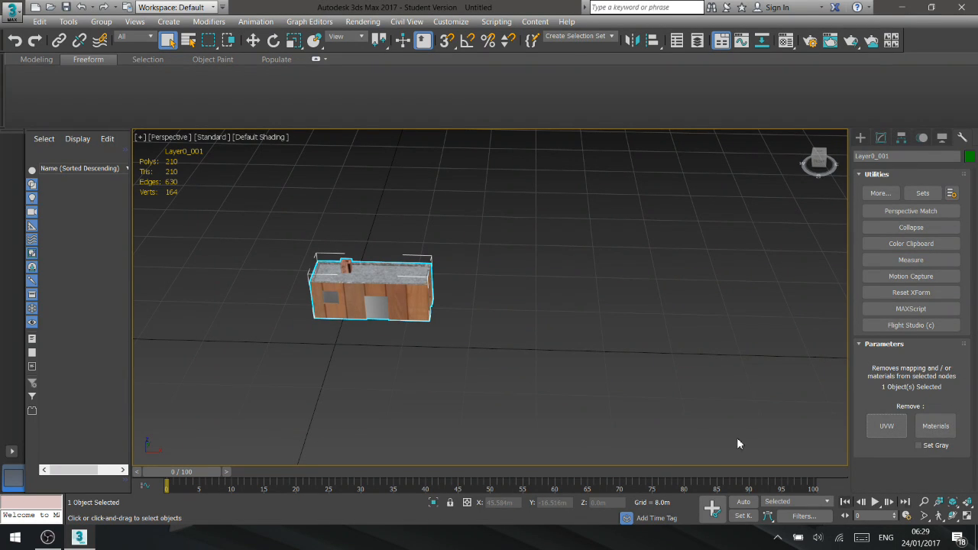
{"action": "left_click", "coordinate": [936, 426]}
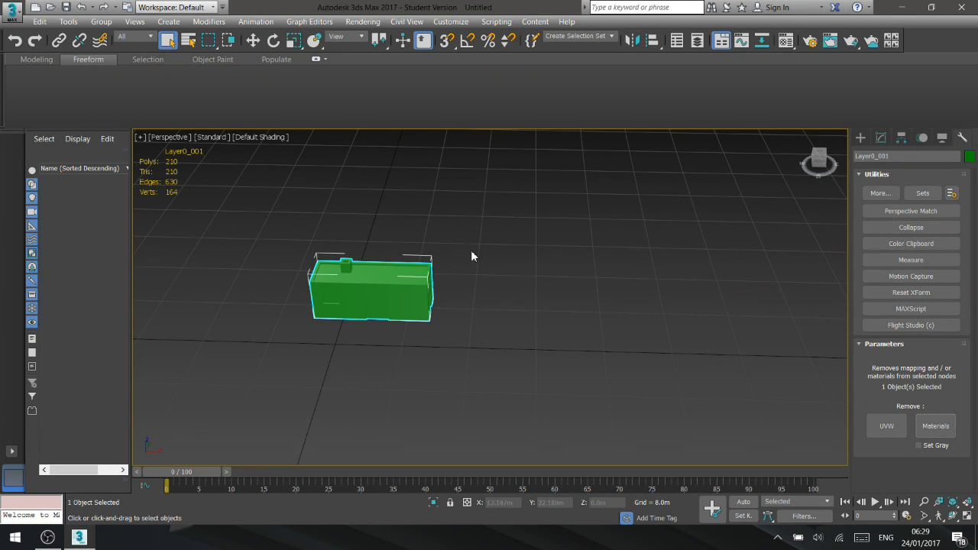
Start exporting the building to the Desktop as an Autodesk FBX file named house.
{"action": "middle_click_drag", "start_coordinate": [377, 221], "coordinate": [421, 219]}
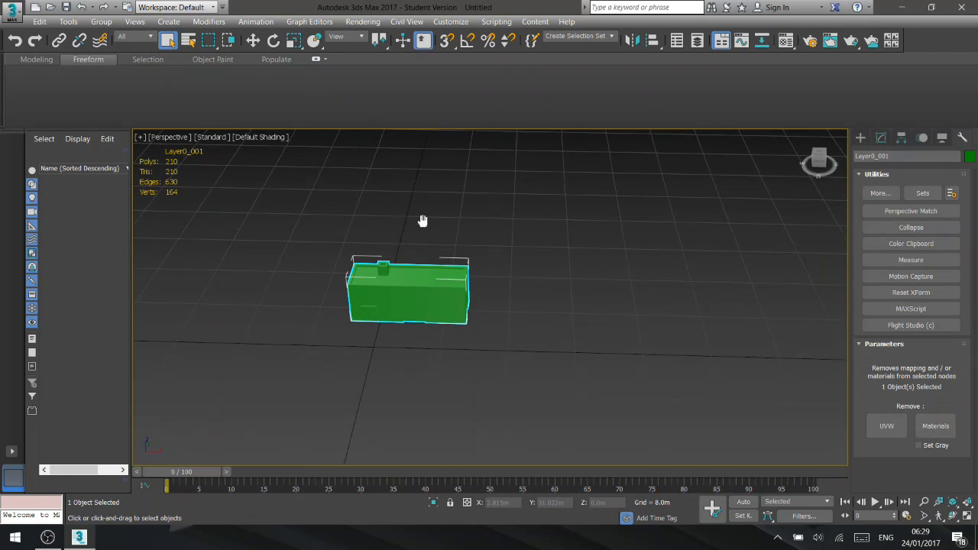
{"action": "left_click", "coordinate": [13, 12]}
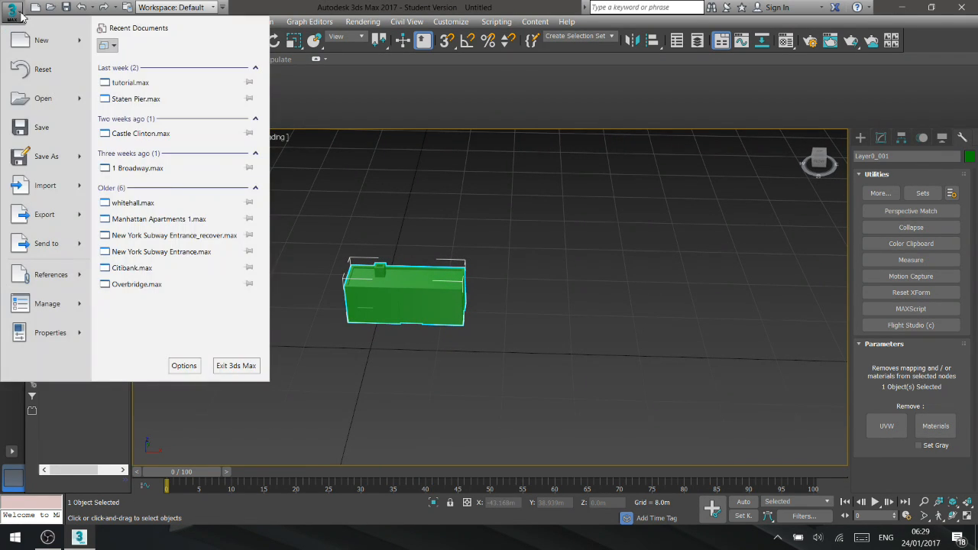
{"action": "left_click", "coordinate": [48, 207]}
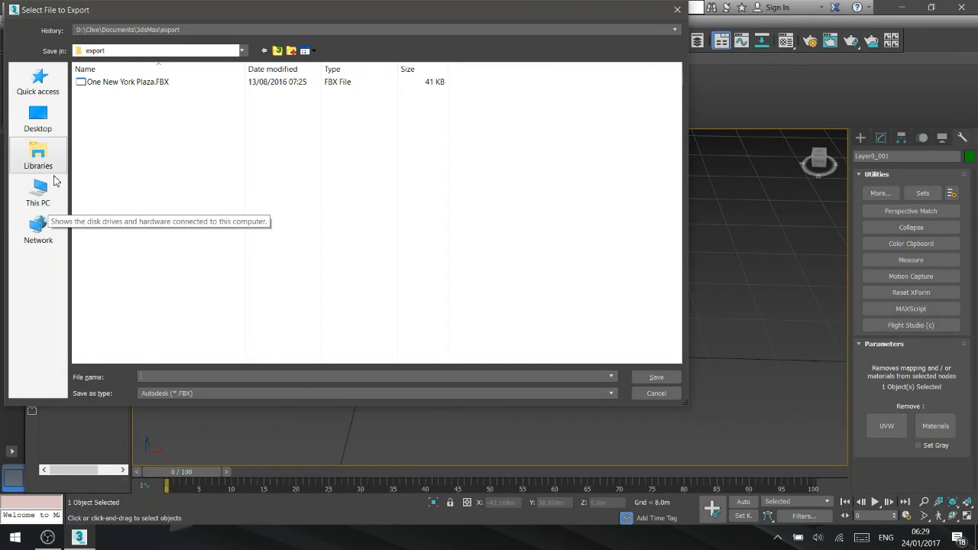
{"action": "left_click", "coordinate": [38, 118]}
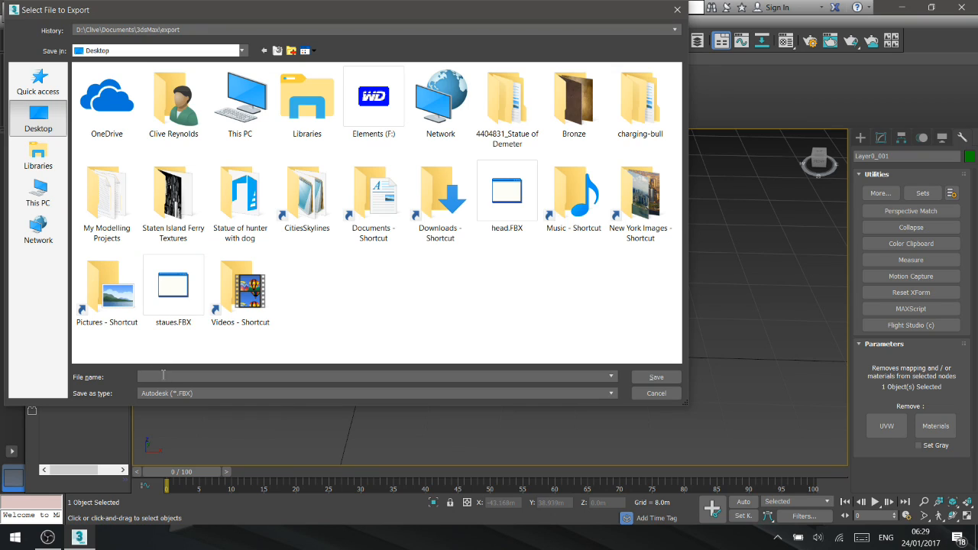
{"action": "type", "text": "house"}
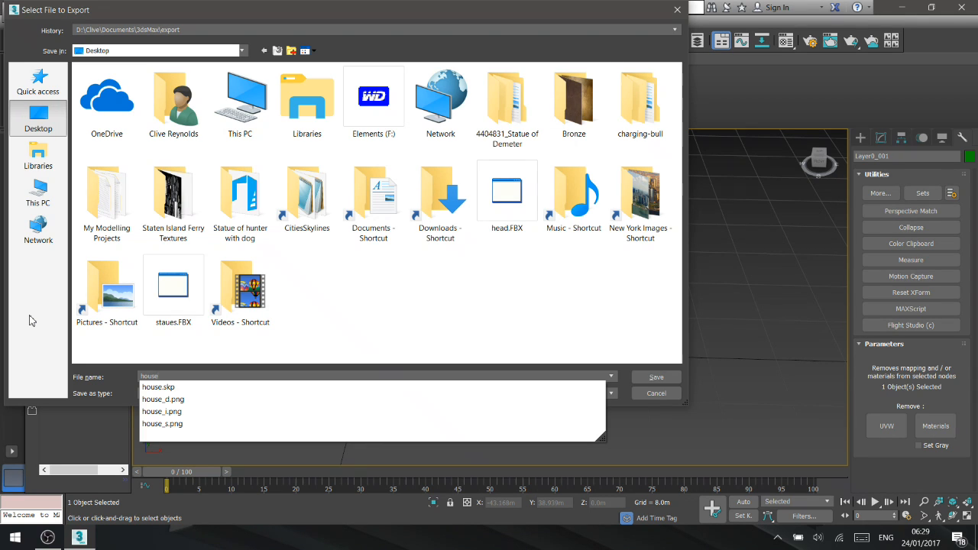
{"action": "left_click", "coordinate": [29, 316]}
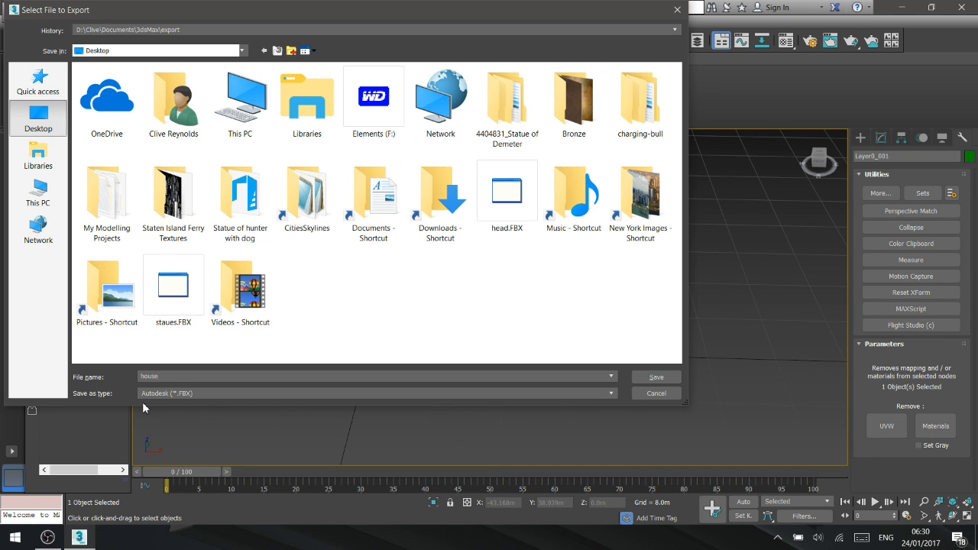
{"action": "left_click", "coordinate": [661, 379]}
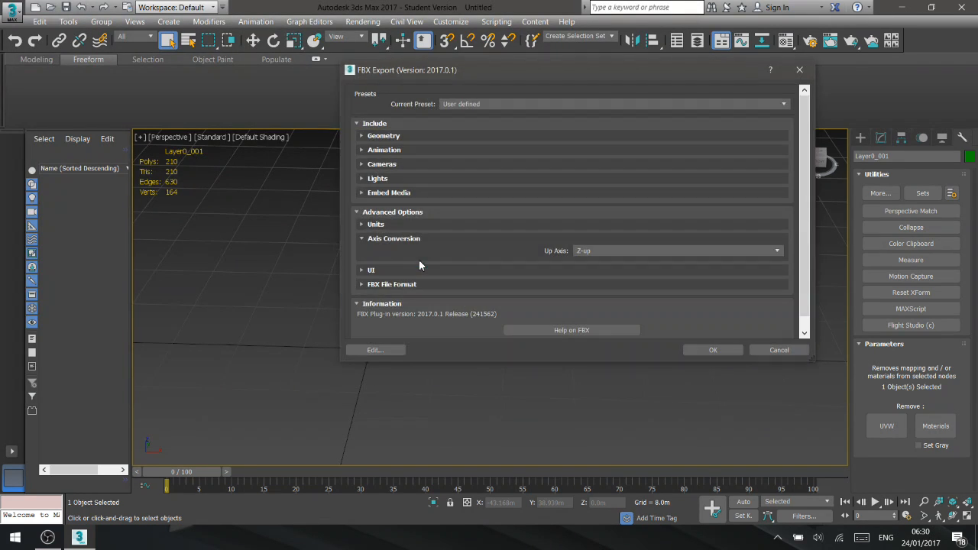
Accept the FBX export options with the Z-up axis, and close 3ds Max without saving the scene.
{"action": "left_click_drag", "start_coordinate": [609, 70], "coordinate": [557, 118]}
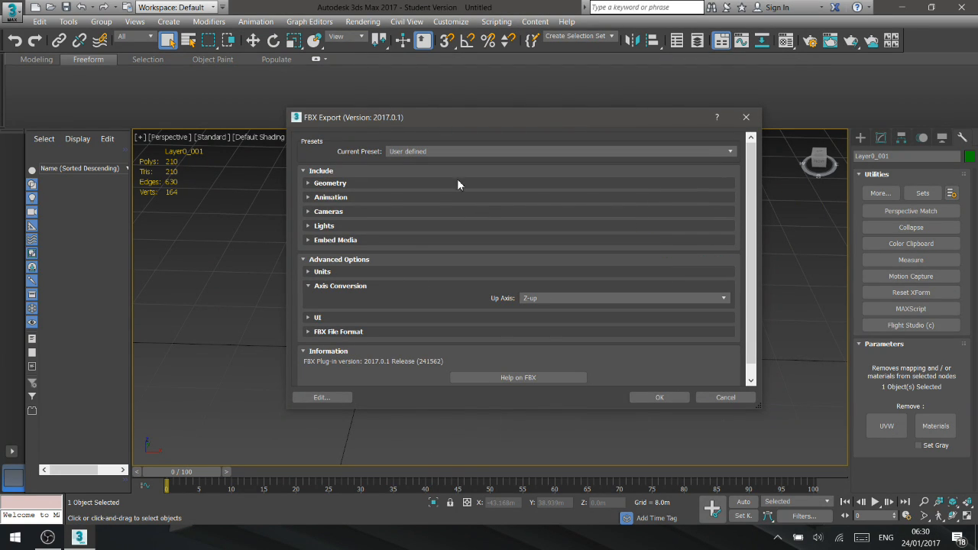
{"action": "left_click_drag", "start_coordinate": [428, 113], "coordinate": [396, 103]}
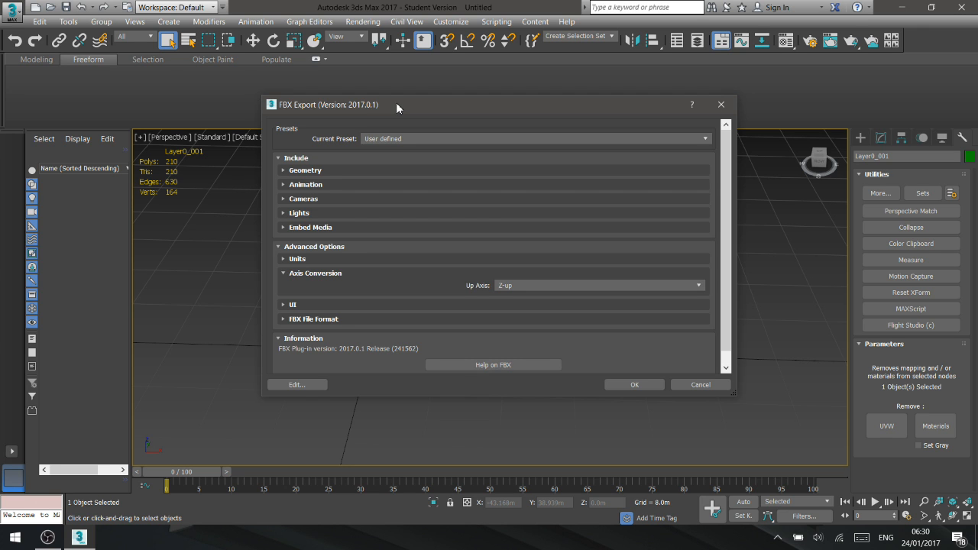
{"action": "left_click_drag", "start_coordinate": [396, 102], "coordinate": [409, 93]}
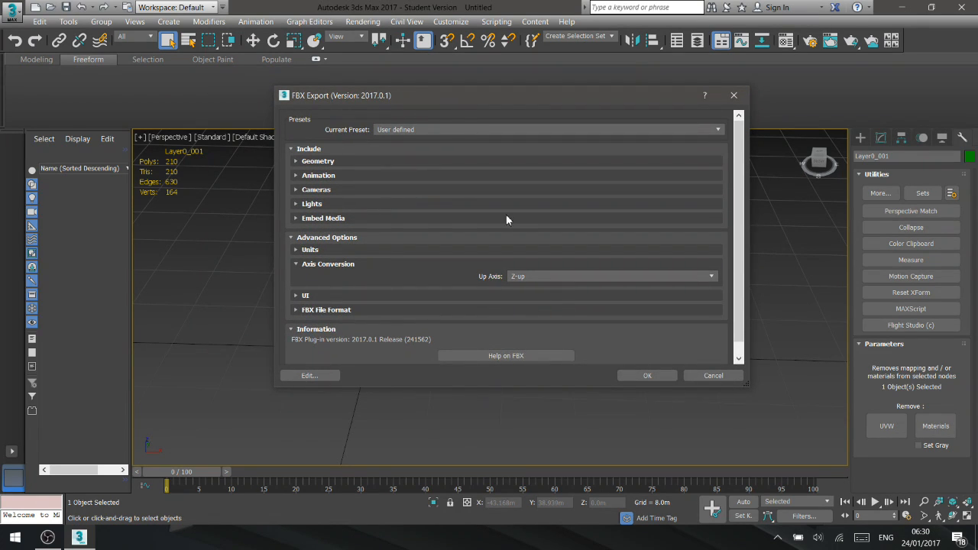
{"action": "left_click", "coordinate": [647, 375]}
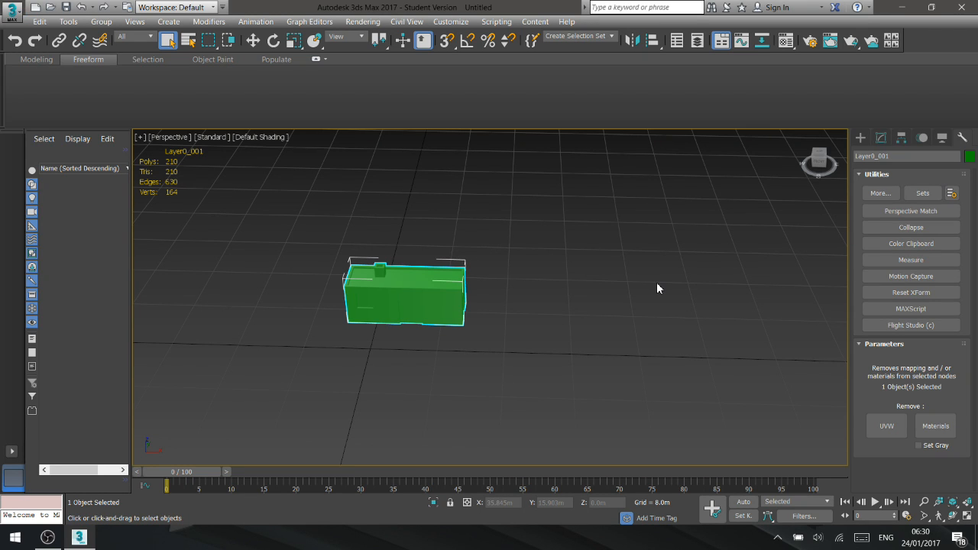
{"action": "left_click", "coordinate": [965, 7]}
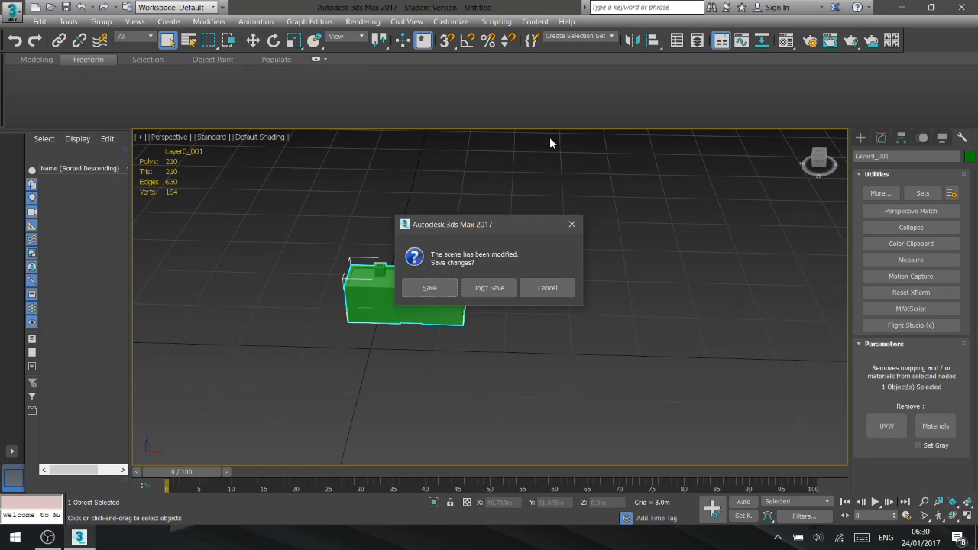
{"action": "left_click", "coordinate": [489, 293]}
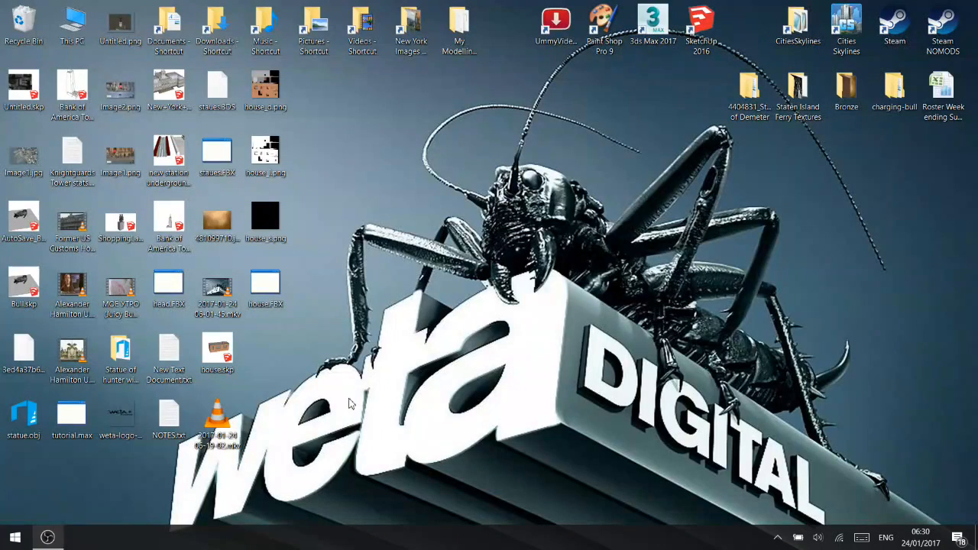
Move the latest recording's icon beneath statue.obj and house.FBX to a free area of the desktop.
{"action": "left_click", "coordinate": [402, 248]}
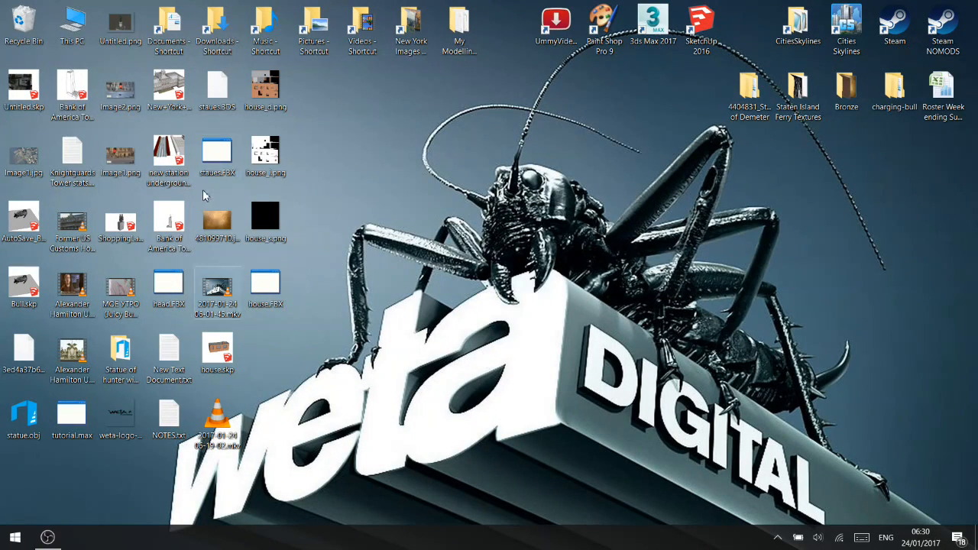
{"action": "left_click_drag", "start_coordinate": [217, 424], "coordinate": [34, 493]}
{"action": "left_click", "coordinate": [405, 443]}
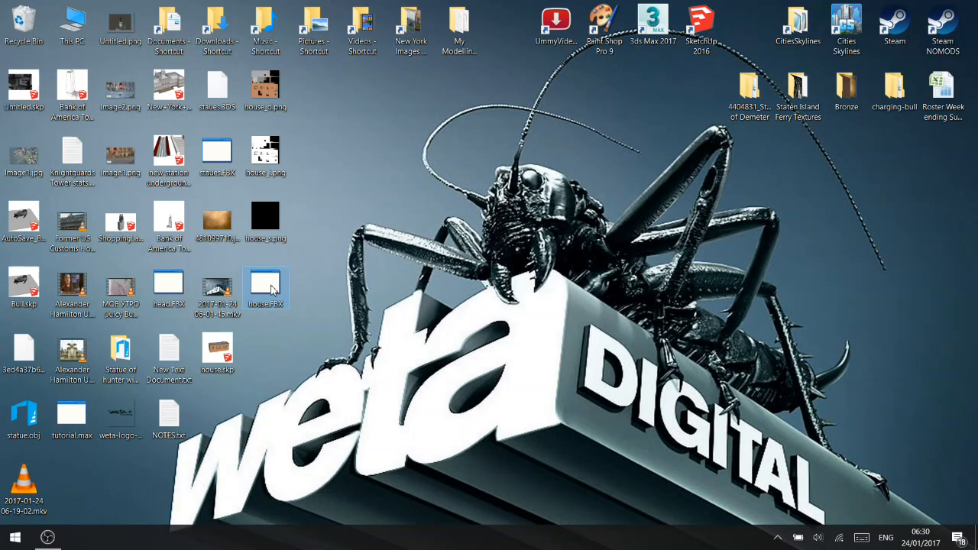
{"action": "left_click_drag", "start_coordinate": [265, 292], "coordinate": [725, 320]}
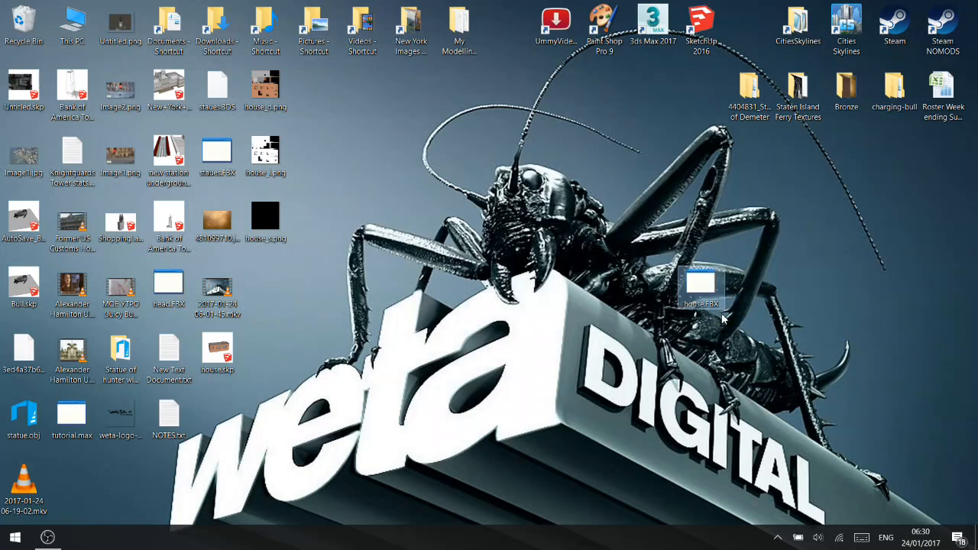
{"action": "left_click", "coordinate": [506, 265]}
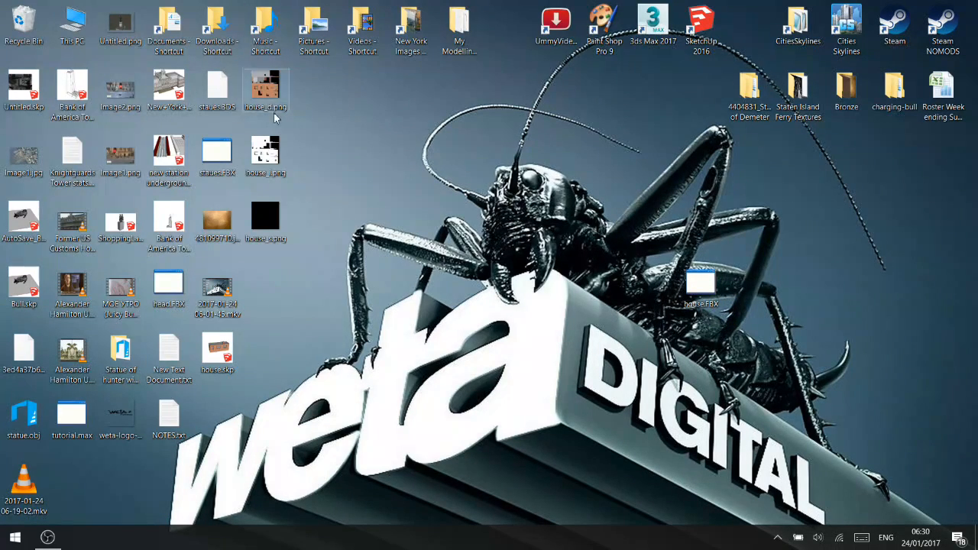
Line up house_d.png, house_i.png and house_s.png beside house.FBX on the desktop.
{"action": "left_click_drag", "start_coordinate": [274, 92], "coordinate": [761, 289]}
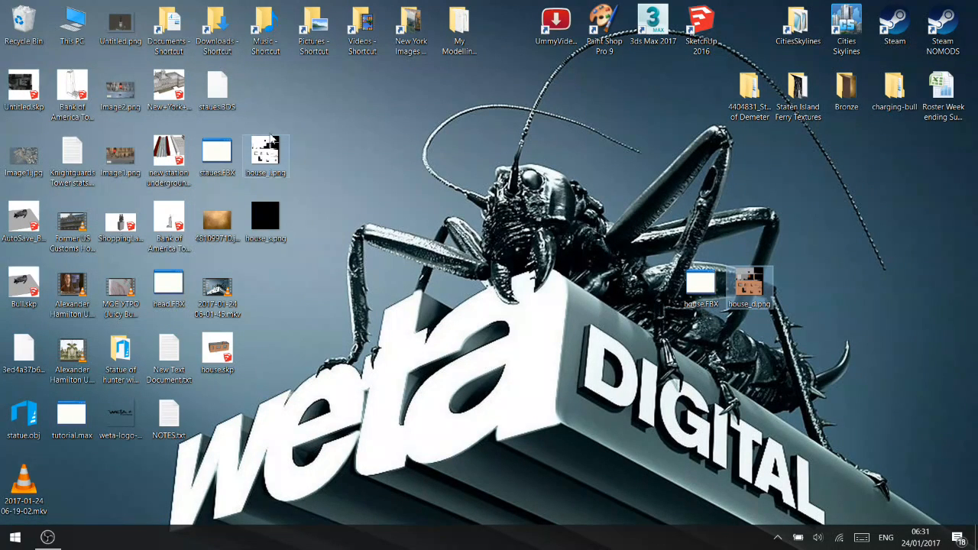
{"action": "left_click_drag", "start_coordinate": [635, 194], "coordinate": [831, 405]}
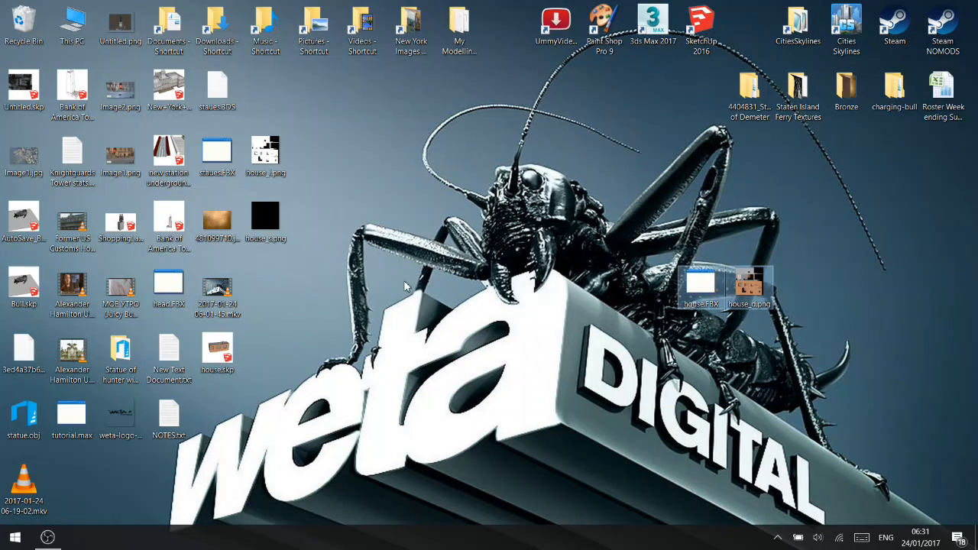
{"action": "left_click", "coordinate": [378, 207]}
{"action": "left_click_drag", "start_coordinate": [279, 164], "coordinate": [815, 284]}
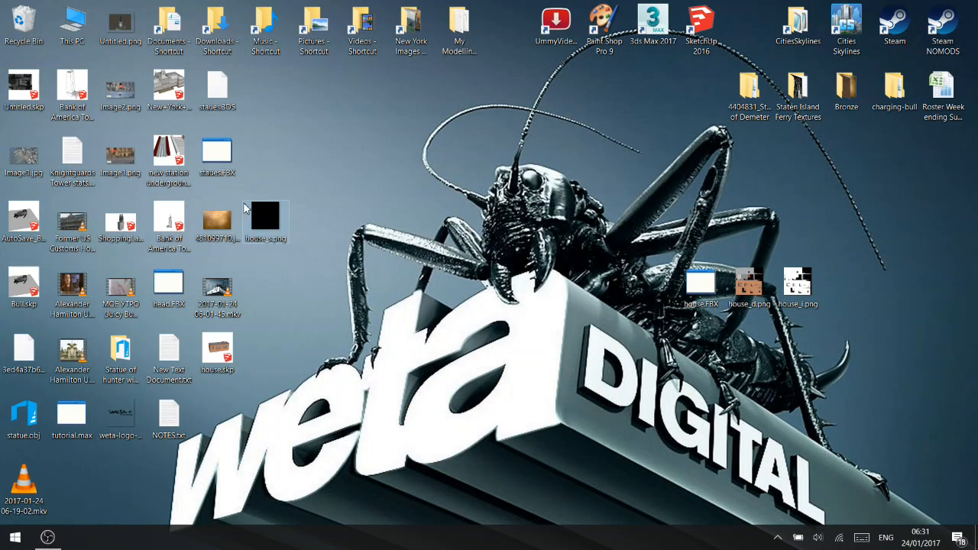
{"action": "left_click_drag", "start_coordinate": [264, 208], "coordinate": [846, 284]}
Launch Paint Shop Pro 9 and open house_d.png, house_i.png and house_s.png from the desktop in it.
{"action": "double_click", "coordinate": [604, 29]}
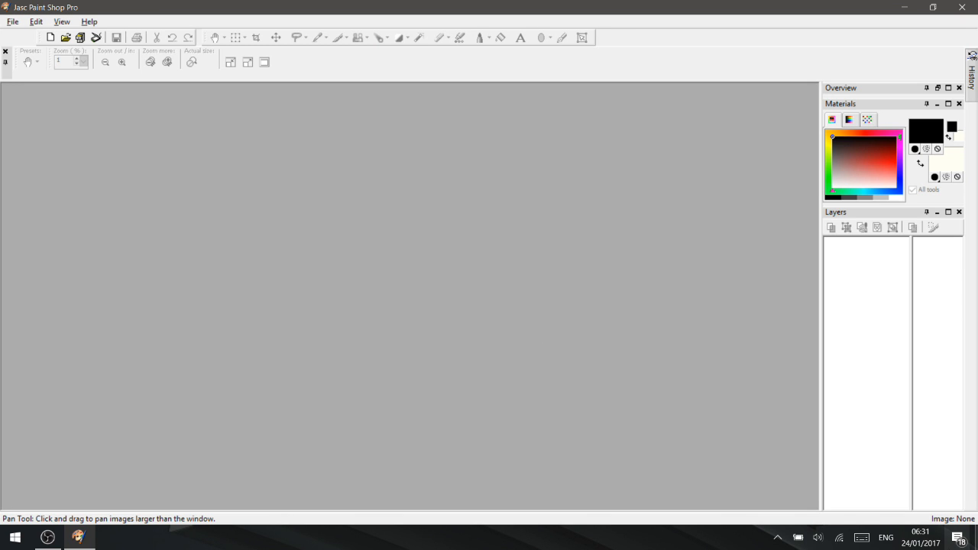
{"action": "left_click", "coordinate": [976, 538]}
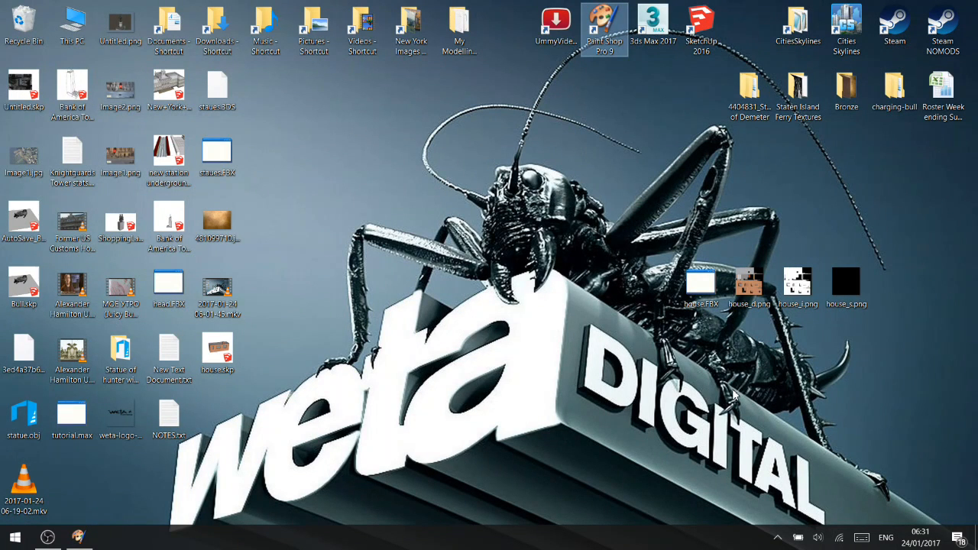
{"action": "left_click_drag", "start_coordinate": [728, 237], "coordinate": [893, 330]}
{"action": "mouse_move", "coordinate": [854, 288]}
{"action": "left_mouse_down"}
{"action": "mouse_move", "coordinate": [367, 397]}
{"action": "mouse_move", "coordinate": [76, 527]}
{"action": "mouse_move", "coordinate": [81, 544]}
{"action": "mouse_move", "coordinate": [412, 318]}
{"action": "left_mouse_up"}
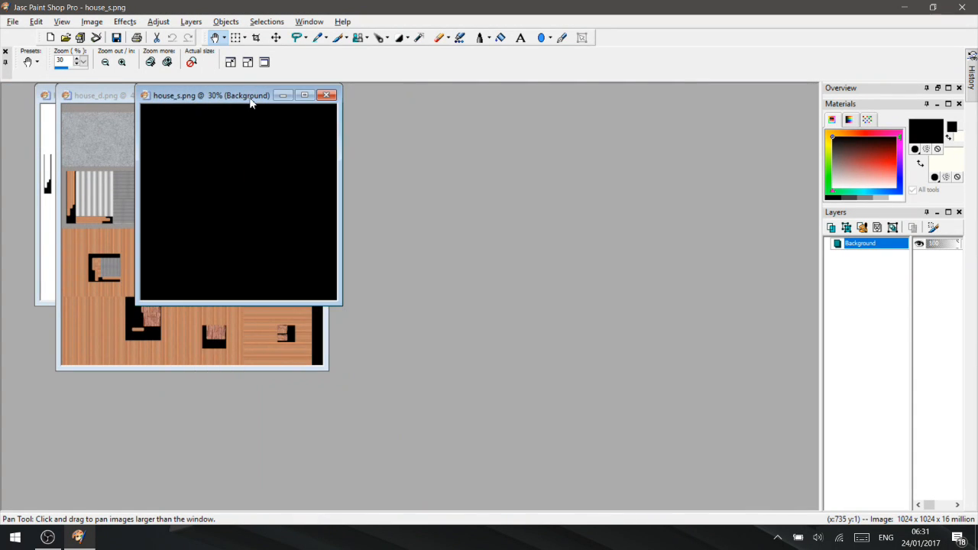
Spread the three texture windows side by side in the order house_d, house_i, house_s.
{"action": "left_click_drag", "start_coordinate": [251, 103], "coordinate": [533, 160]}
{"action": "left_click_drag", "start_coordinate": [165, 95], "coordinate": [83, 171]}
{"action": "left_click_drag", "start_coordinate": [86, 86], "coordinate": [275, 93]}
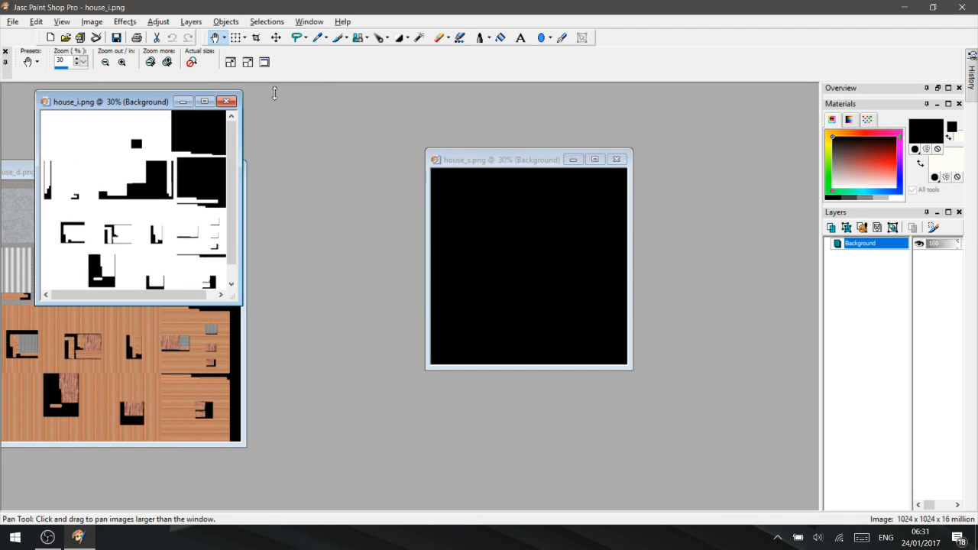
{"action": "left_click_drag", "start_coordinate": [131, 100], "coordinate": [375, 188]}
{"action": "left_click_drag", "start_coordinate": [532, 158], "coordinate": [719, 157]}
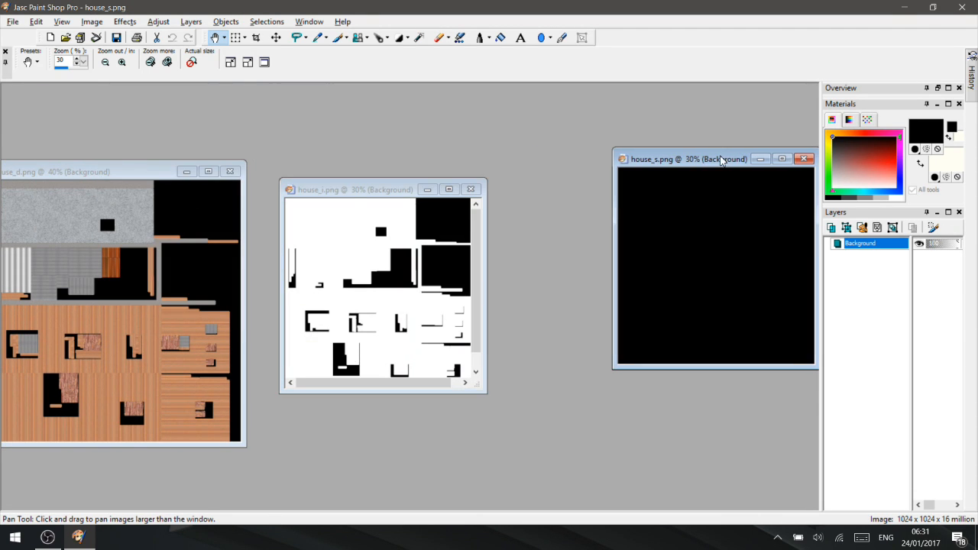
{"action": "left_click_drag", "start_coordinate": [352, 191], "coordinate": [456, 165]}
{"action": "left_click_drag", "start_coordinate": [84, 170], "coordinate": [112, 121]}
Zoom house_d.png to 50% and house_i.png to 40%, placing the house_i.png window right beside house_d.png.
{"action": "scroll", "coordinate": [157, 138], "scroll_direction": "up", "scroll_amount": 1}
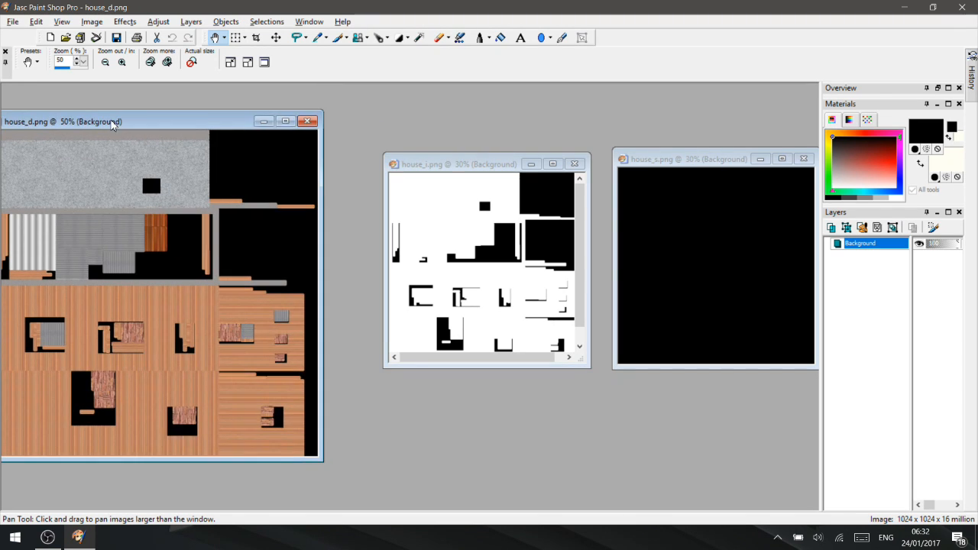
{"action": "left_click_drag", "start_coordinate": [461, 167], "coordinate": [421, 153]}
{"action": "scroll", "coordinate": [425, 154], "scroll_direction": "up", "scroll_amount": 1}
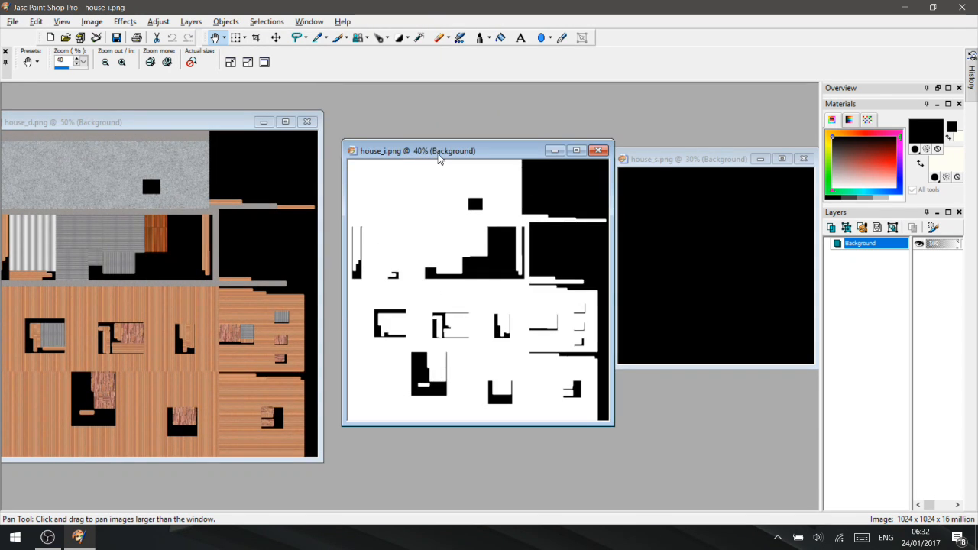
{"action": "left_click_drag", "start_coordinate": [509, 159], "coordinate": [481, 151]}
Zoom house_s.png to 40% and place its window partly over house_i.png.
{"action": "left_click", "coordinate": [666, 162]}
{"action": "left_click_drag", "start_coordinate": [666, 162], "coordinate": [631, 136]}
{"action": "scroll", "coordinate": [651, 150], "scroll_direction": "up", "scroll_amount": 1}
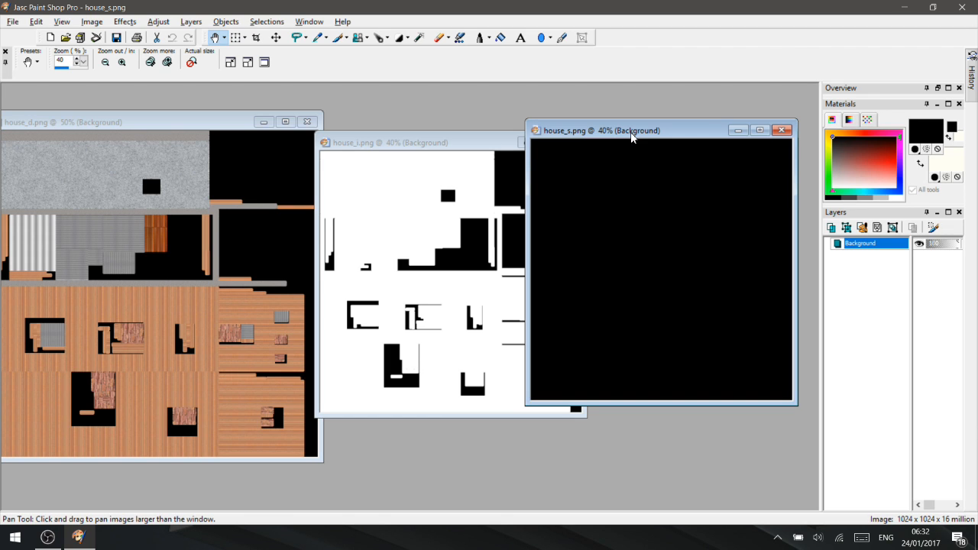
{"action": "scroll", "coordinate": [631, 138], "scroll_direction": "up", "scroll_amount": 2}
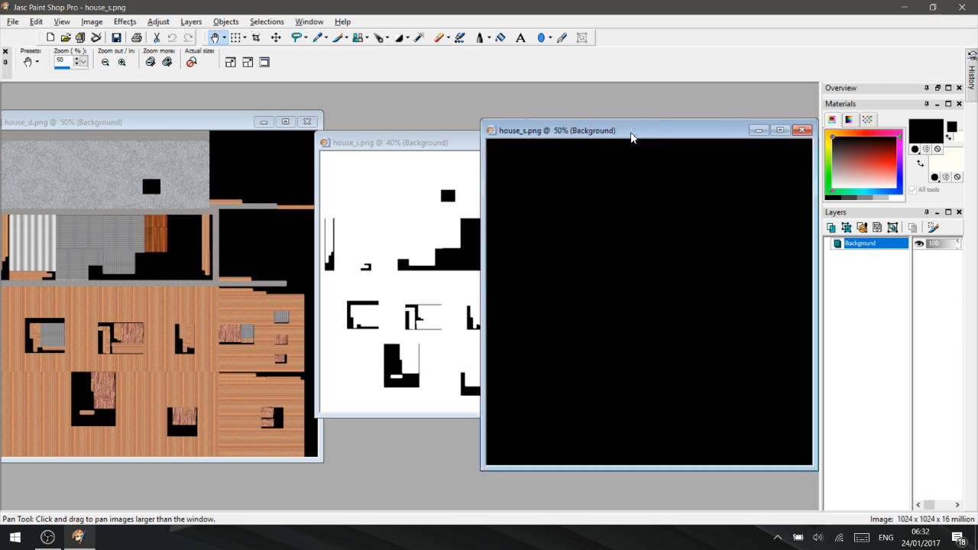
{"action": "scroll", "coordinate": [631, 137], "scroll_direction": "down", "scroll_amount": 3}
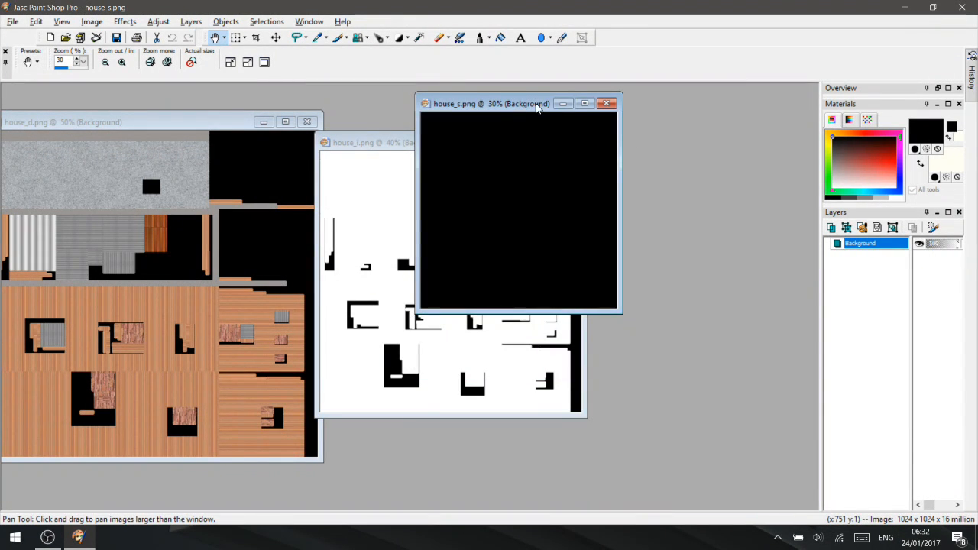
{"action": "scroll", "coordinate": [538, 111], "scroll_direction": "up", "scroll_amount": 3}
{"action": "scroll", "coordinate": [538, 111], "scroll_direction": "down", "scroll_amount": 1}
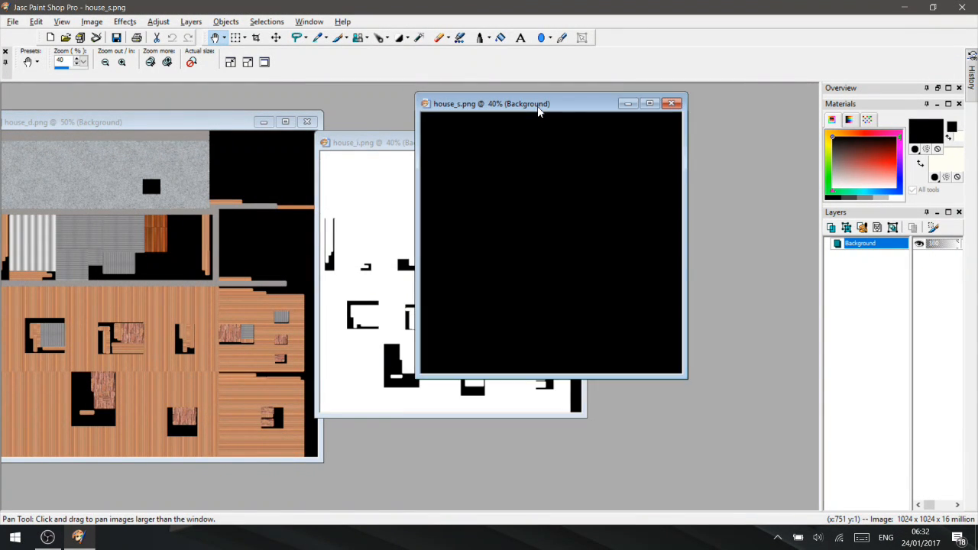
{"action": "left_click_drag", "start_coordinate": [538, 111], "coordinate": [514, 120]}
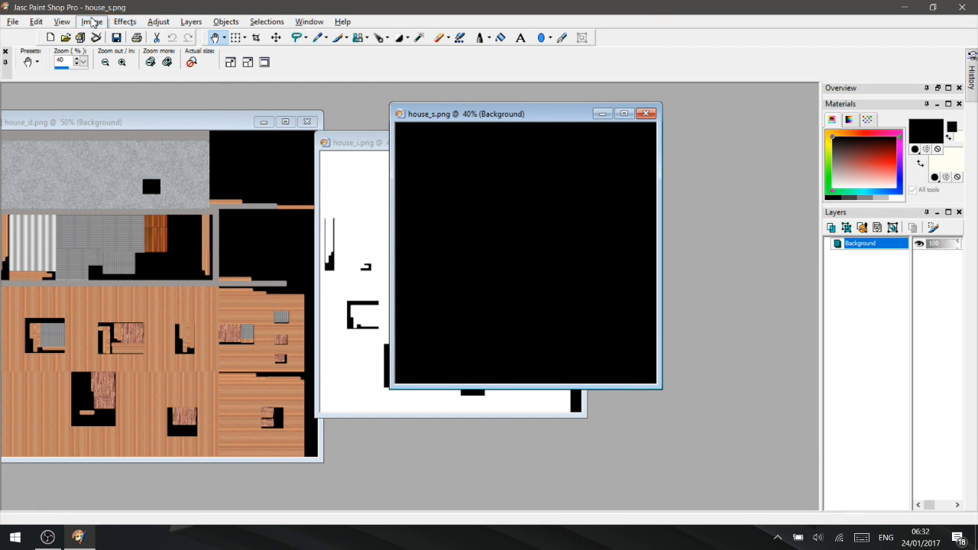
Open the Levels adjustment for house_s.png and move its dialog clear of the image.
{"action": "left_click", "coordinate": [92, 22]}
{"action": "mouse_move", "coordinate": [132, 22]}
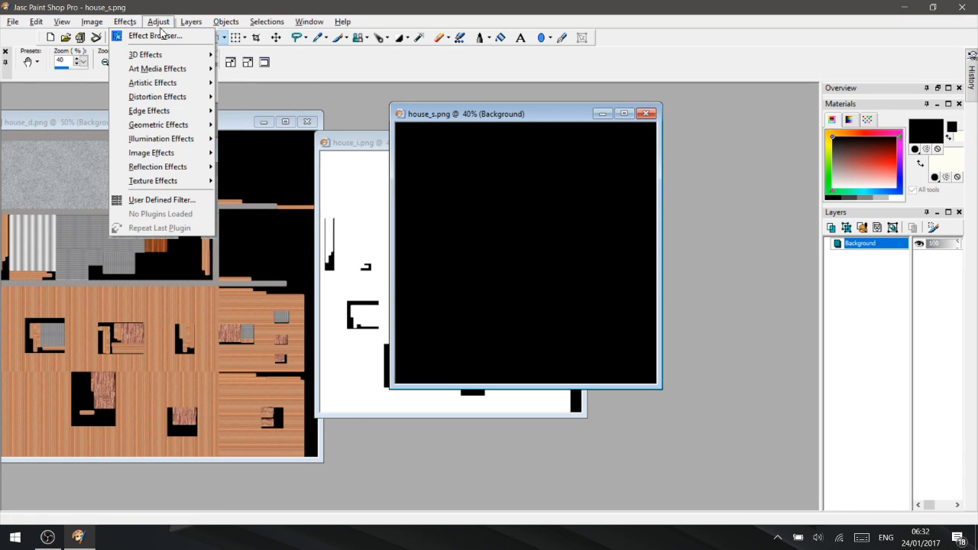
{"action": "mouse_move", "coordinate": [97, 25]}
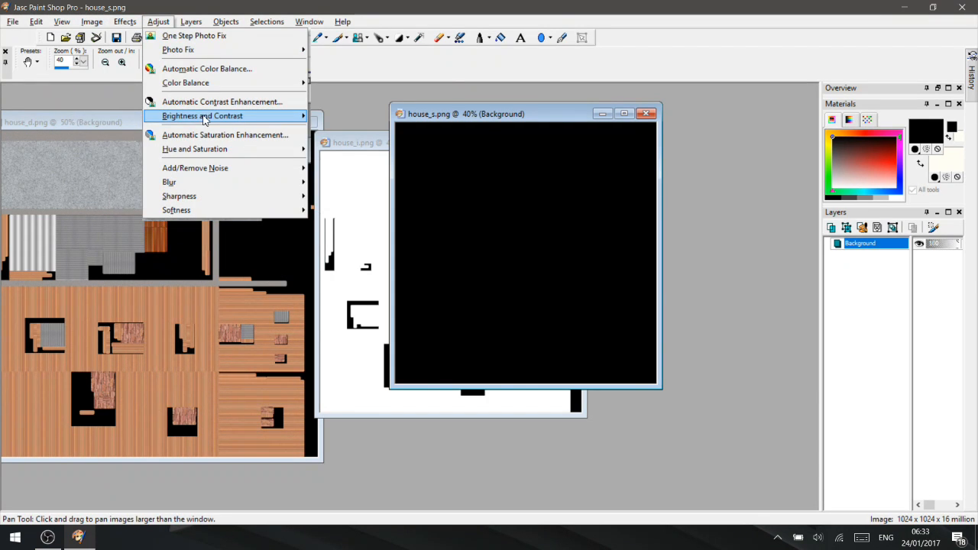
{"action": "mouse_move", "coordinate": [207, 124]}
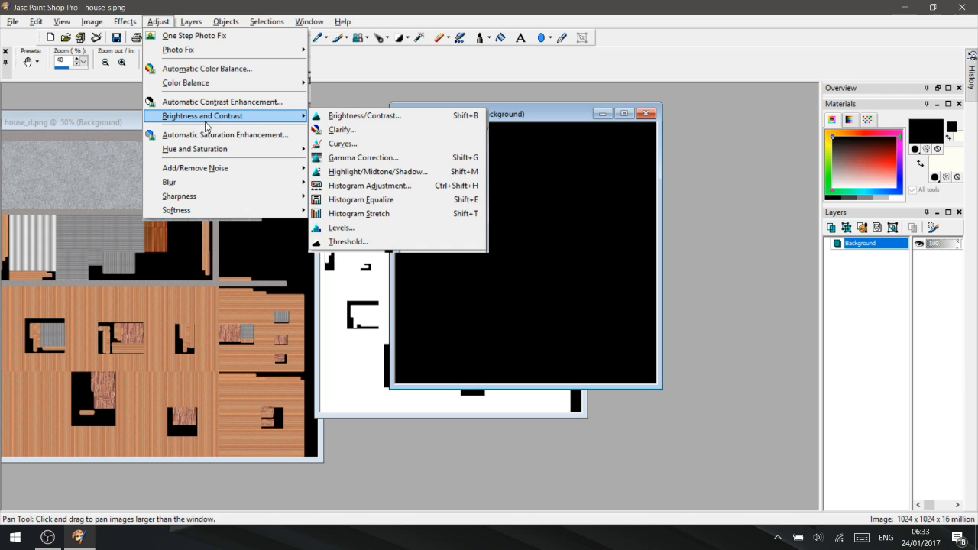
{"action": "left_click", "coordinate": [341, 228]}
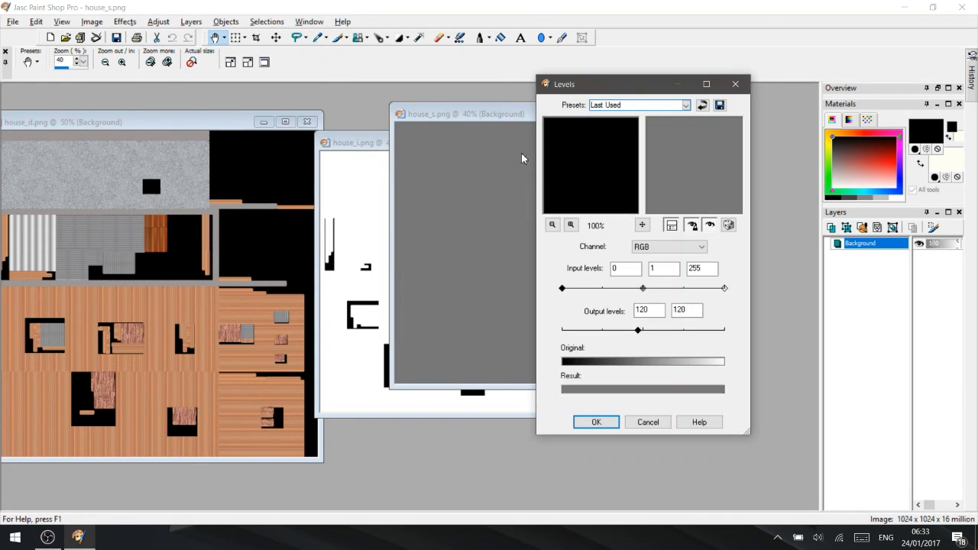
{"action": "left_click_drag", "start_coordinate": [641, 87], "coordinate": [236, 89]}
Try both Levels output values at 0 on house_s.png.
{"action": "double_click", "coordinate": [234, 311]}
{"action": "type", "text": "0"}
{"action": "key", "text": "Tab"}
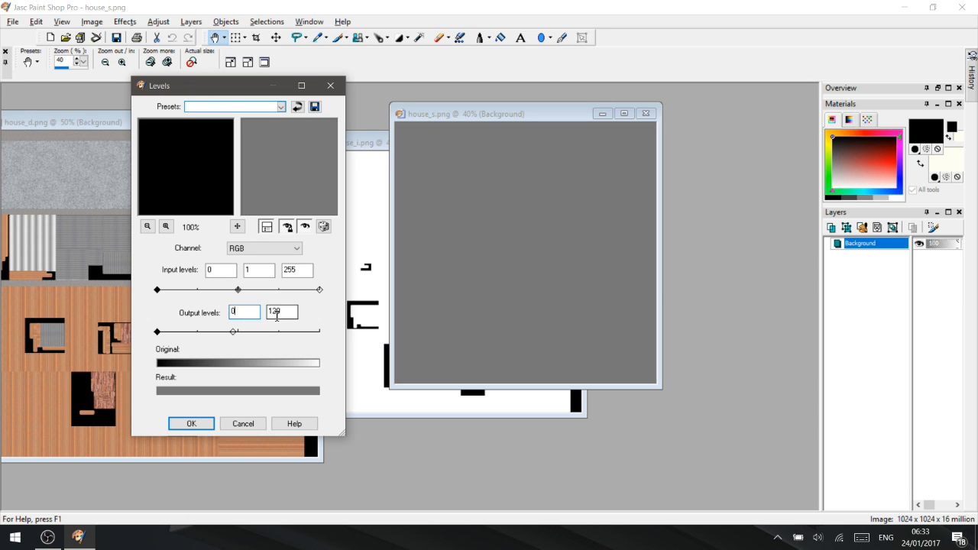
{"action": "type", "text": "0"}
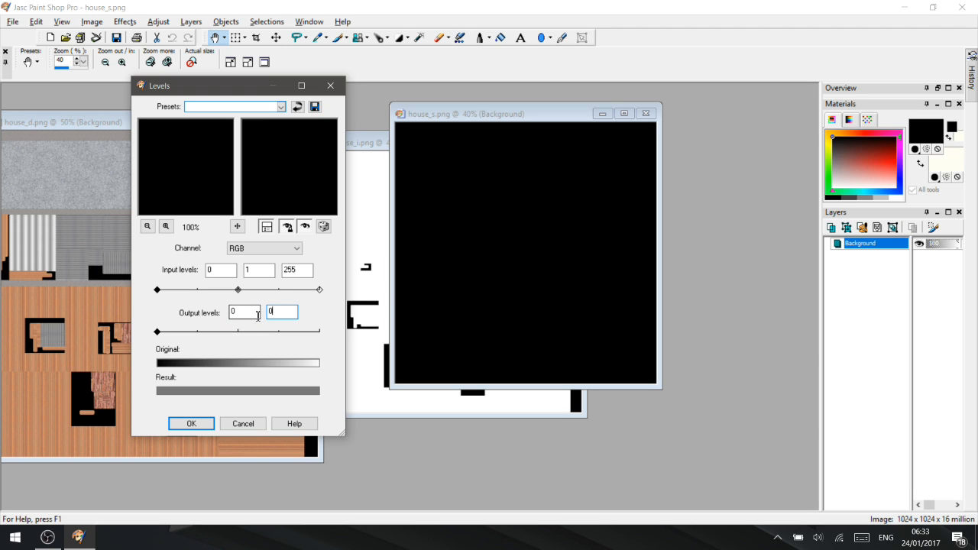
Set both output levels to 15 and apply the Levels adjustment to house_s.png.
{"action": "double_click", "coordinate": [249, 312]}
{"action": "type", "text": "15"}
{"action": "key", "text": "Tab"}
{"action": "type", "text": "15"}
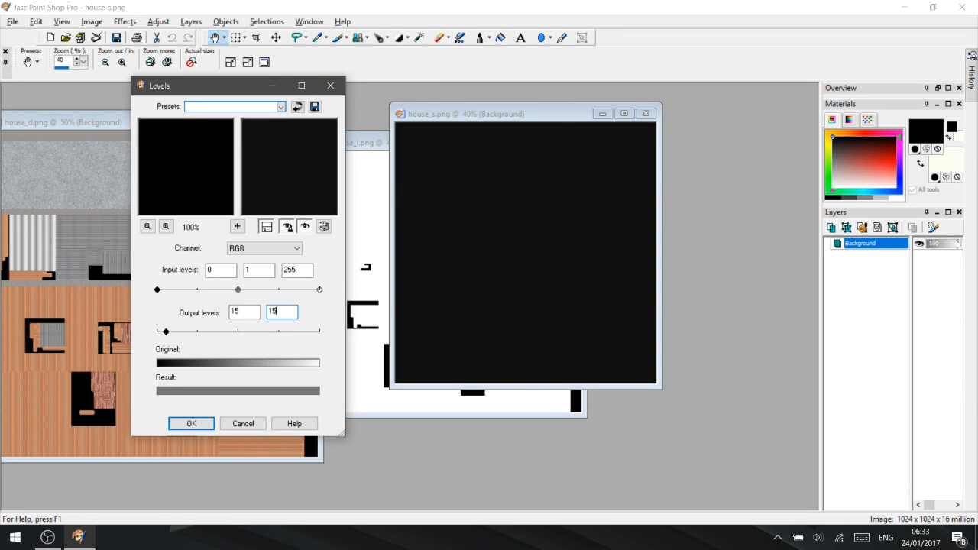
{"action": "left_click", "coordinate": [192, 424]}
Move the house_s.png window off most of house_i.png and bring the house_d.png window fully into the workspace.
{"action": "left_click_drag", "start_coordinate": [432, 116], "coordinate": [542, 111]}
{"action": "left_click_drag", "start_coordinate": [614, 112], "coordinate": [617, 107]}
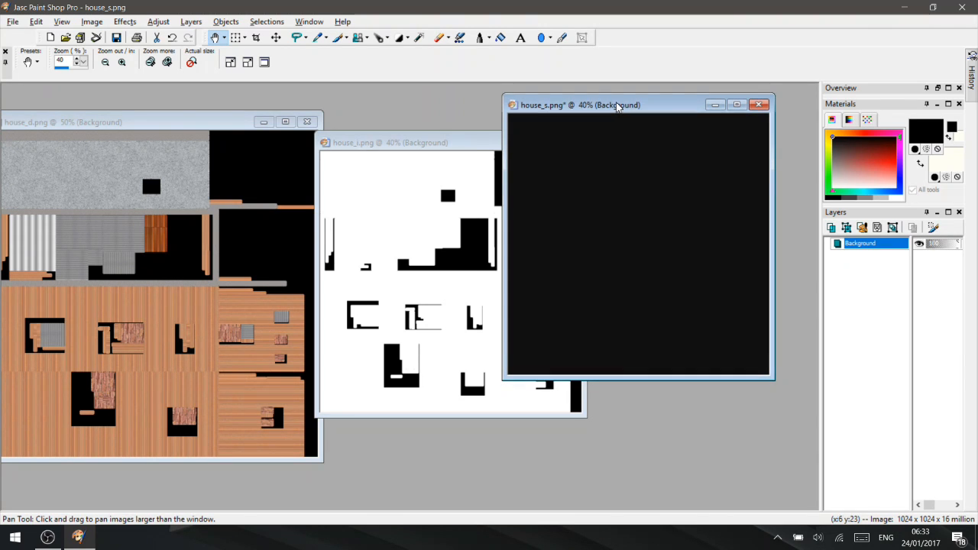
{"action": "left_click_drag", "start_coordinate": [201, 121], "coordinate": [233, 114]}
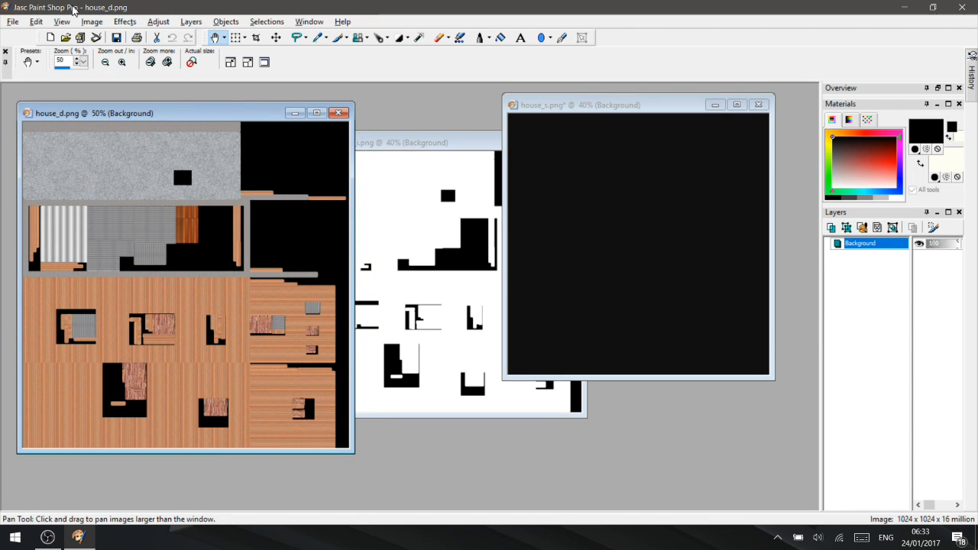
{"action": "mouse_move", "coordinate": [162, 116]}
{"action": "left_mouse_down"}
{"action": "mouse_move", "coordinate": [226, 145]}
{"action": "mouse_move", "coordinate": [173, 108]}
{"action": "left_mouse_up"}
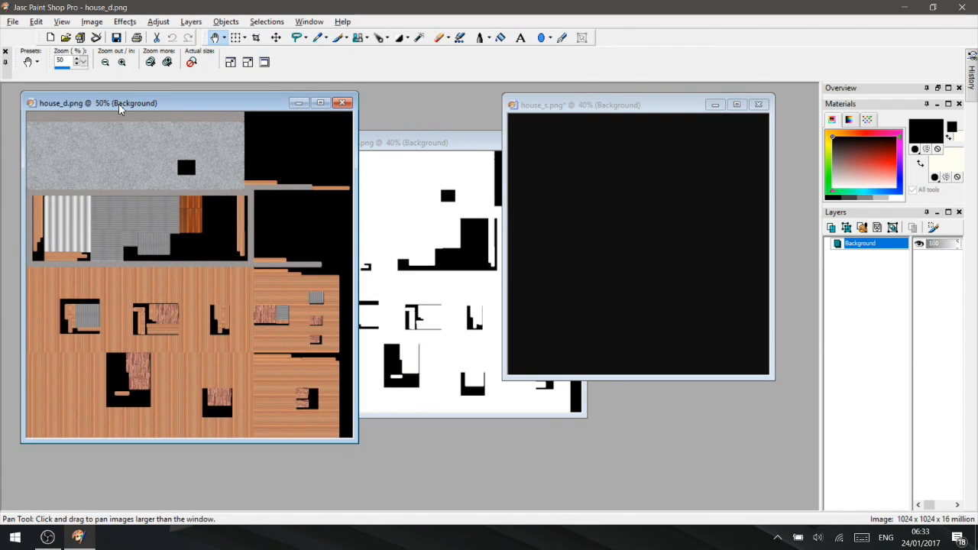
{"action": "left_click_drag", "start_coordinate": [108, 99], "coordinate": [106, 103]}
Copy the house_d.png image into house_s.png as a new layer and lower that layer's opacity to 42.
{"action": "left_click", "coordinate": [44, 23]}
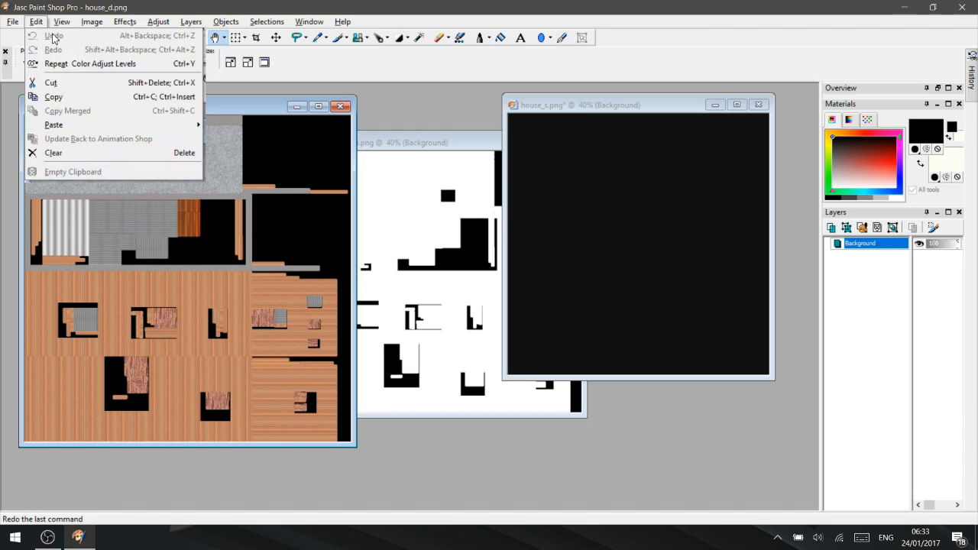
{"action": "left_click", "coordinate": [70, 102]}
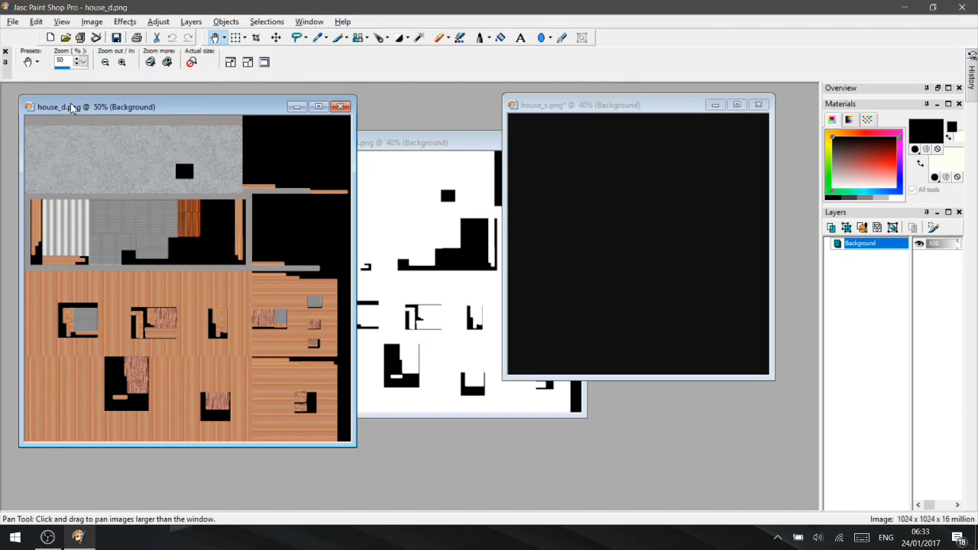
{"action": "left_click", "coordinate": [563, 109]}
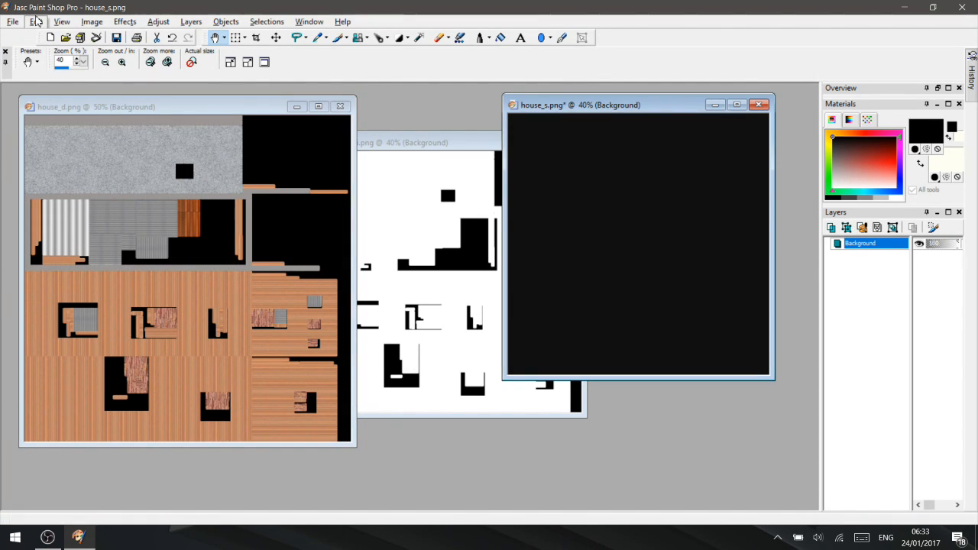
{"action": "left_click", "coordinate": [36, 21]}
{"action": "mouse_move", "coordinate": [61, 127]}
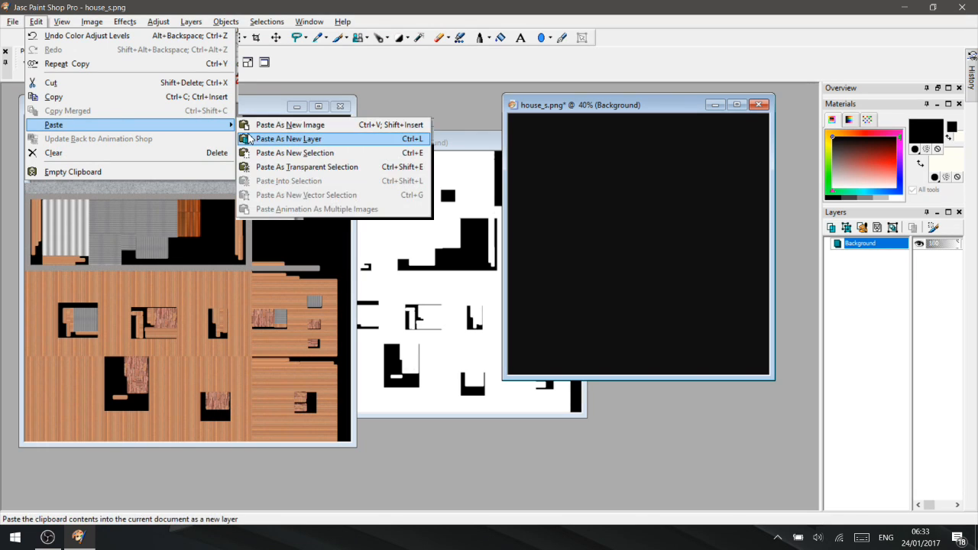
{"action": "left_click", "coordinate": [266, 140]}
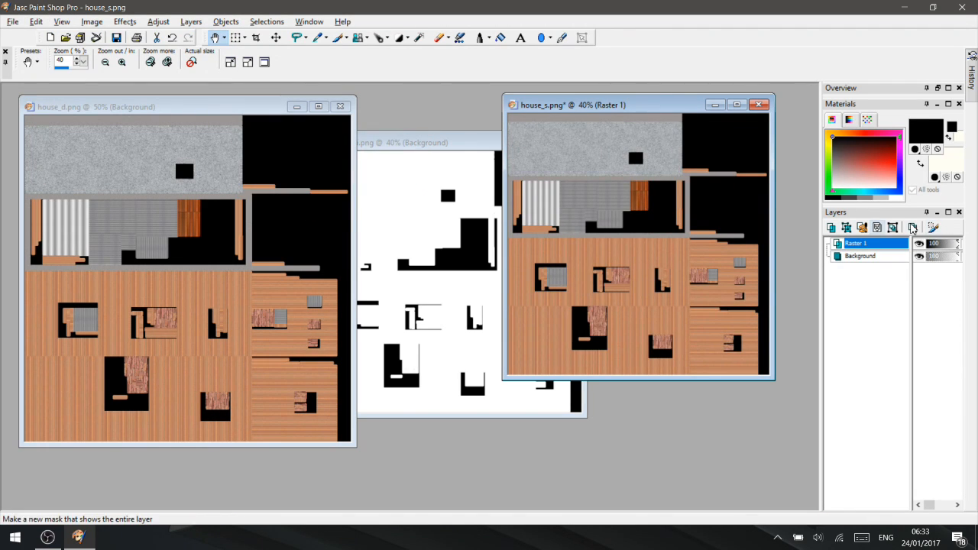
{"action": "left_click_drag", "start_coordinate": [955, 252], "coordinate": [941, 248]}
Examine the wood, corrugated metal and brick areas of house_s.png at several zoom levels.
{"action": "left_click_drag", "start_coordinate": [634, 104], "coordinate": [328, 111]}
{"action": "scroll", "coordinate": [372, 280], "scroll_direction": "up", "scroll_amount": 2}
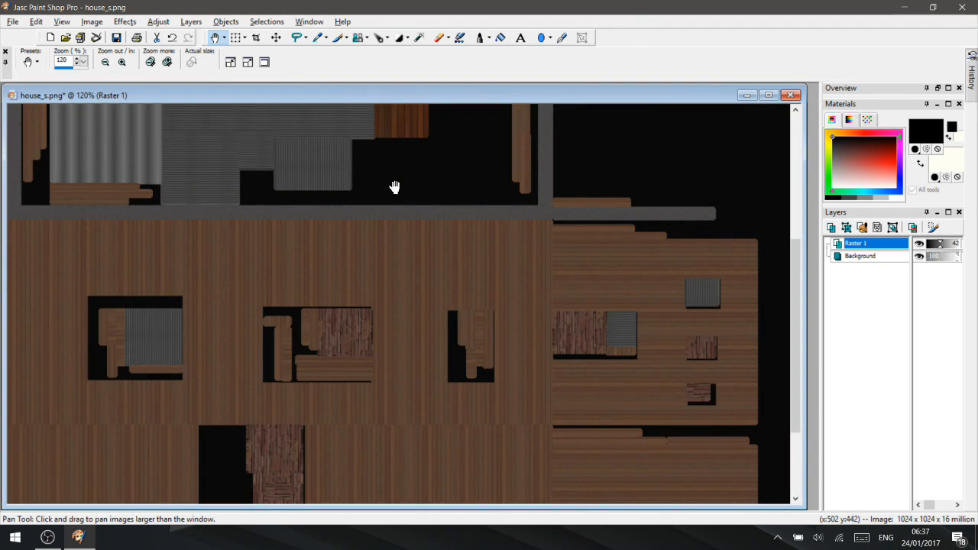
{"action": "scroll", "coordinate": [393, 186], "scroll_direction": "down", "scroll_amount": 1}
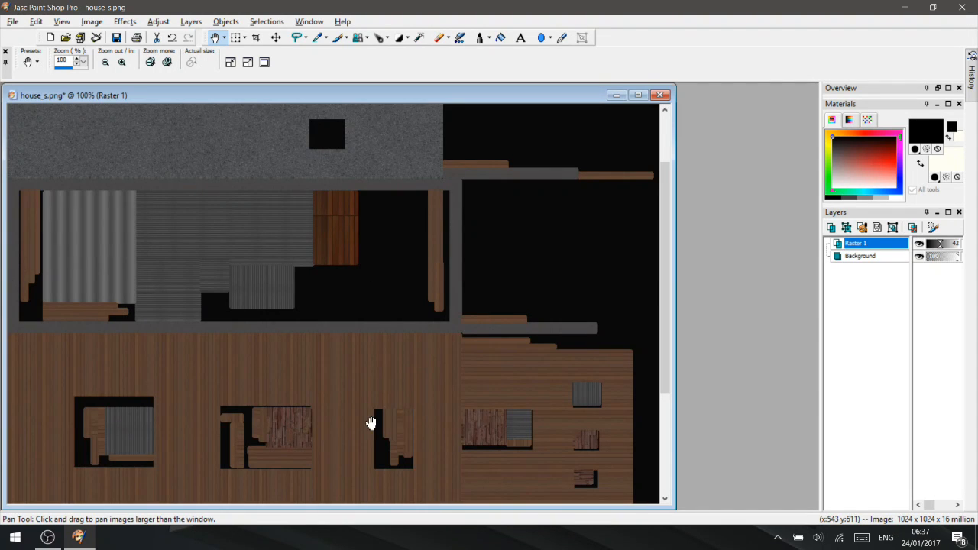
{"action": "scroll", "coordinate": [337, 411], "scroll_direction": "up", "scroll_amount": 1}
{"action": "scroll", "coordinate": [316, 339], "scroll_direction": "down", "scroll_amount": 2}
{"action": "scroll", "coordinate": [261, 341], "scroll_direction": "up", "scroll_amount": 2}
{"action": "scroll", "coordinate": [325, 245], "scroll_direction": "down", "scroll_amount": 2}
{"action": "scroll", "coordinate": [293, 243], "scroll_direction": "up", "scroll_amount": 4}
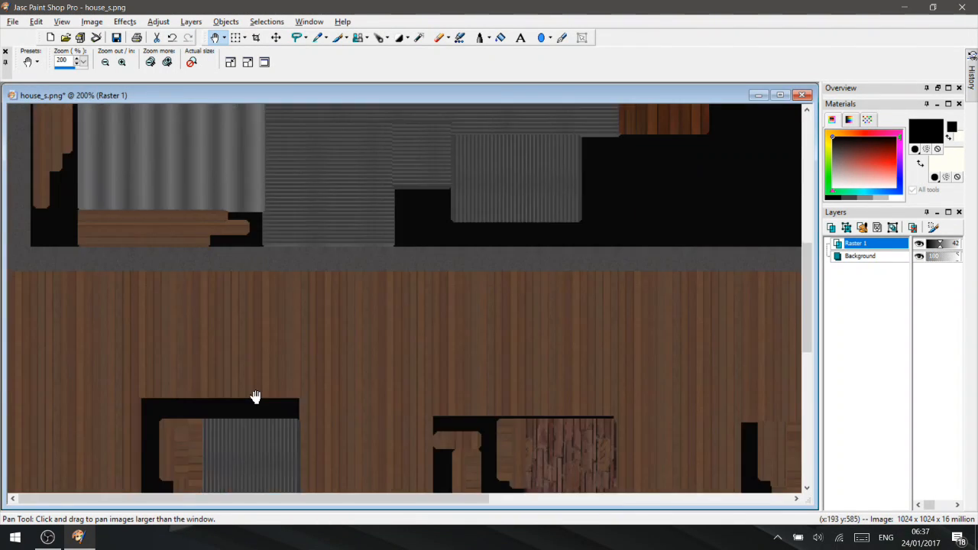
{"action": "scroll", "coordinate": [256, 396], "scroll_direction": "down", "scroll_amount": 1}
{"action": "scroll", "coordinate": [290, 363], "scroll_direction": "up", "scroll_amount": 2}
{"action": "scroll", "coordinate": [411, 279], "scroll_direction": "down", "scroll_amount": 4}
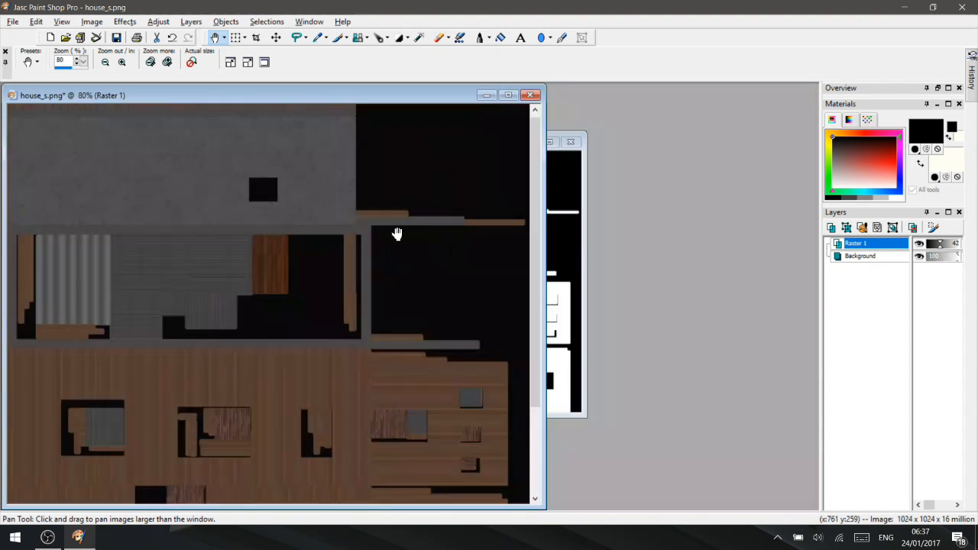
{"action": "scroll", "coordinate": [255, 198], "scroll_direction": "up", "scroll_amount": 4}
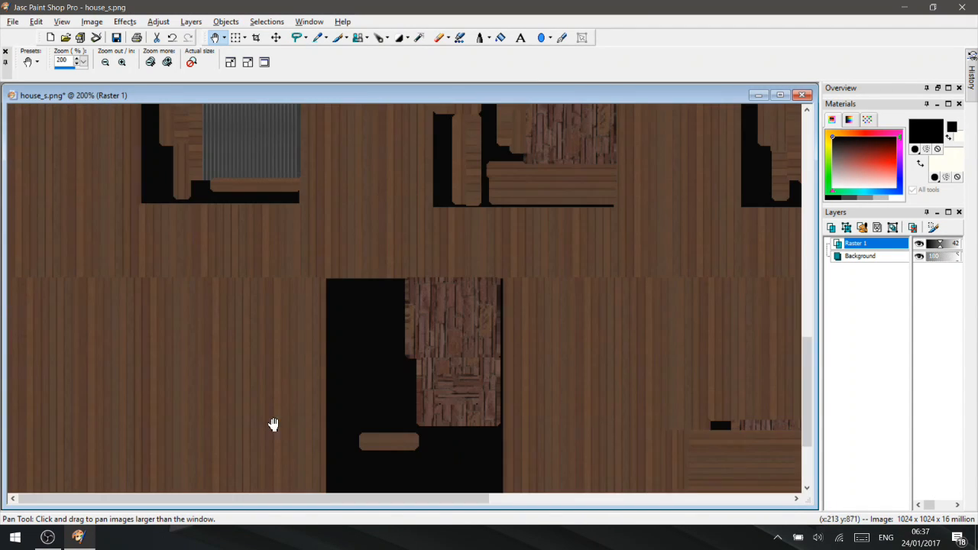
{"action": "scroll", "coordinate": [395, 343], "scroll_direction": "up", "scroll_amount": 2}
{"action": "scroll", "coordinate": [415, 332], "scroll_direction": "down", "scroll_amount": 3}
{"action": "scroll", "coordinate": [415, 343], "scroll_direction": "up", "scroll_amount": 2}
{"action": "scroll", "coordinate": [395, 318], "scroll_direction": "down", "scroll_amount": 3}
{"action": "scroll", "coordinate": [258, 321], "scroll_direction": "up", "scroll_amount": 3}
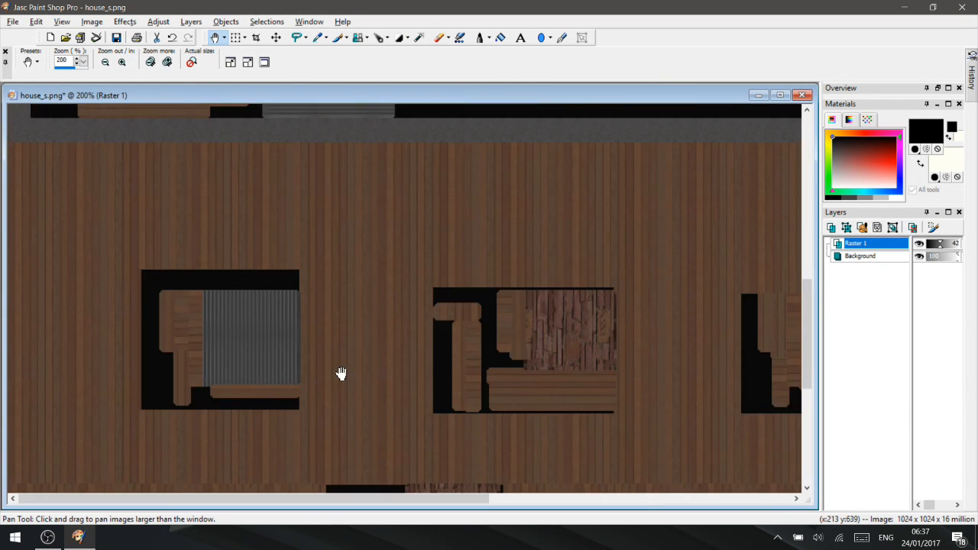
{"action": "scroll", "coordinate": [333, 320], "scroll_direction": "up", "scroll_amount": 1}
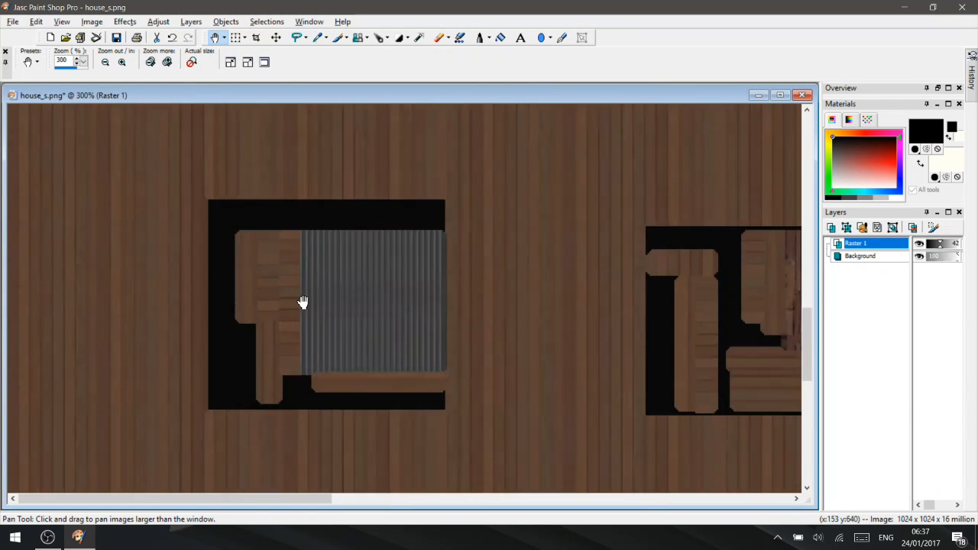
Use the rectangular Selection tool in Add mode to select the grey corrugated patch within the wood wall of house_s.png.
{"action": "left_click", "coordinate": [306, 39]}
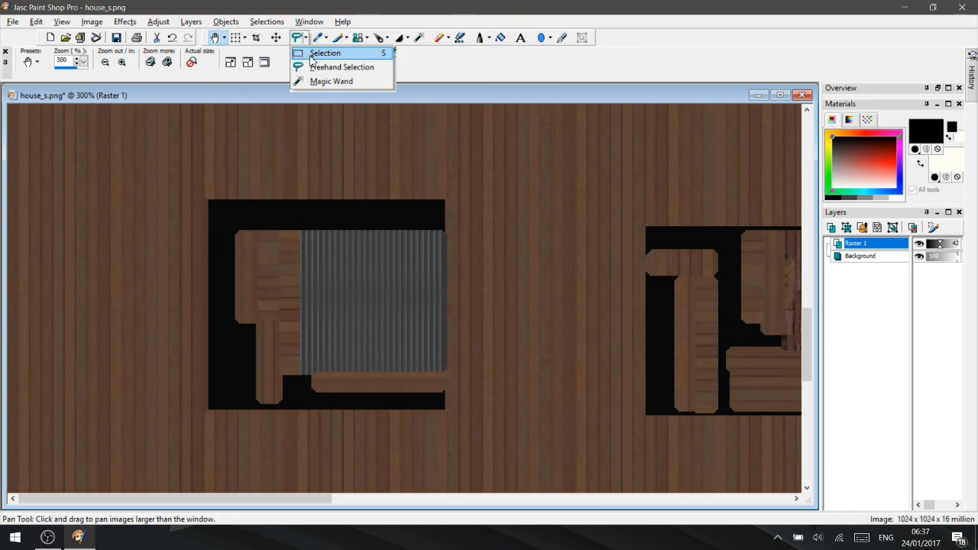
{"action": "left_click", "coordinate": [322, 53]}
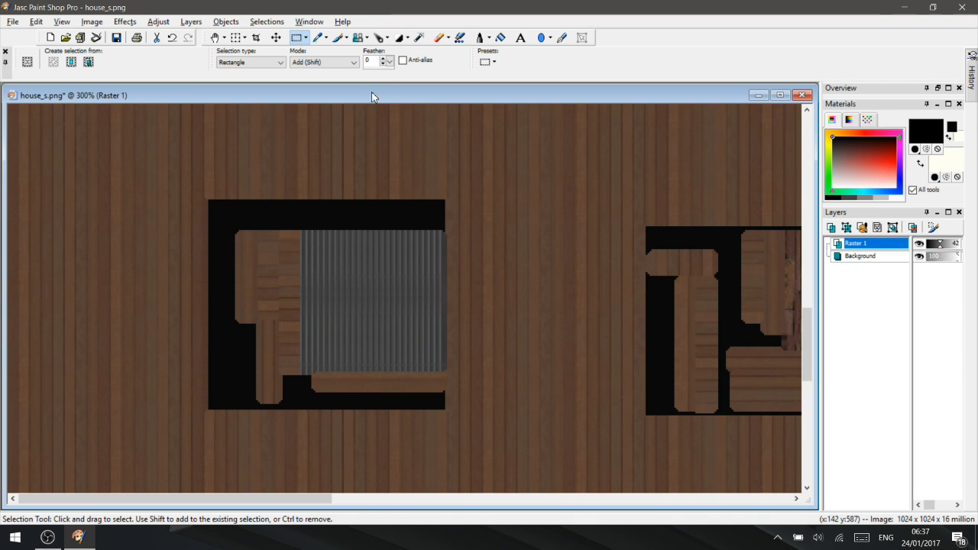
{"action": "scroll", "coordinate": [330, 258], "scroll_direction": "up", "scroll_amount": 3}
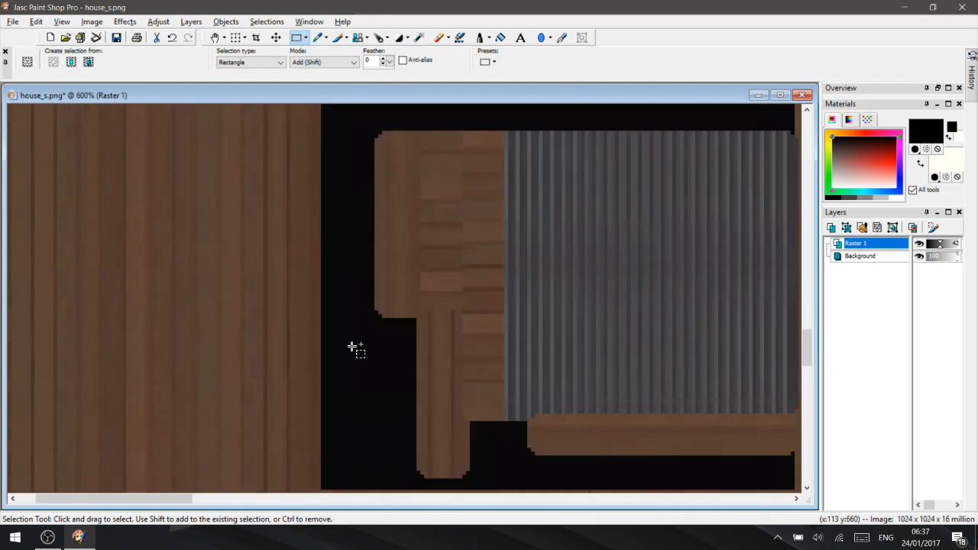
{"action": "scroll", "coordinate": [436, 302], "scroll_direction": "down", "scroll_amount": 2}
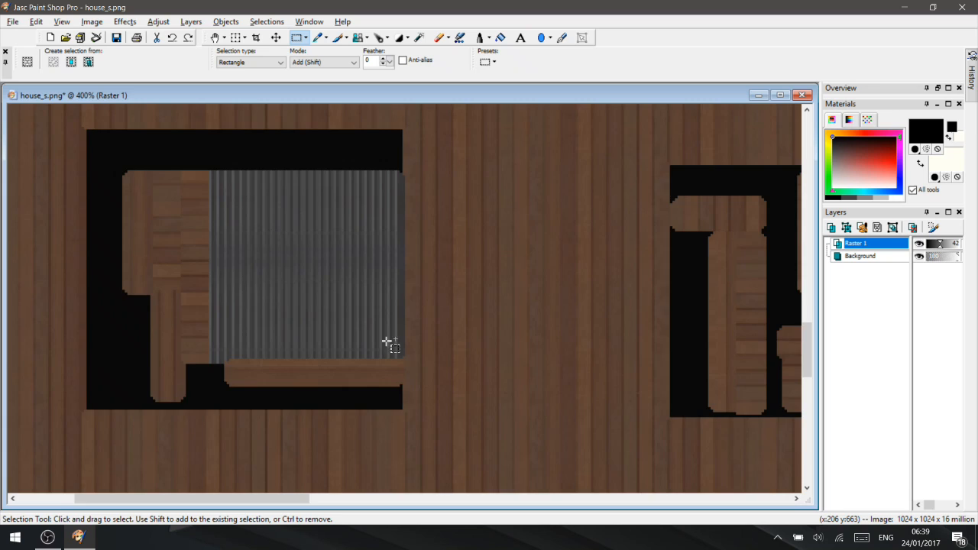
{"action": "scroll", "coordinate": [387, 342], "scroll_direction": "up", "scroll_amount": 1}
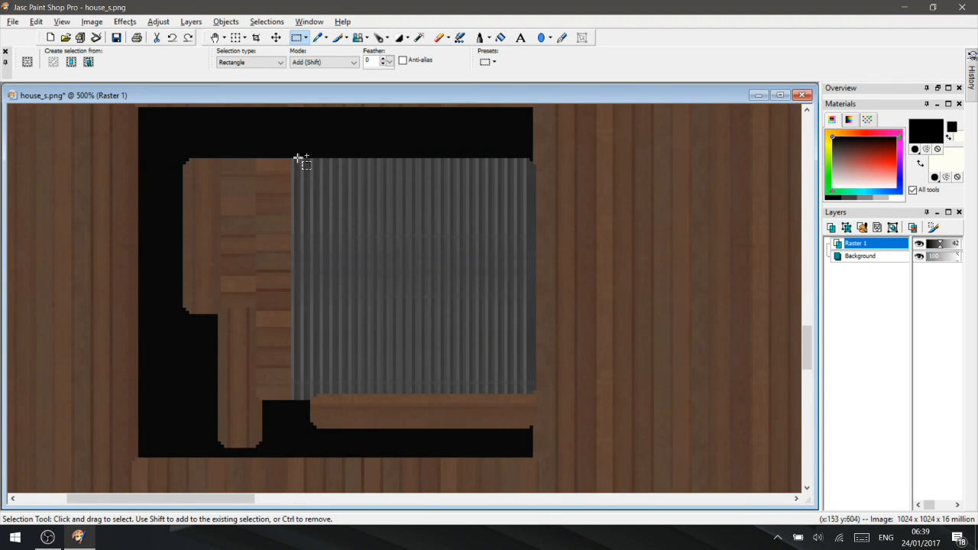
Select the vertically ribbed grey metal panel inside the black cutout in the wooden wall with a rectangular selection.
{"action": "left_click_drag", "start_coordinate": [343, 92], "coordinate": [339, 91]}
{"action": "scroll", "coordinate": [386, 252], "scroll_direction": "up", "scroll_amount": 1}
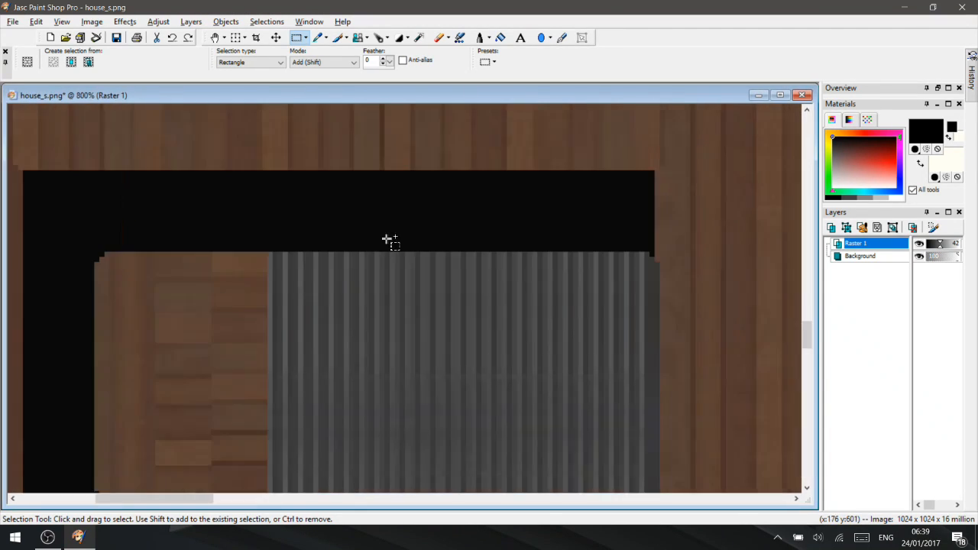
{"action": "scroll", "coordinate": [390, 290], "scroll_direction": "down", "scroll_amount": 1}
{"action": "scroll", "coordinate": [435, 340], "scroll_direction": "up", "scroll_amount": 1}
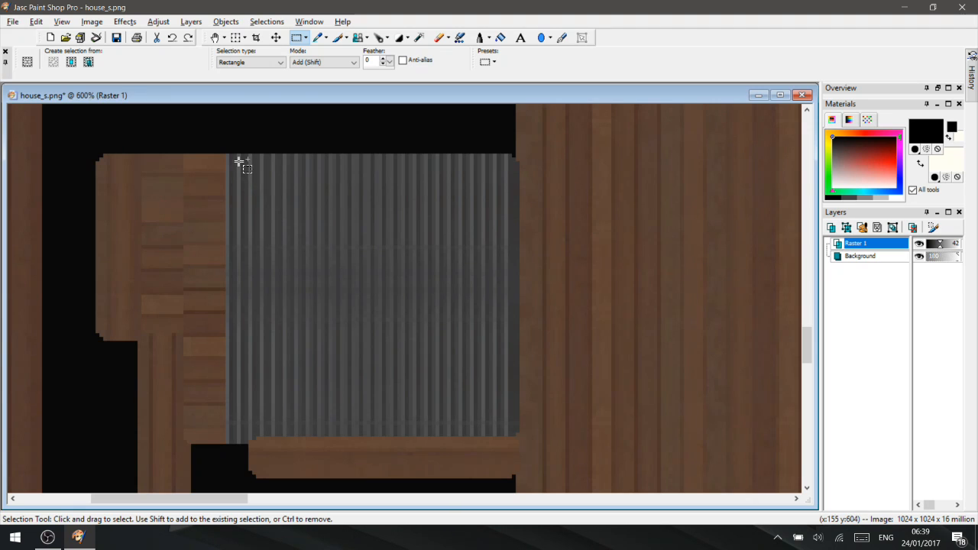
{"action": "left_click_drag", "start_coordinate": [227, 154], "coordinate": [515, 437]}
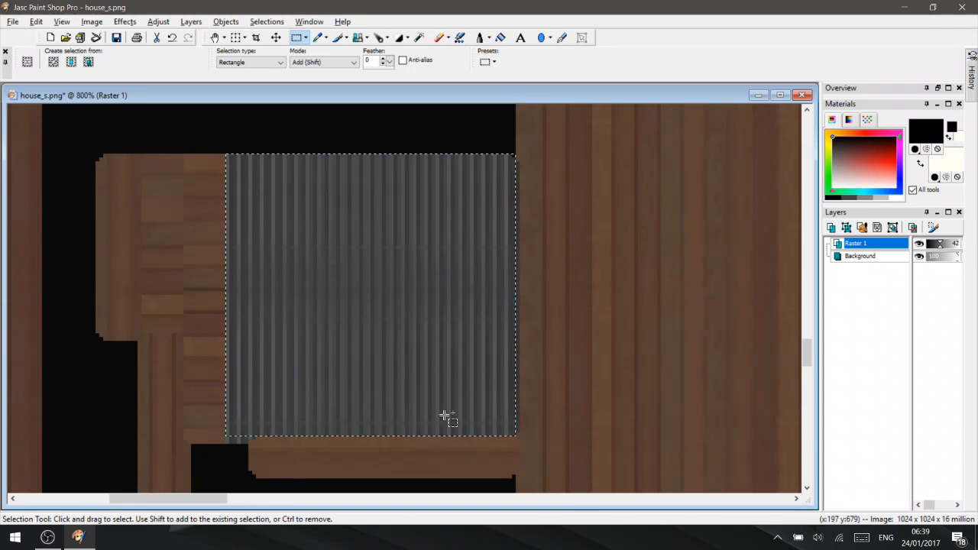
Add the ribbed panel's leftover lower-left strip and its thin right edge to the selection.
{"action": "scroll", "coordinate": [413, 389], "scroll_direction": "up", "scroll_amount": 2}
{"action": "scroll", "coordinate": [403, 385], "scroll_direction": "up", "scroll_amount": 3}
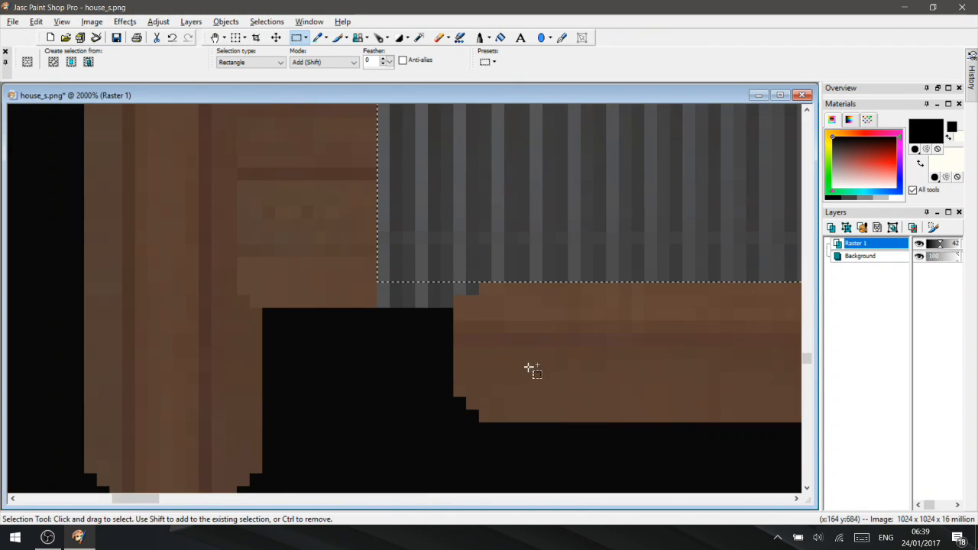
{"action": "left_click_drag", "start_coordinate": [378, 280], "coordinate": [475, 290]}
{"action": "scroll", "coordinate": [603, 277], "scroll_direction": "down", "scroll_amount": 2}
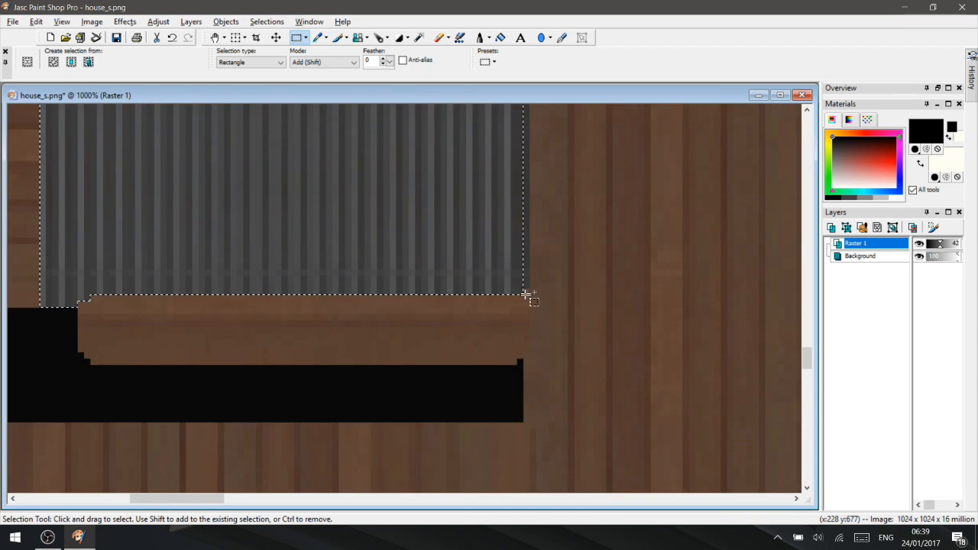
{"action": "scroll", "coordinate": [492, 284], "scroll_direction": "down", "scroll_amount": 3}
{"action": "scroll", "coordinate": [364, 294], "scroll_direction": "up", "scroll_amount": 1}
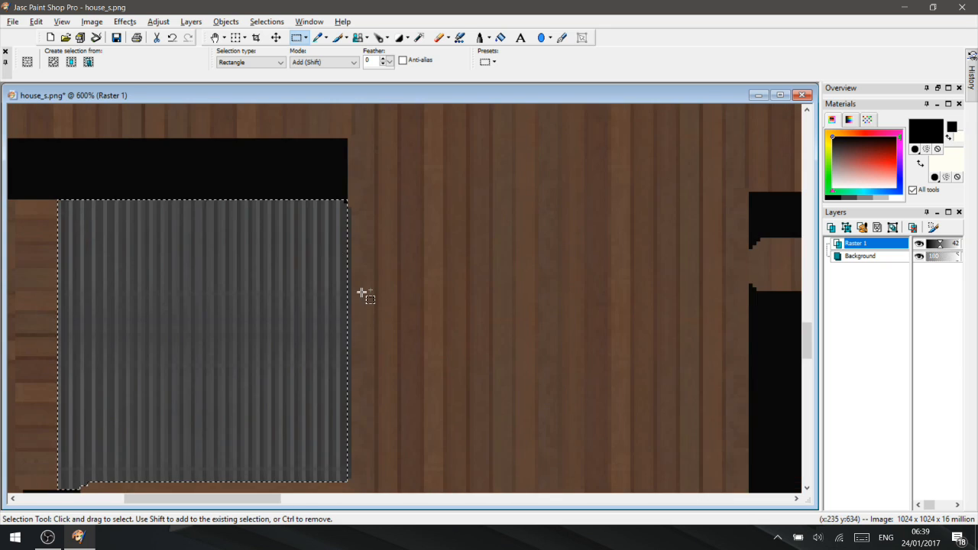
{"action": "scroll", "coordinate": [364, 294], "scroll_direction": "up", "scroll_amount": 3}
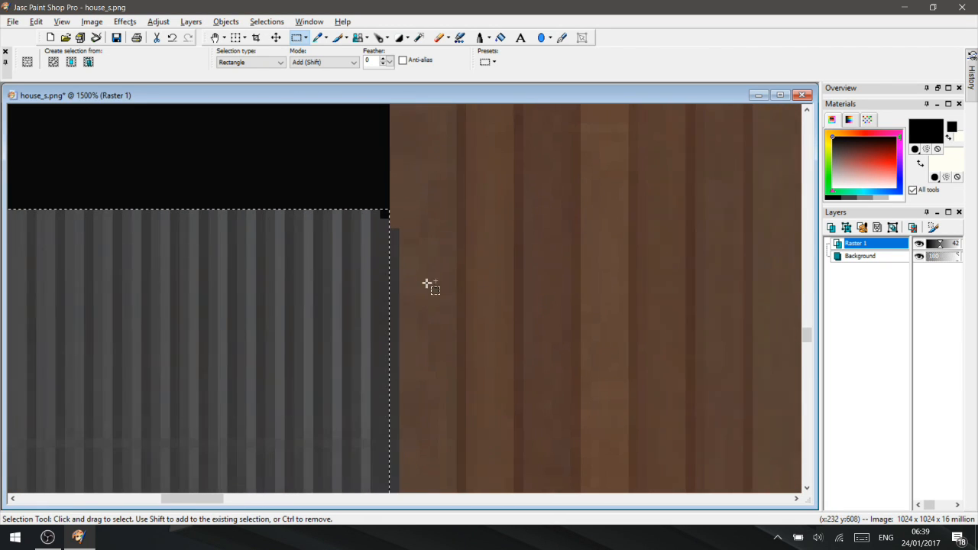
{"action": "left_click_drag", "start_coordinate": [399, 234], "coordinate": [388, 421]}
{"action": "scroll", "coordinate": [454, 345], "scroll_direction": "down", "scroll_amount": 5}
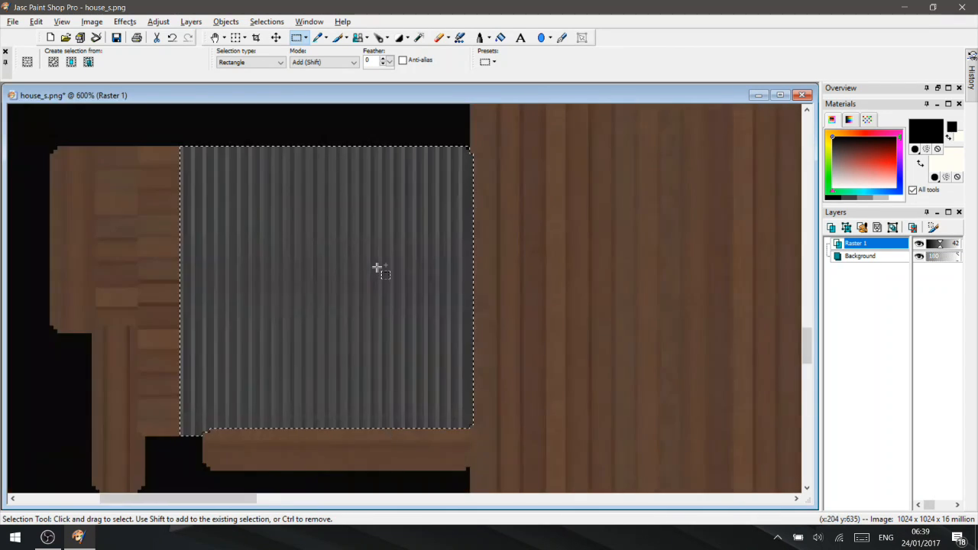
Add the horizontally ribbed metal panel beside the dark rough-plank patch to the selection, including its right edge and lower-right corner.
{"action": "scroll", "coordinate": [408, 321], "scroll_direction": "down", "scroll_amount": 2}
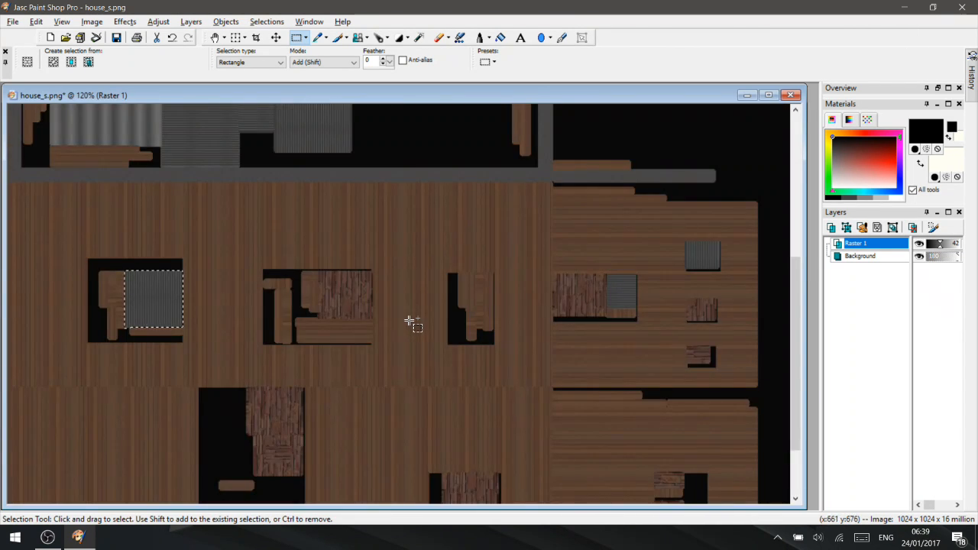
{"action": "scroll", "coordinate": [515, 304], "scroll_direction": "up", "scroll_amount": 4}
{"action": "scroll", "coordinate": [413, 300], "scroll_direction": "up", "scroll_amount": 1}
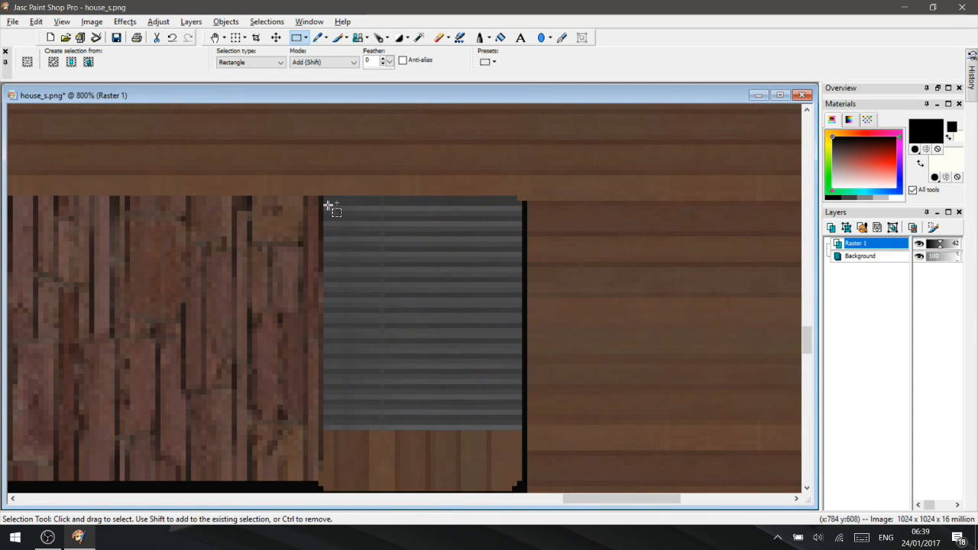
{"action": "left_click_drag", "start_coordinate": [324, 198], "coordinate": [515, 429]}
{"action": "left_click_drag", "start_coordinate": [523, 204], "coordinate": [502, 425]}
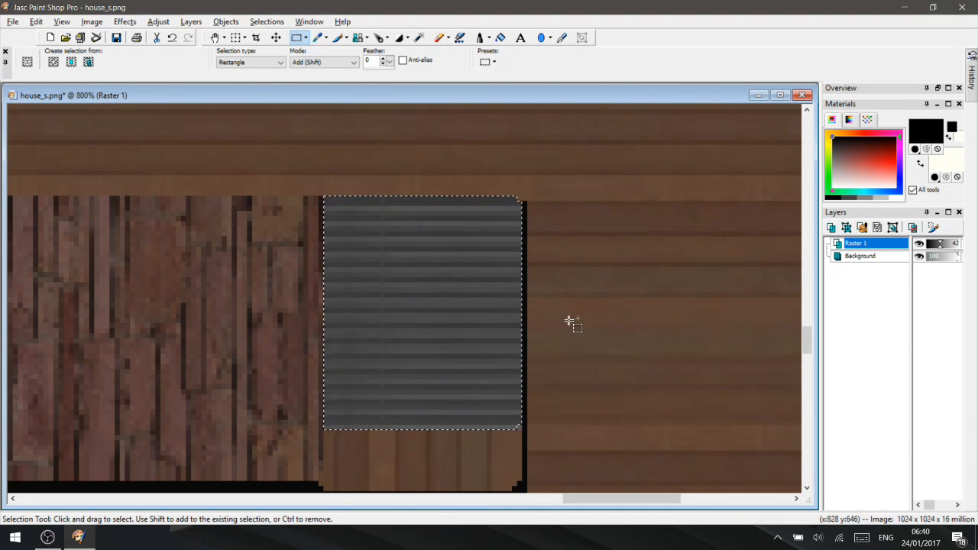
{"action": "scroll", "coordinate": [520, 387], "scroll_direction": "up", "scroll_amount": 3}
{"action": "scroll", "coordinate": [132, 233], "scroll_direction": "up", "scroll_amount": 1}
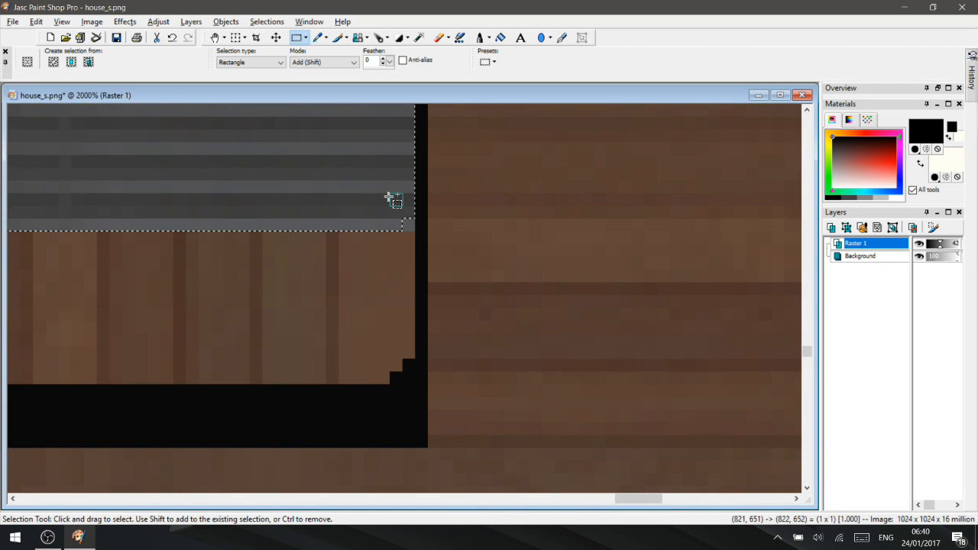
{"action": "left_click_drag", "start_coordinate": [410, 227], "coordinate": [415, 230]}
Add the small vertically ribbed metal panel near the wooden wall's upper-right corner to the selection, including its top pixel row.
{"action": "scroll", "coordinate": [497, 298], "scroll_direction": "down", "scroll_amount": 5}
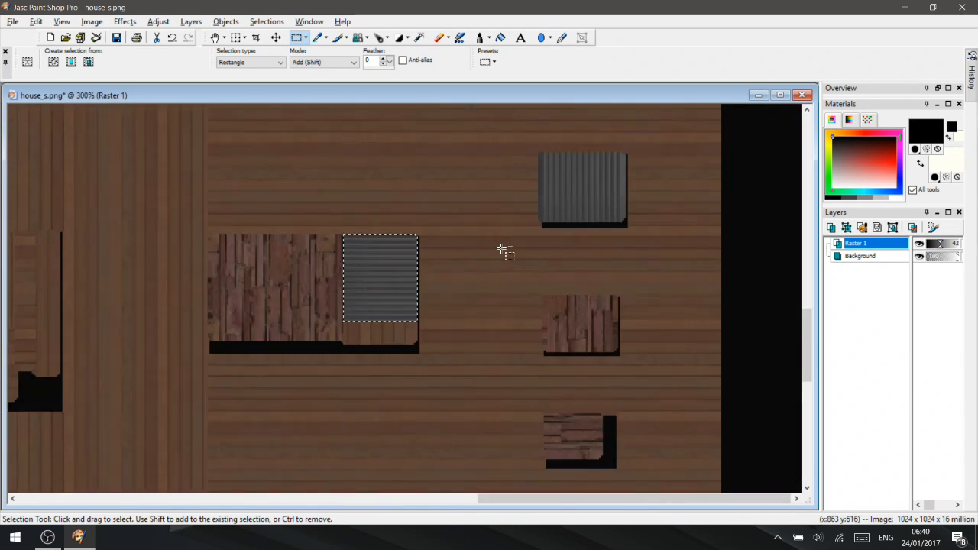
{"action": "scroll", "coordinate": [487, 258], "scroll_direction": "up", "scroll_amount": 2}
{"action": "scroll", "coordinate": [387, 291], "scroll_direction": "up", "scroll_amount": 2}
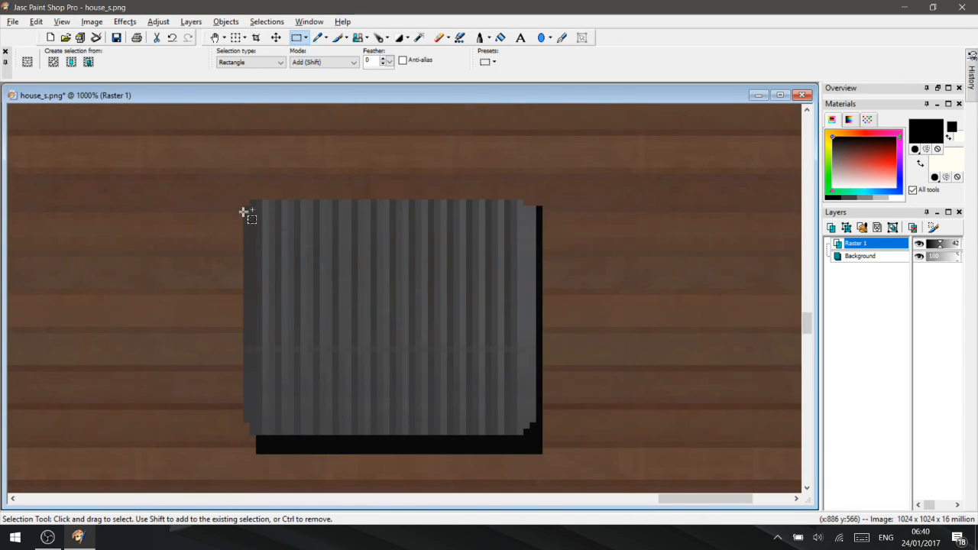
{"action": "left_click_drag", "start_coordinate": [244, 207], "coordinate": [533, 420]}
{"action": "scroll", "coordinate": [400, 291], "scroll_direction": "up", "scroll_amount": 1}
{"action": "left_click_drag", "start_coordinate": [230, 197], "coordinate": [553, 217]}
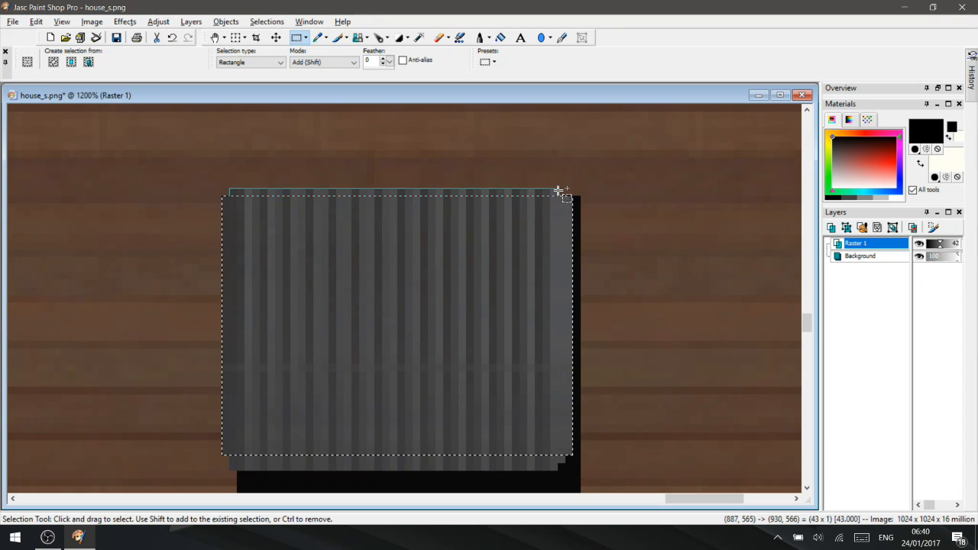
Add the small ribbed panel's bottom pixel rows to the selection, following its stepped lower-right corner.
{"action": "scroll", "coordinate": [413, 366], "scroll_direction": "up", "scroll_amount": 2}
{"action": "left_click_drag", "start_coordinate": [90, 376], "coordinate": [574, 369]}
{"action": "left_click_drag", "start_coordinate": [625, 391], "coordinate": [626, 388]}
{"action": "left_click_drag", "start_coordinate": [620, 349], "coordinate": [642, 382]}
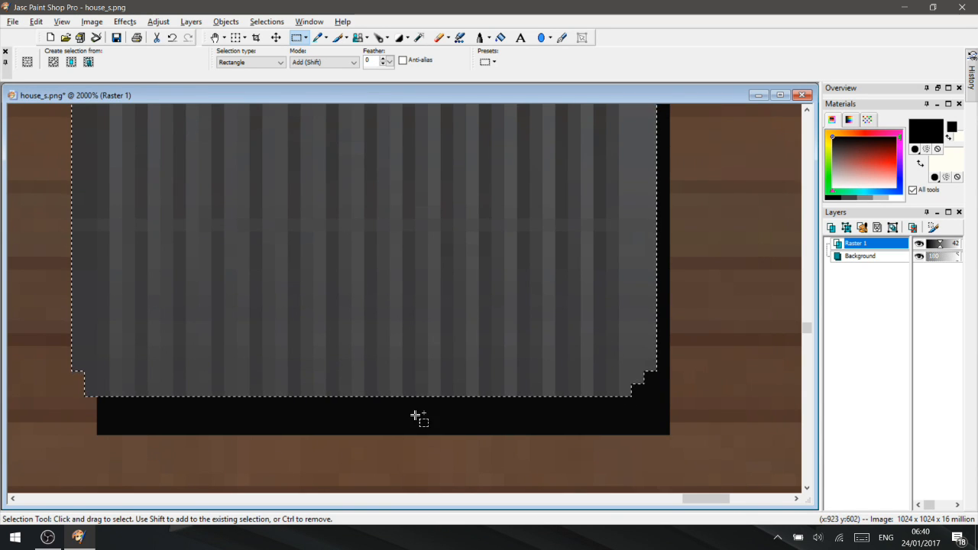
Add a rectangle over the large corrugated area between the smooth metal sheet and the reddish planks to the selection.
{"action": "scroll", "coordinate": [419, 417], "scroll_direction": "down", "scroll_amount": 8}
{"action": "scroll", "coordinate": [471, 354], "scroll_direction": "down", "scroll_amount": 3}
{"action": "scroll", "coordinate": [253, 246], "scroll_direction": "up", "scroll_amount": 4}
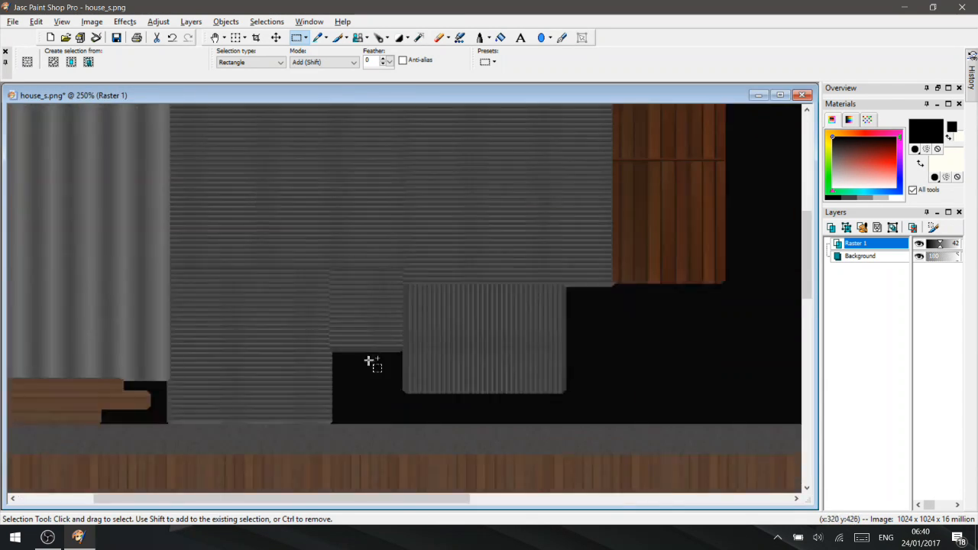
{"action": "scroll", "coordinate": [338, 295], "scroll_direction": "down", "scroll_amount": 2}
{"action": "scroll", "coordinate": [311, 290], "scroll_direction": "up", "scroll_amount": 2}
{"action": "left_click_drag", "start_coordinate": [333, 162], "coordinate": [646, 459]}
Extend the selection to the large corrugated area's bottom edge and its lower-left edge beside the black gap.
{"action": "scroll", "coordinate": [413, 405], "scroll_direction": "up", "scroll_amount": 2}
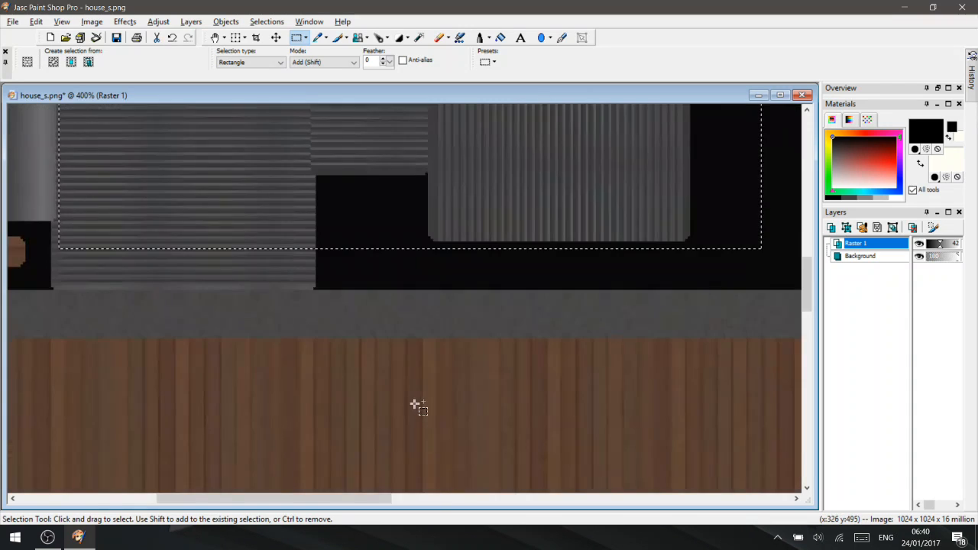
{"action": "scroll", "coordinate": [365, 346], "scroll_direction": "up", "scroll_amount": 2}
{"action": "left_click_drag", "start_coordinate": [308, 360], "coordinate": [710, 231]}
{"action": "scroll", "coordinate": [521, 336], "scroll_direction": "up", "scroll_amount": 2}
{"action": "scroll", "coordinate": [200, 290], "scroll_direction": "down", "scroll_amount": 1}
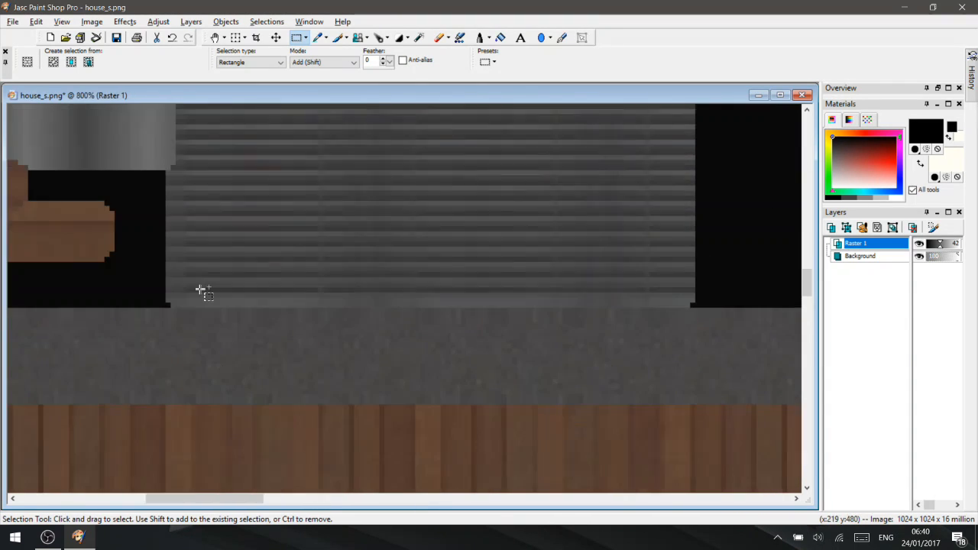
{"action": "scroll", "coordinate": [336, 371], "scroll_direction": "up", "scroll_amount": 1}
{"action": "left_click_drag", "start_coordinate": [226, 247], "coordinate": [69, 252]}
{"action": "scroll", "coordinate": [118, 262], "scroll_direction": "down", "scroll_amount": 2}
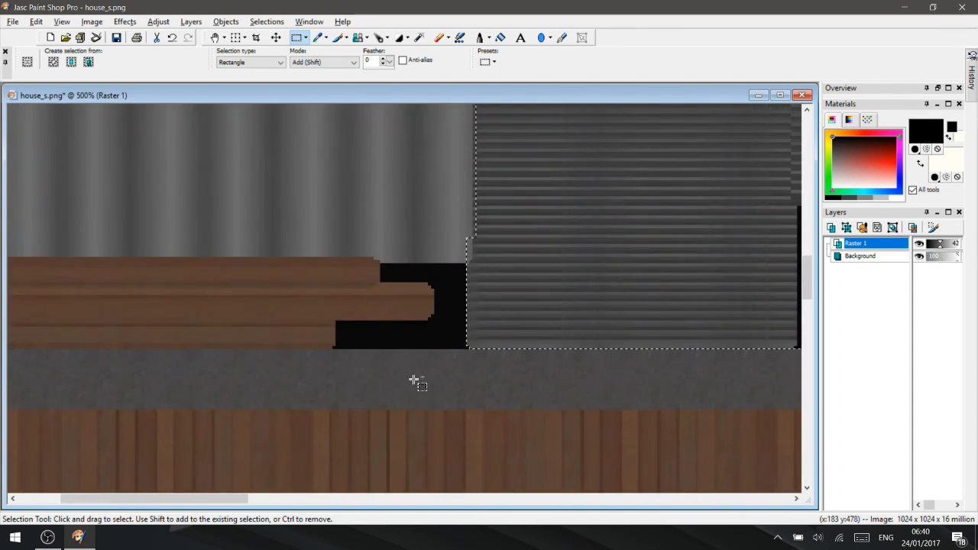
Subtract the smooth metal sheet's lower-right corner from the selection where it meets the corrugated area.
{"action": "scroll", "coordinate": [502, 295], "scroll_direction": "down", "scroll_amount": 2}
{"action": "scroll", "coordinate": [467, 293], "scroll_direction": "up", "scroll_amount": 3}
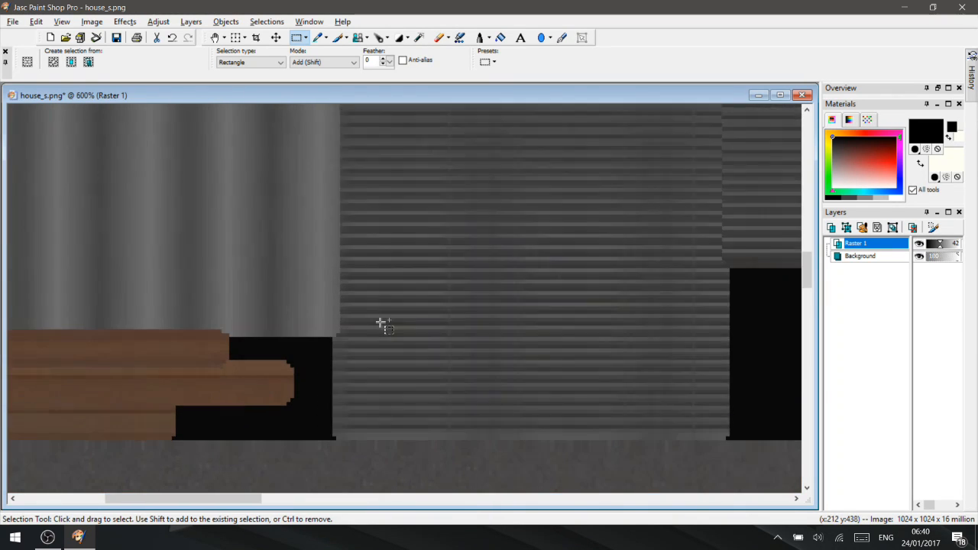
{"action": "scroll", "coordinate": [381, 323], "scroll_direction": "up", "scroll_amount": 3}
{"action": "left_click_drag", "start_coordinate": [366, 235], "coordinate": [394, 285], "text": "ctrl"}
{"action": "scroll", "coordinate": [380, 298], "scroll_direction": "up", "scroll_amount": 1}
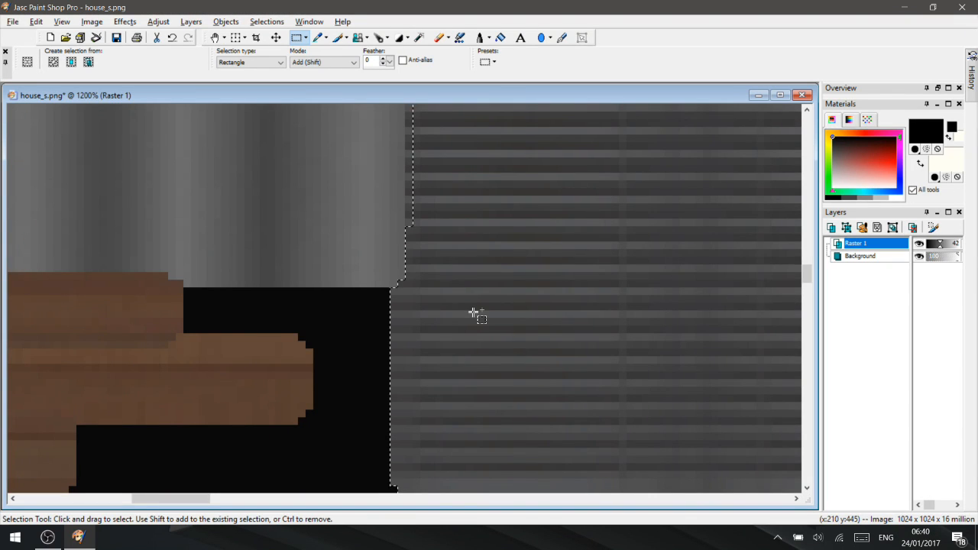
Add the thin strip along the corrugated area's left edge, bordering the smooth metal sheet, to the selection.
{"action": "scroll", "coordinate": [428, 282], "scroll_direction": "up", "scroll_amount": 3}
{"action": "scroll", "coordinate": [397, 229], "scroll_direction": "down", "scroll_amount": 3}
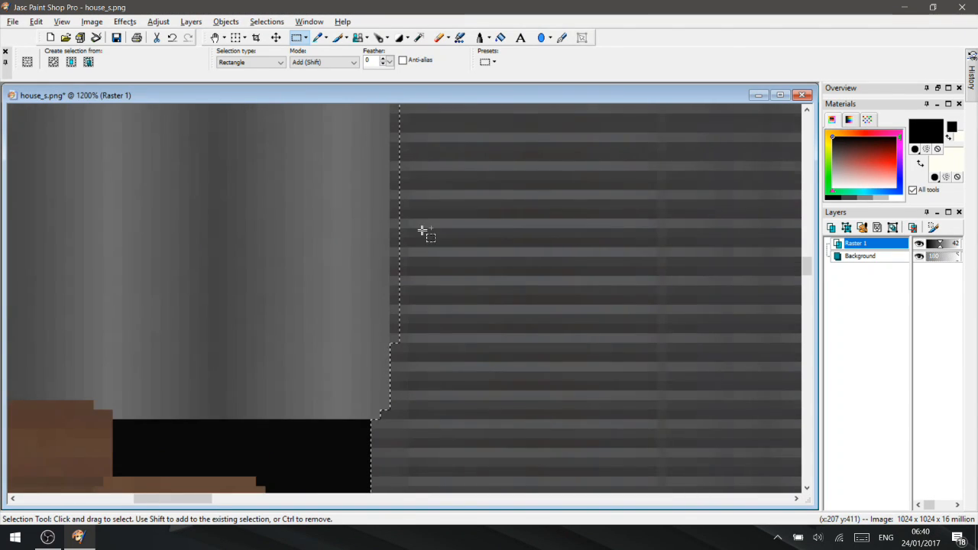
{"action": "scroll", "coordinate": [424, 231], "scroll_direction": "down", "scroll_amount": 5}
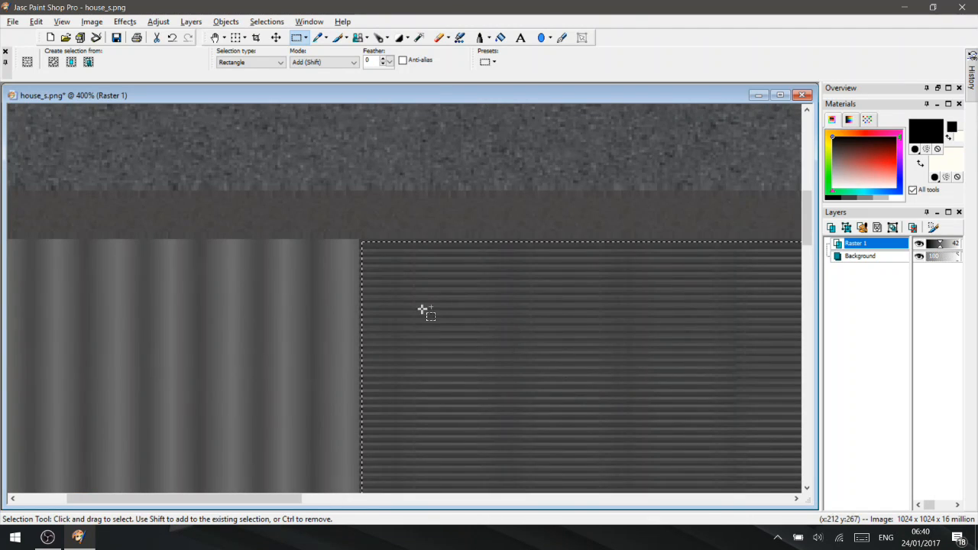
{"action": "left_click_drag", "start_coordinate": [374, 251], "coordinate": [362, 236]}
{"action": "scroll", "coordinate": [375, 267], "scroll_direction": "down", "scroll_amount": 3}
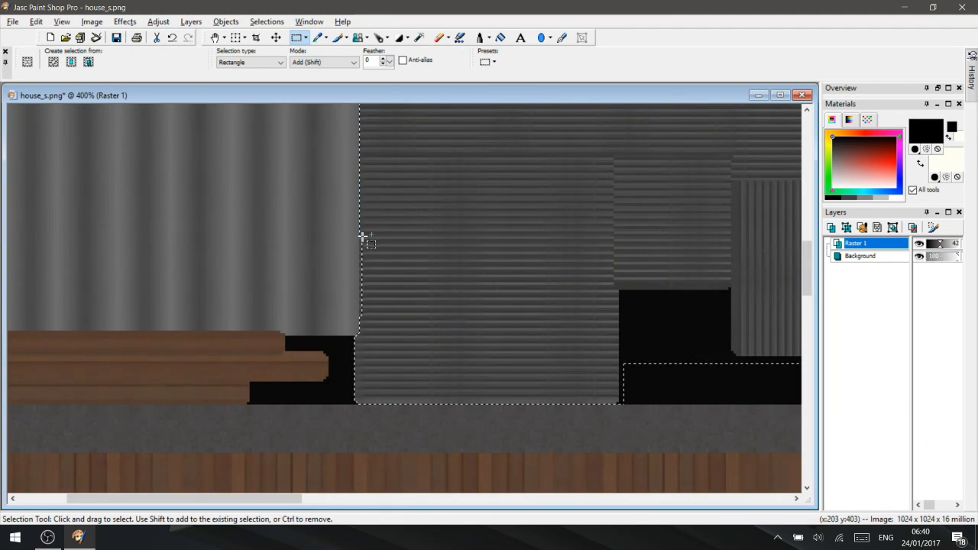
Add the corrugated area's stepped lower-right corner below the reddish planks to the selection.
{"action": "scroll", "coordinate": [496, 233], "scroll_direction": "down", "scroll_amount": 3}
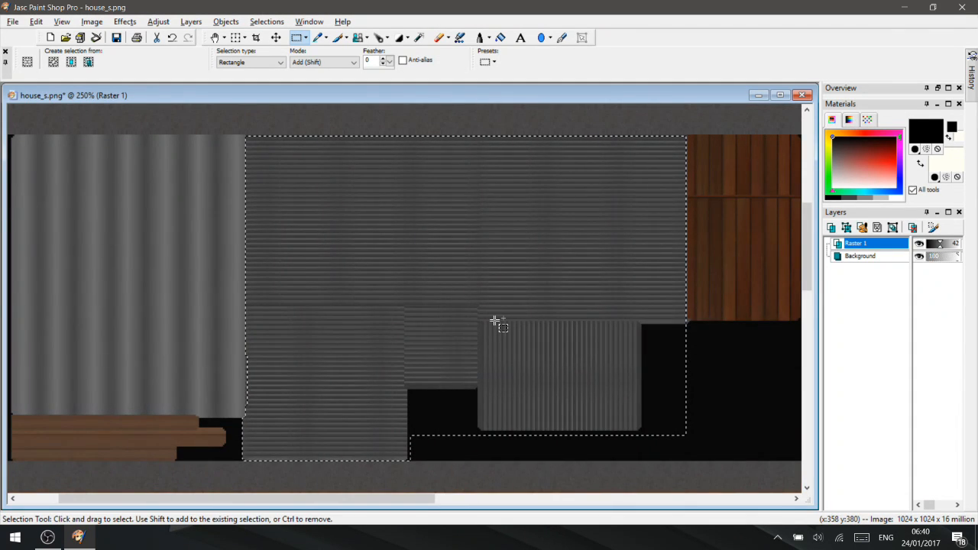
{"action": "scroll", "coordinate": [496, 323], "scroll_direction": "up", "scroll_amount": 3}
{"action": "scroll", "coordinate": [494, 247], "scroll_direction": "down", "scroll_amount": 2}
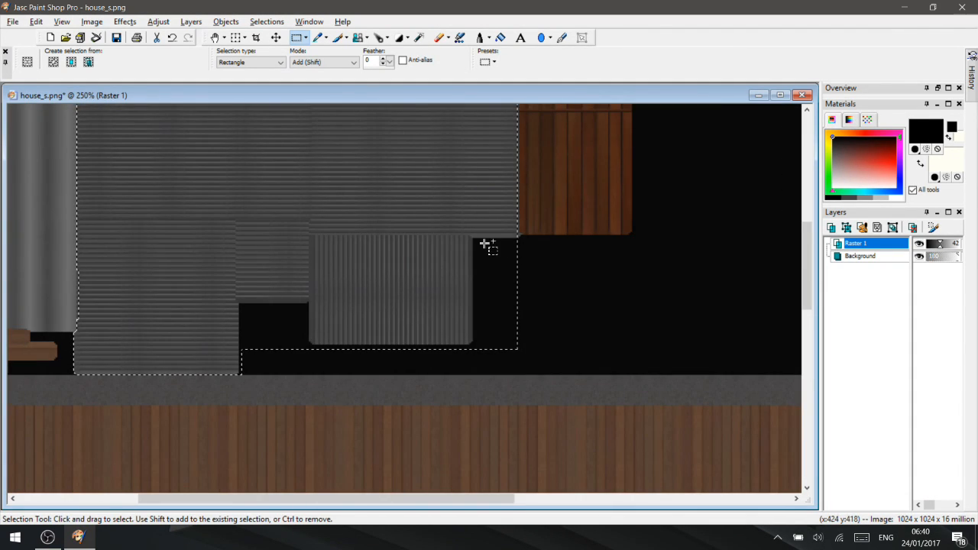
{"action": "scroll", "coordinate": [468, 282], "scroll_direction": "up", "scroll_amount": 3}
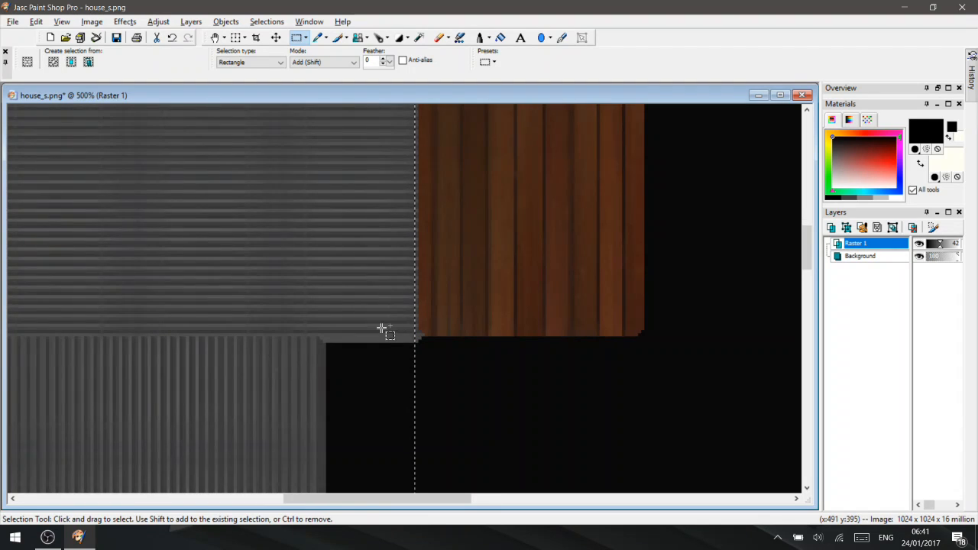
{"action": "scroll", "coordinate": [403, 321], "scroll_direction": "up", "scroll_amount": 2}
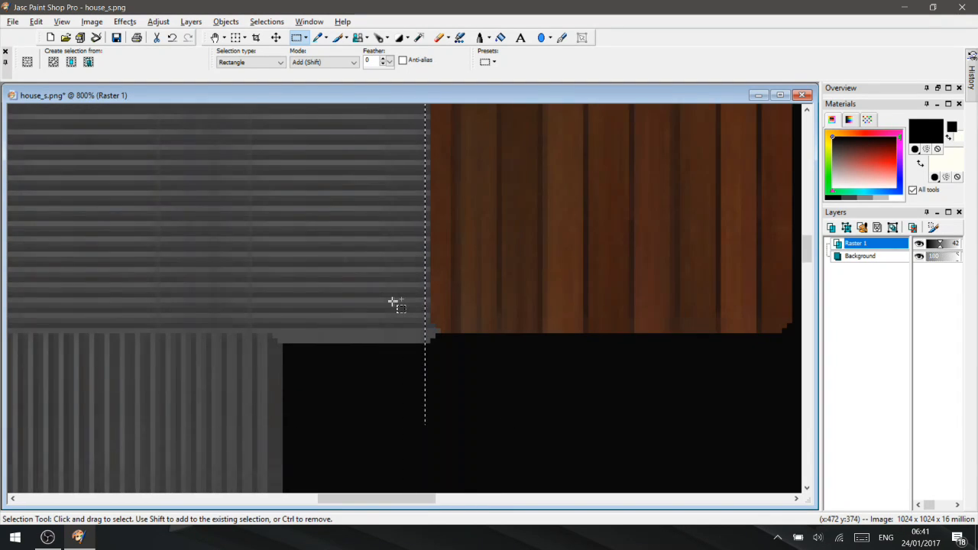
{"action": "scroll", "coordinate": [395, 303], "scroll_direction": "up", "scroll_amount": 1}
{"action": "left_click_drag", "start_coordinate": [456, 290], "coordinate": [481, 304]}
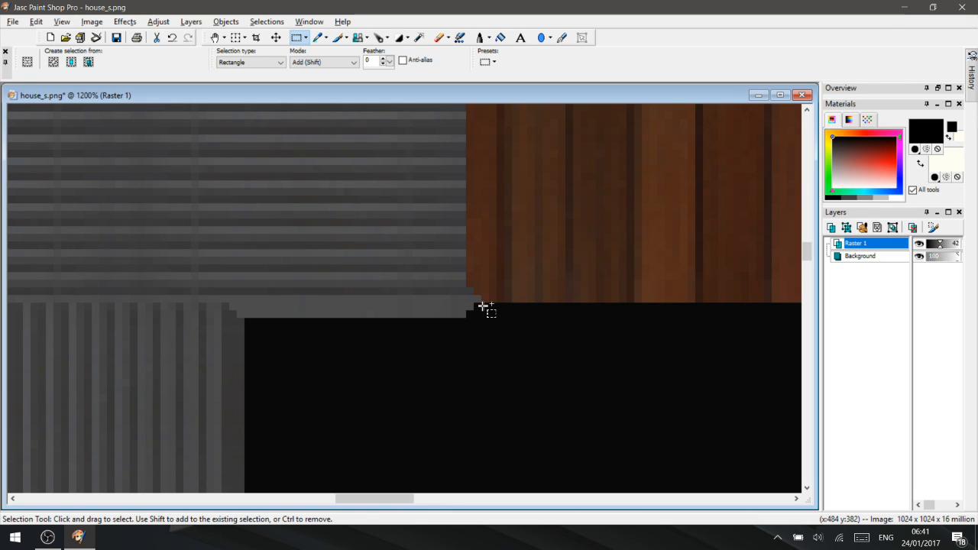
Add the remaining strip along the corrugated area's right edge, bordering the reddish planks, to the selection.
{"action": "scroll", "coordinate": [501, 297], "scroll_direction": "down", "scroll_amount": 2}
{"action": "scroll", "coordinate": [389, 261], "scroll_direction": "down", "scroll_amount": 2}
{"action": "scroll", "coordinate": [401, 181], "scroll_direction": "up", "scroll_amount": 1}
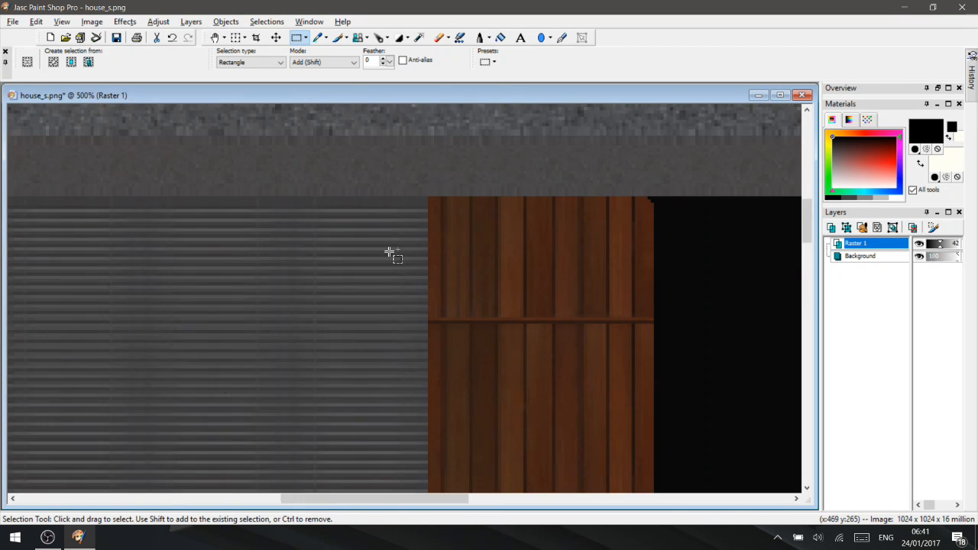
{"action": "left_click_drag", "start_coordinate": [382, 198], "coordinate": [430, 327]}
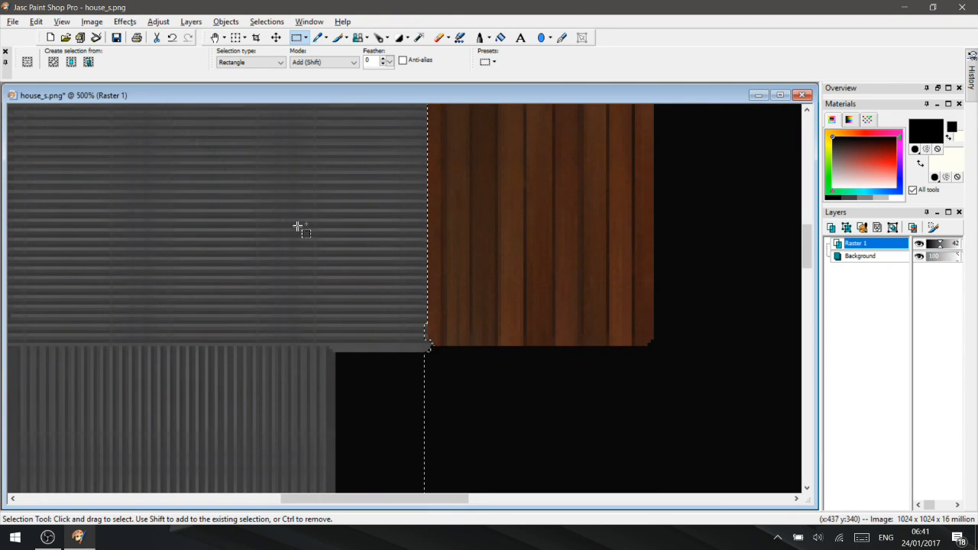
{"action": "scroll", "coordinate": [304, 223], "scroll_direction": "down", "scroll_amount": 1}
{"action": "scroll", "coordinate": [426, 336], "scroll_direction": "up", "scroll_amount": 3}
{"action": "left_click_drag", "start_coordinate": [405, 283], "coordinate": [421, 336]}
{"action": "scroll", "coordinate": [315, 279], "scroll_direction": "down", "scroll_amount": 5}
{"action": "scroll", "coordinate": [330, 262], "scroll_direction": "down", "scroll_amount": 1}
{"action": "scroll", "coordinate": [416, 267], "scroll_direction": "up", "scroll_amount": 2}
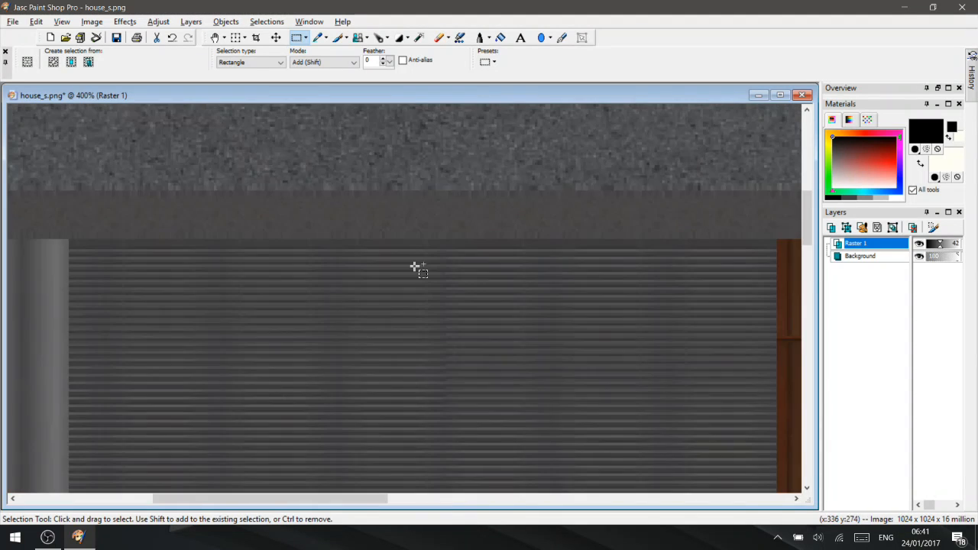
{"action": "scroll", "coordinate": [437, 313], "scroll_direction": "down", "scroll_amount": 3}
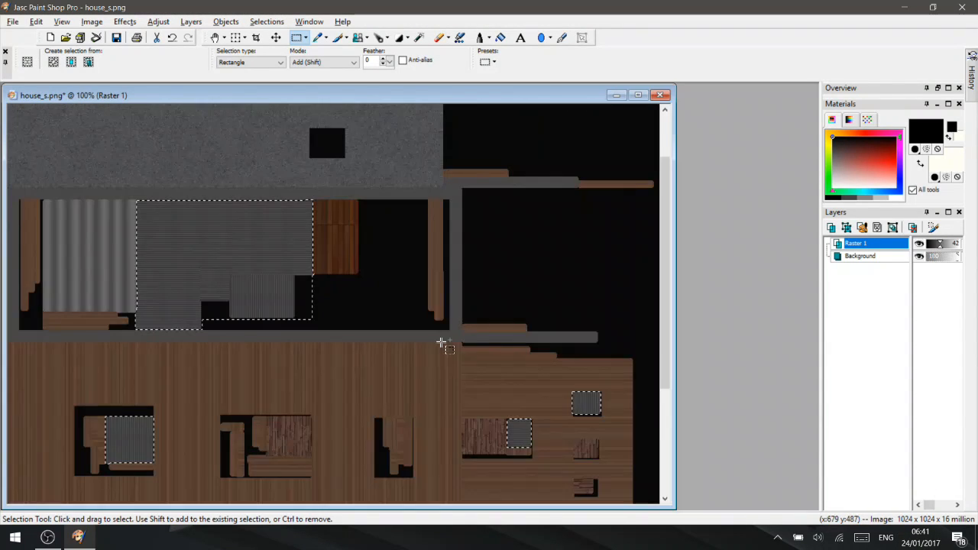
{"action": "scroll", "coordinate": [379, 397], "scroll_direction": "down", "scroll_amount": 2}
{"action": "scroll", "coordinate": [222, 393], "scroll_direction": "up", "scroll_amount": 2}
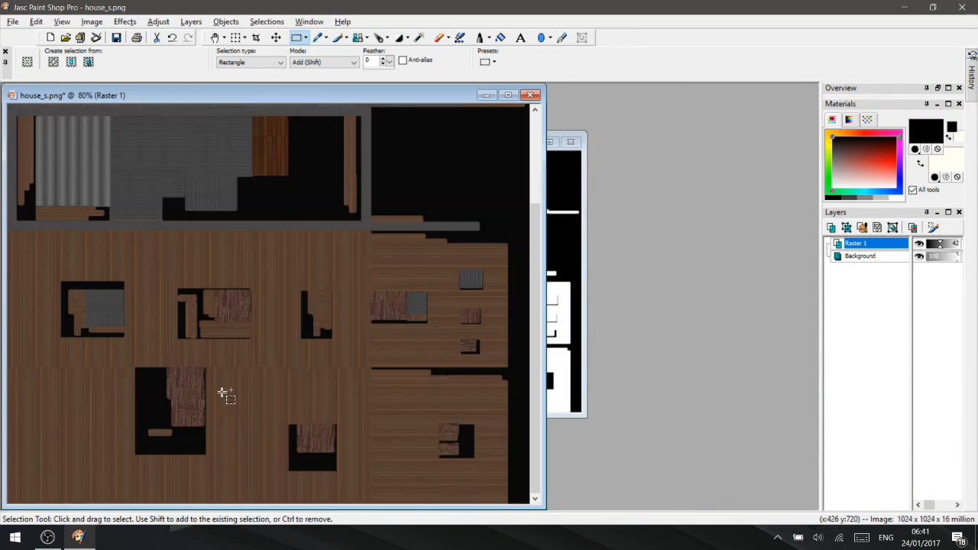
Make the Background layer active and set the Raster 1 layer's opacity to 0.
{"action": "left_click_drag", "start_coordinate": [665, 313], "coordinate": [675, 265]}
{"action": "left_click_drag", "start_coordinate": [685, 228], "coordinate": [665, 323]}
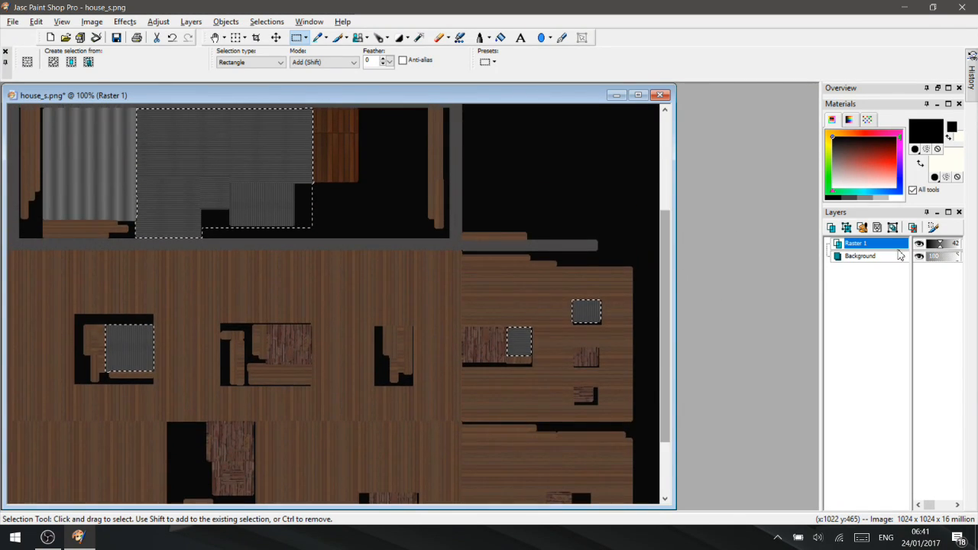
{"action": "left_click", "coordinate": [840, 257]}
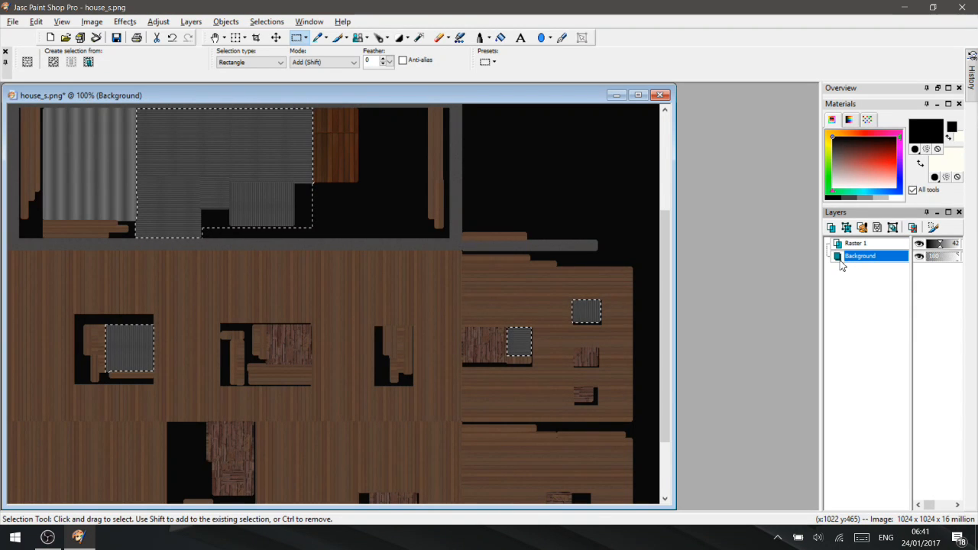
{"action": "left_click_drag", "start_coordinate": [932, 252], "coordinate": [923, 250]}
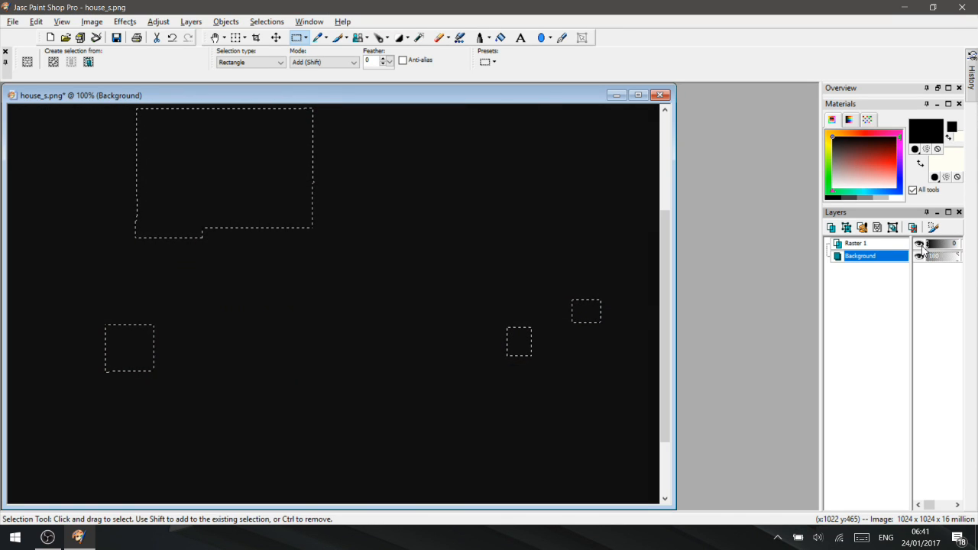
Apply Levels to the selected corrugated metal areas of the Background layer with both output levels set to 255.
{"action": "left_click", "coordinate": [158, 21]}
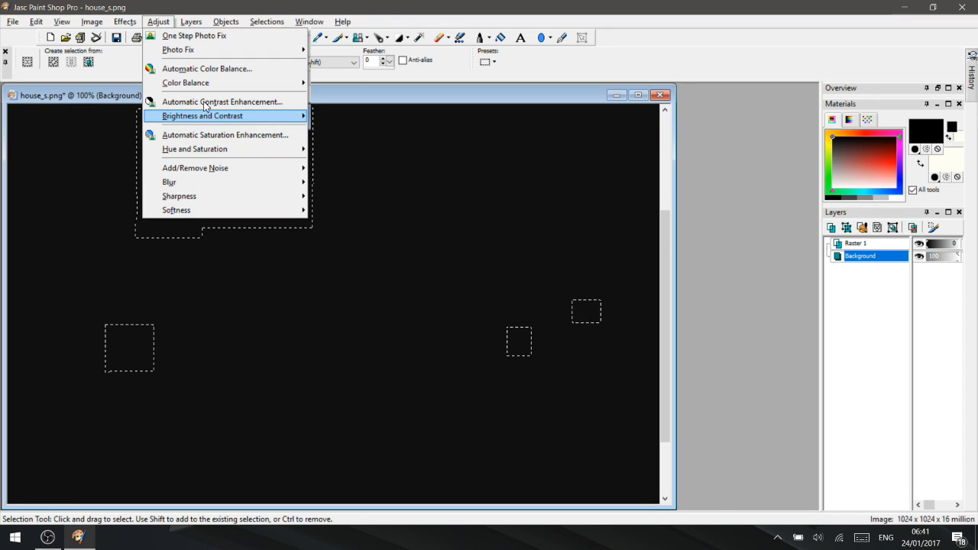
{"action": "mouse_move", "coordinate": [207, 117]}
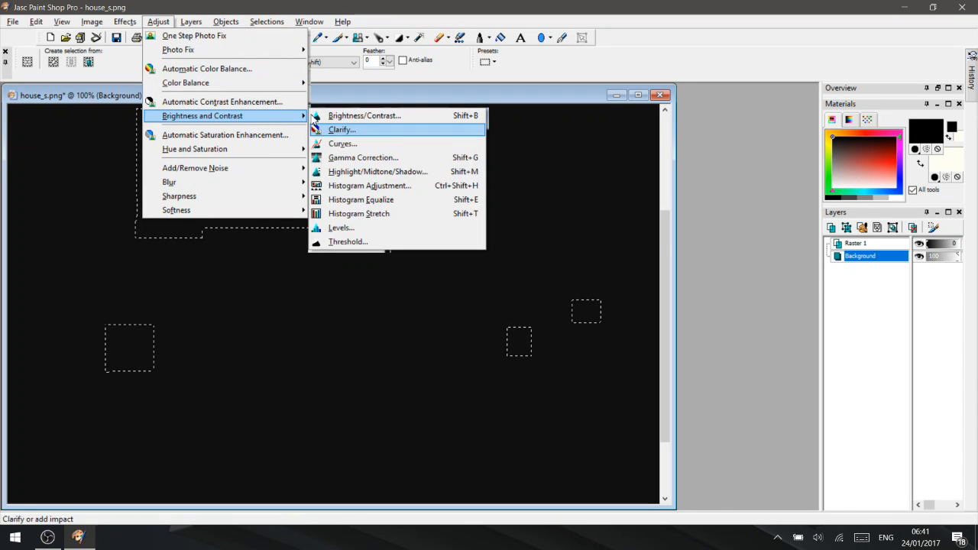
{"action": "left_click", "coordinate": [347, 228]}
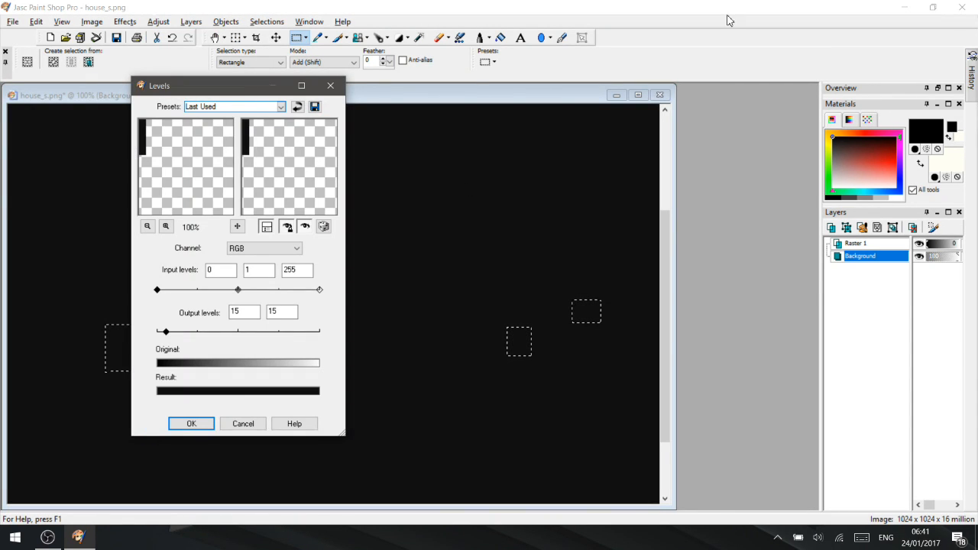
{"action": "left_click_drag", "start_coordinate": [226, 85], "coordinate": [436, 1]}
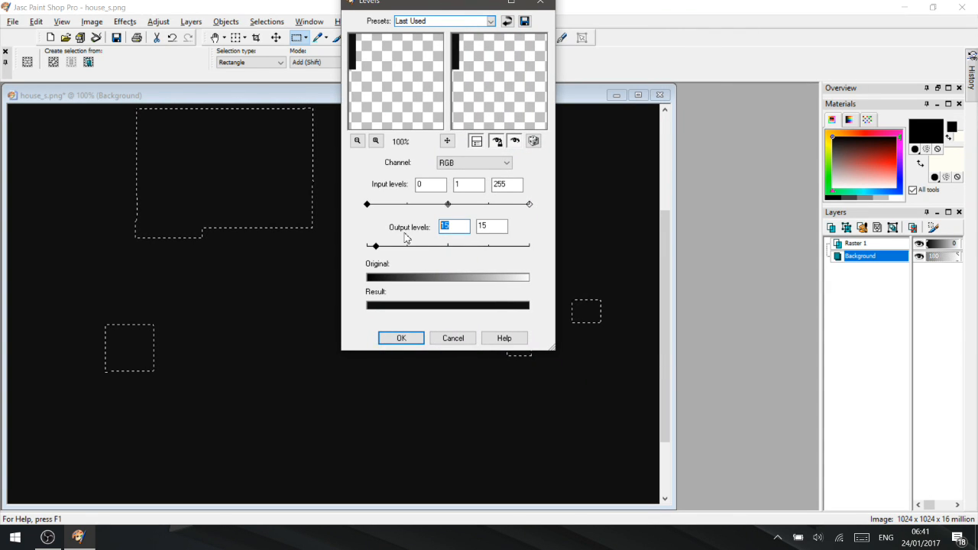
{"action": "type", "text": "55"}
{"action": "left_click", "coordinate": [489, 226]}
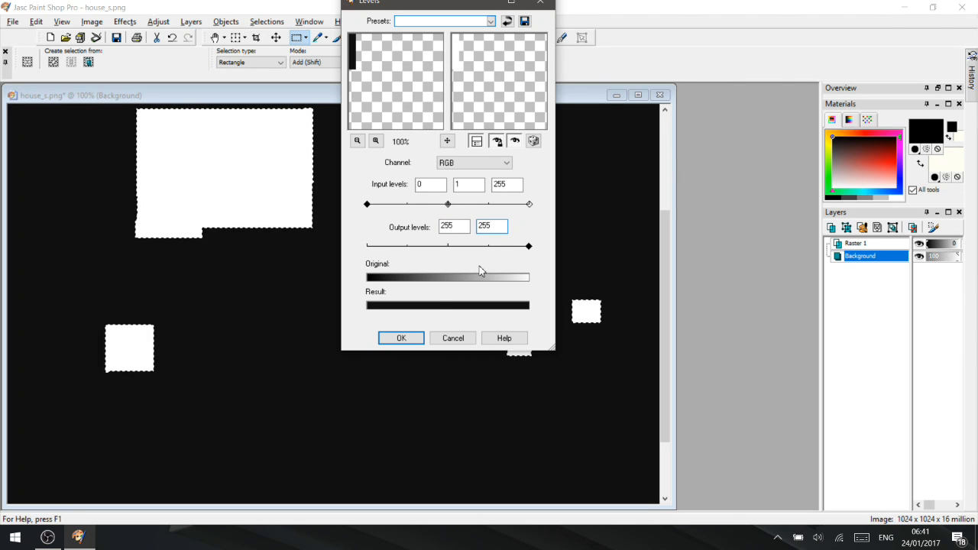
{"action": "left_click", "coordinate": [402, 338]}
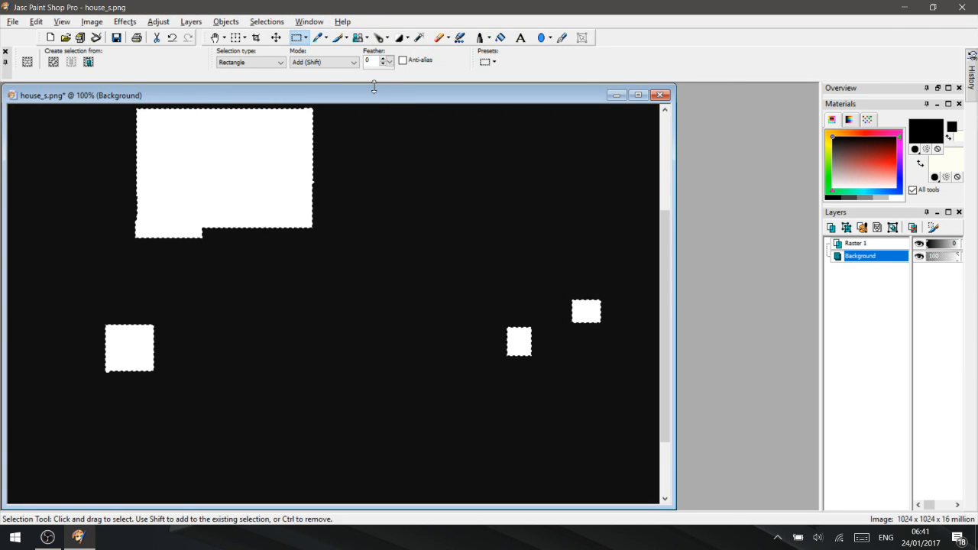
Set the Raster 1 layer's opacity to 54 and clear the selection of the corrugated areas.
{"action": "left_click_drag", "start_coordinate": [375, 97], "coordinate": [384, 98]}
{"action": "scroll", "coordinate": [415, 267], "scroll_direction": "down", "scroll_amount": 2}
{"action": "scroll", "coordinate": [404, 265], "scroll_direction": "up", "scroll_amount": 1}
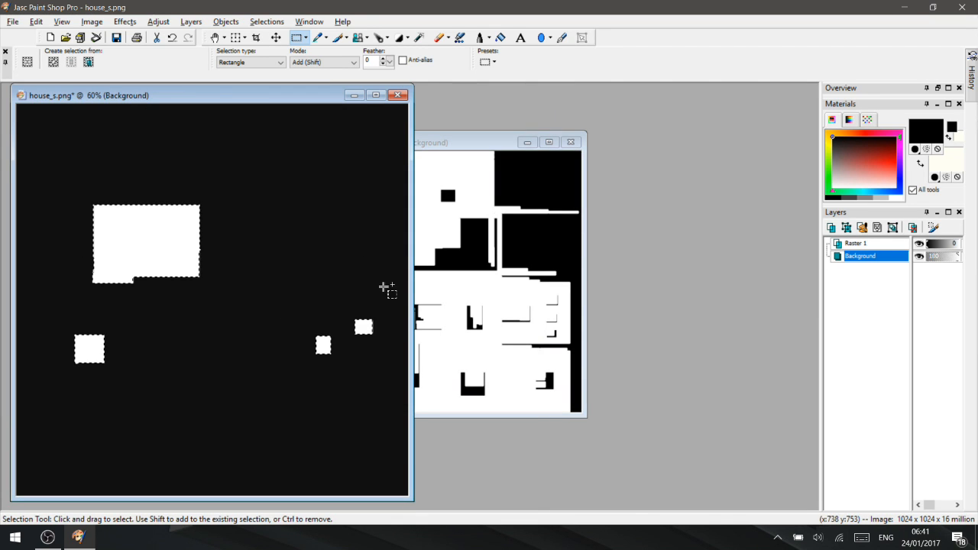
{"action": "left_click_drag", "start_coordinate": [932, 249], "coordinate": [945, 245]}
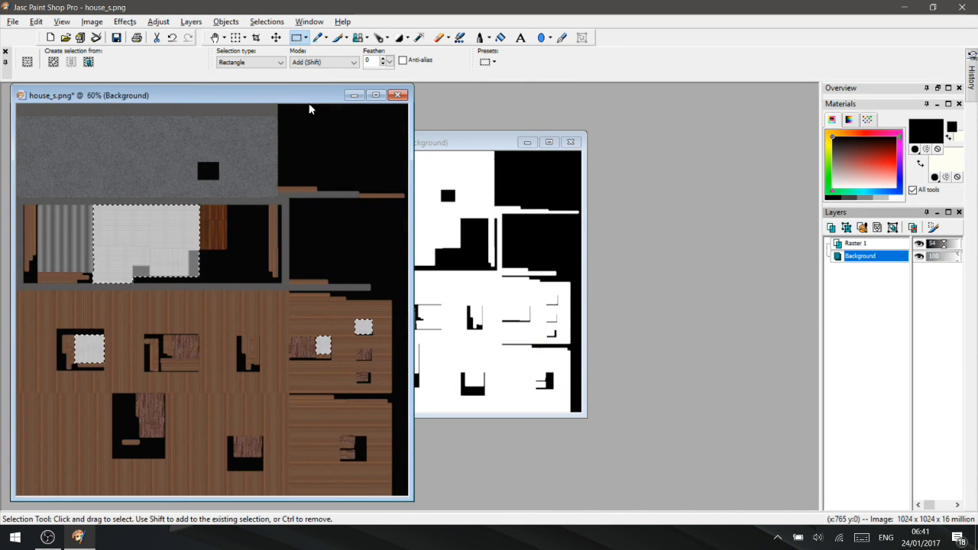
{"action": "left_click_drag", "start_coordinate": [306, 95], "coordinate": [393, 87]}
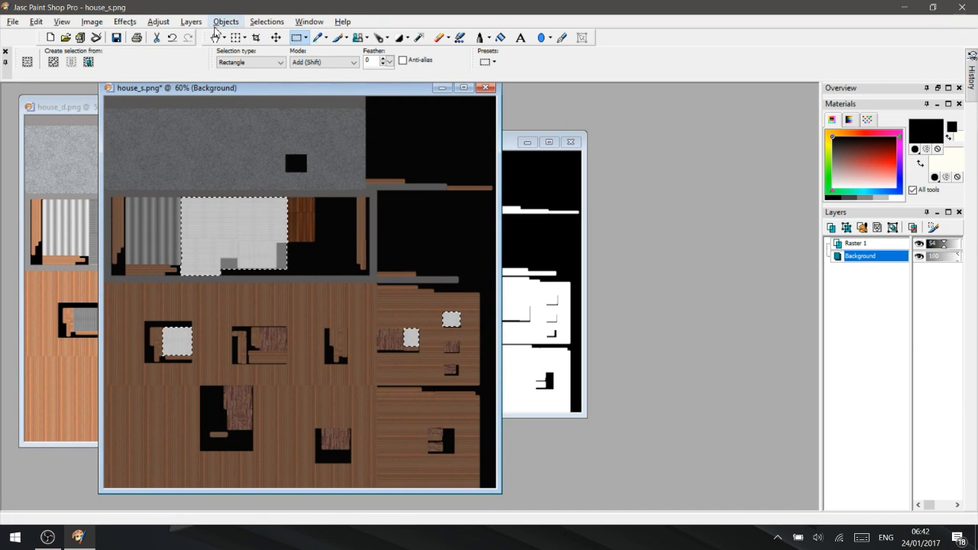
{"action": "left_click", "coordinate": [267, 21]}
{"action": "left_click", "coordinate": [293, 52]}
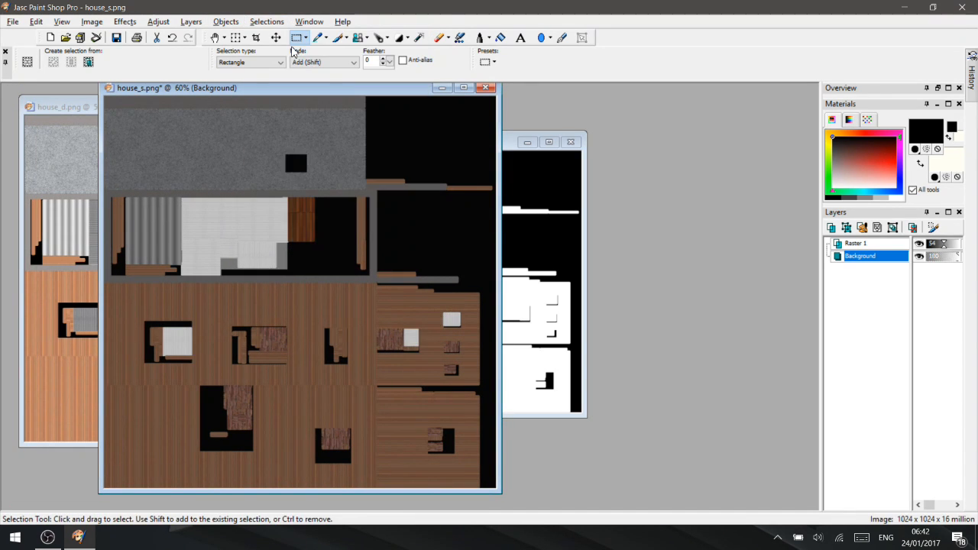
Select the wavy metal sheet beside the brightened corrugated area, adding its lower edge down to the planks.
{"action": "scroll", "coordinate": [224, 239], "scroll_direction": "up", "scroll_amount": 4}
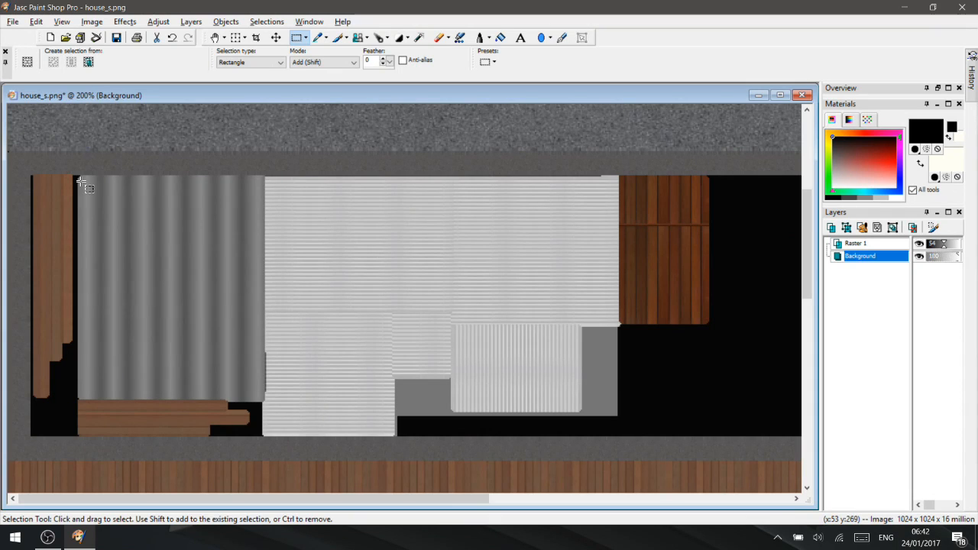
{"action": "left_click_drag", "start_coordinate": [77, 178], "coordinate": [254, 393]}
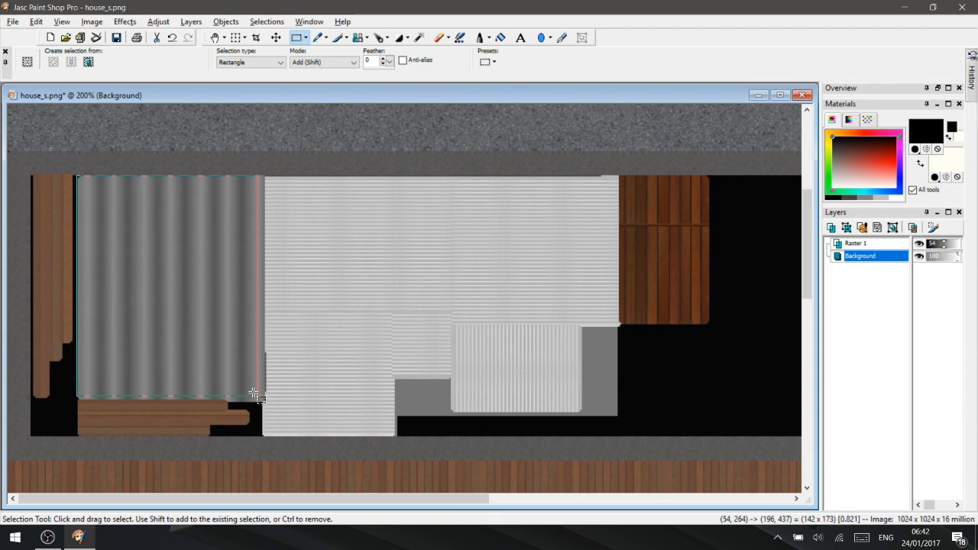
{"action": "scroll", "coordinate": [275, 329], "scroll_direction": "up", "scroll_amount": 2}
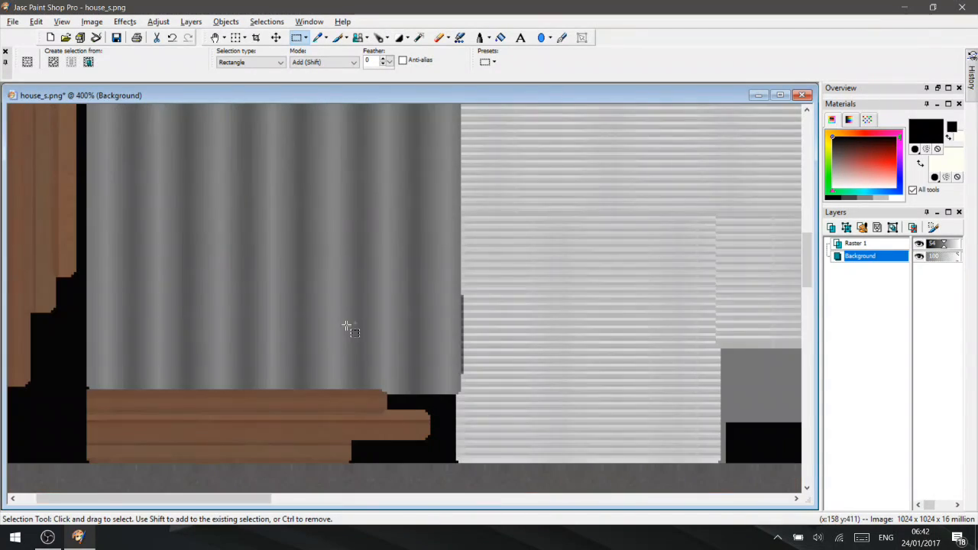
{"action": "left_click_drag", "start_coordinate": [462, 298], "coordinate": [441, 389]}
{"action": "left_click_drag", "start_coordinate": [82, 368], "coordinate": [457, 389]}
Add the wavy metal sheet's stepped lower-right corner, between the planks and the brightened metal, to the selection.
{"action": "scroll", "coordinate": [420, 359], "scroll_direction": "up", "scroll_amount": 2}
{"action": "left_click_drag", "start_coordinate": [383, 310], "coordinate": [489, 317]}
{"action": "scroll", "coordinate": [454, 323], "scroll_direction": "up", "scroll_amount": 3}
{"action": "mouse_move", "coordinate": [405, 257]}
{"action": "left_mouse_down"}
{"action": "mouse_move", "coordinate": [418, 284]}
{"action": "mouse_move", "coordinate": [436, 292]}
{"action": "mouse_move", "coordinate": [395, 264]}
{"action": "left_mouse_up"}
{"action": "left_click_drag", "start_coordinate": [423, 300], "coordinate": [423, 300]}
{"action": "left_click_drag", "start_coordinate": [165, 266], "coordinate": [146, 292]}
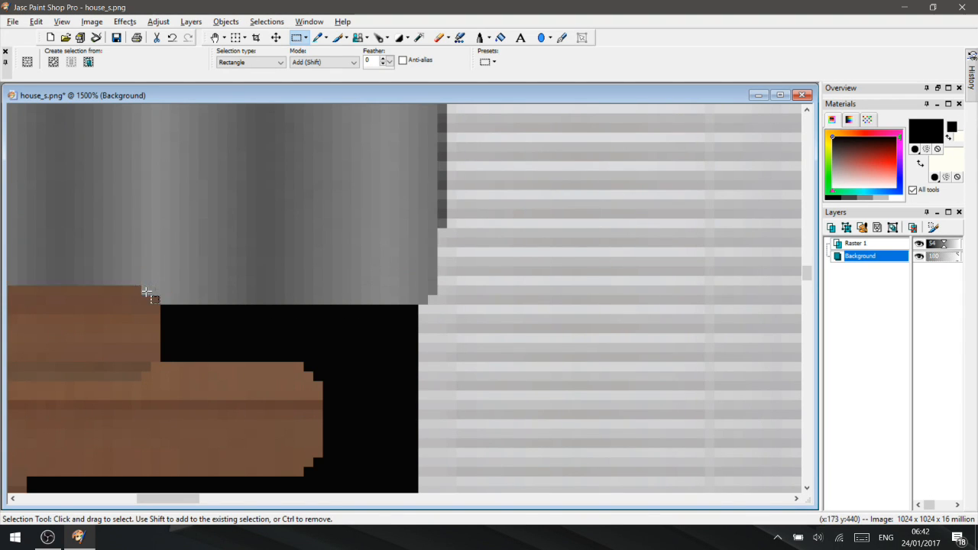
Add the remaining strip along the wavy metal sheet's right edge, bordering the brightened metal, to the selection.
{"action": "scroll", "coordinate": [312, 279], "scroll_direction": "down", "scroll_amount": 6}
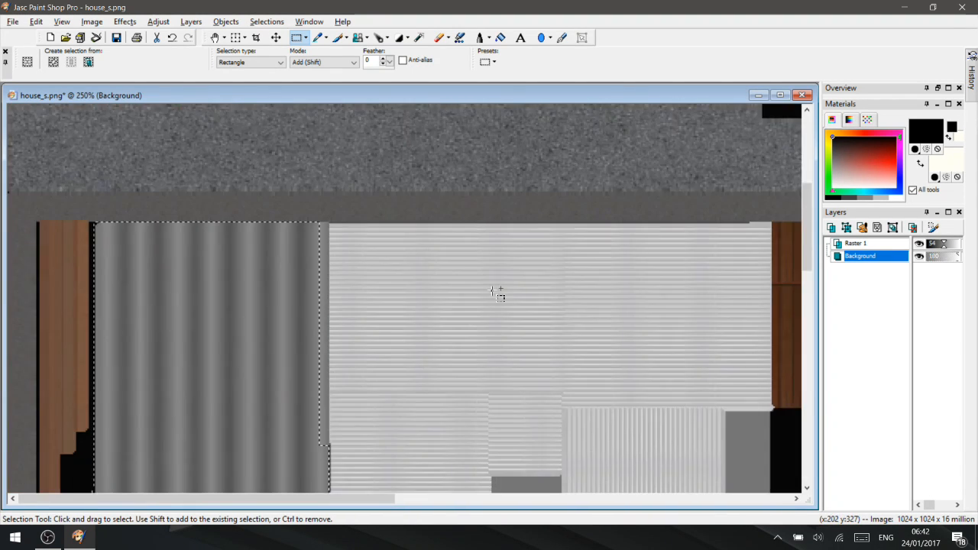
{"action": "scroll", "coordinate": [492, 293], "scroll_direction": "up", "scroll_amount": 2}
{"action": "left_click_drag", "start_coordinate": [494, 120], "coordinate": [449, 186]}
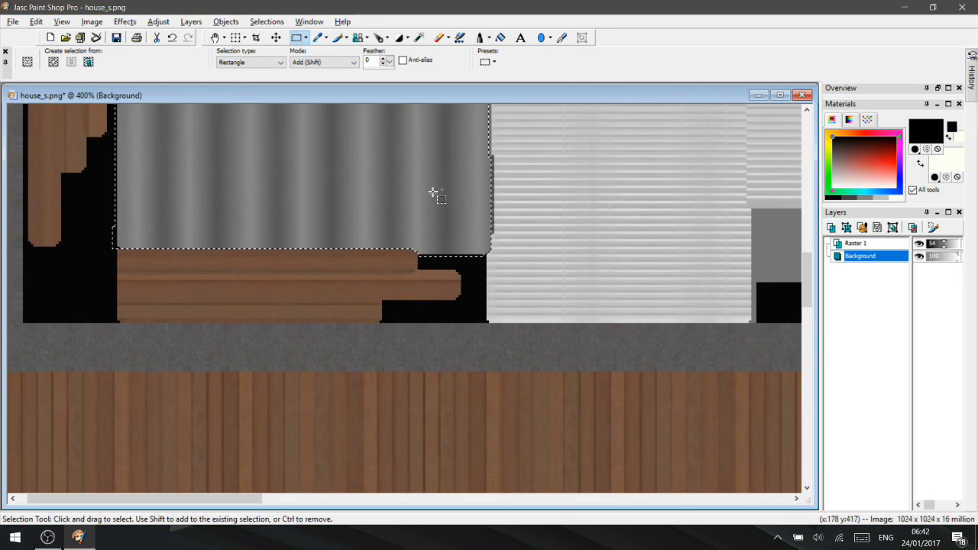
{"action": "scroll", "coordinate": [342, 199], "scroll_direction": "down", "scroll_amount": 2}
{"action": "scroll", "coordinate": [325, 236], "scroll_direction": "up", "scroll_amount": 1}
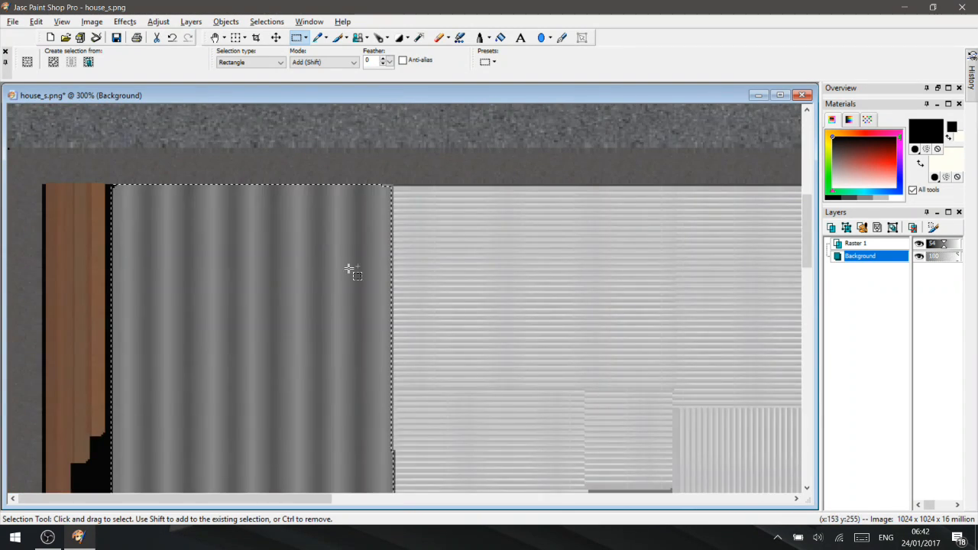
Apply Levels to the selected wavy metal sheet on the Background layer with both output levels set to 125.
{"action": "left_click", "coordinate": [158, 22]}
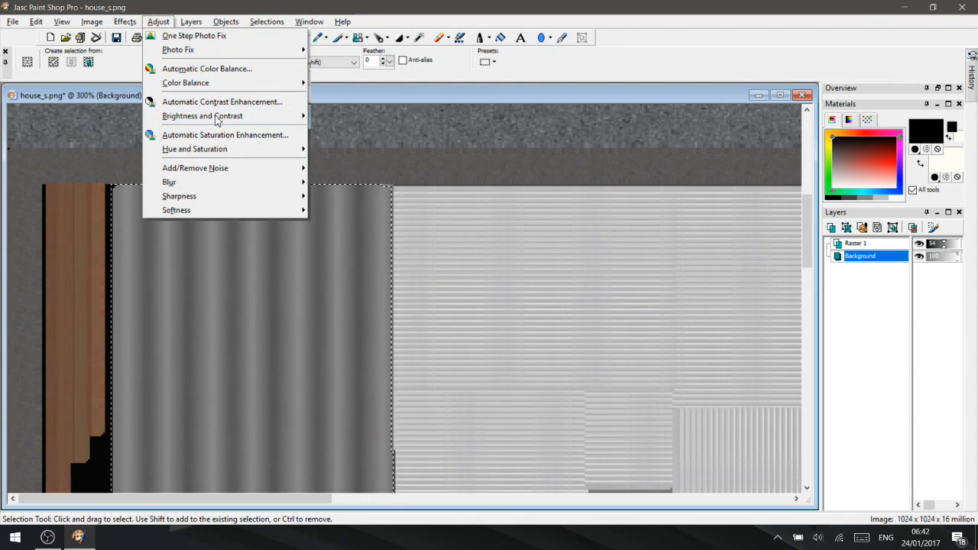
{"action": "mouse_move", "coordinate": [203, 119]}
{"action": "left_click", "coordinate": [365, 230]}
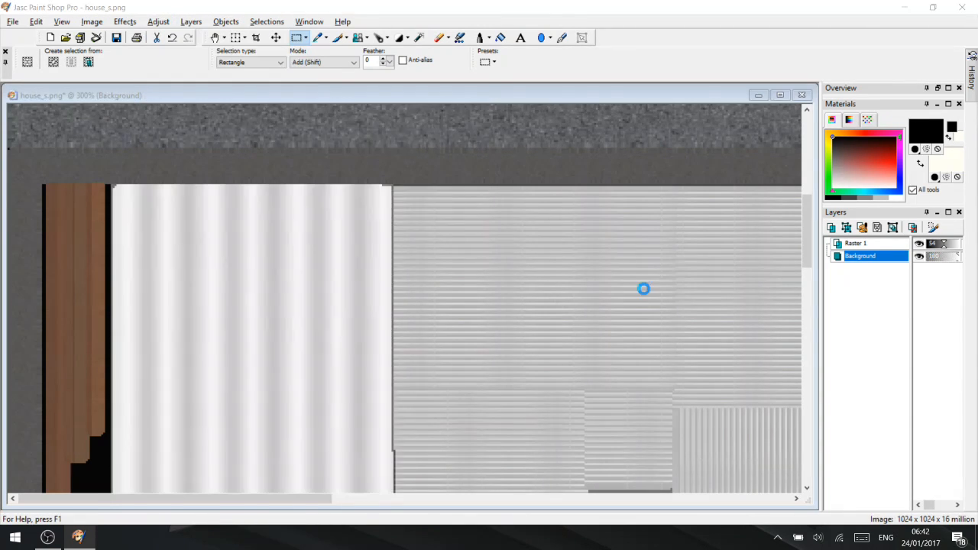
{"action": "left_click_drag", "start_coordinate": [458, 226], "coordinate": [416, 235]}
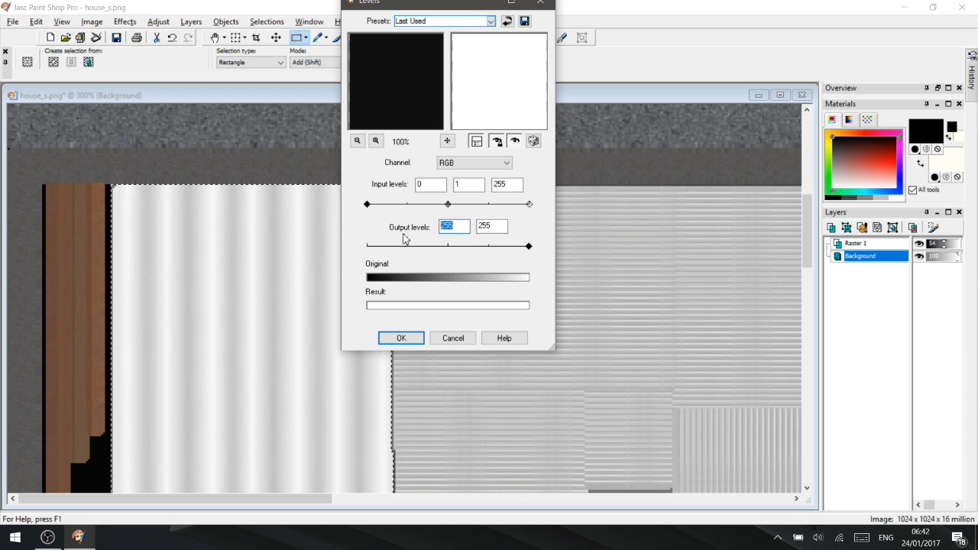
{"action": "type", "text": "125"}
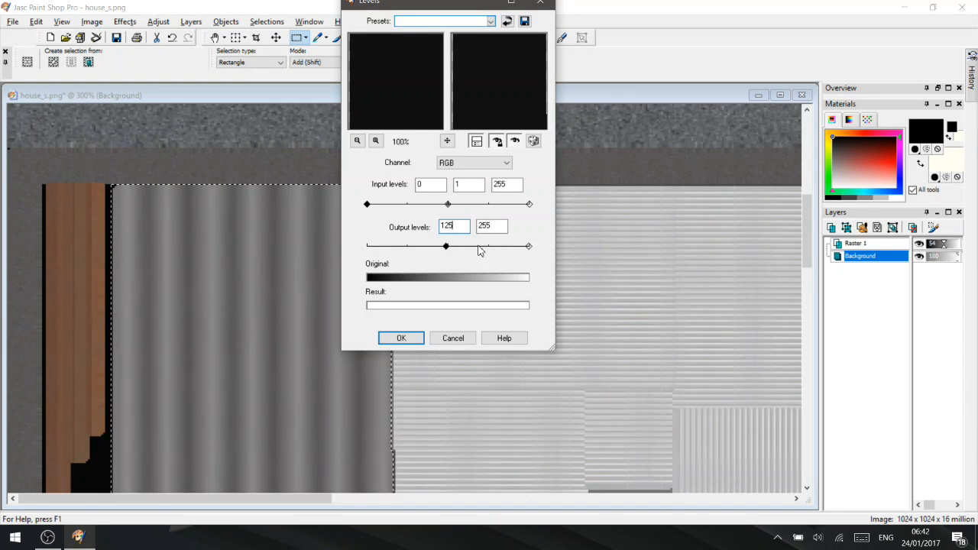
{"action": "type", "text": "125"}
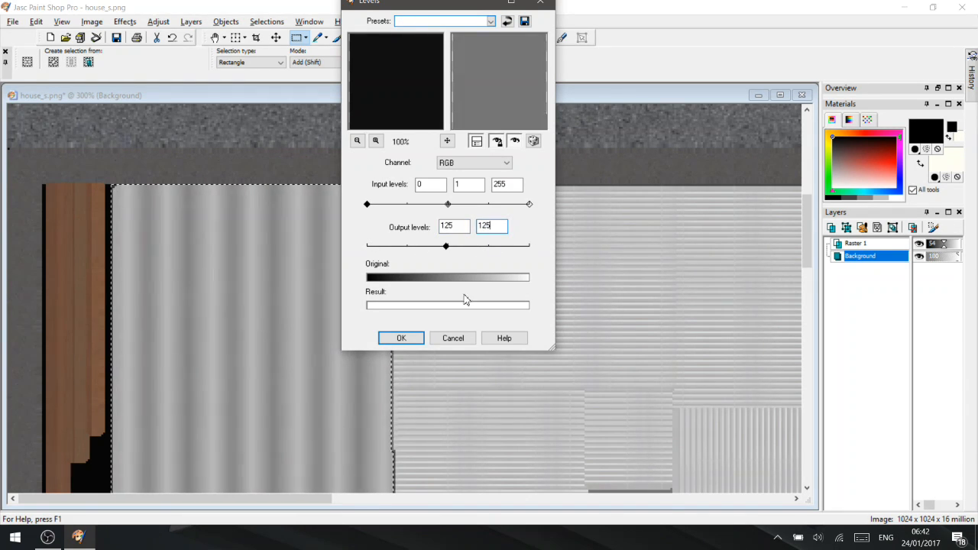
{"action": "left_click", "coordinate": [415, 338]}
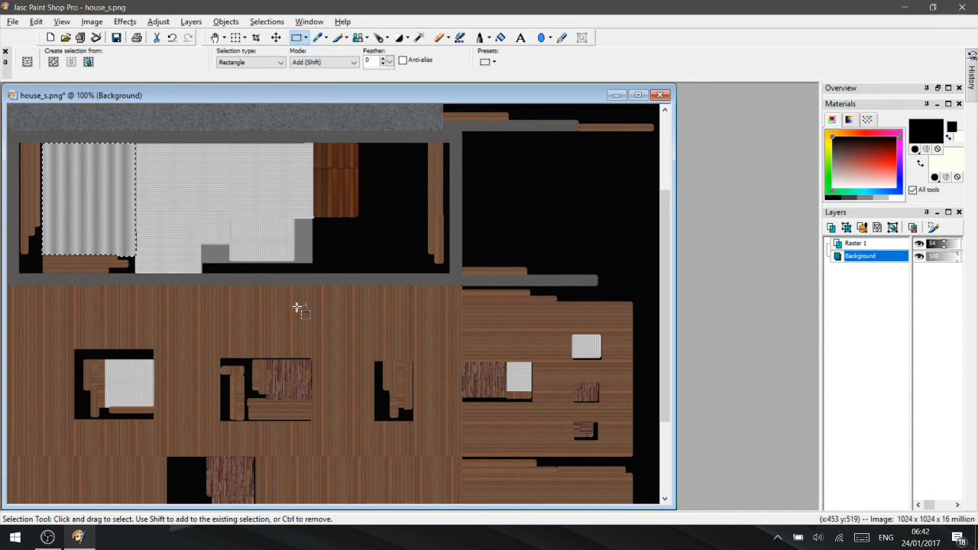
Switch to the Dropper tool and set Raster 1's opacity to 0 to inspect the Background layer's grey values alone.
{"action": "scroll", "coordinate": [298, 308], "scroll_direction": "up", "scroll_amount": 1}
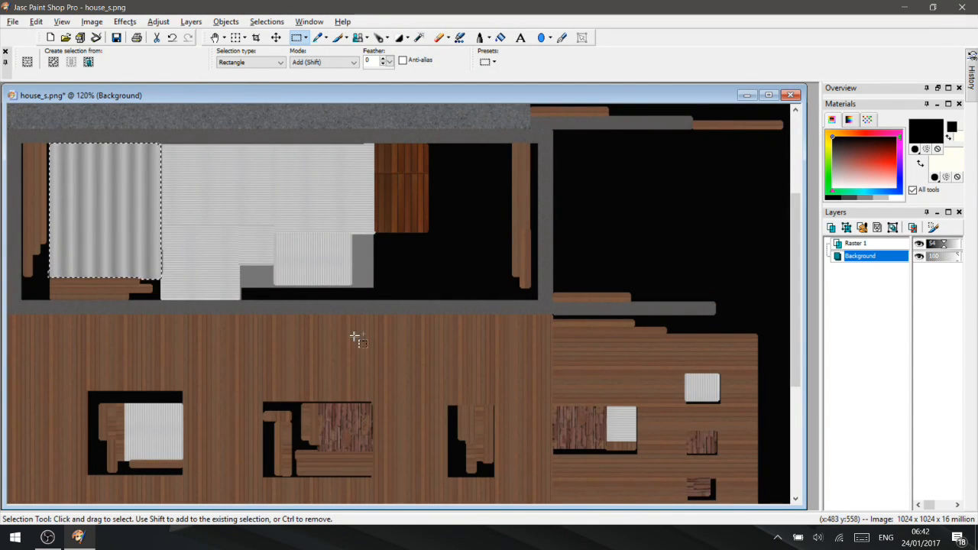
{"action": "scroll", "coordinate": [375, 367], "scroll_direction": "up", "scroll_amount": 1}
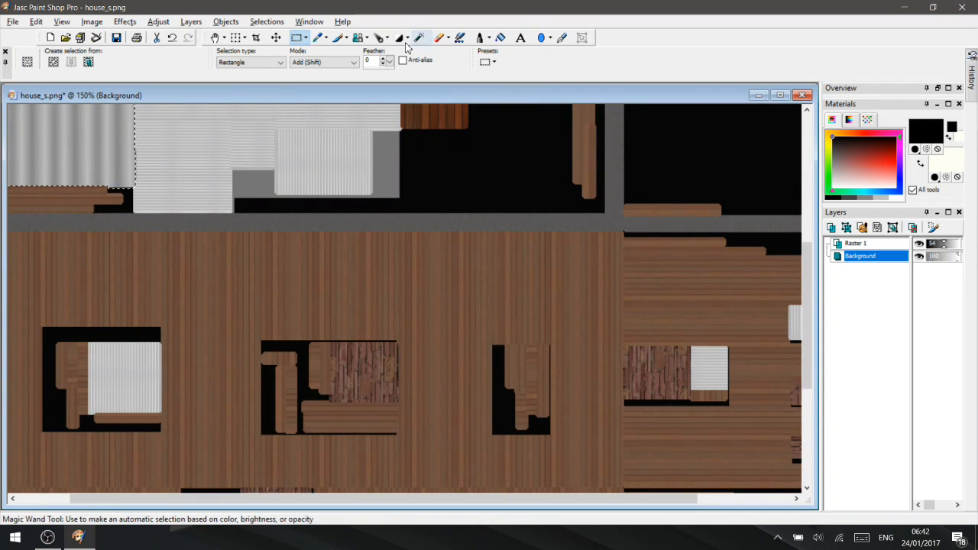
{"action": "left_click", "coordinate": [320, 38]}
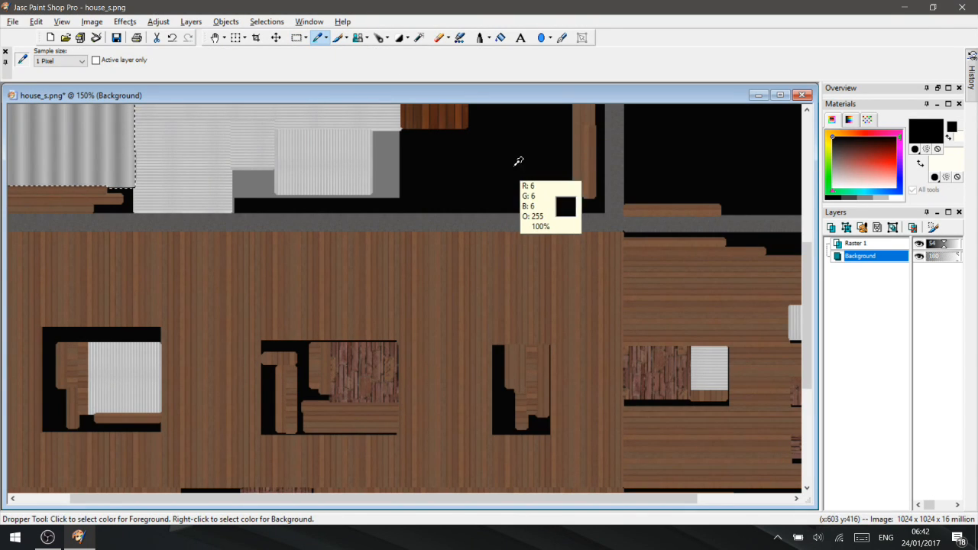
{"action": "left_click_drag", "start_coordinate": [946, 252], "coordinate": [959, 252]}
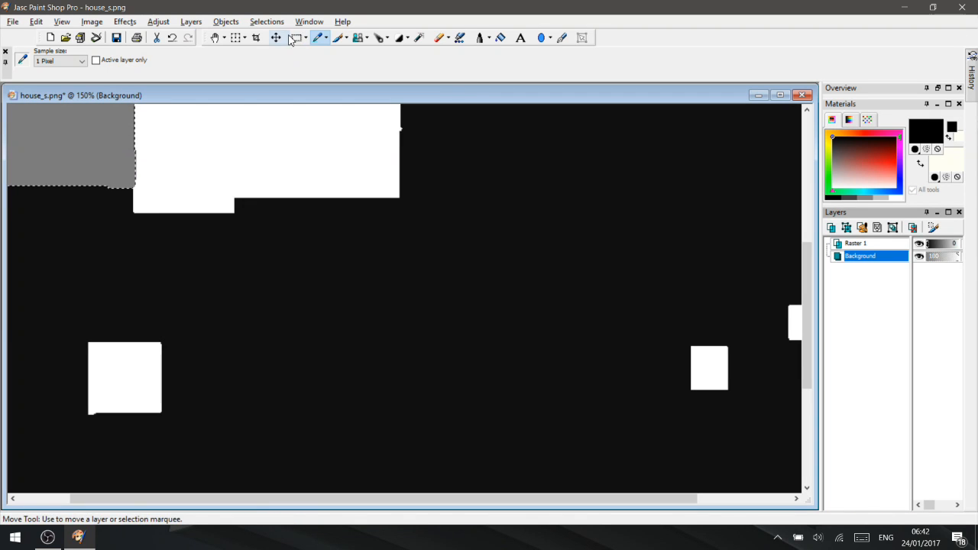
Set the Raster 1 layer's opacity to 82 and compare the metal areas with the wood and stone.
{"action": "left_click", "coordinate": [932, 252]}
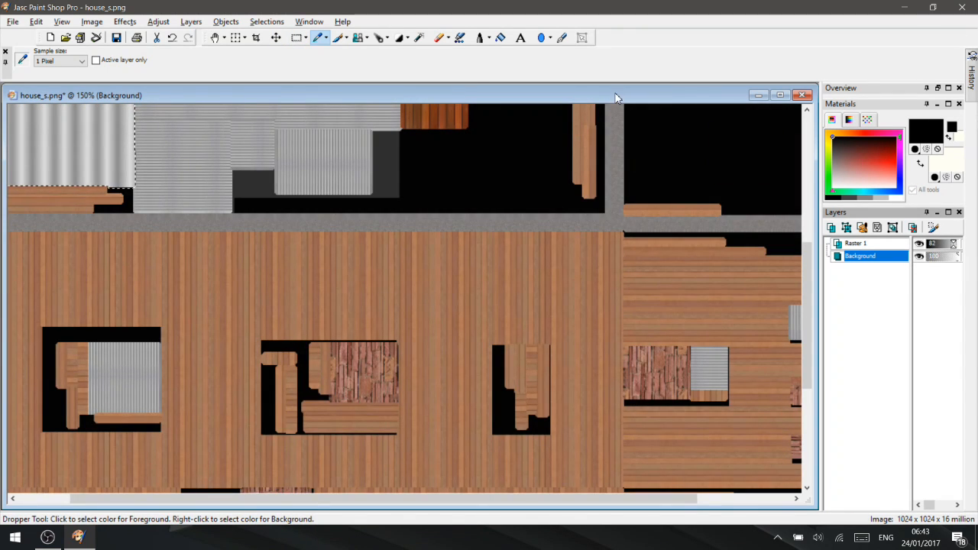
{"action": "scroll", "coordinate": [573, 115], "scroll_direction": "down", "scroll_amount": 3}
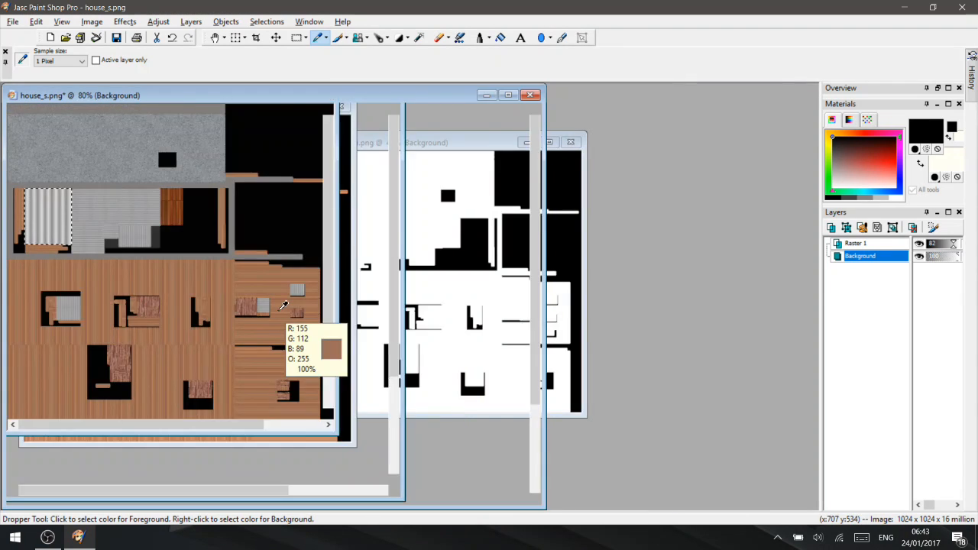
{"action": "scroll", "coordinate": [282, 305], "scroll_direction": "up", "scroll_amount": 2}
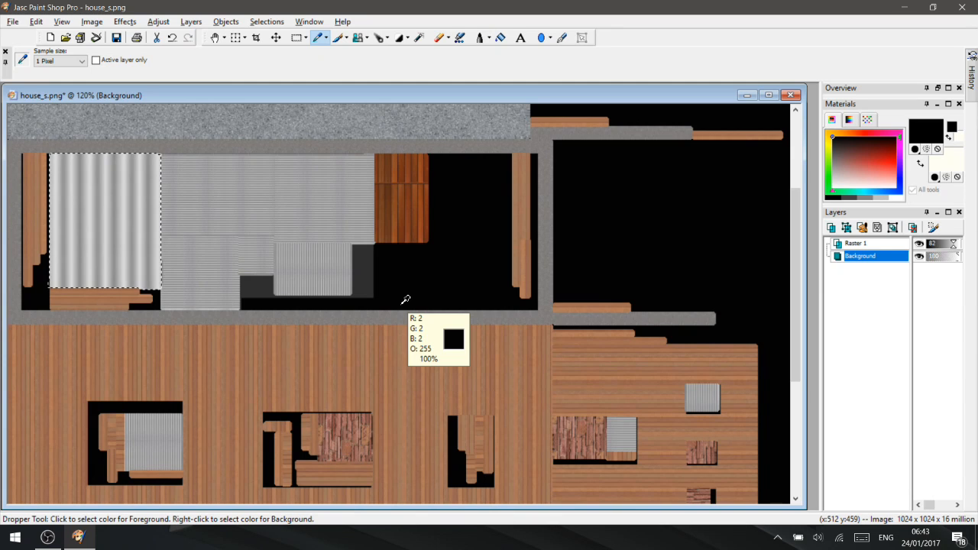
{"action": "scroll", "coordinate": [420, 295], "scroll_direction": "down", "scroll_amount": 2}
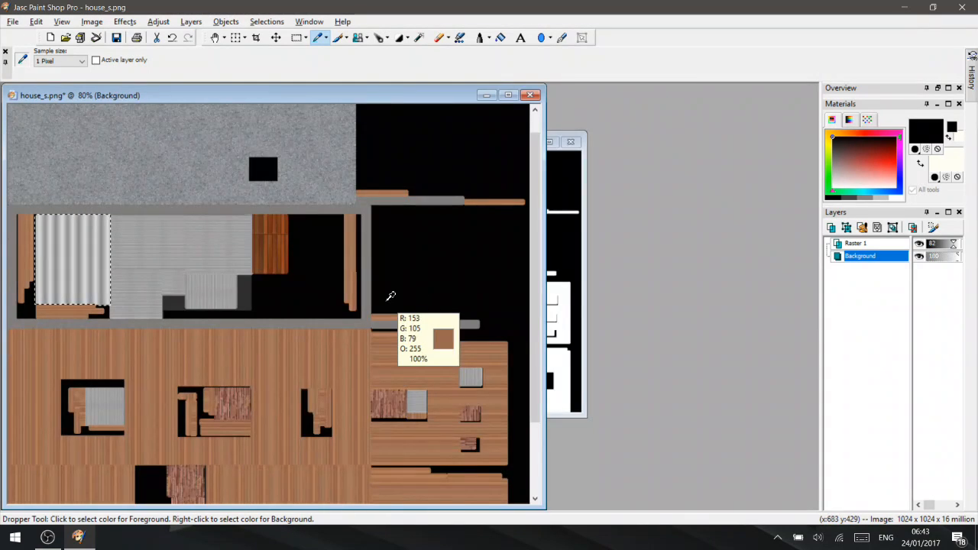
{"action": "scroll", "coordinate": [383, 302], "scroll_direction": "up", "scroll_amount": 2}
{"action": "scroll", "coordinate": [382, 309], "scroll_direction": "down", "scroll_amount": 2}
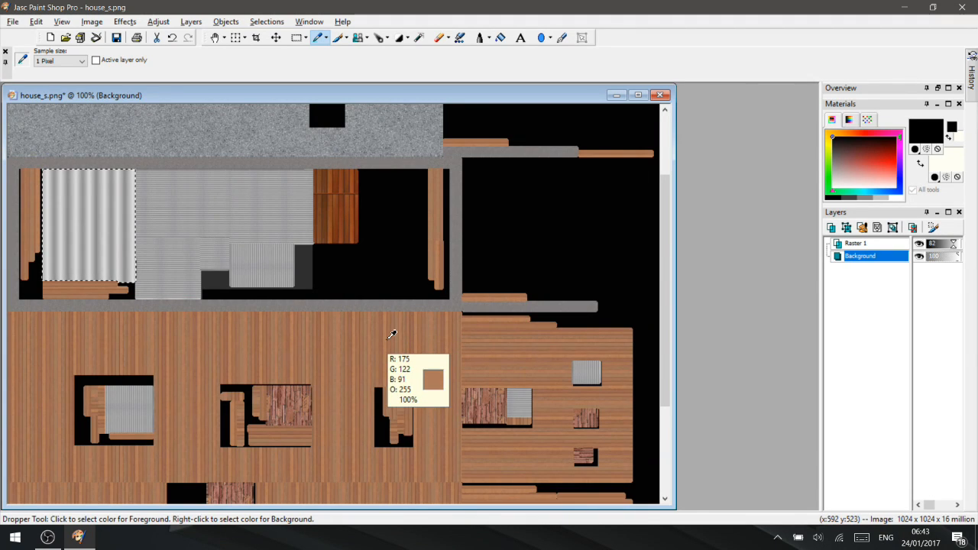
Restore the Raster 1 layer's opacity to 100 and clear the selection around the wavy metal sheet.
{"action": "scroll", "coordinate": [293, 228], "scroll_direction": "down", "scroll_amount": 1}
{"action": "scroll", "coordinate": [292, 228], "scroll_direction": "down", "scroll_amount": 1}
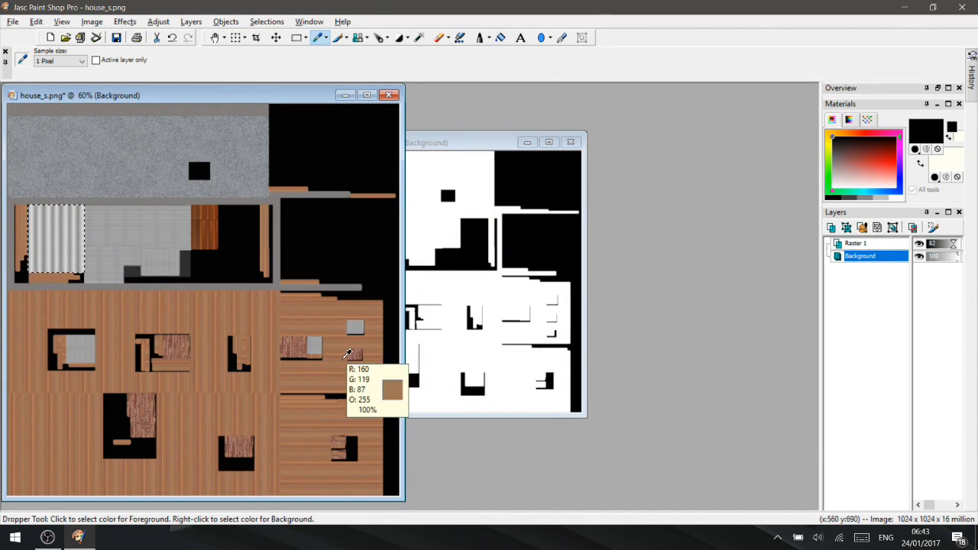
{"action": "scroll", "coordinate": [342, 349], "scroll_direction": "up", "scroll_amount": 3}
{"action": "scroll", "coordinate": [592, 337], "scroll_direction": "up", "scroll_amount": 2}
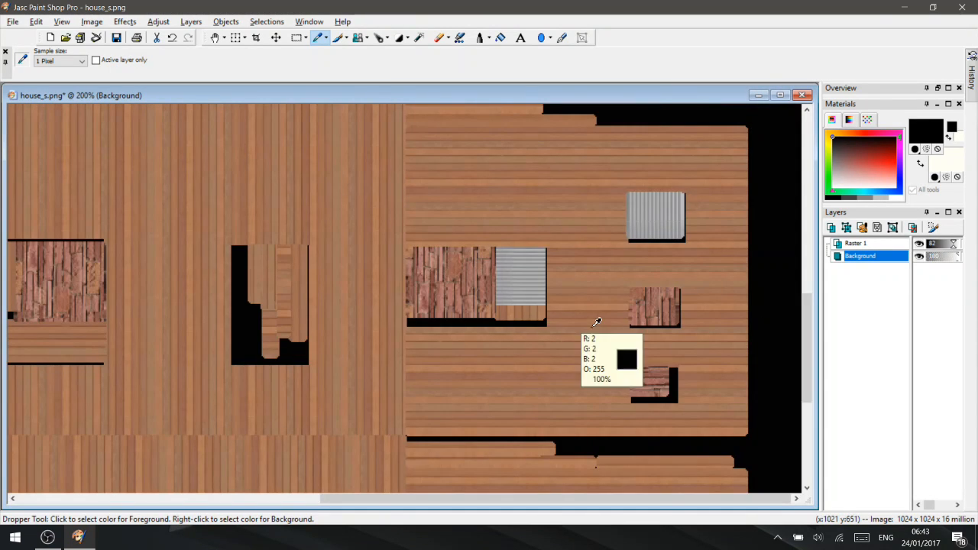
{"action": "left_click_drag", "start_coordinate": [945, 244], "coordinate": [977, 242]}
{"action": "scroll", "coordinate": [497, 189], "scroll_direction": "down", "scroll_amount": 2}
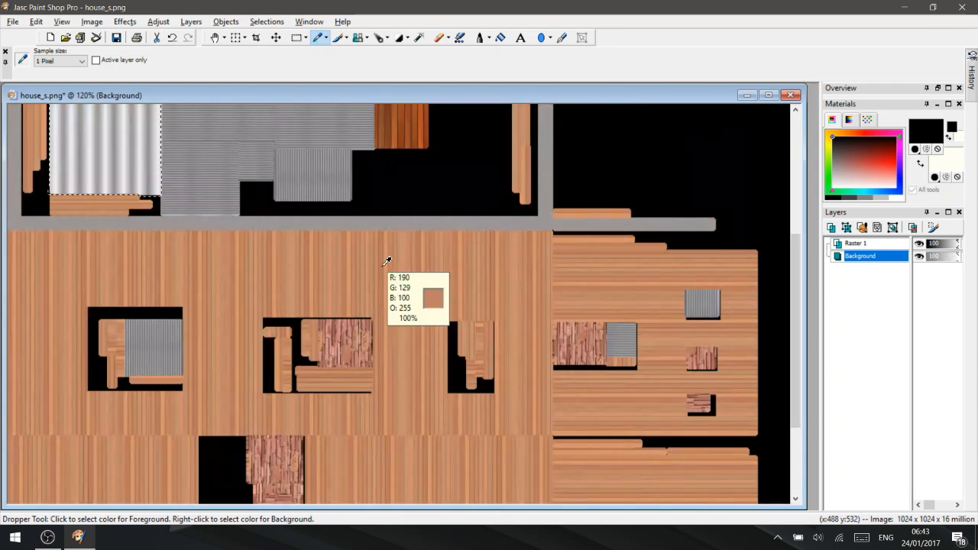
{"action": "left_click", "coordinate": [267, 22]}
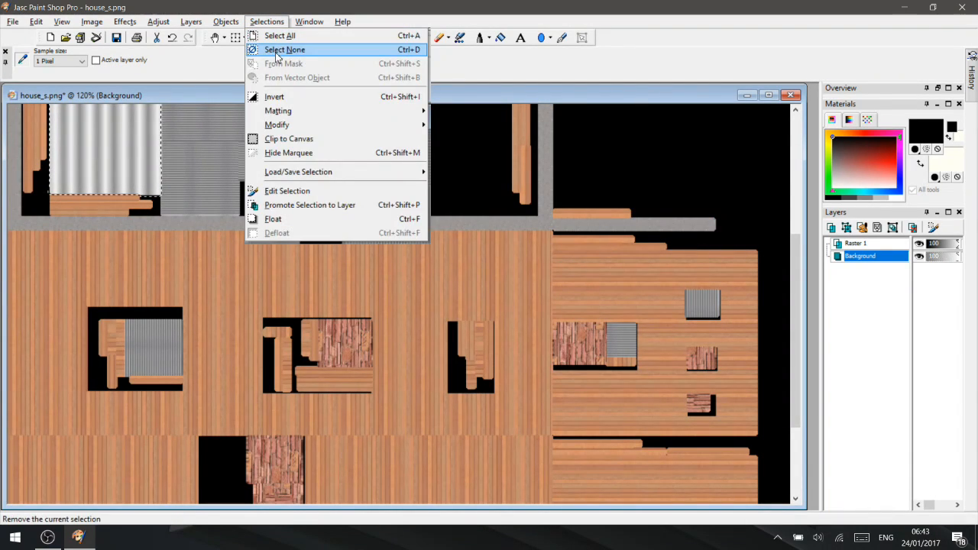
{"action": "left_click", "coordinate": [279, 46]}
{"action": "left_click_drag", "start_coordinate": [245, 96], "coordinate": [276, 92]}
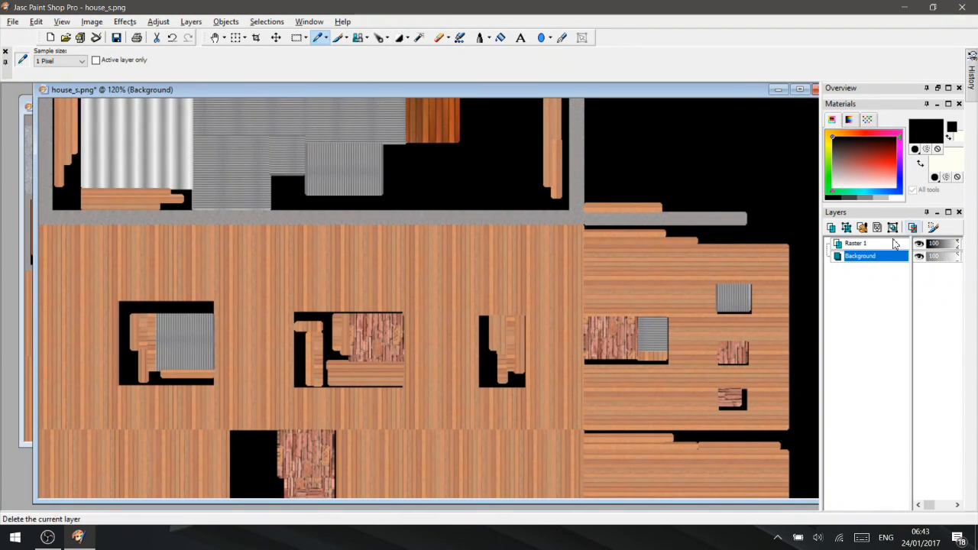
Delete the Raster 1 texture layer from house_s.png, leaving only the Background layer.
{"action": "left_click", "coordinate": [877, 245]}
{"action": "right_click", "coordinate": [877, 244]}
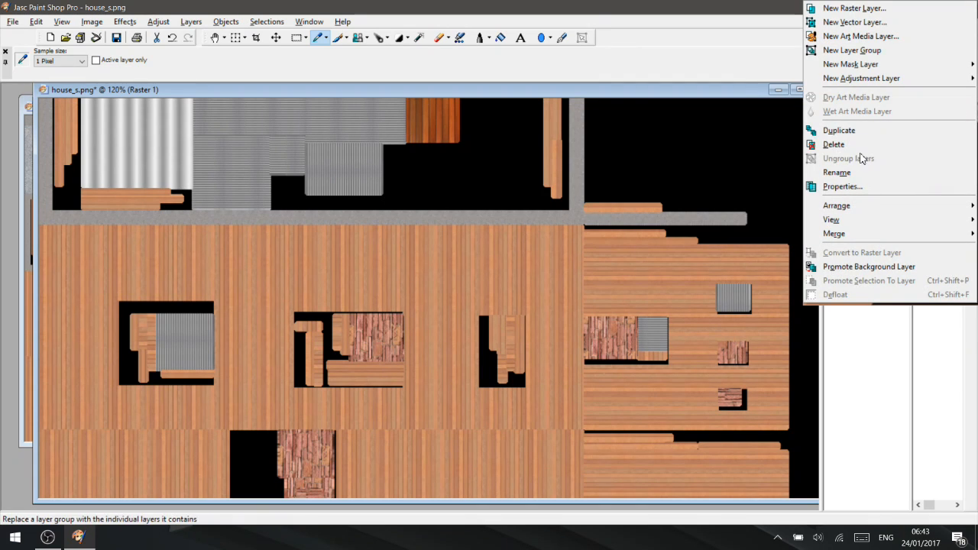
{"action": "left_click", "coordinate": [838, 149]}
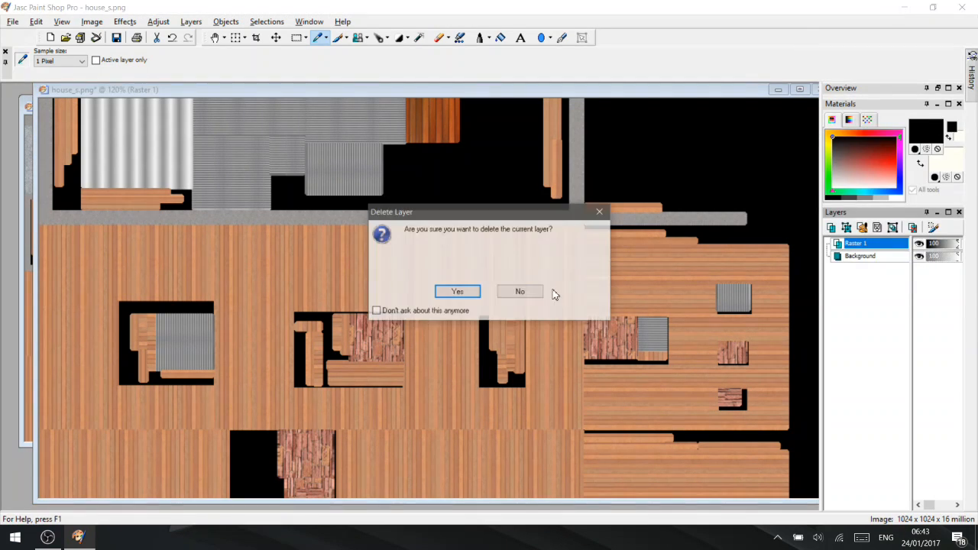
{"action": "left_click", "coordinate": [456, 291]}
{"action": "scroll", "coordinate": [307, 183], "scroll_direction": "down", "scroll_amount": 6}
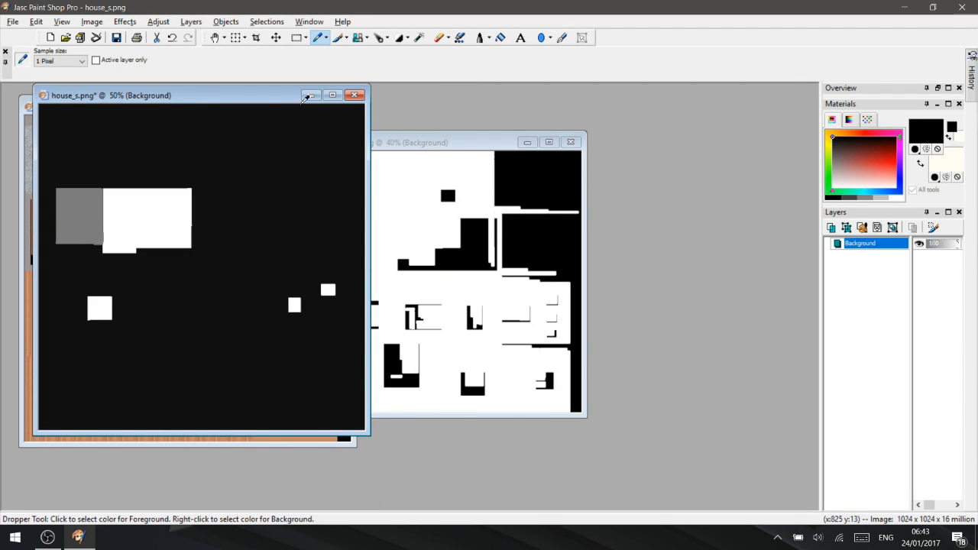
{"action": "left_click_drag", "start_coordinate": [265, 101], "coordinate": [405, 111]}
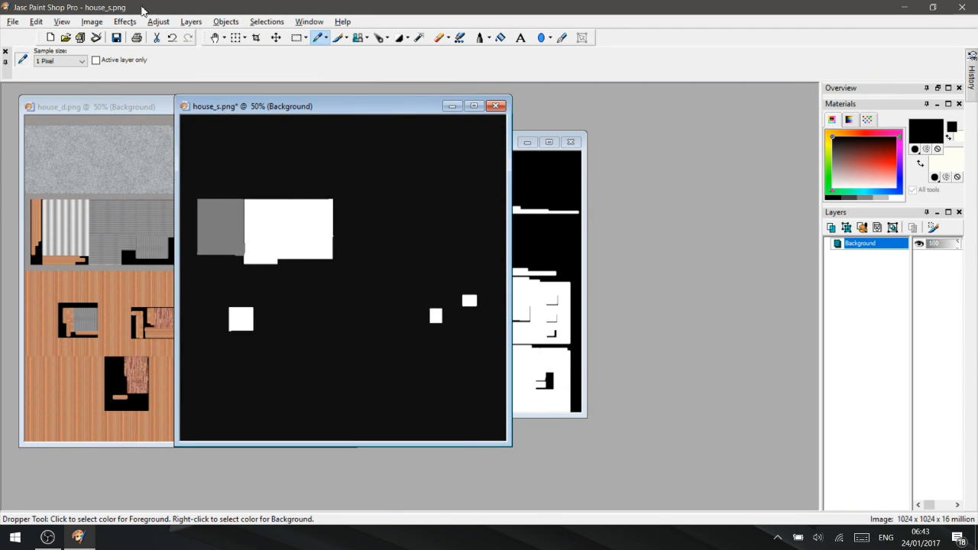
Convert house_s.png to greyscale, save it, and move its window clear of the other textures.
{"action": "left_click", "coordinate": [93, 22]}
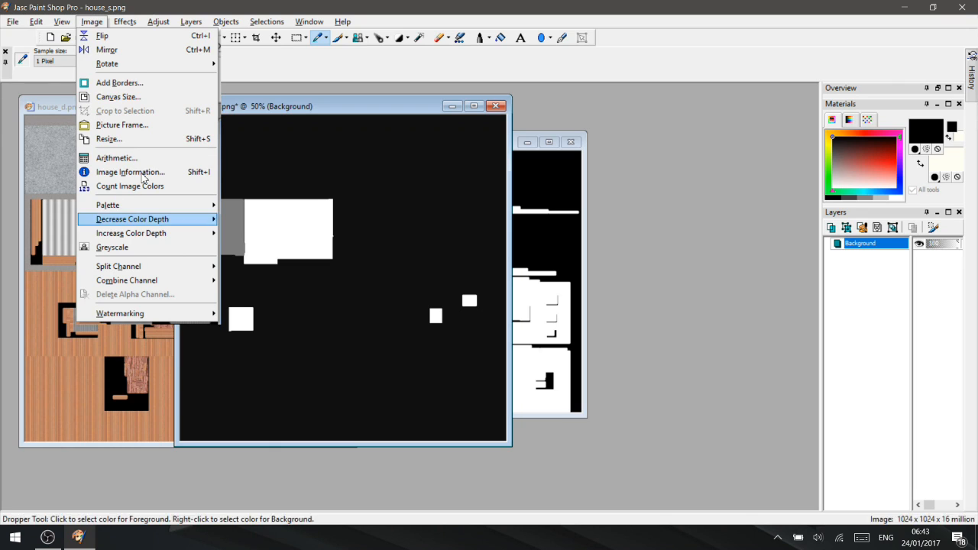
{"action": "left_click", "coordinate": [150, 249]}
{"action": "mouse_move", "coordinate": [257, 110]}
{"action": "left_mouse_down"}
{"action": "mouse_move", "coordinate": [276, 111]}
{"action": "mouse_move", "coordinate": [261, 110]}
{"action": "left_mouse_up"}
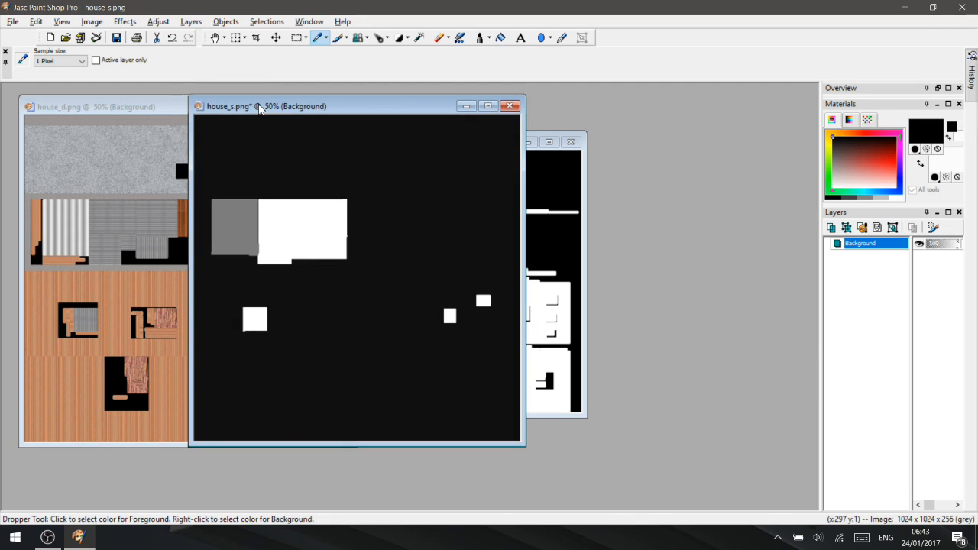
{"action": "left_click", "coordinate": [117, 39]}
{"action": "left_click_drag", "start_coordinate": [432, 108], "coordinate": [488, 144]}
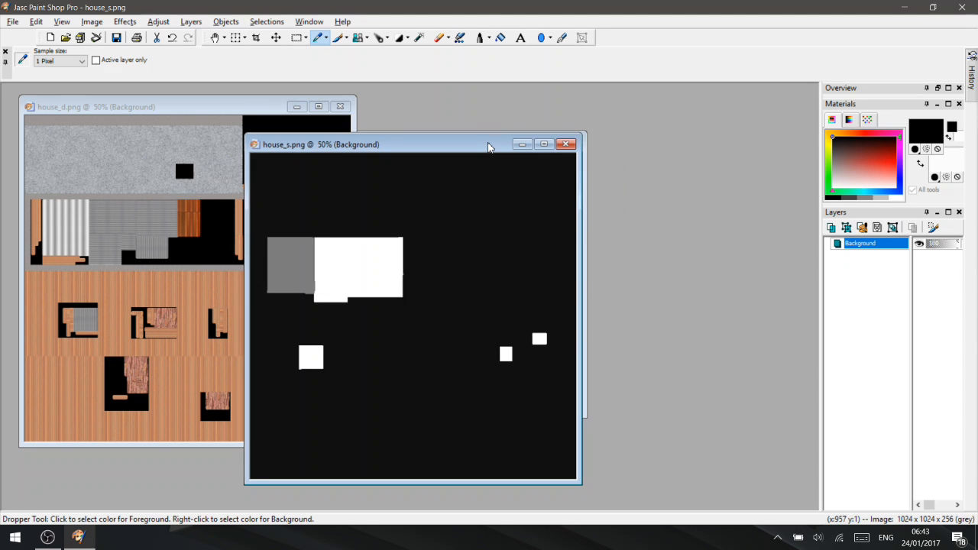
{"action": "left_click_drag", "start_coordinate": [492, 146], "coordinate": [646, 137]}
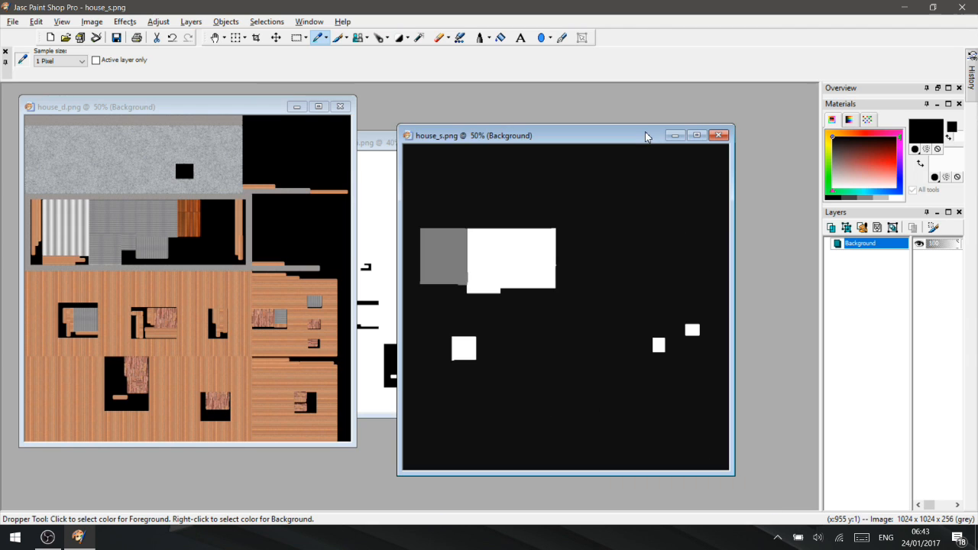
Bring house_i.png forward and apply Levels to it with both output levels set to 192.
{"action": "left_click_drag", "start_coordinate": [383, 144], "coordinate": [211, 130]}
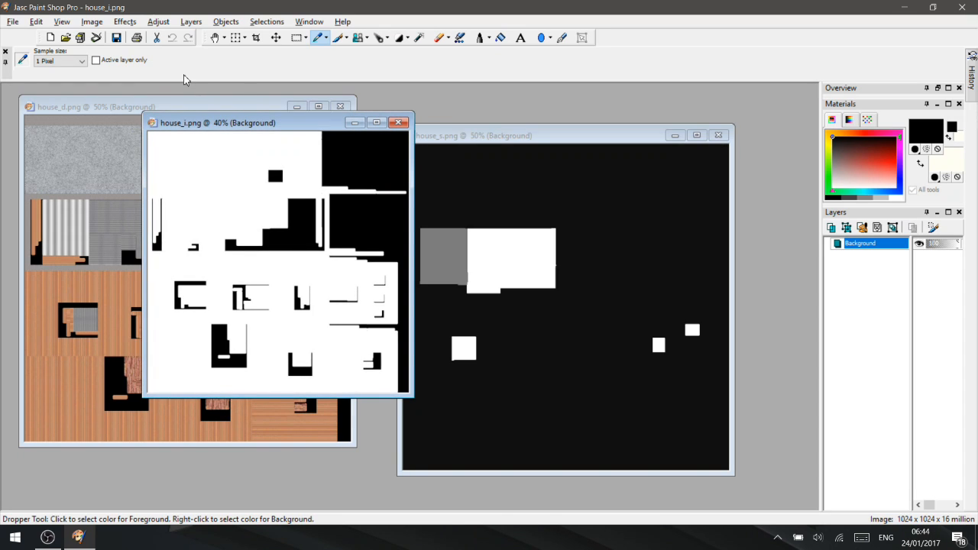
{"action": "left_click", "coordinate": [158, 22]}
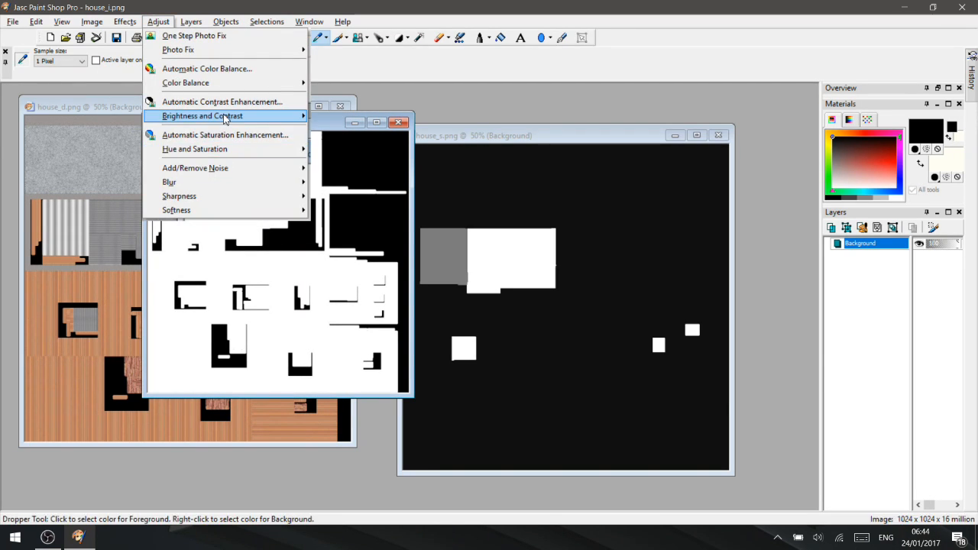
{"action": "mouse_move", "coordinate": [226, 116]}
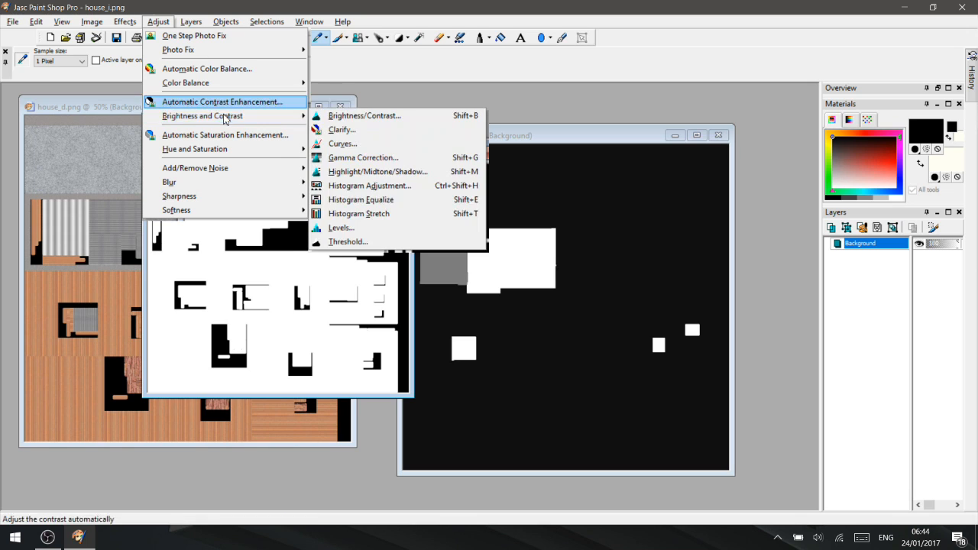
{"action": "left_click", "coordinate": [342, 228]}
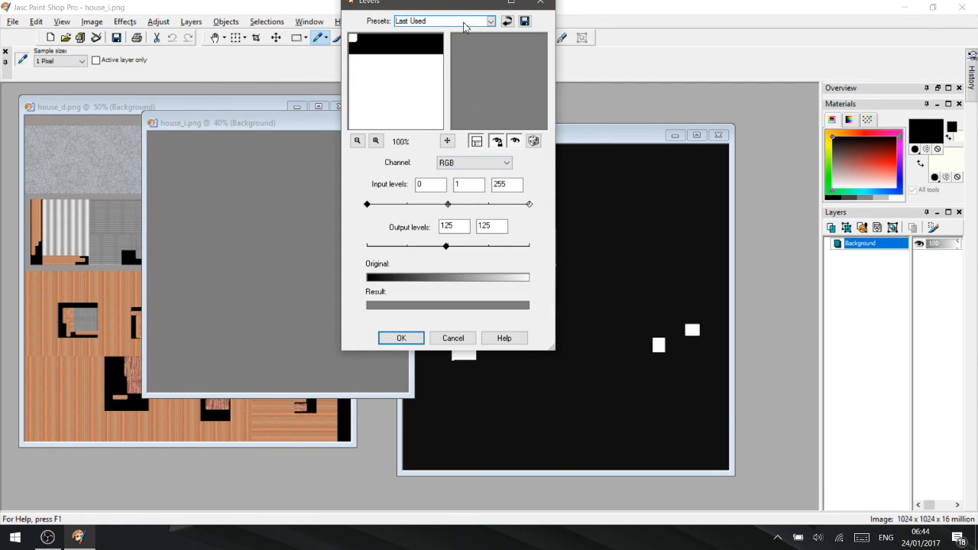
{"action": "left_click_drag", "start_coordinate": [451, 8], "coordinate": [608, 35]}
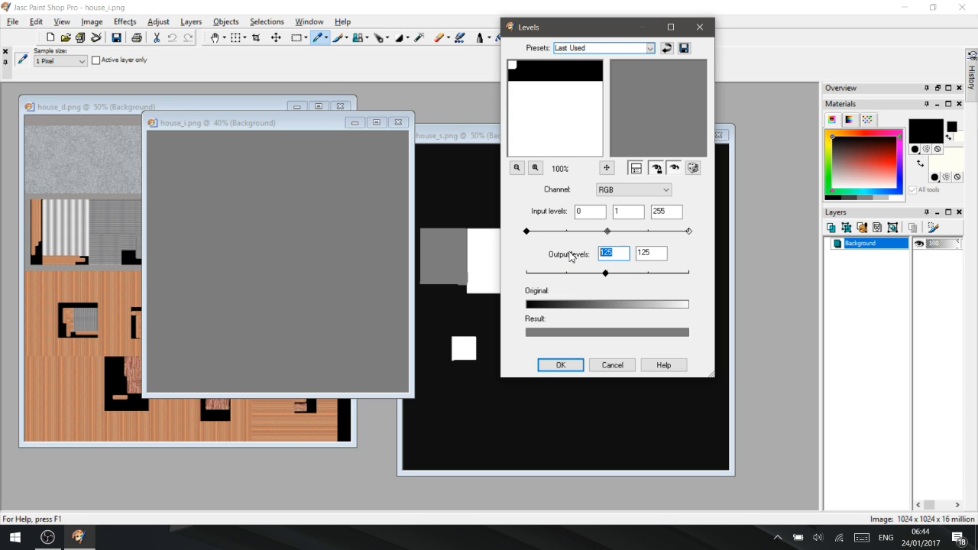
{"action": "left_click", "coordinate": [655, 254]}
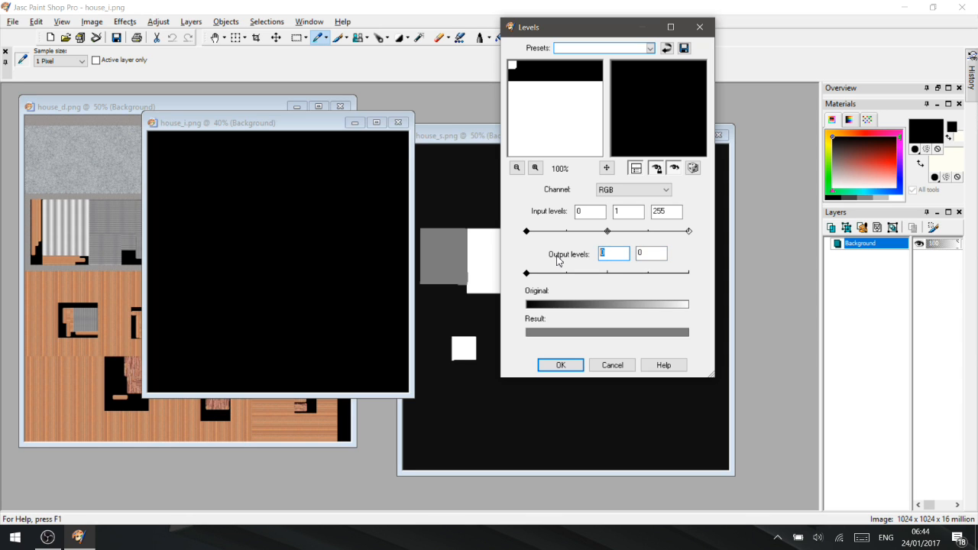
{"action": "type", "text": "192"}
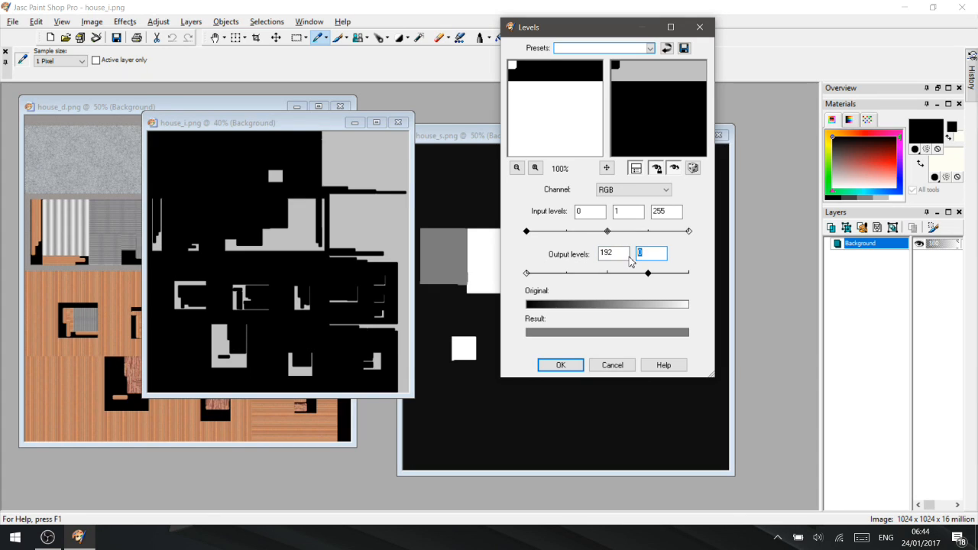
{"action": "type", "text": "192"}
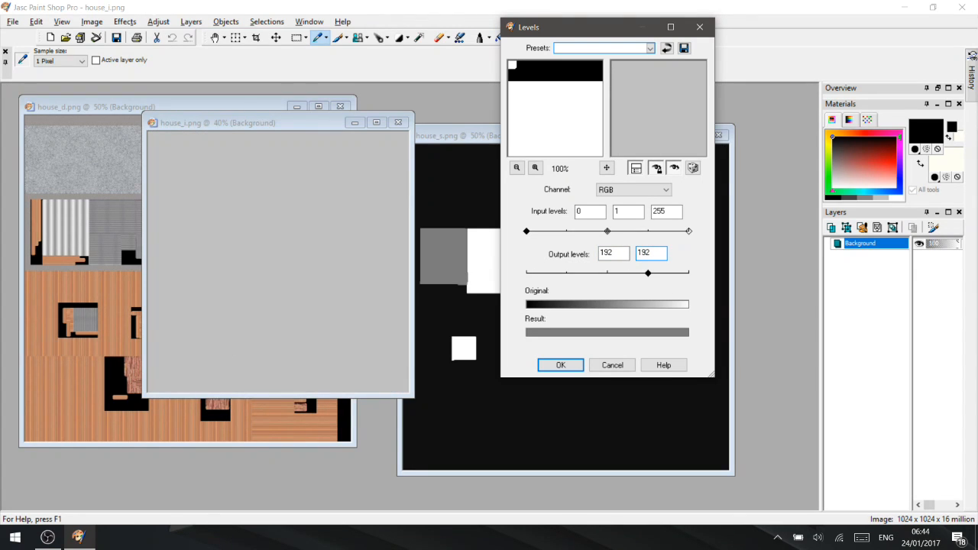
{"action": "left_click", "coordinate": [565, 366]}
Rearrange the image windows so that house_i.png sits between house_d.png and house_s.png.
{"action": "left_click_drag", "start_coordinate": [298, 123], "coordinate": [417, 134]}
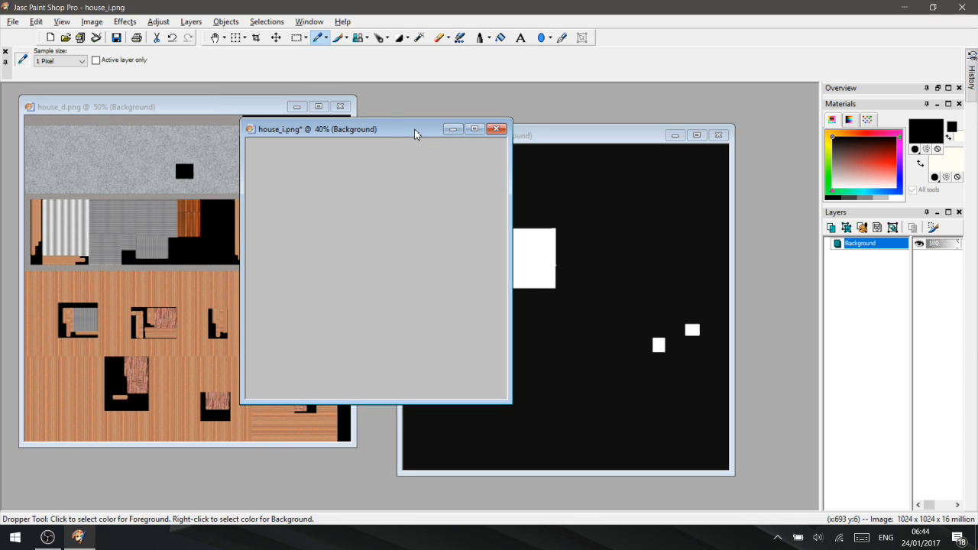
{"action": "left_click_drag", "start_coordinate": [414, 135], "coordinate": [380, 134]}
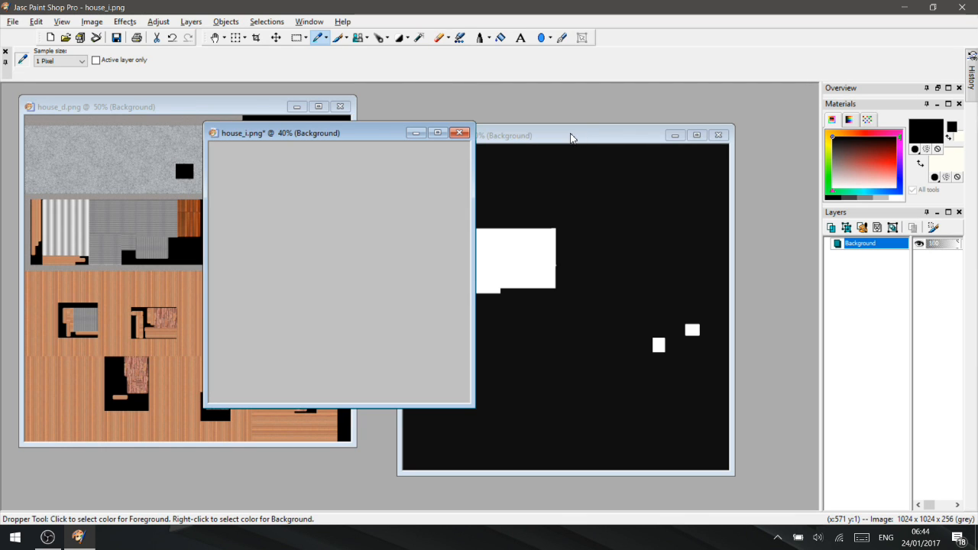
{"action": "left_click_drag", "start_coordinate": [183, 109], "coordinate": [195, 117]}
{"action": "left_click_drag", "start_coordinate": [367, 137], "coordinate": [333, 129]}
{"action": "left_click_drag", "start_coordinate": [587, 130], "coordinate": [631, 112]}
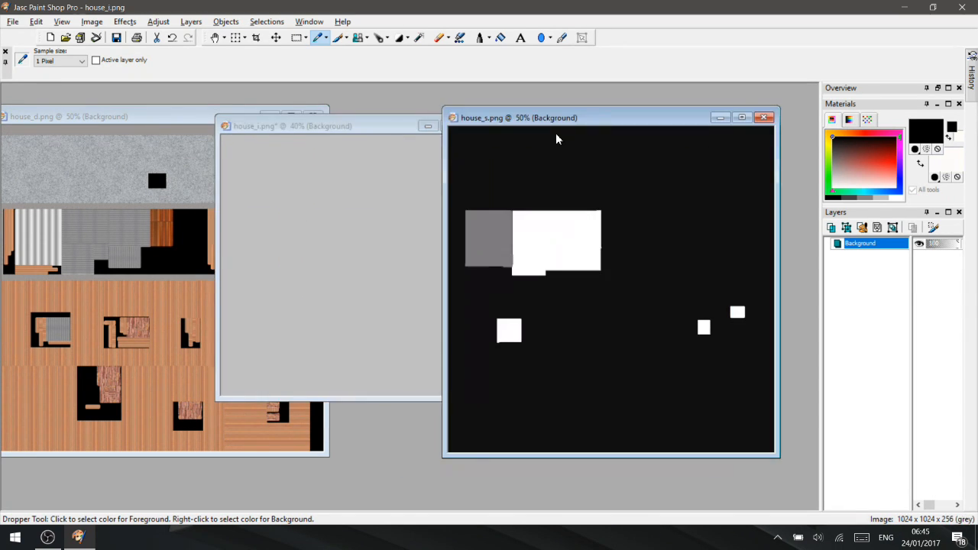
Copy the house_s.png image and paste it into house_i.png as a new layer.
{"action": "left_click", "coordinate": [38, 22]}
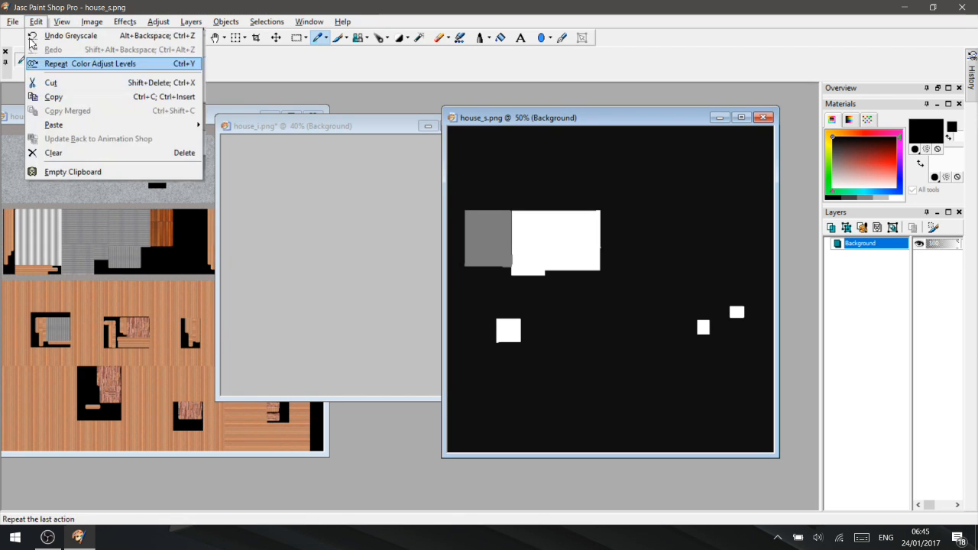
{"action": "left_click", "coordinate": [65, 97]}
{"action": "left_click", "coordinate": [305, 127]}
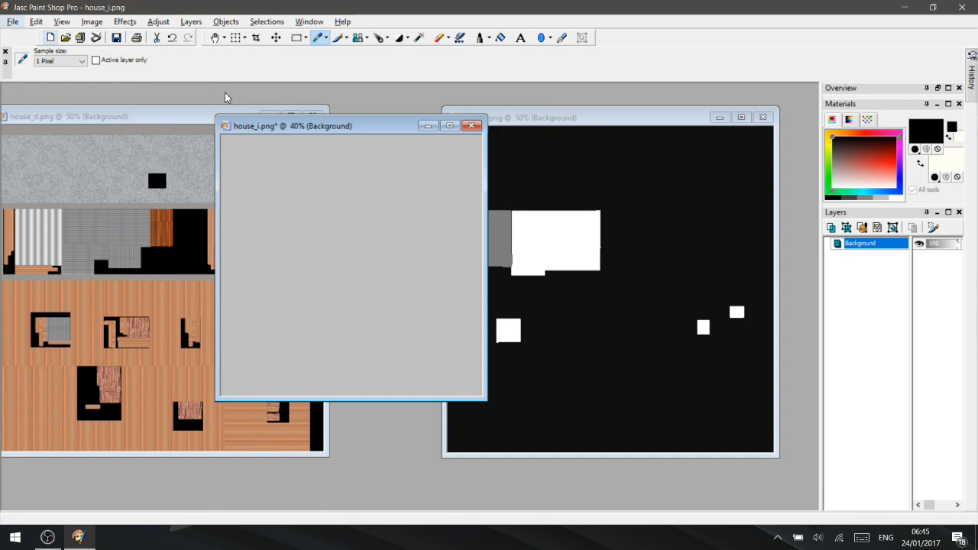
{"action": "left_click", "coordinate": [36, 22]}
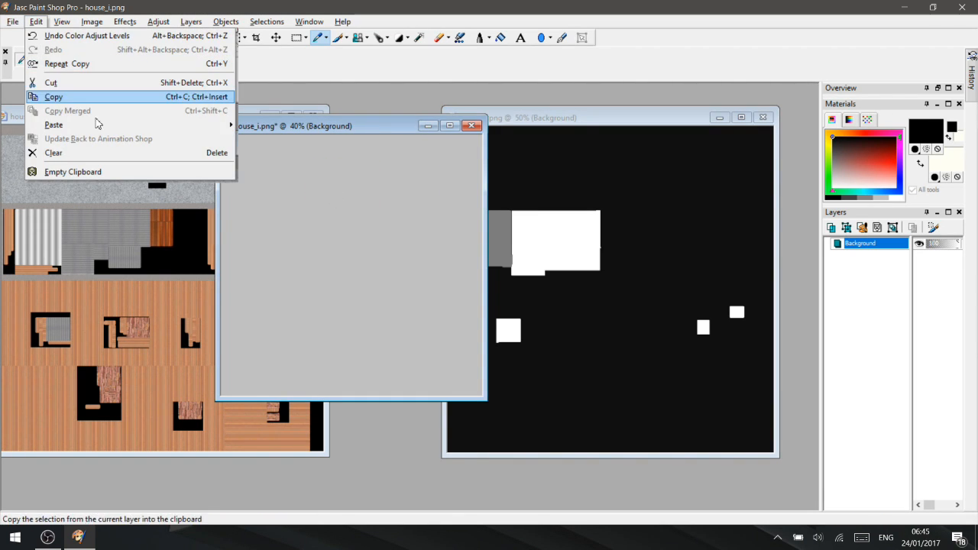
{"action": "mouse_move", "coordinate": [70, 130]}
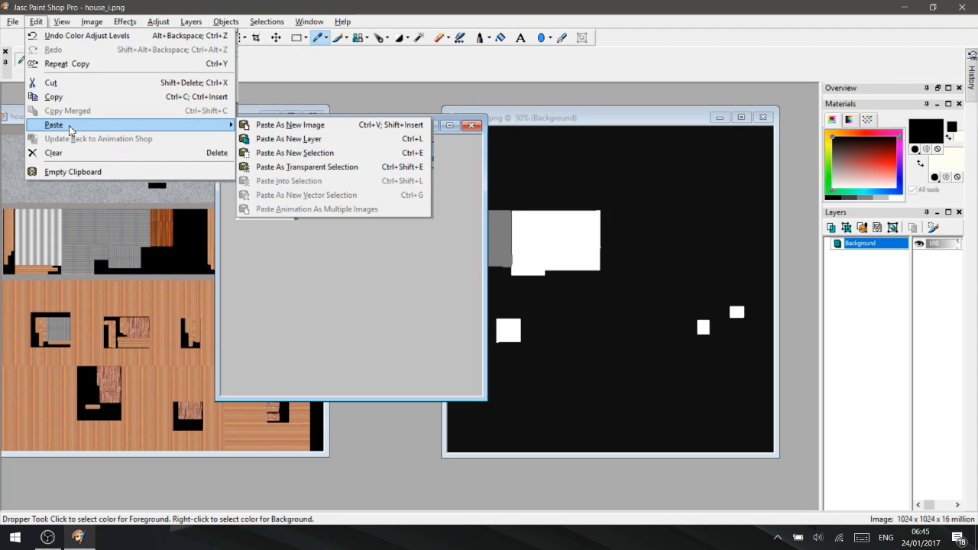
{"action": "left_click", "coordinate": [341, 140]}
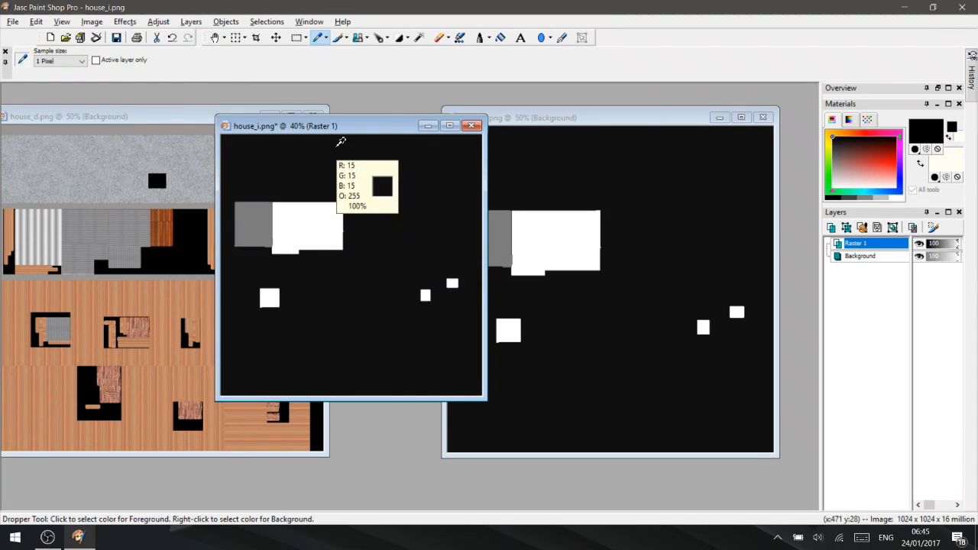
{"action": "left_click_drag", "start_coordinate": [356, 128], "coordinate": [375, 120]}
Make the Background layer of house_i.png active and inspect the pasted metal areas against their dark surroundings.
{"action": "left_click", "coordinate": [866, 257]}
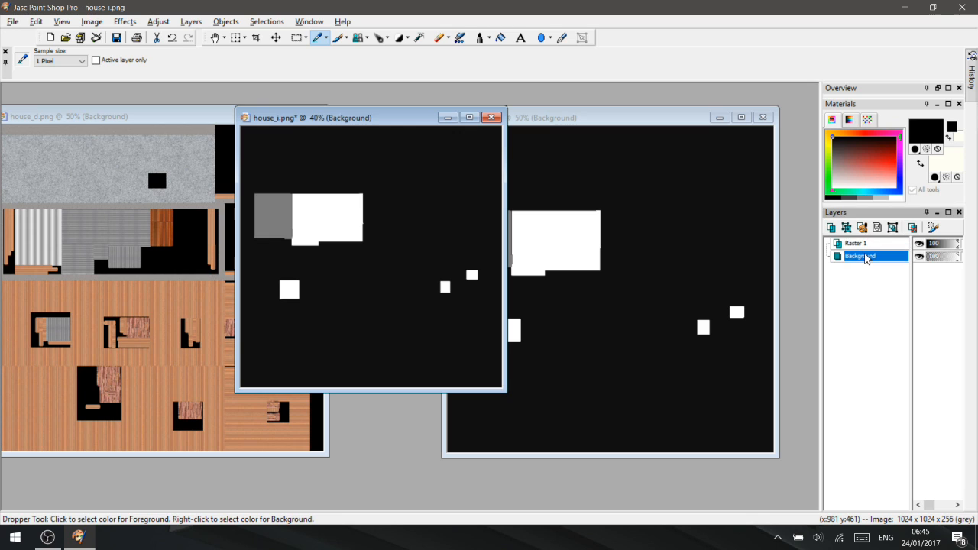
{"action": "left_click_drag", "start_coordinate": [403, 121], "coordinate": [406, 120]}
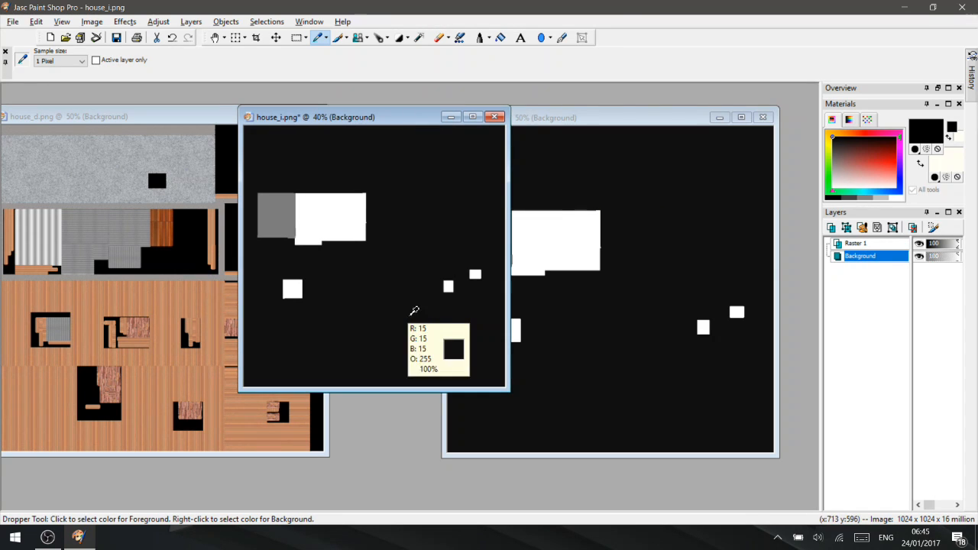
{"action": "scroll", "coordinate": [409, 307], "scroll_direction": "up", "scroll_amount": 4}
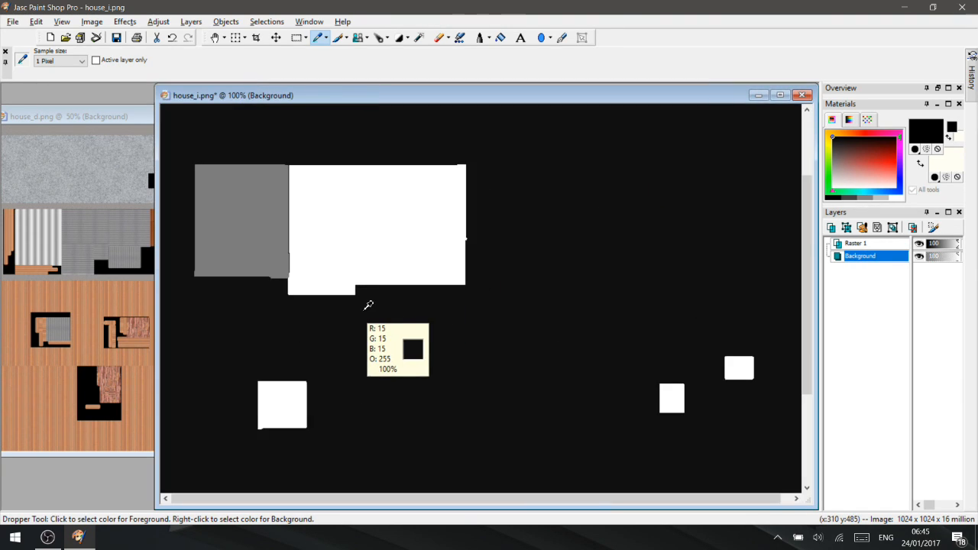
{"action": "scroll", "coordinate": [366, 303], "scroll_direction": "up", "scroll_amount": 1}
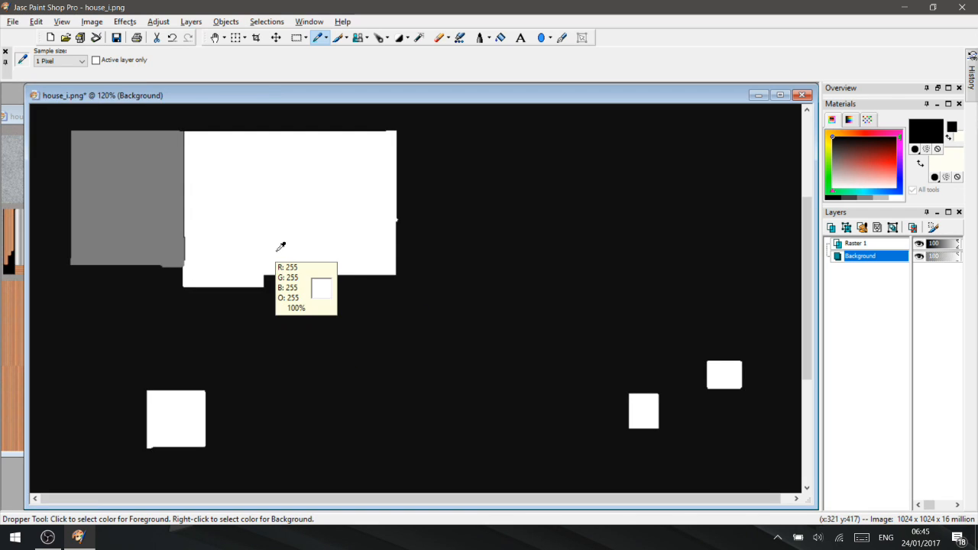
{"action": "scroll", "coordinate": [276, 251], "scroll_direction": "down", "scroll_amount": 4}
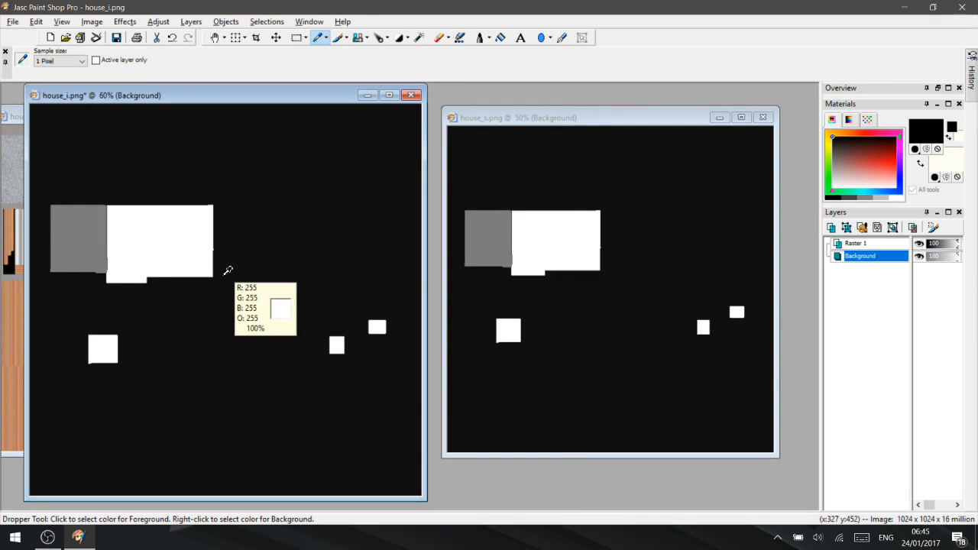
{"action": "scroll", "coordinate": [161, 273], "scroll_direction": "up", "scroll_amount": 1}
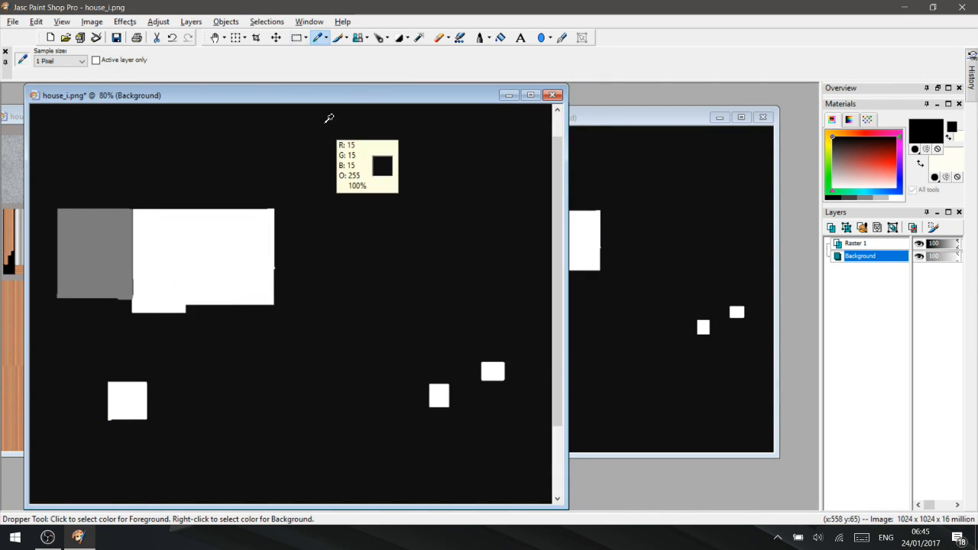
Select all white areas of house_i.png with the Magic Wand, matching by Brightness at tolerance 5 with Contiguous off.
{"action": "left_click", "coordinate": [306, 37]}
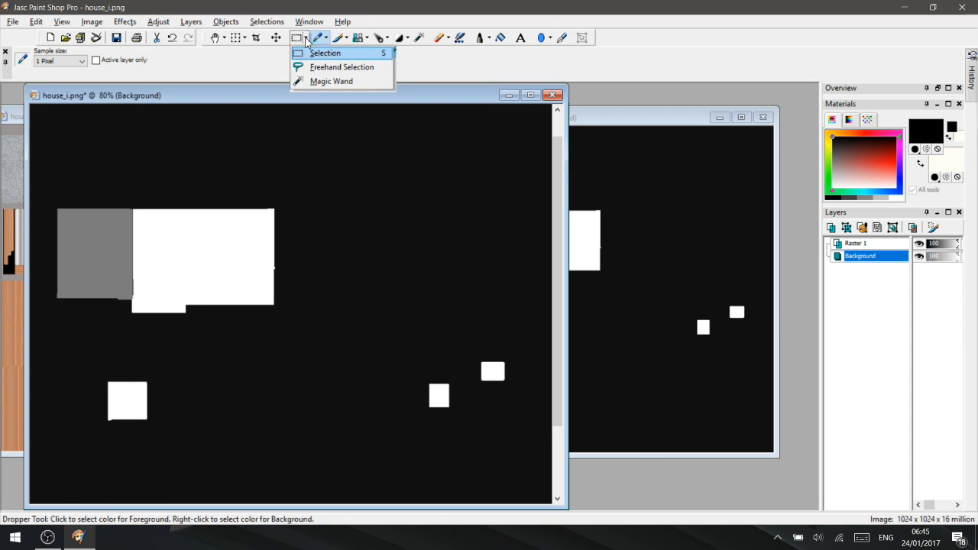
{"action": "left_click", "coordinate": [326, 82]}
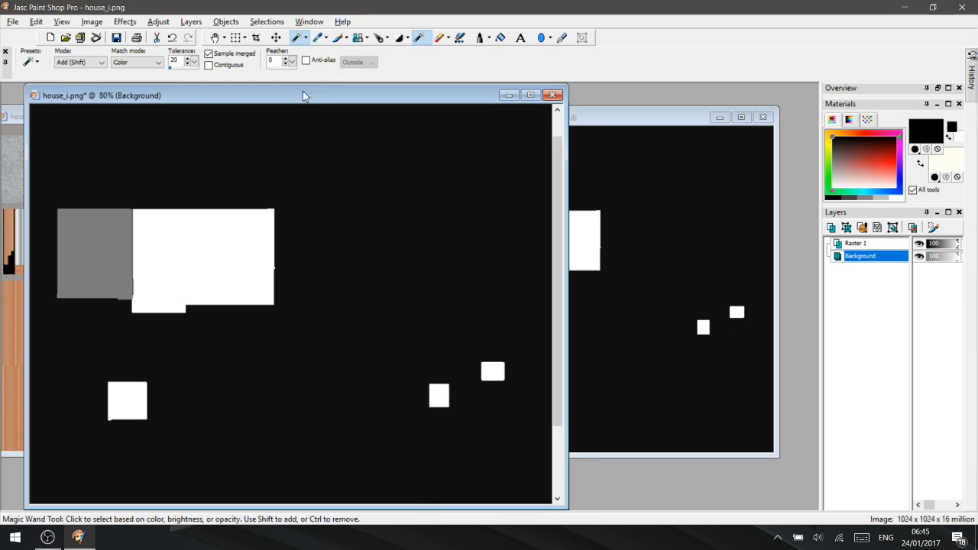
{"action": "left_click_drag", "start_coordinate": [303, 91], "coordinate": [315, 84]}
{"action": "left_click", "coordinate": [242, 228]}
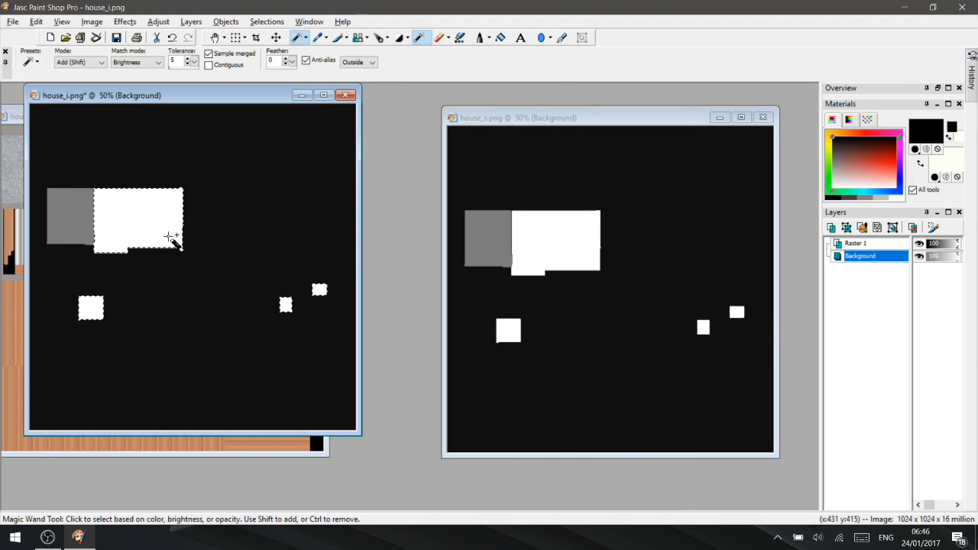
{"action": "scroll", "coordinate": [172, 238], "scroll_direction": "up", "scroll_amount": 2}
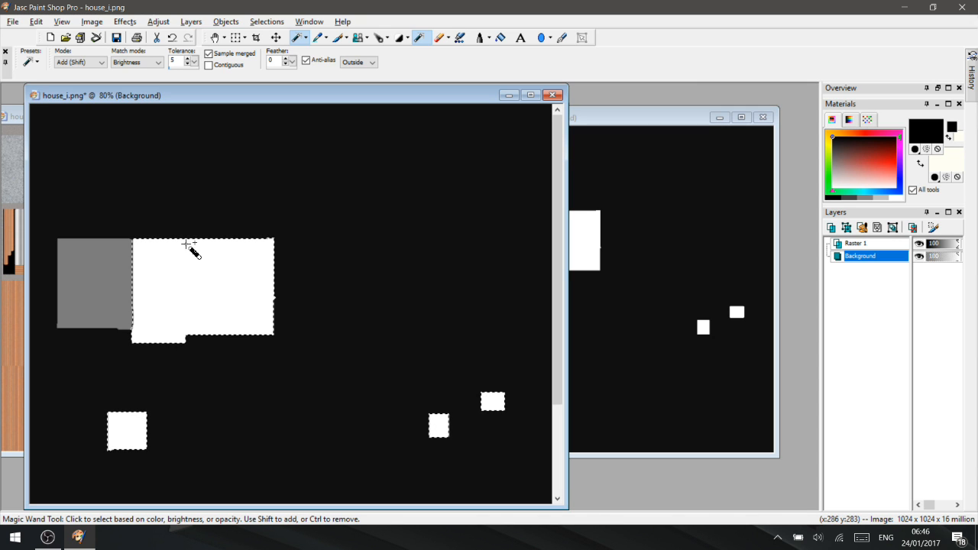
Reduce house_d.png to 30% zoom and arrange its window beside house_i.png, leaving house_i.png in front.
{"action": "left_click_drag", "start_coordinate": [130, 101], "coordinate": [309, 90]}
{"action": "left_click_drag", "start_coordinate": [103, 120], "coordinate": [150, 109]}
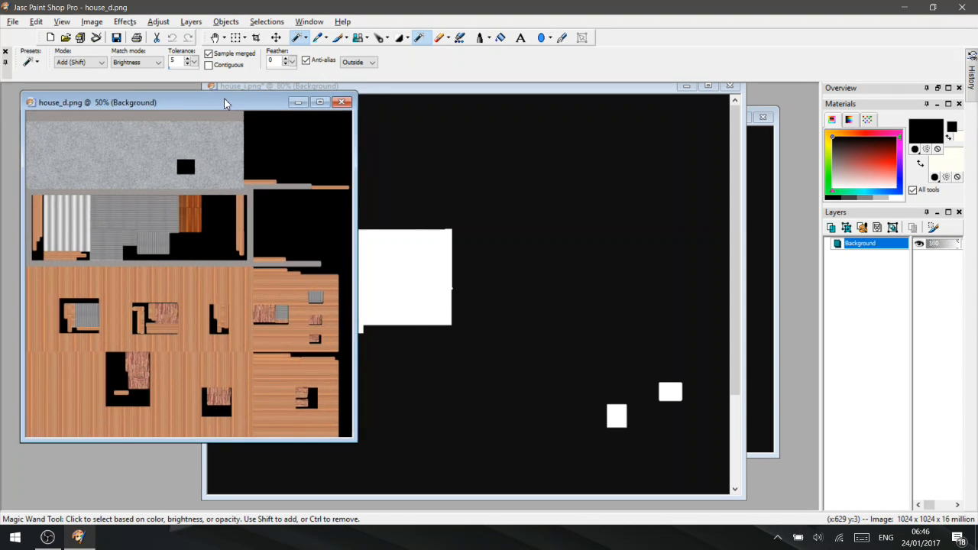
{"action": "scroll", "coordinate": [222, 245], "scroll_direction": "up", "scroll_amount": 3}
{"action": "scroll", "coordinate": [498, 216], "scroll_direction": "down", "scroll_amount": 5}
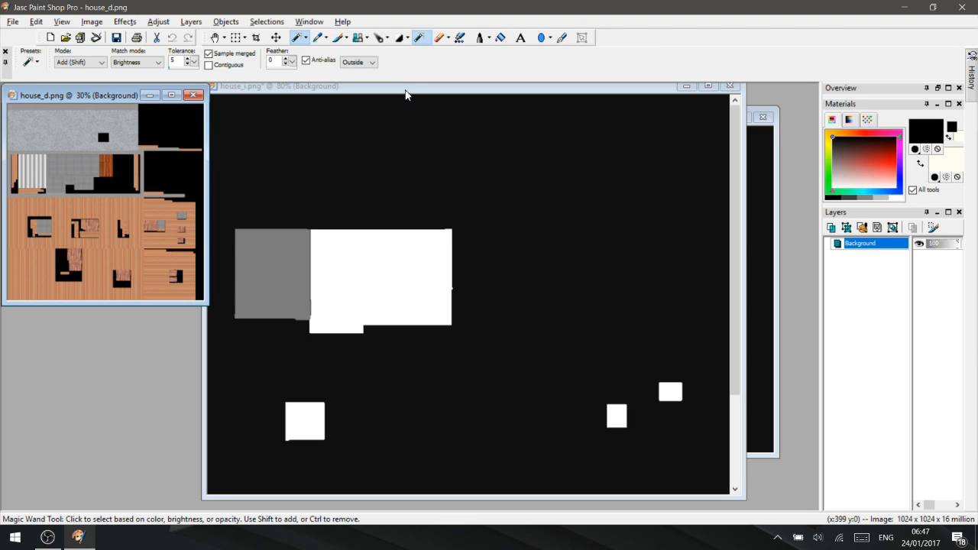
{"action": "left_click_drag", "start_coordinate": [138, 88], "coordinate": [160, 92]}
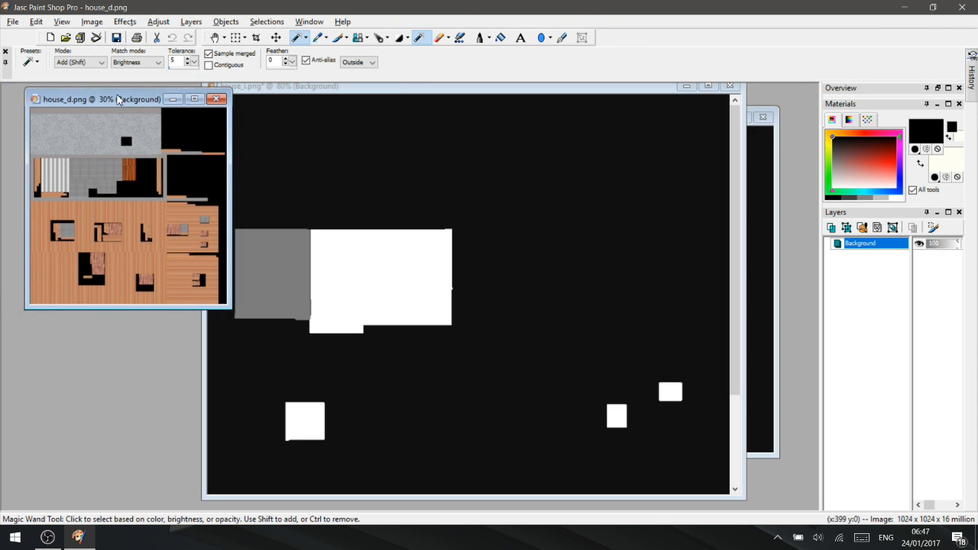
{"action": "left_click", "coordinate": [314, 93]}
{"action": "left_click_drag", "start_coordinate": [313, 92], "coordinate": [302, 94]}
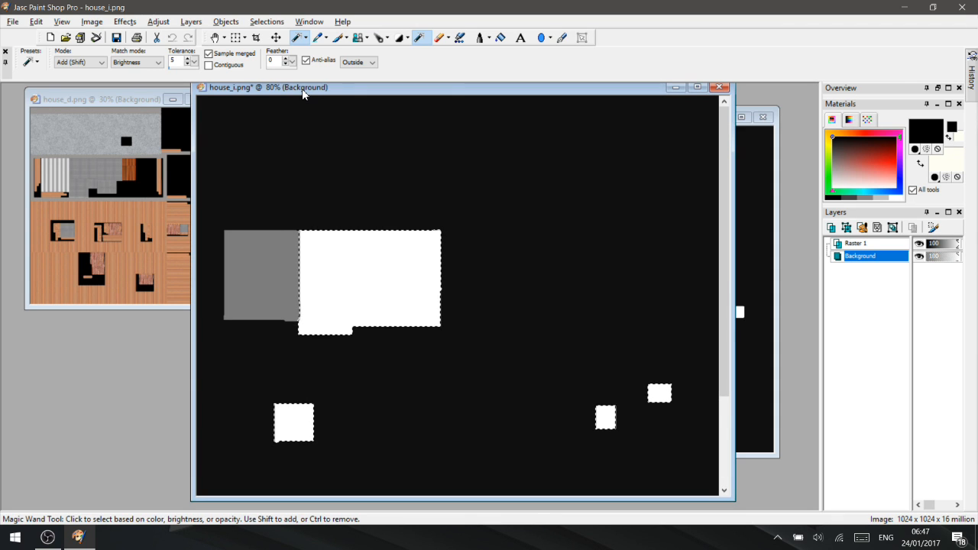
{"action": "left_click_drag", "start_coordinate": [301, 88], "coordinate": [191, 95]}
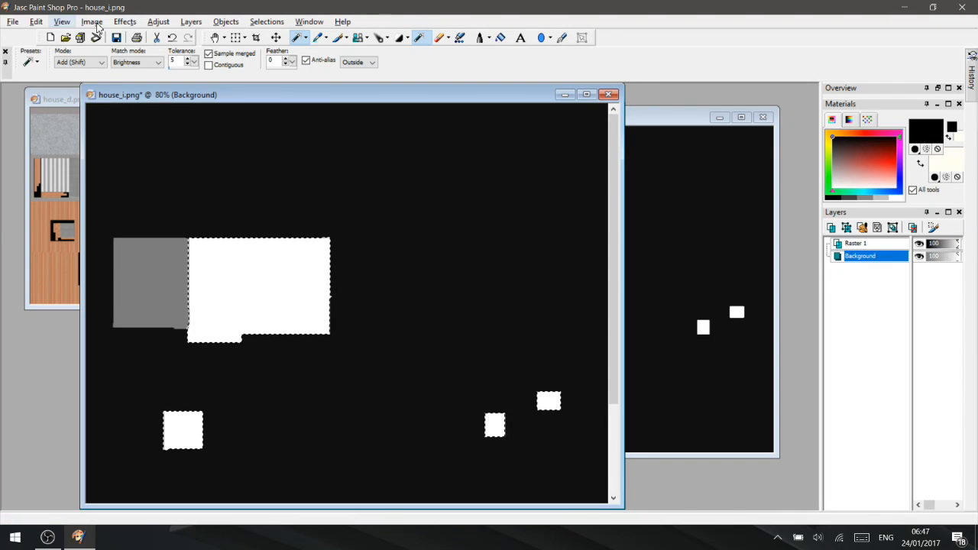
Copy the selected areas of house_i.png, and delete the pasted Raster 1 layer while keeping the selection.
{"action": "left_click", "coordinate": [36, 21]}
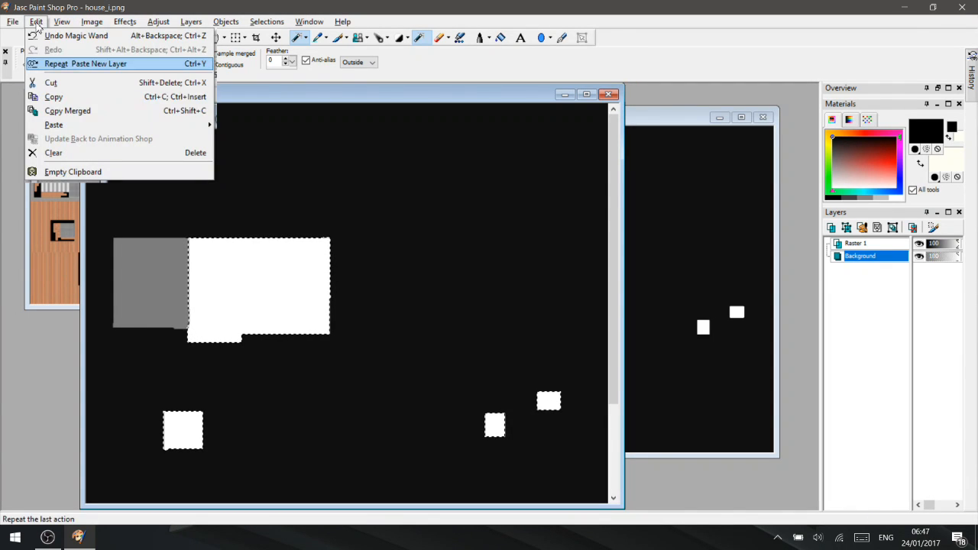
{"action": "left_click", "coordinate": [55, 97]}
{"action": "left_click_drag", "start_coordinate": [508, 97], "coordinate": [531, 103]}
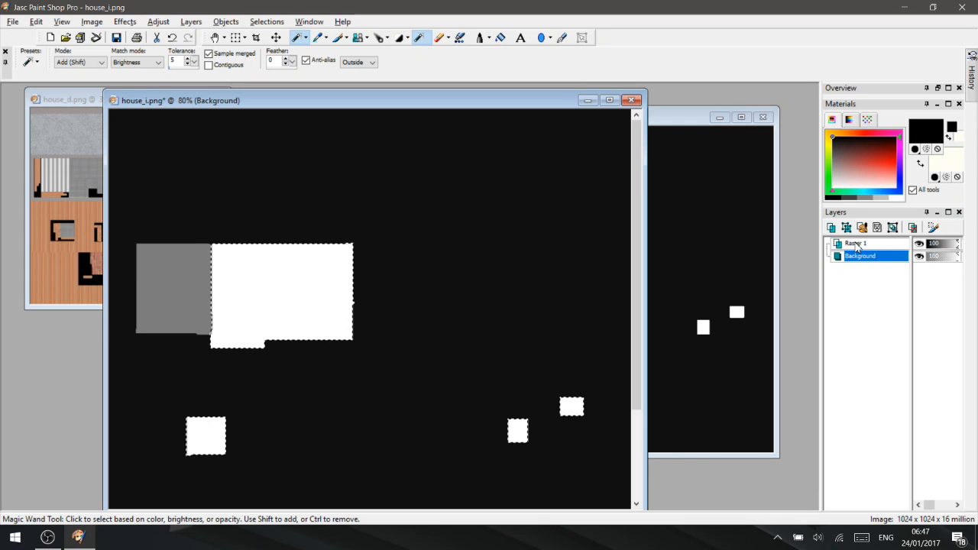
{"action": "mouse_move", "coordinate": [859, 247]}
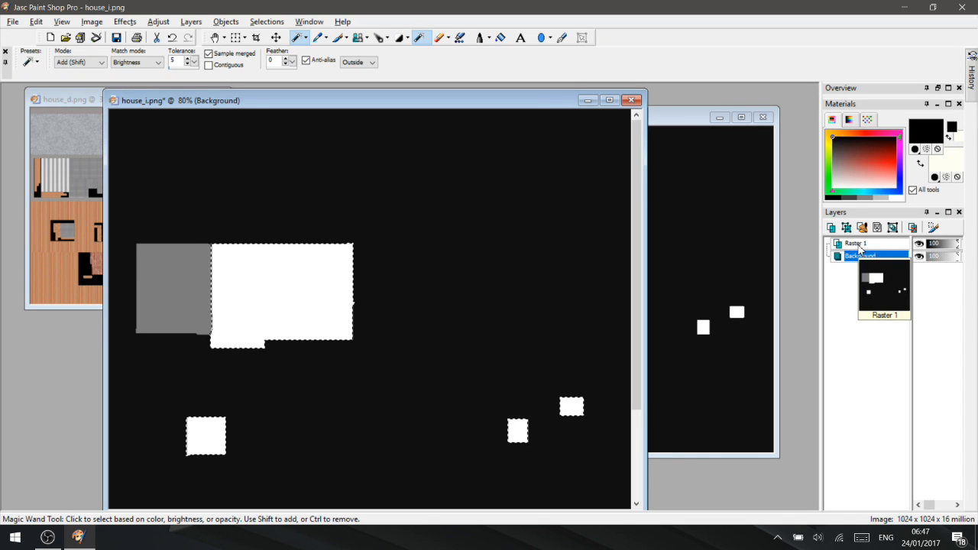
{"action": "left_click", "coordinate": [858, 244]}
{"action": "right_click", "coordinate": [858, 247]}
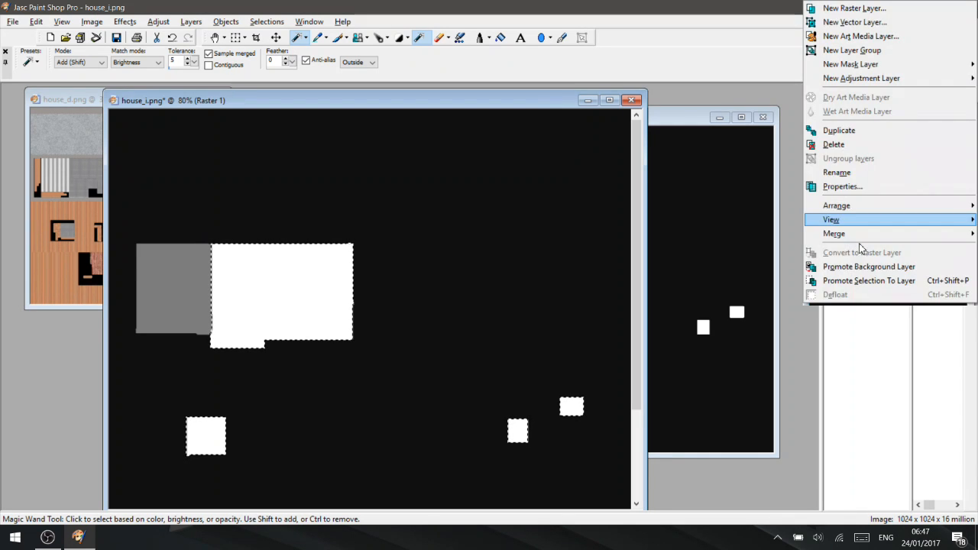
{"action": "left_click", "coordinate": [846, 142]}
{"action": "left_click", "coordinate": [457, 291]}
Apply Levels to the selected metal areas of house_i.png with both output levels set to 255.
{"action": "left_click", "coordinate": [72, 99]}
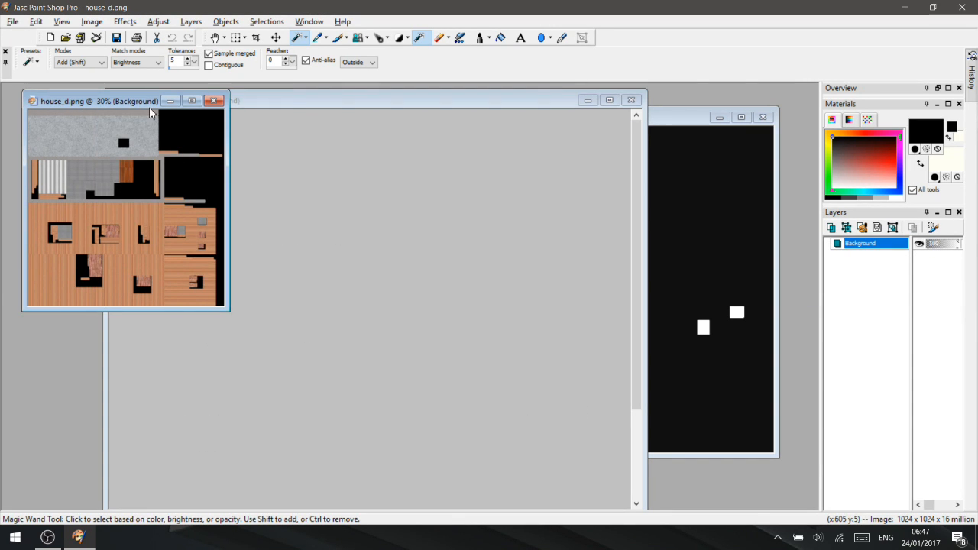
{"action": "left_click_drag", "start_coordinate": [298, 97], "coordinate": [321, 90]}
{"action": "scroll", "coordinate": [432, 288], "scroll_direction": "down", "scroll_amount": 3}
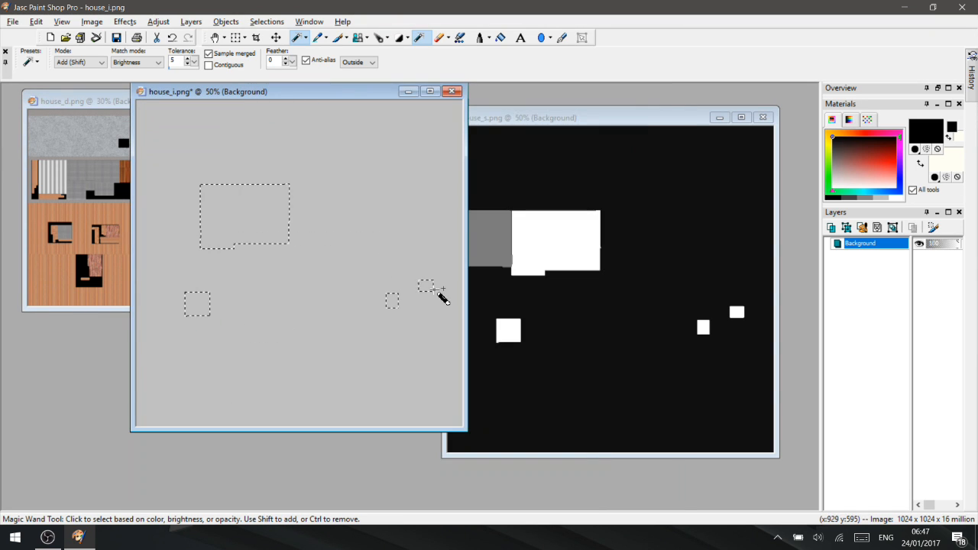
{"action": "scroll", "coordinate": [365, 303], "scroll_direction": "up", "scroll_amount": 1}
{"action": "scroll", "coordinate": [369, 319], "scroll_direction": "up", "scroll_amount": 1}
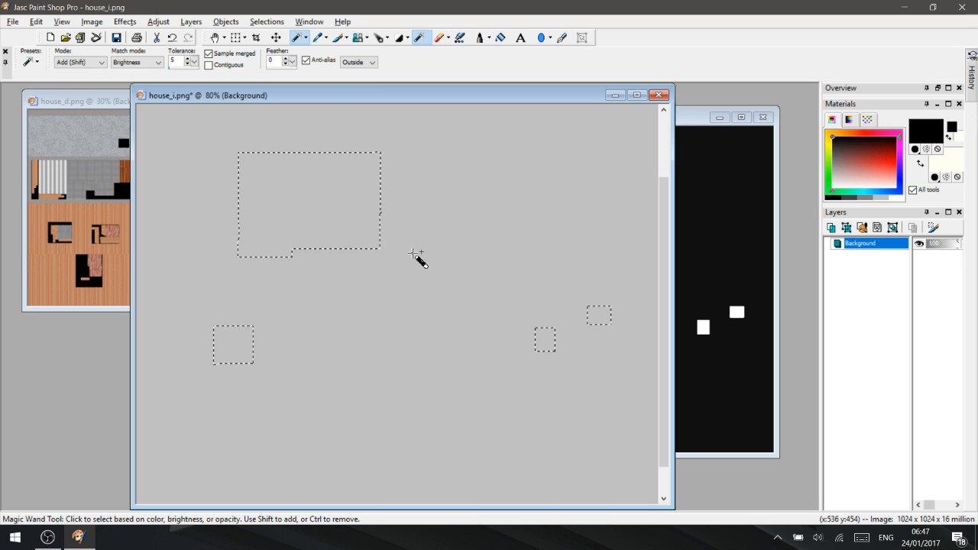
{"action": "left_click", "coordinate": [159, 22]}
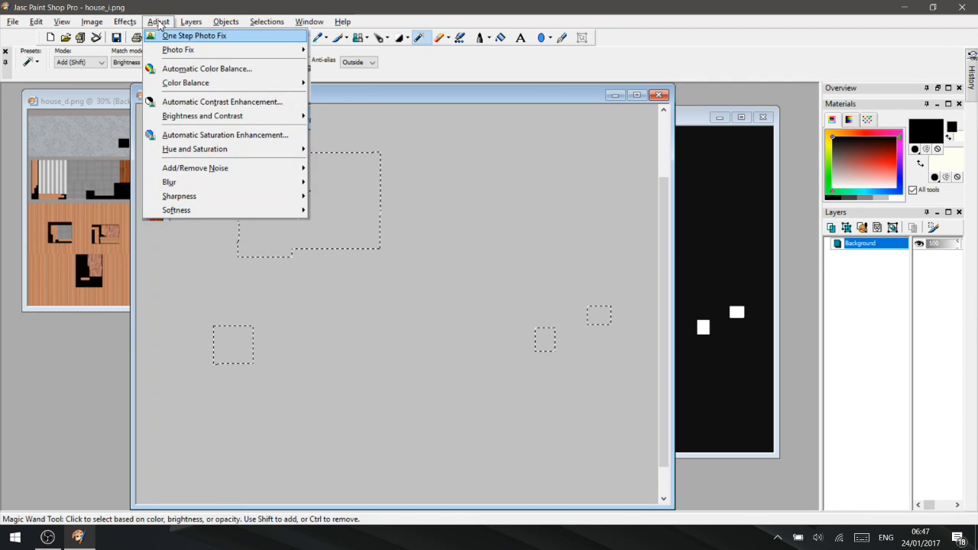
{"action": "mouse_move", "coordinate": [206, 121]}
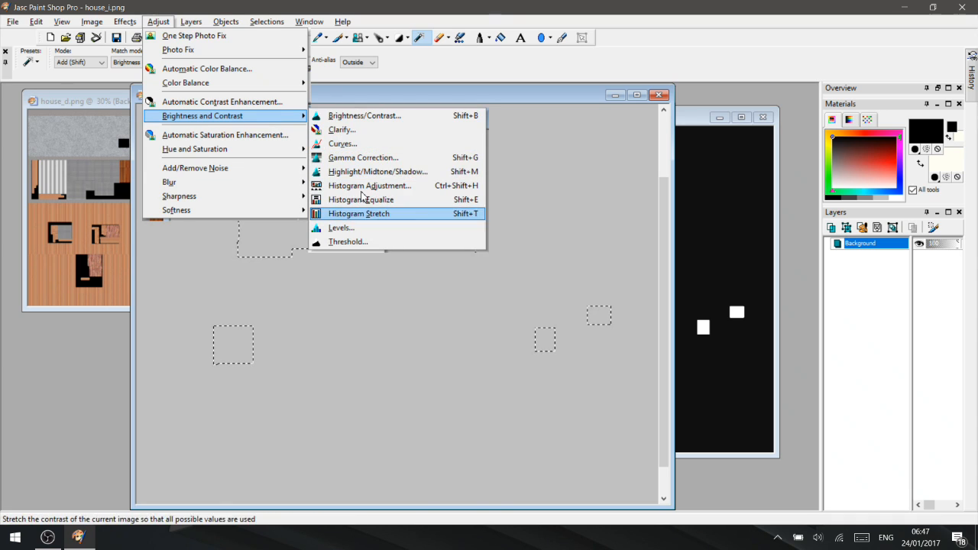
{"action": "left_click", "coordinate": [341, 228]}
{"action": "double_click", "coordinate": [611, 253]}
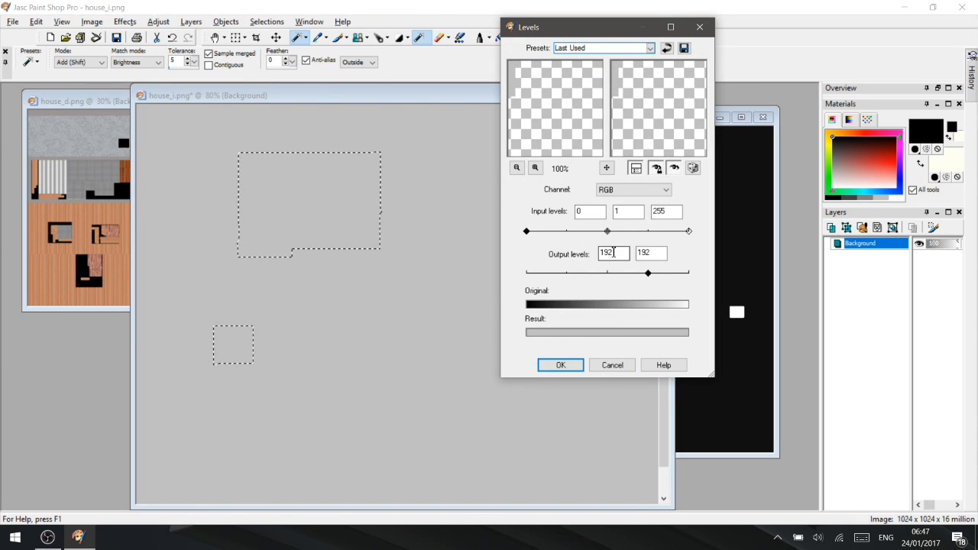
{"action": "type", "text": "255"}
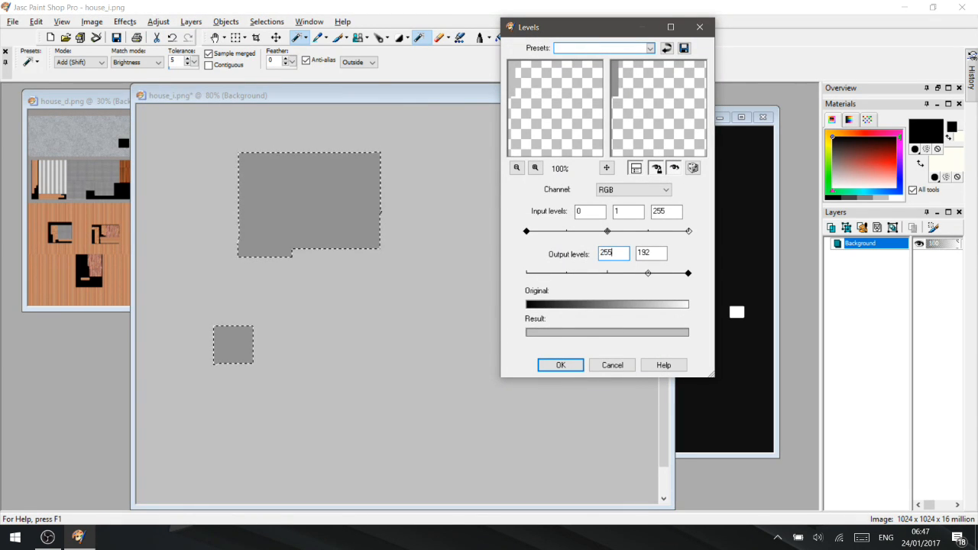
{"action": "double_click", "coordinate": [653, 256]}
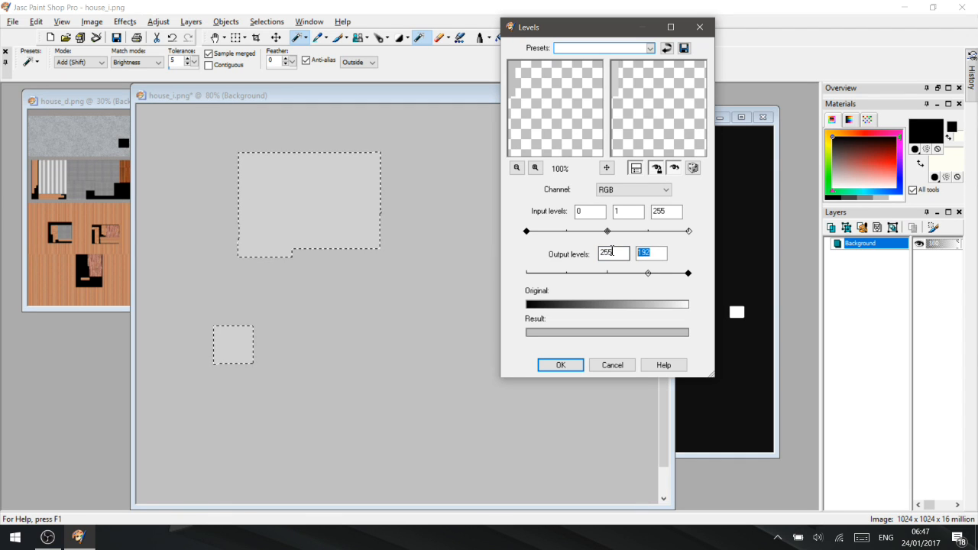
{"action": "type", "text": "255"}
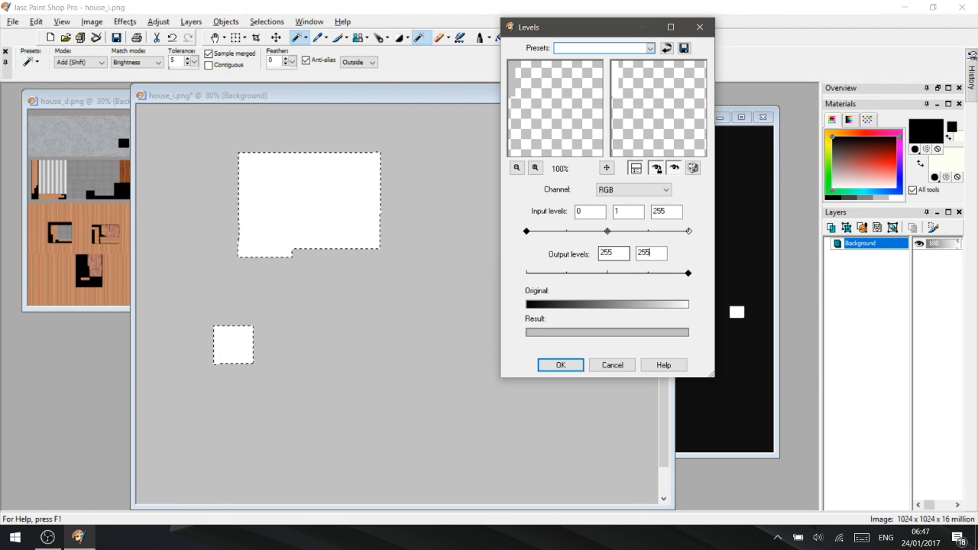
{"action": "left_click", "coordinate": [561, 365]}
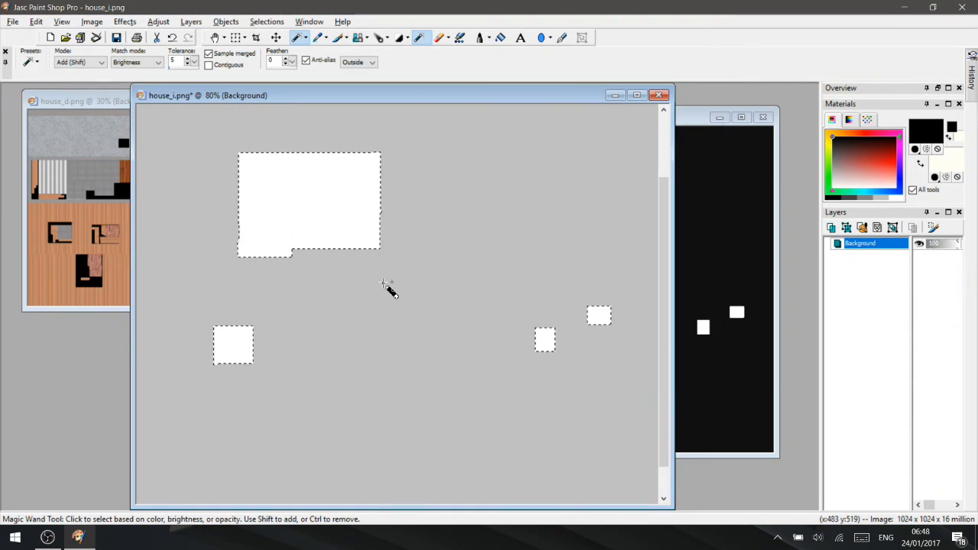
Remove the selection from the whitened metal areas in house_i.png.
{"action": "left_click_drag", "start_coordinate": [496, 94], "coordinate": [452, 84]}
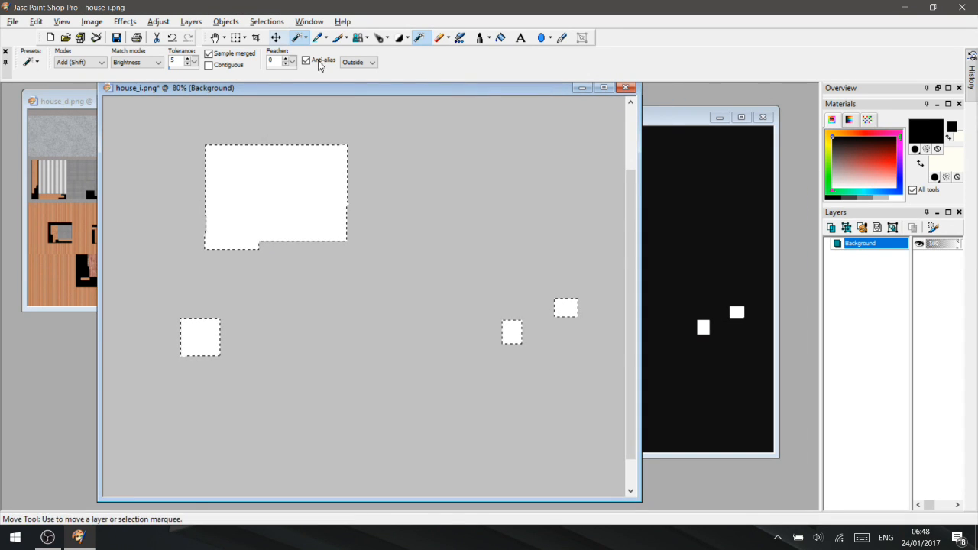
{"action": "left_click", "coordinate": [279, 23]}
{"action": "left_click", "coordinate": [281, 48]}
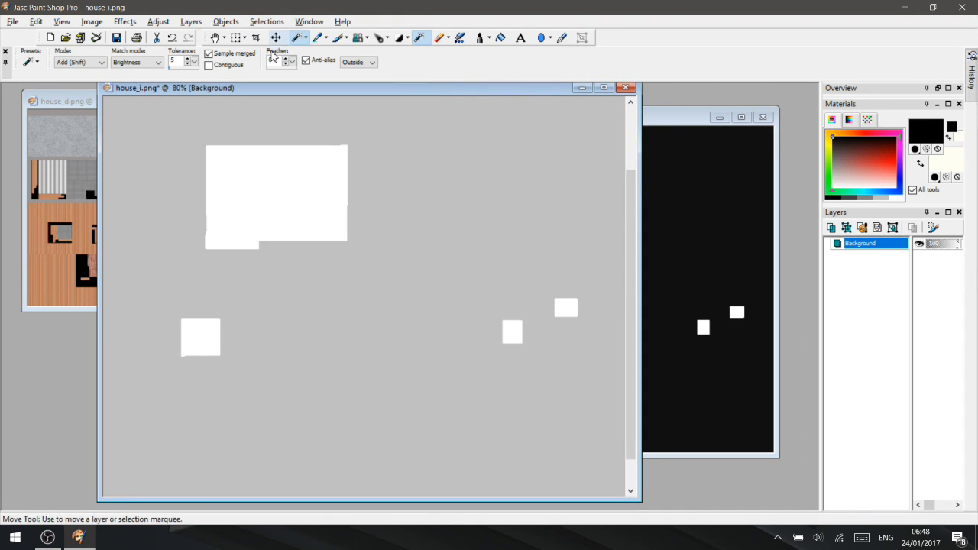
Select the lower-left white patch of the two small neighbouring patches with a rectangular selection fitted to its edges.
{"action": "left_click", "coordinate": [305, 39]}
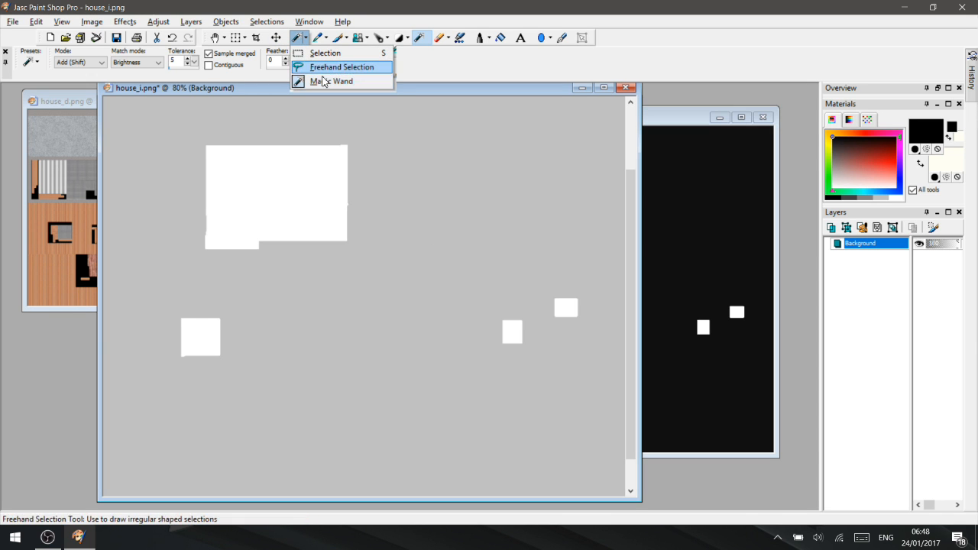
{"action": "left_click", "coordinate": [324, 54]}
{"action": "left_click_drag", "start_coordinate": [405, 90], "coordinate": [349, 85]}
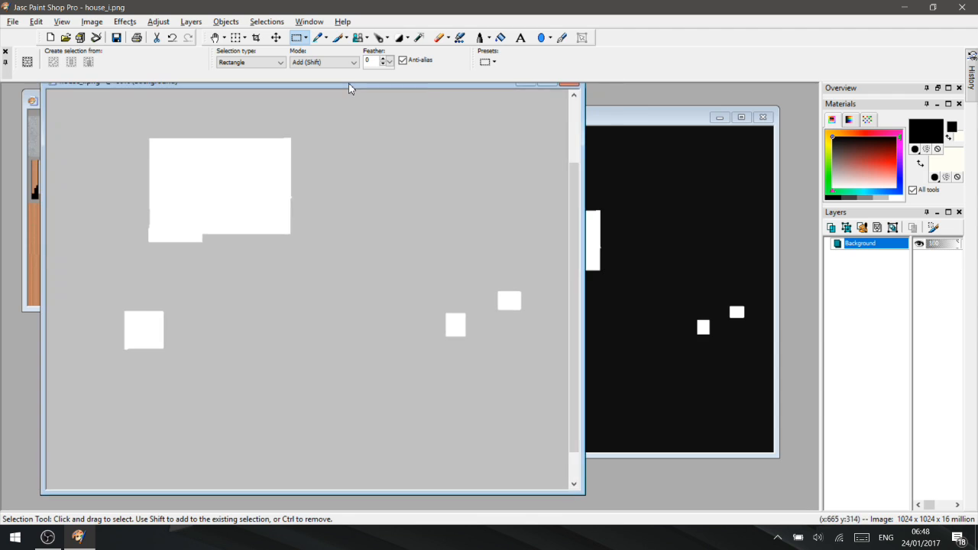
{"action": "scroll", "coordinate": [554, 353], "scroll_direction": "up", "scroll_amount": 5}
{"action": "scroll", "coordinate": [497, 317], "scroll_direction": "up", "scroll_amount": 2}
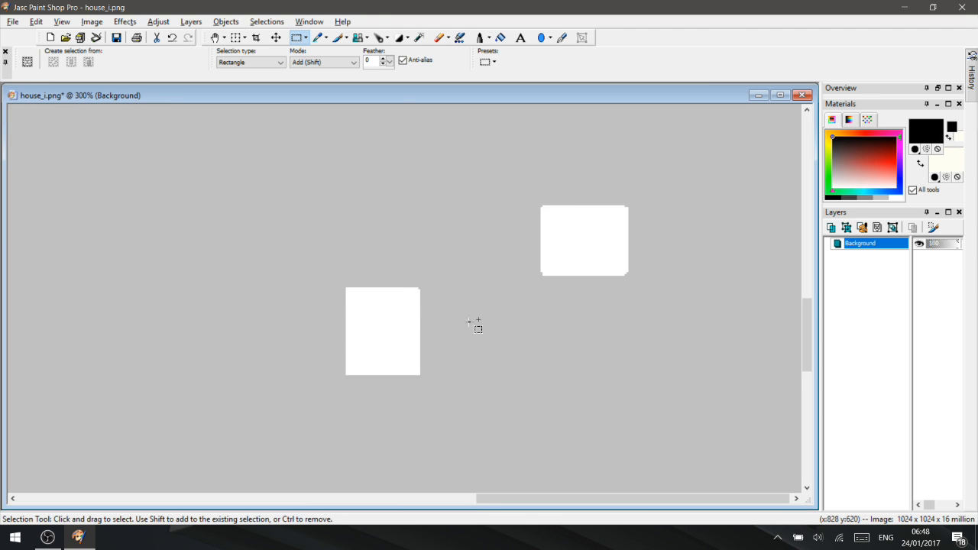
{"action": "left_click_drag", "start_coordinate": [340, 270], "coordinate": [437, 387]}
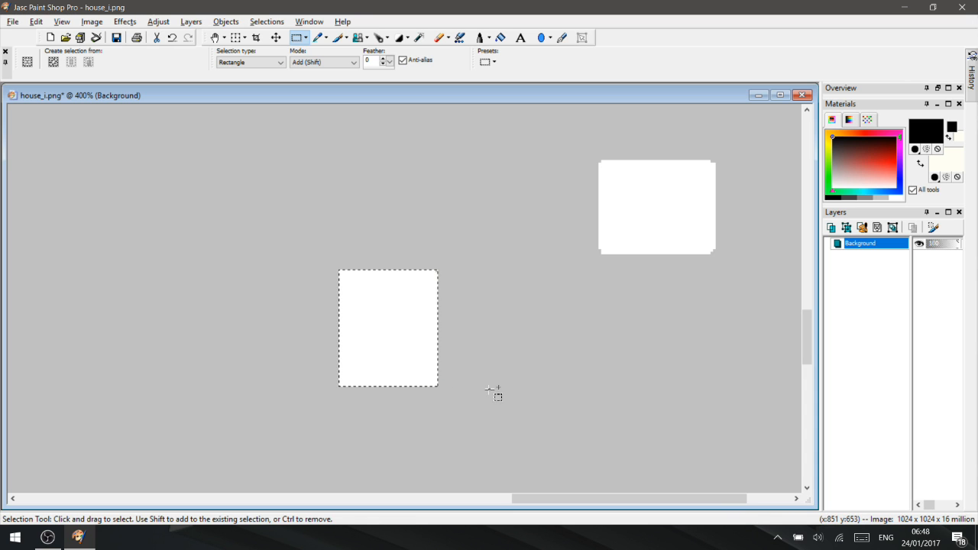
Apply Levels to the selected small patch with both output levels set to 200.
{"action": "left_click", "coordinate": [158, 22]}
{"action": "mouse_move", "coordinate": [230, 115]}
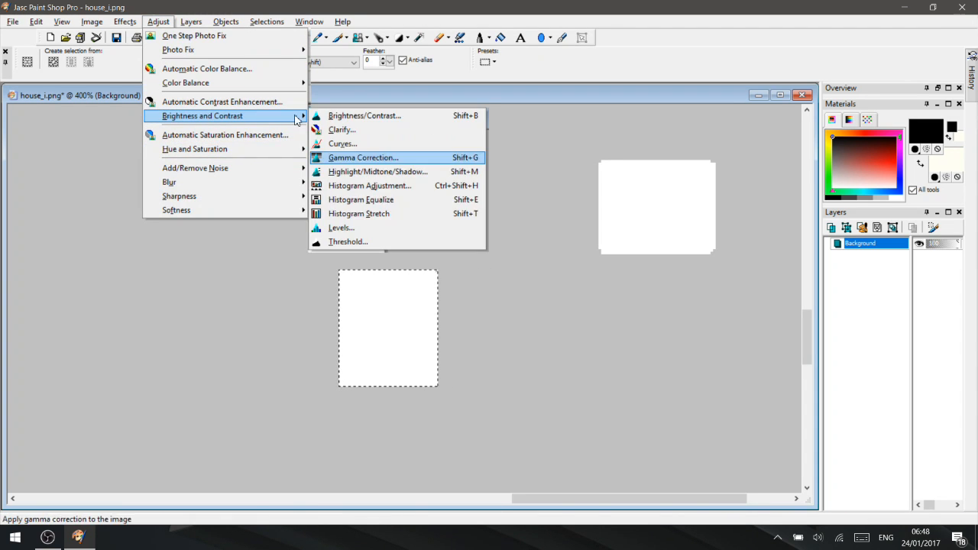
{"action": "left_click", "coordinate": [362, 229]}
{"action": "double_click", "coordinate": [620, 253]}
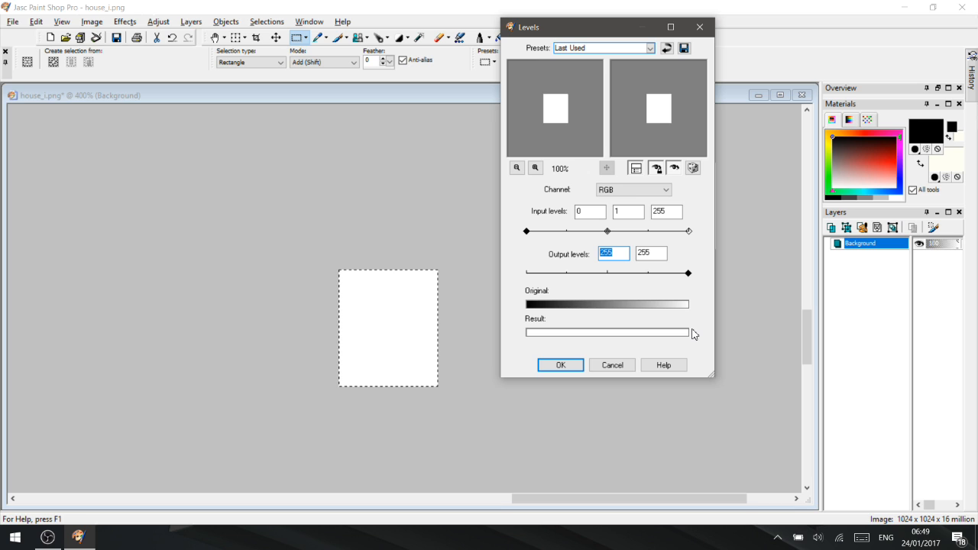
{"action": "type", "text": "200"}
{"action": "key", "text": "Tab"}
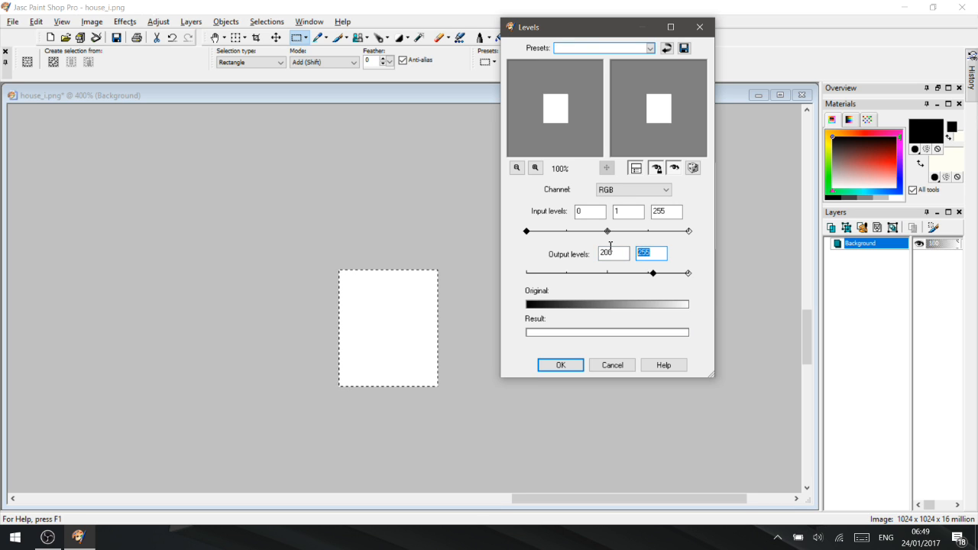
{"action": "type", "text": "200"}
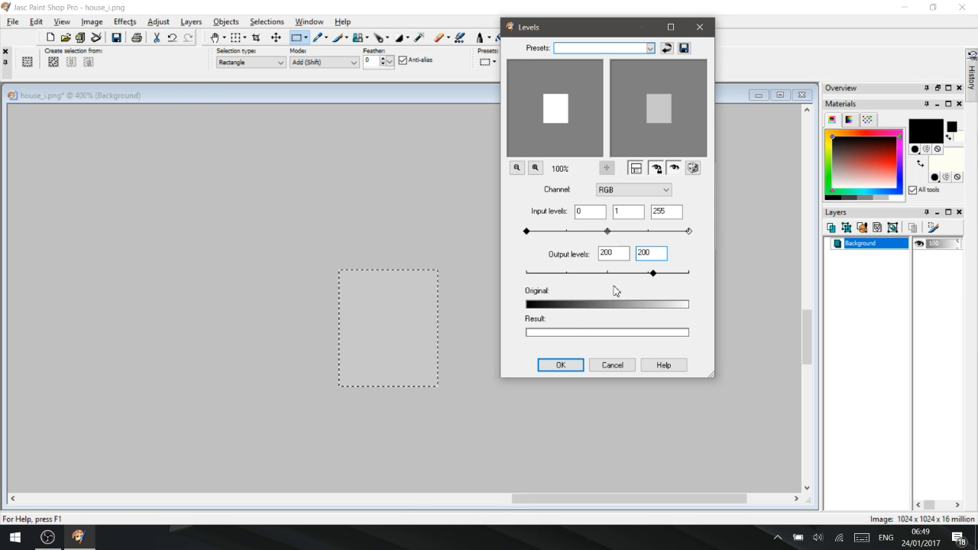
{"action": "left_click", "coordinate": [561, 364]}
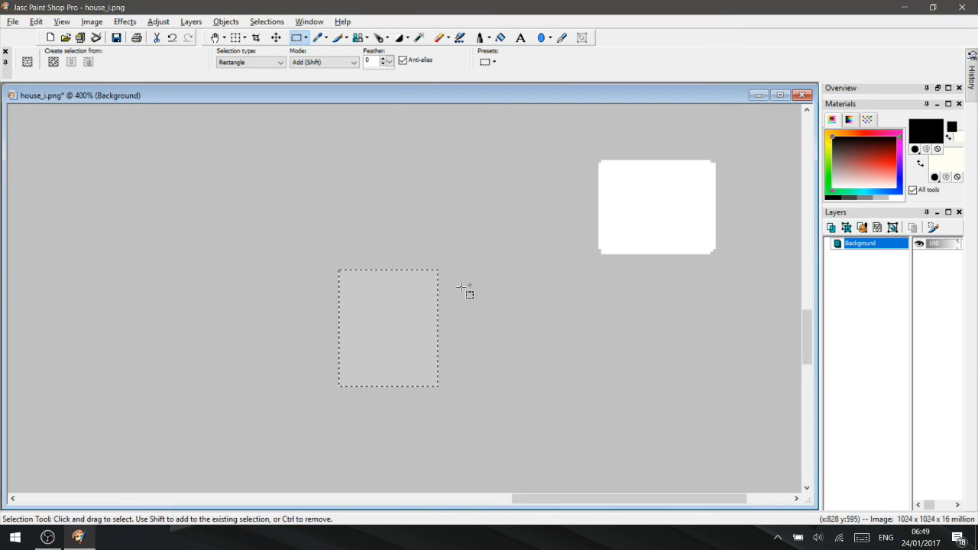
Clear the current selection and draw a rectangular selection around the remaining small white patch beside the toned one.
{"action": "left_click", "coordinate": [262, 23]}
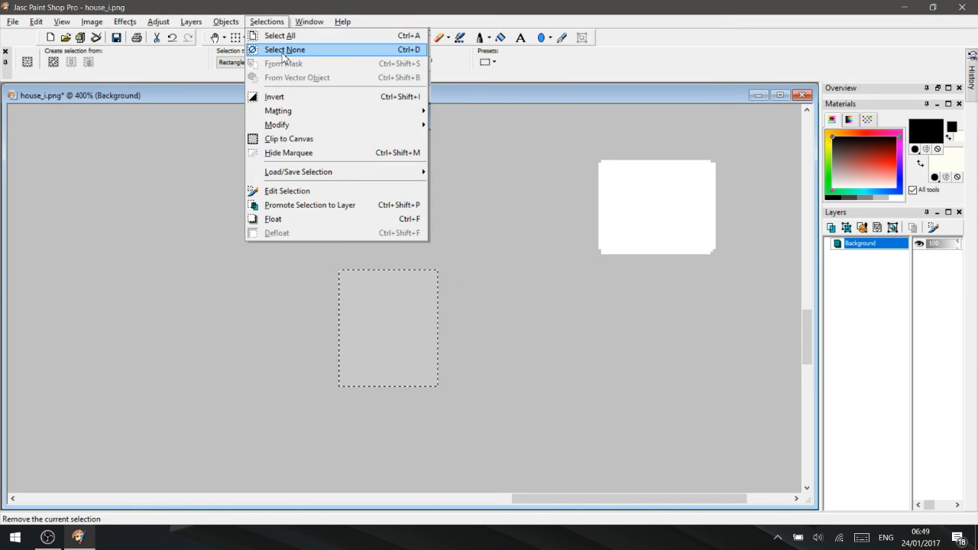
{"action": "left_click", "coordinate": [284, 48]}
{"action": "left_click_drag", "start_coordinate": [578, 135], "coordinate": [744, 287]}
Apply Levels to the selected small white patch with both output levels set to 192, and remove the selection.
{"action": "left_click", "coordinate": [158, 21]}
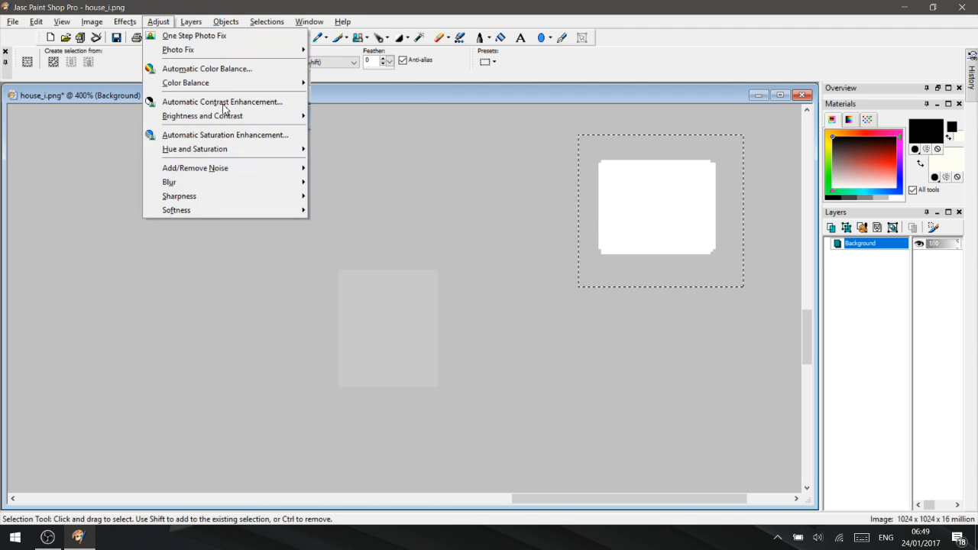
{"action": "mouse_move", "coordinate": [223, 117]}
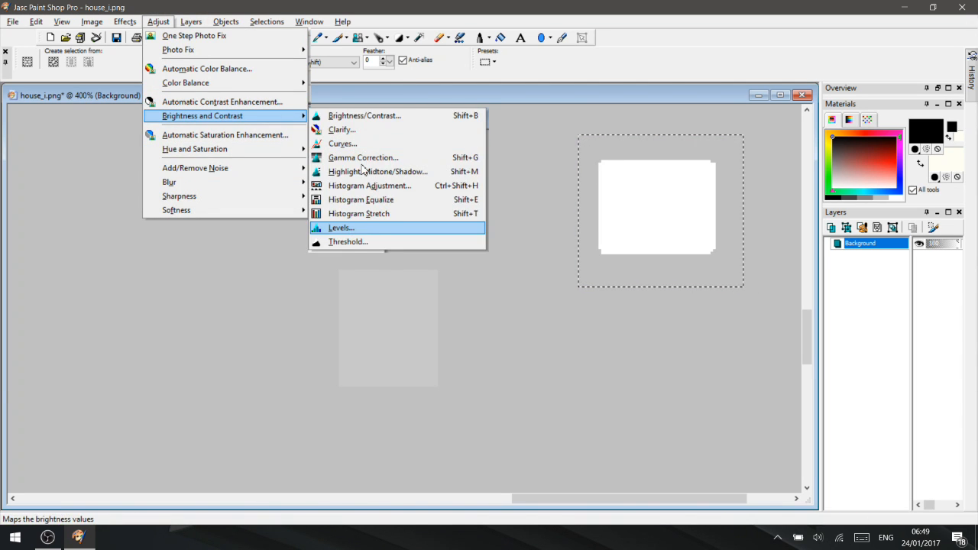
{"action": "left_click", "coordinate": [357, 231]}
{"action": "double_click", "coordinate": [615, 253]}
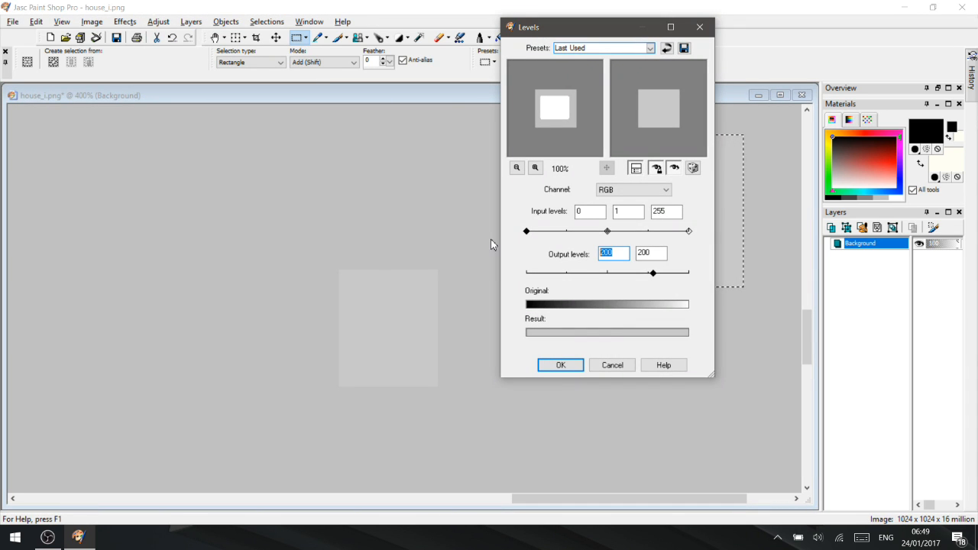
{"action": "type", "text": "19"}
{"action": "double_click", "coordinate": [651, 253]}
{"action": "type", "text": "192"}
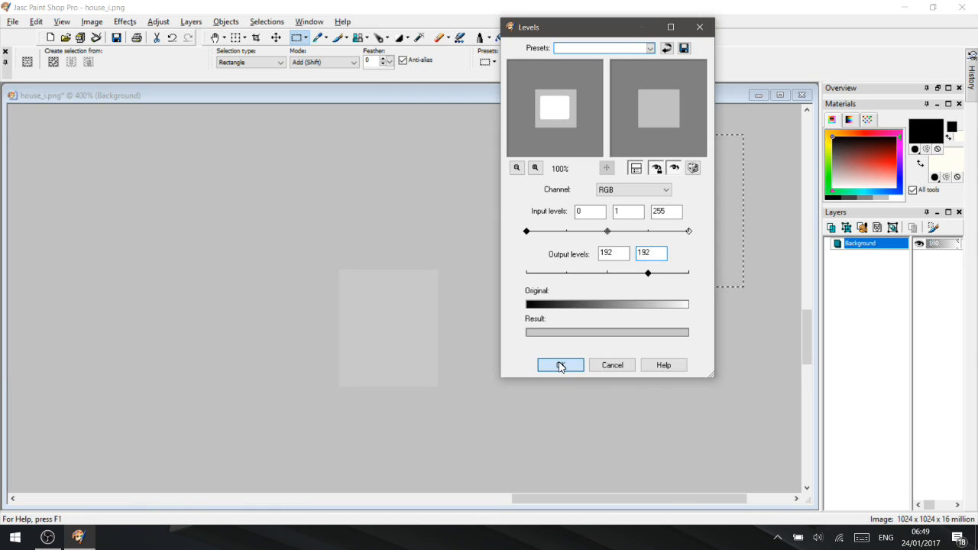
{"action": "left_click", "coordinate": [560, 365]}
{"action": "left_click", "coordinate": [266, 21]}
{"action": "left_click", "coordinate": [276, 48]}
Draw a rectangular selection around the separate white square below the large white area in house_i.png.
{"action": "left_click_drag", "start_coordinate": [295, 87], "coordinate": [337, 93]}
{"action": "scroll", "coordinate": [378, 227], "scroll_direction": "down", "scroll_amount": 6}
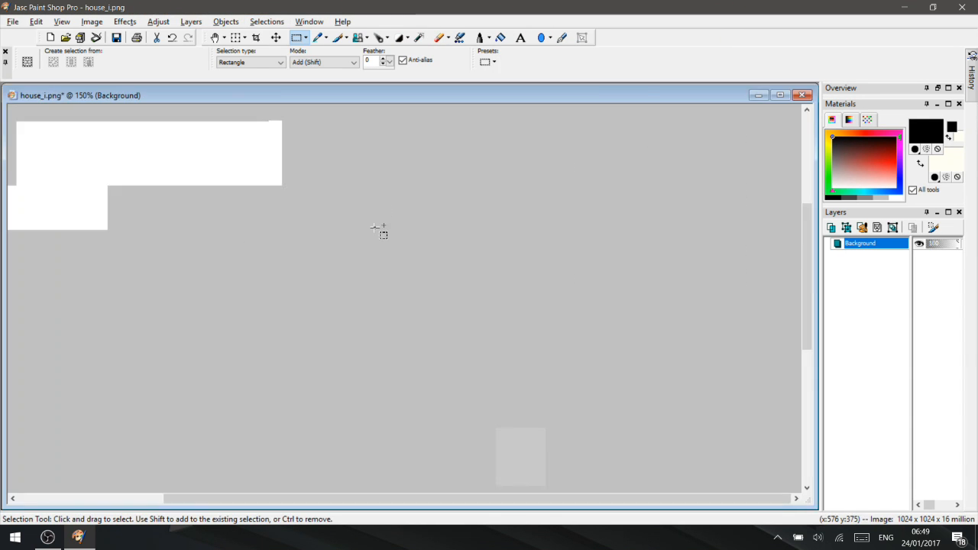
{"action": "scroll", "coordinate": [229, 329], "scroll_direction": "up", "scroll_amount": 4}
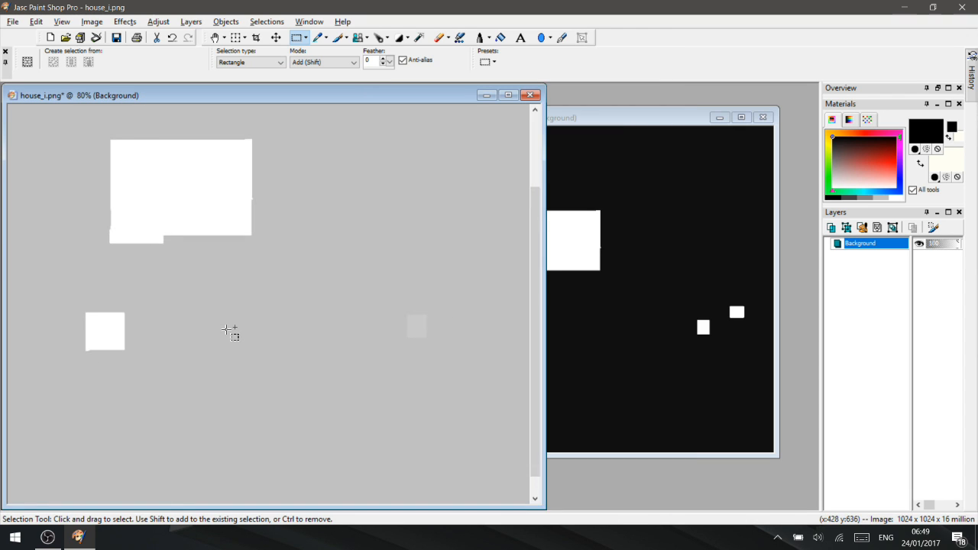
{"action": "left_click_drag", "start_coordinate": [122, 189], "coordinate": [252, 328]}
Apply Levels to the selected white square so it matches the grey base, and remove the selection.
{"action": "left_click", "coordinate": [157, 21]}
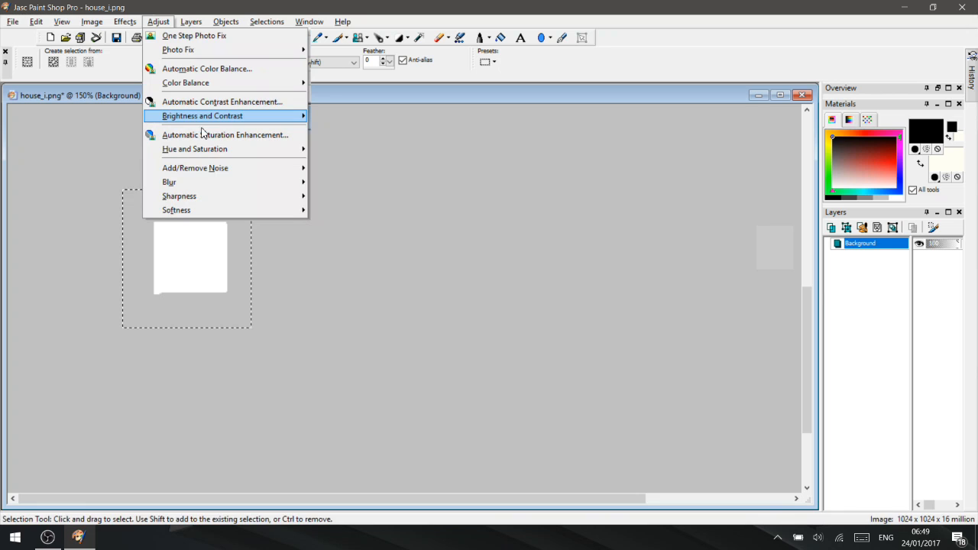
{"action": "mouse_move", "coordinate": [214, 121]}
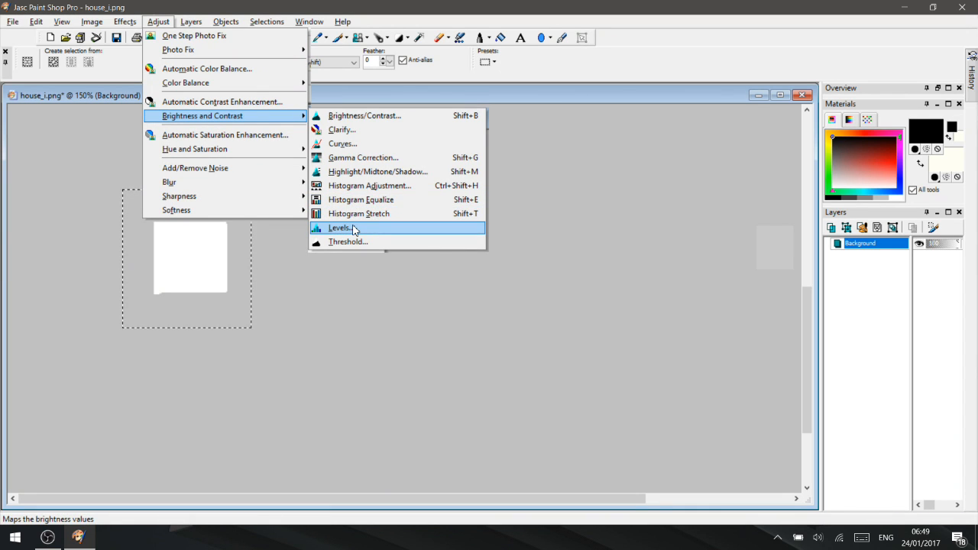
{"action": "left_click", "coordinate": [354, 228]}
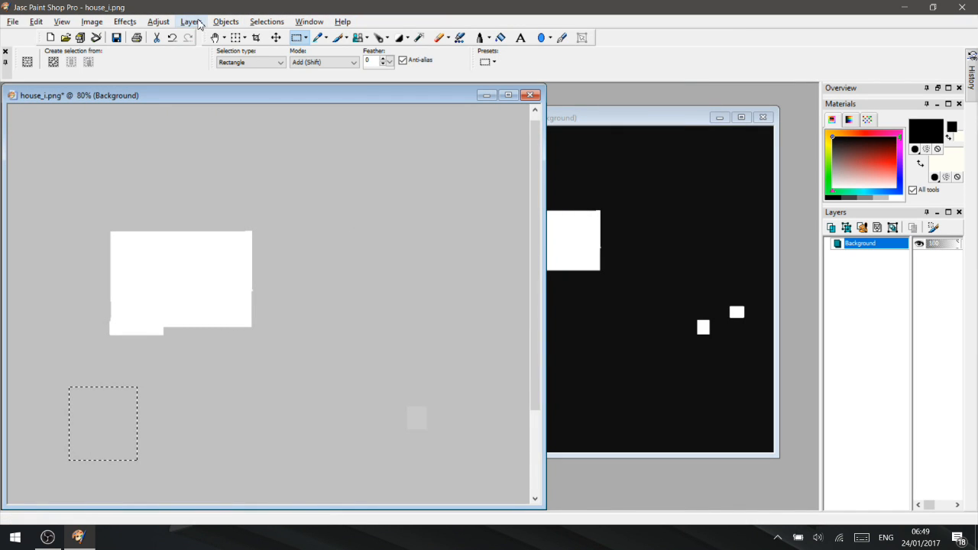
{"action": "left_click", "coordinate": [192, 21]}
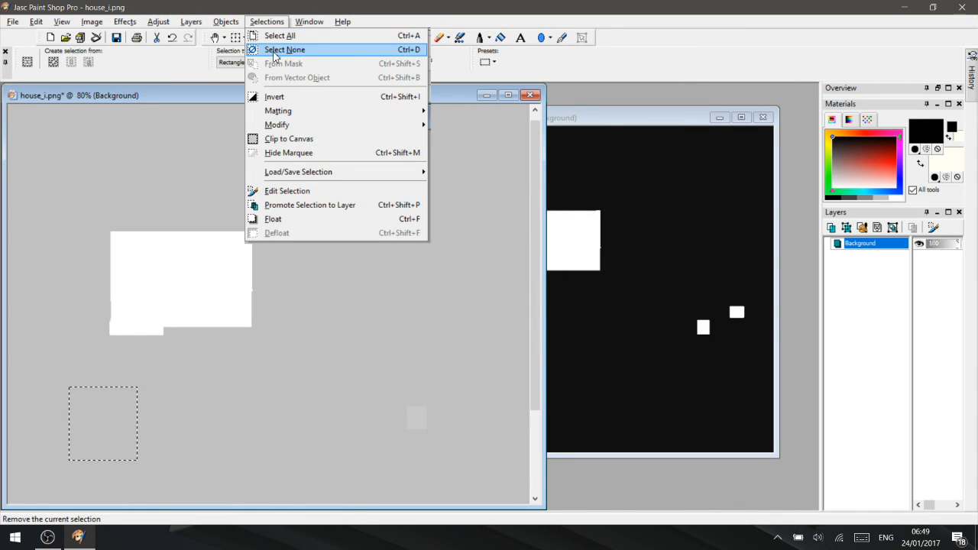
{"action": "left_click", "coordinate": [272, 49]}
Convert house_i.png to greyscale and save it.
{"action": "left_click_drag", "start_coordinate": [308, 97], "coordinate": [464, 112]}
{"action": "scroll", "coordinate": [271, 177], "scroll_direction": "down", "scroll_amount": 4}
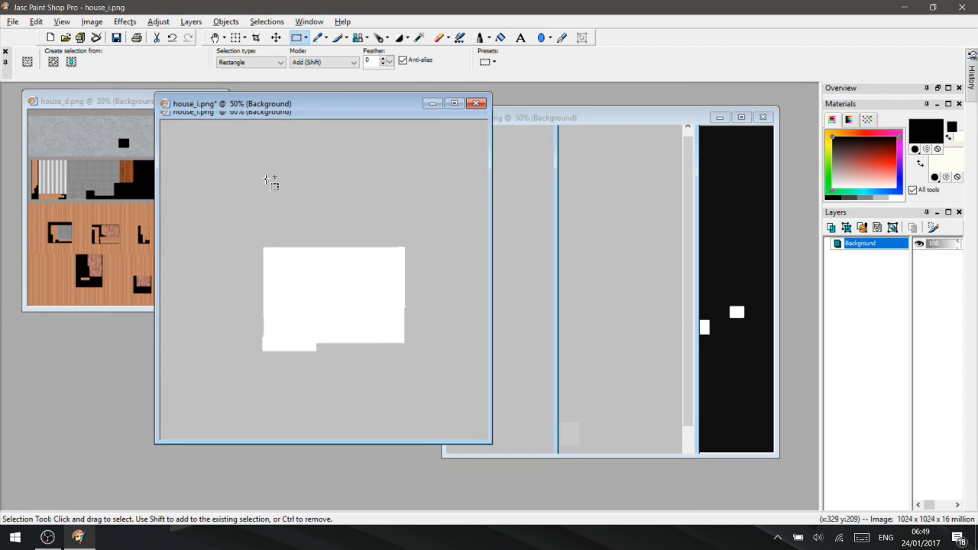
{"action": "left_click", "coordinate": [97, 21]}
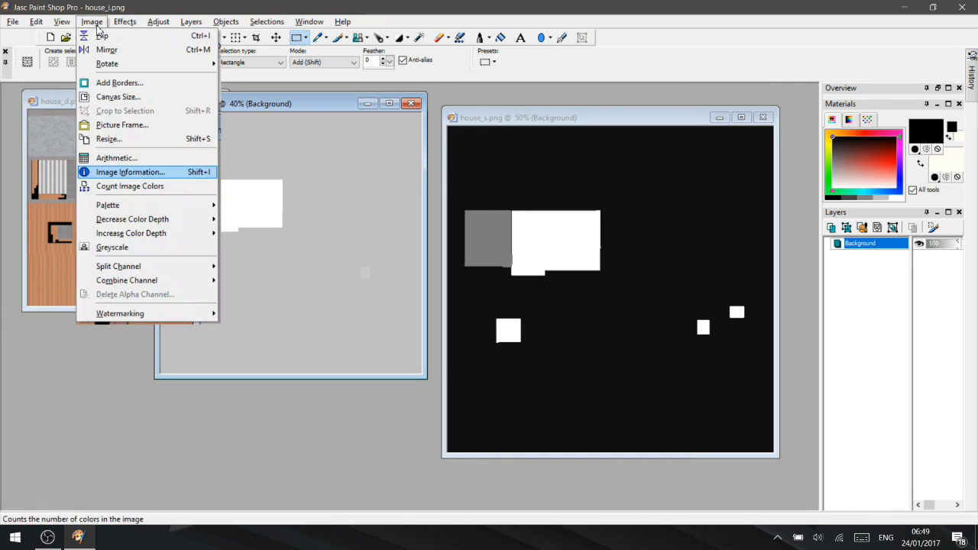
{"action": "left_click", "coordinate": [157, 247]}
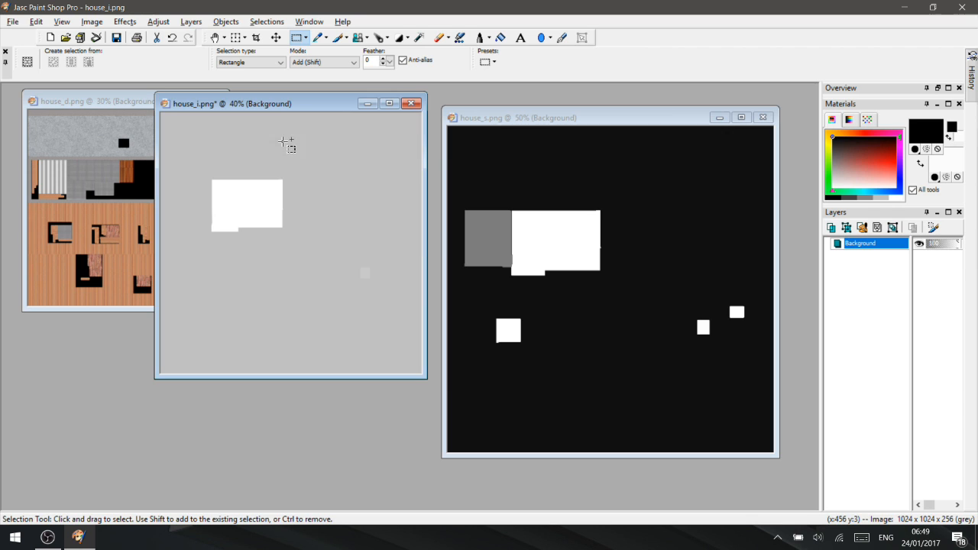
{"action": "left_click_drag", "start_coordinate": [271, 105], "coordinate": [289, 117]}
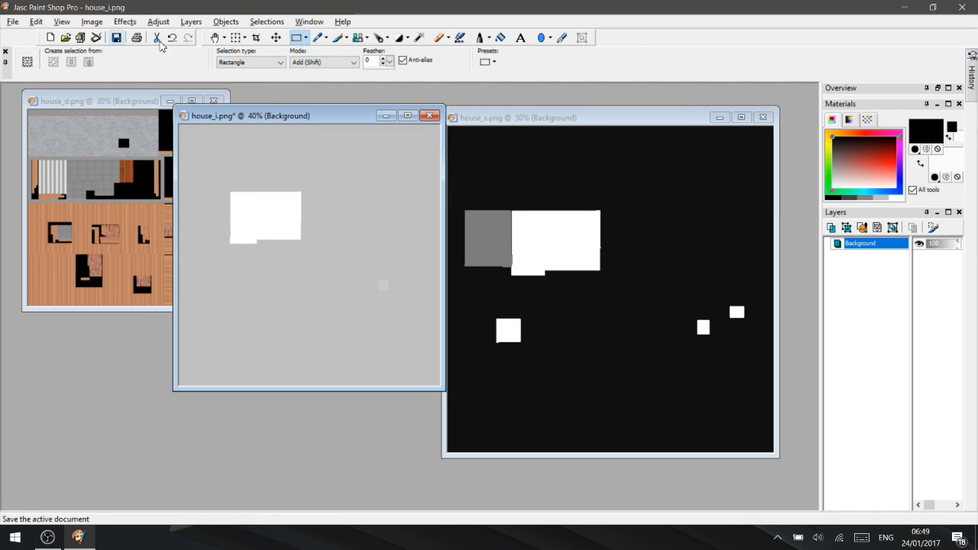
{"action": "left_click", "coordinate": [117, 38]}
Close the house_s.png and house_i.png images, leaving house_d.png open.
{"action": "left_click_drag", "start_coordinate": [351, 116], "coordinate": [487, 176]}
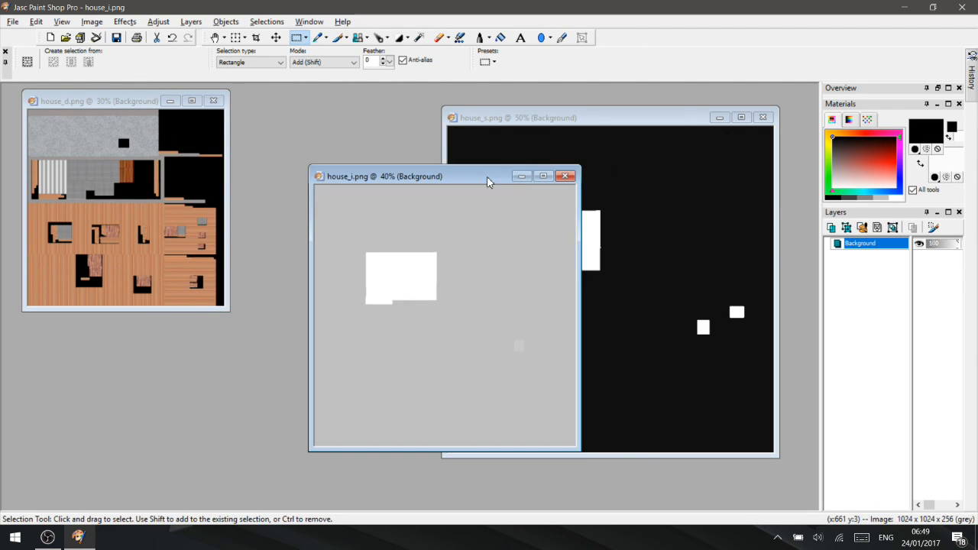
{"action": "left_click_drag", "start_coordinate": [677, 122], "coordinate": [655, 119]}
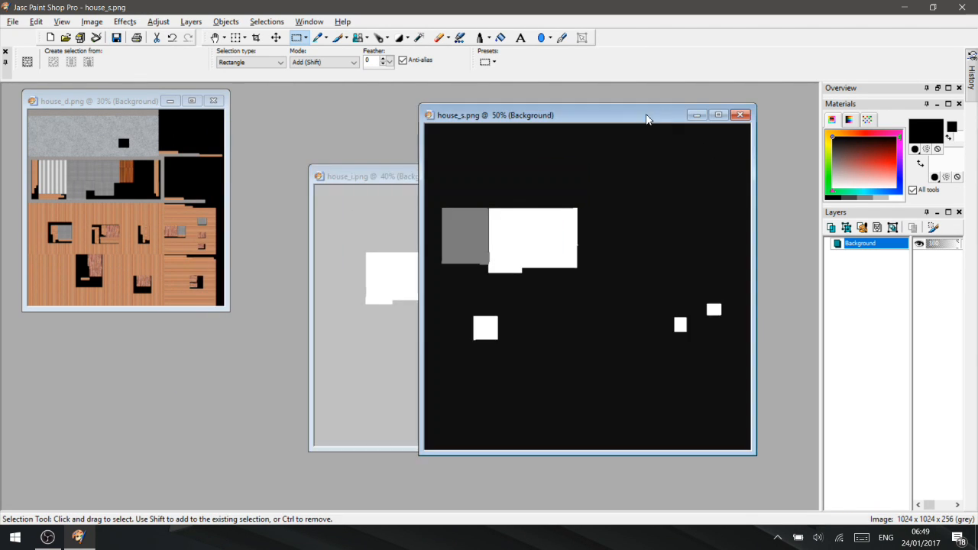
{"action": "left_click", "coordinate": [741, 115]}
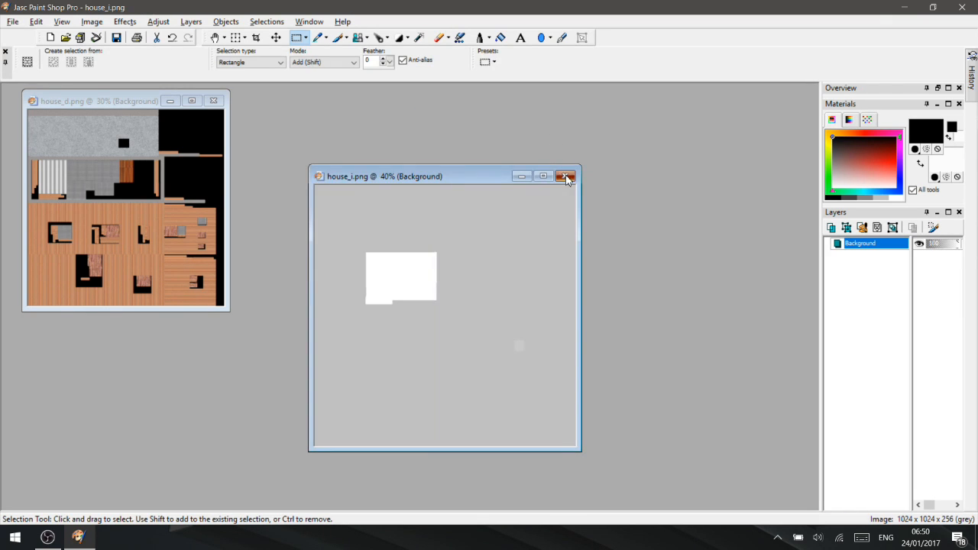
{"action": "left_click", "coordinate": [565, 176]}
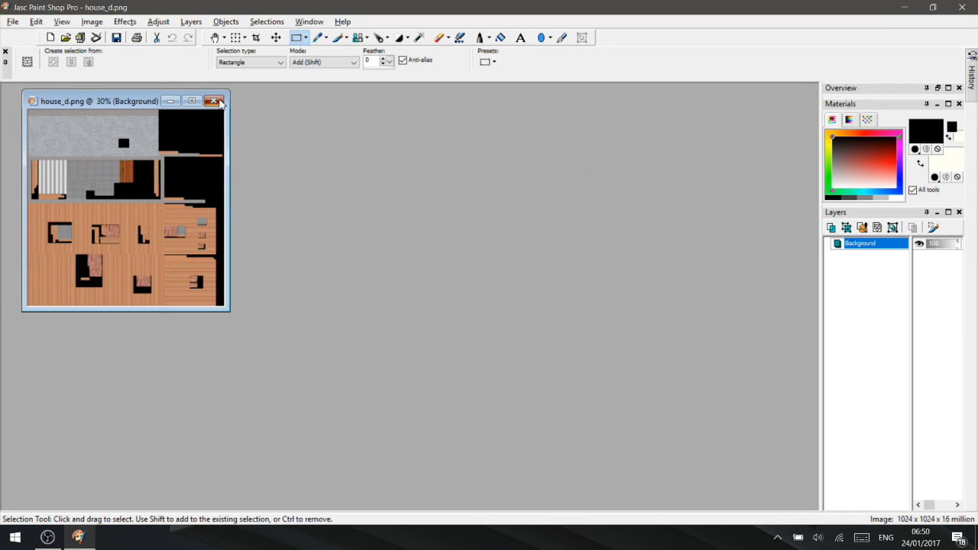
Apply the Sharpen filter to the whole house_d.png texture.
{"action": "mouse_move", "coordinate": [134, 90]}
{"action": "left_mouse_down"}
{"action": "mouse_move", "coordinate": [129, 96]}
{"action": "mouse_move", "coordinate": [149, 101]}
{"action": "left_mouse_up"}
{"action": "scroll", "coordinate": [171, 195], "scroll_direction": "up", "scroll_amount": 5}
{"action": "scroll", "coordinate": [171, 197], "scroll_direction": "up", "scroll_amount": 6}
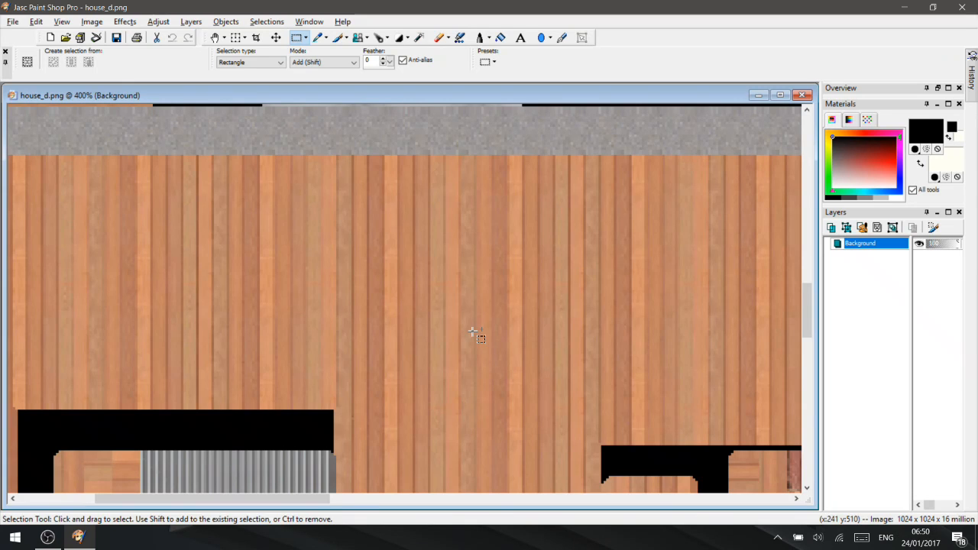
{"action": "left_click", "coordinate": [156, 22]}
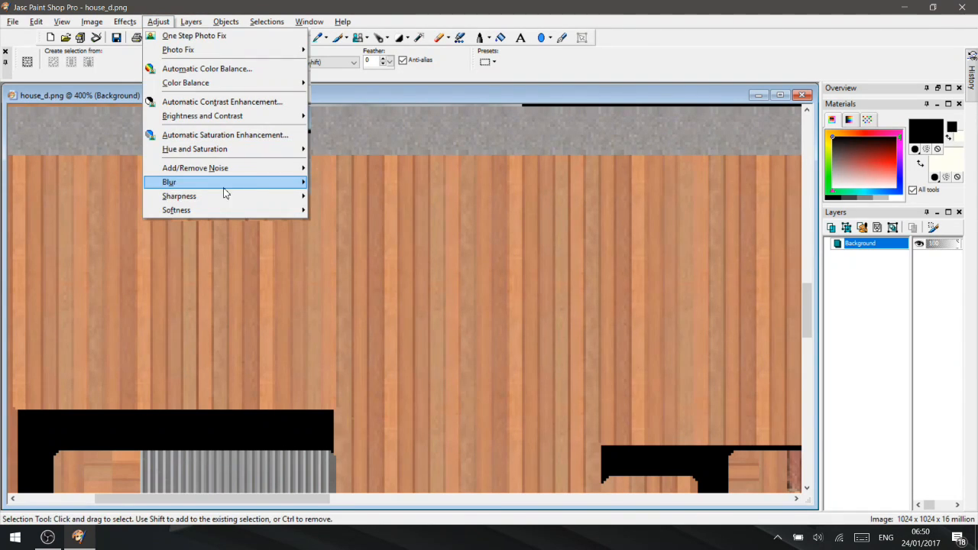
{"action": "mouse_move", "coordinate": [209, 200]}
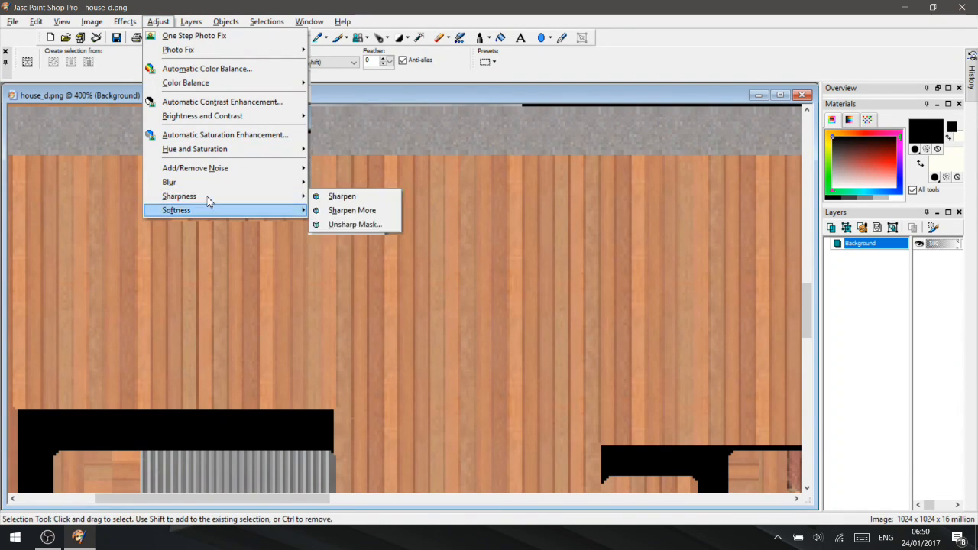
{"action": "left_click", "coordinate": [354, 199]}
Apply Brightness/Contrast to the whole house_d.png texture with brightness -20 and contrast 0.
{"action": "scroll", "coordinate": [411, 277], "scroll_direction": "down", "scroll_amount": 3}
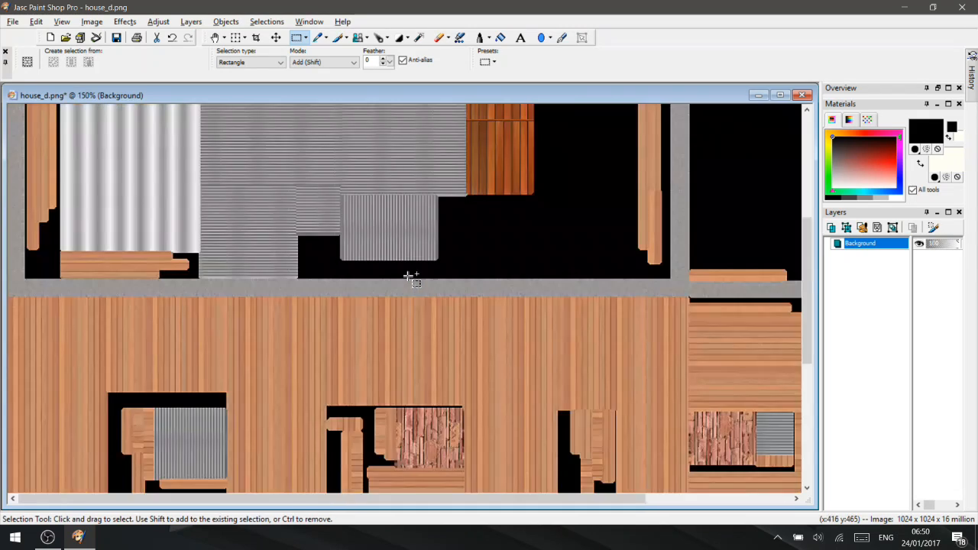
{"action": "scroll", "coordinate": [408, 276], "scroll_direction": "down", "scroll_amount": 2}
{"action": "scroll", "coordinate": [392, 284], "scroll_direction": "up", "scroll_amount": 3}
{"action": "scroll", "coordinate": [341, 282], "scroll_direction": "down", "scroll_amount": 8}
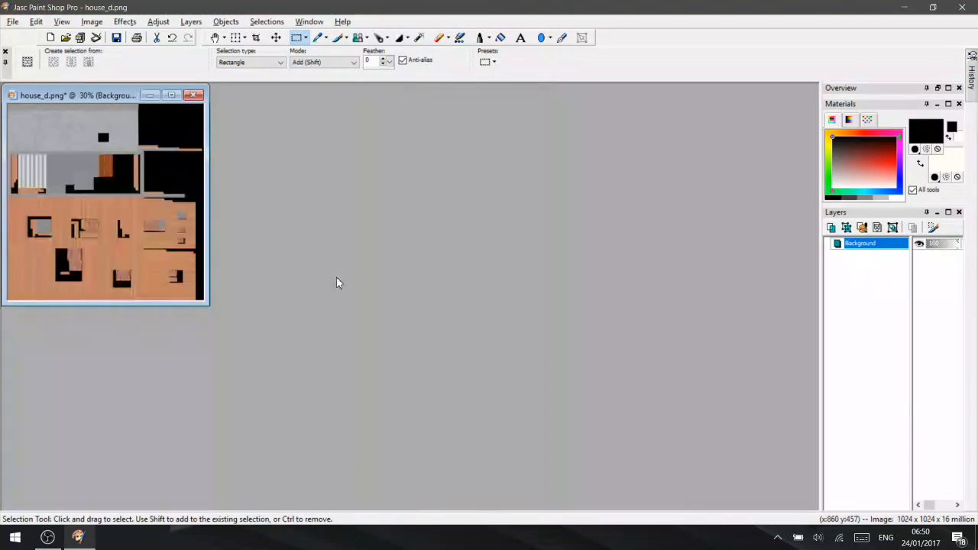
{"action": "scroll", "coordinate": [336, 283], "scroll_direction": "up", "scroll_amount": 3}
{"action": "left_click_drag", "start_coordinate": [302, 98], "coordinate": [393, 97]}
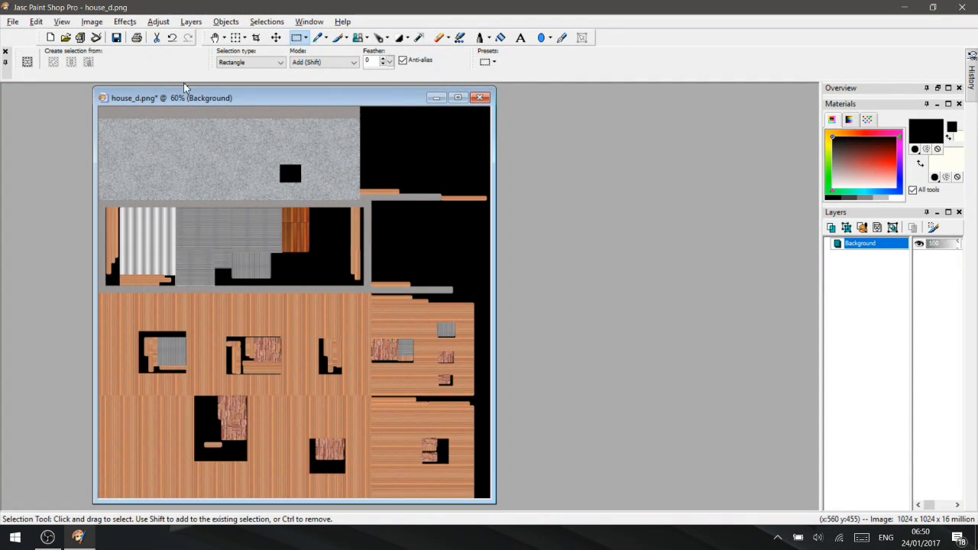
{"action": "left_click", "coordinate": [158, 21]}
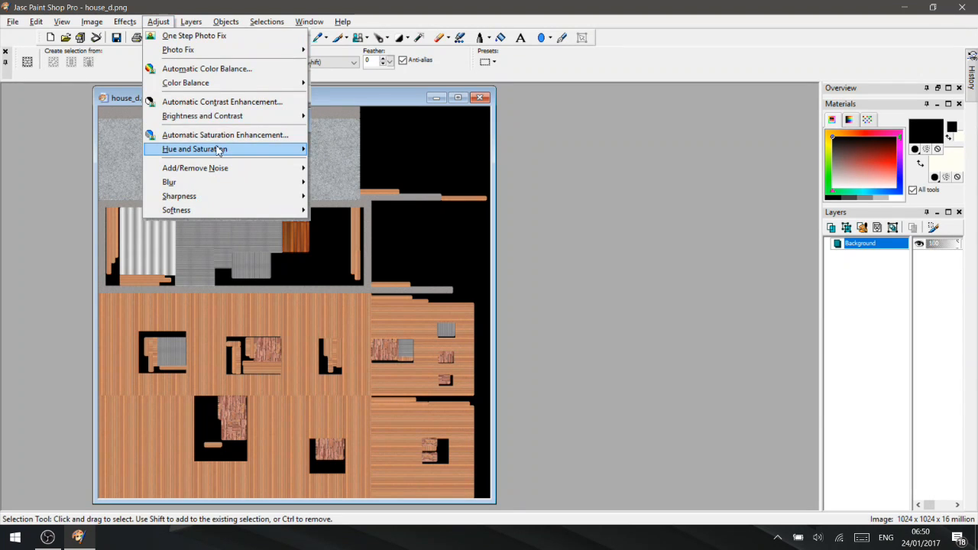
{"action": "mouse_move", "coordinate": [223, 117]}
{"action": "left_click", "coordinate": [363, 115]}
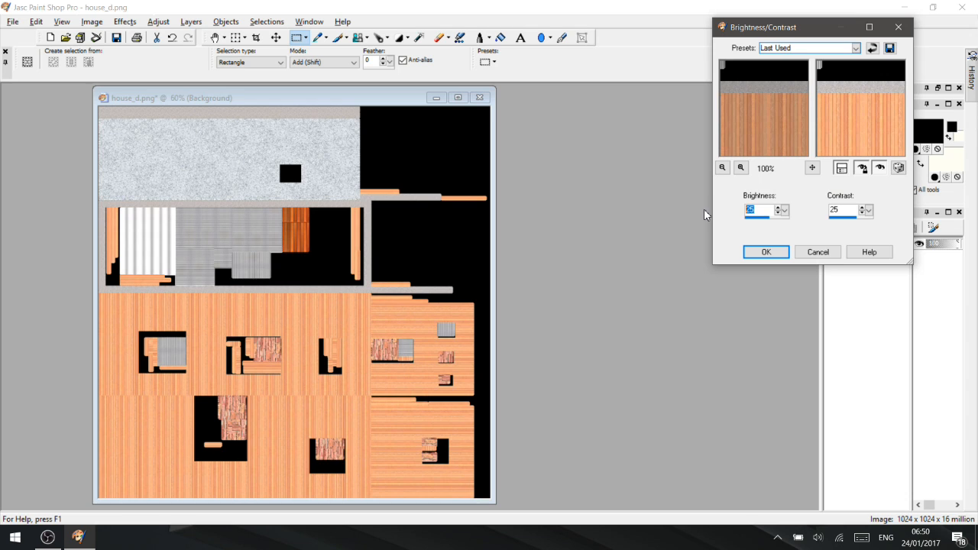
{"action": "type", "text": "1"}
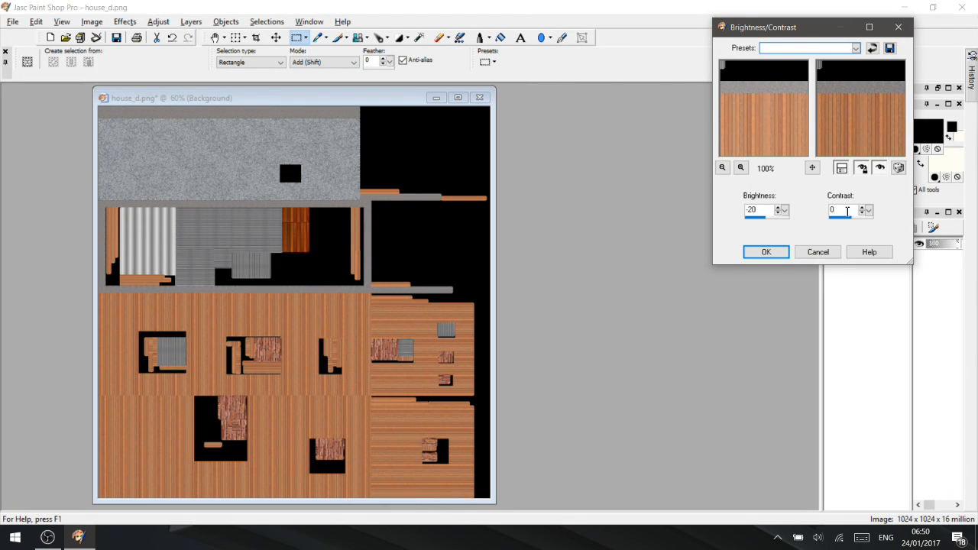
{"action": "left_click", "coordinate": [768, 252]}
Draw a rectangular selection around the reddish-brown wooden plank panel beside the corrugated metal in house_d.png.
{"action": "left_click_drag", "start_coordinate": [372, 86], "coordinate": [371, 91]}
{"action": "scroll", "coordinate": [393, 306], "scroll_direction": "up", "scroll_amount": 1}
{"action": "scroll", "coordinate": [436, 372], "scroll_direction": "up", "scroll_amount": 1}
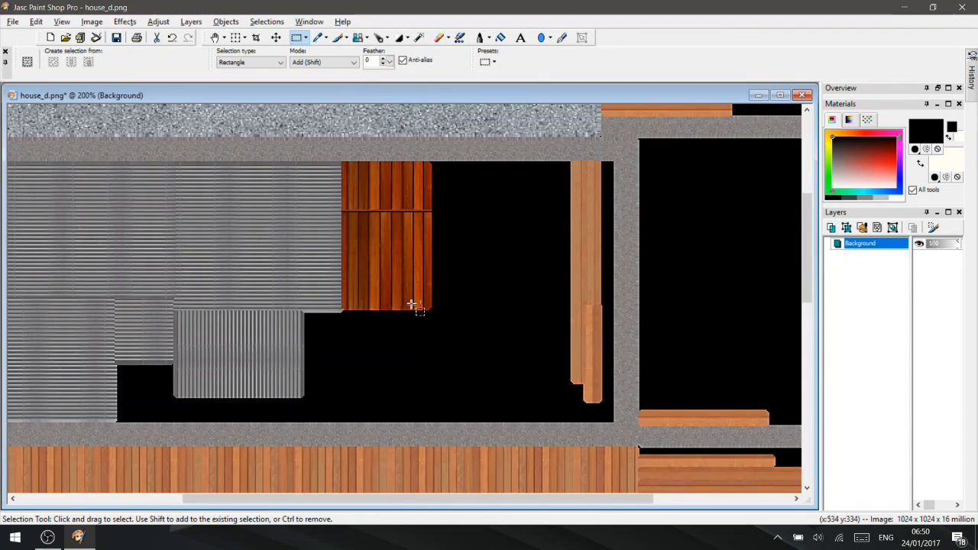
{"action": "scroll", "coordinate": [411, 304], "scroll_direction": "up", "scroll_amount": 1}
{"action": "left_click_drag", "start_coordinate": [295, 225], "coordinate": [432, 447]}
Apply Hue/Saturation/Lightness to the selected wooden panel with hue -5, saturation -50 and lightness 0.
{"action": "left_click", "coordinate": [158, 21]}
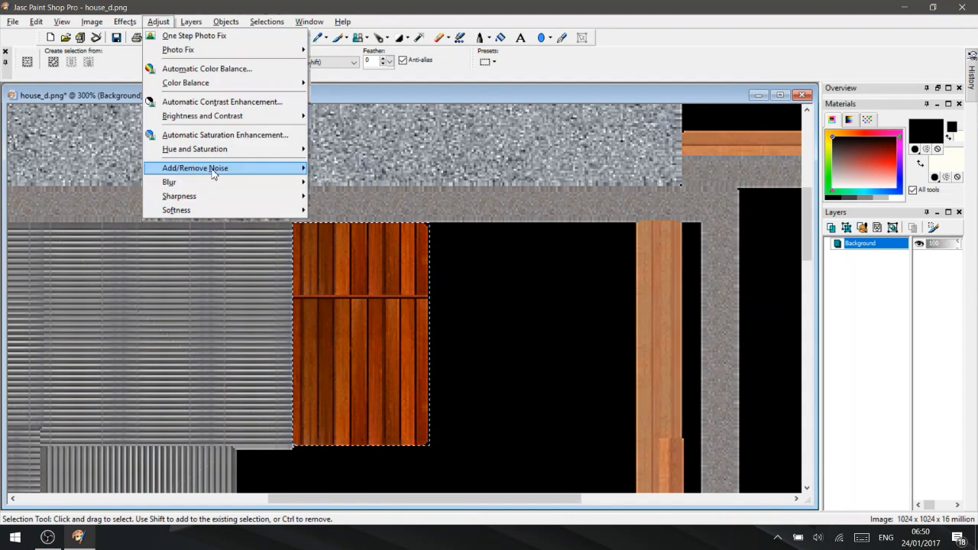
{"action": "mouse_move", "coordinate": [195, 149]}
{"action": "left_click", "coordinate": [367, 162]}
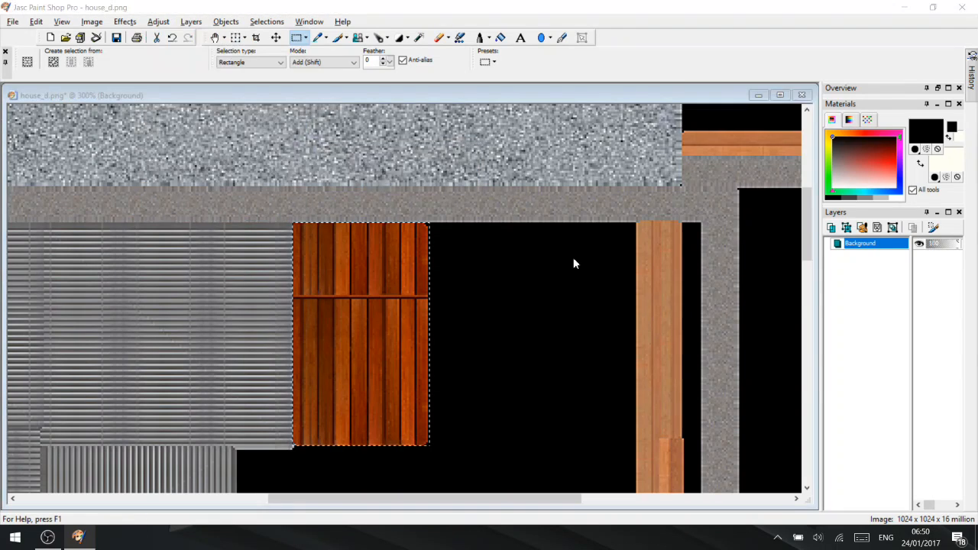
{"action": "type", "text": "-20"}
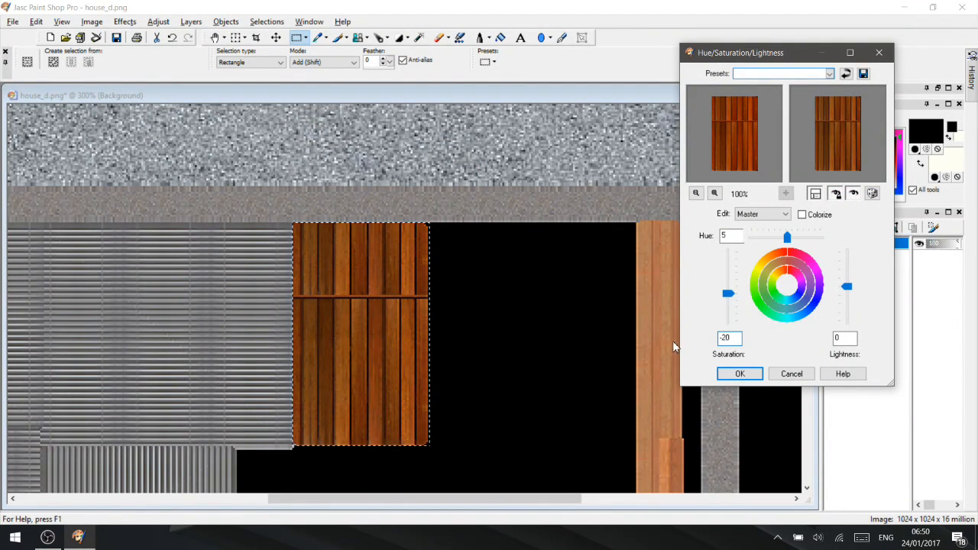
{"action": "left_click_drag", "start_coordinate": [736, 234], "coordinate": [664, 238]}
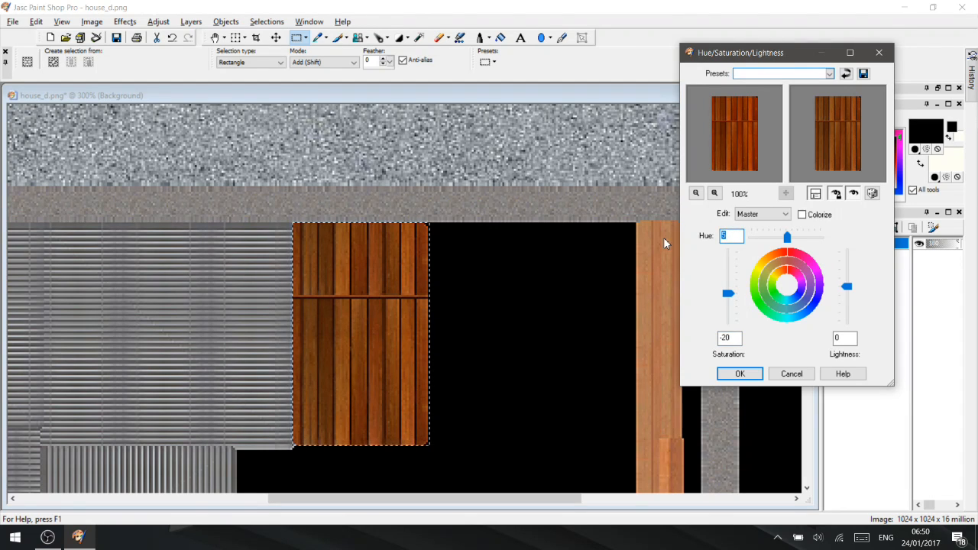
{"action": "type", "text": "-5"}
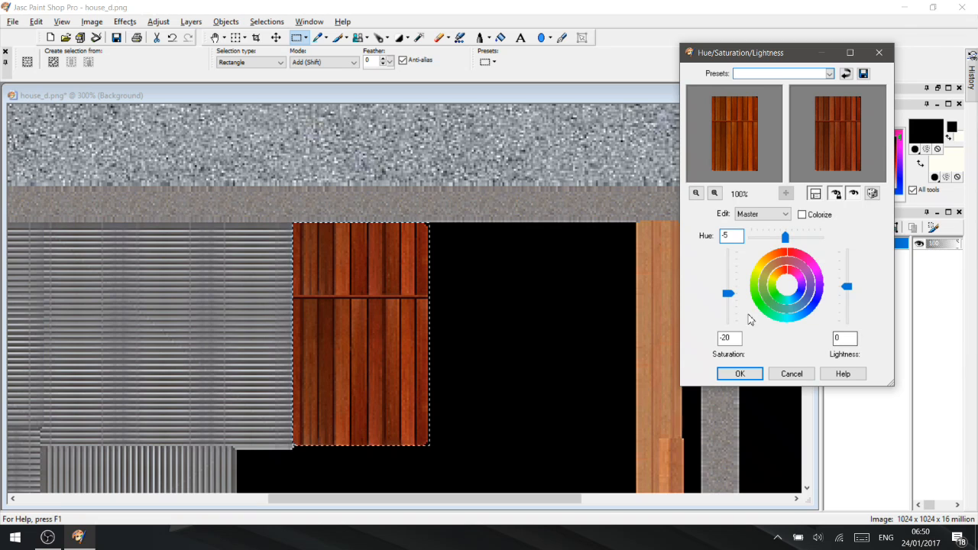
{"action": "left_click_drag", "start_coordinate": [738, 338], "coordinate": [722, 337]}
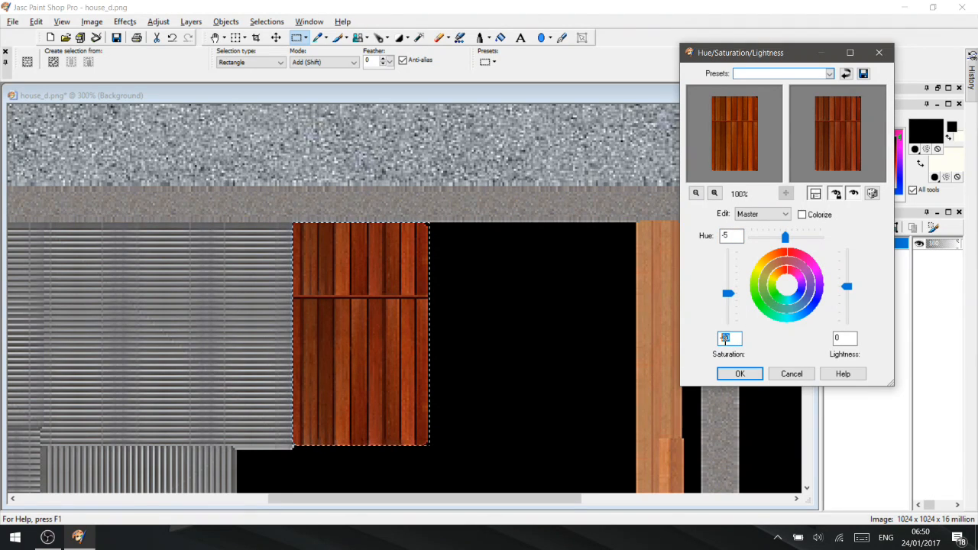
{"action": "type", "text": "-50"}
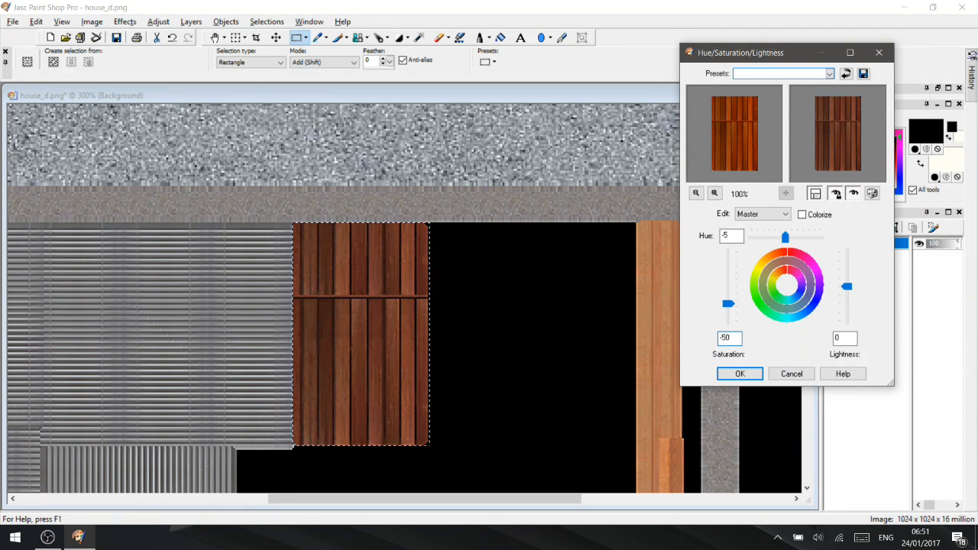
{"action": "left_click", "coordinate": [740, 373]}
Clear the selection around the wooden panel and save house_d.png.
{"action": "scroll", "coordinate": [677, 392], "scroll_direction": "down", "scroll_amount": 4}
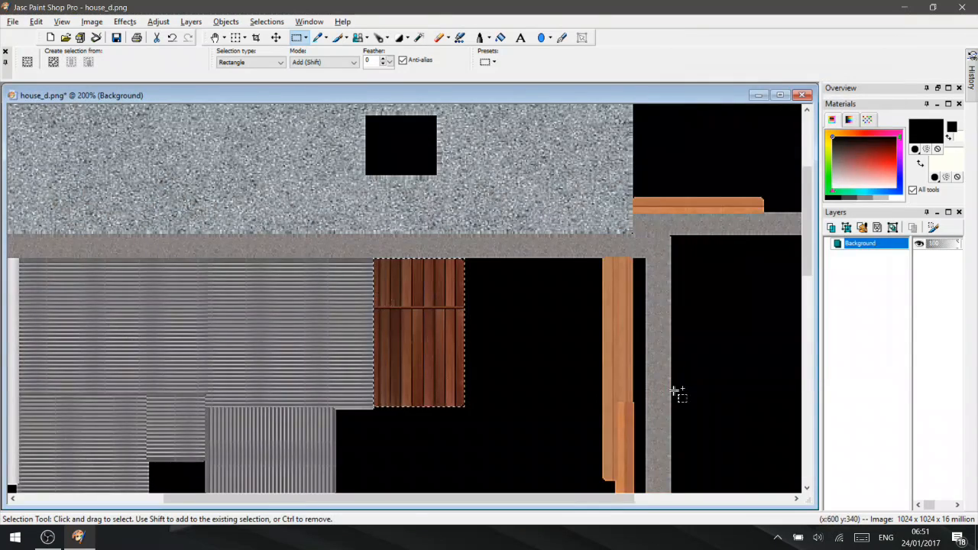
{"action": "scroll", "coordinate": [326, 319], "scroll_direction": "down", "scroll_amount": 1}
{"action": "scroll", "coordinate": [280, 298], "scroll_direction": "up", "scroll_amount": 3}
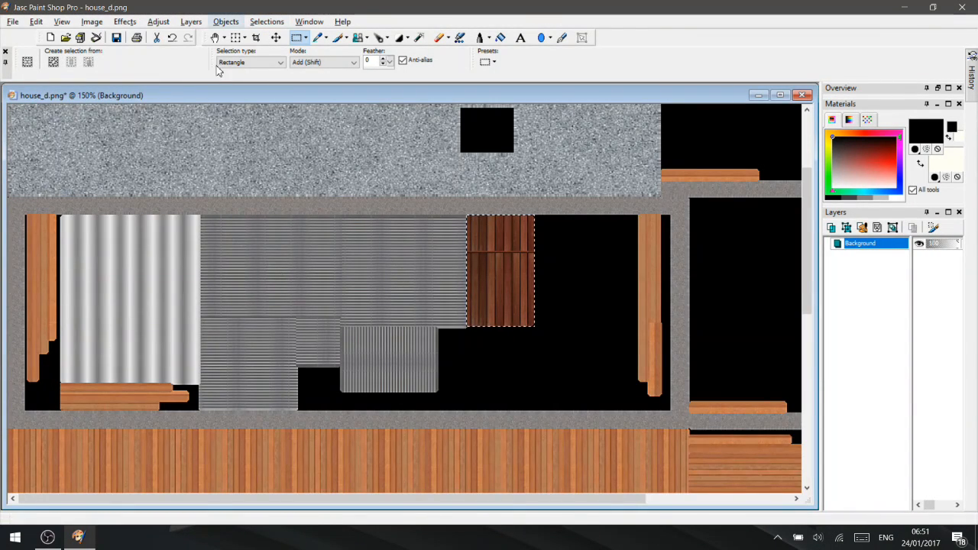
{"action": "left_click", "coordinate": [259, 21]}
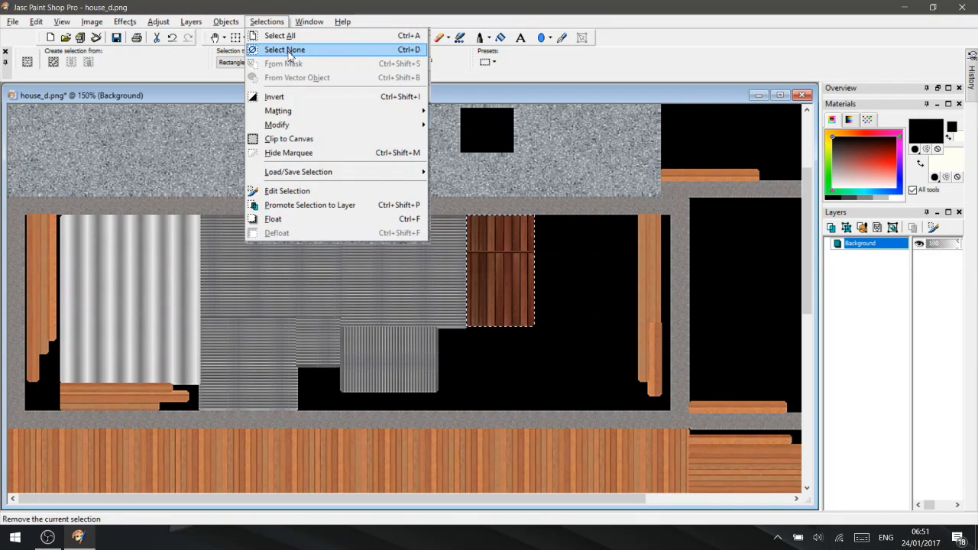
{"action": "left_click", "coordinate": [279, 48]}
{"action": "left_click_drag", "start_coordinate": [72, 96], "coordinate": [112, 102]}
{"action": "left_click", "coordinate": [116, 37]}
Close the house_d.png image and exit the image editor.
{"action": "left_click_drag", "start_coordinate": [776, 101], "coordinate": [591, 104]}
{"action": "left_click", "coordinate": [661, 102]}
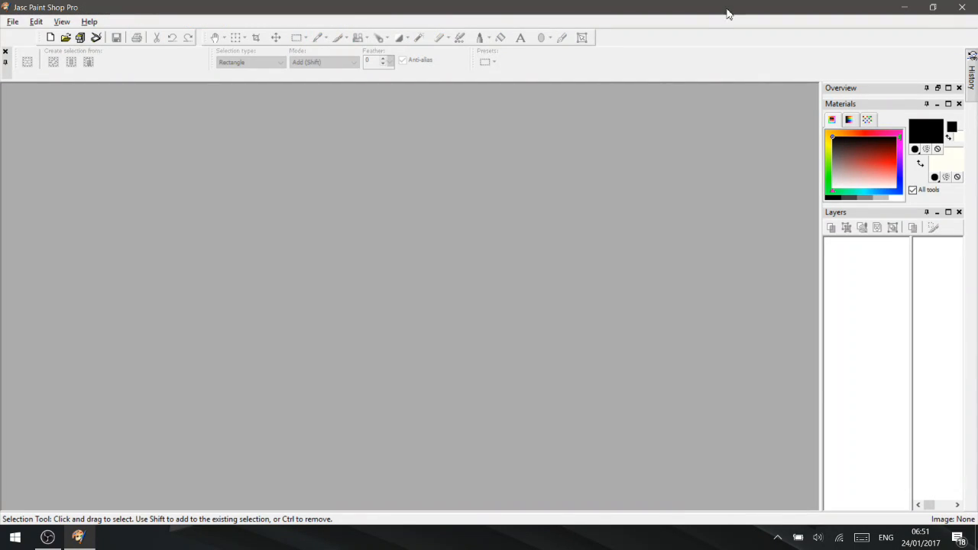
{"action": "left_click", "coordinate": [963, 8]}
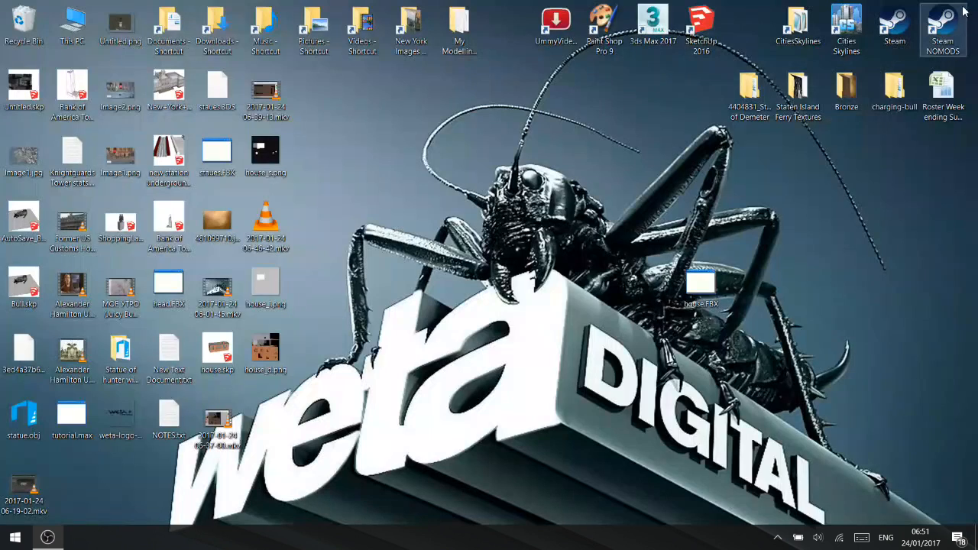
Line up house.FBX, house_d.png, house_i.png and house_s.png side by side in an empty area of the desktop.
{"action": "left_click_drag", "start_coordinate": [267, 352], "coordinate": [703, 352]}
{"action": "left_click_drag", "start_coordinate": [266, 287], "coordinate": [758, 363]}
{"action": "left_click", "coordinate": [351, 338]}
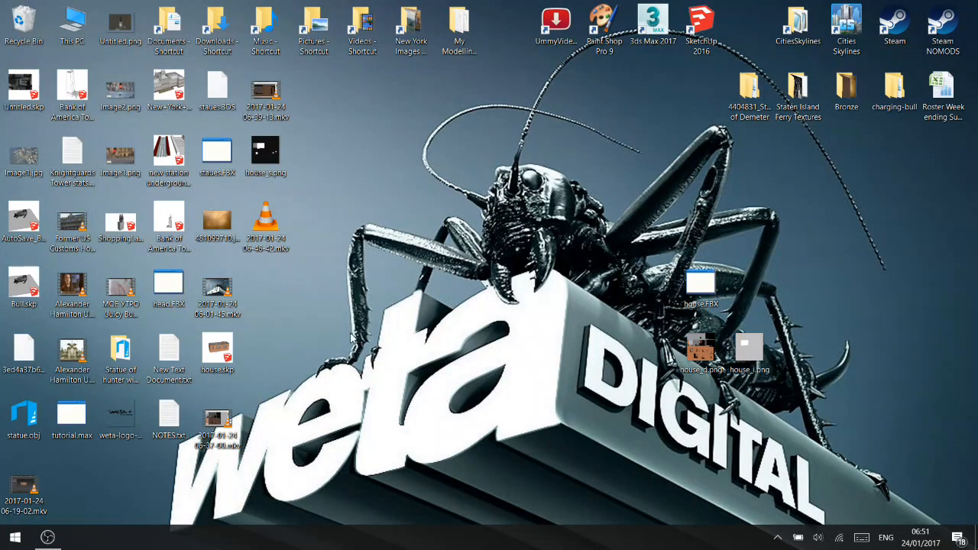
{"action": "left_click_drag", "start_coordinate": [267, 159], "coordinate": [649, 350]}
{"action": "left_click_drag", "start_coordinate": [748, 284], "coordinate": [805, 349]}
{"action": "left_click", "coordinate": [726, 267]}
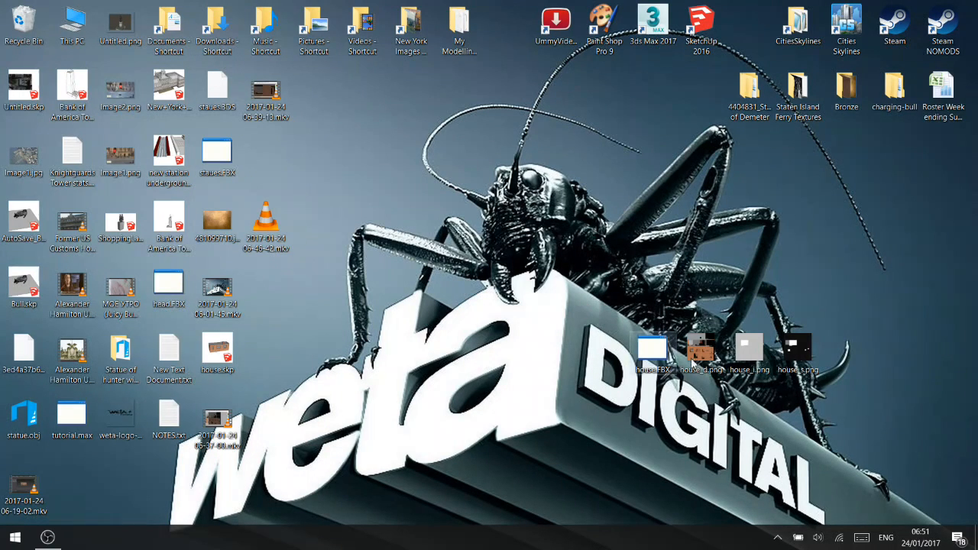
{"action": "left_click_drag", "start_coordinate": [582, 284], "coordinate": [850, 414]}
{"action": "left_click", "coordinate": [695, 238]}
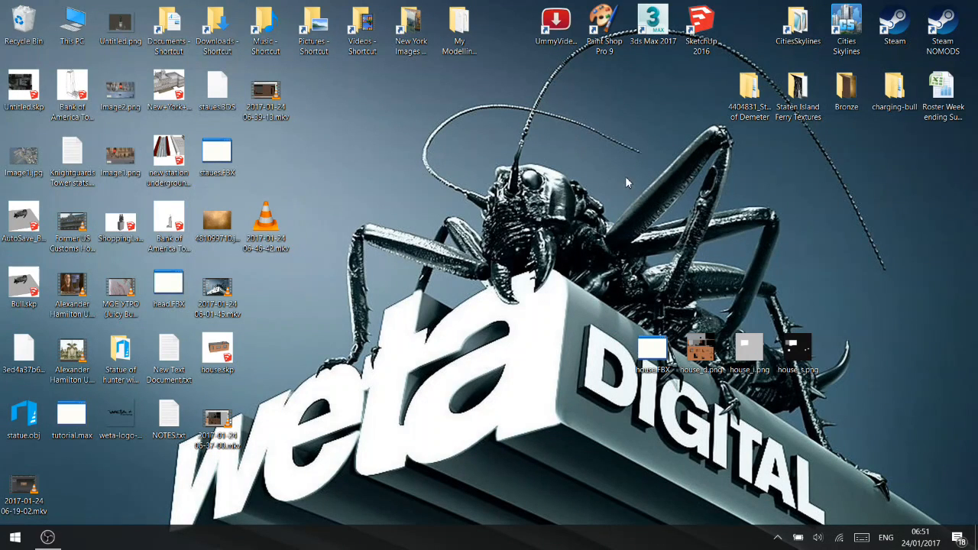
Open the CitiesSkylines folder shortcut in a maximized window and go to its Addons\Import folder.
{"action": "double_click", "coordinate": [797, 27]}
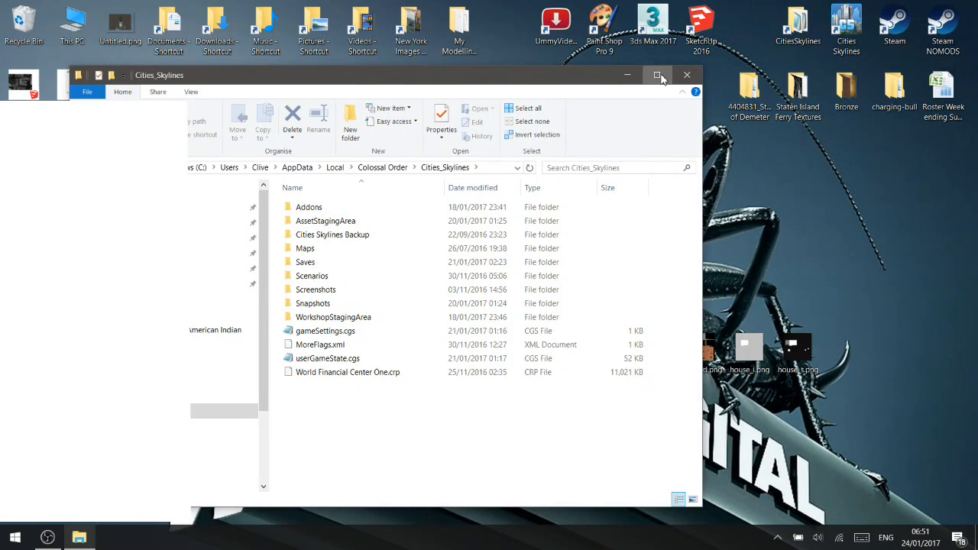
{"action": "left_click", "coordinate": [656, 75]}
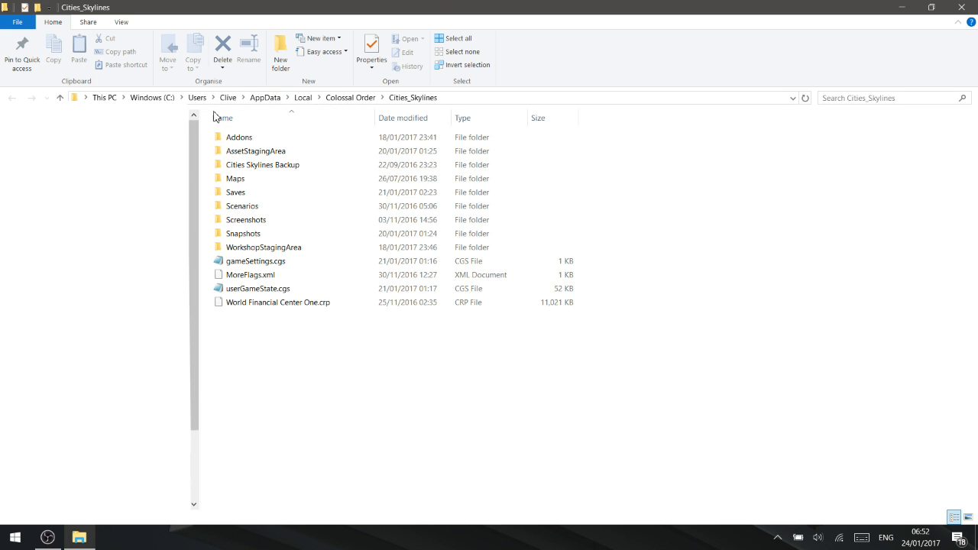
{"action": "double_click", "coordinate": [245, 137]}
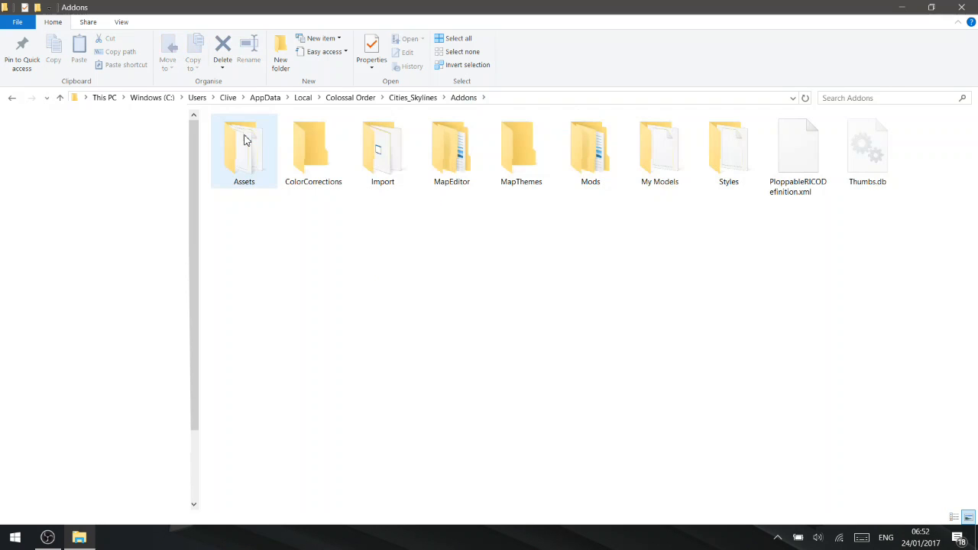
{"action": "double_click", "coordinate": [395, 155]}
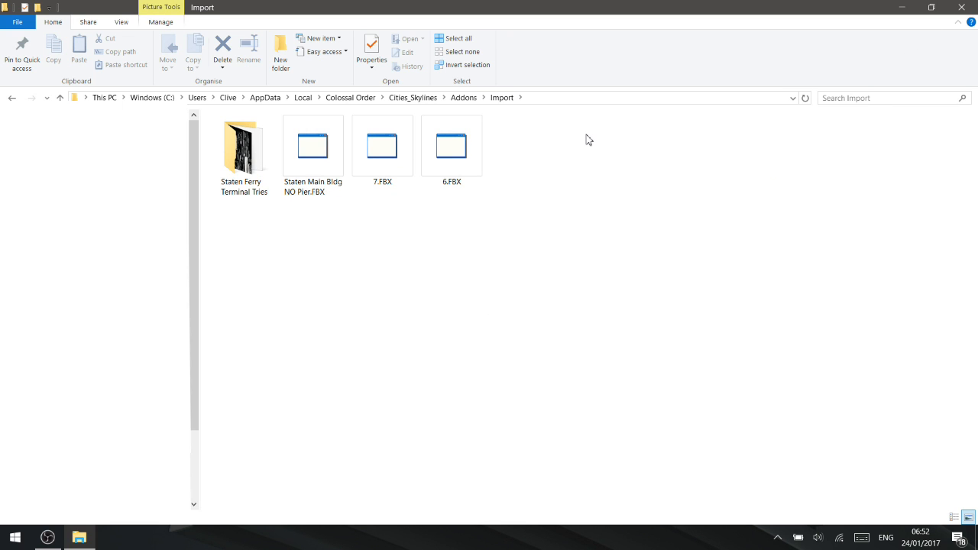
Delete Staten Main Bldg NO Pier.FBX, 7.FBX and 6.FBX from the Import folder.
{"action": "left_click_drag", "start_coordinate": [588, 135], "coordinate": [308, 222]}
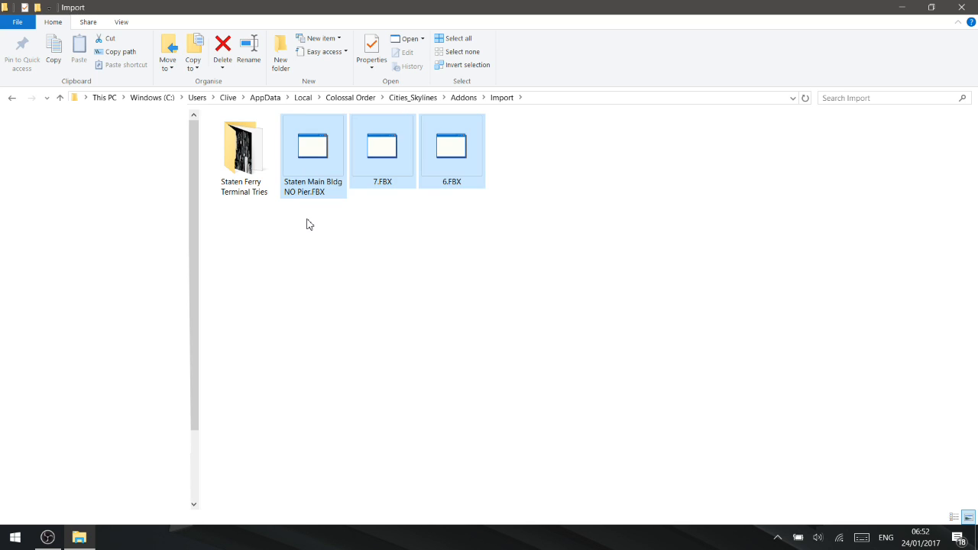
{"action": "key", "text": "Delete"}
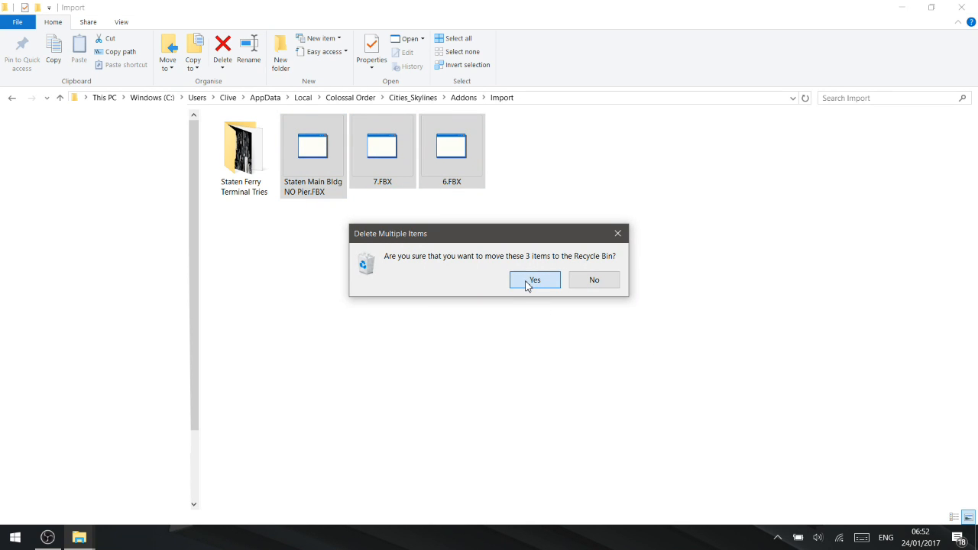
{"action": "left_click", "coordinate": [534, 281]}
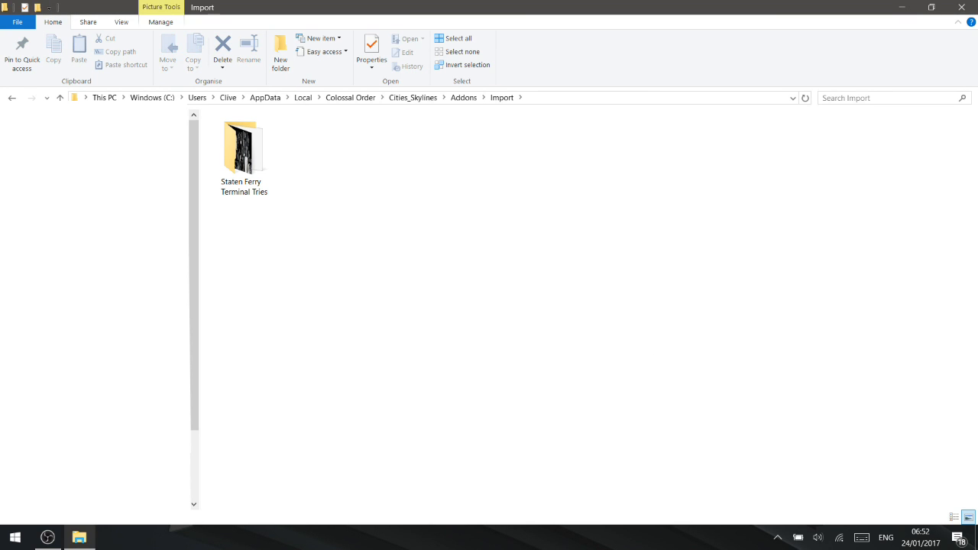
Copy house.FBX, house_d.png, house_i.png and house_s.png from the desktop into the Import folder, and minimize the folder window.
{"action": "left_click", "coordinate": [931, 7]}
{"action": "left_click_drag", "start_coordinate": [582, 89], "coordinate": [411, 32]}
{"action": "left_click_drag", "start_coordinate": [594, 284], "coordinate": [847, 399]}
{"action": "right_click", "coordinate": [810, 353]}
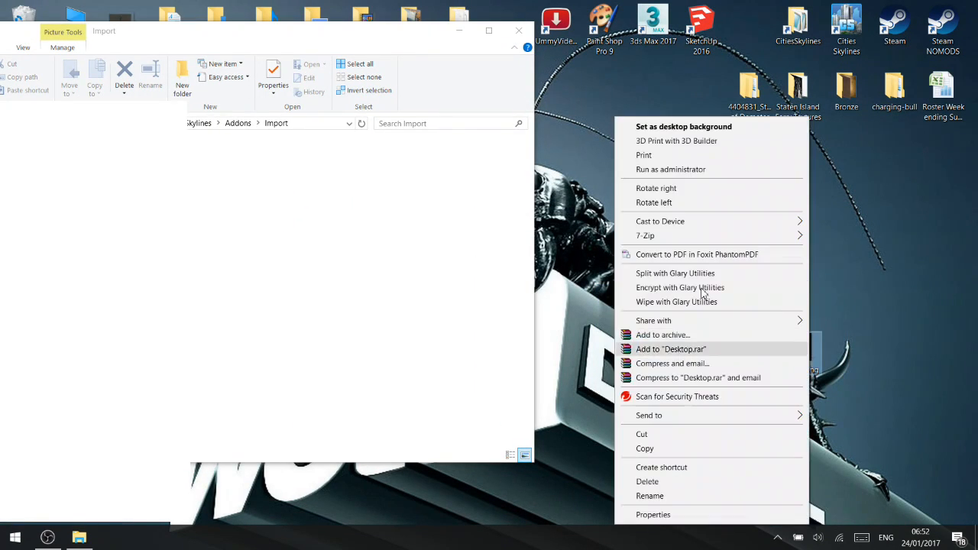
{"action": "left_click", "coordinate": [655, 451]}
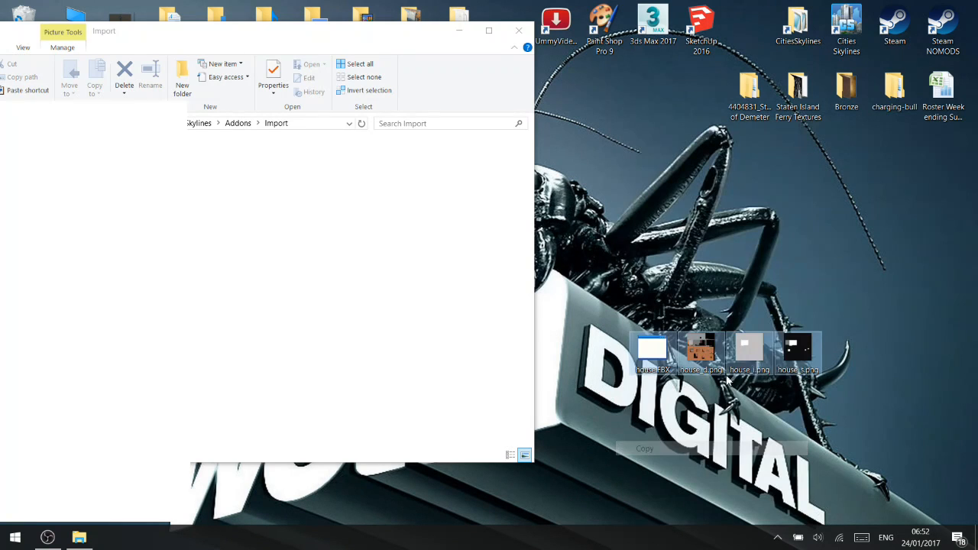
{"action": "right_click", "coordinate": [284, 255]}
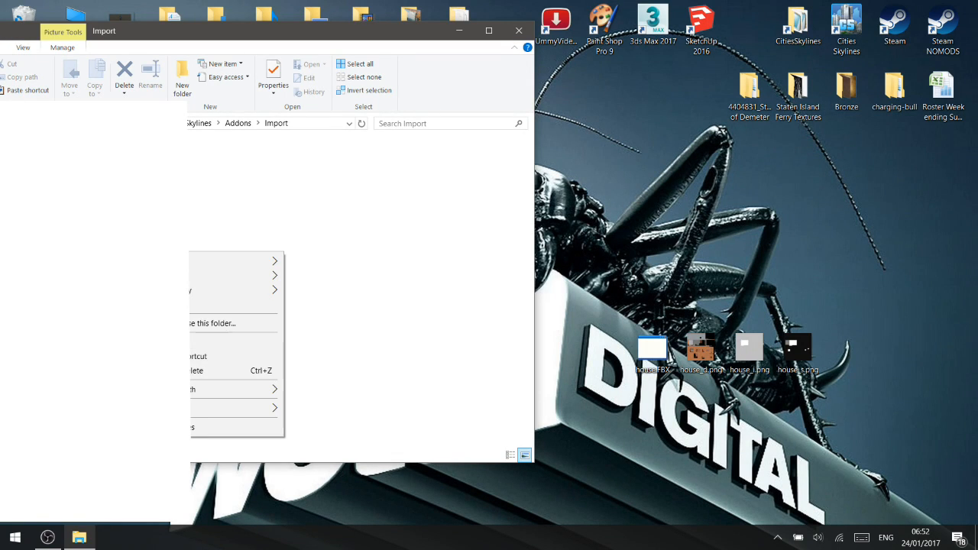
{"action": "left_click", "coordinate": [229, 342]}
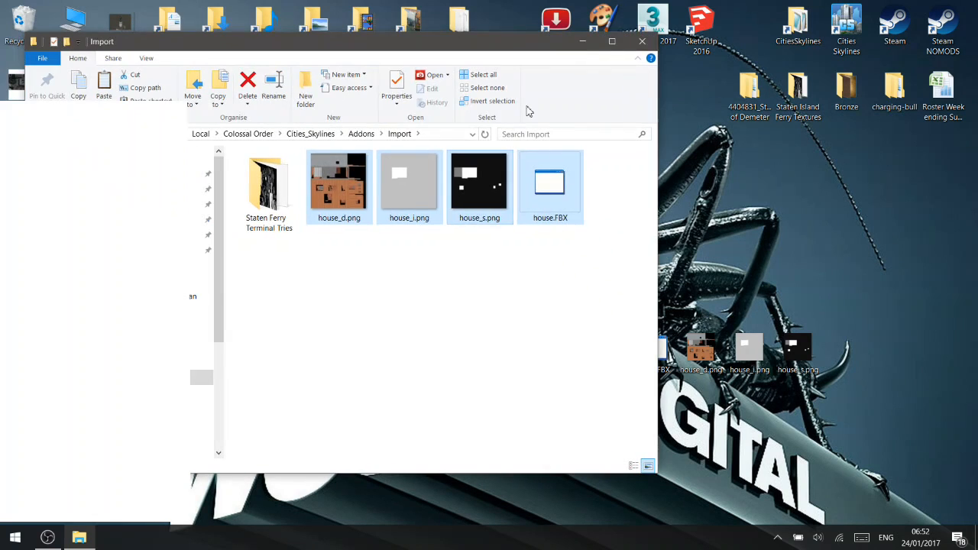
{"action": "left_click", "coordinate": [527, 327]}
{"action": "left_click_drag", "start_coordinate": [542, 52], "coordinate": [558, 55]}
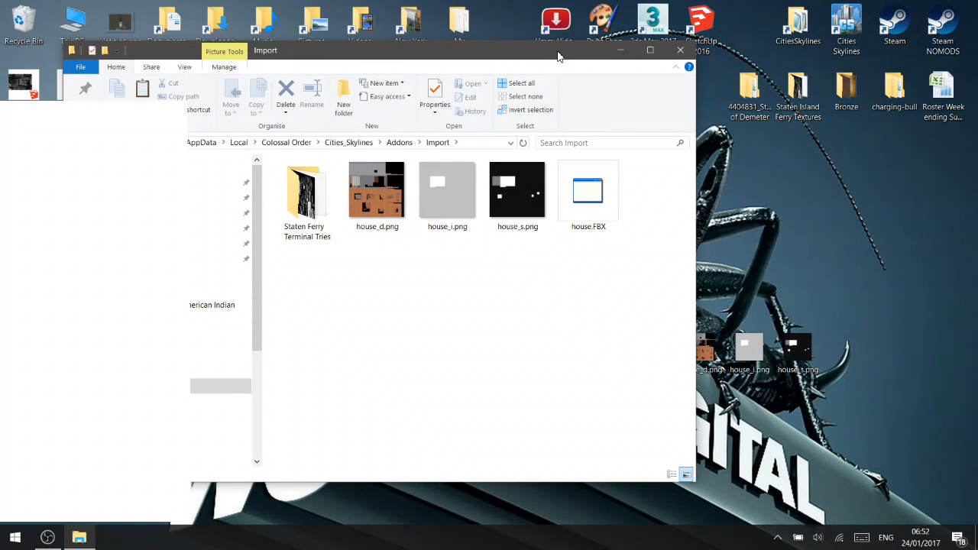
{"action": "left_click", "coordinate": [619, 51]}
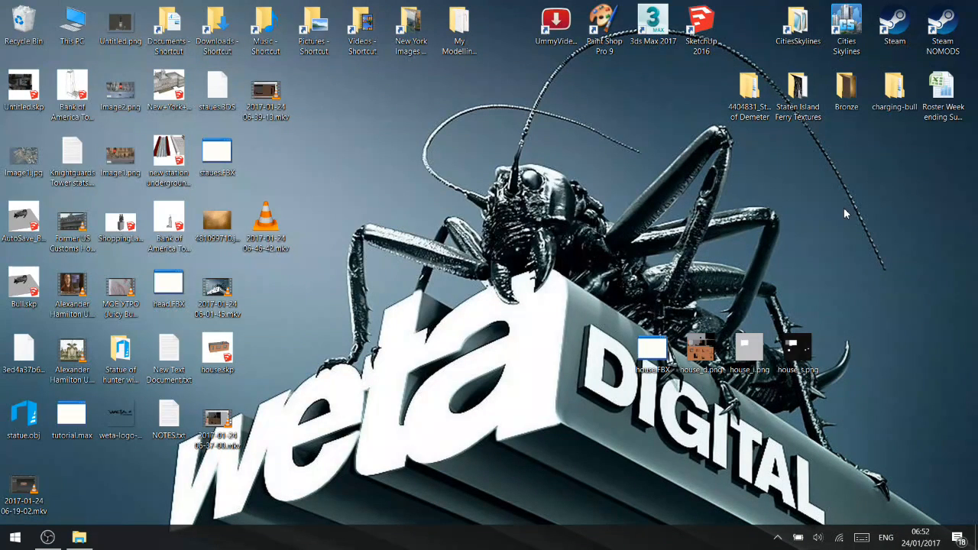
Launch Cities: Skylines through the Steam NOMODS shortcut and open the asset editor with the Temperate theme.
{"action": "left_click", "coordinate": [943, 24]}
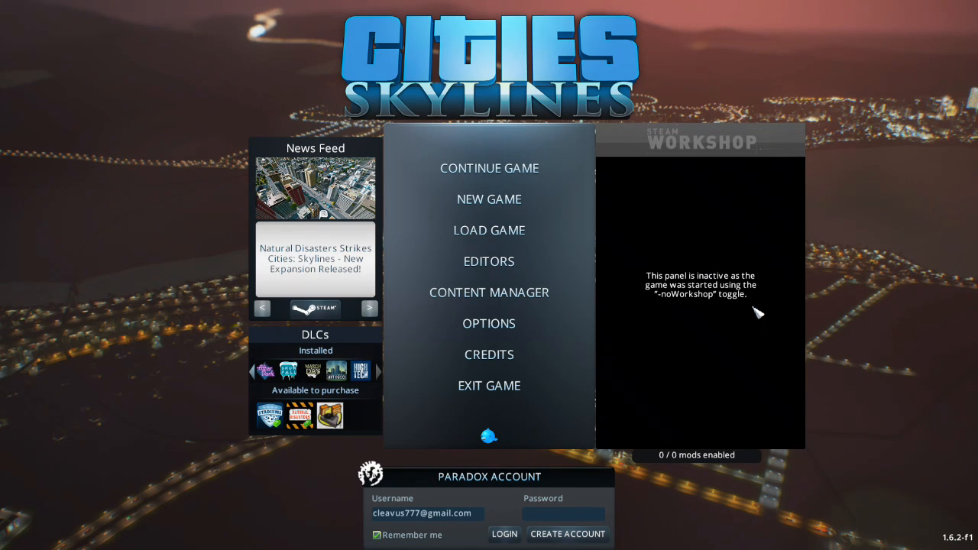
{"action": "left_click", "coordinate": [492, 269]}
{"action": "mouse_move", "coordinate": [487, 302]}
{"action": "left_click", "coordinate": [483, 324]}
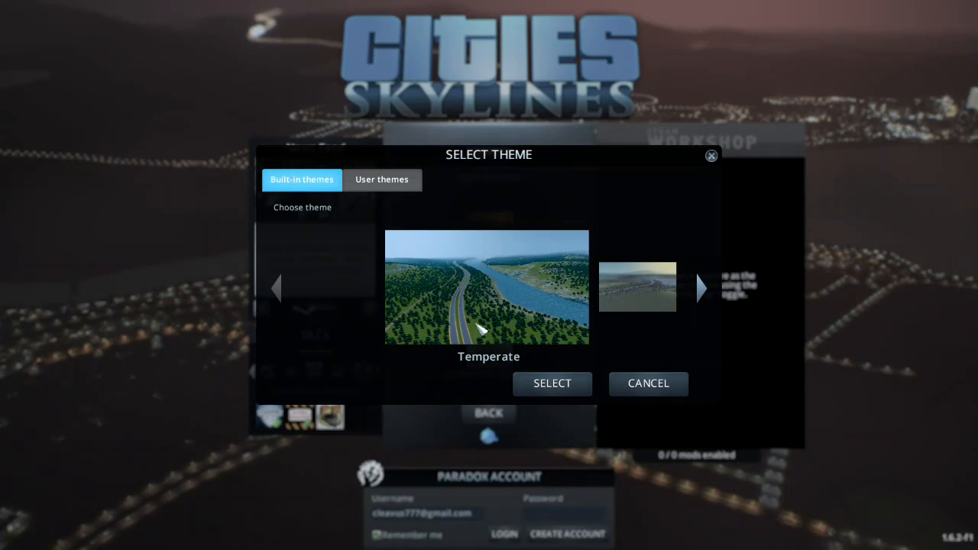
{"action": "left_click", "coordinate": [563, 385]}
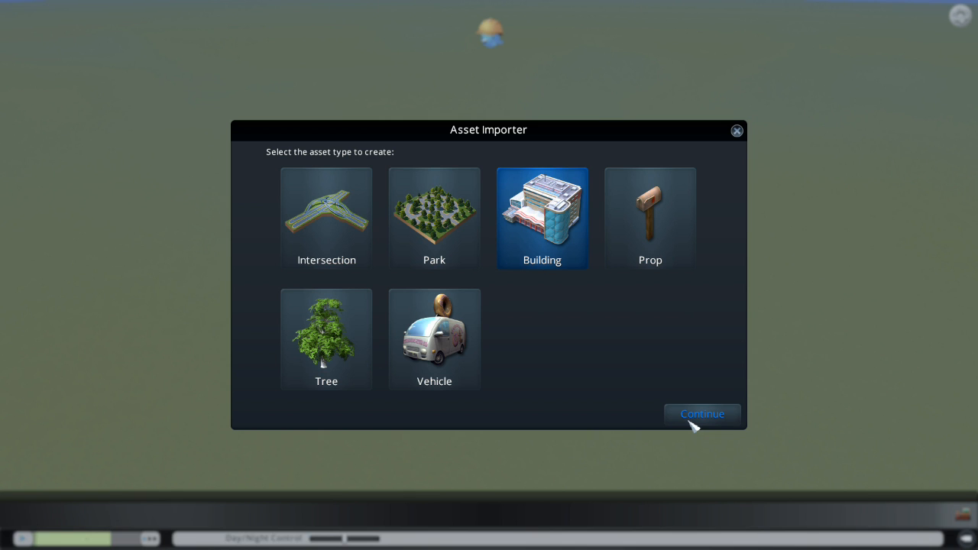
Start a new building asset using the High Interest Tower from the monuments category as its template.
{"action": "left_click", "coordinate": [719, 413]}
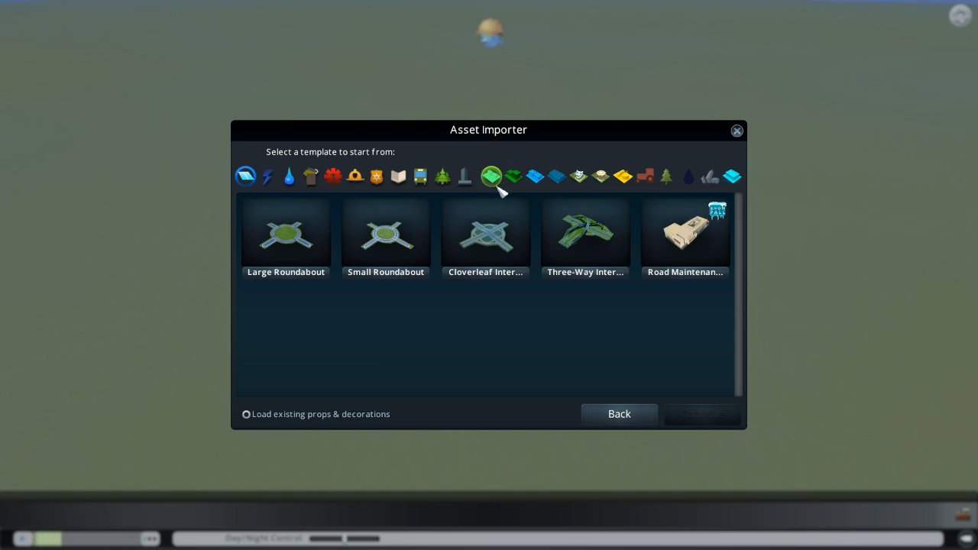
{"action": "left_click_drag", "start_coordinate": [542, 137], "coordinate": [526, 134]}
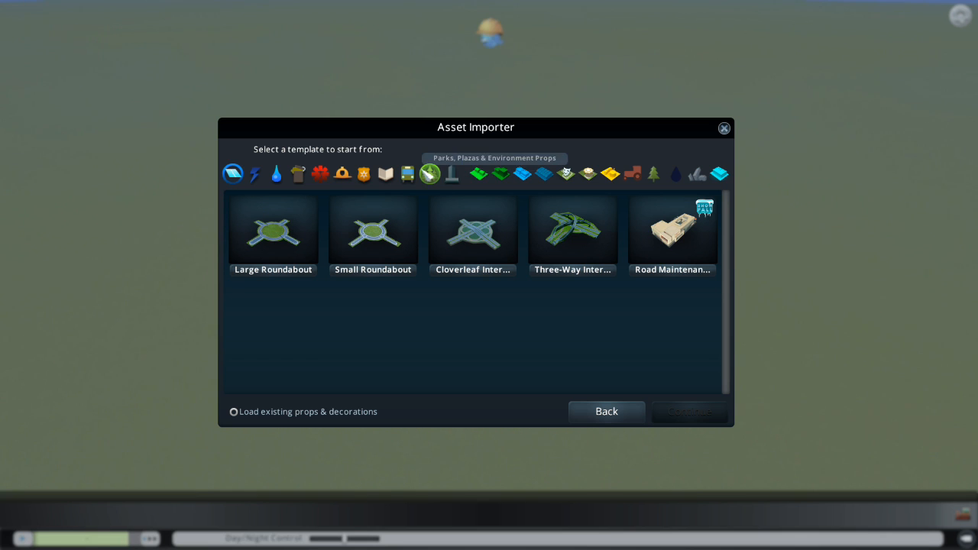
{"action": "left_click", "coordinate": [452, 174]}
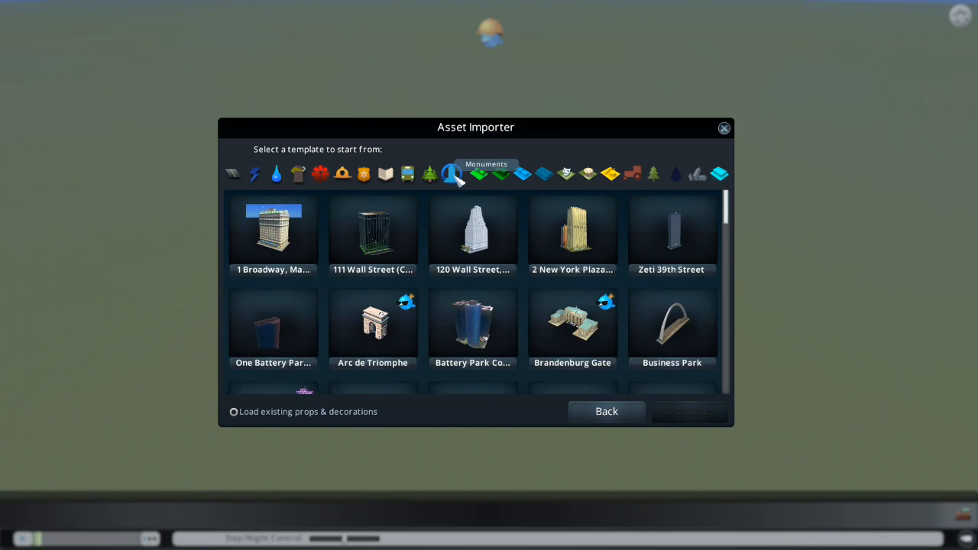
{"action": "left_click_drag", "start_coordinate": [729, 212], "coordinate": [726, 267]}
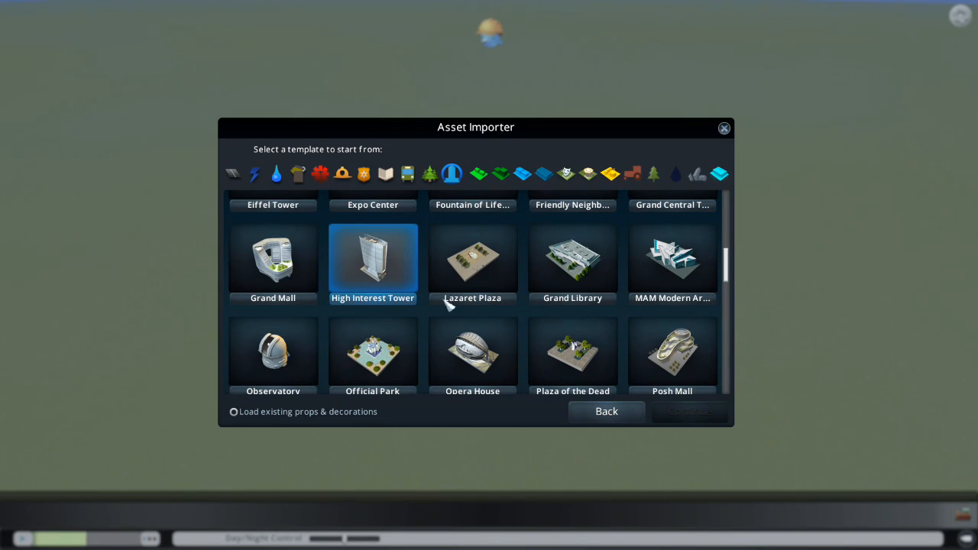
{"action": "left_click", "coordinate": [382, 259]}
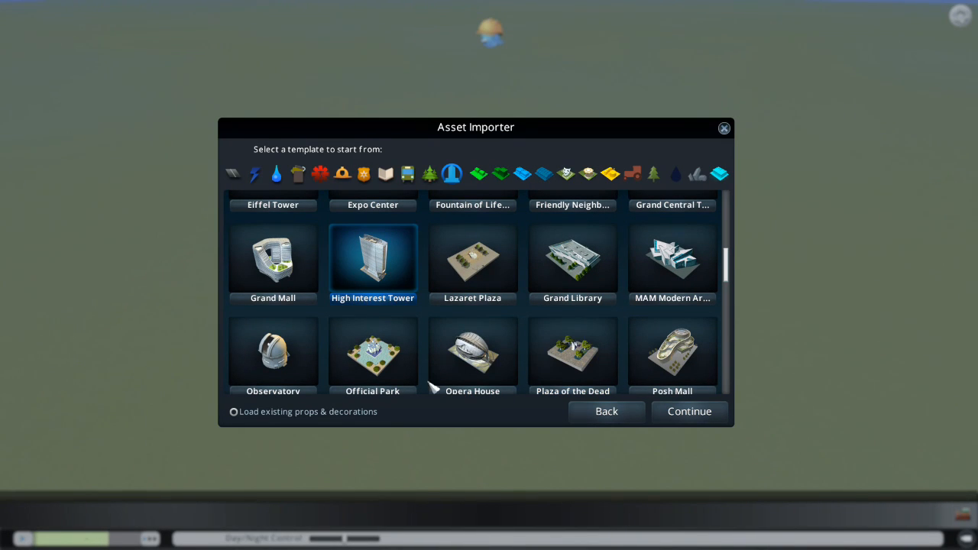
{"action": "left_click", "coordinate": [692, 418]}
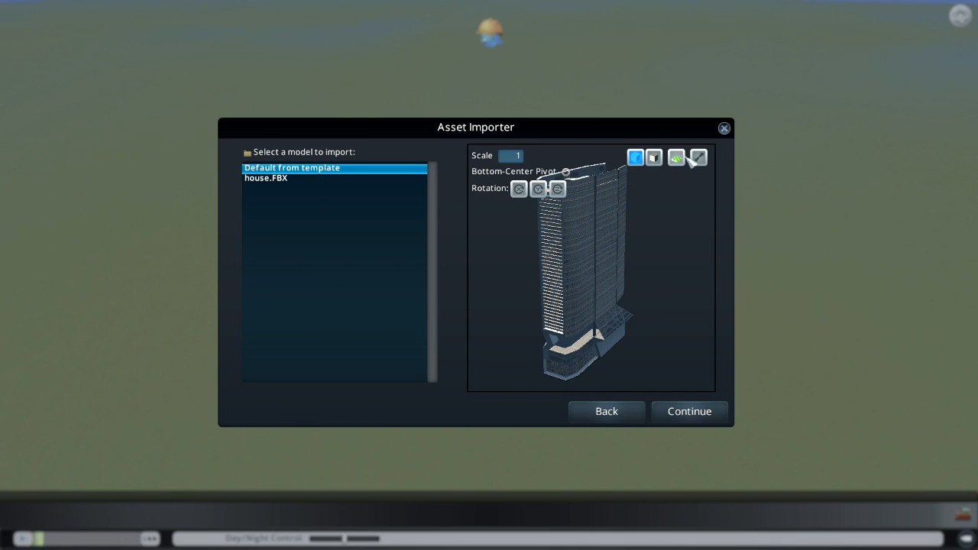
Show the ground grid beneath the template model in the import preview.
{"action": "left_click_drag", "start_coordinate": [653, 131], "coordinate": [619, 126]}
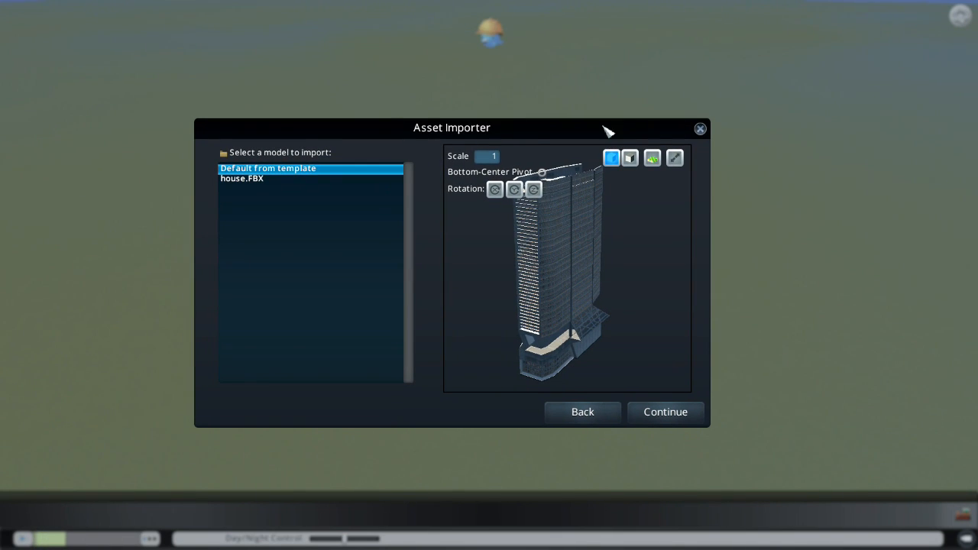
{"action": "left_click", "coordinate": [655, 159]}
{"action": "left_click_drag", "start_coordinate": [616, 279], "coordinate": [558, 298]}
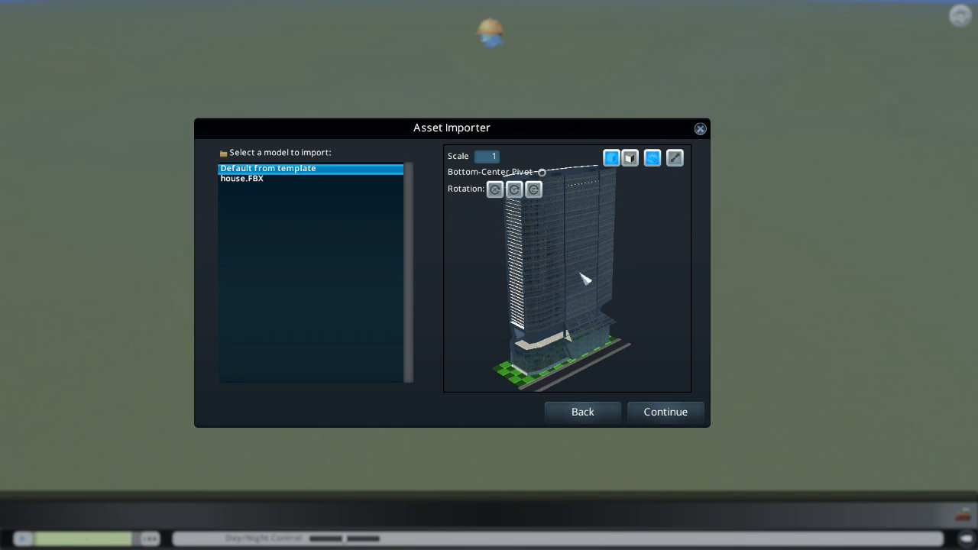
Select house.FBX as the model to import and enable its Bottom-Center Pivot.
{"action": "left_click", "coordinate": [253, 181]}
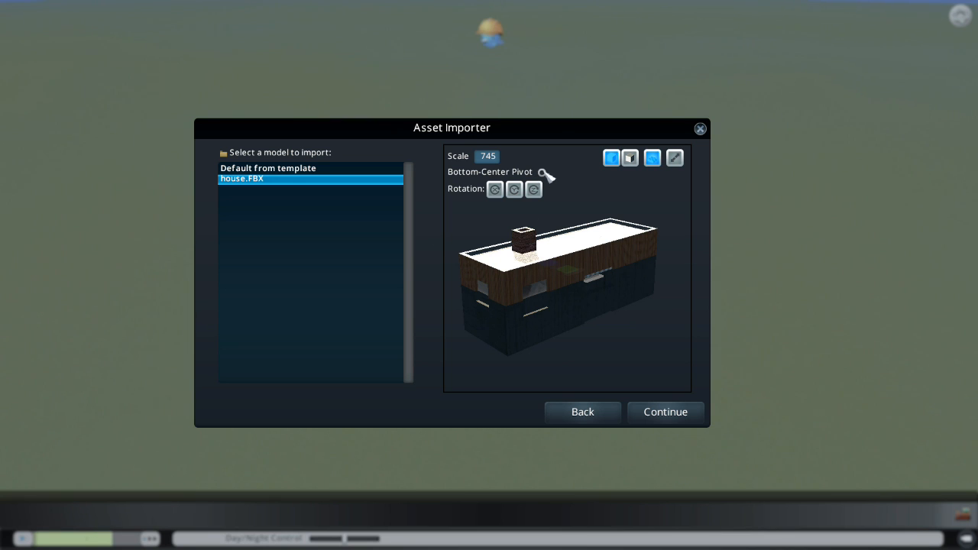
{"action": "left_click", "coordinate": [542, 173]}
{"action": "left_click_drag", "start_coordinate": [531, 244], "coordinate": [580, 273]}
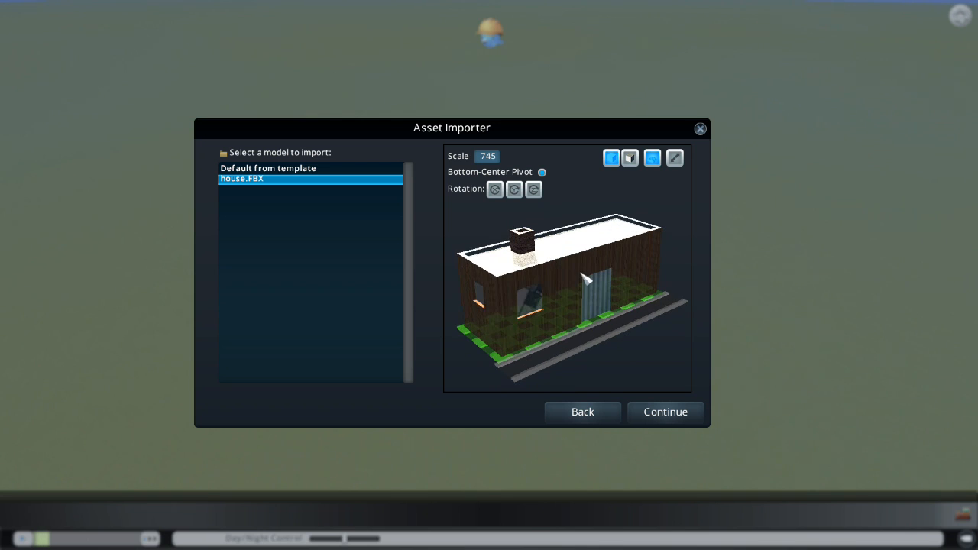
Set the house model's import scale to 100 and check its fit on the grid.
{"action": "left_click", "coordinate": [486, 157]}
{"action": "type", "text": "100"}
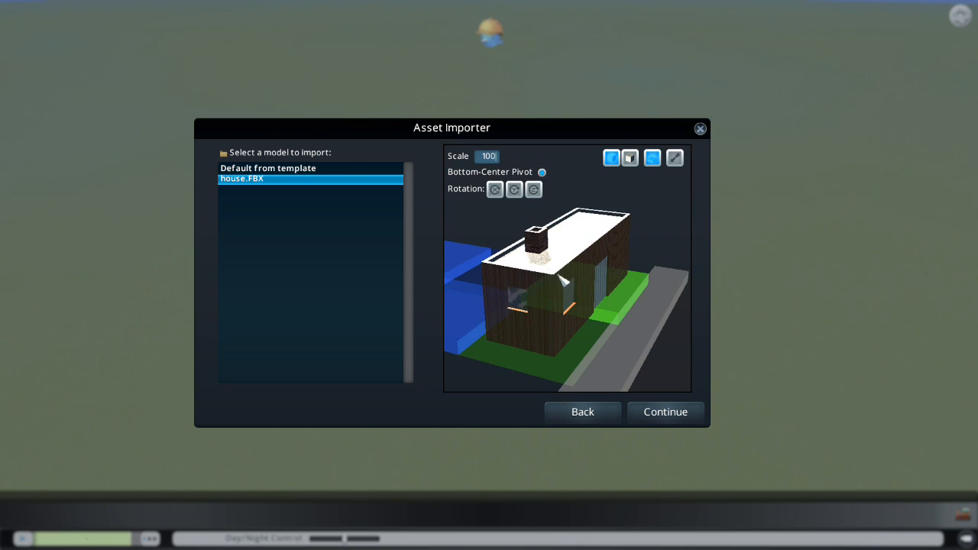
{"action": "left_click_drag", "start_coordinate": [557, 275], "coordinate": [480, 279]}
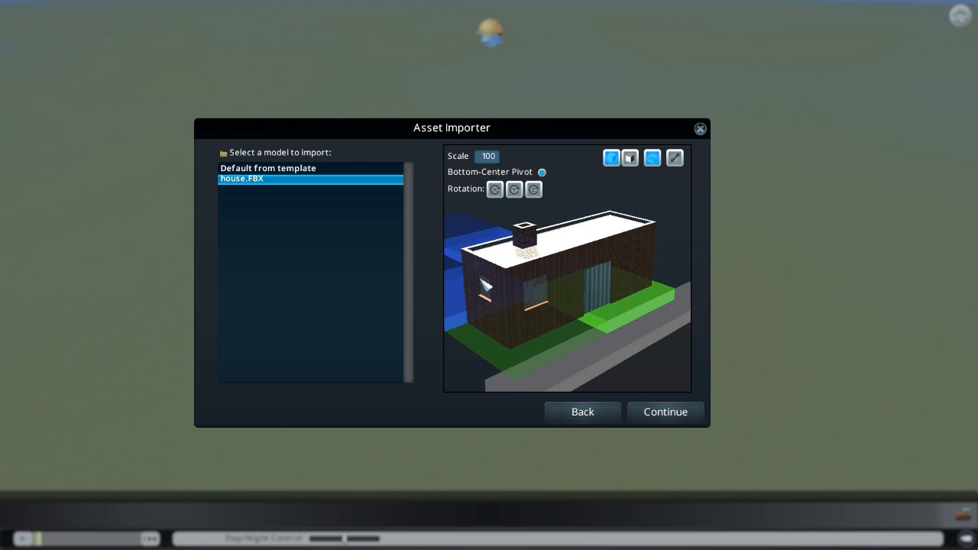
Try an import scale of 200 for the house and check its size against the grid from above.
{"action": "left_click", "coordinate": [489, 157]}
{"action": "type", "text": "200"}
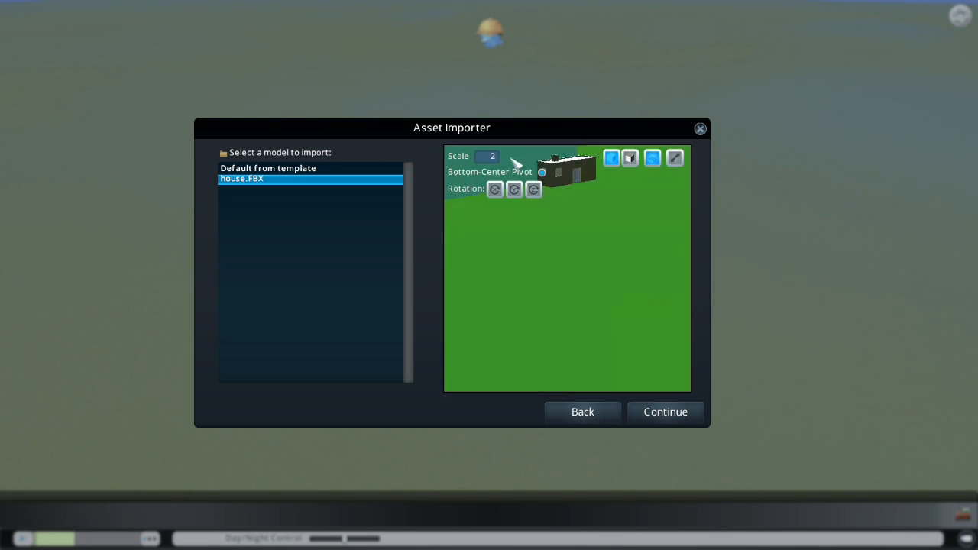
{"action": "left_click_drag", "start_coordinate": [570, 232], "coordinate": [556, 275]}
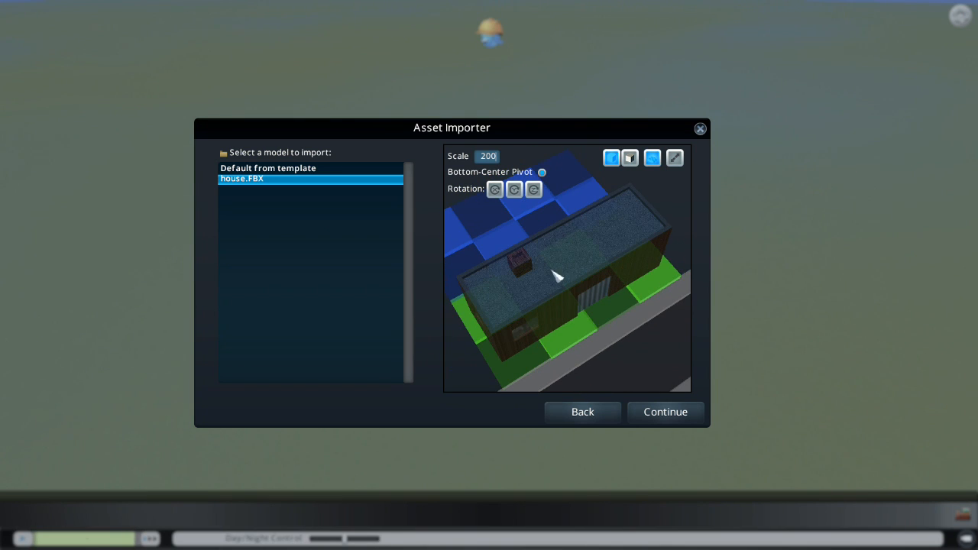
Return the house's import scale to 100 and continue the import into the asset editor.
{"action": "left_click", "coordinate": [489, 162]}
{"action": "type", "text": "100"}
{"action": "key", "text": "Return"}
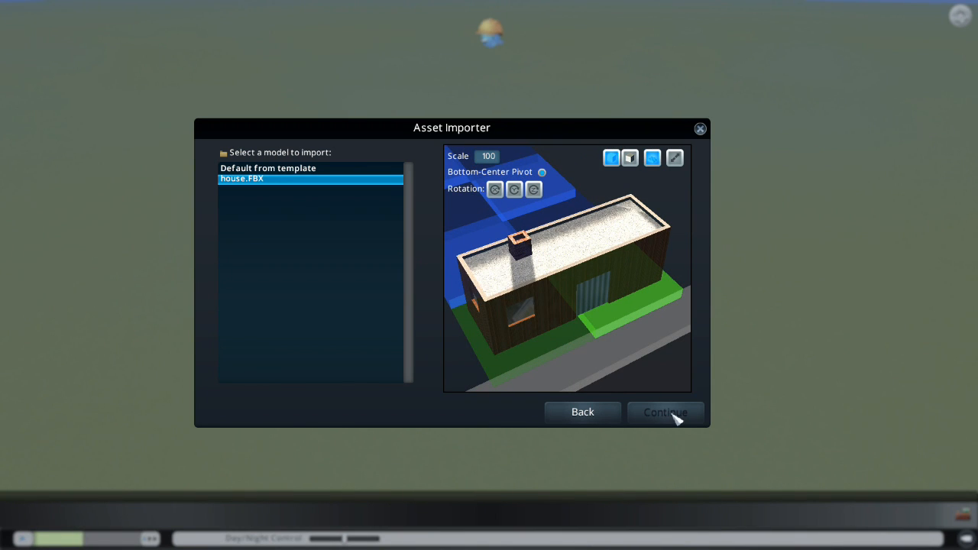
{"action": "left_click", "coordinate": [665, 413]}
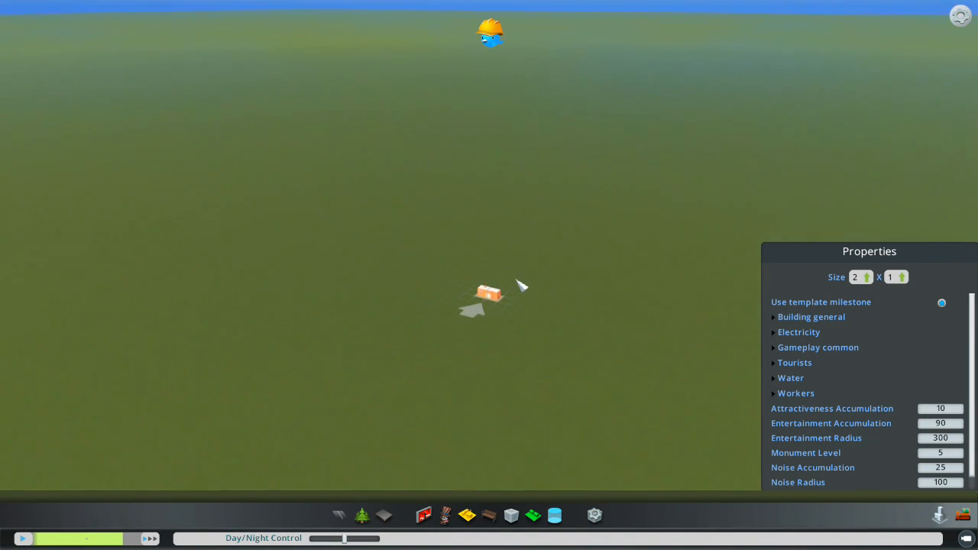
Examine the imported house's front wall, chimney and roof textures up close in the asset editor.
{"action": "scroll", "coordinate": [517, 280], "scroll_direction": "down", "scroll_amount": 5}
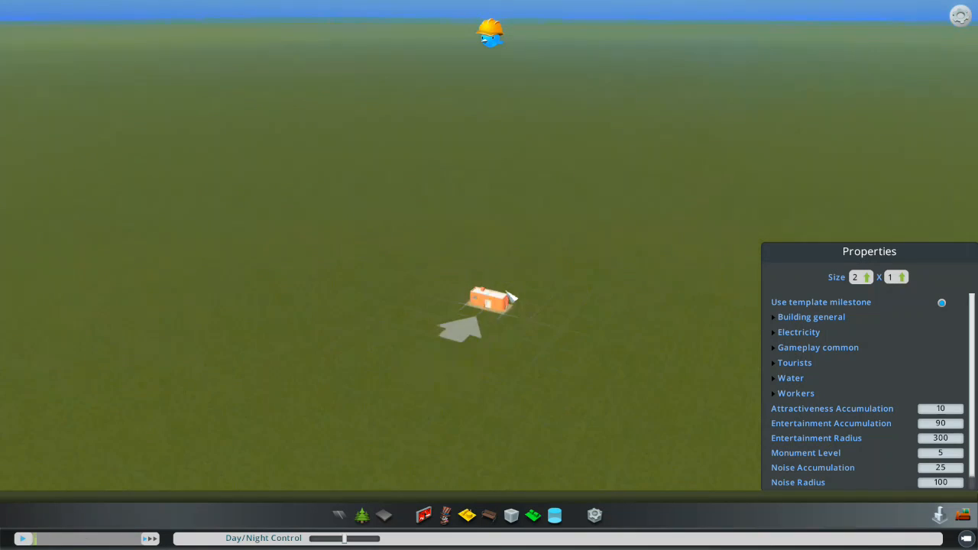
{"action": "scroll", "coordinate": [506, 292], "scroll_direction": "up", "scroll_amount": 4}
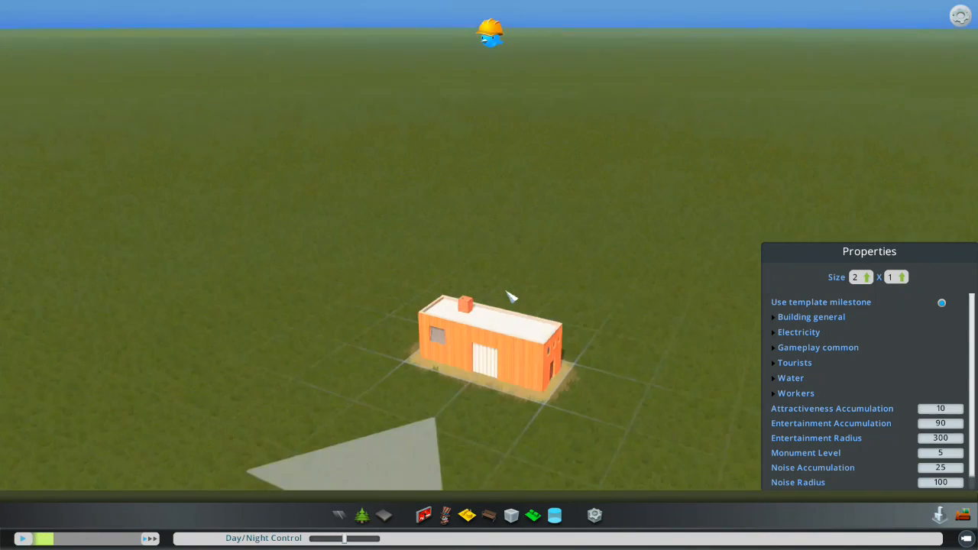
{"action": "scroll", "coordinate": [506, 291], "scroll_direction": "up", "scroll_amount": 3}
{"action": "middle_click_drag", "start_coordinate": [474, 324], "coordinate": [508, 435]}
{"action": "scroll", "coordinate": [507, 435], "scroll_direction": "down", "scroll_amount": 3}
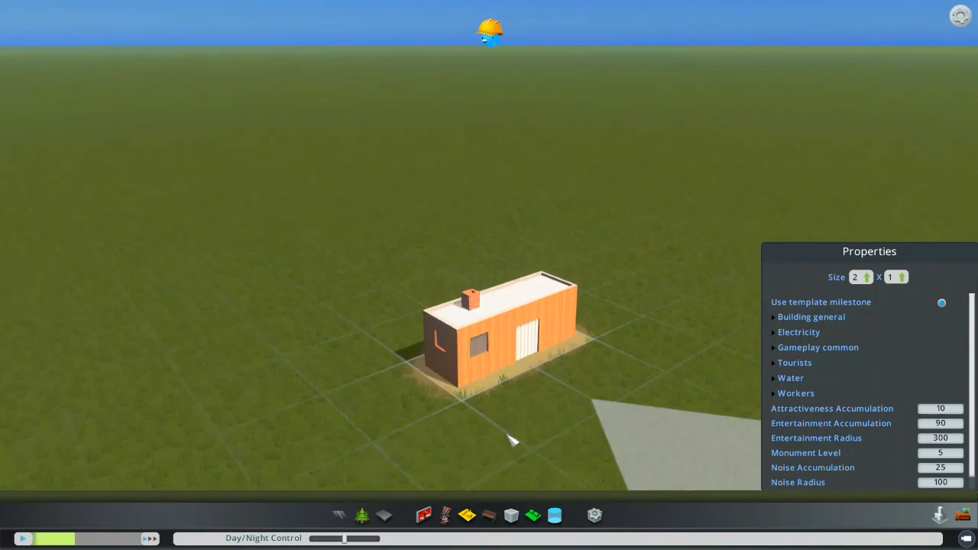
{"action": "scroll", "coordinate": [511, 441], "scroll_direction": "up", "scroll_amount": 5}
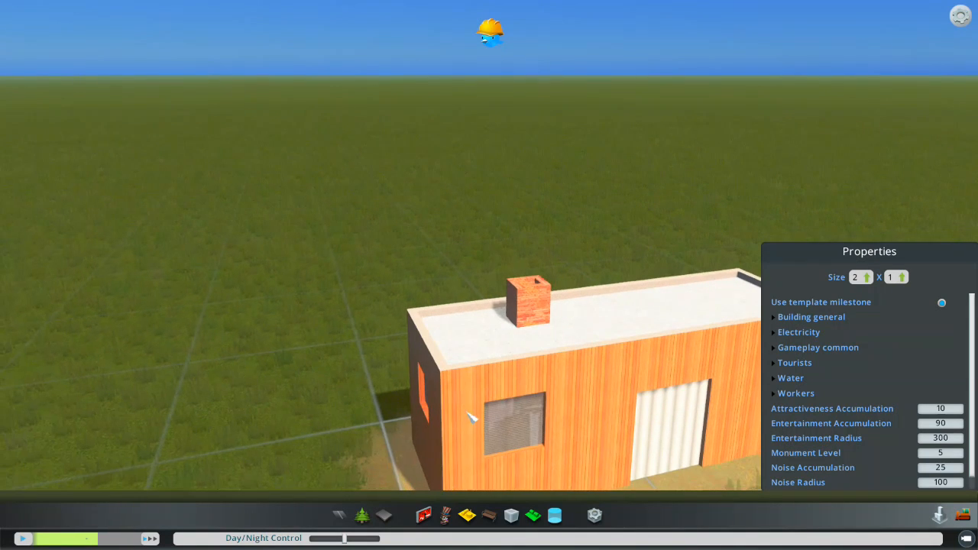
{"action": "middle_click_drag", "start_coordinate": [472, 418], "coordinate": [471, 377]}
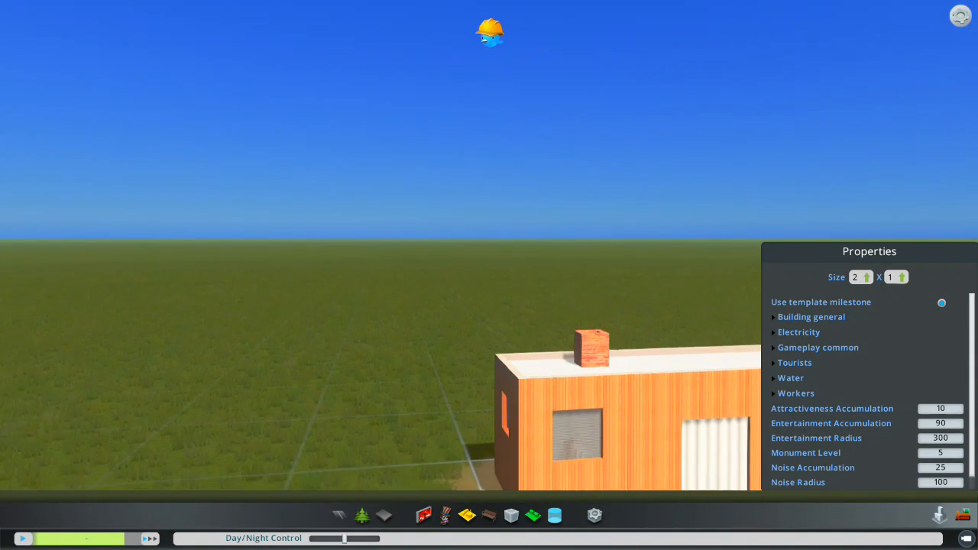
Switch to the free camera view and inspect the house's textures from all sides in daylight.
{"action": "left_click", "coordinate": [965, 541]}
{"action": "middle_click_drag", "start_coordinate": [462, 421], "coordinate": [517, 6]}
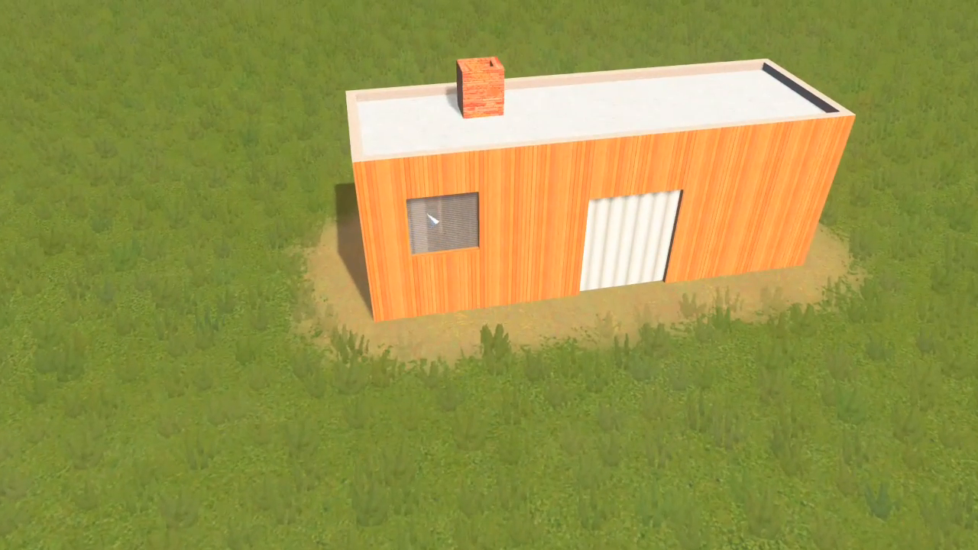
{"action": "key", "text": "q"}
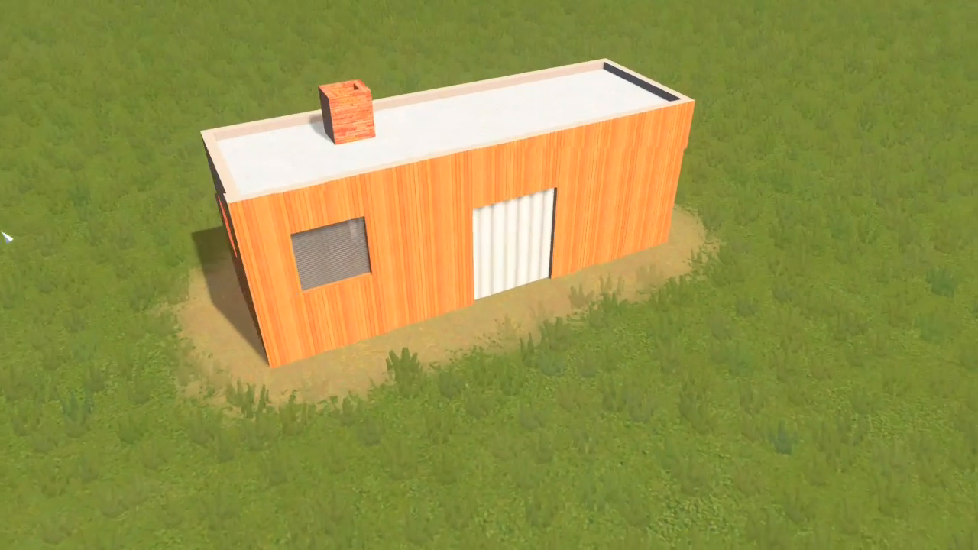
{"action": "middle_click_drag", "start_coordinate": [7, 227], "coordinate": [487, 280]}
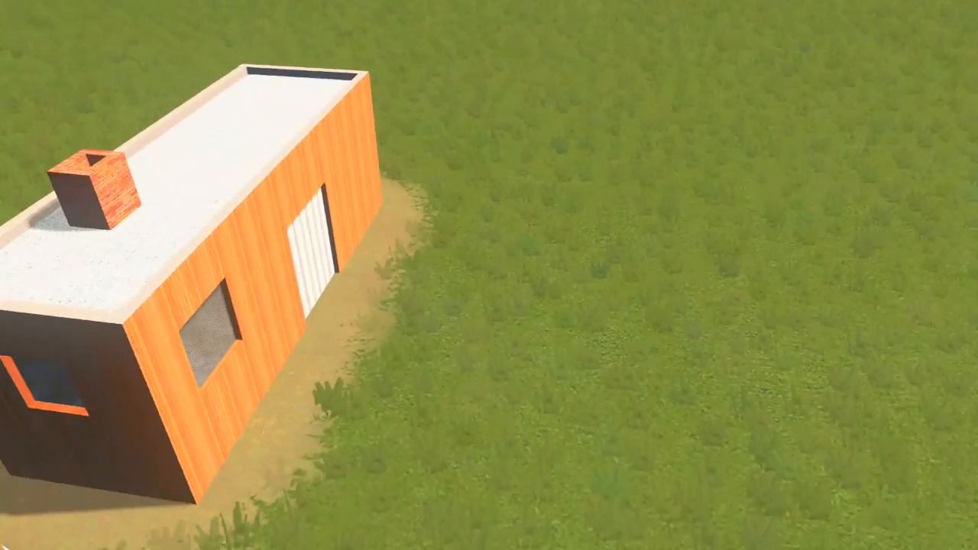
{"action": "key", "text": "a"}
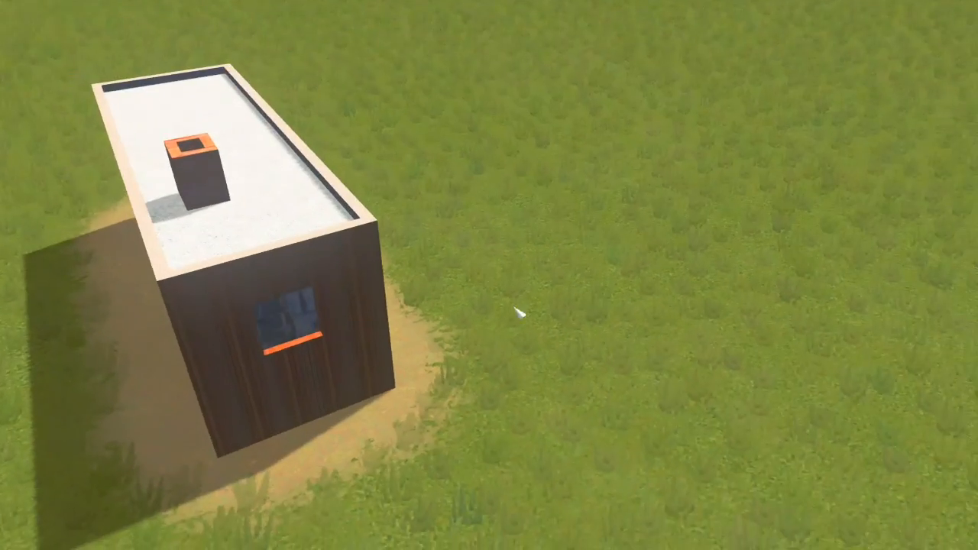
{"action": "key", "text": "a"}
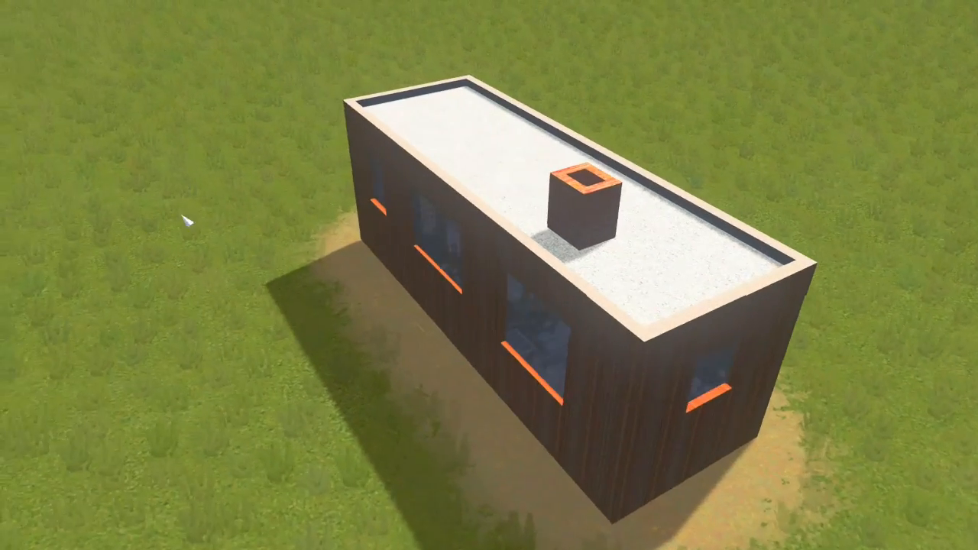
{"action": "right_click_drag", "start_coordinate": [182, 216], "coordinate": [481, 277]}
{"action": "key", "text": "a"}
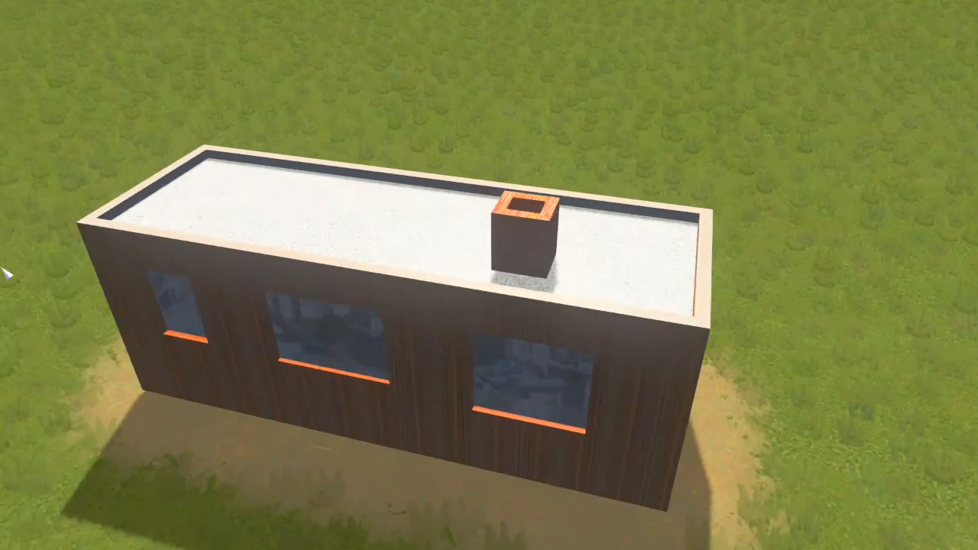
{"action": "key", "text": "a"}
{"action": "right_click_drag", "start_coordinate": [308, 362], "coordinate": [489, 229]}
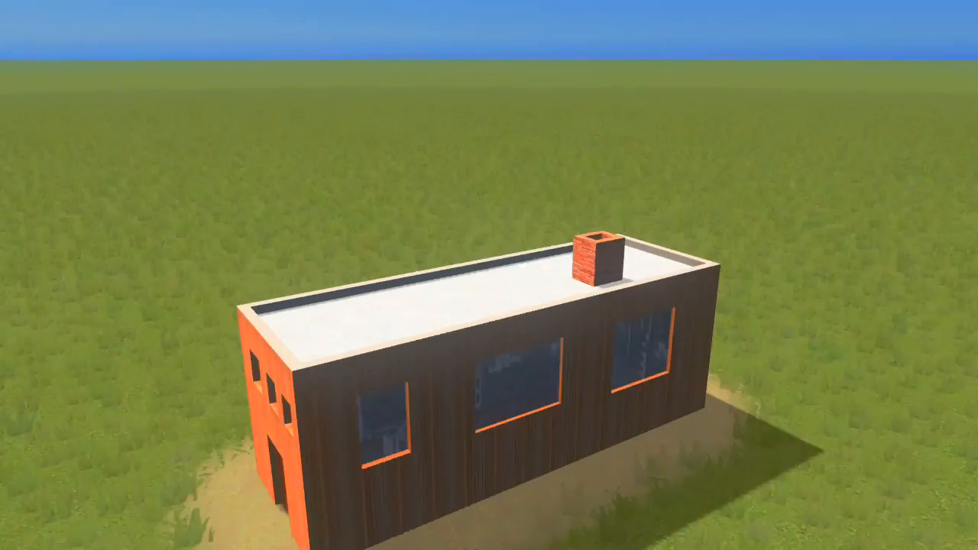
{"action": "right_click_drag", "start_coordinate": [16, 360], "coordinate": [195, 390]}
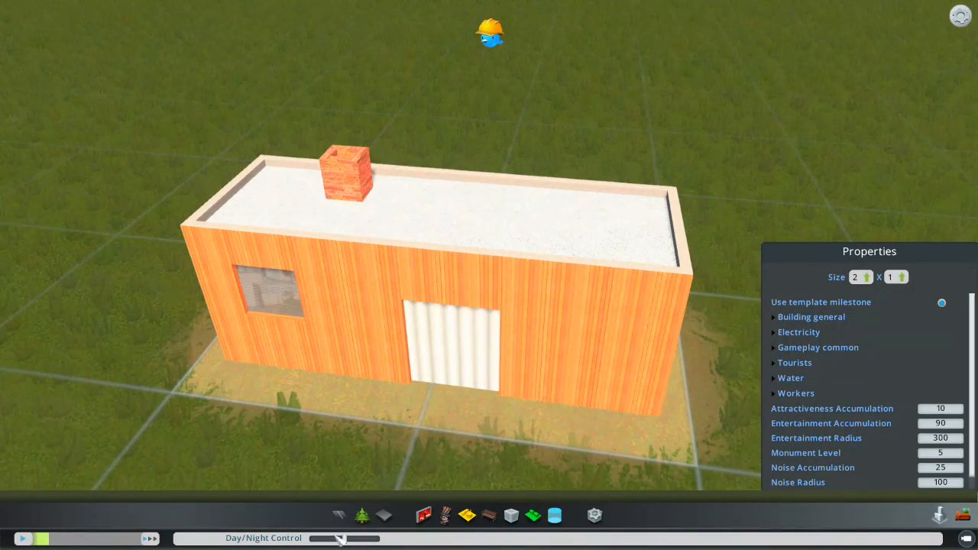
Set the day/night control to night and switch to the free camera view.
{"action": "left_click_drag", "start_coordinate": [345, 539], "coordinate": [326, 540]}
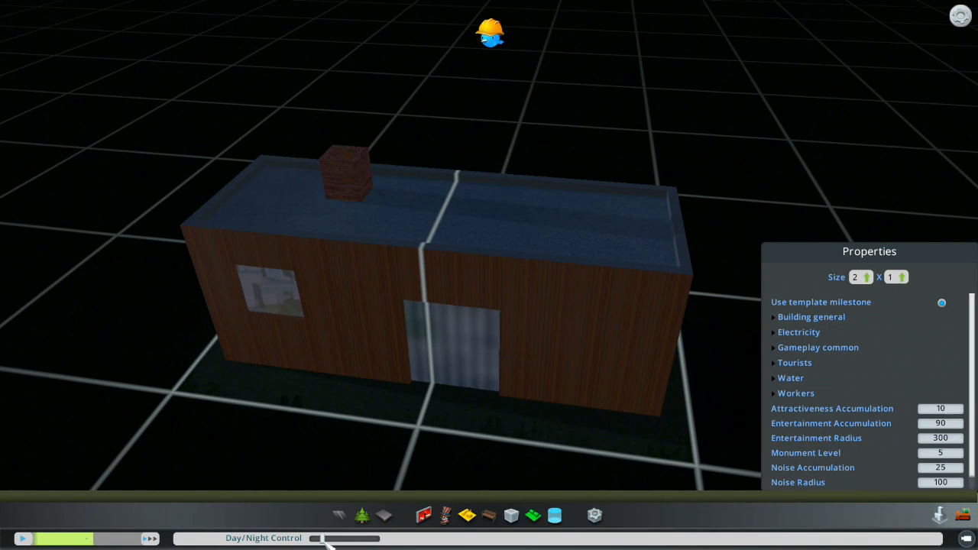
{"action": "left_click_drag", "start_coordinate": [326, 542], "coordinate": [322, 541]}
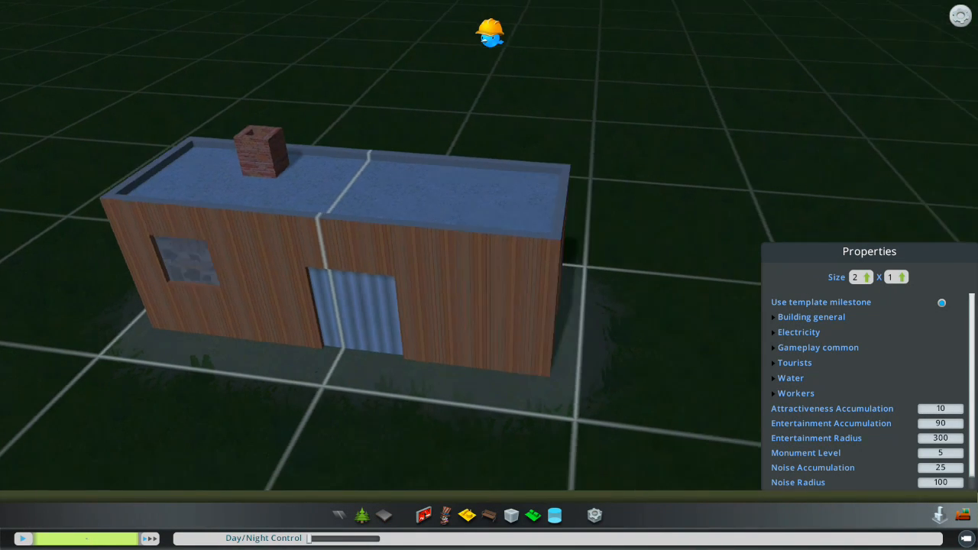
{"action": "left_click", "coordinate": [967, 539]}
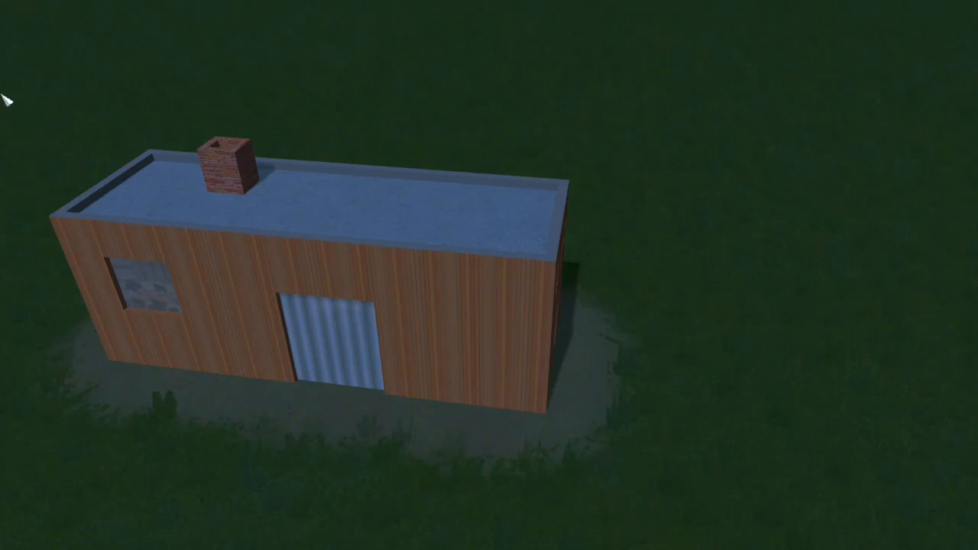
Examine the house's window illumination from the front, sides and back at night.
{"action": "middle_click_drag", "start_coordinate": [92, 273], "coordinate": [1, 246]}
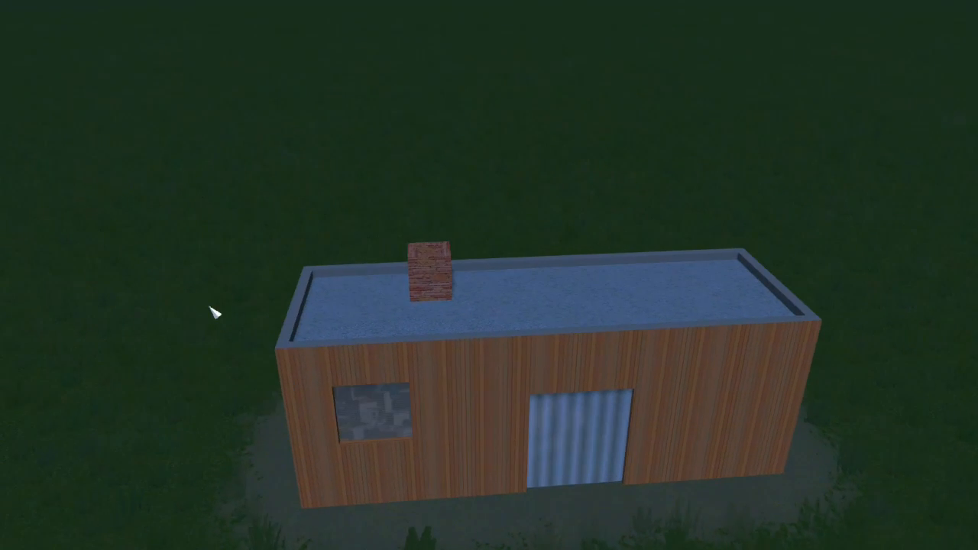
{"action": "scroll", "coordinate": [214, 304], "scroll_direction": "down", "scroll_amount": 3}
{"action": "middle_click_drag", "start_coordinate": [214, 304], "coordinate": [580, 299]}
{"action": "middle_click_drag", "start_coordinate": [524, 265], "coordinate": [498, 389]}
{"action": "scroll", "coordinate": [497, 389], "scroll_direction": "up", "scroll_amount": 3}
{"action": "middle_click_drag", "start_coordinate": [650, 360], "coordinate": [4, 393]}
{"action": "mouse_move", "coordinate": [3, 395]}
{"action": "middle_click_drag", "start_coordinate": [107, 351], "coordinate": [6, 371]}
{"action": "mouse_move", "coordinate": [6, 356]}
{"action": "middle_click_drag", "start_coordinate": [348, 313], "coordinate": [443, 264]}
{"action": "mouse_move", "coordinate": [4, 532]}
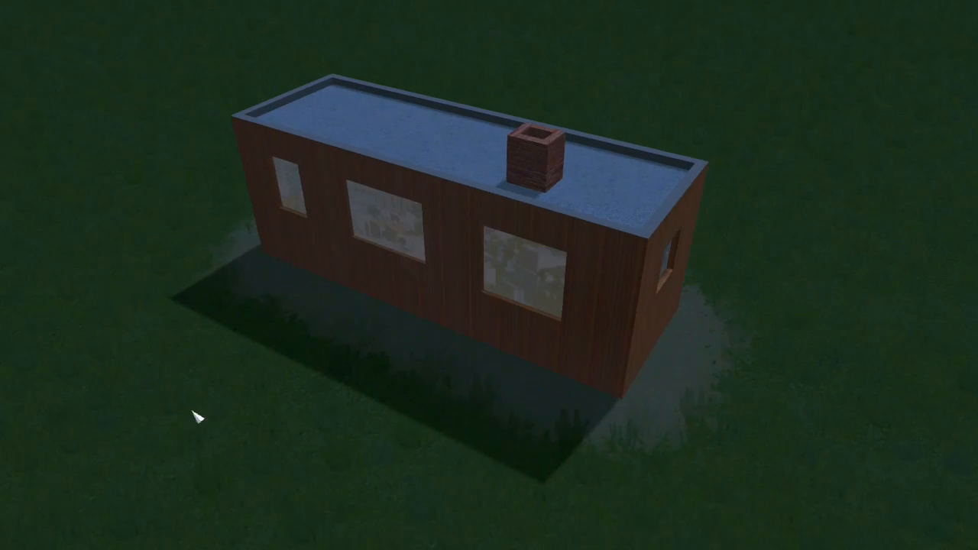
{"action": "scroll", "coordinate": [194, 412], "scroll_direction": "down", "scroll_amount": 5}
{"action": "middle_click_drag", "start_coordinate": [380, 426], "coordinate": [428, 337]}
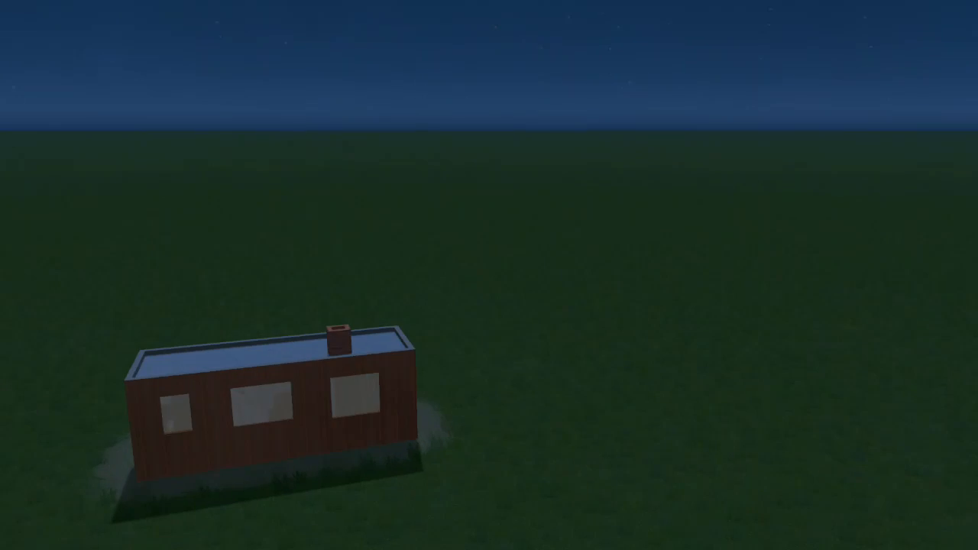
Examine the house's window lighting and roof from a greater distance at night, going around its end and long walls.
{"action": "scroll", "coordinate": [140, 487], "scroll_direction": "down", "scroll_amount": 3}
{"action": "middle_click_drag", "start_coordinate": [140, 487], "coordinate": [493, 309]}
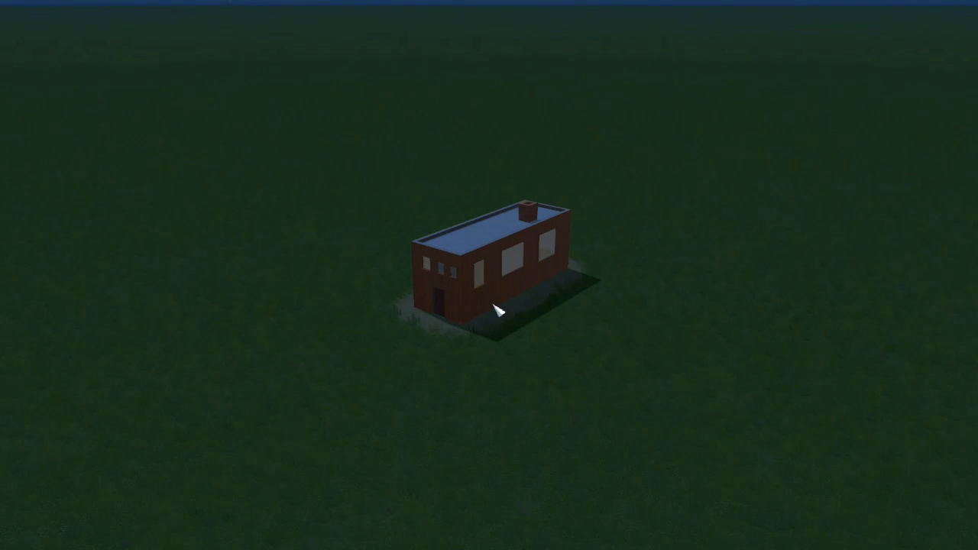
{"action": "middle_click_drag", "start_coordinate": [545, 271], "coordinate": [455, 285]}
{"action": "mouse_move", "coordinate": [3, 298]}
{"action": "middle_click_drag", "start_coordinate": [844, 348], "coordinate": [115, 237]}
{"action": "scroll", "coordinate": [491, 280], "scroll_direction": "down", "scroll_amount": 1}
{"action": "middle_click_drag", "start_coordinate": [836, 6], "coordinate": [693, 348]}
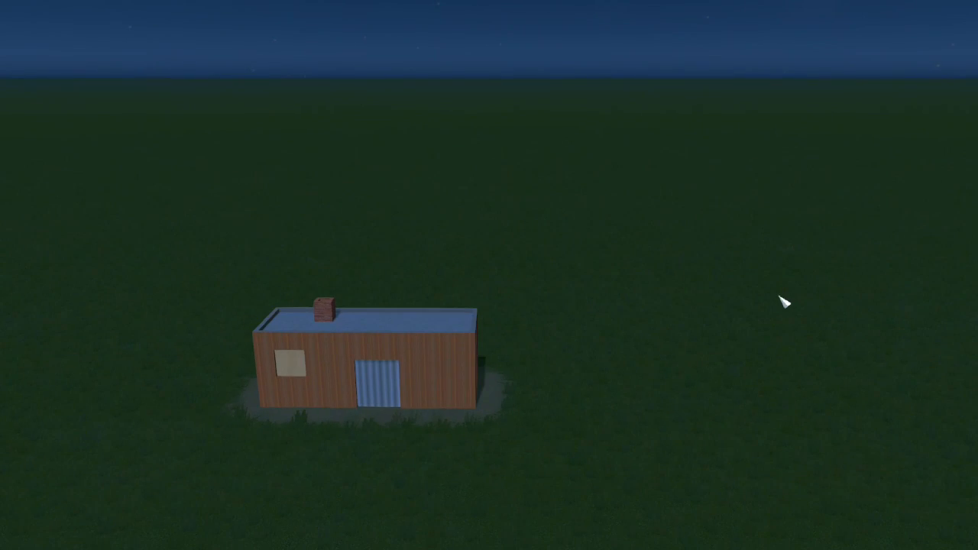
Leave the free camera view, set the day/night control to daytime, and frame the house's front wall.
{"action": "key", "text": "Escape"}
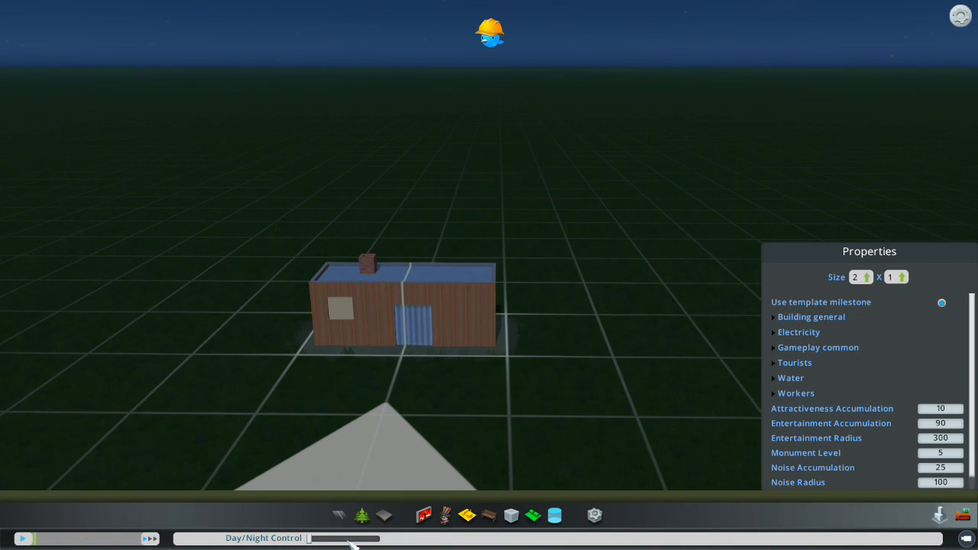
{"action": "left_click", "coordinate": [347, 539]}
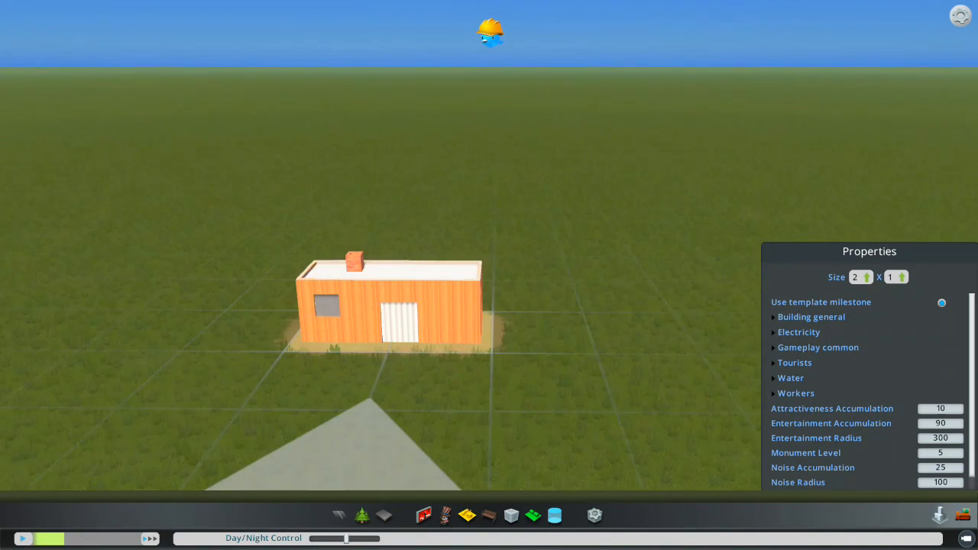
{"action": "middle_click_drag", "start_coordinate": [623, 275], "coordinate": [480, 290]}
{"action": "key", "text": "d"}
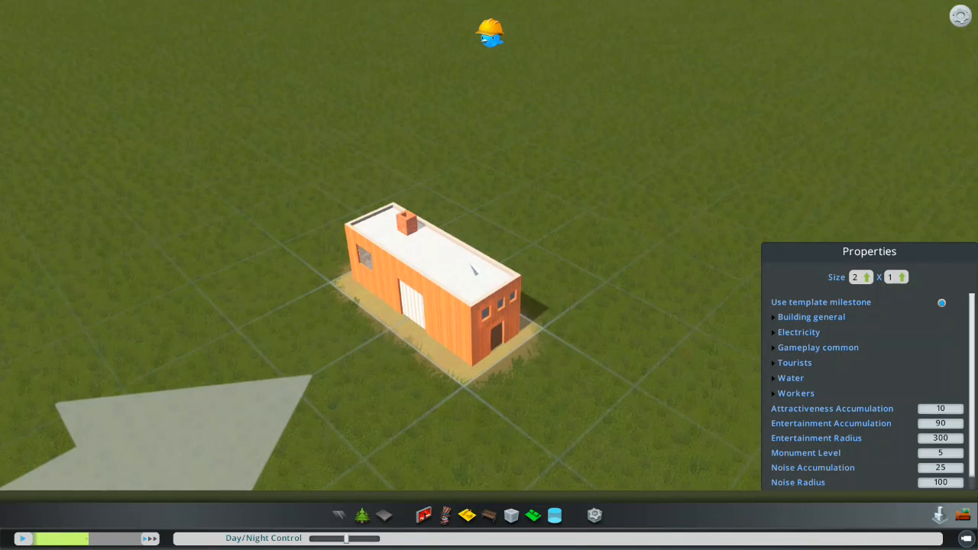
{"action": "scroll", "coordinate": [456, 374], "scroll_direction": "up", "scroll_amount": 3}
{"action": "middle_click_drag", "start_coordinate": [457, 374], "coordinate": [626, 344]}
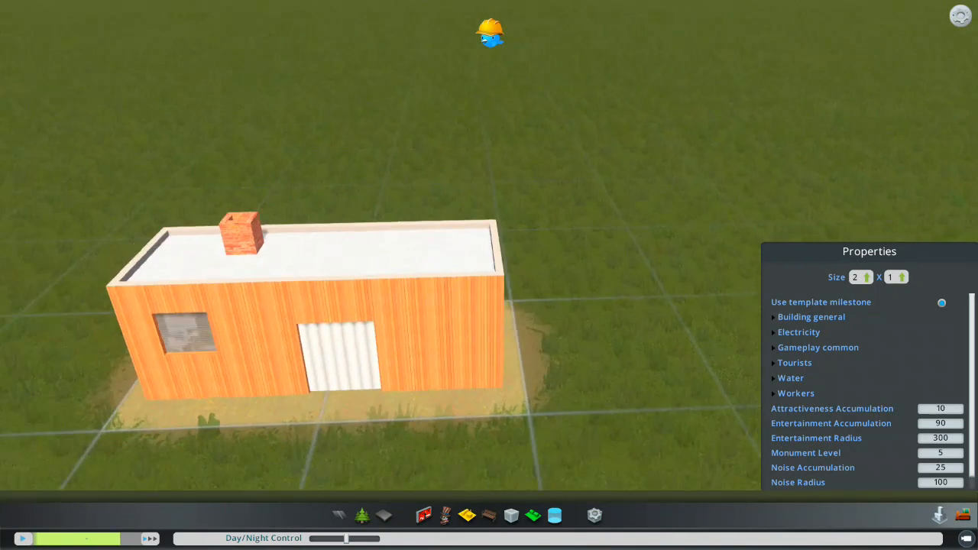
{"action": "key", "text": "a"}
{"action": "key", "text": "s"}
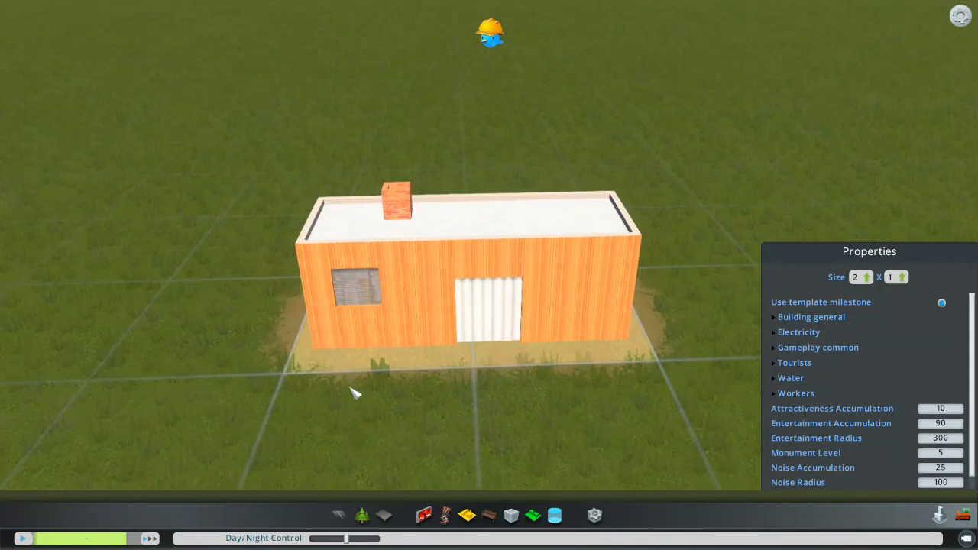
Place a wooden park bench at the front corner of the house farthest from the window.
{"action": "left_click", "coordinate": [487, 517]}
{"action": "left_click", "coordinate": [388, 441]}
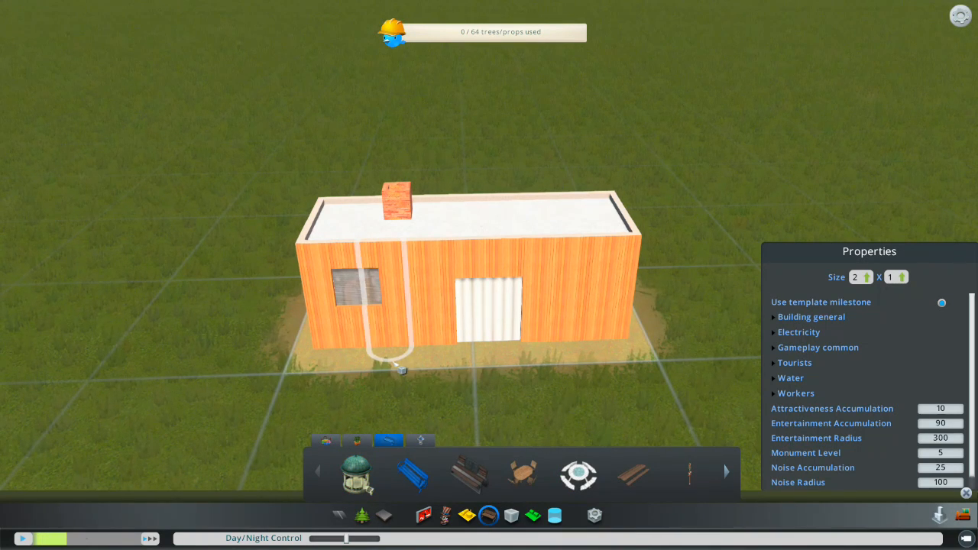
{"action": "key", "text": "d"}
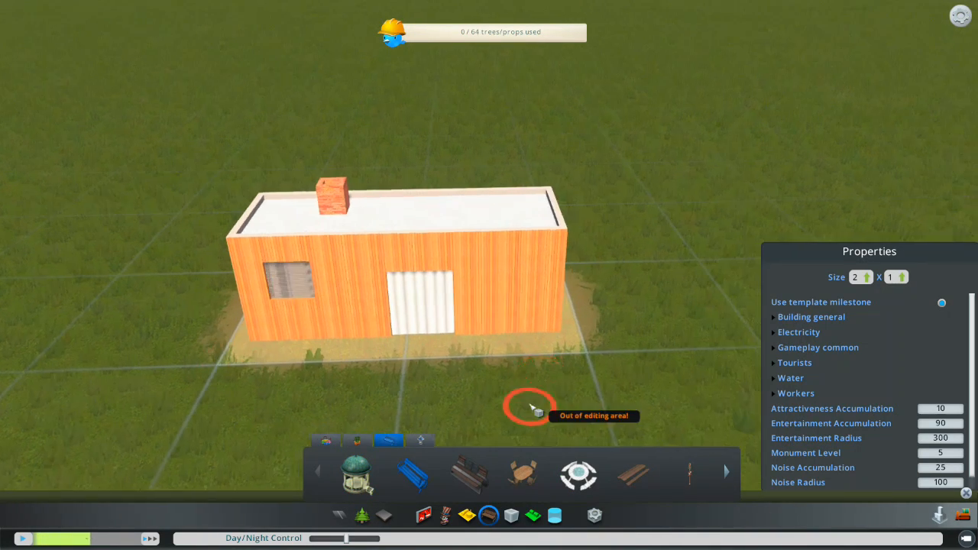
{"action": "scroll", "coordinate": [530, 406], "scroll_direction": "up", "scroll_amount": 2}
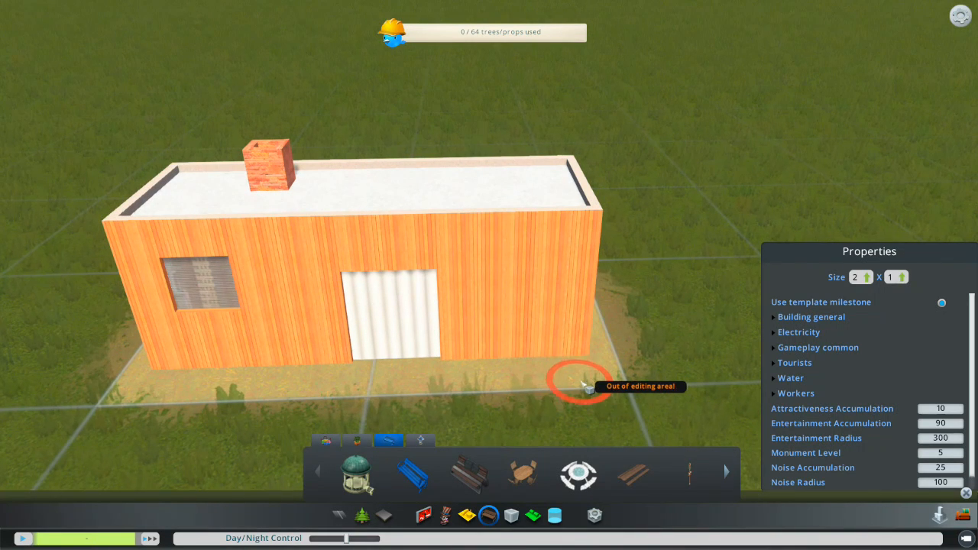
{"action": "left_click", "coordinate": [597, 380]}
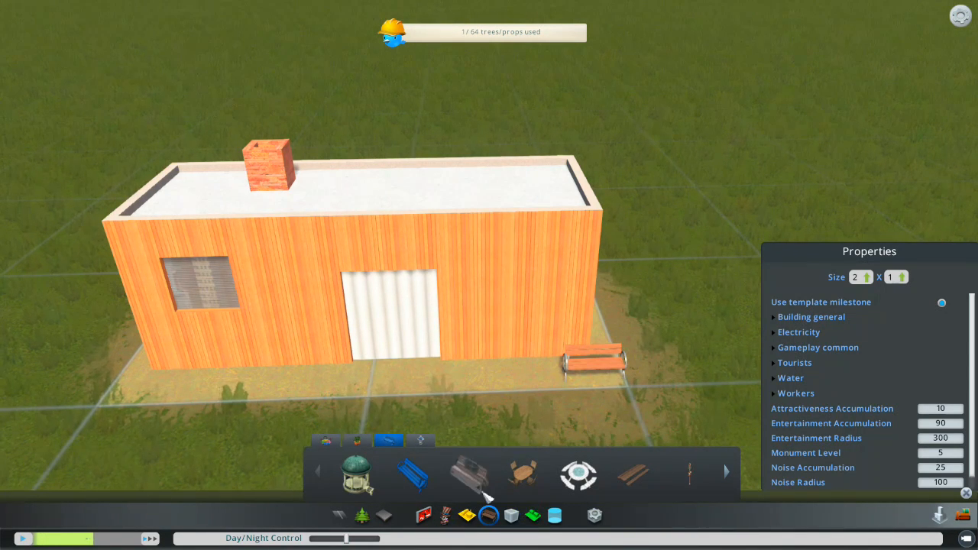
Plant a small green bush against the front wall, between the window and the corrugated door.
{"action": "left_click", "coordinate": [365, 516]}
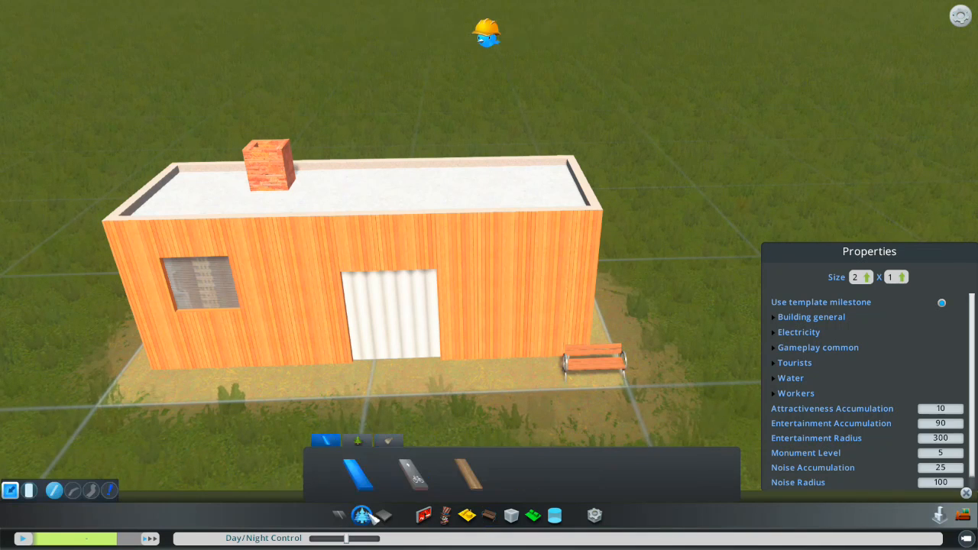
{"action": "left_click", "coordinate": [361, 442]}
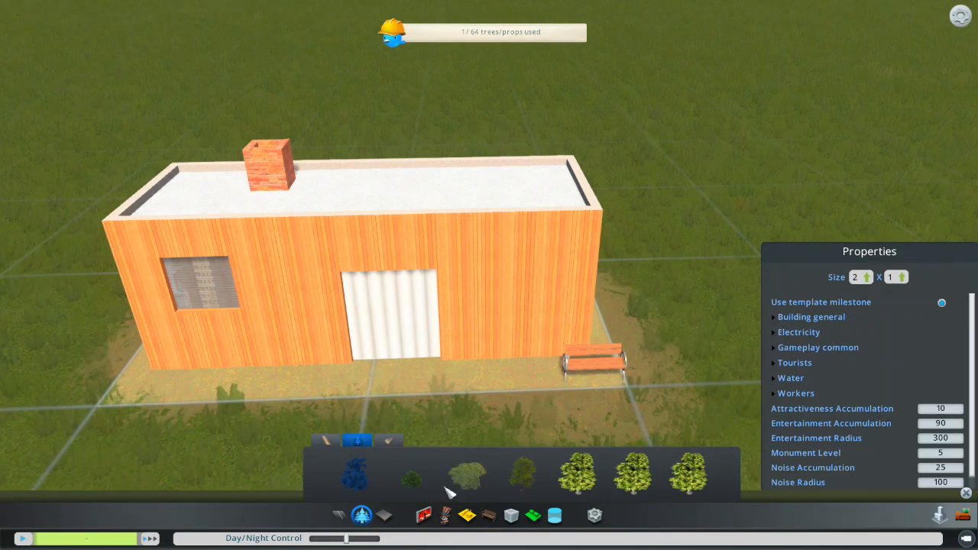
{"action": "left_click", "coordinate": [250, 367]}
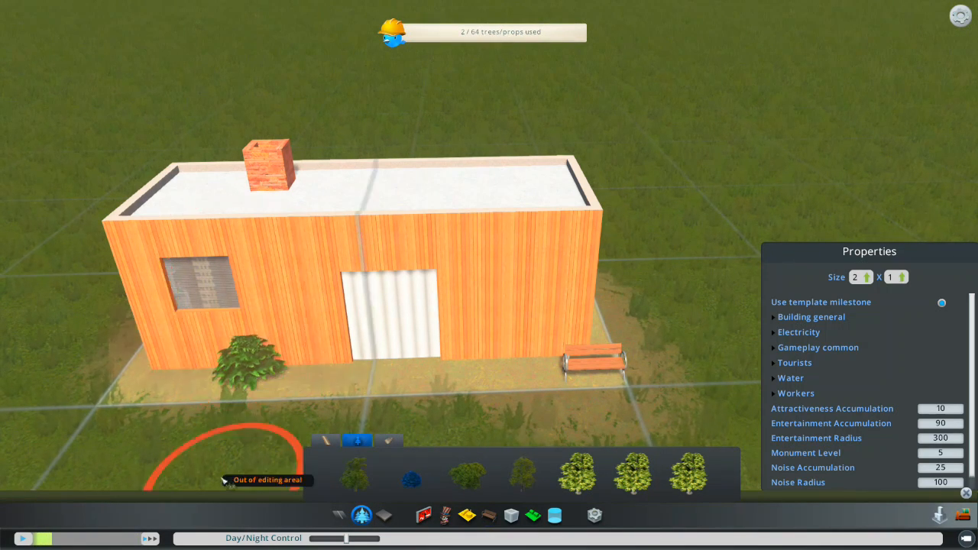
Place a square skylight prop on the flat roof, on the half away from the chimney.
{"action": "middle_click_drag", "start_coordinate": [334, 395], "coordinate": [4, 510]}
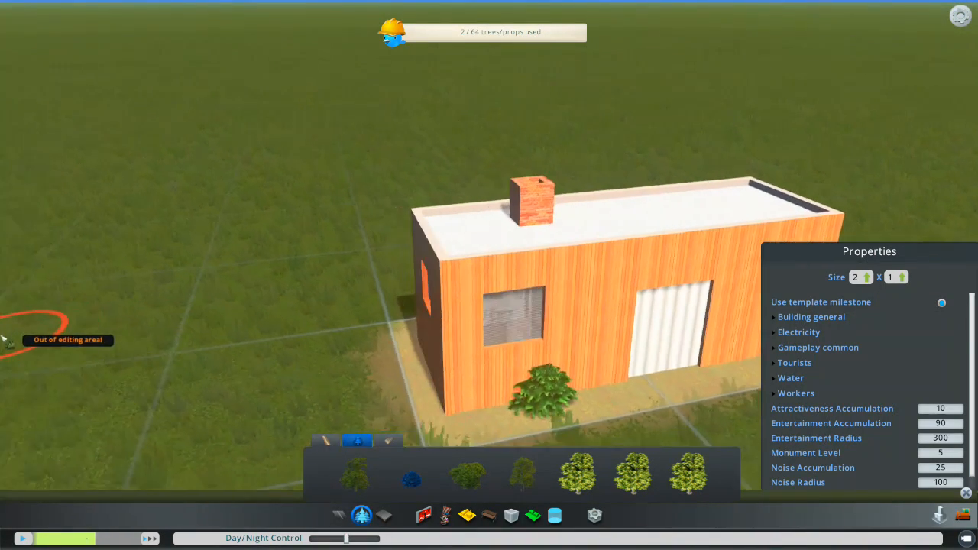
{"action": "middle_click_drag", "start_coordinate": [227, 332], "coordinate": [516, 314]}
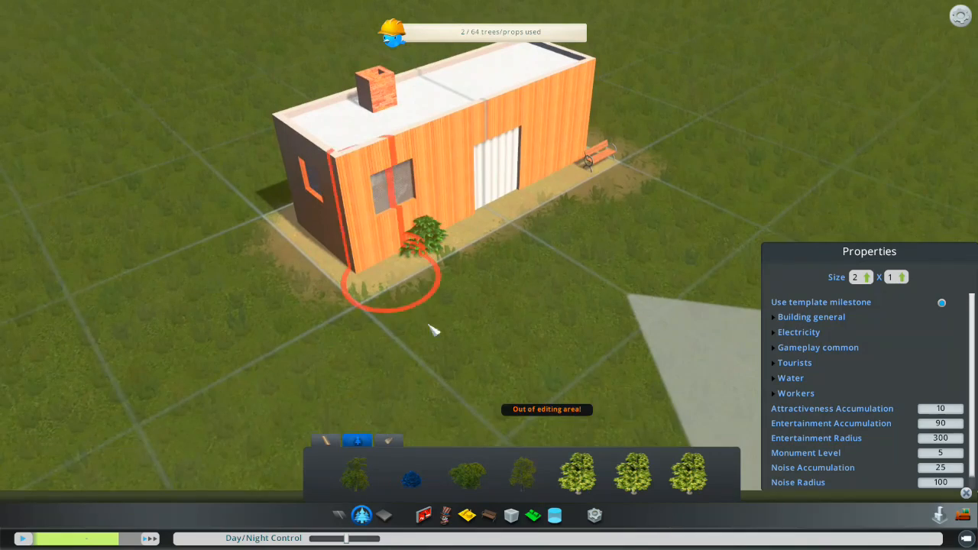
{"action": "middle_click_drag", "start_coordinate": [246, 143], "coordinate": [581, 153]}
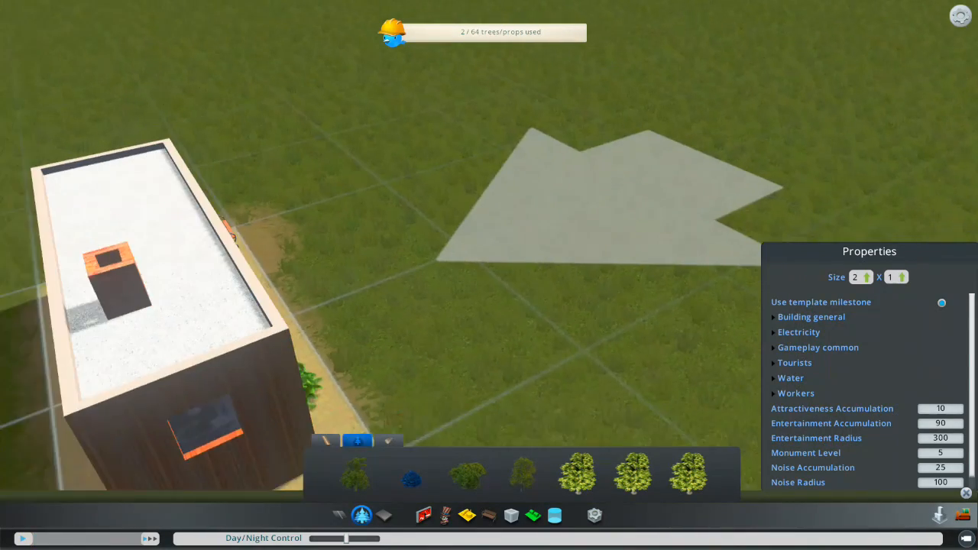
{"action": "middle_click_drag", "start_coordinate": [375, 312], "coordinate": [537, 316]}
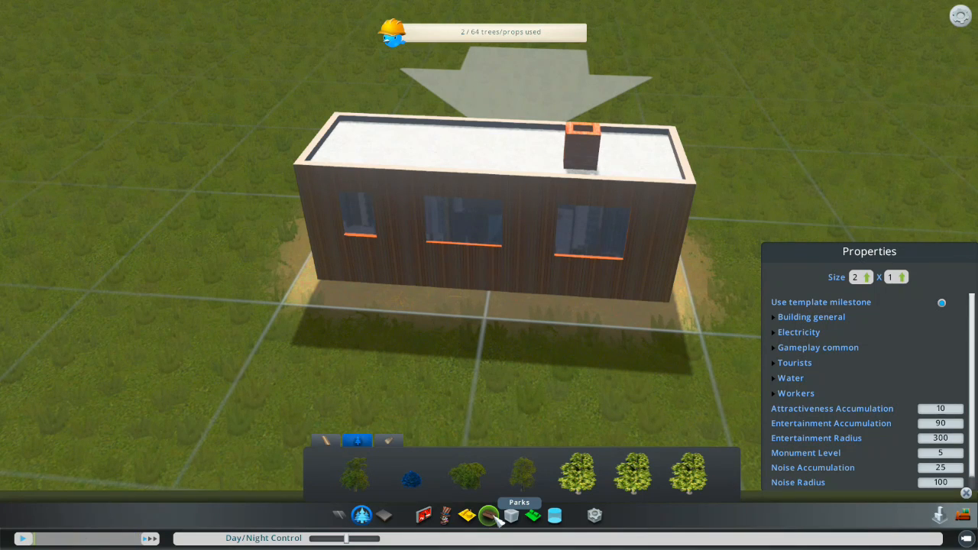
{"action": "left_click", "coordinate": [493, 517]}
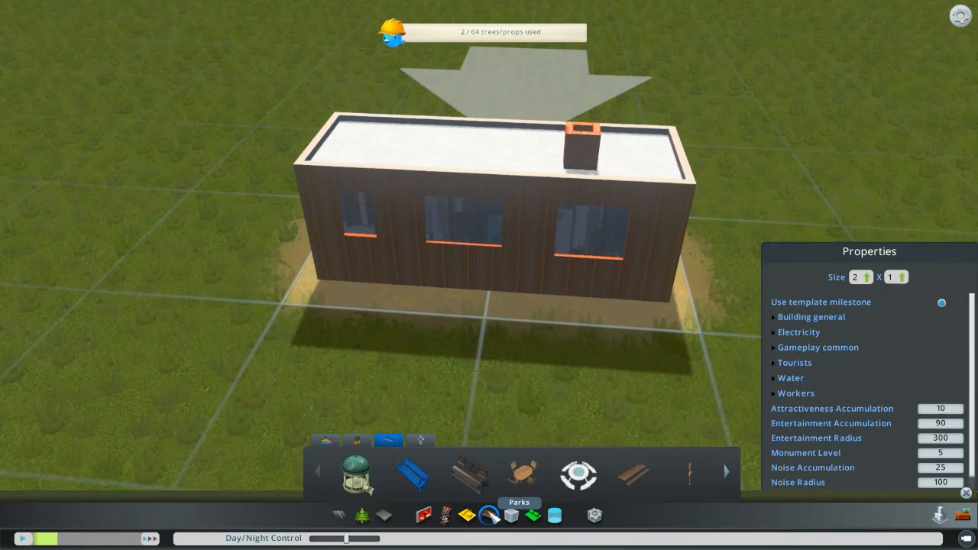
{"action": "left_click", "coordinate": [538, 518]}
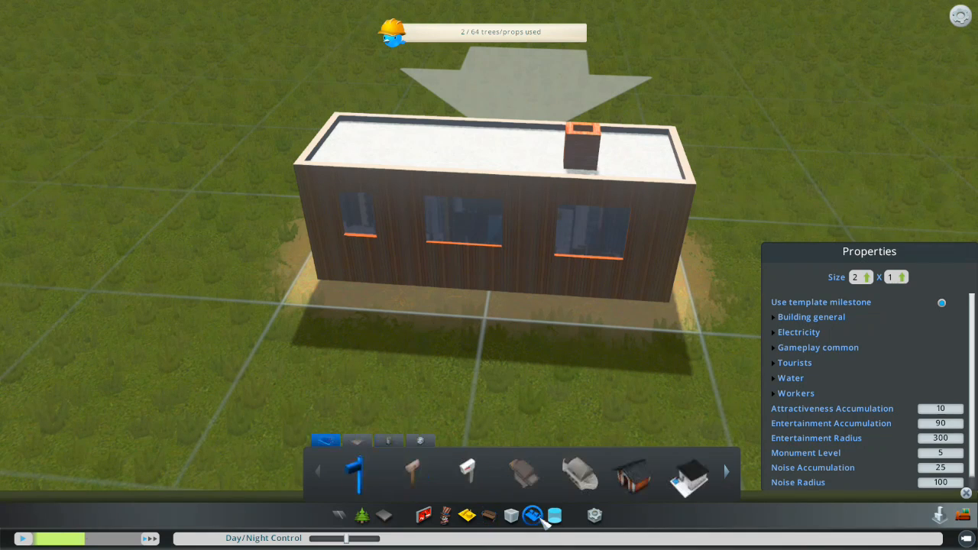
{"action": "left_click", "coordinate": [397, 442]}
{"action": "middle_click_drag", "start_coordinate": [539, 340], "coordinate": [569, 191]}
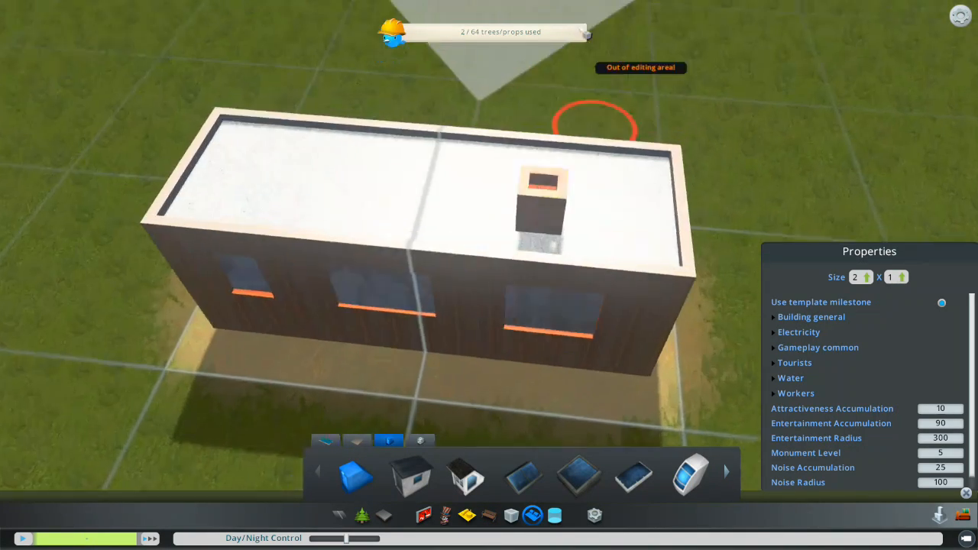
{"action": "left_click", "coordinate": [578, 475]}
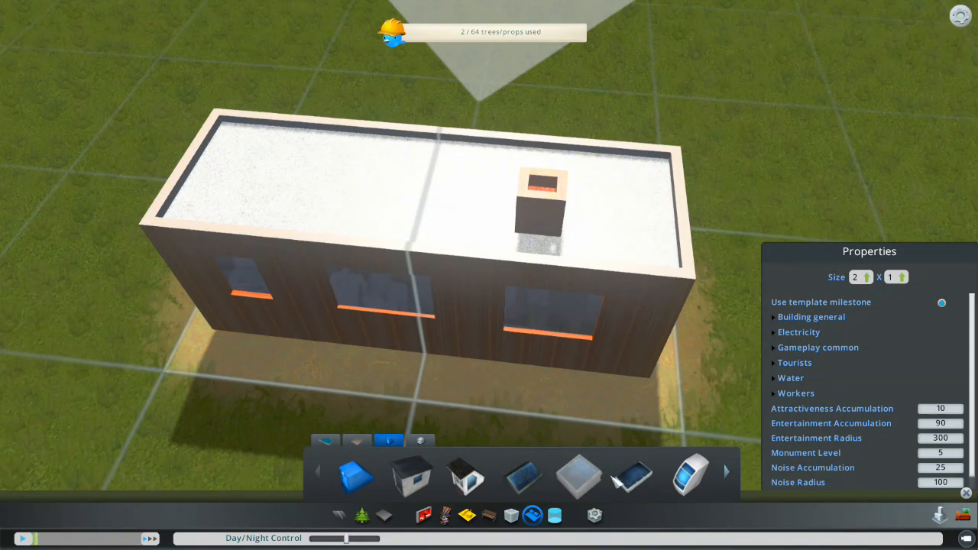
{"action": "left_click", "coordinate": [383, 182]}
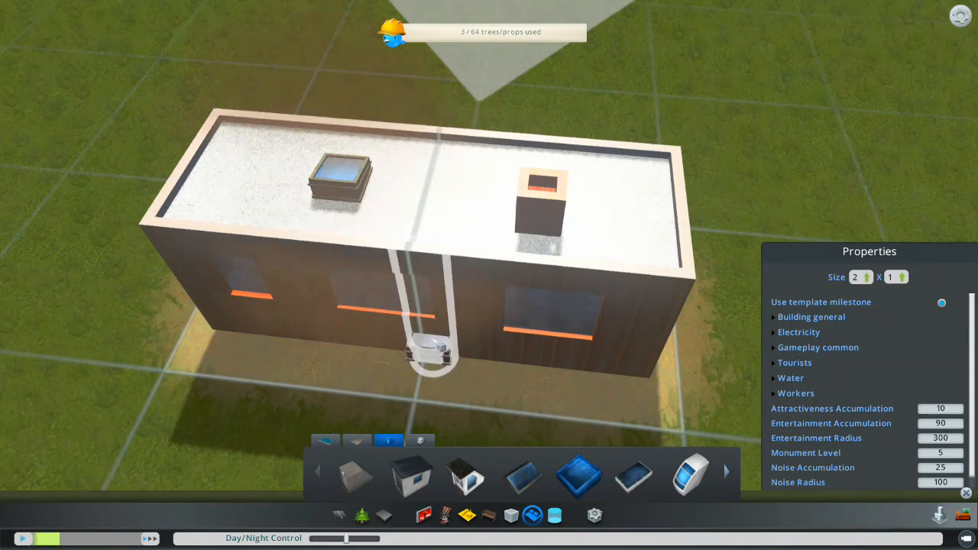
Inspect the skylight, bush and bench from around the house and close the prop selection.
{"action": "middle_click_drag", "start_coordinate": [425, 349], "coordinate": [428, 230]}
{"action": "key", "text": "d"}
{"action": "key", "text": "s"}
{"action": "key", "text": "d"}
{"action": "key", "text": "s"}
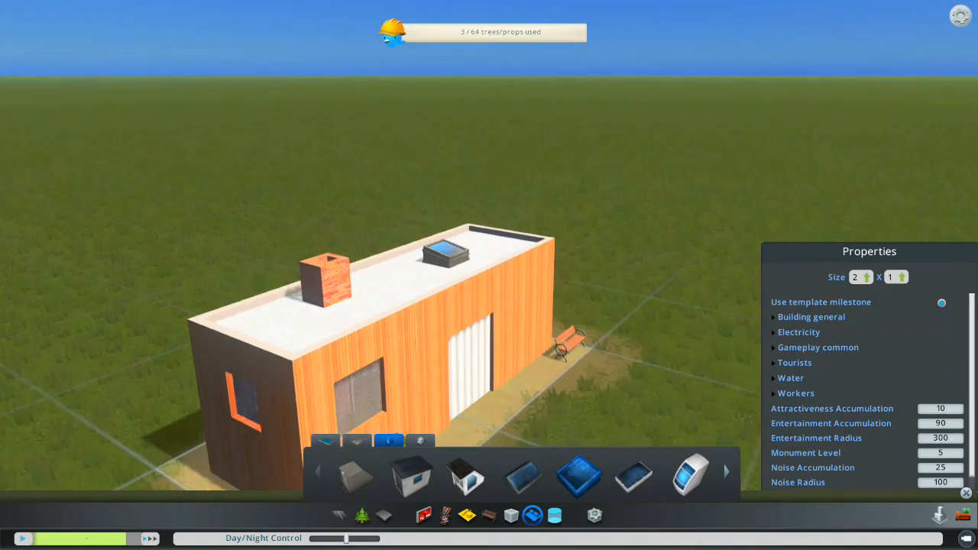
{"action": "key", "text": "d"}
{"action": "middle_click_drag", "start_coordinate": [452, 218], "coordinate": [306, 336]}
{"action": "key", "text": "d"}
{"action": "key", "text": "d"}
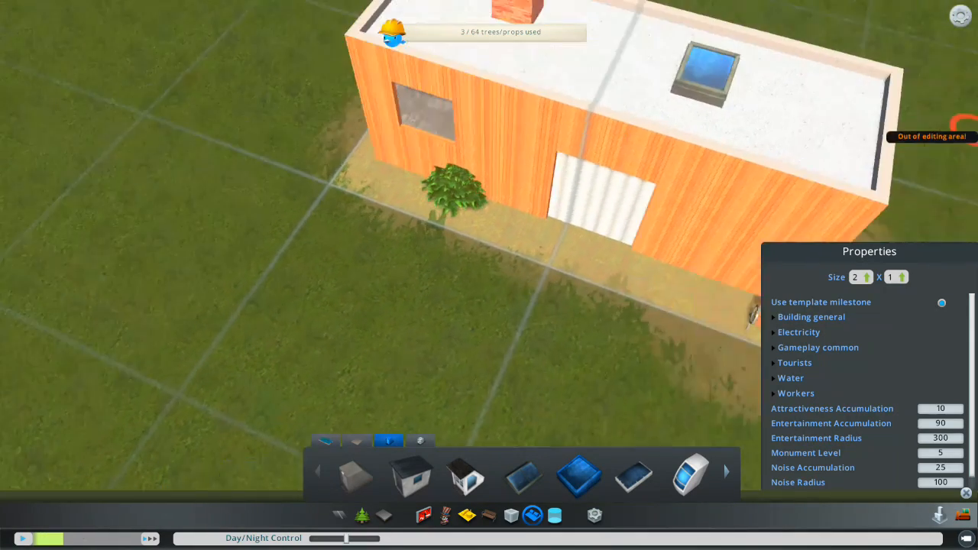
{"action": "middle_click_drag", "start_coordinate": [564, 256], "coordinate": [557, 366]}
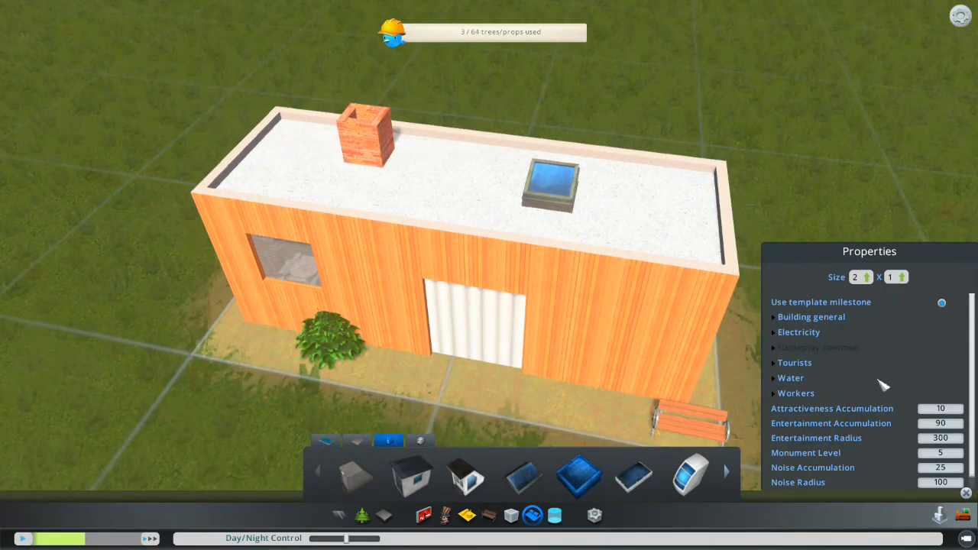
{"action": "left_click", "coordinate": [967, 494]}
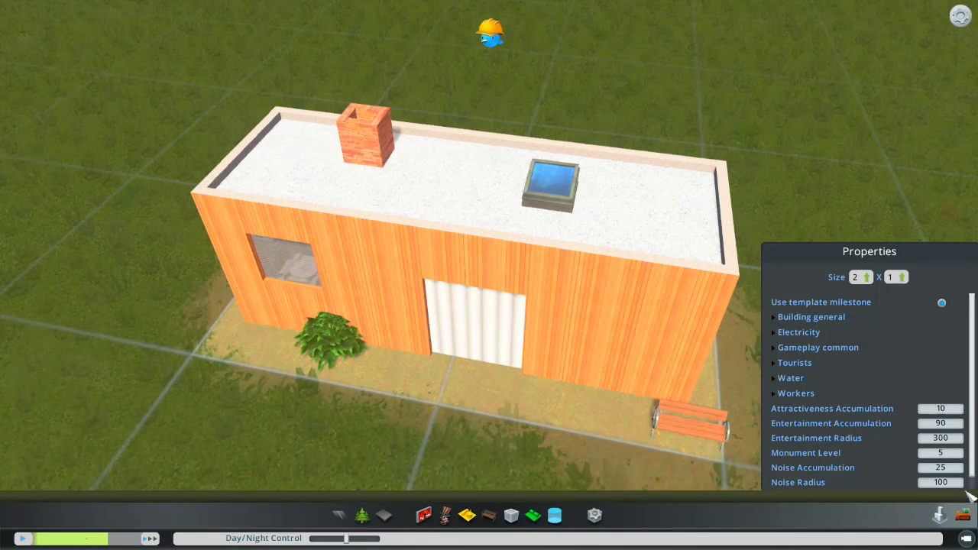
Review the building's general properties and set its electricity consumption to 10.
{"action": "left_click", "coordinate": [780, 318]}
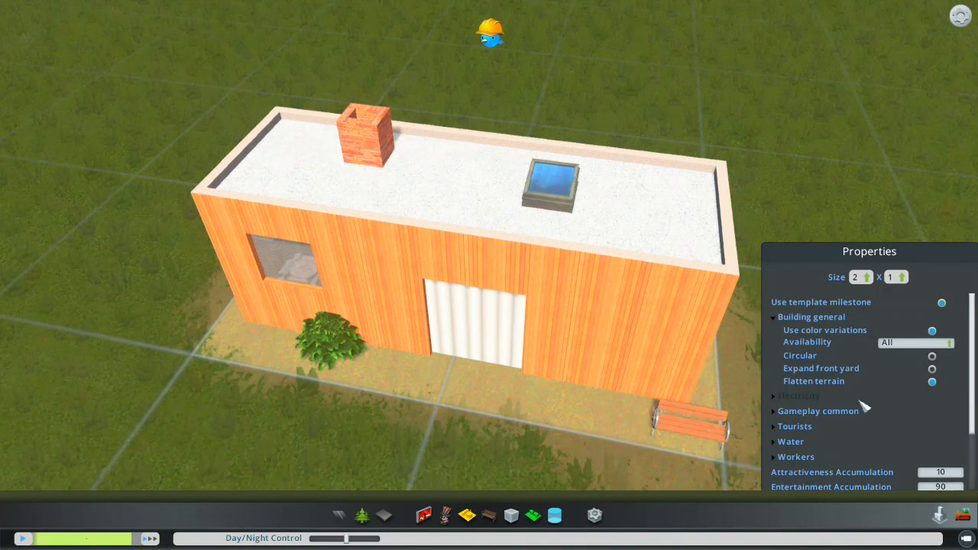
{"action": "mouse_move", "coordinate": [972, 380]}
{"action": "left_mouse_down"}
{"action": "mouse_move", "coordinate": [973, 408]}
{"action": "mouse_move", "coordinate": [975, 388]}
{"action": "left_mouse_up"}
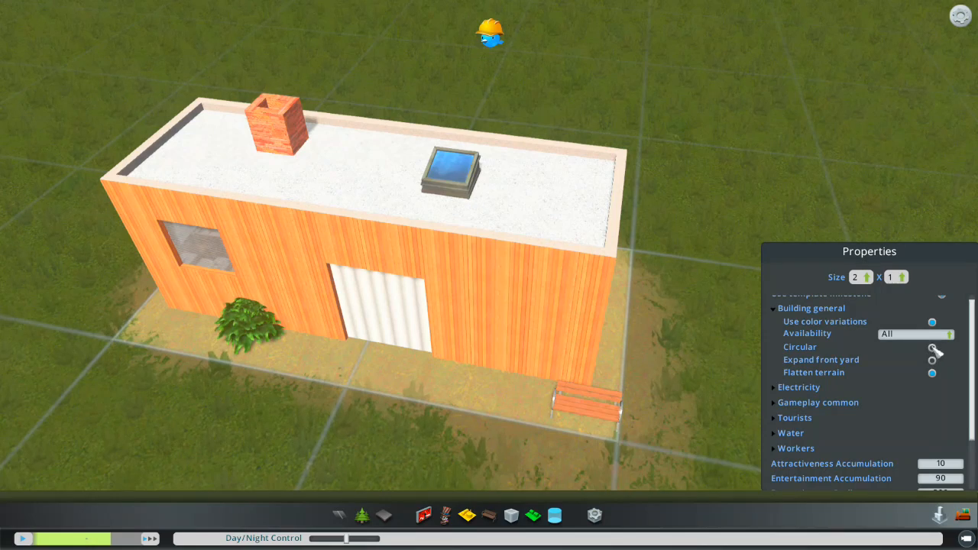
{"action": "left_click", "coordinate": [779, 388]}
{"action": "left_click_drag", "start_coordinate": [972, 386], "coordinate": [973, 407]}
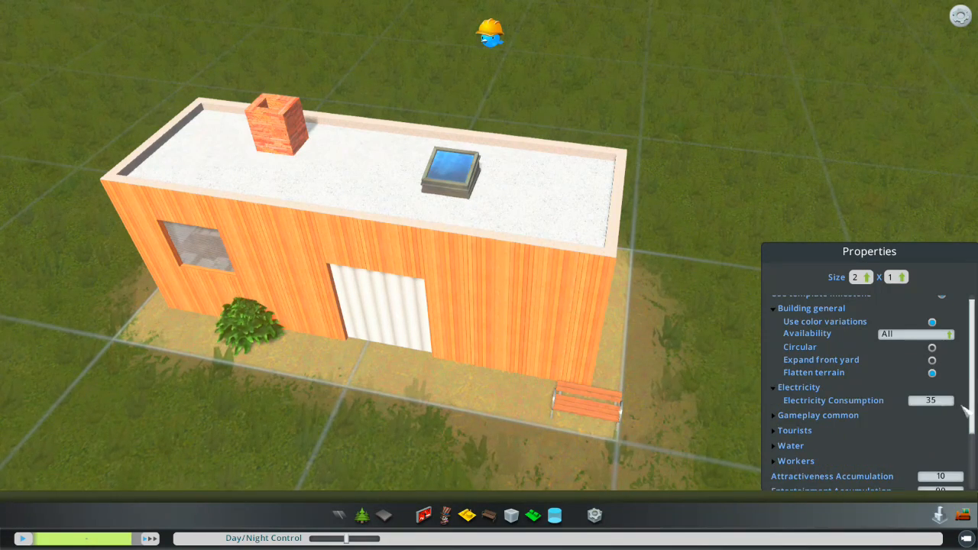
{"action": "key", "text": "a"}
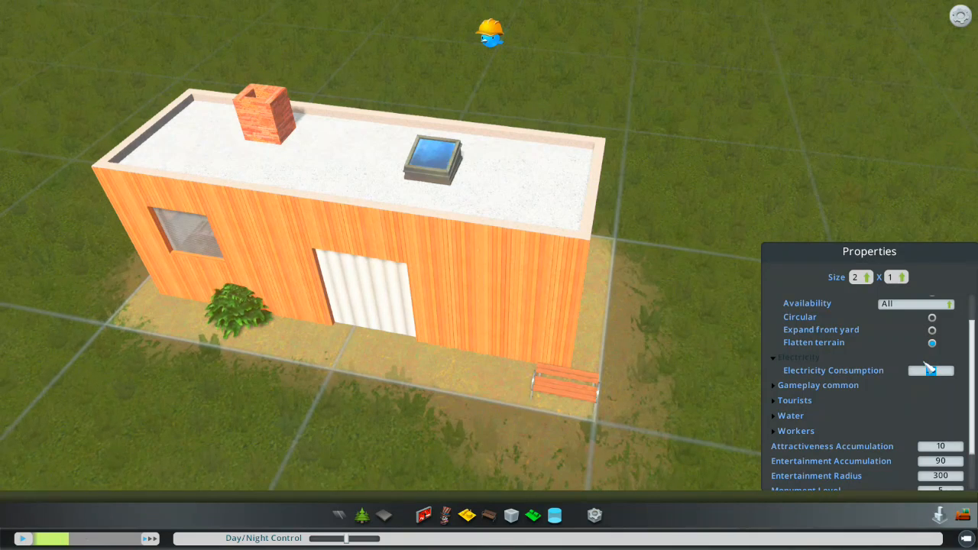
{"action": "scroll", "coordinate": [923, 405], "scroll_direction": "up", "scroll_amount": 1}
{"action": "left_click", "coordinate": [926, 386]}
{"action": "type", "text": "0"}
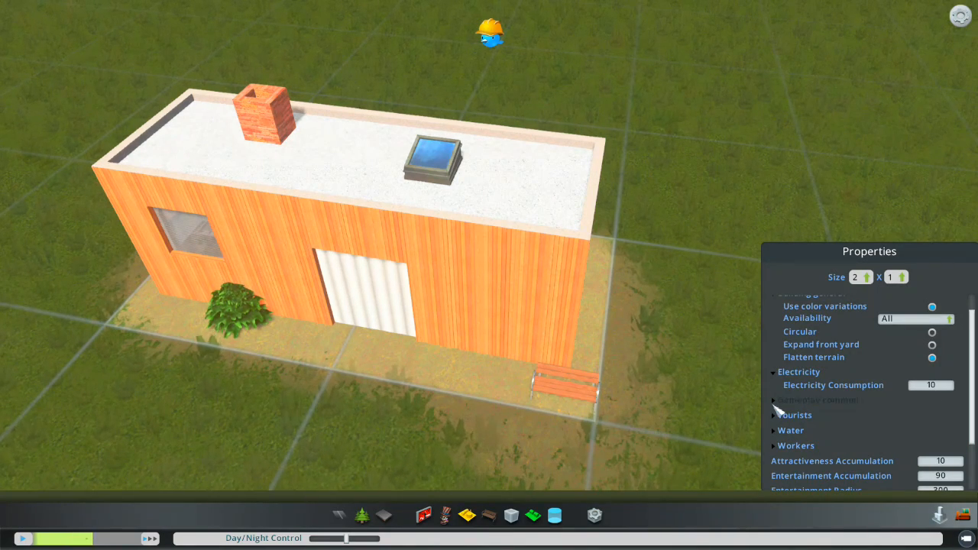
Set the construction cost to 5000 and the maintenance cost to 200 in the common gameplay properties.
{"action": "left_click", "coordinate": [775, 402]}
{"action": "scroll", "coordinate": [975, 399], "scroll_direction": "down", "scroll_amount": 2}
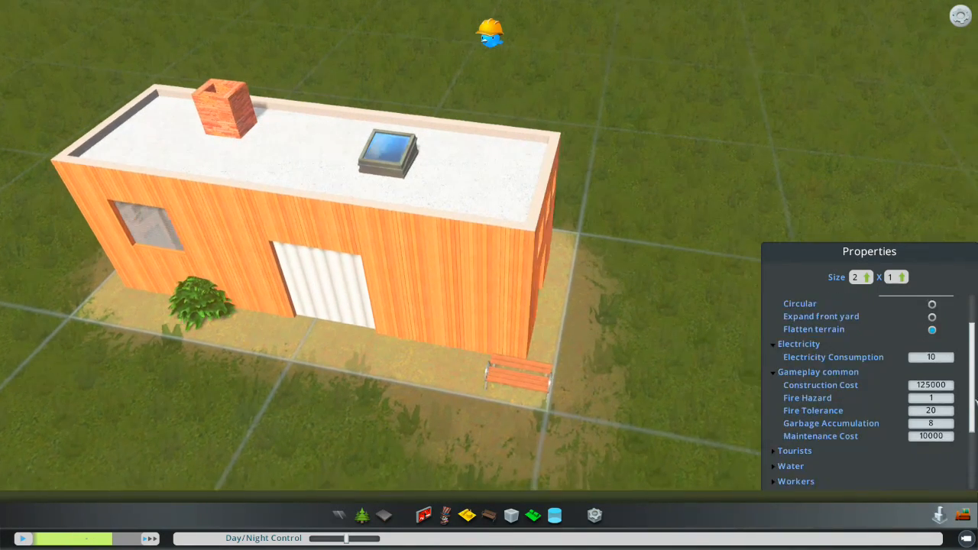
{"action": "scroll", "coordinate": [975, 399], "scroll_direction": "down", "scroll_amount": 1}
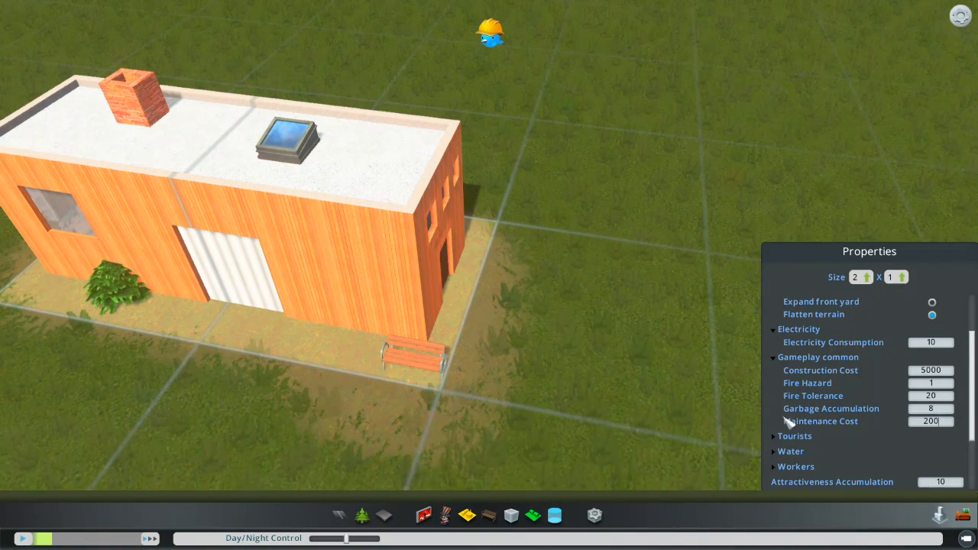
{"action": "left_click_drag", "start_coordinate": [968, 413], "coordinate": [961, 461]}
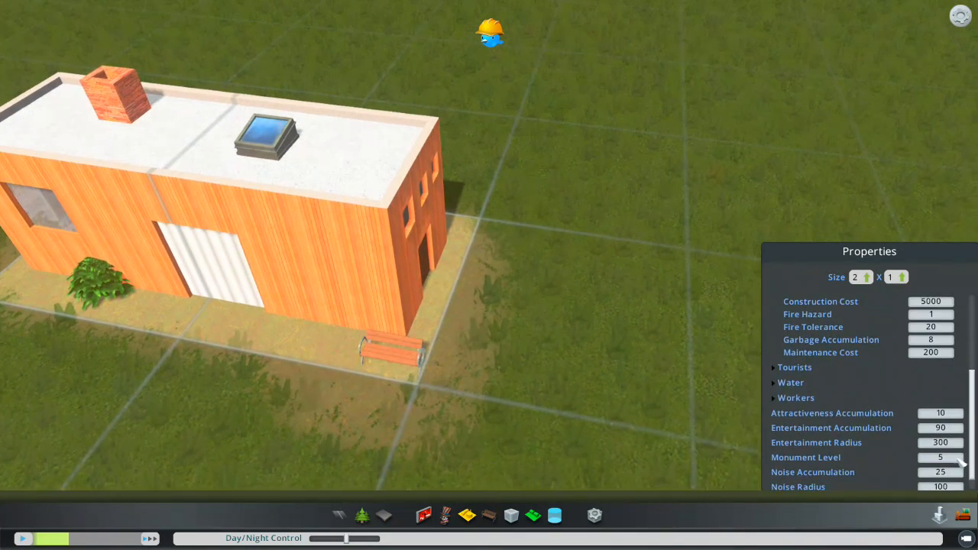
Review the building's tourist, water and worker properties and its attractiveness, entertainment, monument and noise values.
{"action": "left_click", "coordinate": [776, 368]}
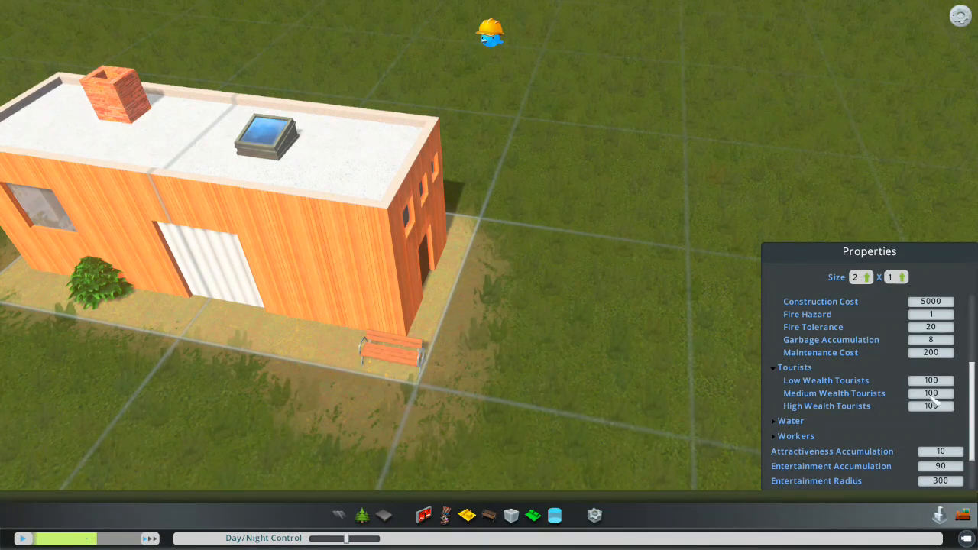
{"action": "mouse_move", "coordinate": [2, 231]}
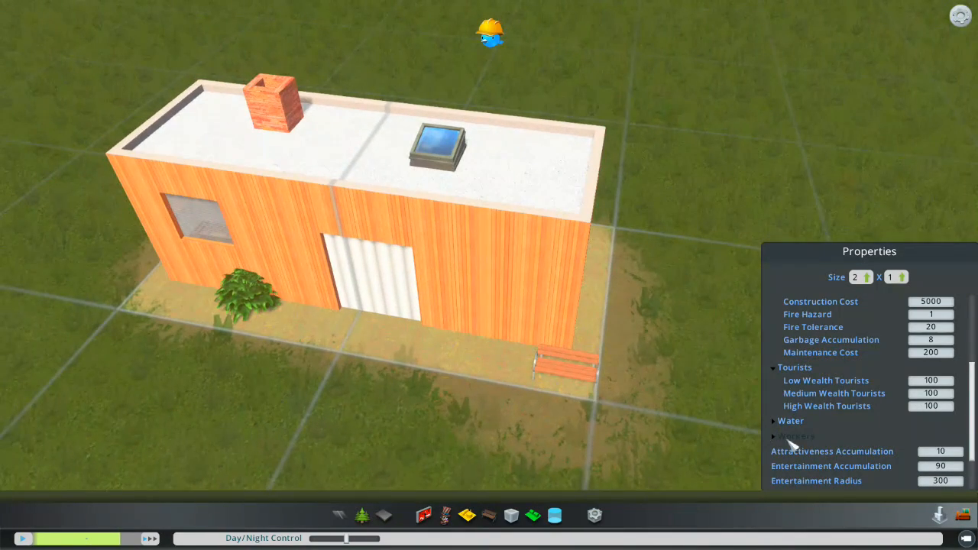
{"action": "left_click_drag", "start_coordinate": [973, 389], "coordinate": [975, 407]}
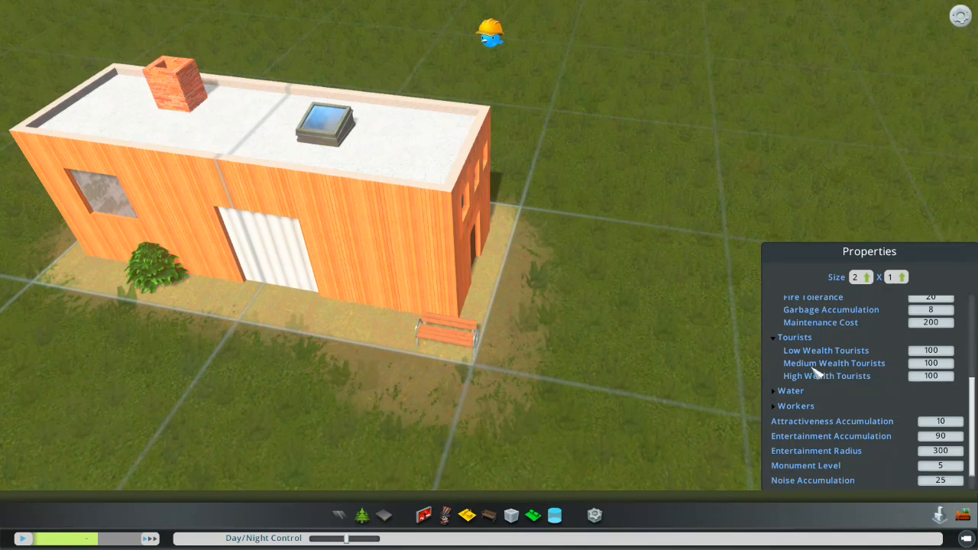
{"action": "left_click", "coordinate": [774, 392]}
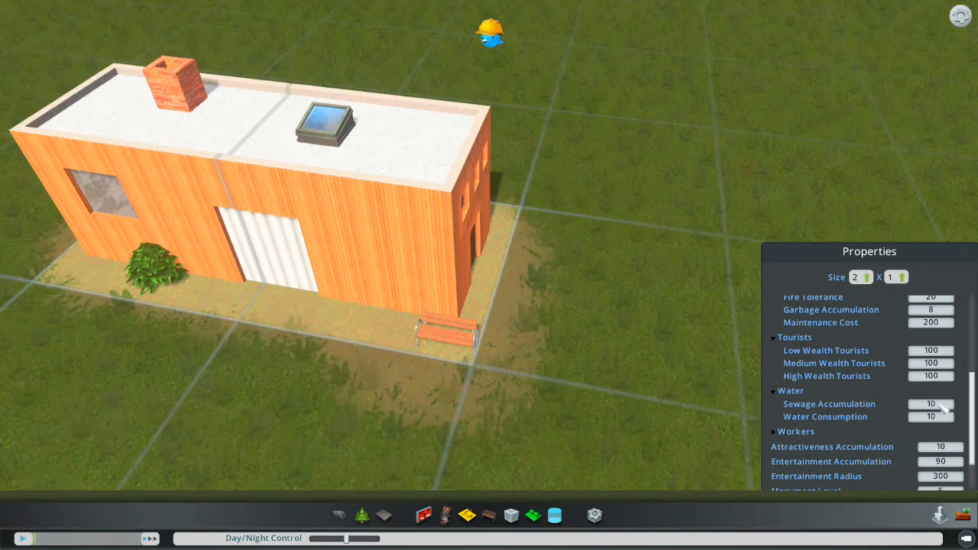
{"action": "left_click", "coordinate": [774, 433]}
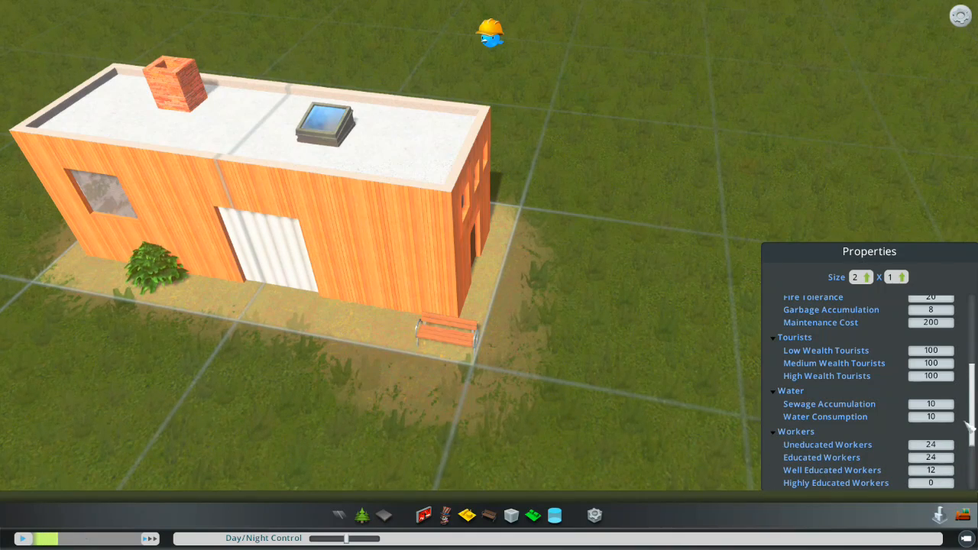
{"action": "left_click_drag", "start_coordinate": [972, 419], "coordinate": [973, 462]}
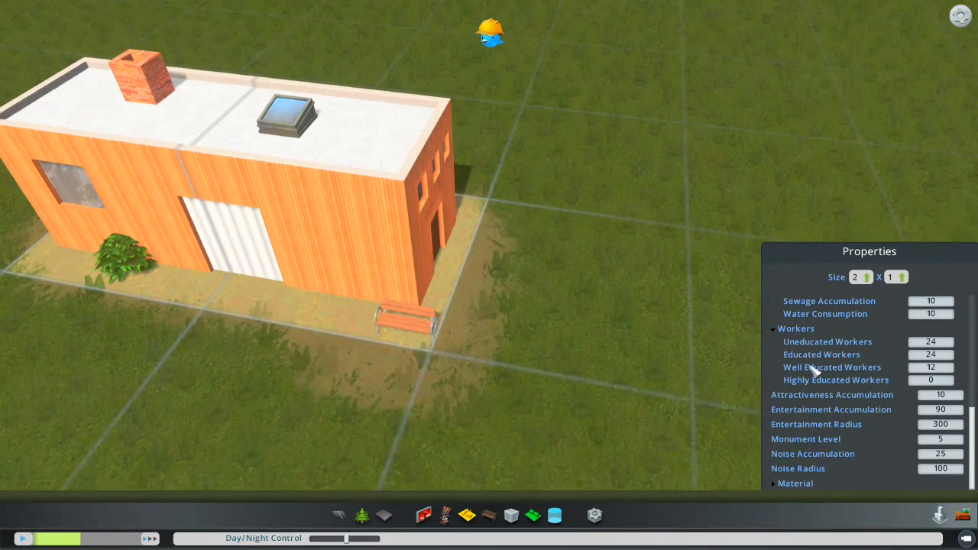
{"action": "key", "text": "a"}
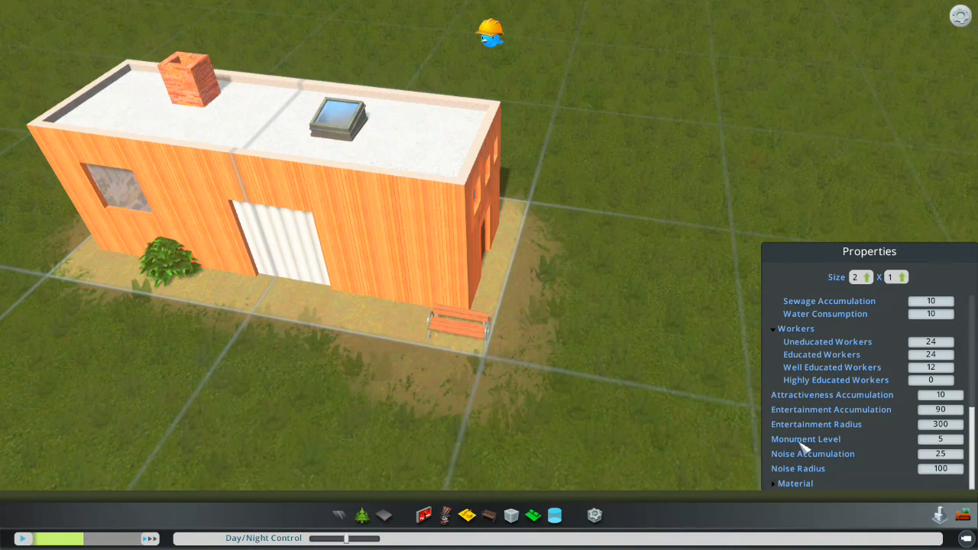
Try out the snapshot, thumbnail and infoshot capture modes with the house in view, and close the capture tools.
{"action": "middle_click_drag", "start_coordinate": [489, 360], "coordinate": [516, 413]}
{"action": "scroll", "coordinate": [489, 282], "scroll_direction": "down", "scroll_amount": 2}
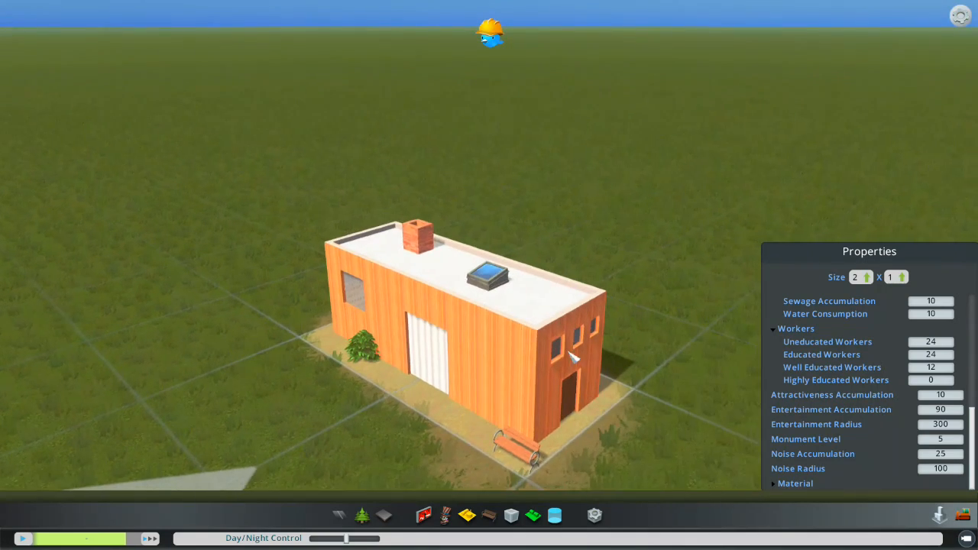
{"action": "left_click", "coordinate": [594, 515]}
{"action": "scroll", "coordinate": [528, 236], "scroll_direction": "up", "scroll_amount": 2}
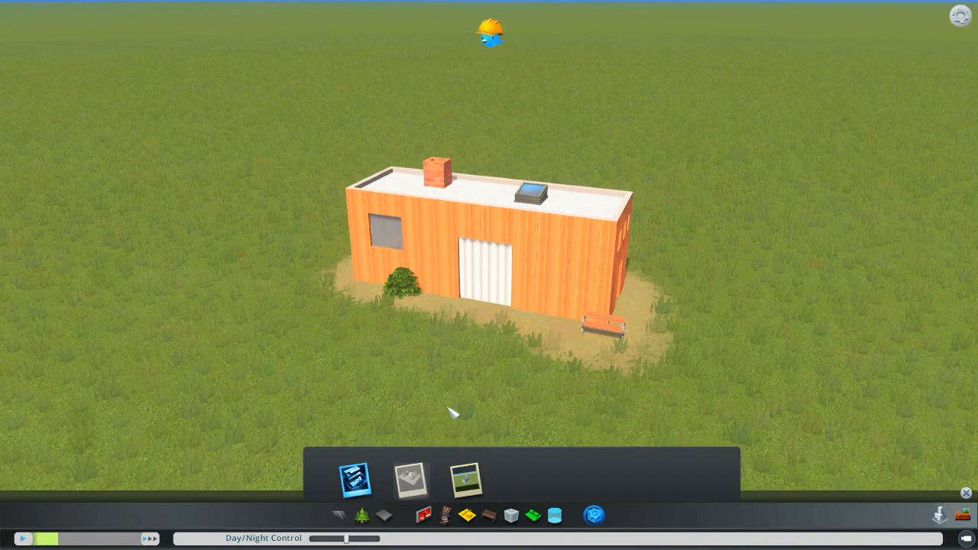
{"action": "left_click", "coordinate": [410, 480]}
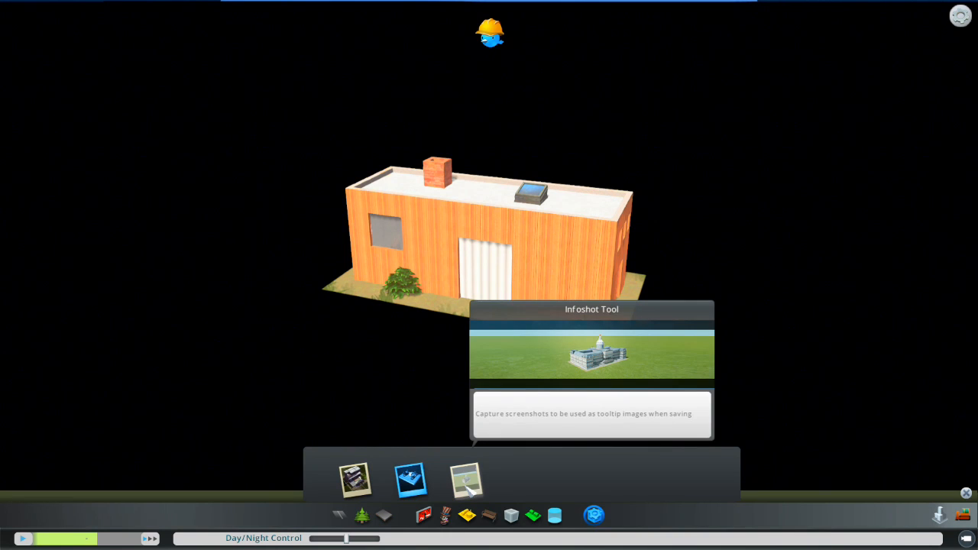
{"action": "left_click", "coordinate": [467, 483]}
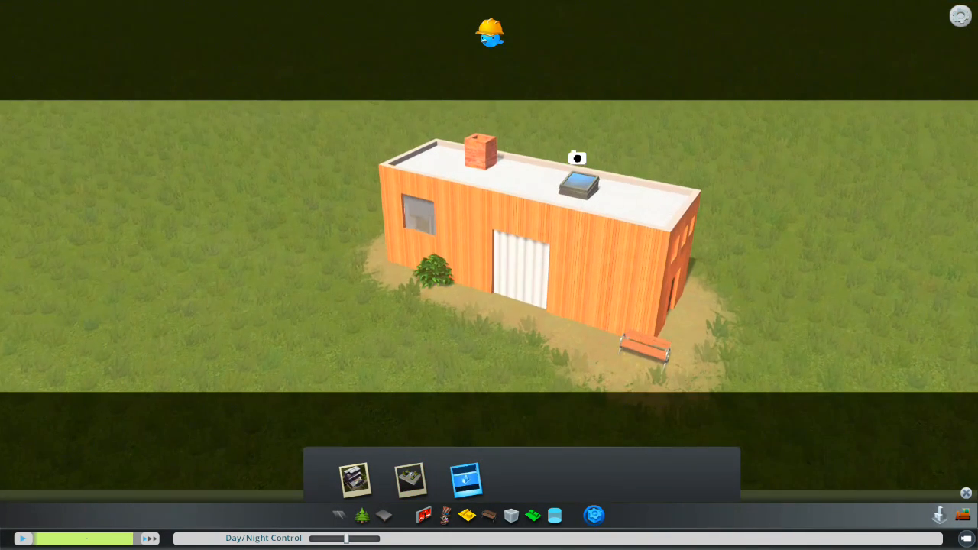
{"action": "scroll", "coordinate": [591, 219], "scroll_direction": "up", "scroll_amount": 1}
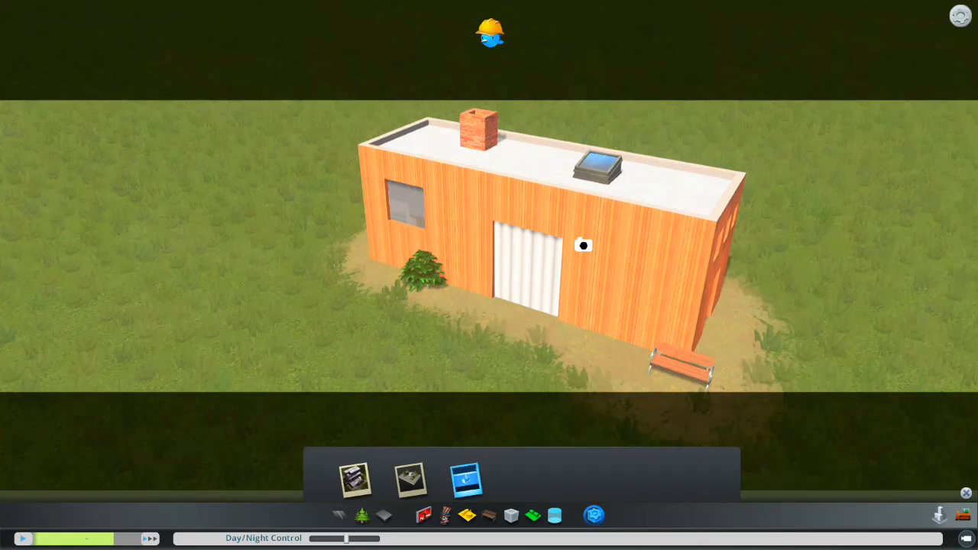
{"action": "left_click", "coordinate": [967, 495]}
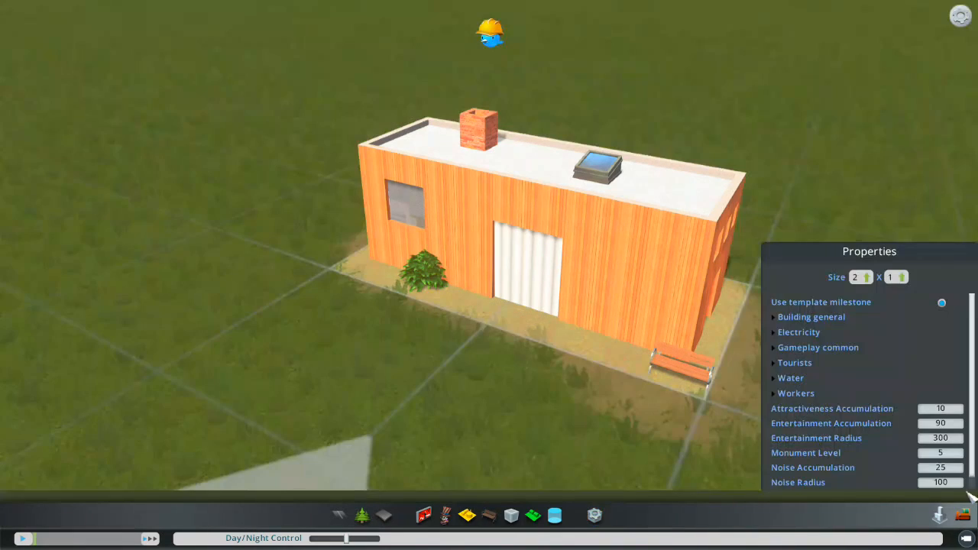
Start saving the asset with the file name House, using the house pictures as tooltip image and thumbnail icon.
{"action": "key", "text": "Escape"}
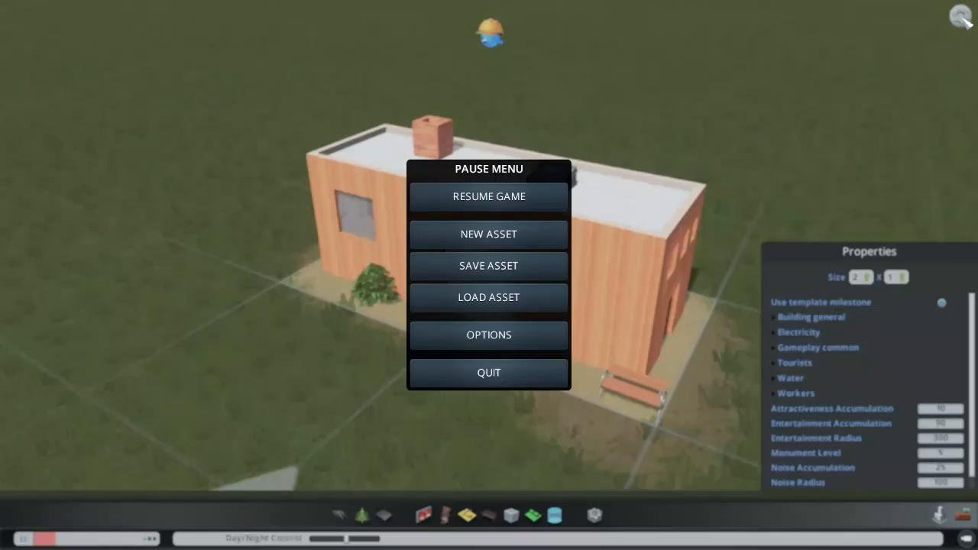
{"action": "left_click", "coordinate": [486, 268]}
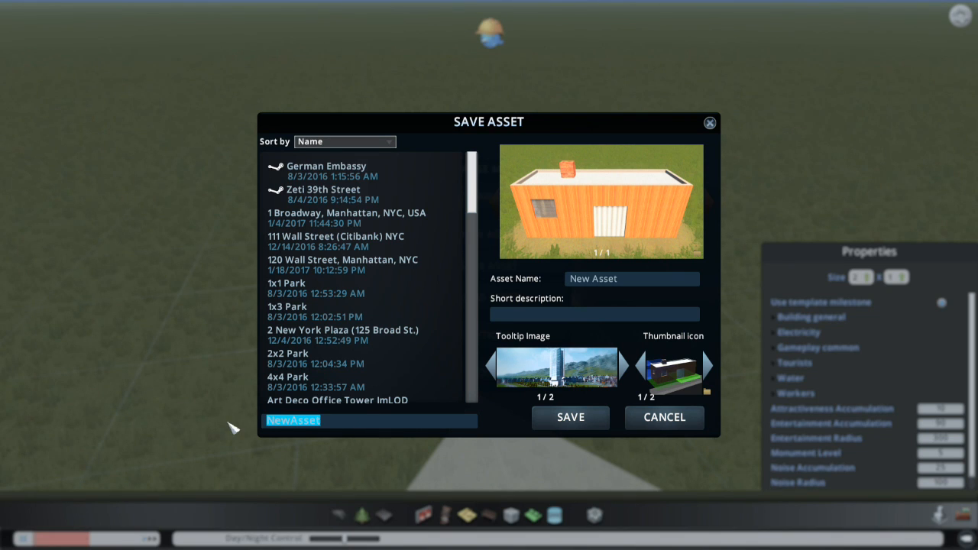
{"action": "type", "text": "House"}
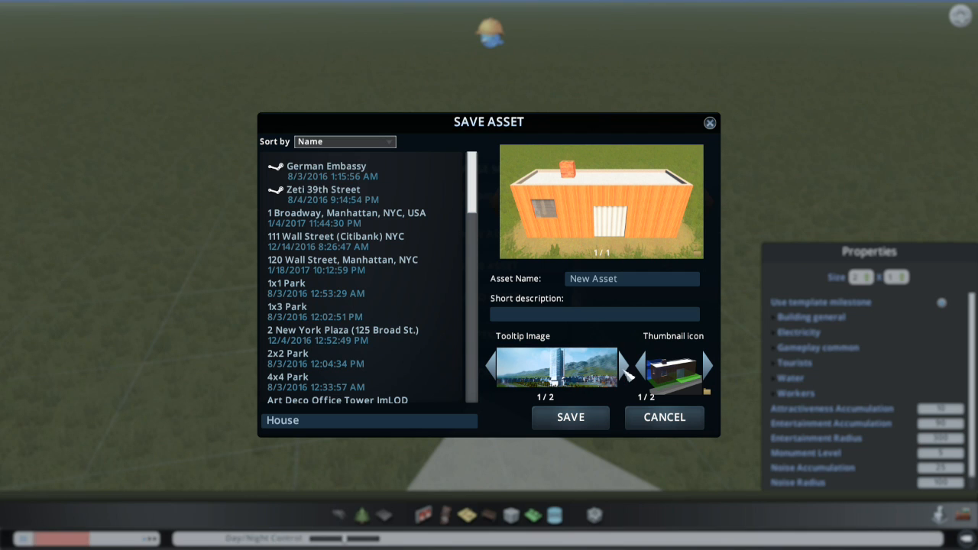
{"action": "left_click", "coordinate": [625, 366]}
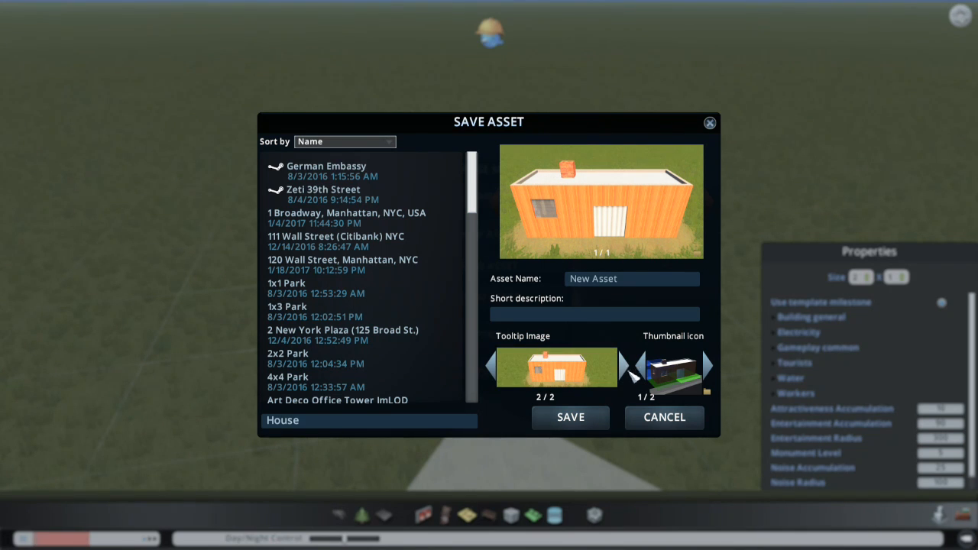
{"action": "left_click", "coordinate": [709, 367]}
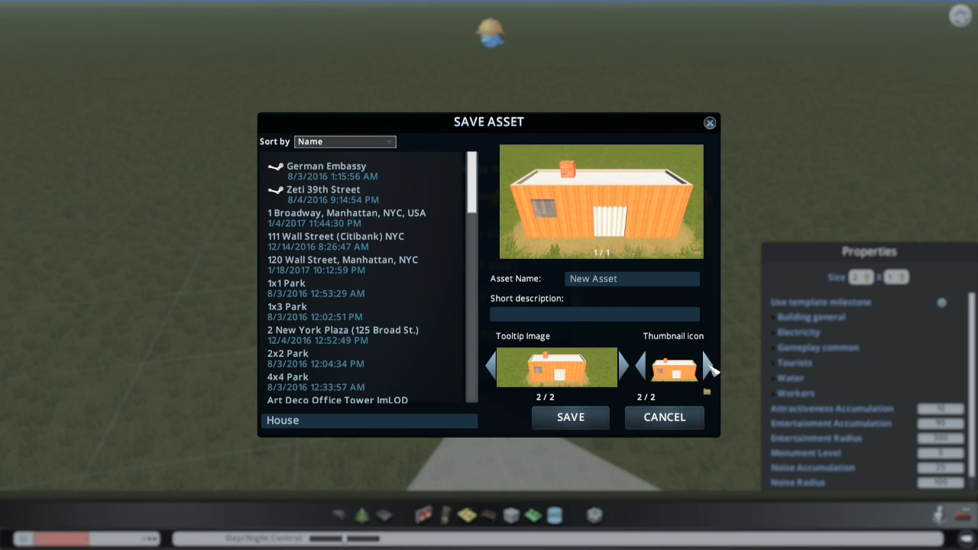
Set the asset name to House, add a short description crediting its author, and save the asset.
{"action": "left_click", "coordinate": [629, 281]}
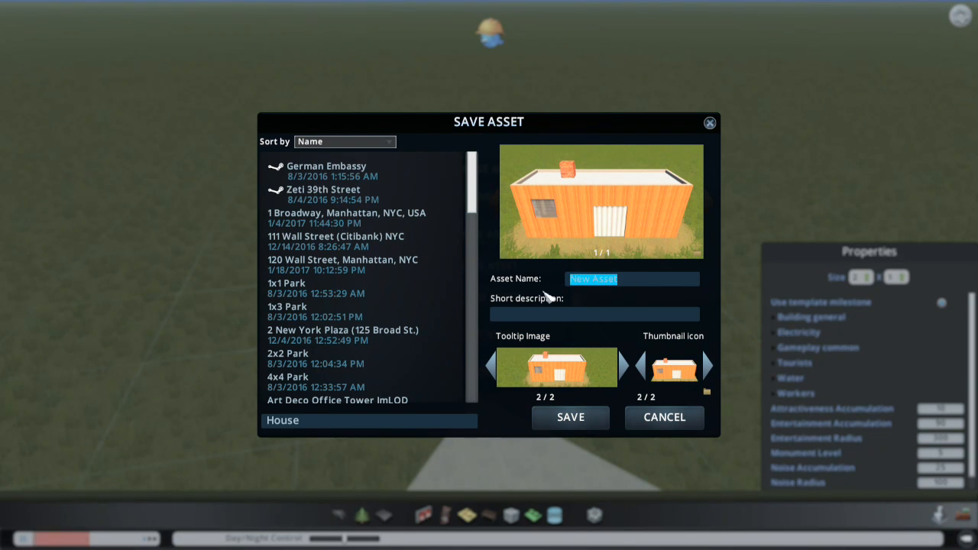
{"action": "type", "text": "House"}
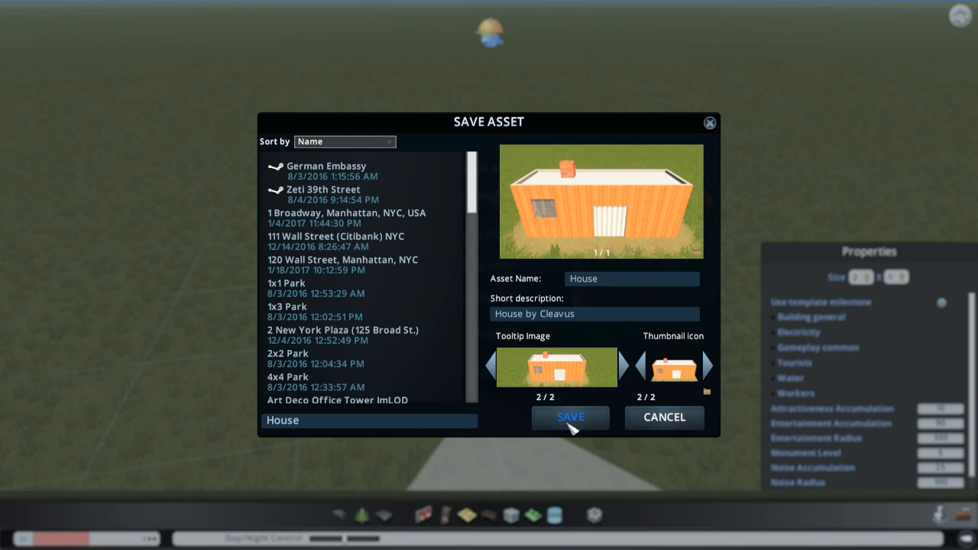
{"action": "left_click", "coordinate": [573, 424]}
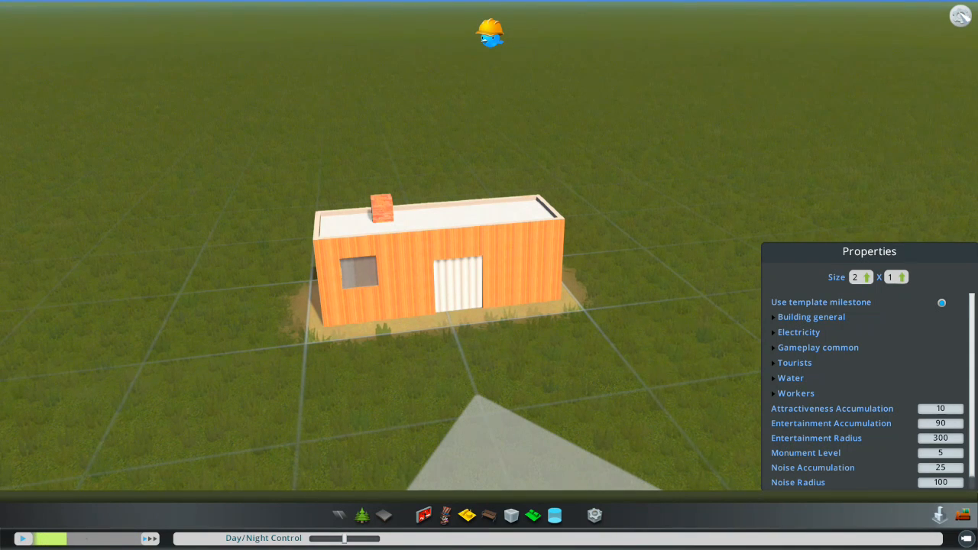
Quit the asset editor to the main menu and load the saved city Springdale 5.
{"action": "key", "text": "Escape"}
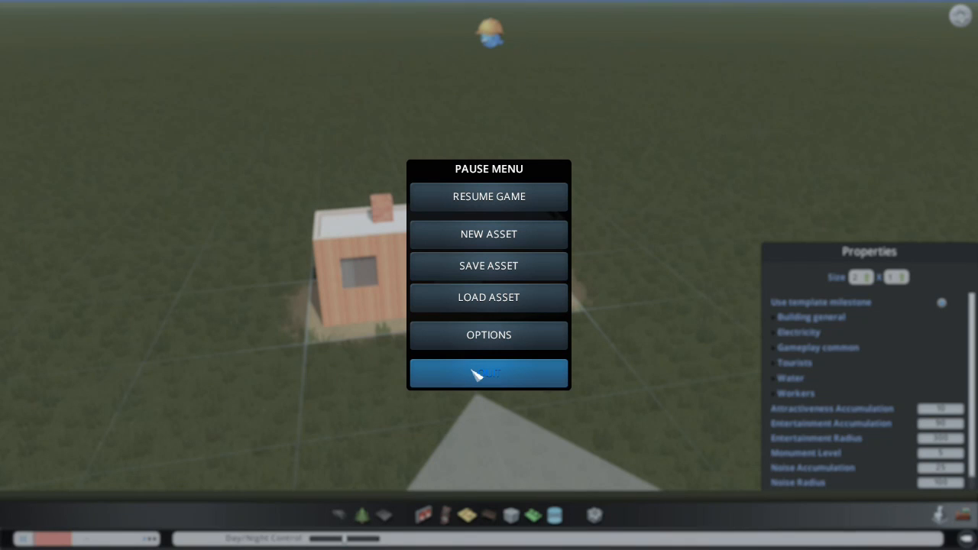
{"action": "left_click", "coordinate": [491, 376]}
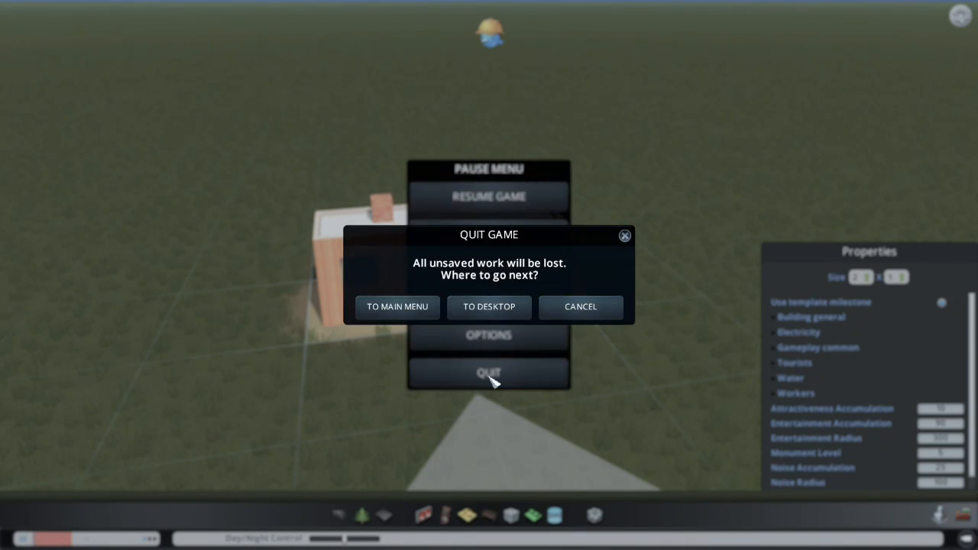
{"action": "left_click", "coordinate": [391, 309]}
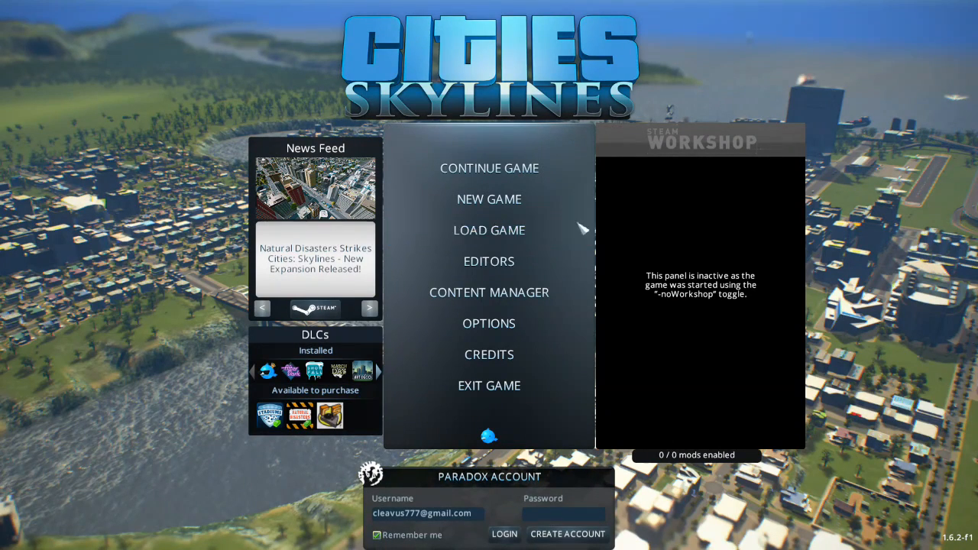
{"action": "left_click", "coordinate": [510, 233]}
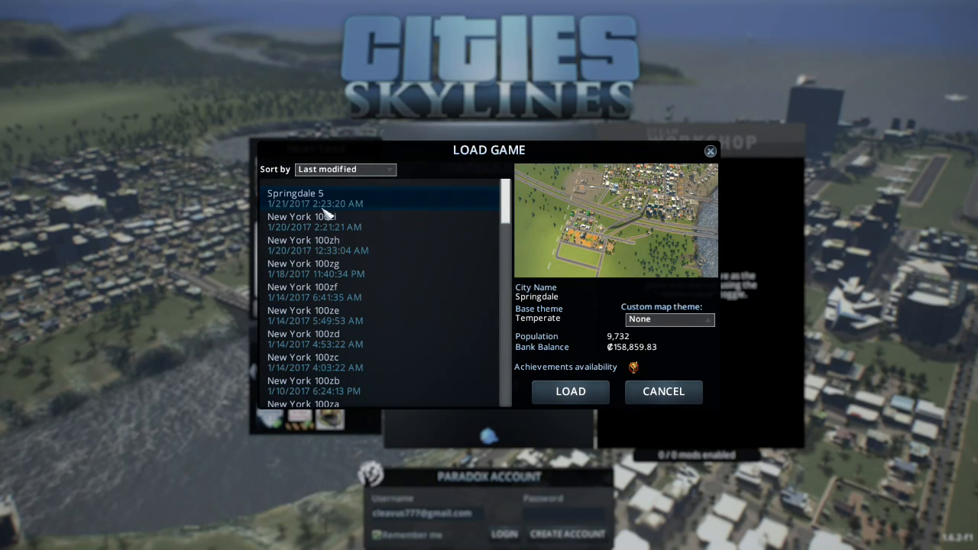
{"action": "left_click", "coordinate": [587, 392]}
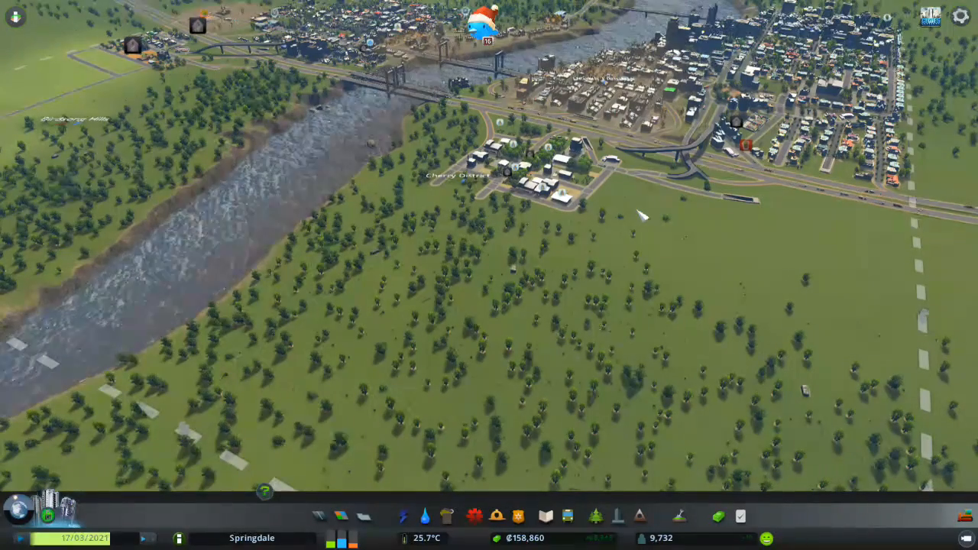
Look over Springdale's districts and survey the tree-lined residential neighbourhood for free plots along its roads.
{"action": "mouse_move", "coordinate": [623, 3]}
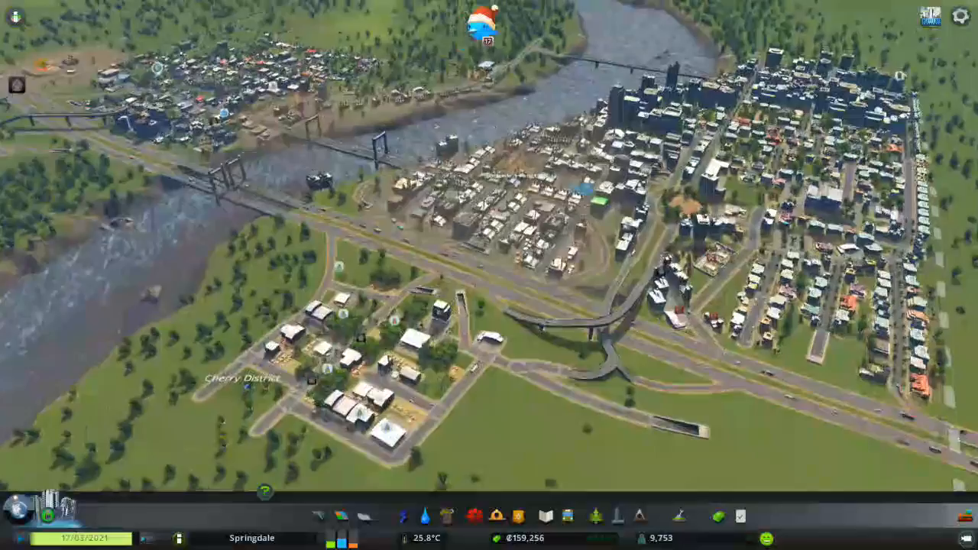
{"action": "key", "text": "q"}
{"action": "mouse_move", "coordinate": [6, 6]}
{"action": "key", "text": "s"}
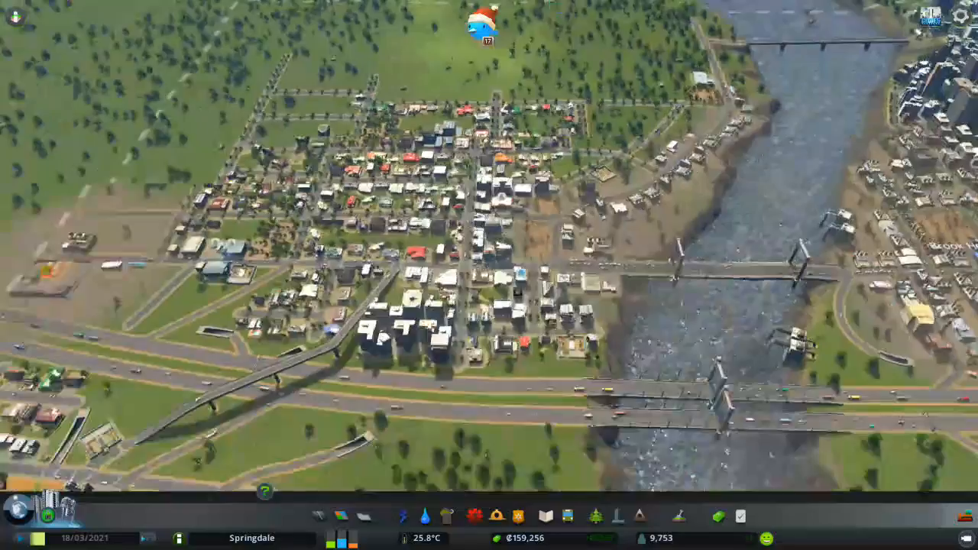
{"action": "scroll", "coordinate": [365, 361], "scroll_direction": "up", "scroll_amount": 3}
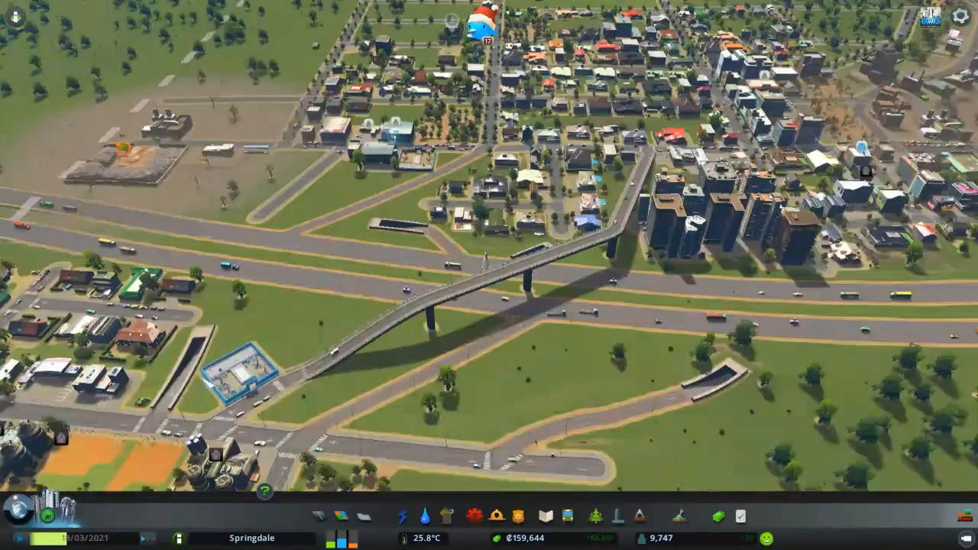
{"action": "key", "text": "a"}
{"action": "key", "text": "s"}
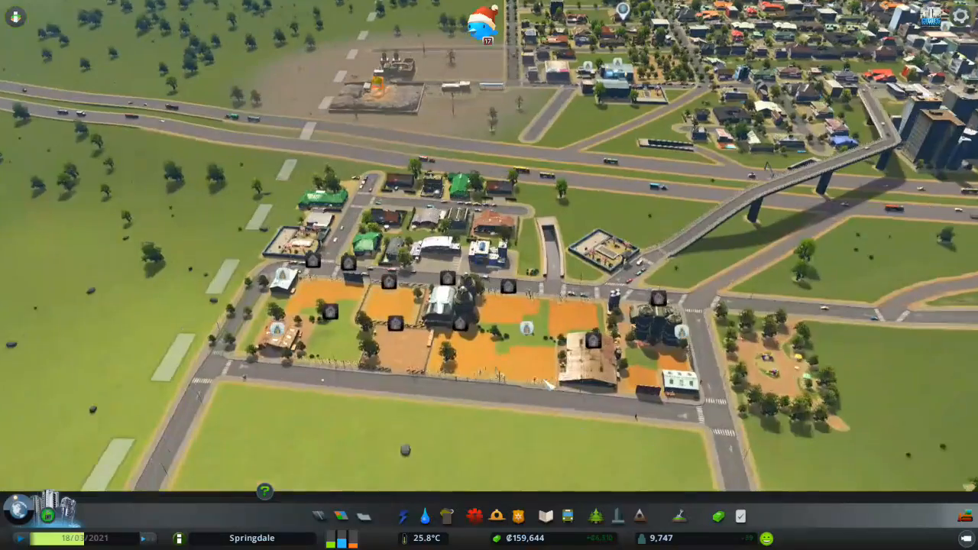
{"action": "scroll", "coordinate": [547, 384], "scroll_direction": "up", "scroll_amount": 2}
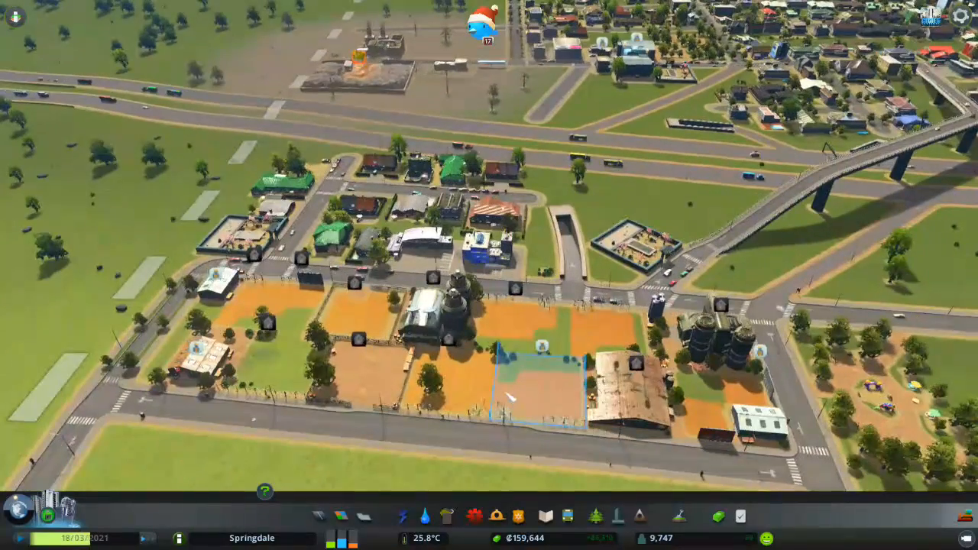
{"action": "key", "text": "d"}
{"action": "key", "text": "w"}
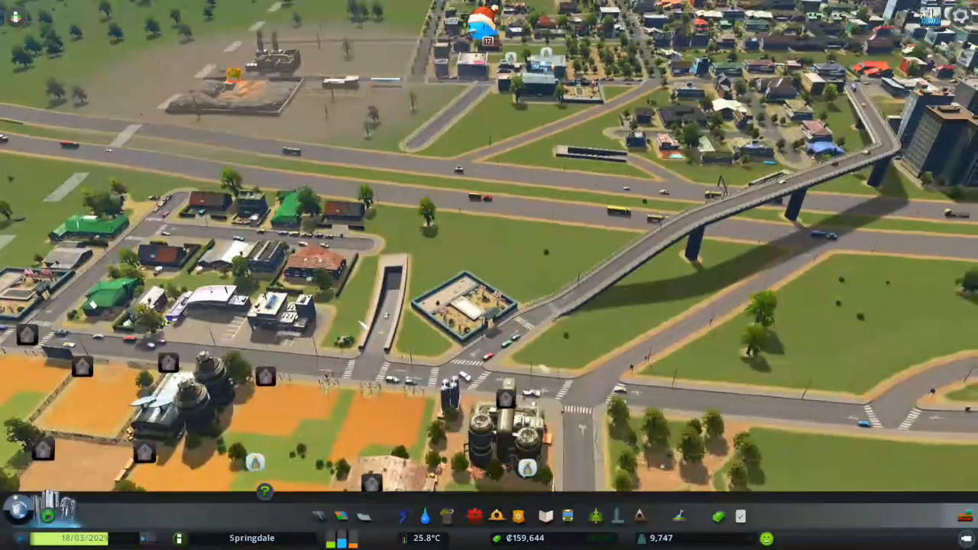
{"action": "scroll", "coordinate": [363, 325], "scroll_direction": "down", "scroll_amount": 5}
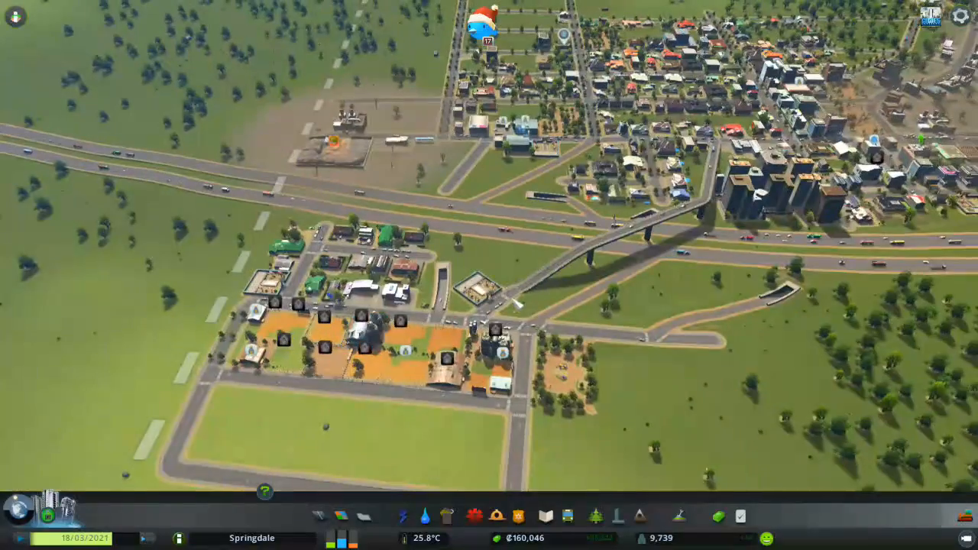
{"action": "key", "text": "d"}
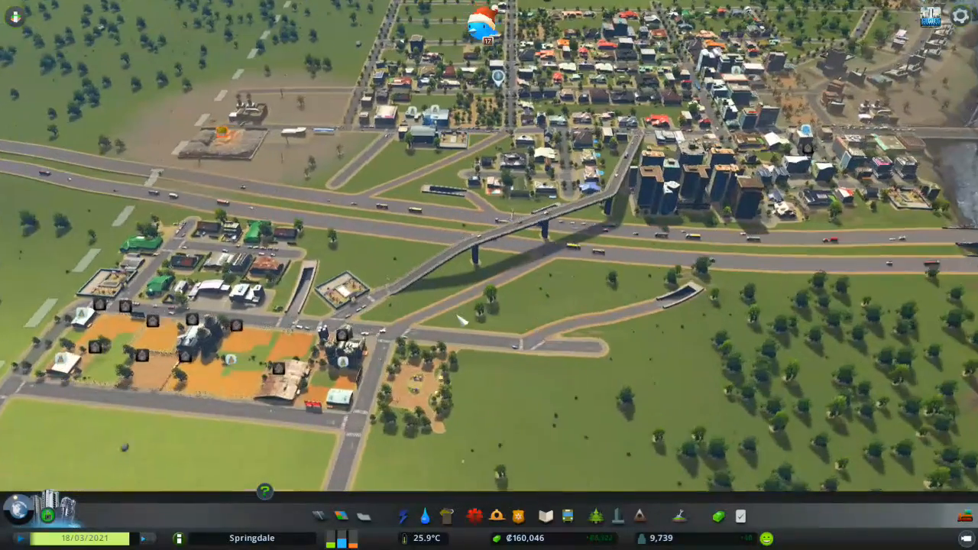
{"action": "key", "text": "s"}
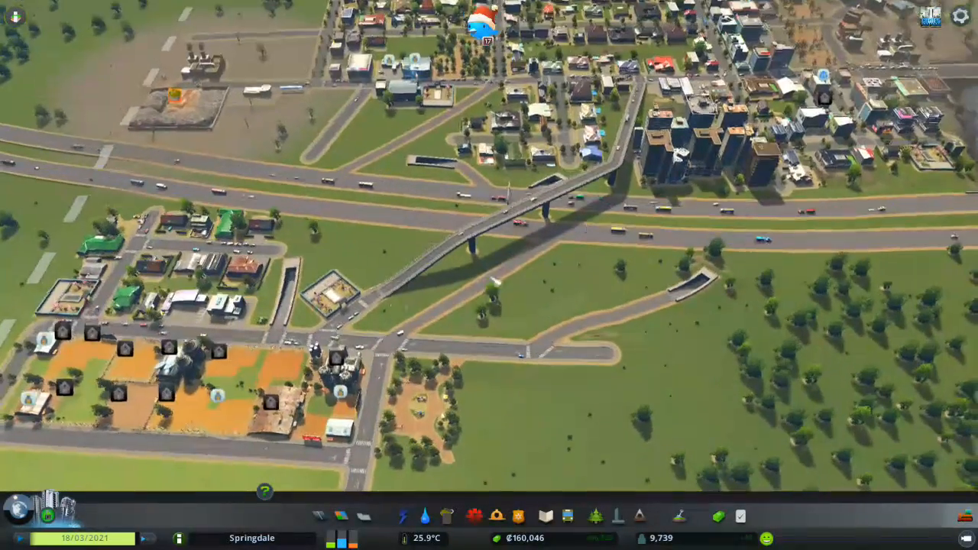
{"action": "key", "text": "a"}
{"action": "scroll", "coordinate": [515, 360], "scroll_direction": "up", "scroll_amount": 3}
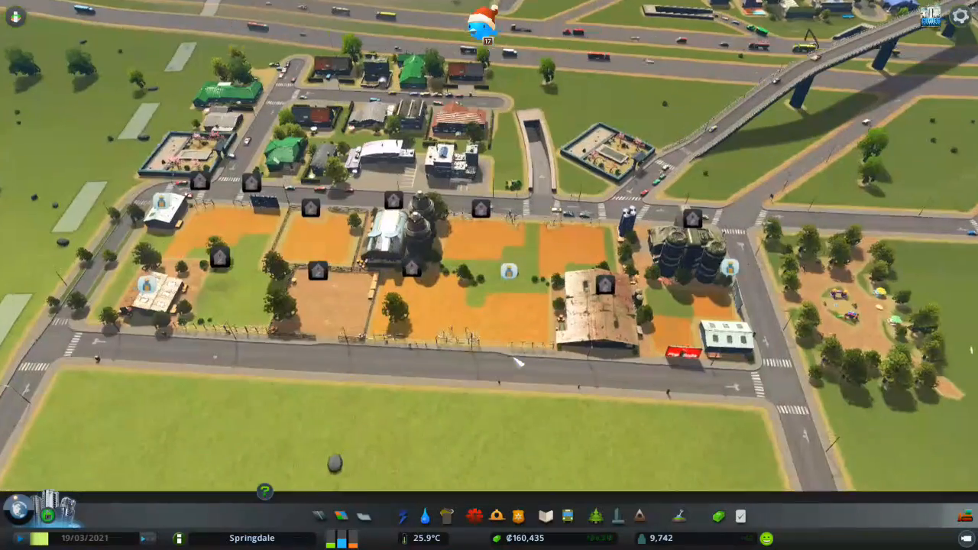
{"action": "key", "text": "w"}
{"action": "key", "text": "d"}
{"action": "scroll", "coordinate": [515, 360], "scroll_direction": "down", "scroll_amount": 5}
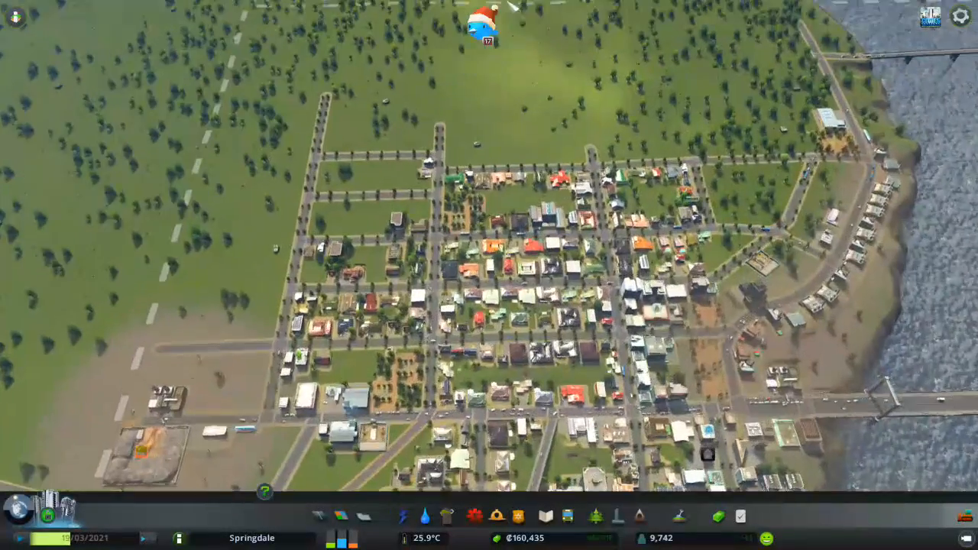
{"action": "scroll", "coordinate": [648, 6], "scroll_direction": "up", "scroll_amount": 5}
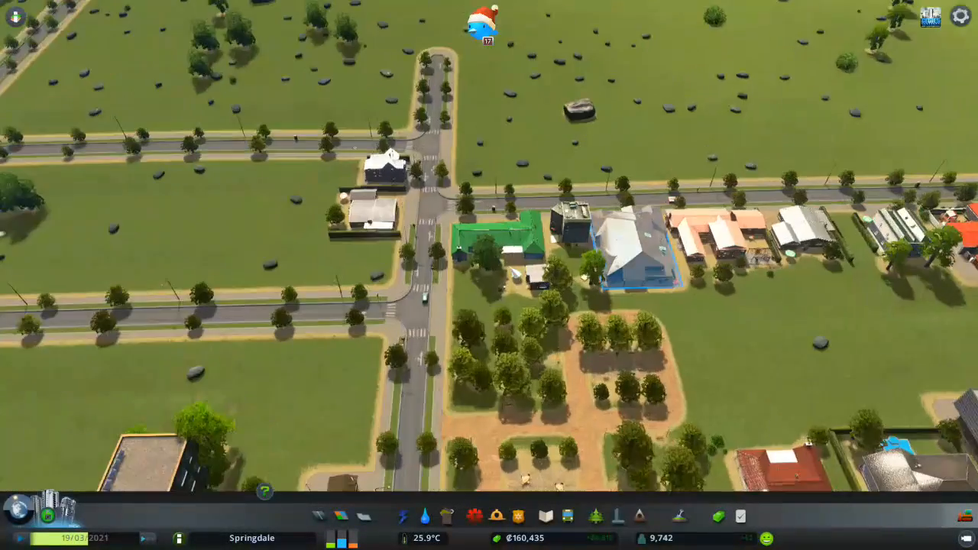
{"action": "key", "text": "s"}
{"action": "key", "text": "a"}
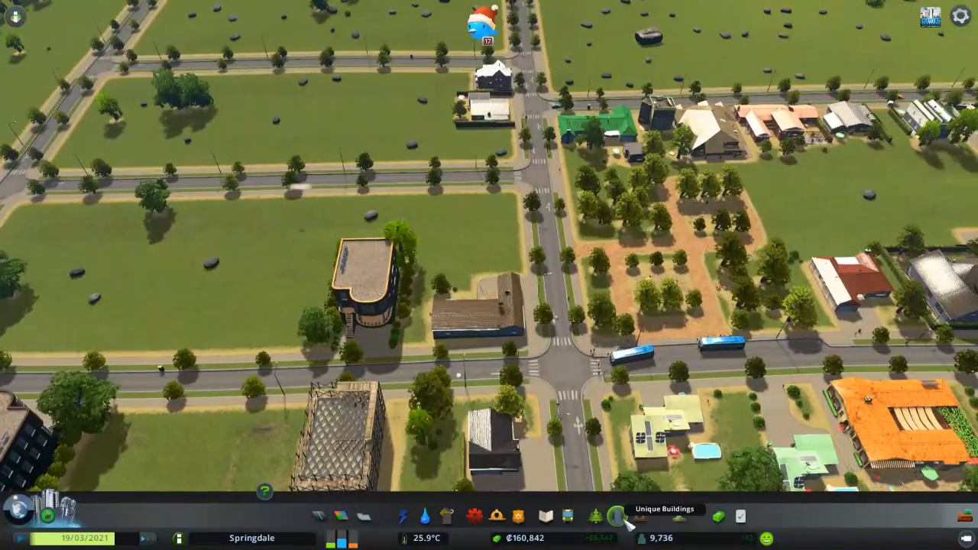
Choose the custom House asset from the level 5 unique buildings for placement.
{"action": "left_click", "coordinate": [624, 518]}
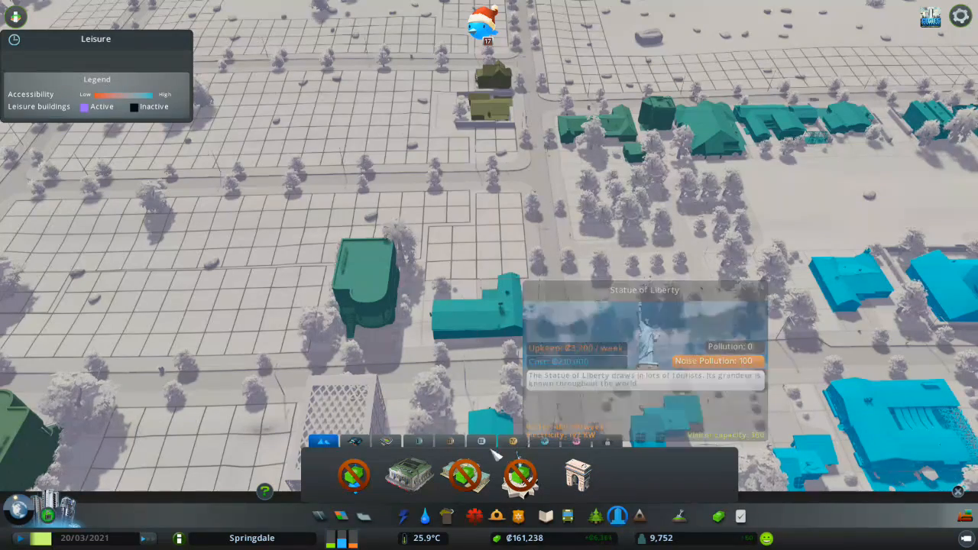
{"action": "left_click", "coordinate": [545, 442]}
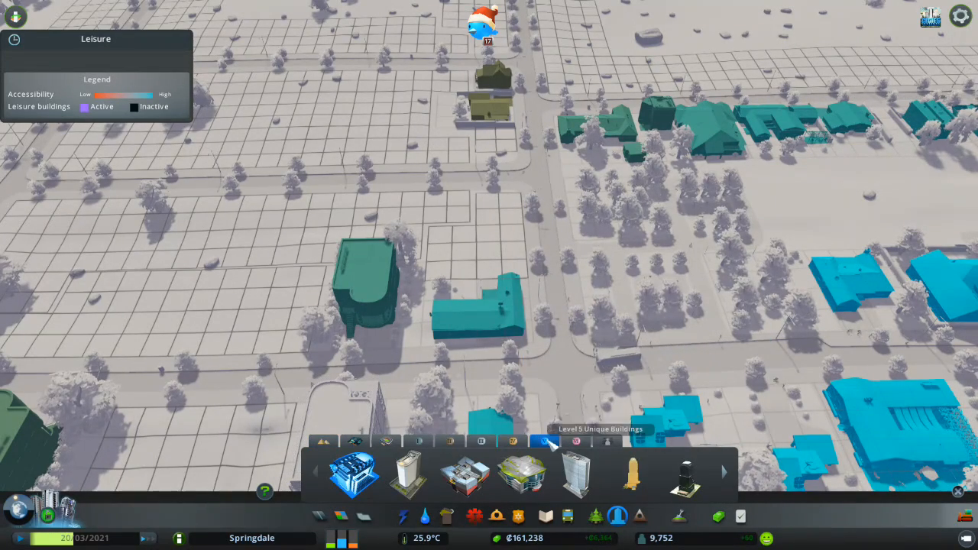
{"action": "left_click", "coordinate": [728, 476]}
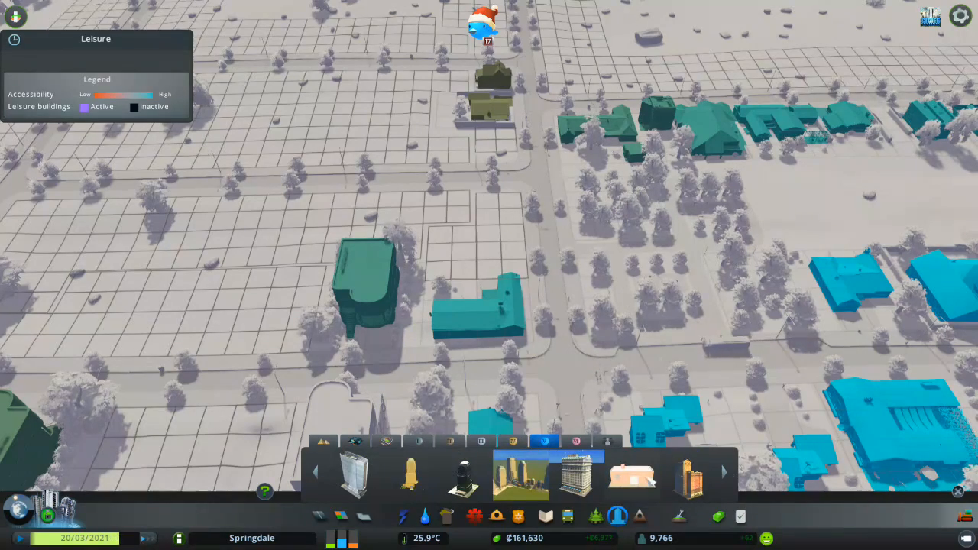
{"action": "mouse_move", "coordinate": [632, 475]}
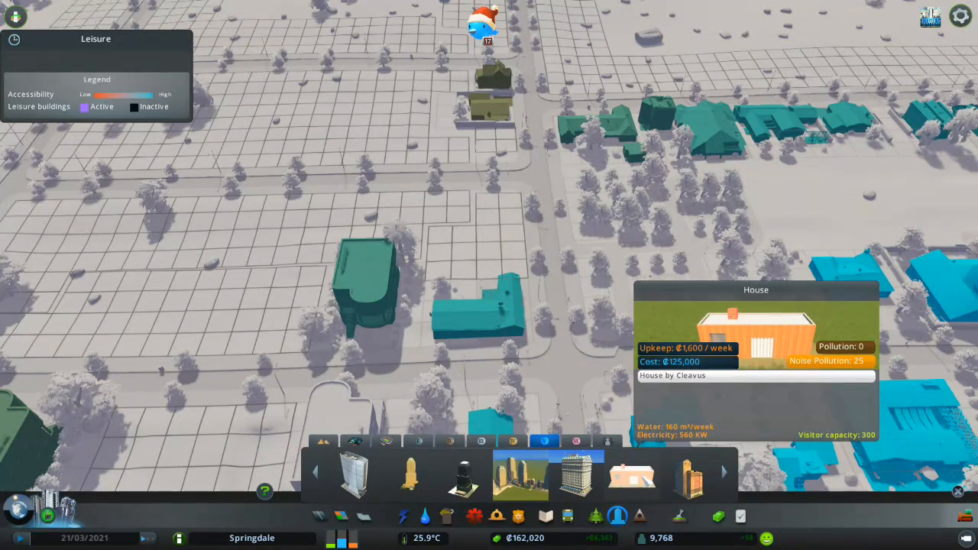
{"action": "left_click", "coordinate": [638, 478]}
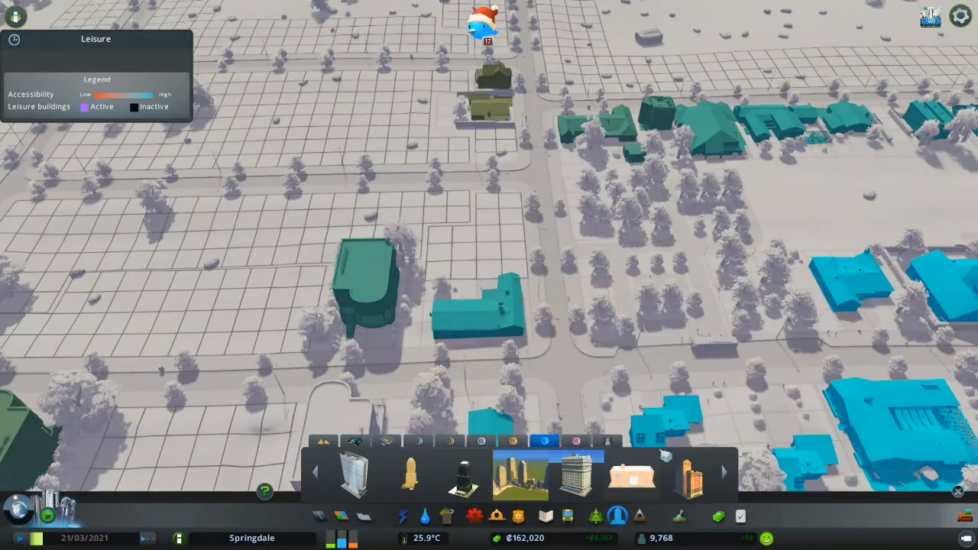
{"action": "left_click", "coordinate": [631, 480]}
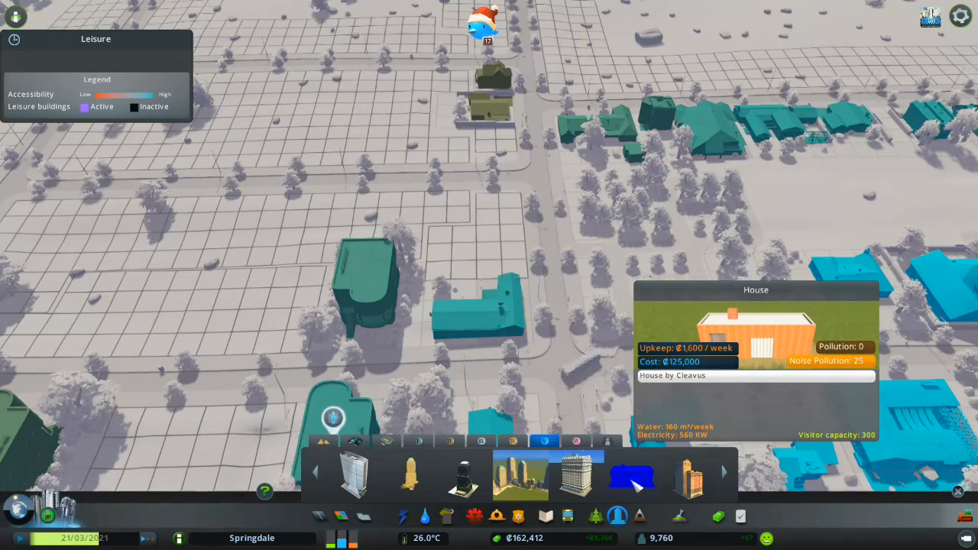
Place the House on the free roadside plot opposite the tree-filled park, next to the L-shaped building.
{"action": "key", "text": "w"}
{"action": "key", "text": "a"}
{"action": "key", "text": "s"}
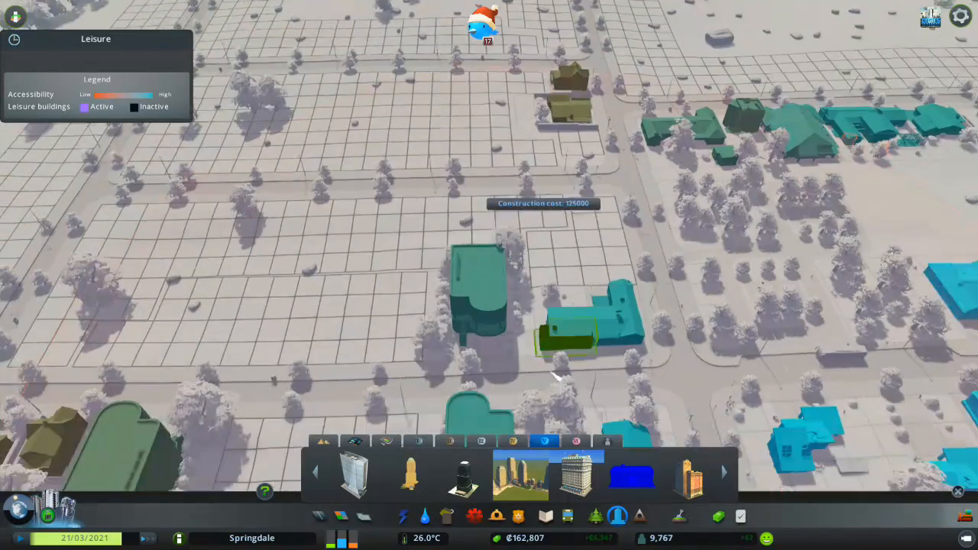
{"action": "left_click", "coordinate": [593, 250]}
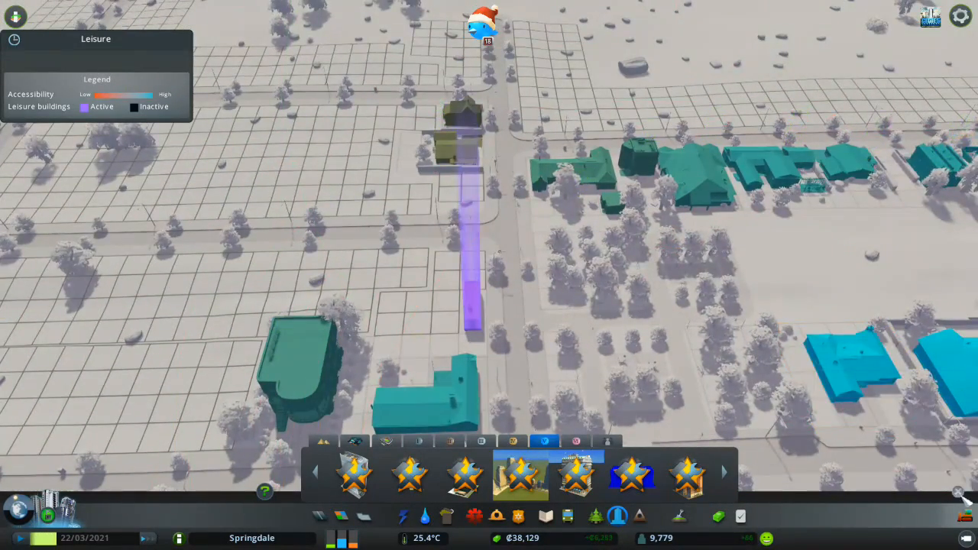
Inspect the placed House from close up and from all sides, including its roof, windows and surroundings.
{"action": "key", "text": "q"}
{"action": "scroll", "coordinate": [489, 275], "scroll_direction": "up", "scroll_amount": 5}
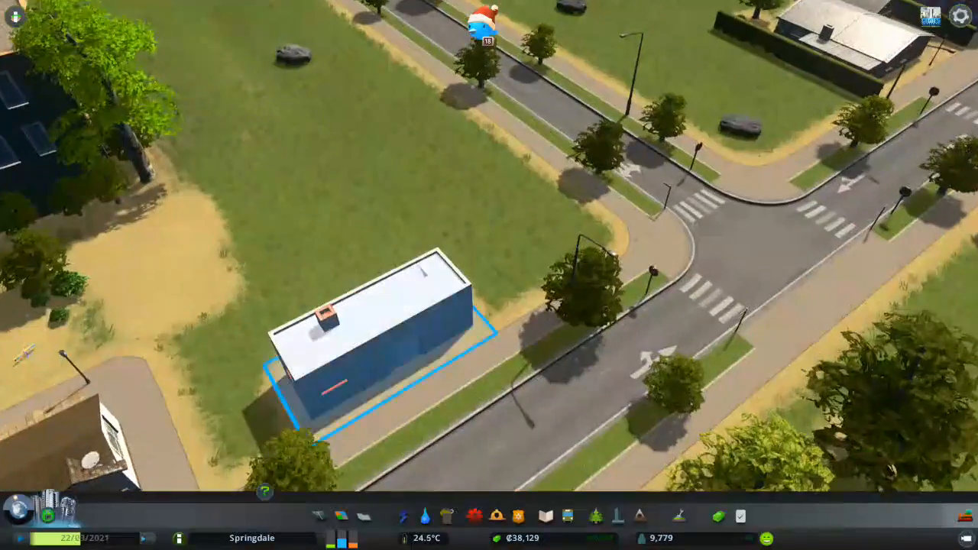
{"action": "key", "text": "a"}
{"action": "key", "text": "f"}
{"action": "key", "text": "q"}
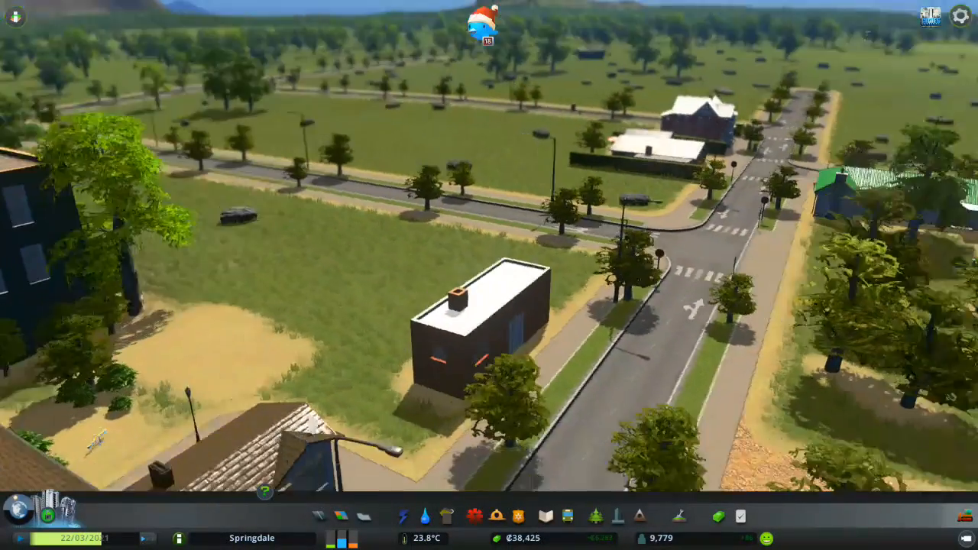
{"action": "key", "text": "q"}
{"action": "key", "text": "f"}
{"action": "key", "text": "r"}
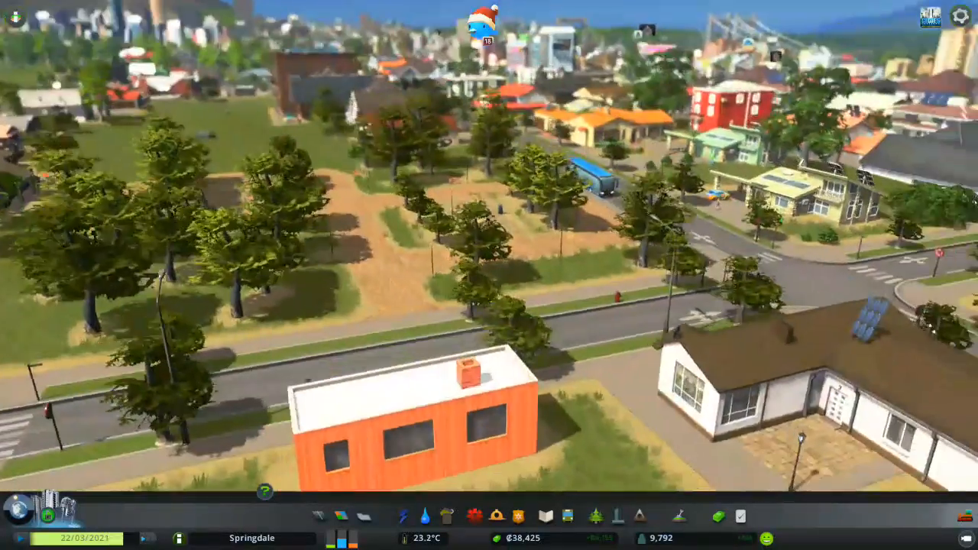
{"action": "key", "text": "s"}
{"action": "middle_click_drag", "start_coordinate": [515, 458], "coordinate": [475, 299]}
{"action": "key", "text": "s"}
{"action": "key", "text": "w"}
{"action": "key", "text": "a"}
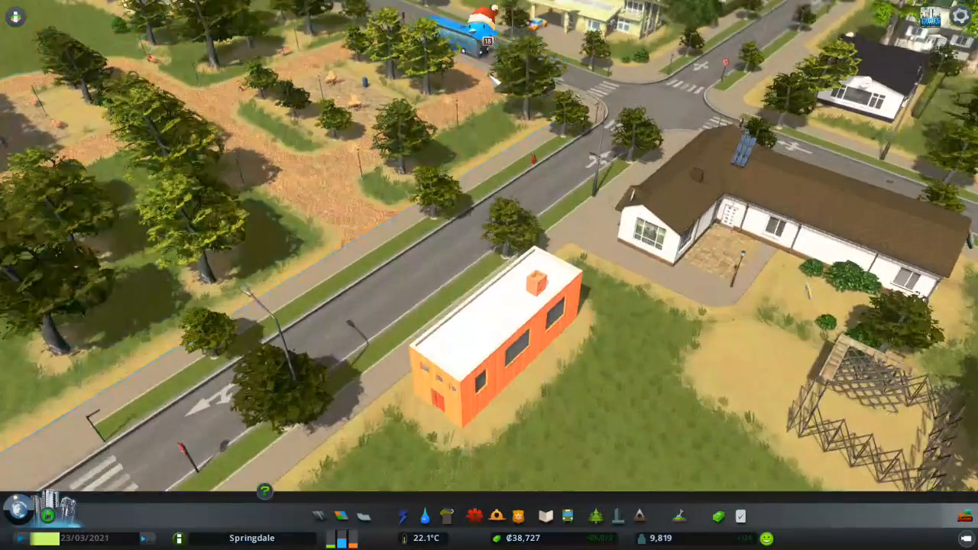
{"action": "key", "text": "s"}
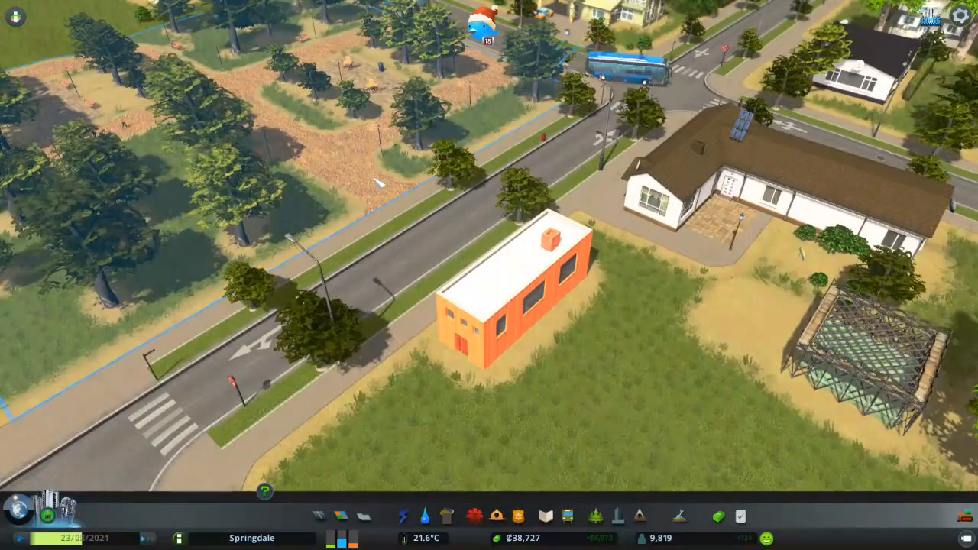
{"action": "middle_click_drag", "start_coordinate": [595, 281], "coordinate": [428, 367]}
{"action": "middle_click_drag", "start_coordinate": [489, 275], "coordinate": [497, 340]}
Check the day/night cycle setting in the gameplay options and return to the city.
{"action": "key", "text": "Escape"}
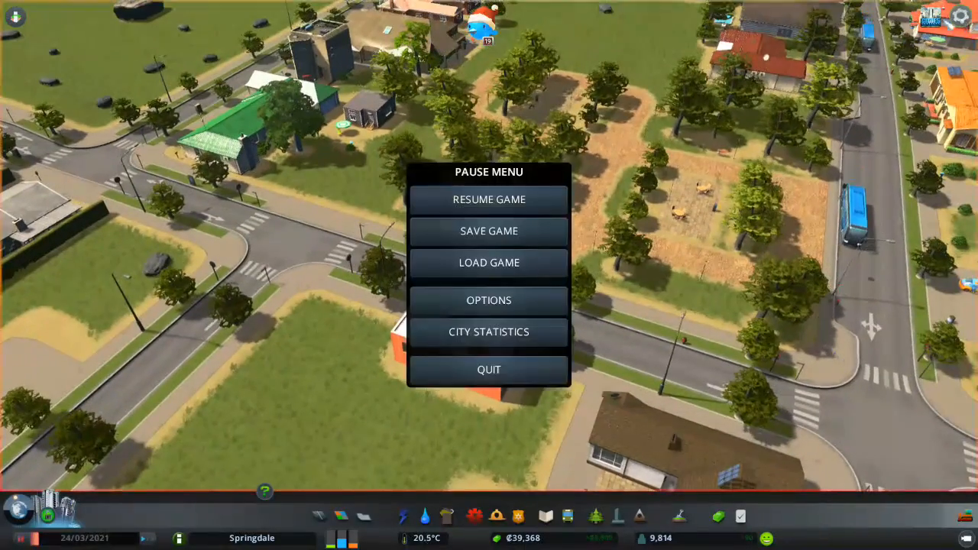
{"action": "left_click", "coordinate": [503, 311]}
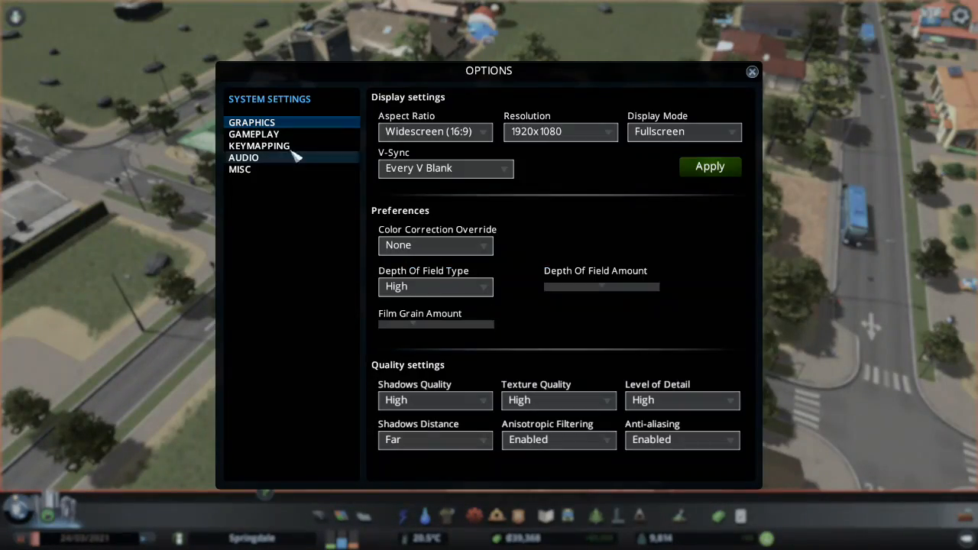
{"action": "left_click", "coordinate": [271, 135]}
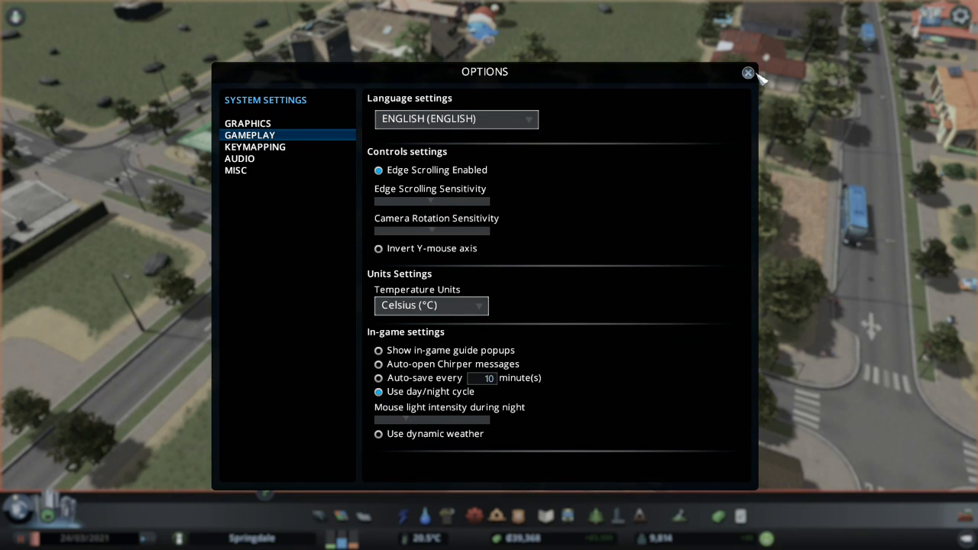
{"action": "left_click", "coordinate": [750, 74]}
Examine the windowed rear side of the House and its neighbouring plots in daylight.
{"action": "key", "text": "s"}
{"action": "key", "text": "a"}
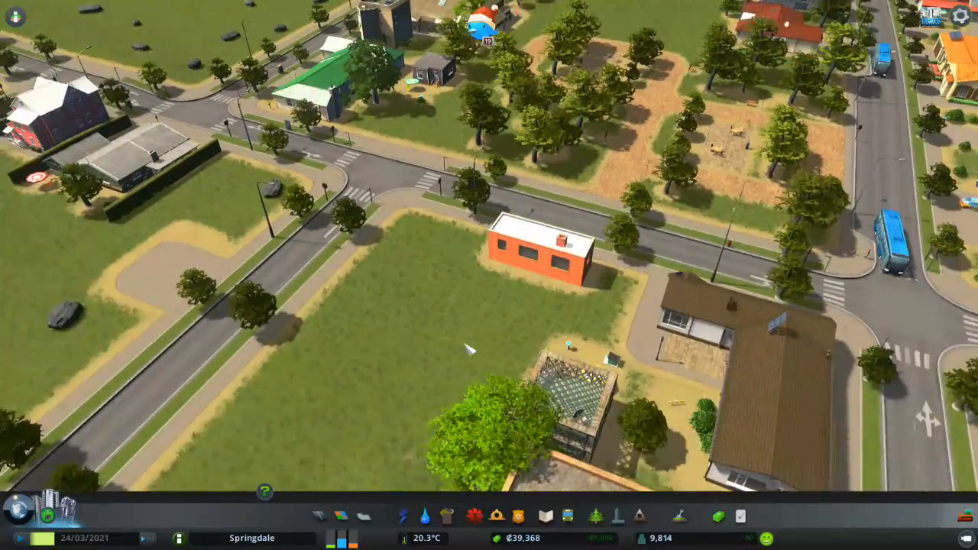
{"action": "scroll", "coordinate": [469, 349], "scroll_direction": "up", "scroll_amount": 1}
{"action": "key", "text": "w"}
{"action": "scroll", "coordinate": [535, 252], "scroll_direction": "up", "scroll_amount": 2}
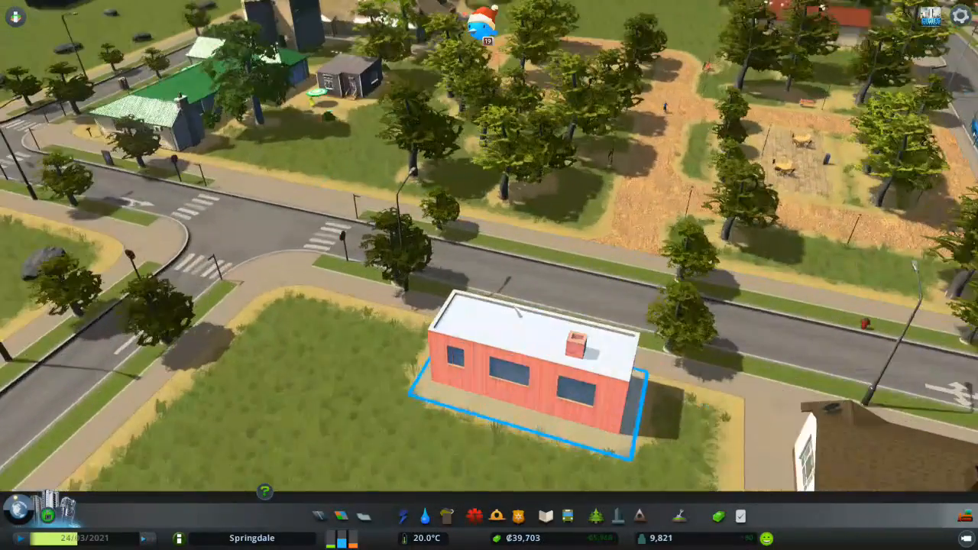
{"action": "key", "text": "s"}
{"action": "key", "text": "q"}
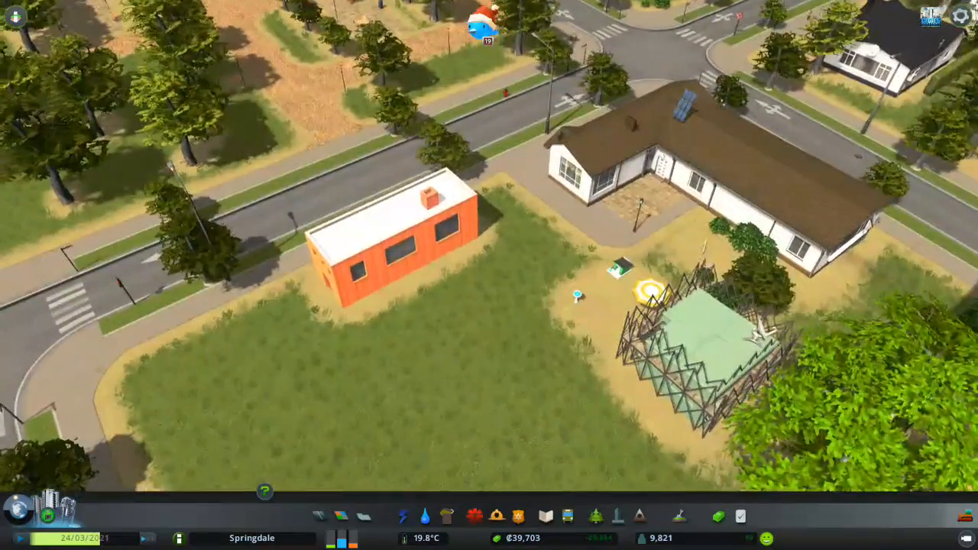
Accelerate the simulation time and switch to the free camera mode with the House in view.
{"action": "key", "text": "a"}
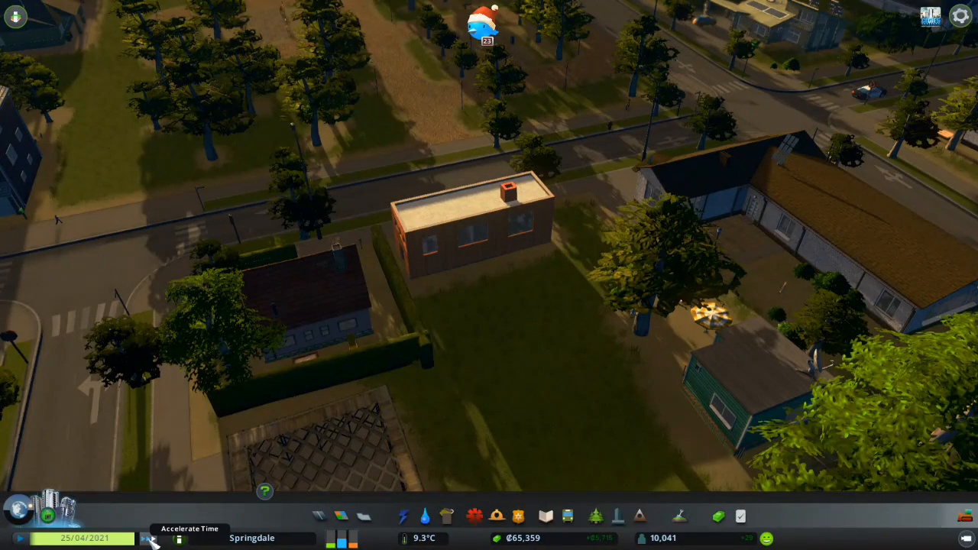
{"action": "left_click", "coordinate": [151, 539]}
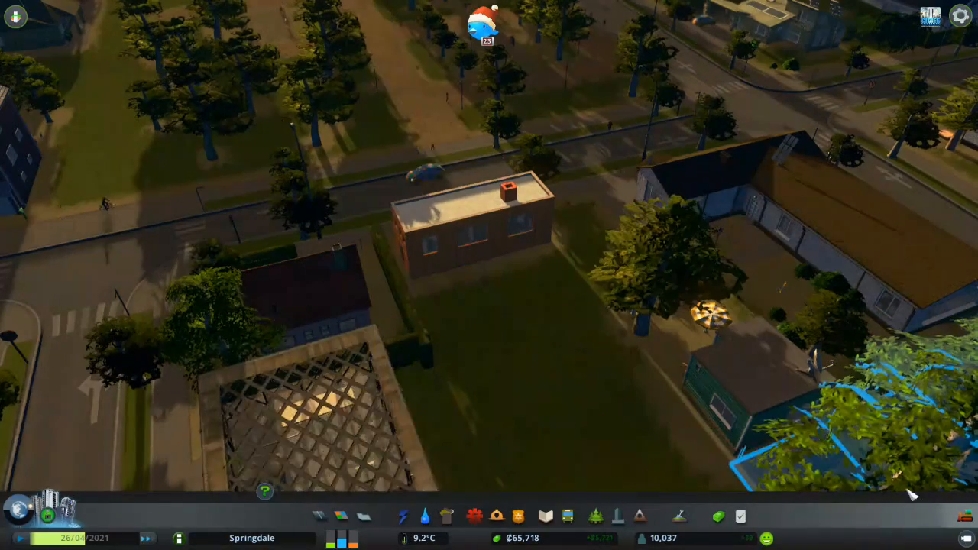
{"action": "left_click", "coordinate": [969, 541]}
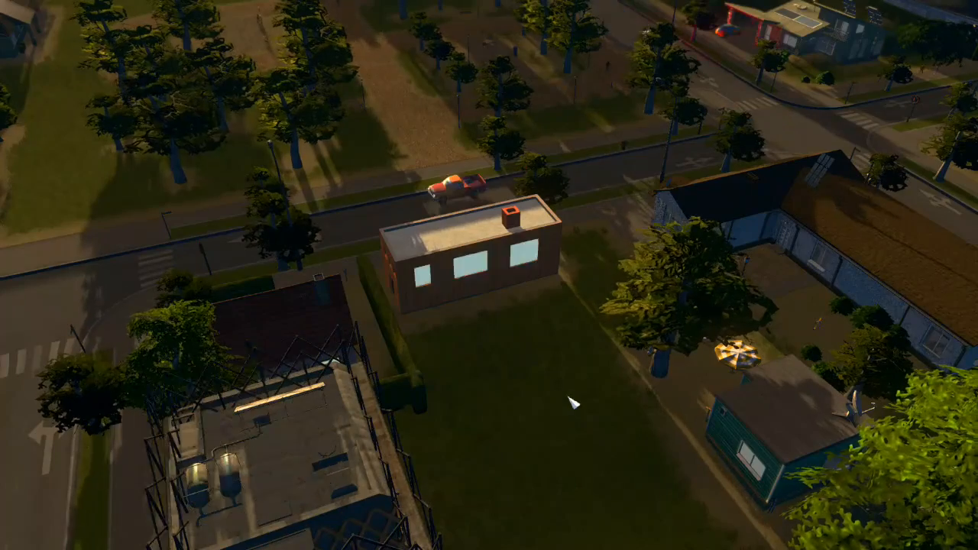
Leave the free camera mode, change the simulation speed, and switch back to the free camera.
{"action": "key", "text": "Tab"}
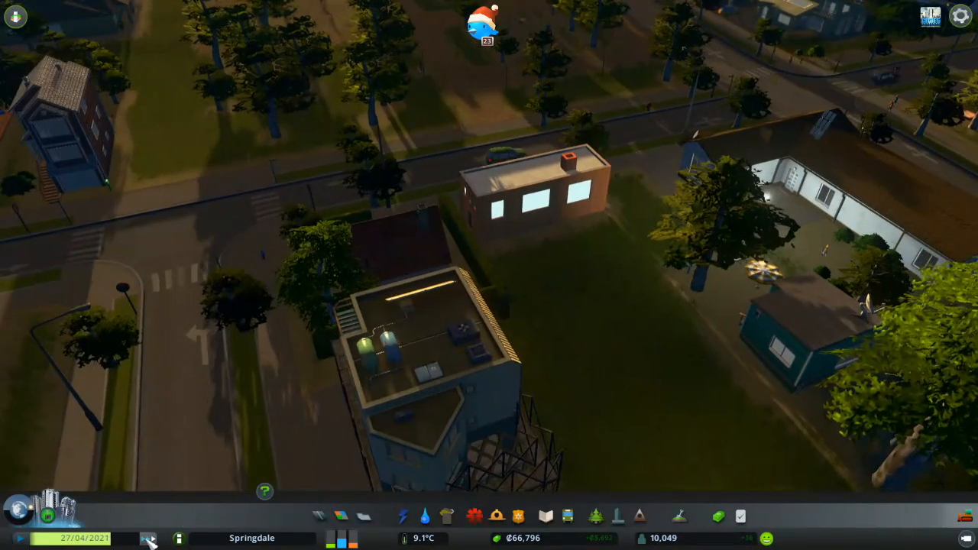
{"action": "left_click", "coordinate": [148, 539]}
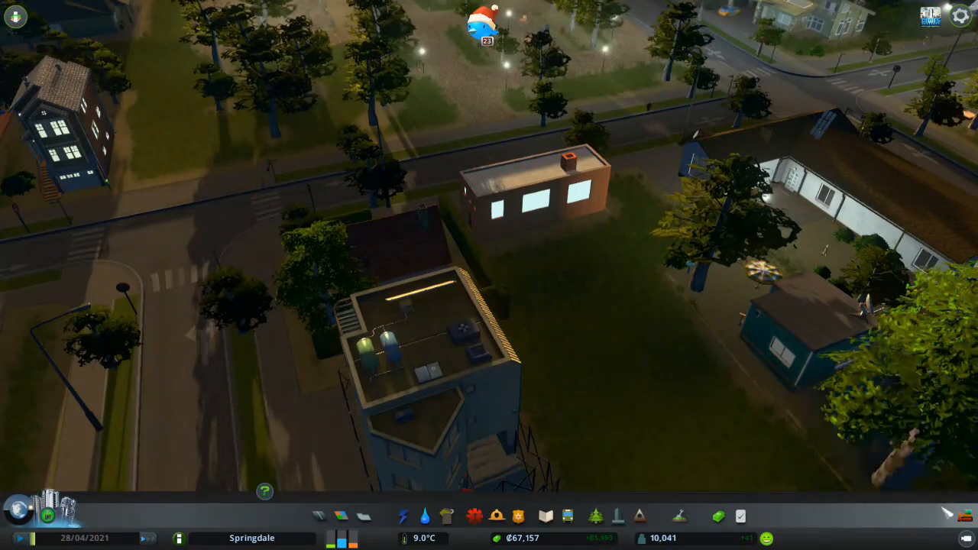
{"action": "left_click", "coordinate": [963, 537]}
Examine the House's street-side facade, window and roof from the free camera as night falls.
{"action": "middle_click_drag", "start_coordinate": [631, 356], "coordinate": [711, 336]}
{"action": "middle_click_drag", "start_coordinate": [252, 439], "coordinate": [489, 432]}
{"action": "key", "text": "a"}
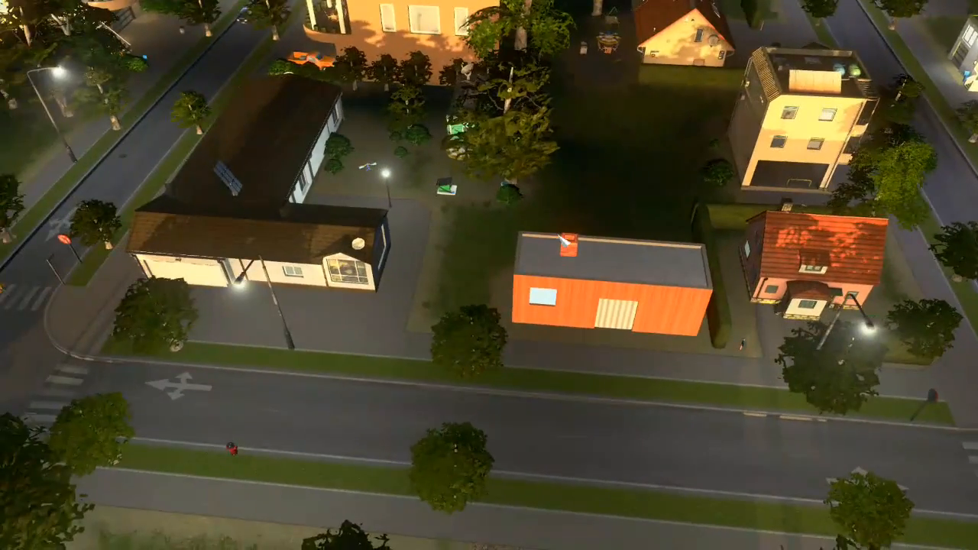
{"action": "middle_click_drag", "start_coordinate": [425, 293], "coordinate": [491, 277]}
{"action": "key", "text": "w"}
{"action": "middle_click_drag", "start_coordinate": [487, 194], "coordinate": [406, 125]}
{"action": "key", "text": "s"}
{"action": "middle_click_drag", "start_coordinate": [456, 432], "coordinate": [415, 376]}
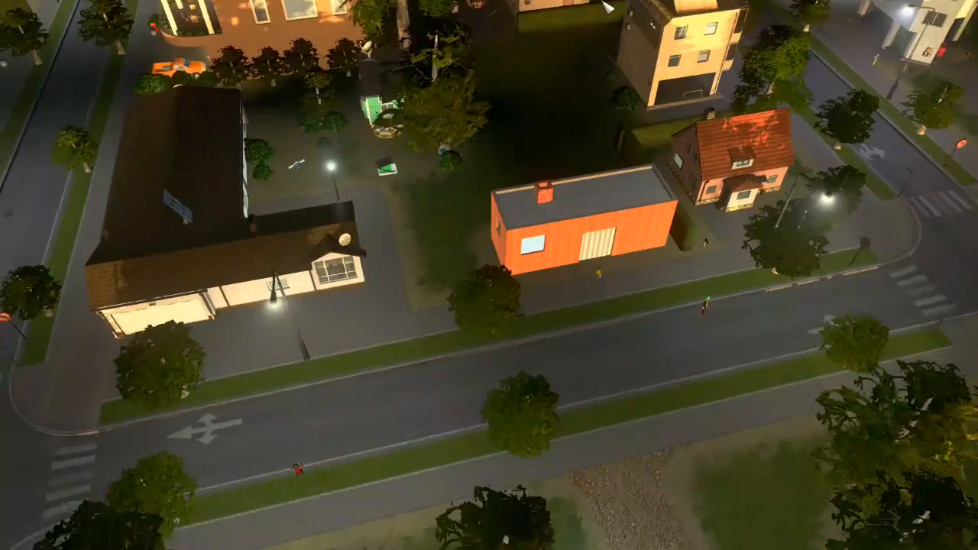
{"action": "key", "text": "w"}
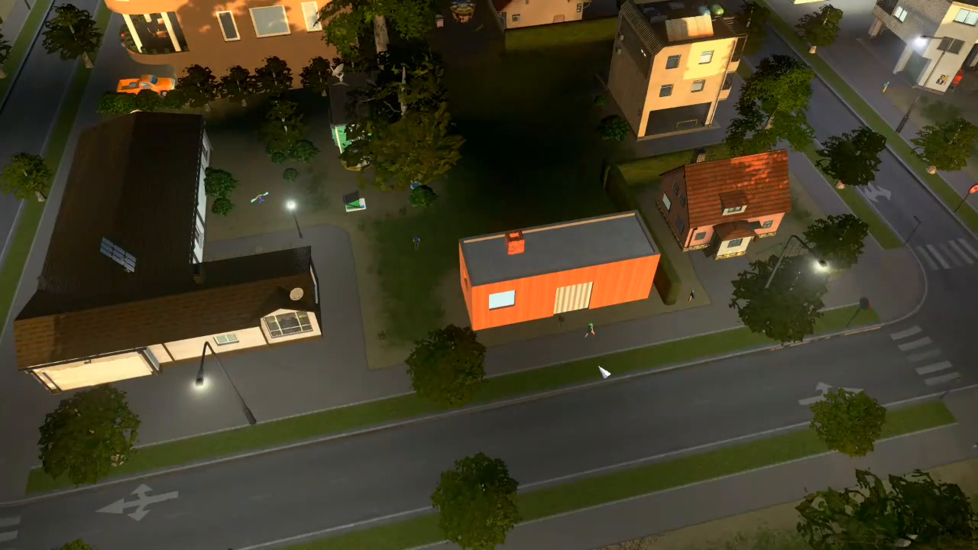
Leave the free camera mode and examine the House's night lighting from the street, then its rear windows.
{"action": "key", "text": "Tab"}
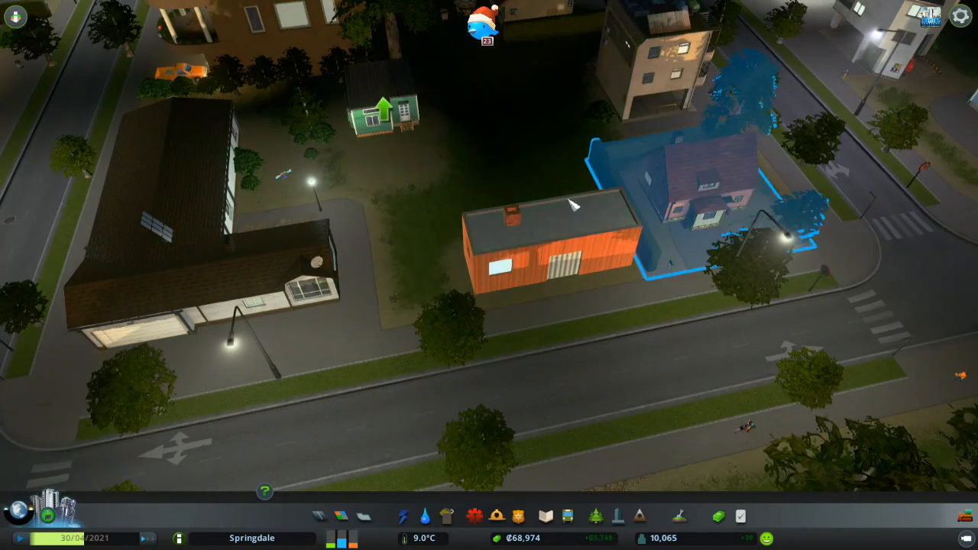
{"action": "middle_click_drag", "start_coordinate": [441, 261], "coordinate": [558, 354]}
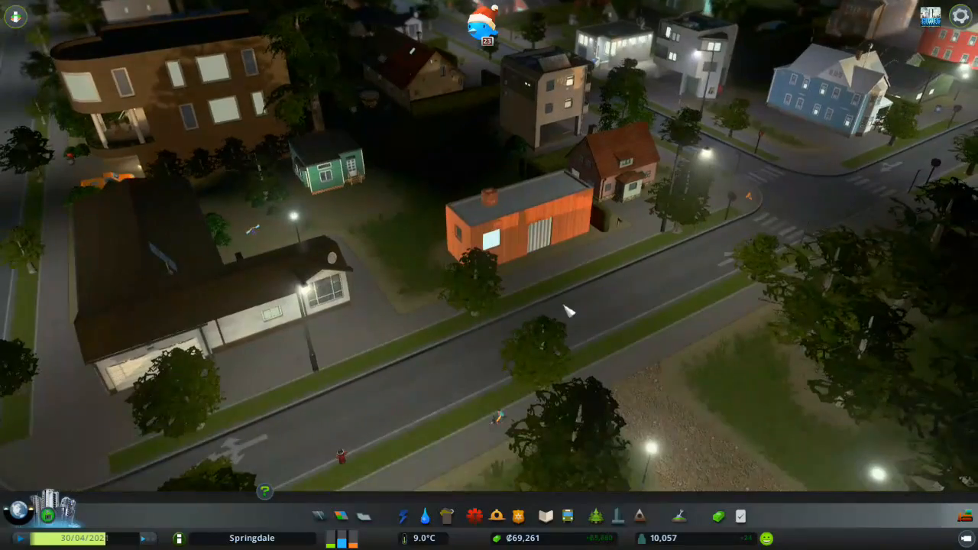
{"action": "middle_click_drag", "start_coordinate": [568, 313], "coordinate": [476, 321]}
{"action": "middle_click_drag", "start_coordinate": [328, 275], "coordinate": [287, 260]}
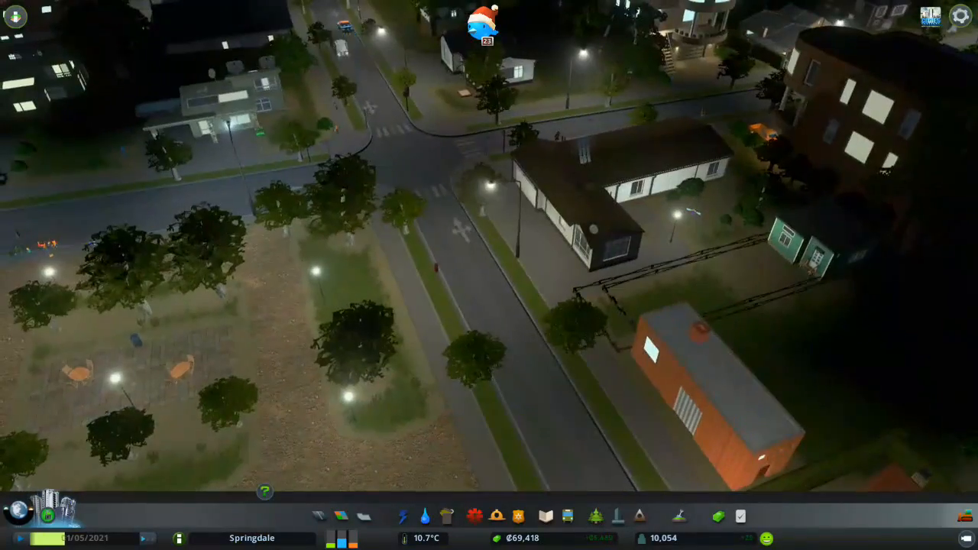
{"action": "middle_click_drag", "start_coordinate": [587, 295], "coordinate": [426, 328]}
{"action": "middle_click_drag", "start_coordinate": [573, 317], "coordinate": [572, 361]}
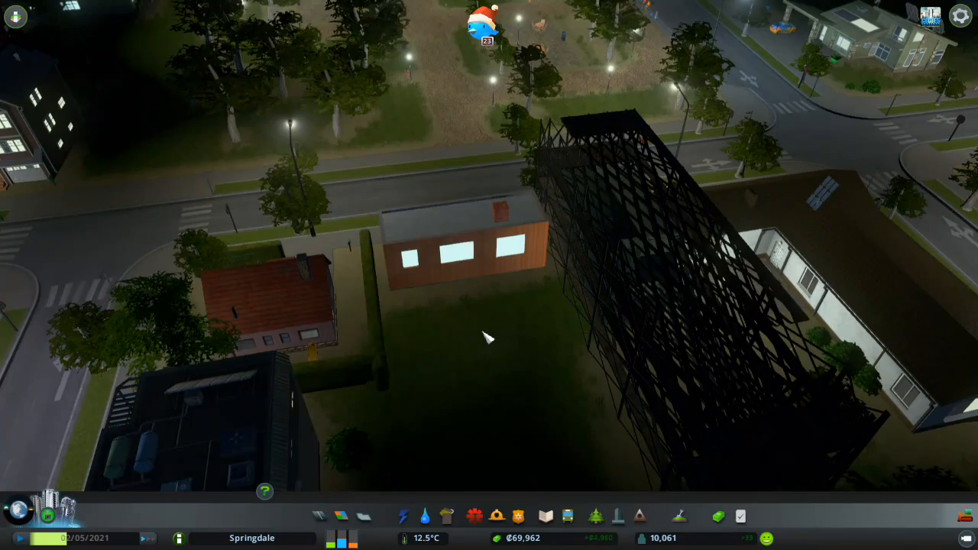
{"action": "middle_click_drag", "start_coordinate": [486, 334], "coordinate": [520, 333]}
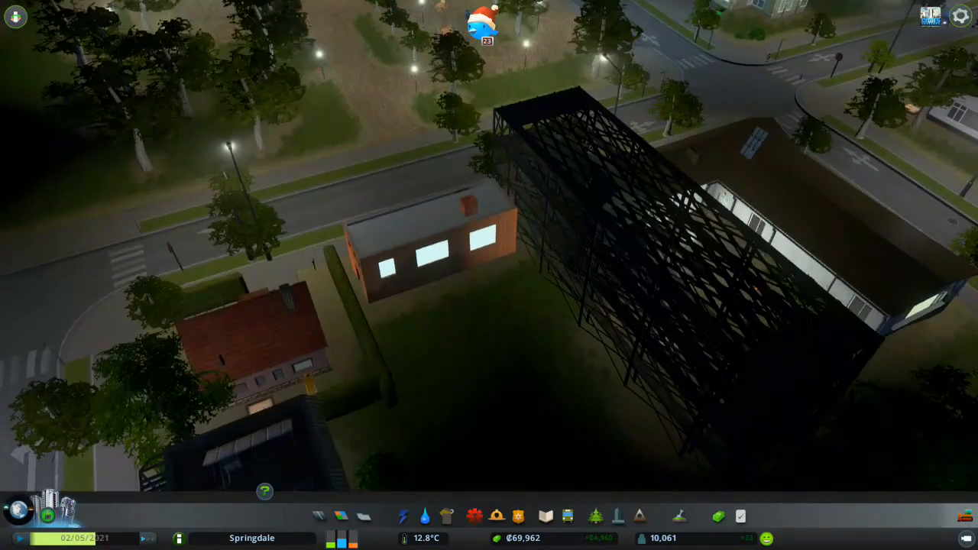
{"action": "key", "text": "w"}
{"action": "key", "text": "a"}
{"action": "key", "text": "s"}
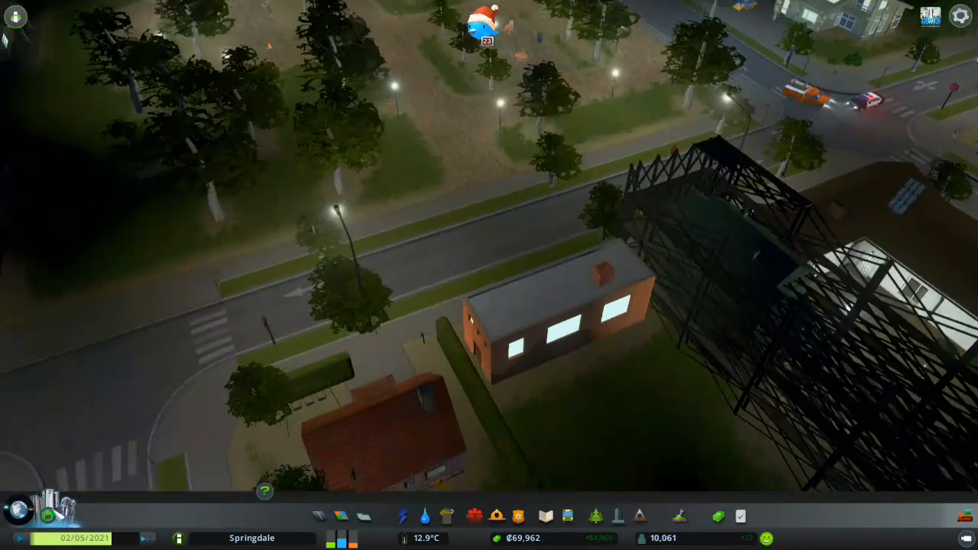
Circle the House at night and compare its front, end wall and rear windows with the neighbouring buildings.
{"action": "middle_click_drag", "start_coordinate": [489, 306], "coordinate": [512, 313]}
{"action": "middle_click_drag", "start_coordinate": [445, 445], "coordinate": [528, 443]}
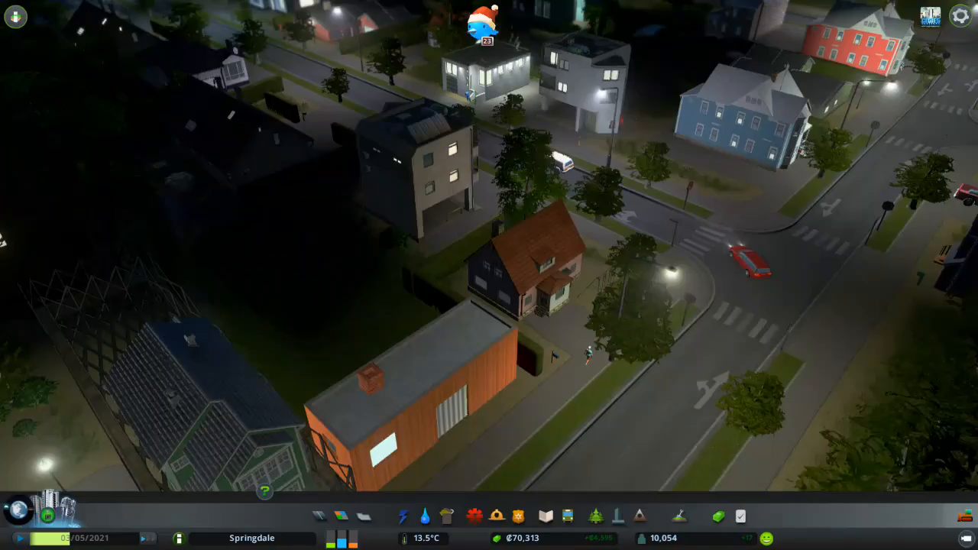
{"action": "key", "text": "s"}
{"action": "scroll", "coordinate": [525, 380], "scroll_direction": "down", "scroll_amount": 2}
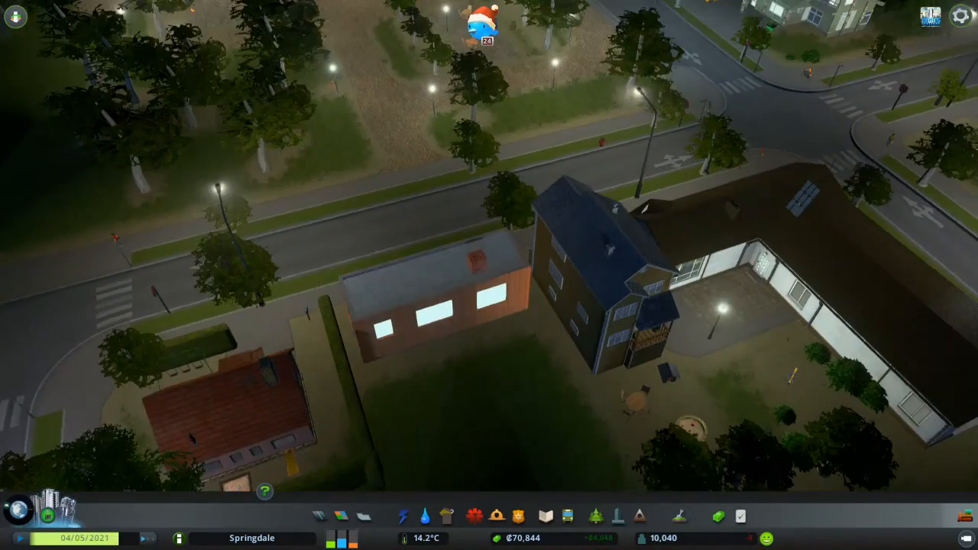
{"action": "key", "text": "e"}
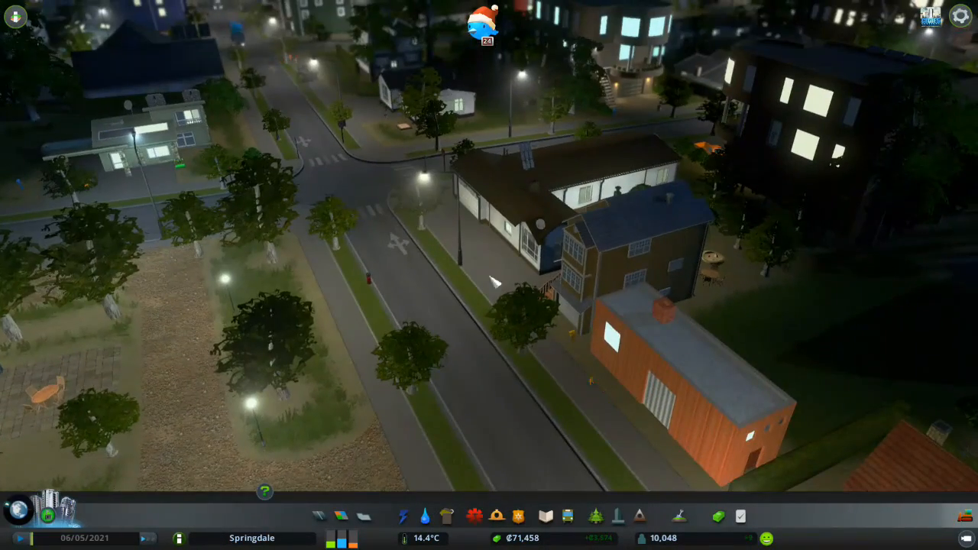
{"action": "key", "text": "d"}
{"action": "key", "text": "s"}
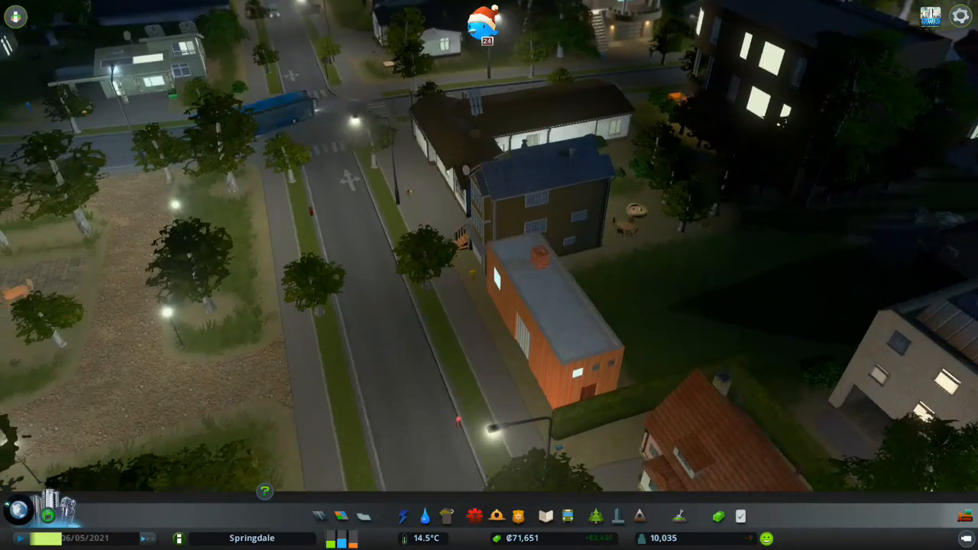
{"action": "middle_click_drag", "start_coordinate": [669, 297], "coordinate": [772, 298]}
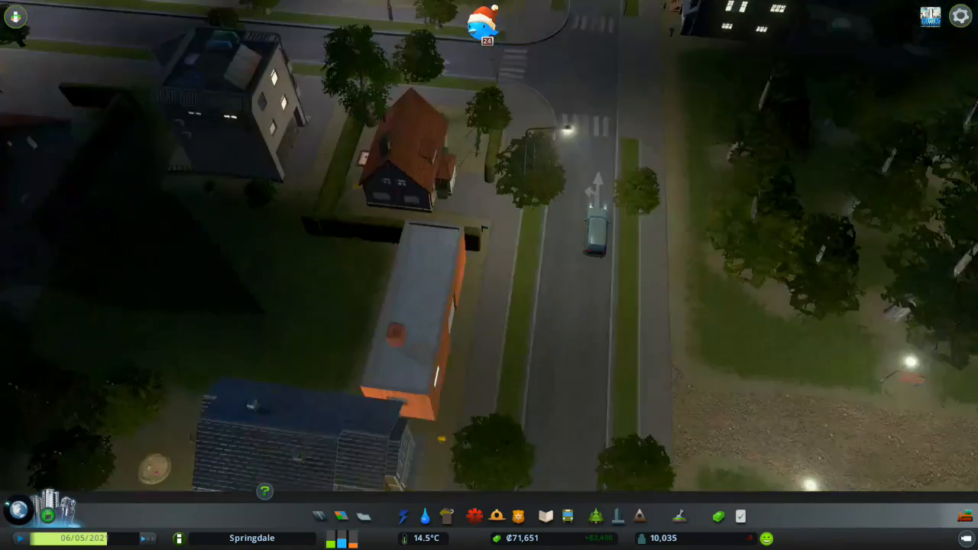
{"action": "middle_click_drag", "start_coordinate": [279, 321], "coordinate": [507, 303]}
{"action": "key", "text": "s"}
{"action": "middle_click_drag", "start_coordinate": [530, 362], "coordinate": [495, 282]}
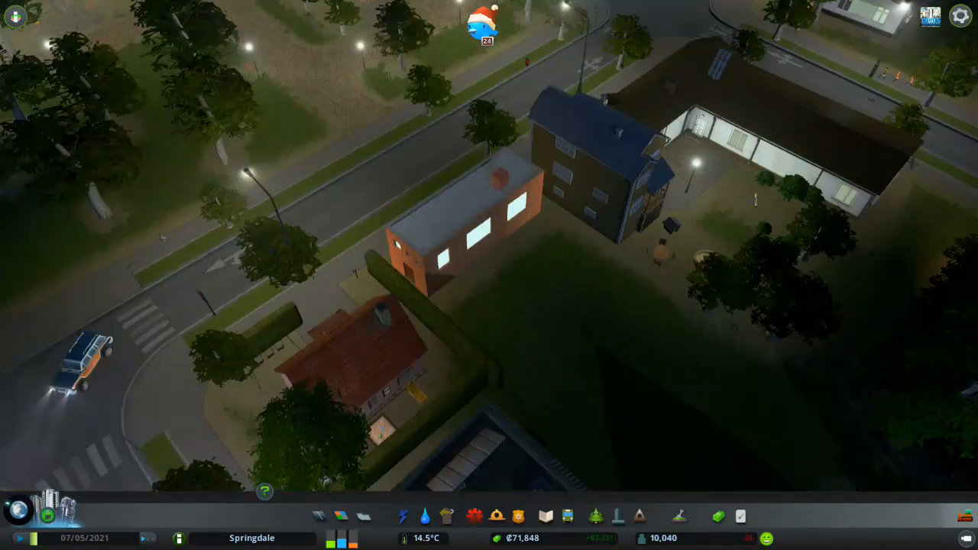
{"action": "key", "text": "w"}
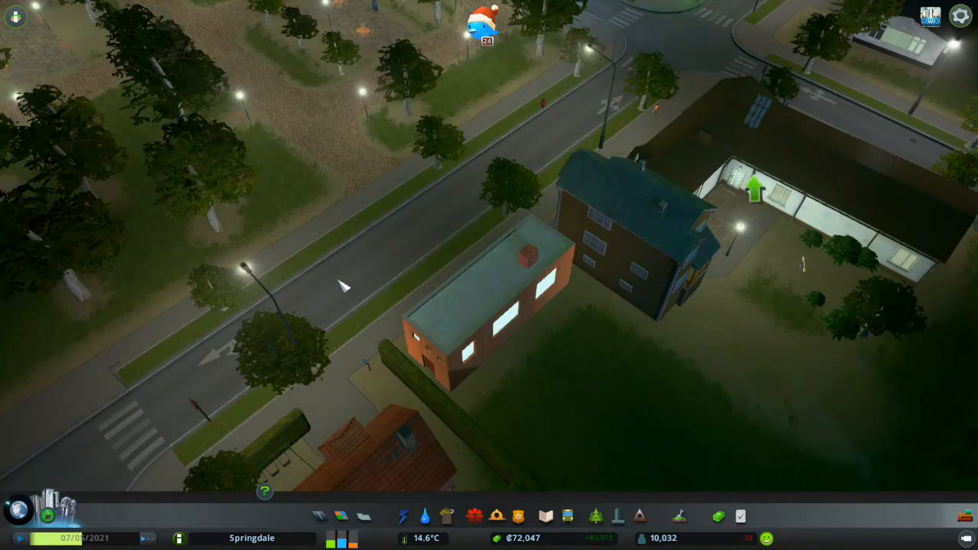
Examine the House's front facade and entrance side at night from across the street and from above.
{"action": "middle_click_drag", "start_coordinate": [341, 286], "coordinate": [30, 268]}
{"action": "middle_click_drag", "start_coordinate": [458, 233], "coordinate": [412, 231]}
{"action": "scroll", "coordinate": [413, 231], "scroll_direction": "down", "scroll_amount": 1}
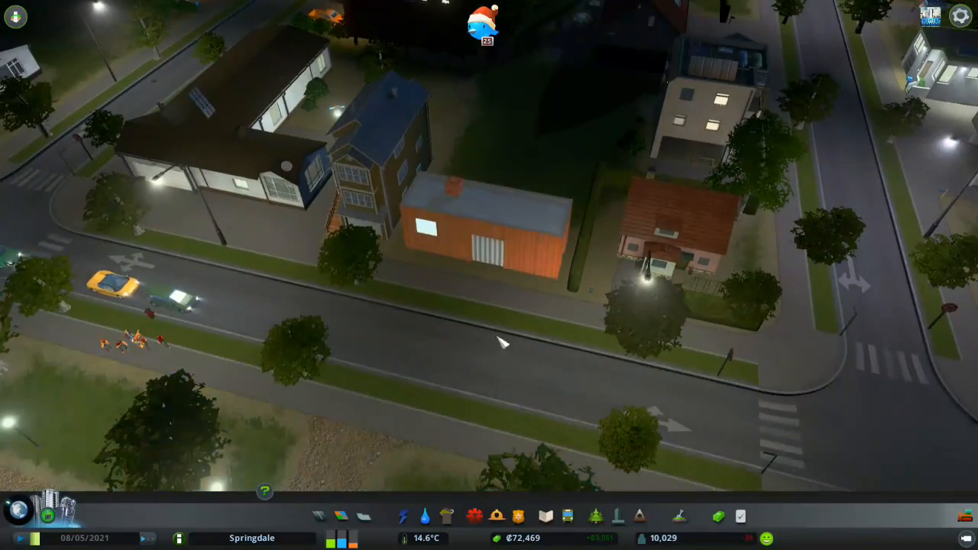
{"action": "scroll", "coordinate": [502, 127], "scroll_direction": "up", "scroll_amount": 1}
{"action": "middle_click_drag", "start_coordinate": [502, 127], "coordinate": [490, 277]}
{"action": "scroll", "coordinate": [574, 206], "scroll_direction": "down", "scroll_amount": 1}
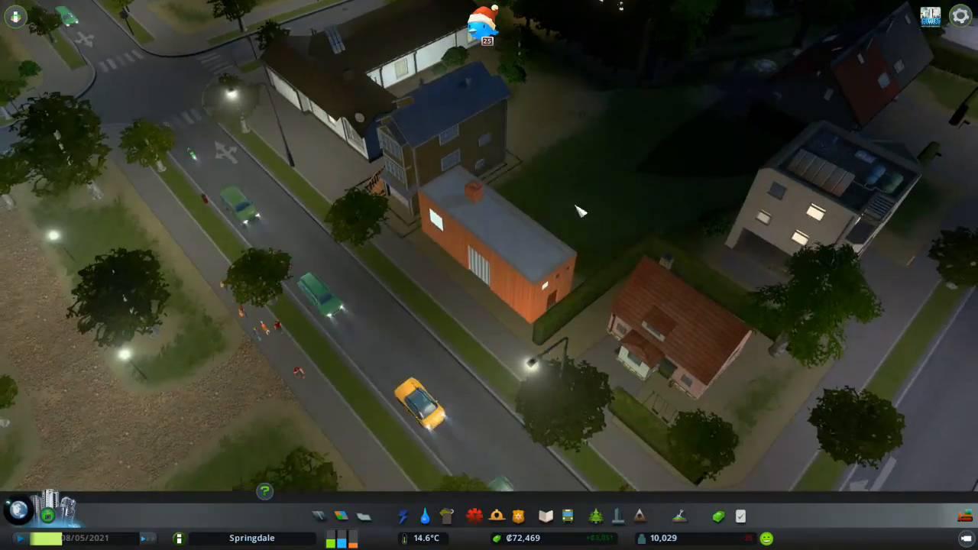
{"action": "middle_click_drag", "start_coordinate": [592, 196], "coordinate": [458, 291]}
{"action": "key", "text": "a"}
{"action": "key", "text": "s"}
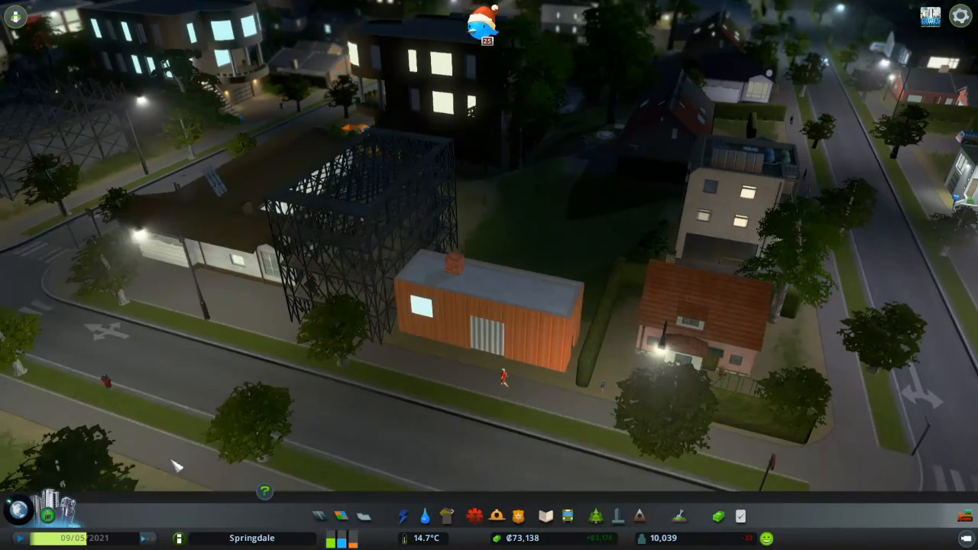
{"action": "key", "text": "a"}
{"action": "key", "text": "s"}
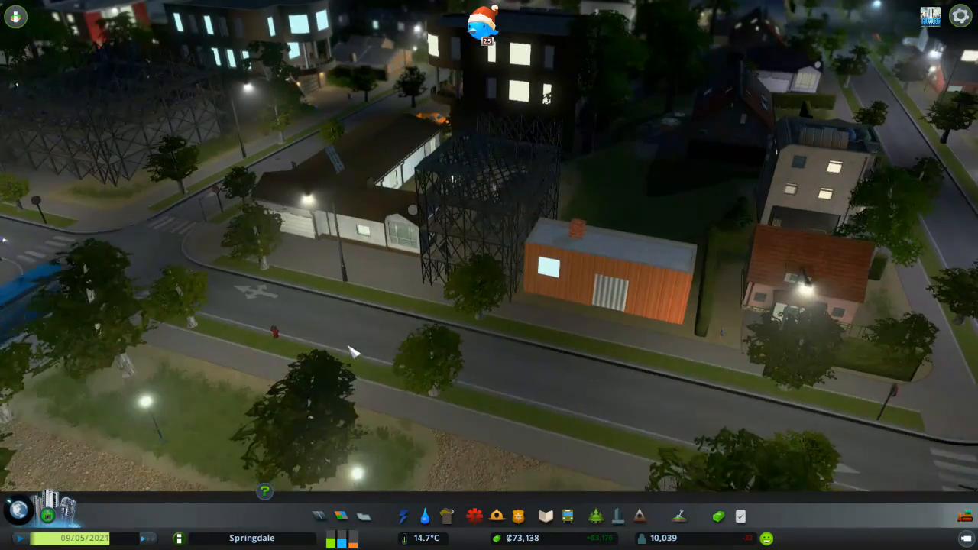
{"action": "middle_click_drag", "start_coordinate": [334, 335], "coordinate": [550, 288]}
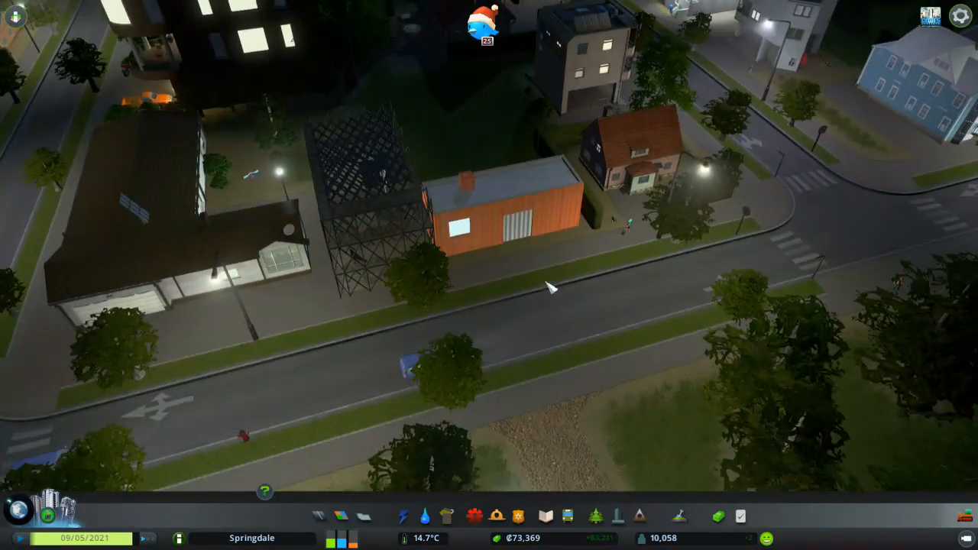
{"action": "key", "text": "w"}
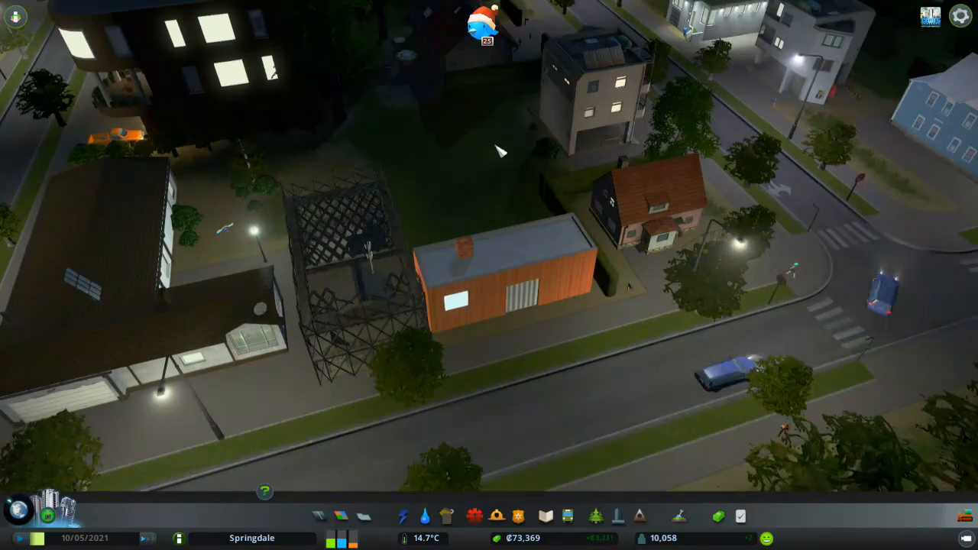